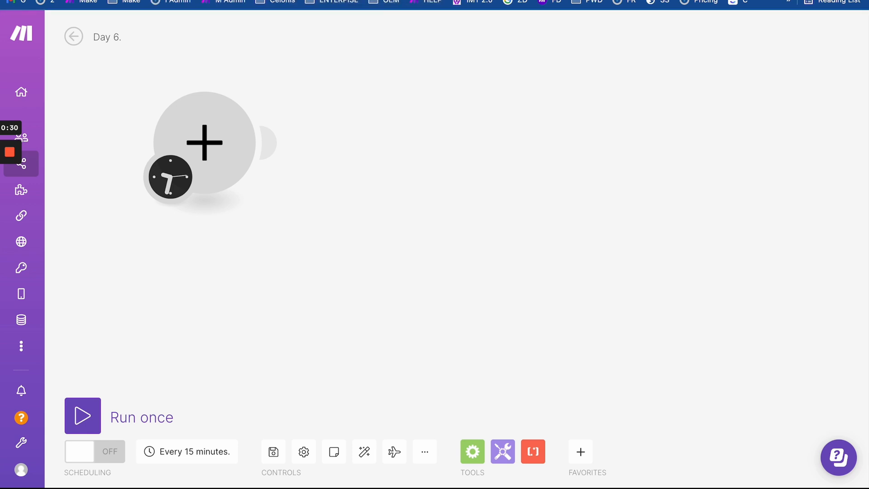
- Switch from the Make scenario to Google Calendar, showing the week of April 17–23, 2022
key("ctrl+Tab")
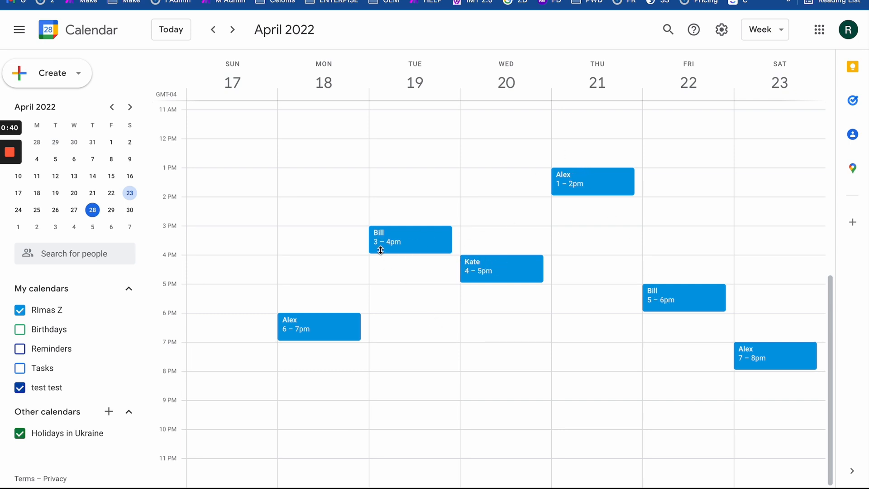
left_click(390, 235)
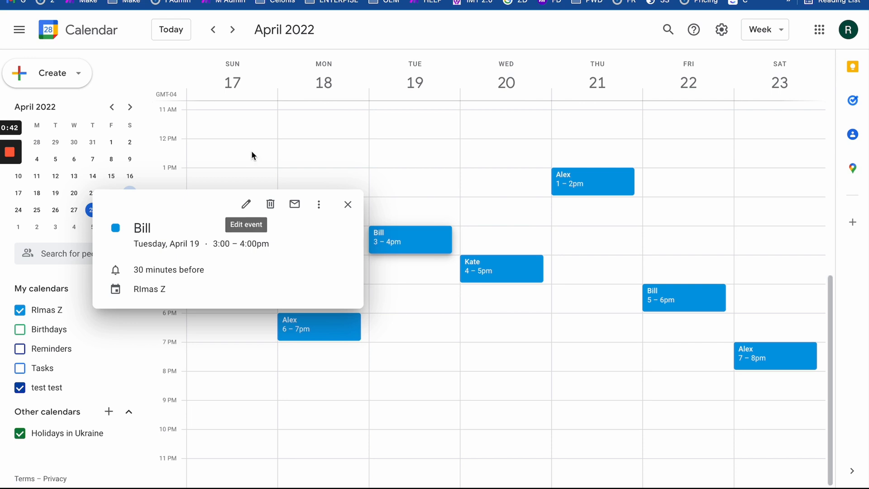
left_click(317, 158)
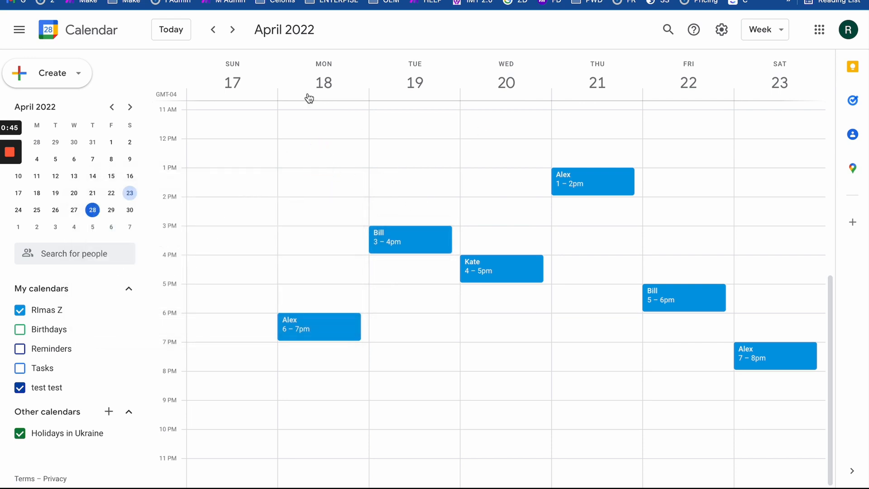
left_click(214, 29)
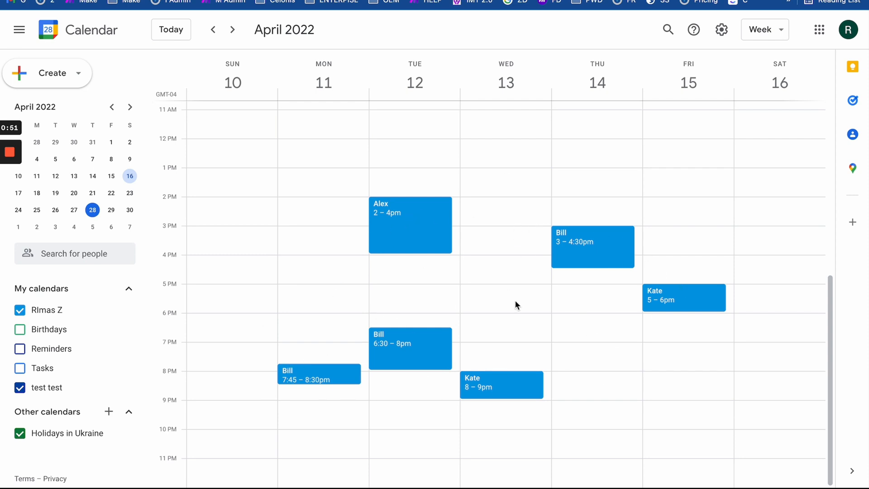
left_click(233, 29)
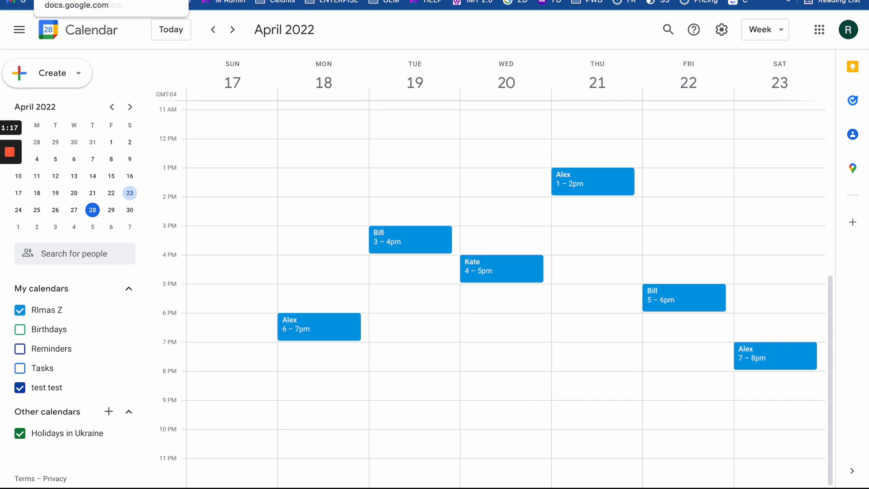
left_click(32, 0)
left_click(263, 172)
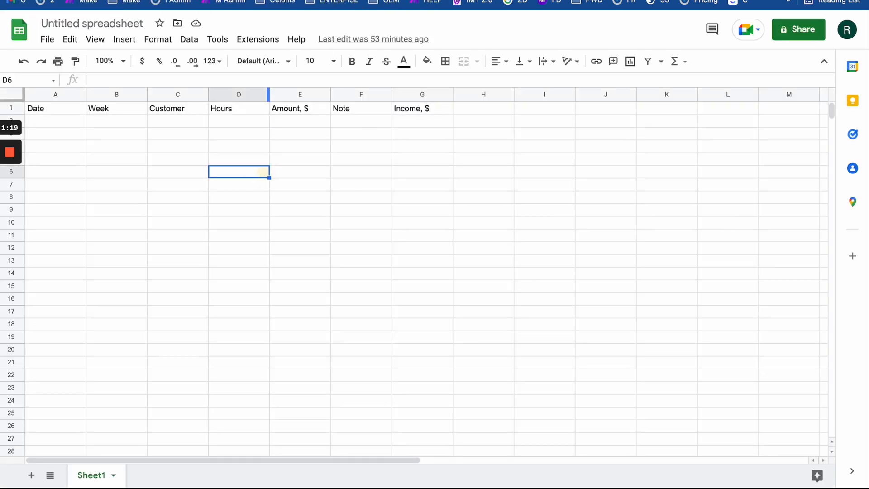
left_click(274, 0)
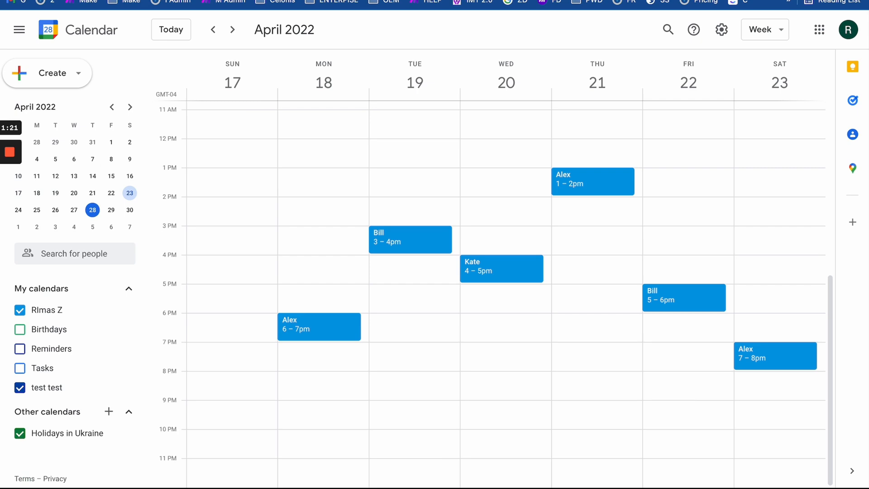
left_click(323, 0)
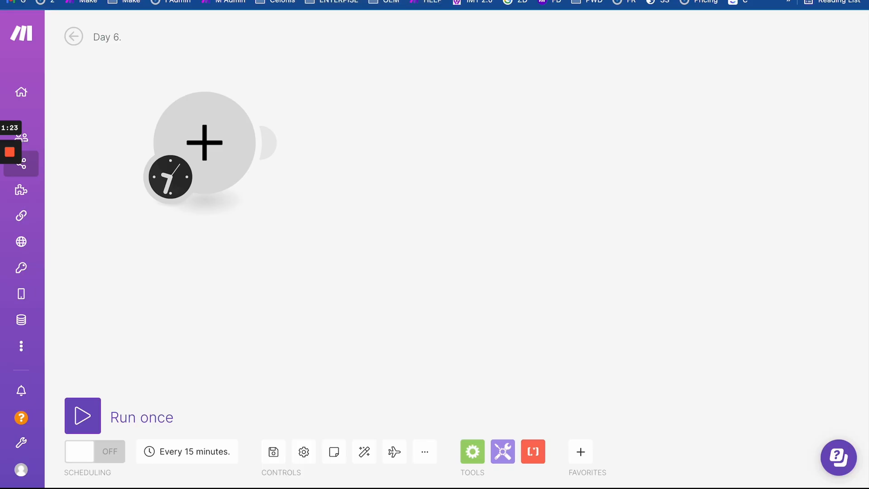
left_click(274, 0)
left_click(324, 0)
left_click(273, 0)
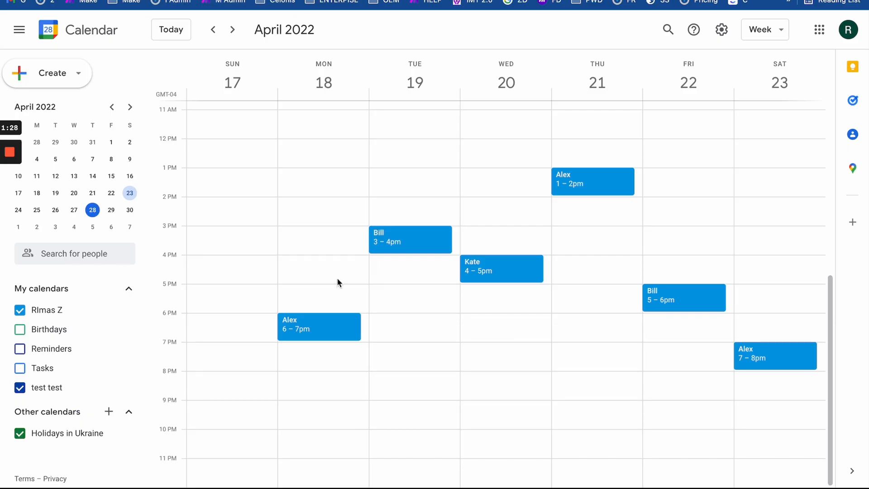
left_click(324, 0)
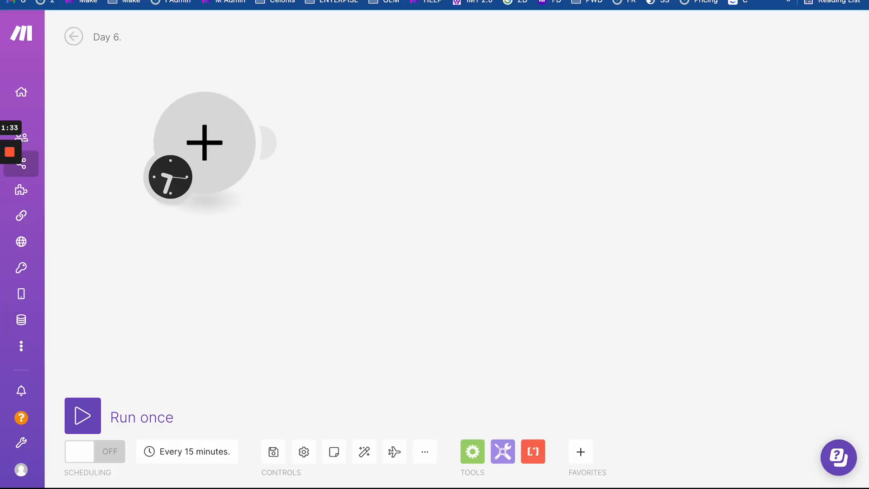
left_click(273, 0)
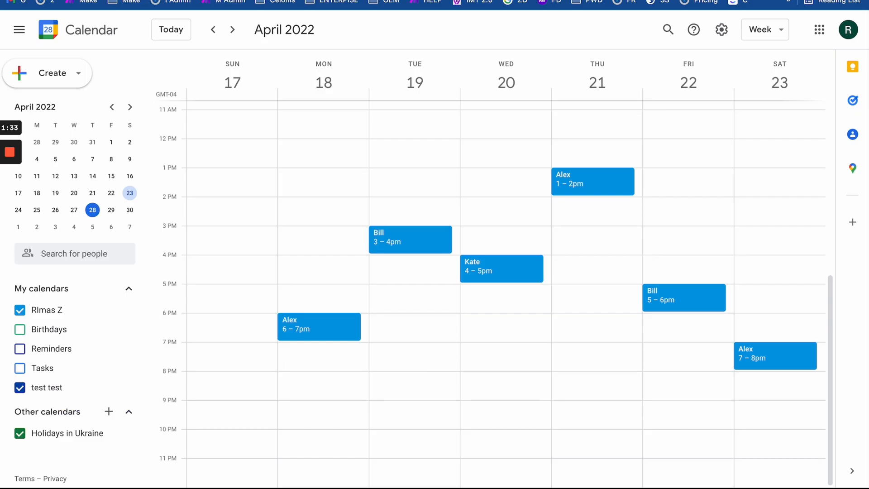
- Browse Google Calendar weeks from March 27 to May 7, ending on April 10–16
left_click(213, 29)
left_click(213, 30)
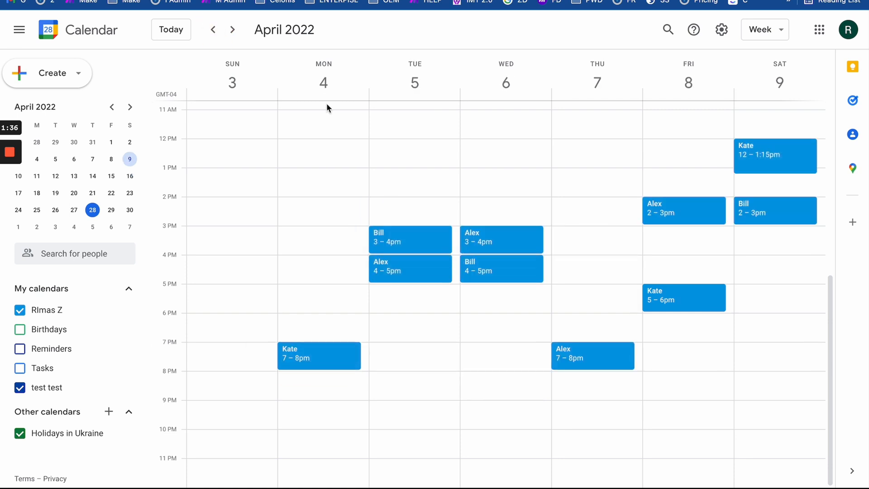
left_click(213, 30)
left_click(232, 30)
left_click(233, 30)
left_click(233, 31)
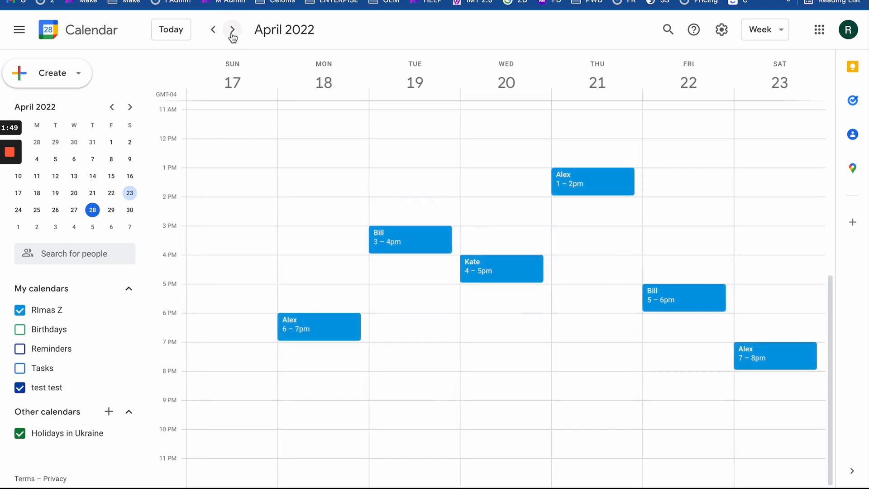
left_click(233, 35)
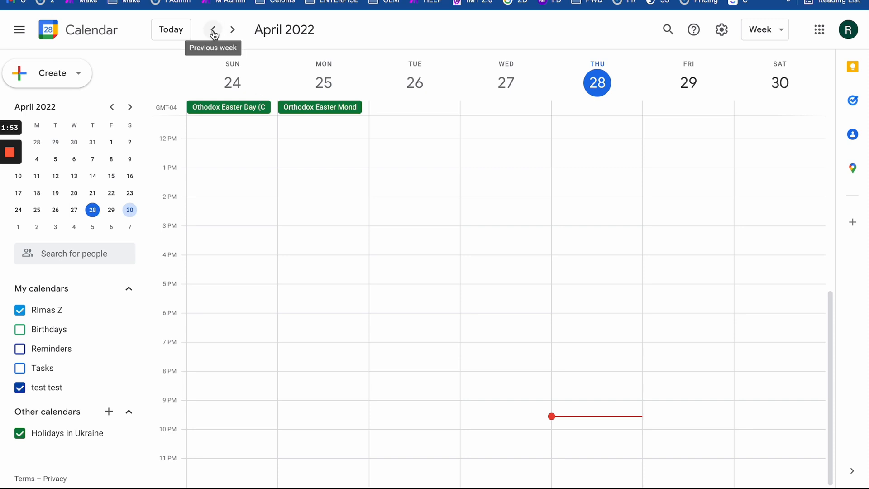
left_click(232, 30)
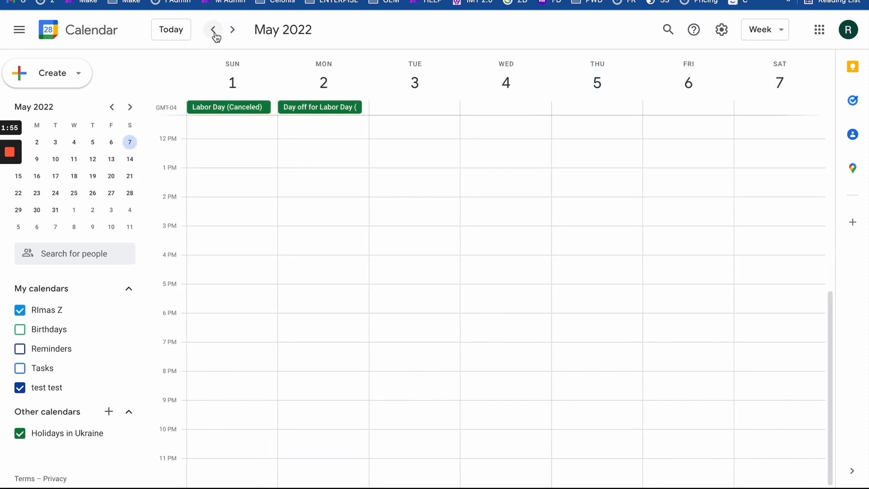
left_click(215, 34)
left_click(214, 30)
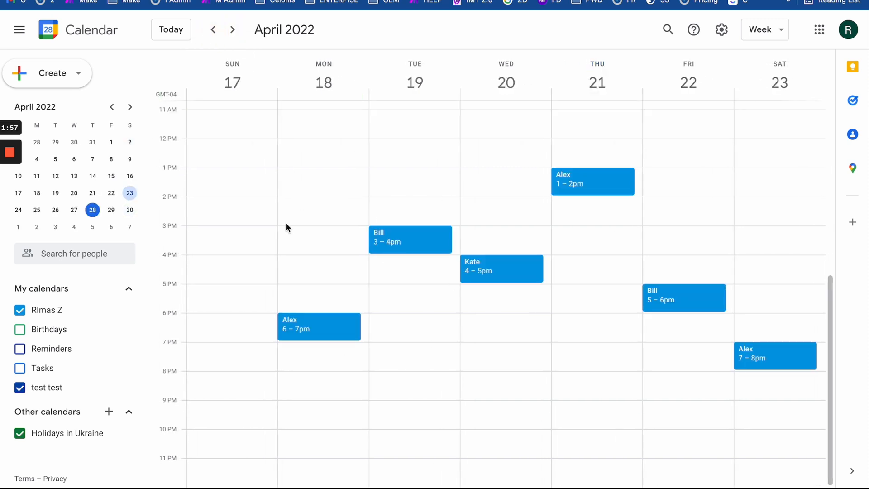
left_click(213, 30)
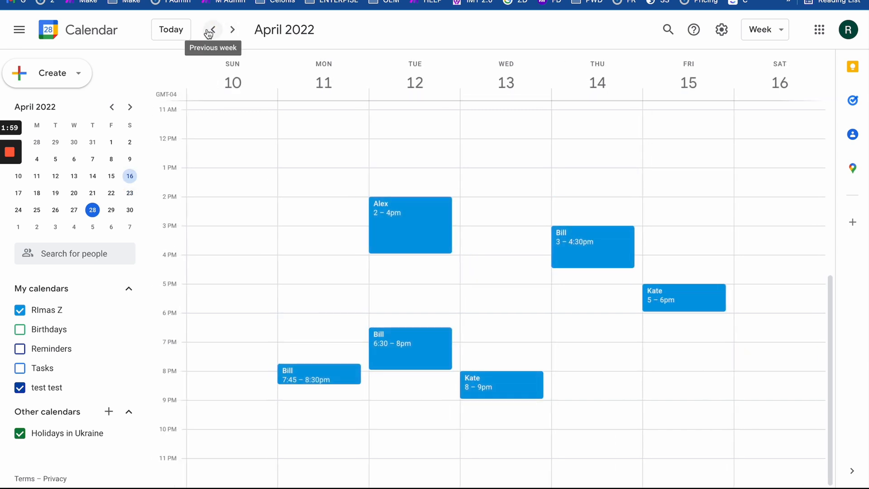
left_click(211, 30)
left_click(233, 31)
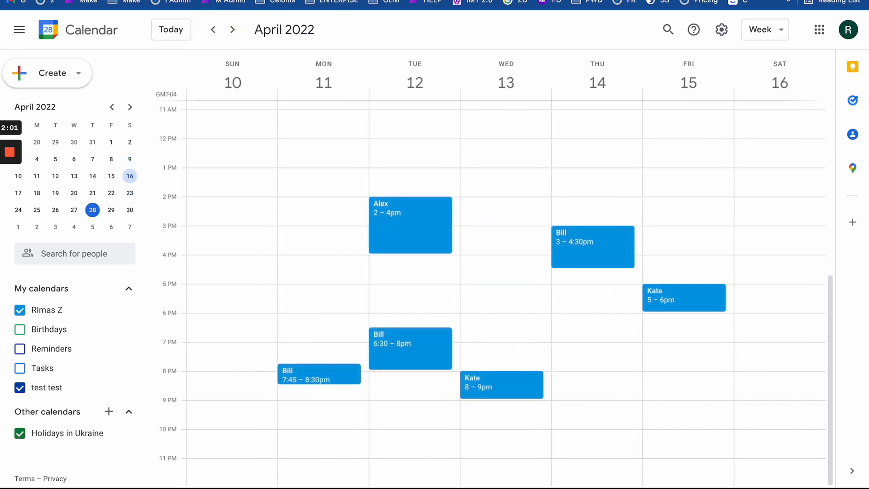
- Move the Make clock trigger module toward the canvas centre, then go to the untitled spreadsheet
left_click(253, 0)
left_click_drag(269, 273, 347, 314)
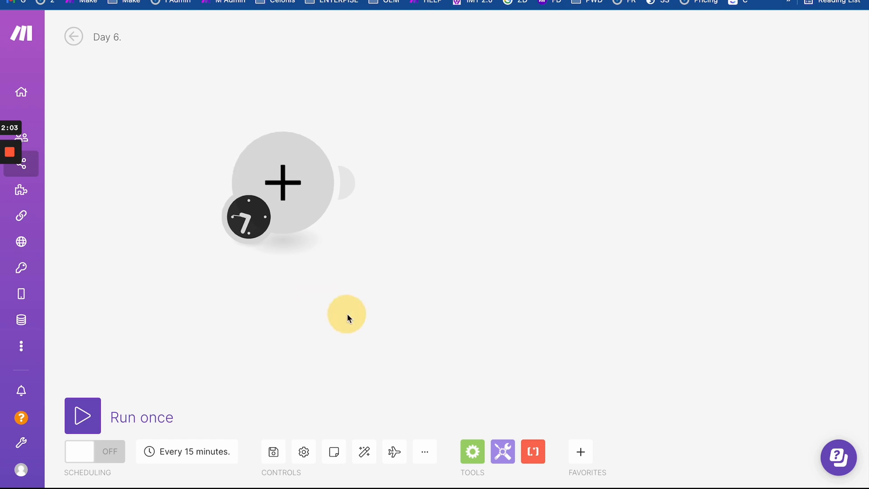
left_click(290, 0)
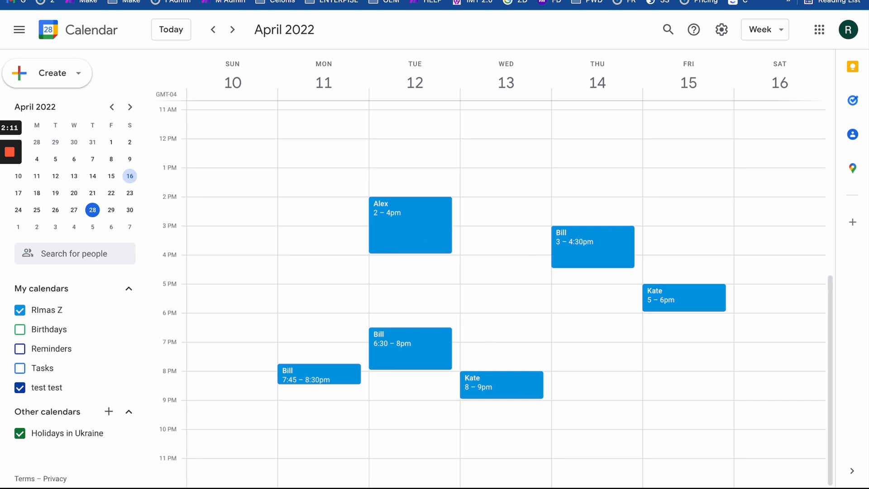
key("ctrl+Tab")
key("ctrl+Tab")
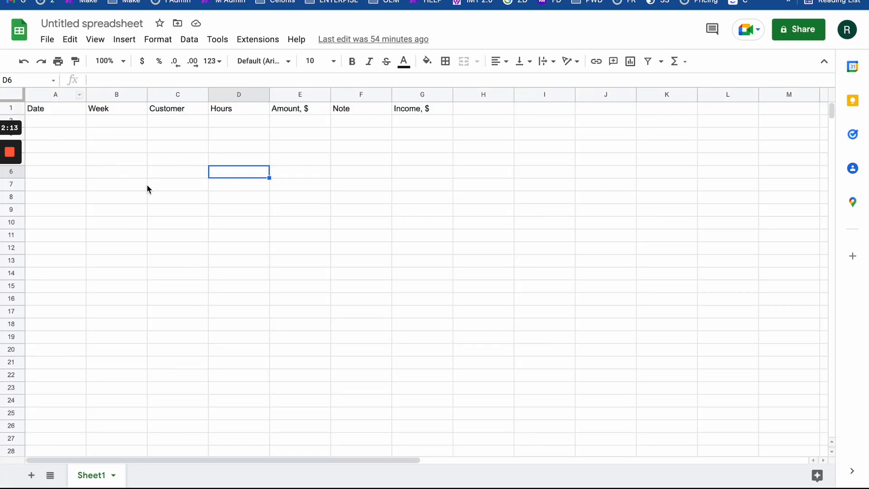
- Rename the spreadsheet to 'Day 6. Report'
left_click(85, 16)
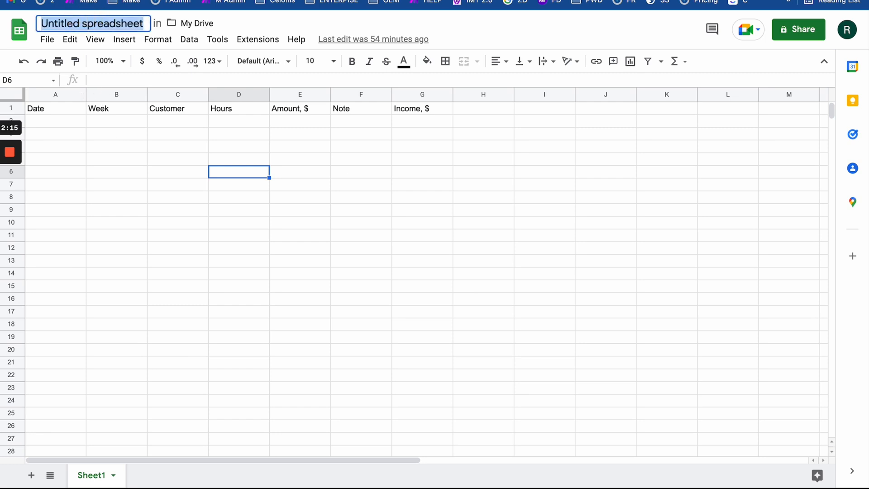
type("Report")
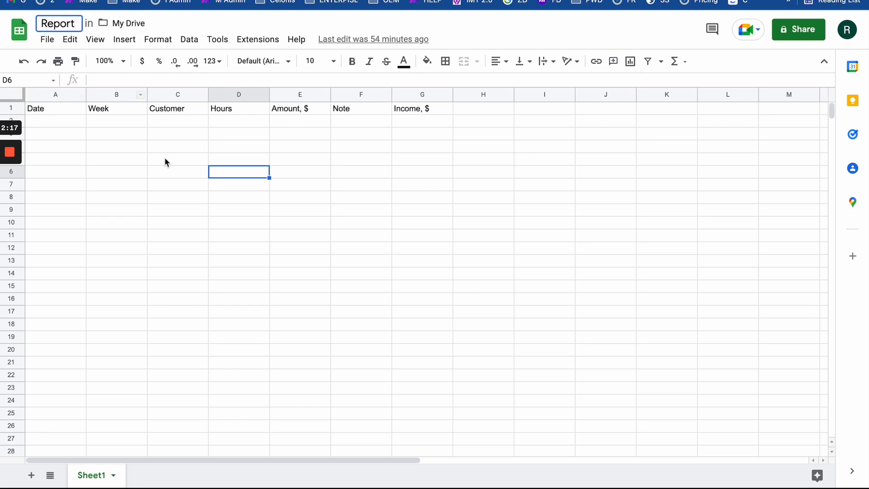
left_click(164, 157)
left_click(42, 22)
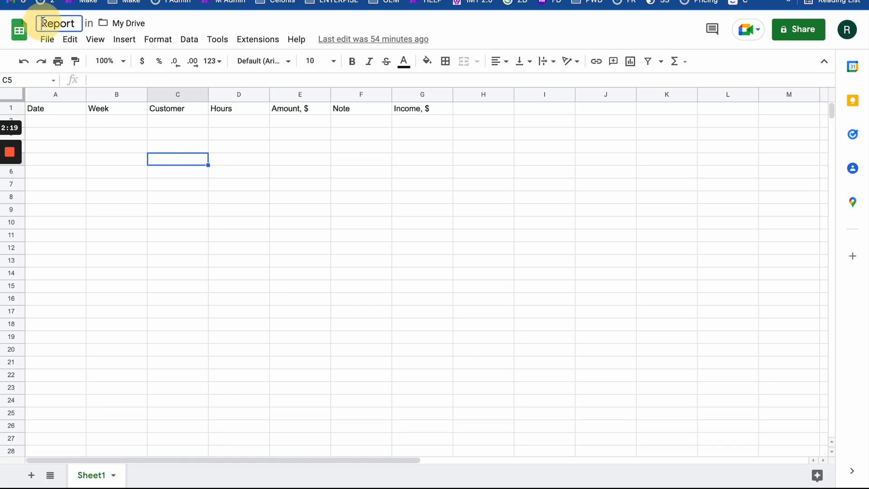
type("Day ")
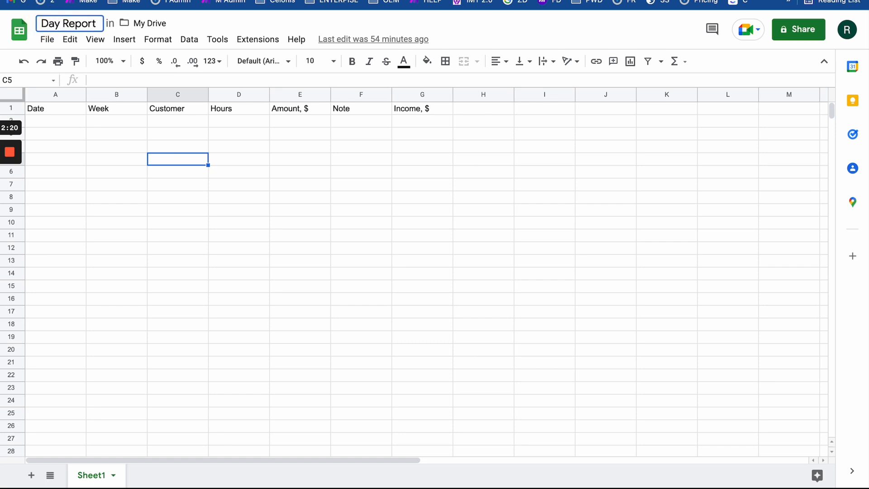
type("6.")
left_click(168, 188)
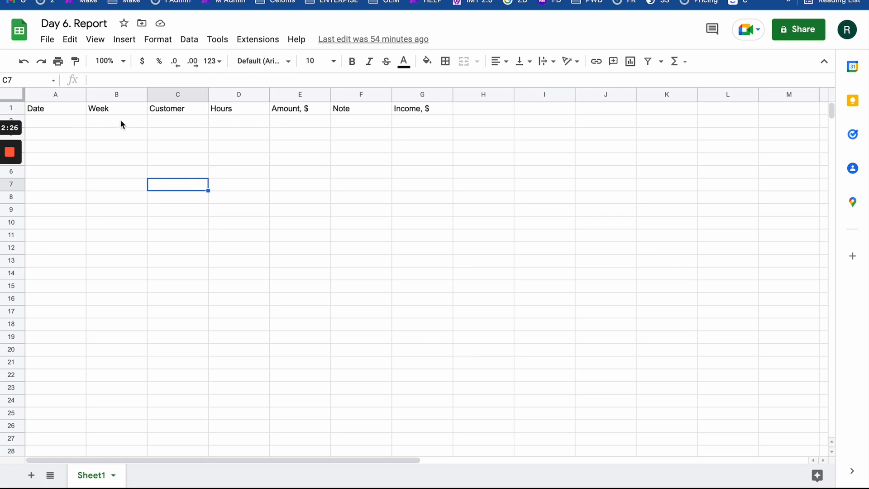
- Select and deselect the empty data area, then return to the Day 6. scenario in Make
left_click_drag(66, 125, 404, 306)
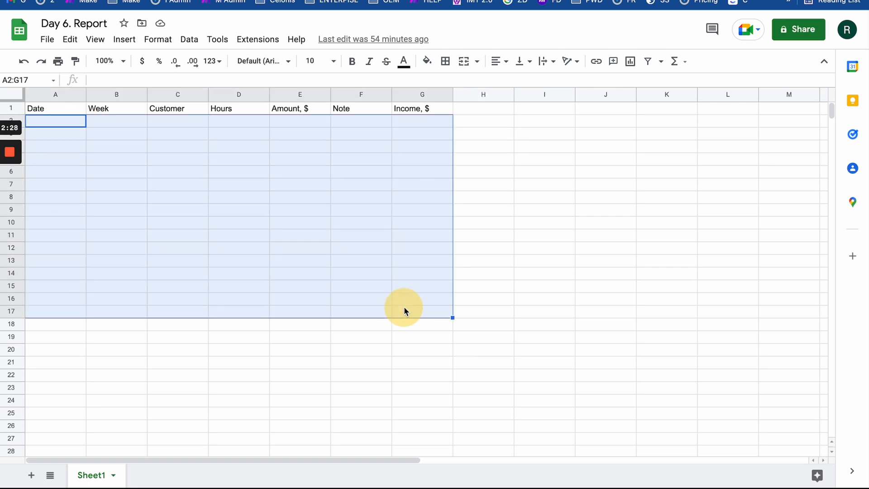
left_click(403, 282)
left_click_drag(61, 124, 372, 277)
left_click(221, 276)
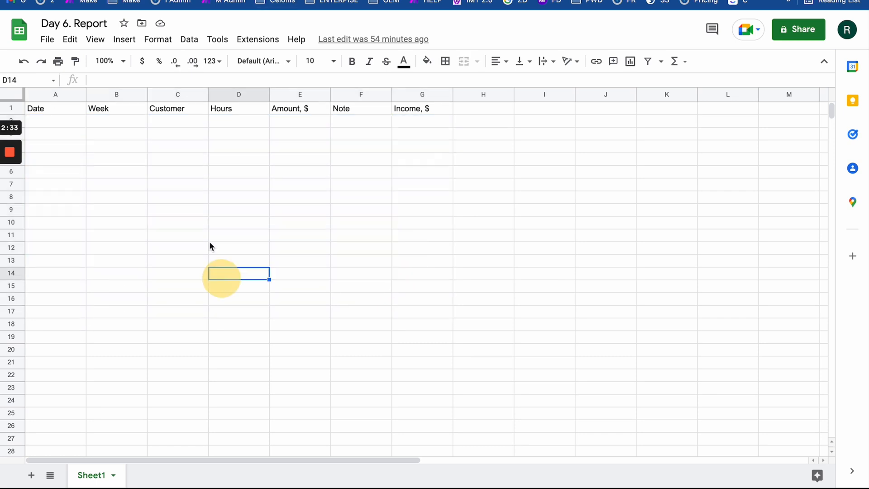
left_click(195, 1)
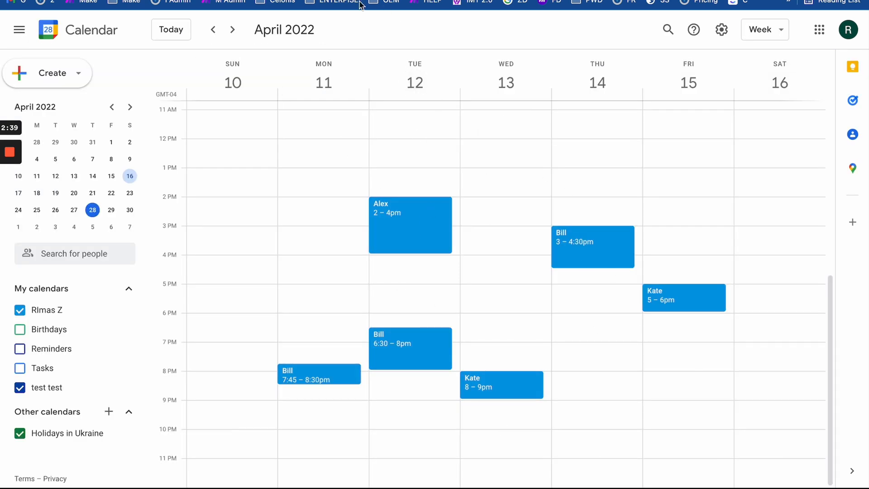
left_click(344, 1)
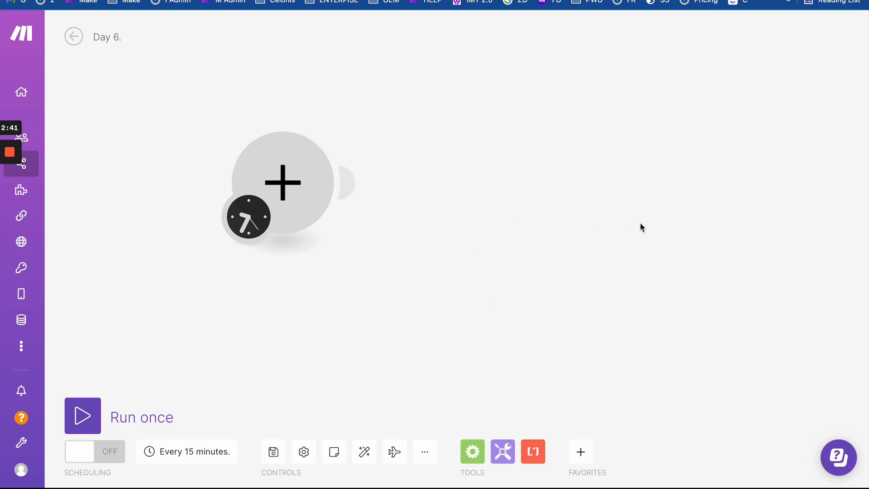
- Make the first module Google Calendar's Search Events action, found by searching 'google cale'
left_click(294, 184)
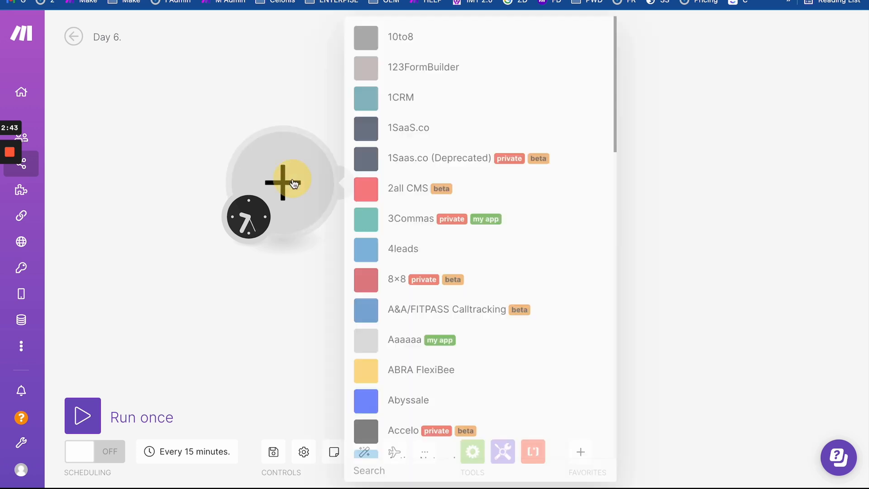
type("google")
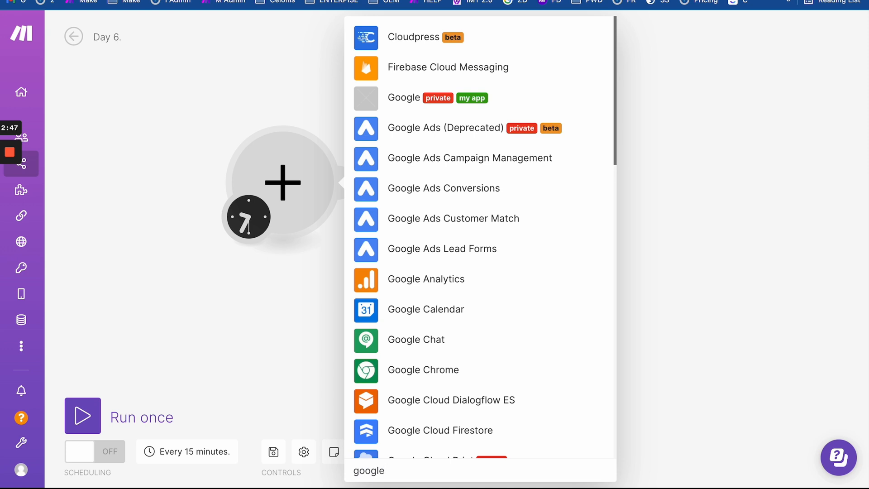
type(" cale")
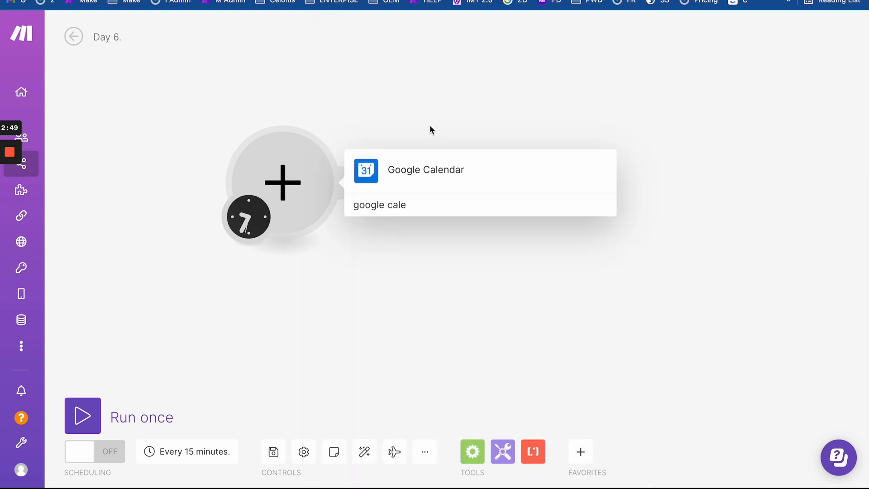
left_click(412, 167)
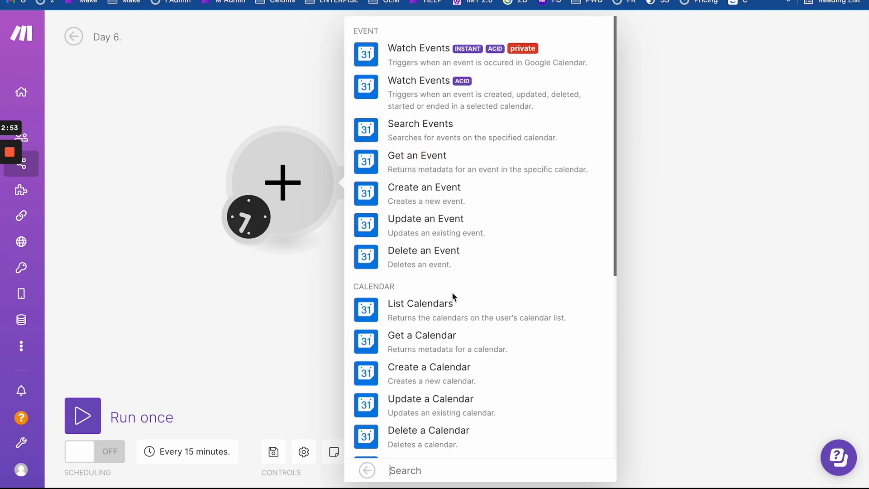
scroll(443, 379, "down", 3)
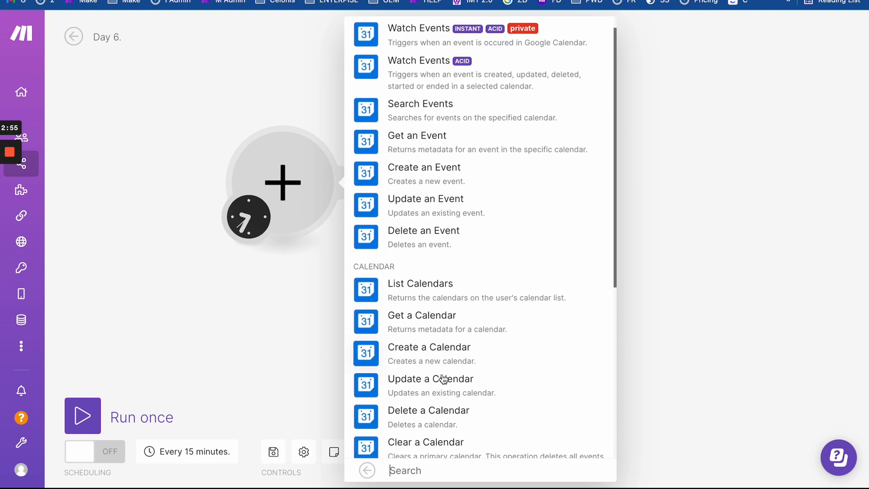
scroll(443, 379, "down", 4)
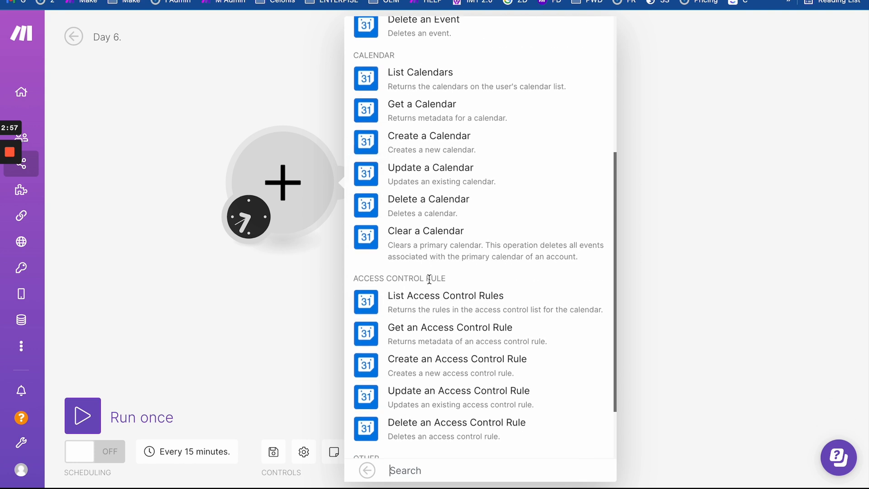
scroll(430, 278, "down", 2)
scroll(431, 284, "up", 9)
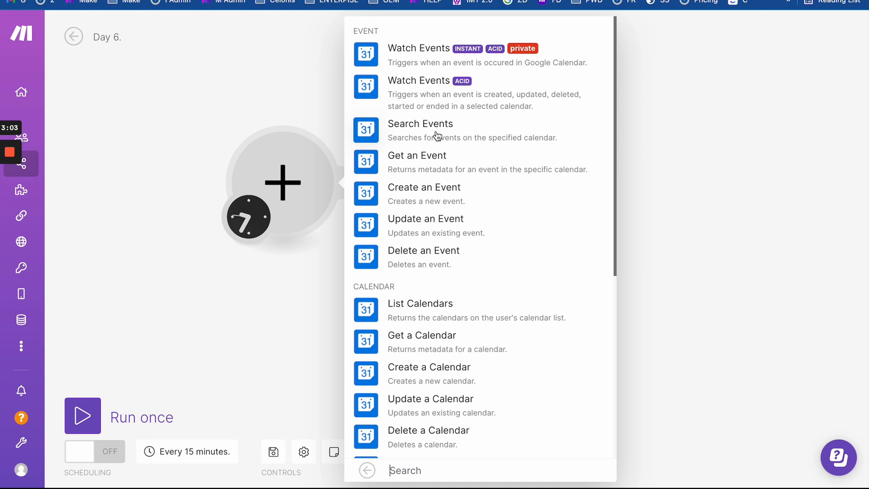
left_click(419, 135)
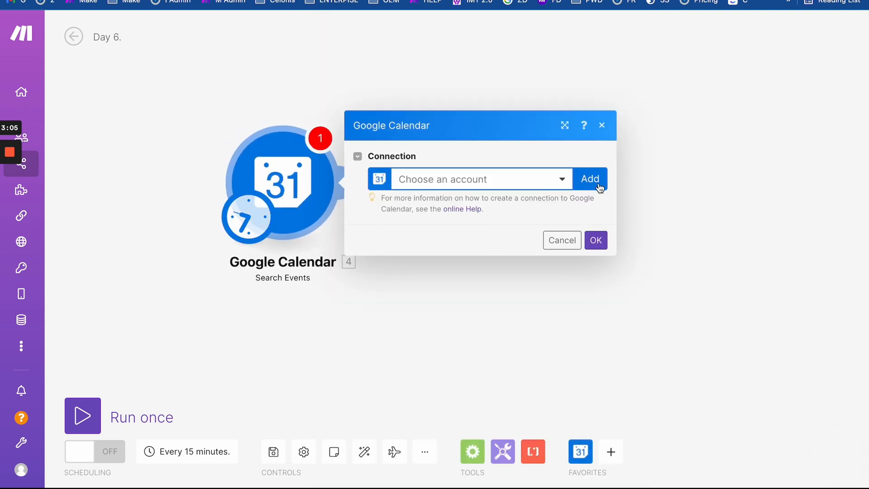
- Link the module to the existing Google connection, granting the extended account permissions
left_click(510, 179)
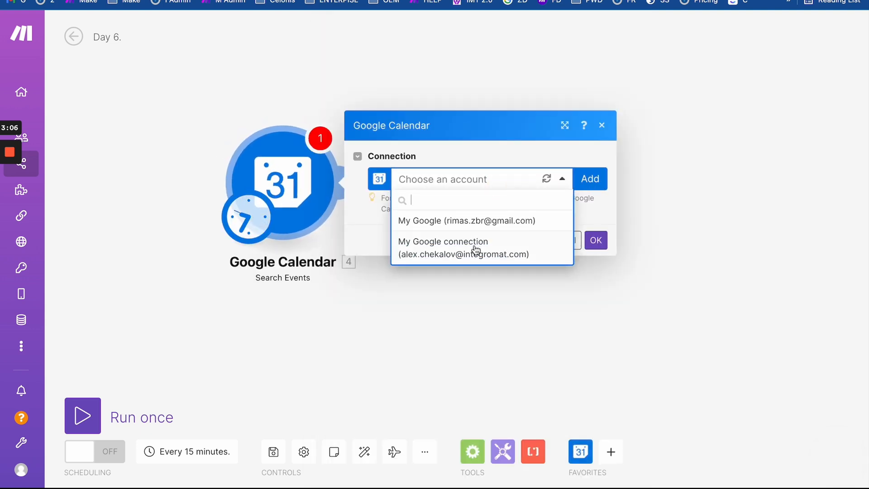
left_click(500, 221)
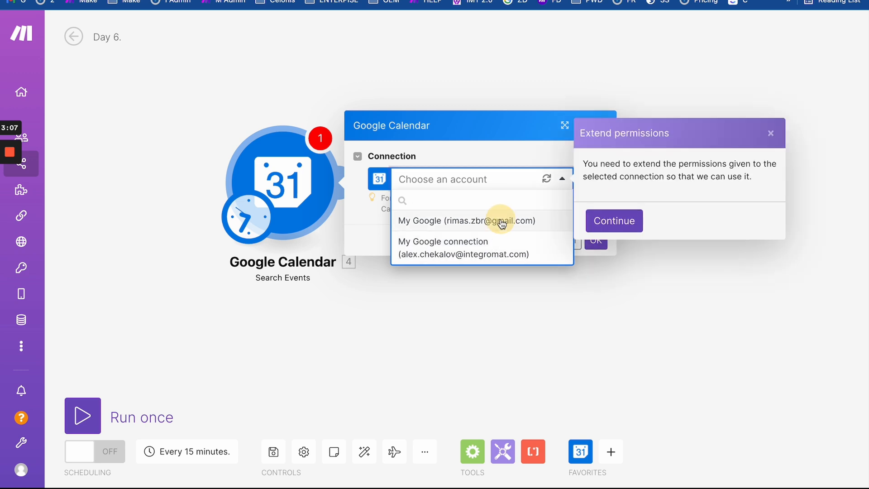
left_click(623, 225)
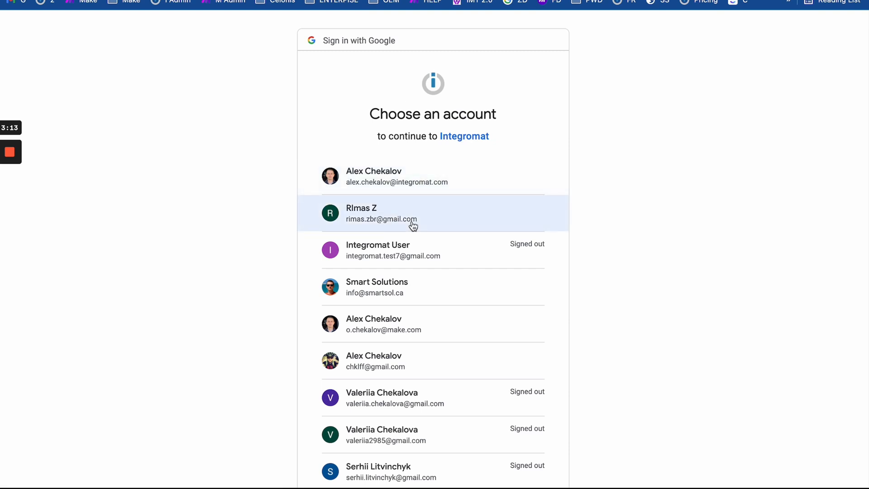
left_click(413, 225)
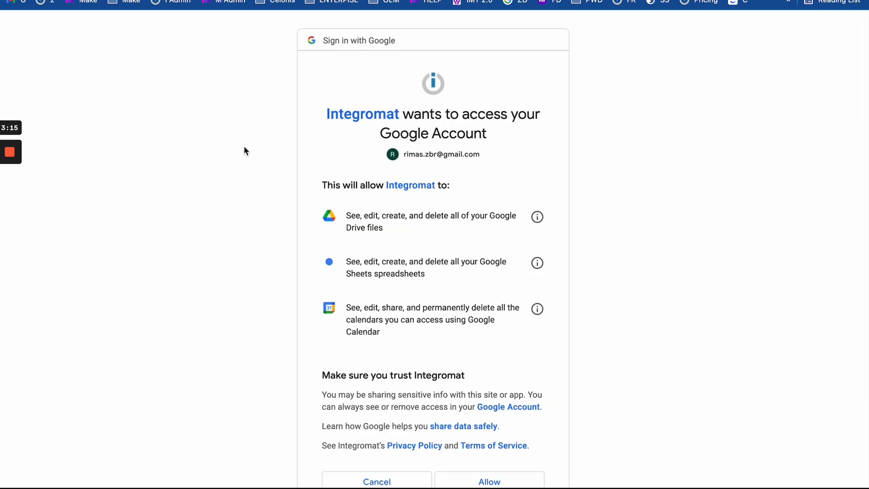
scroll(407, 360, "down", 3)
left_click(495, 398)
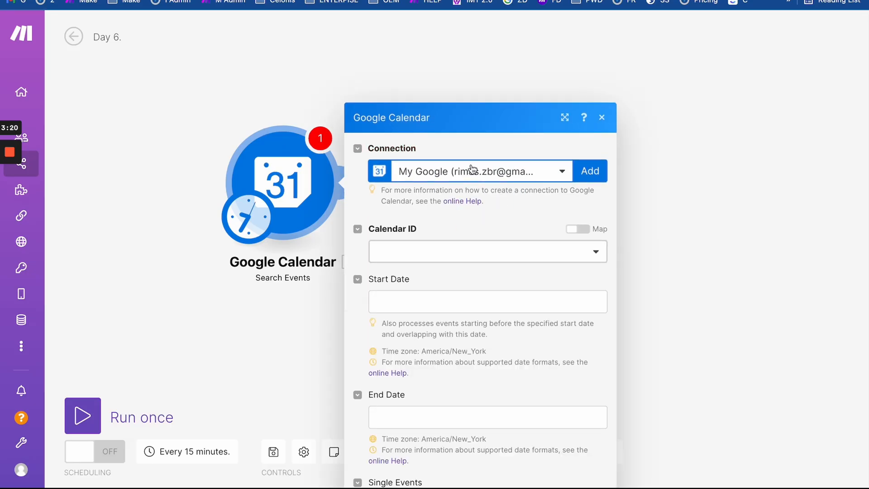
- Choose Primary Calendar as the Calendar ID and bring up the date-format help link options
left_click(433, 174)
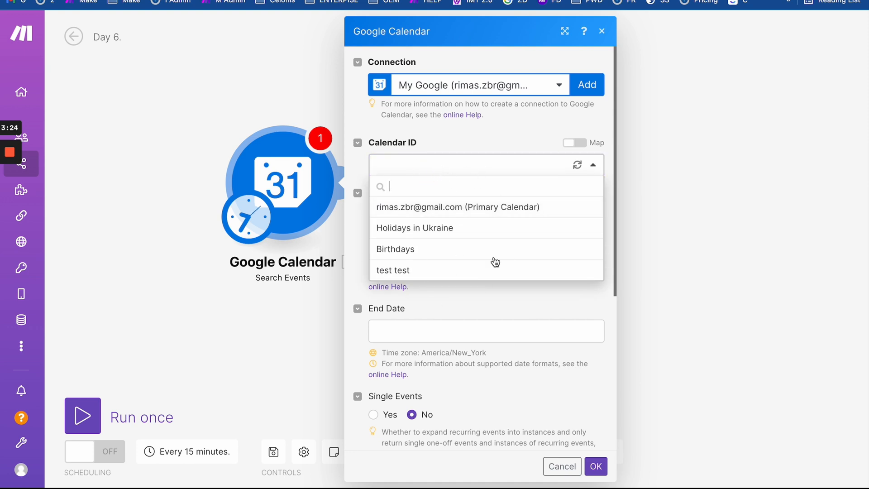
left_click(486, 208)
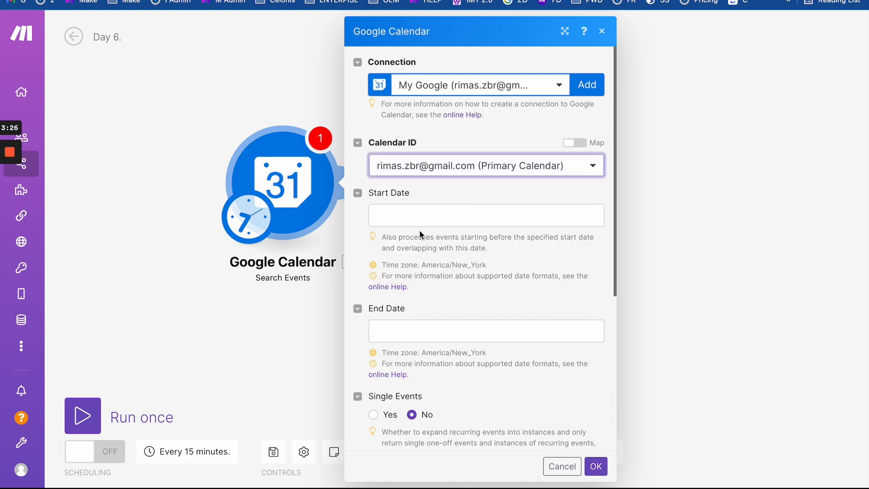
scroll(433, 231, "down", 5)
scroll(433, 228, "up", 5)
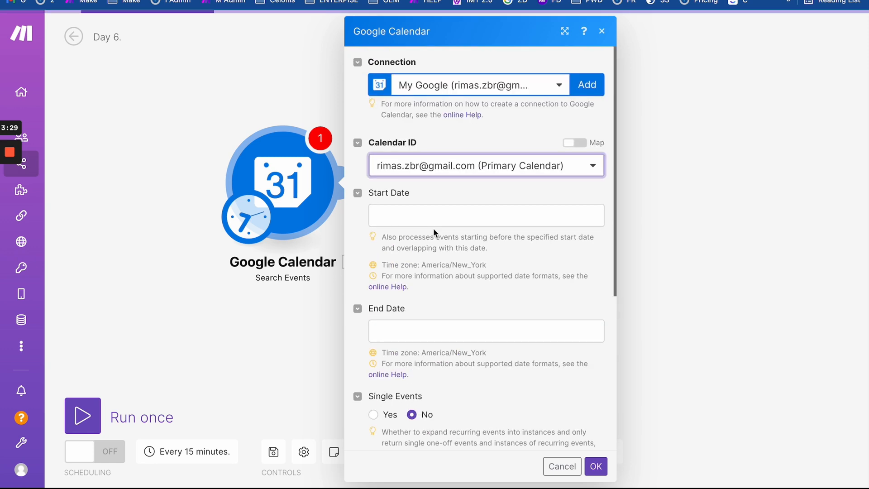
left_click(411, 217)
scroll(482, 312, "down", 5)
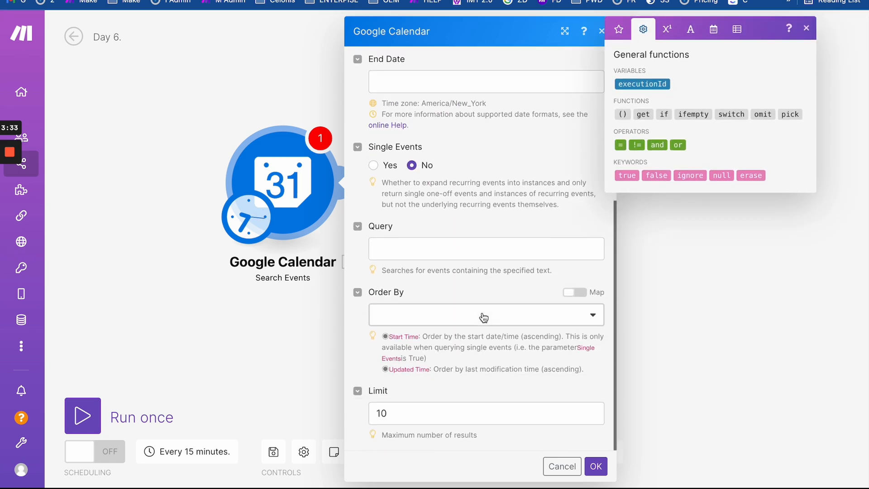
scroll(483, 313, "up", 4)
scroll(483, 313, "up", 2)
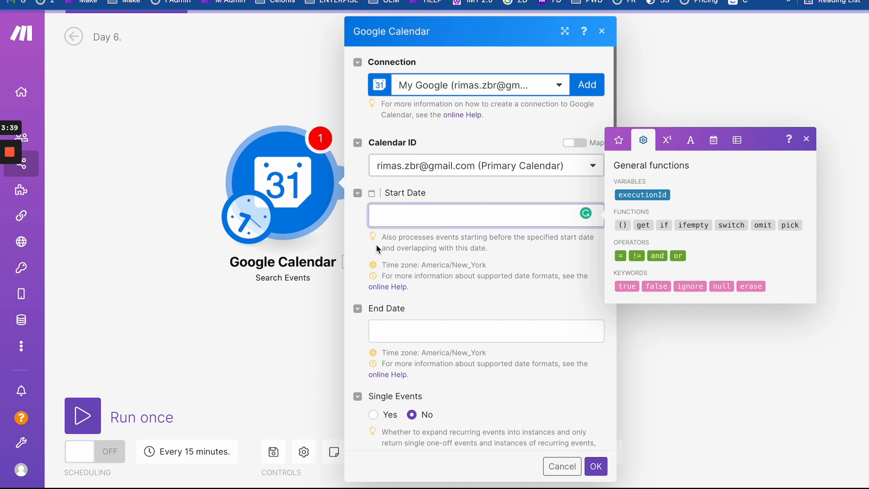
right_click(394, 287)
- Read the date-format help article in a new tab, then return to the Start Date field
left_click(416, 271)
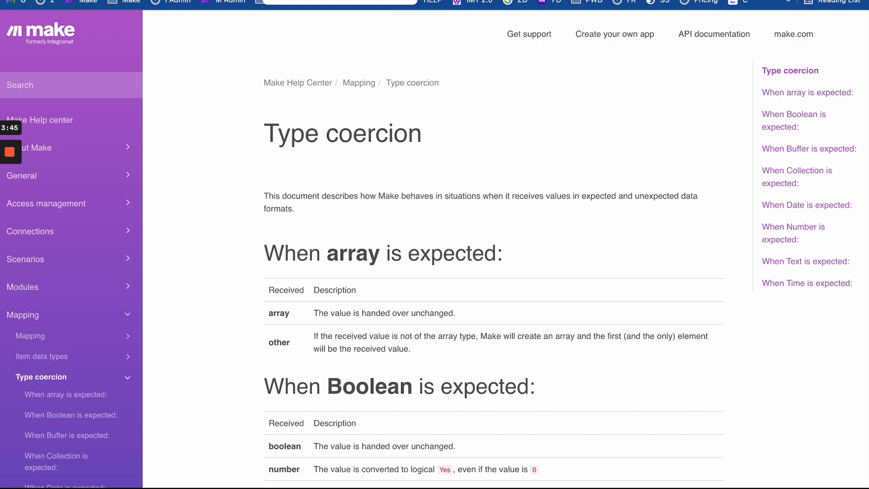
scroll(289, 267, "down", 20)
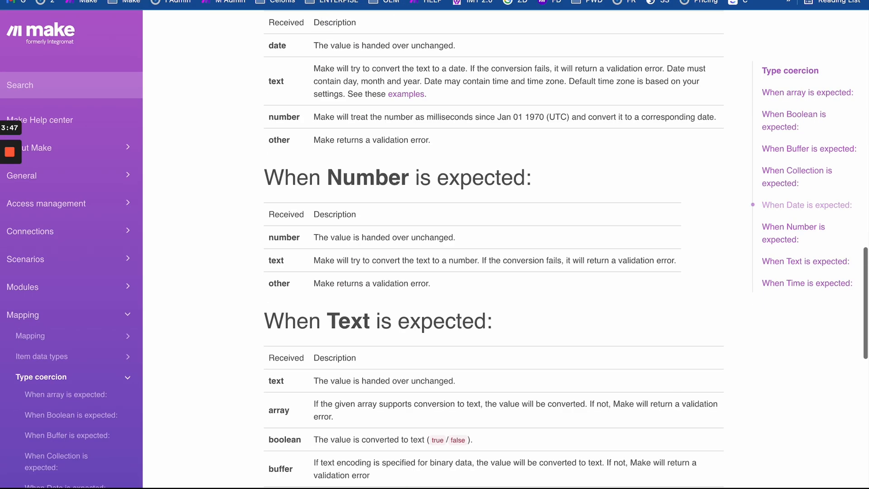
key("super+w")
left_click(399, 219)
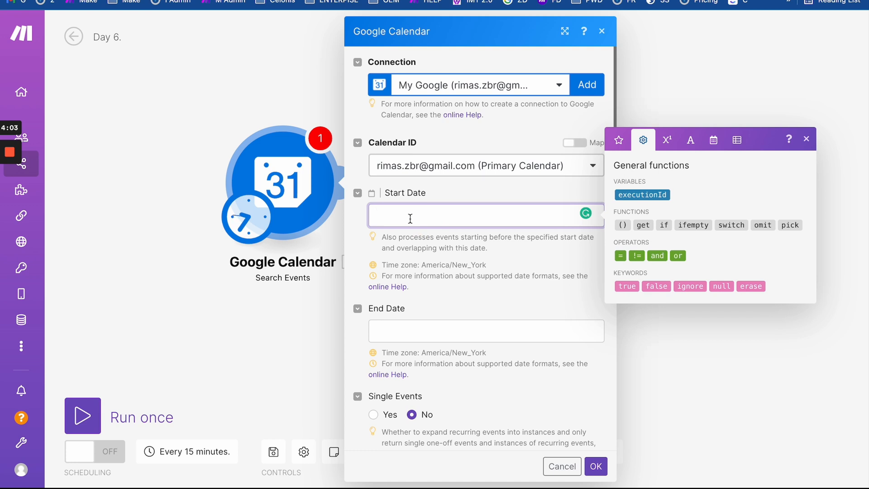
- Enter 01-04-20222 as Start Date and copy the same value into End Date
left_click(596, 466)
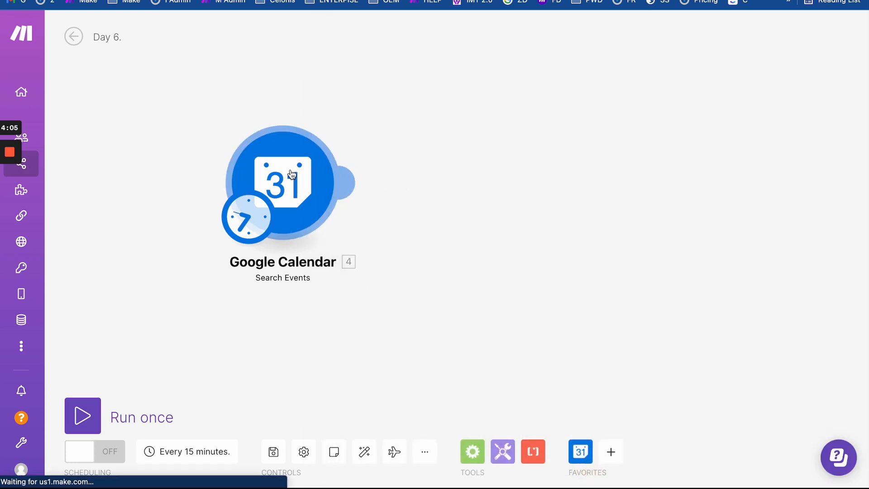
left_click(351, 187)
left_click(404, 216)
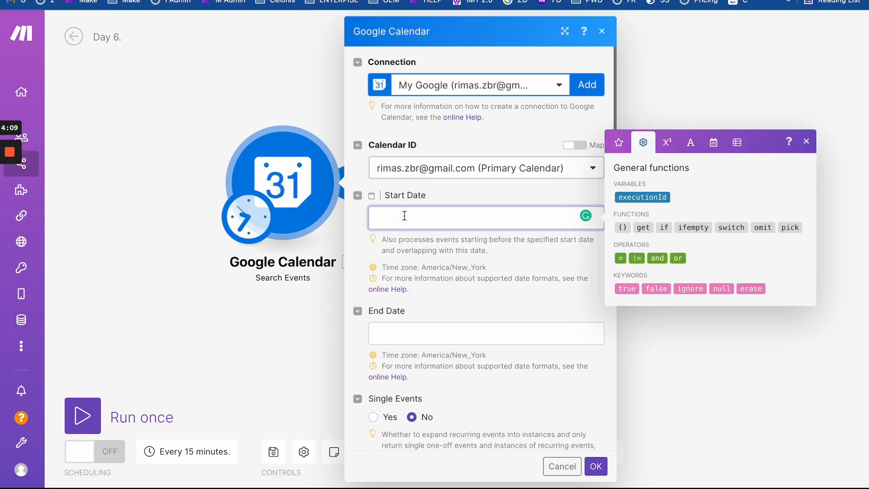
type("01-04")
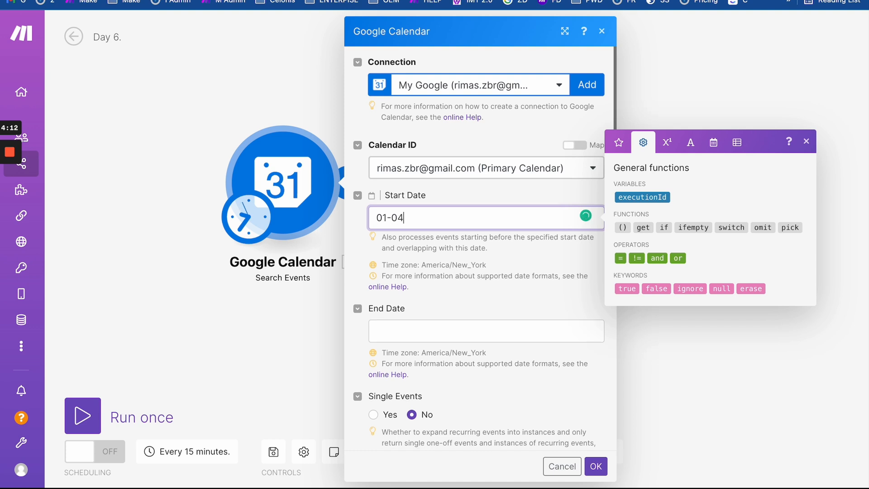
type("-20222")
left_click(437, 218)
key("ctrl+a")
key("ctrl+c")
left_click(414, 330)
key("ctrl+v")
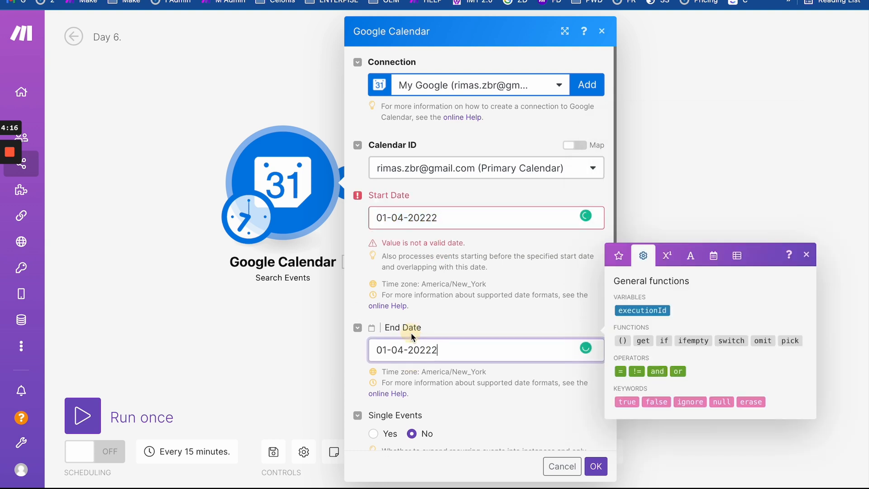
left_click(432, 218)
left_click(452, 295)
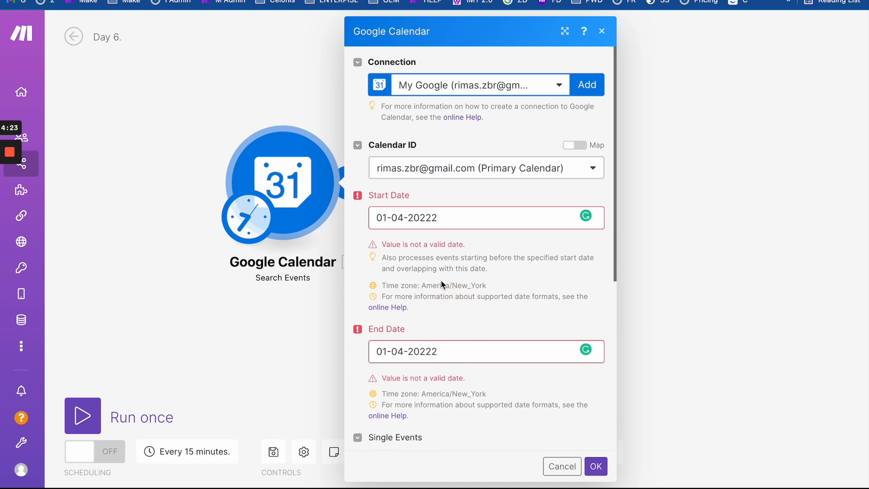
- Fix both years to 2022, change End Date to 30-04-2022, and save the module
left_click(440, 219)
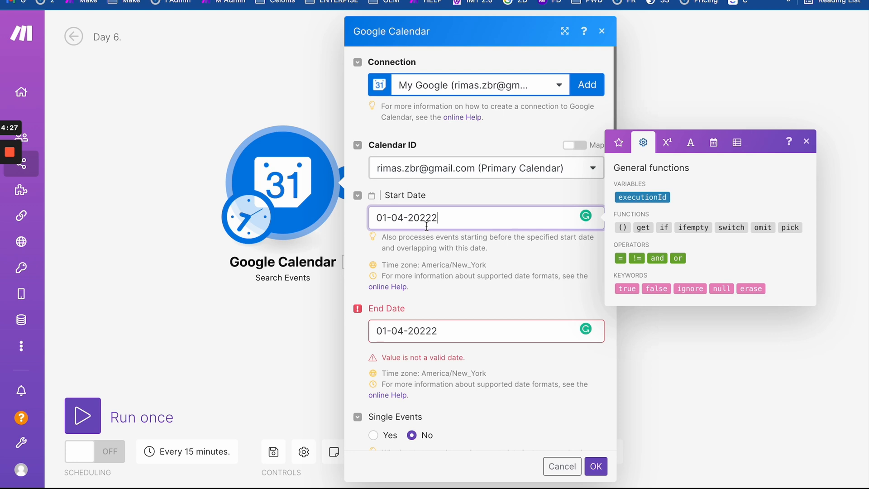
key("BackSpace")
left_click(450, 339)
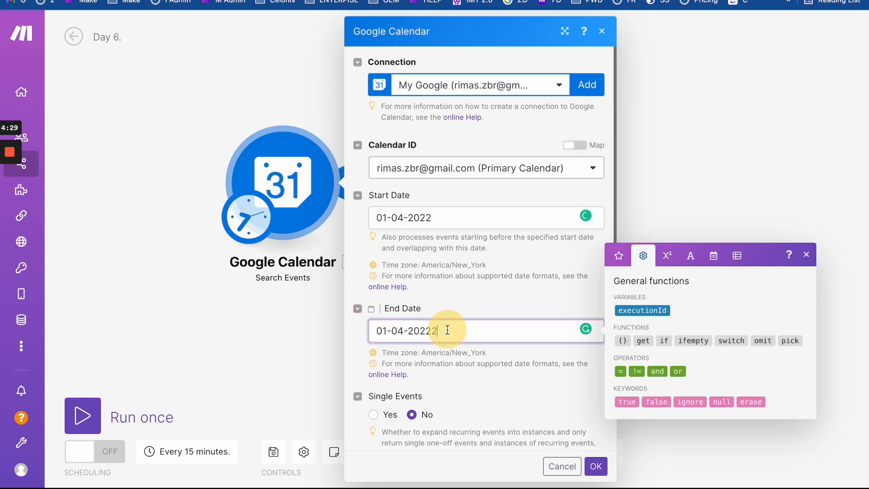
key("BackSpace")
left_click(448, 219)
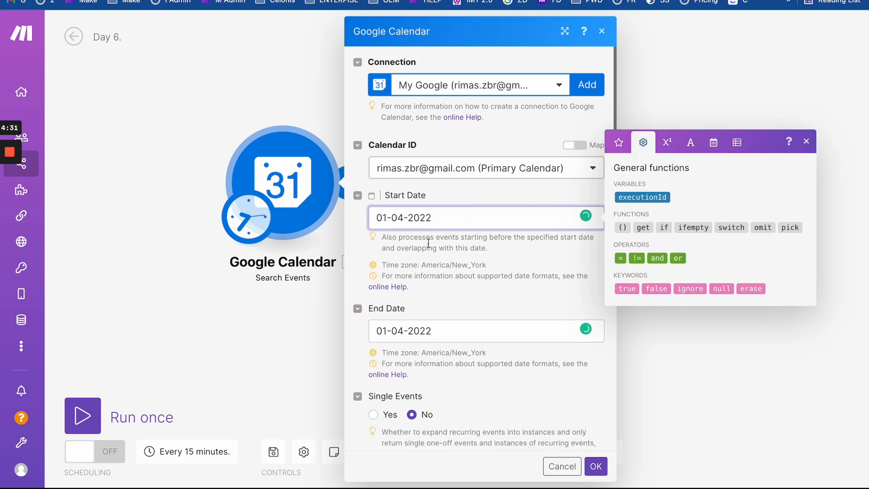
left_click(443, 304)
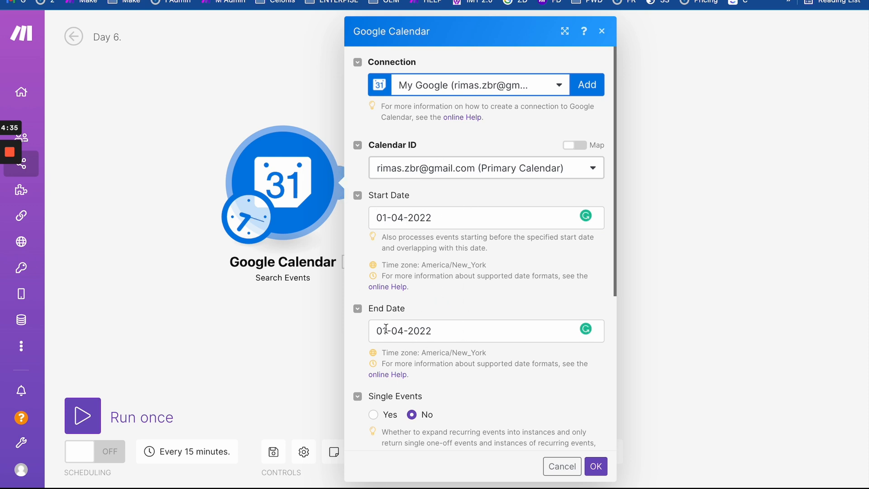
left_click_drag(386, 328, 362, 335)
type("30")
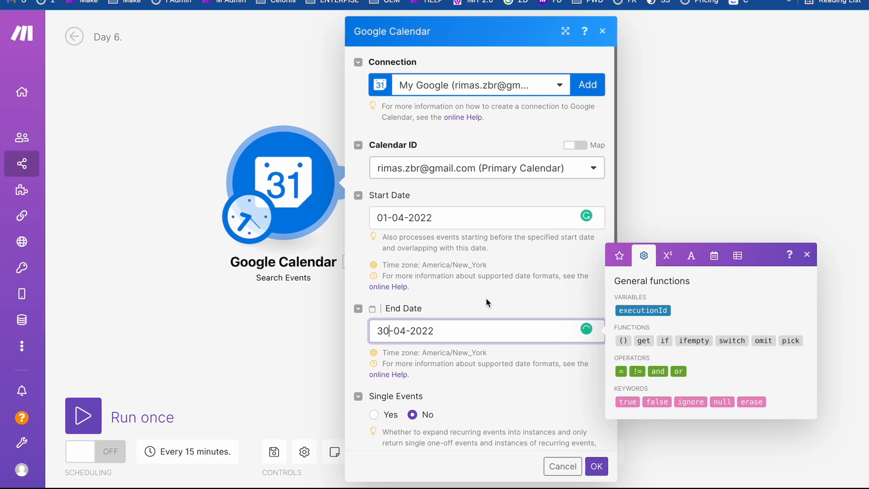
left_click(609, 467)
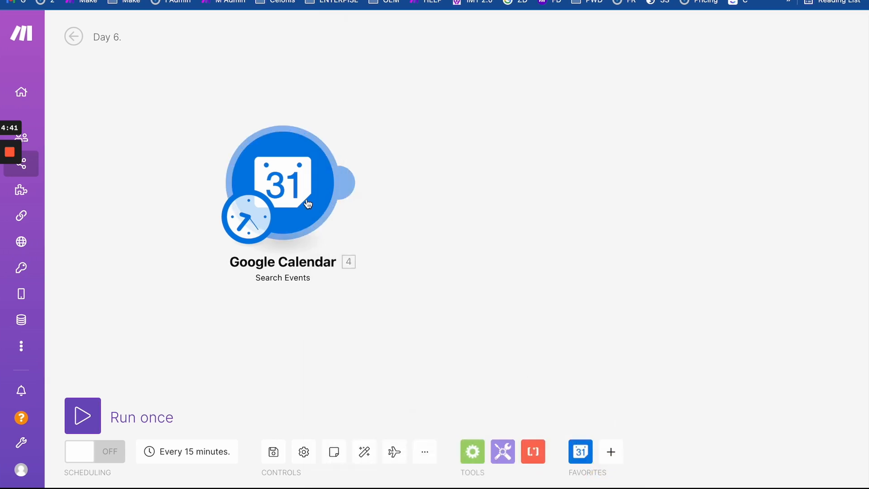
- Run only the Search Events module and check its April 1–30 Start and End Date inputs
right_click(289, 168)
left_click(342, 197)
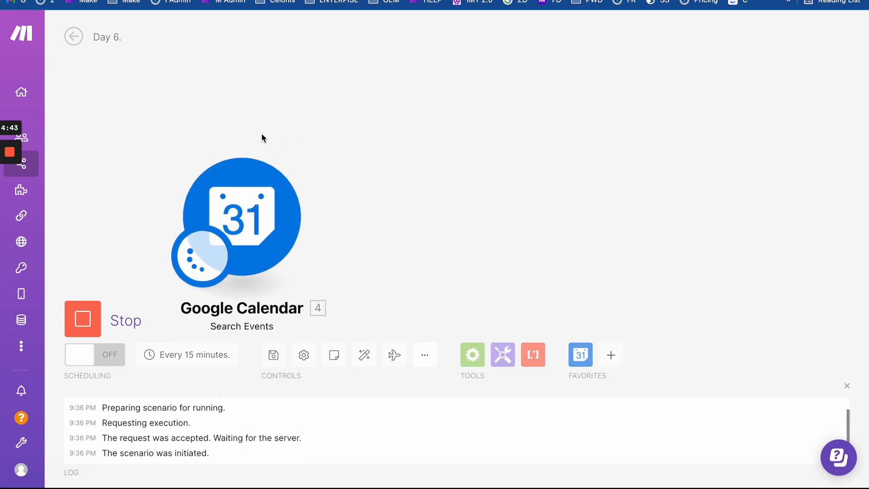
left_click(318, 141)
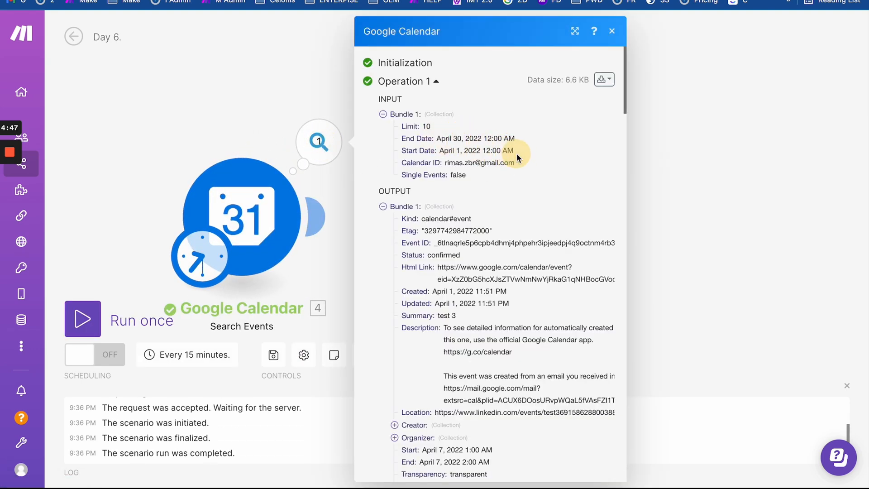
left_click_drag(517, 154, 401, 144)
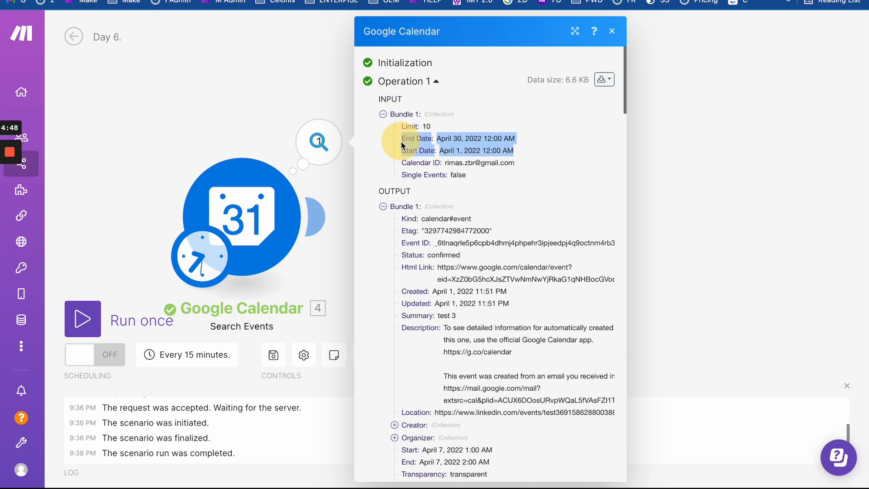
left_click(510, 156)
left_click_drag(439, 150, 515, 149)
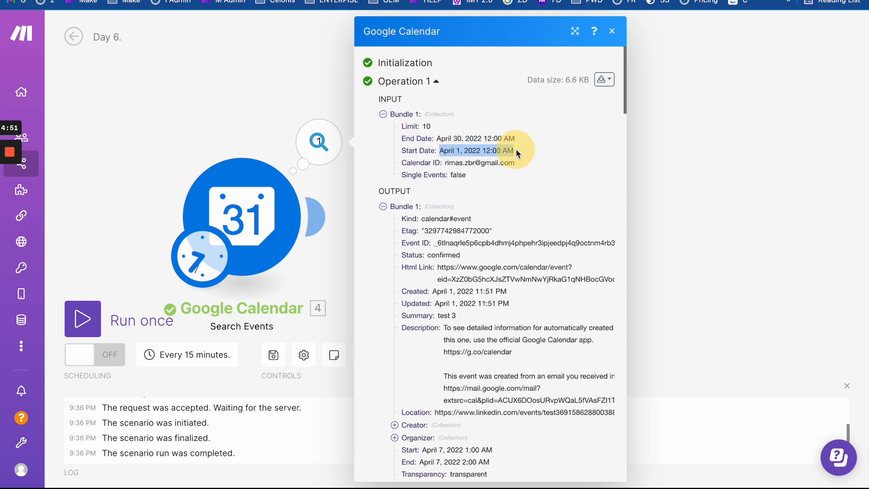
left_click_drag(438, 136, 518, 154)
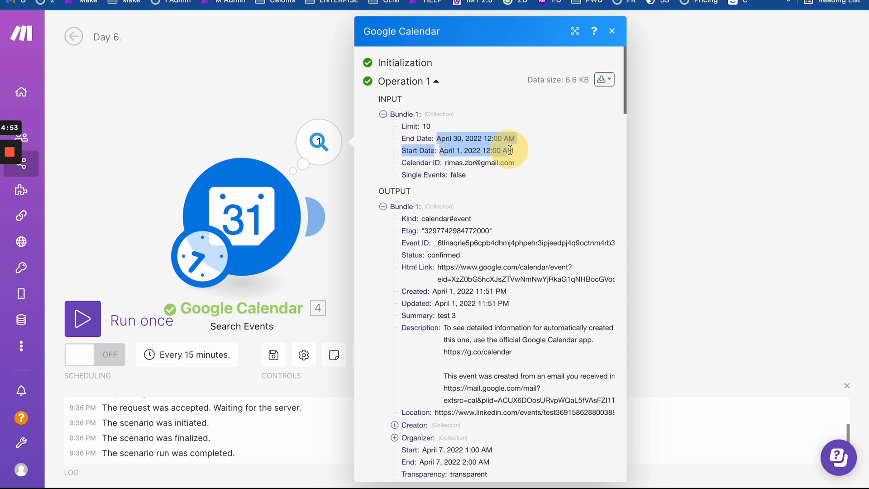
left_click(518, 154)
left_click_drag(441, 151, 519, 151)
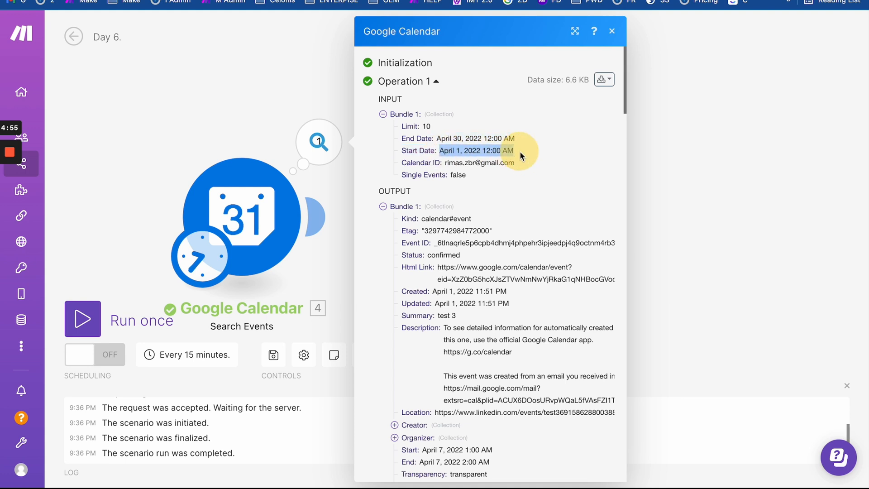
left_click(519, 152)
left_click_drag(441, 150, 516, 151)
left_click_drag(437, 138, 517, 140)
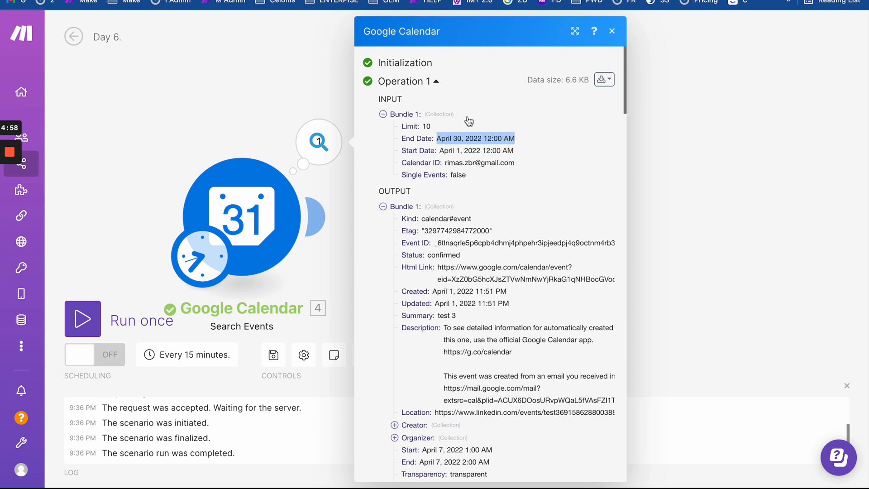
- Scroll through the 10 returned event bundles and reopen the module settings
scroll(481, 301, "down", 3)
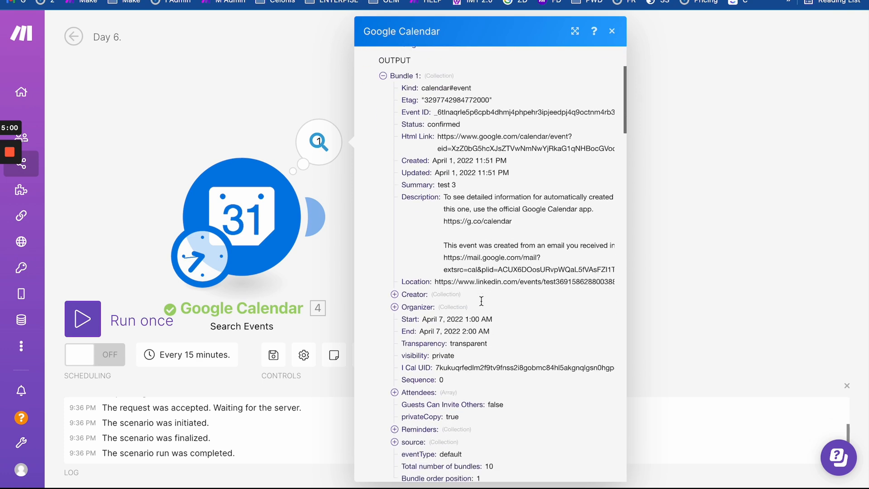
scroll(481, 300, "up", 3)
scroll(447, 313, "down", 1)
scroll(445, 311, "down", 20)
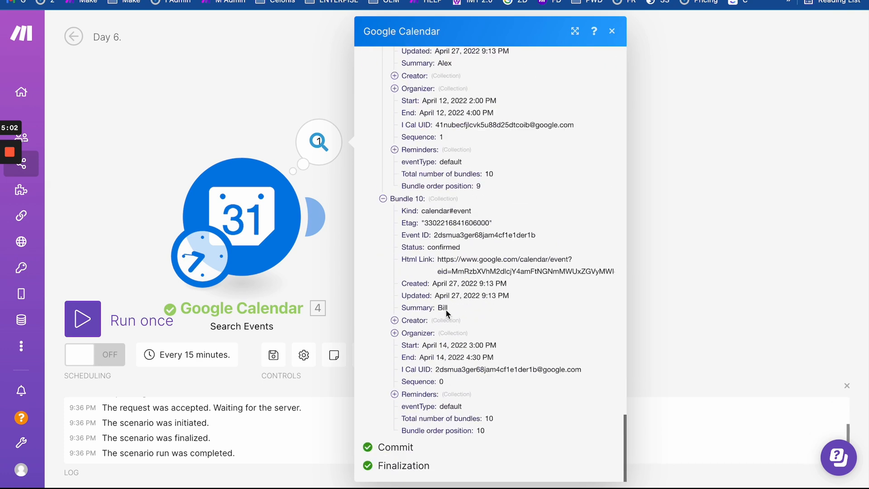
left_click(247, 199)
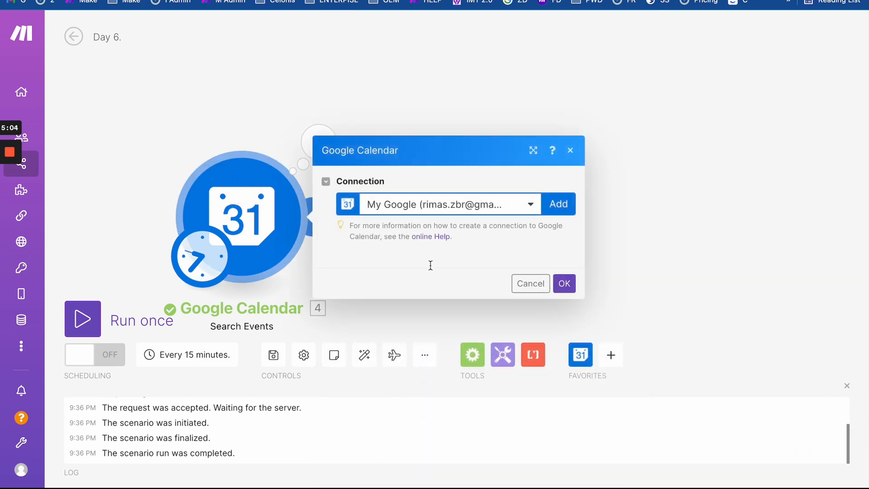
- Raise the Search Events limit from 10 to 100 and save the module
scroll(388, 386, "down", 5)
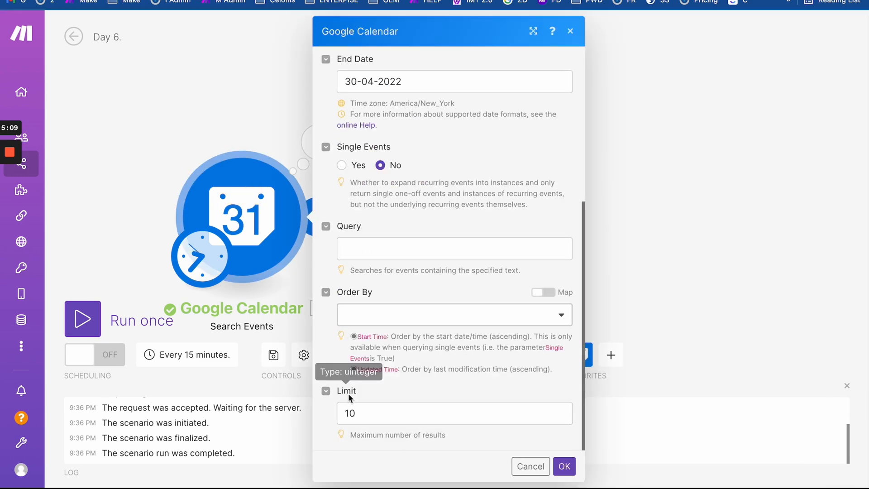
left_click(361, 410)
type("0")
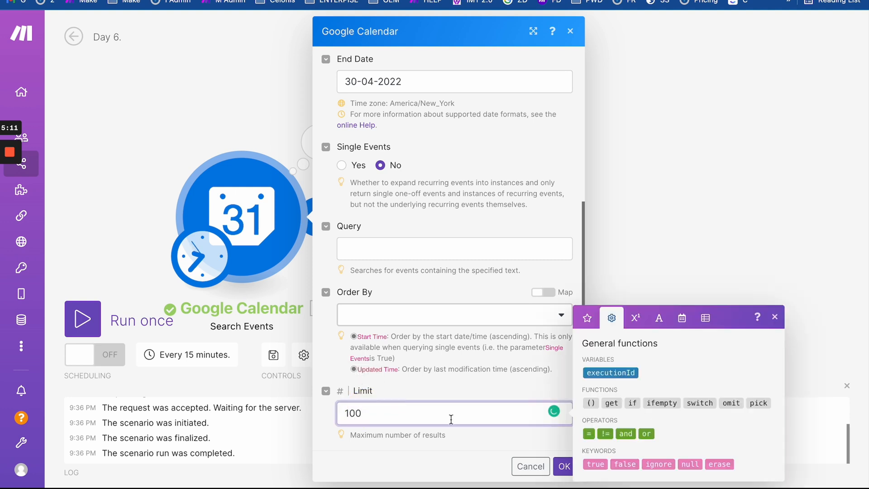
left_click(563, 466)
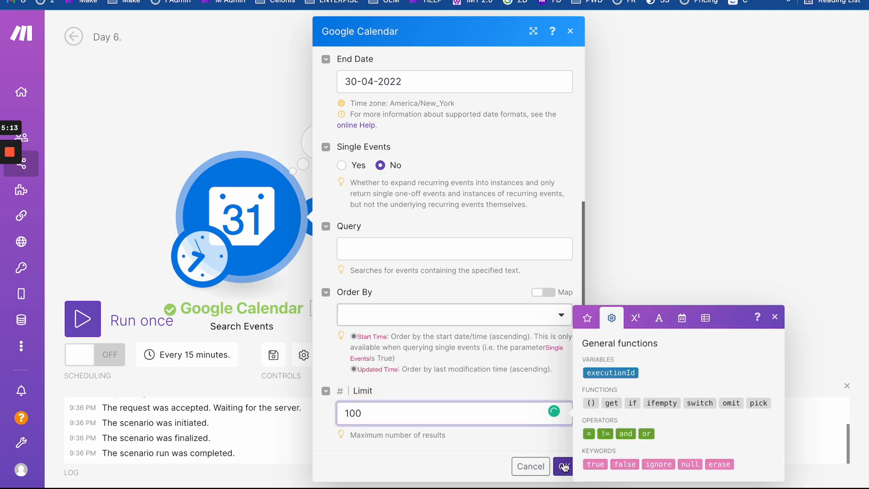
- Run the scenario once, review the 23 returned bundles, and go to Google Calendar
left_click(83, 318)
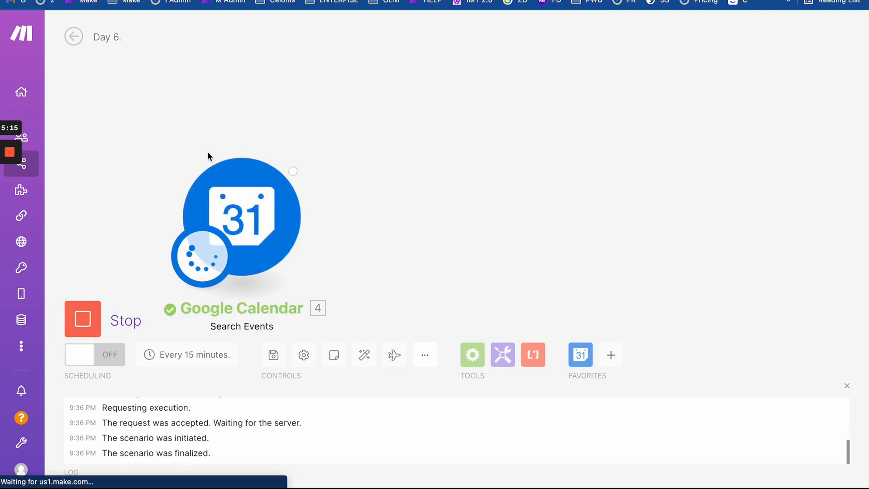
left_click(323, 145)
scroll(496, 284, "down", 20)
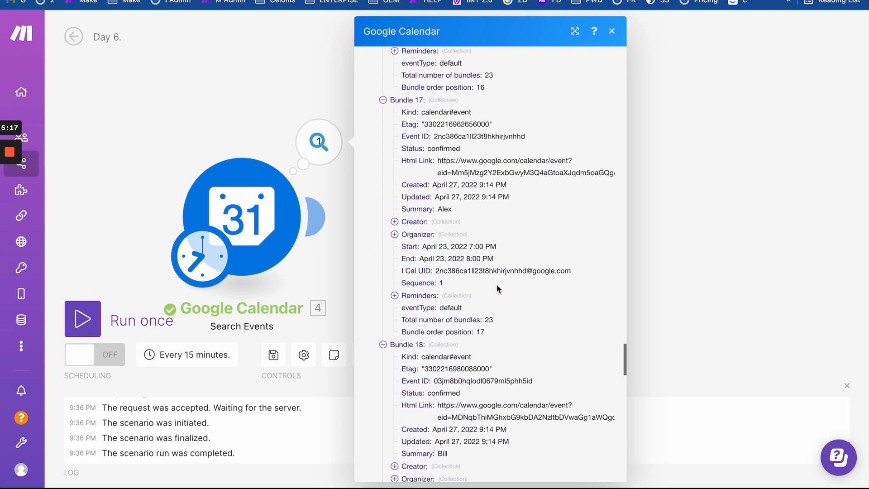
scroll(496, 285, "down", 15)
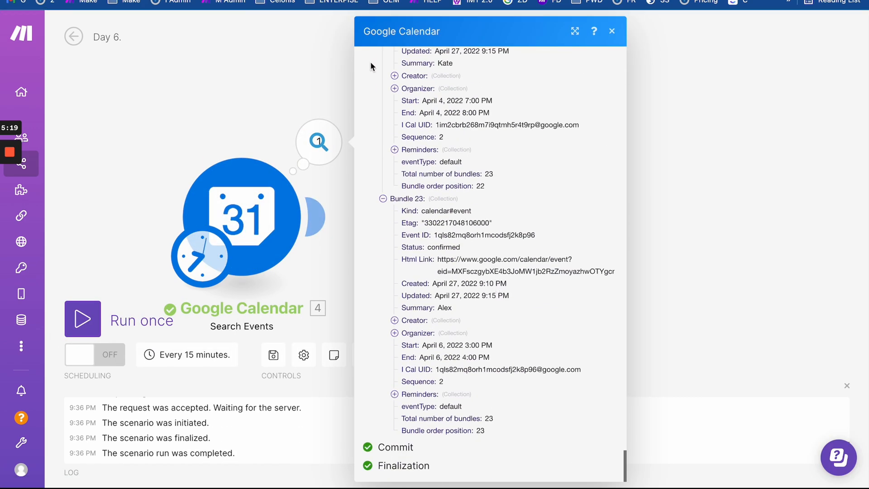
left_click(199, 0)
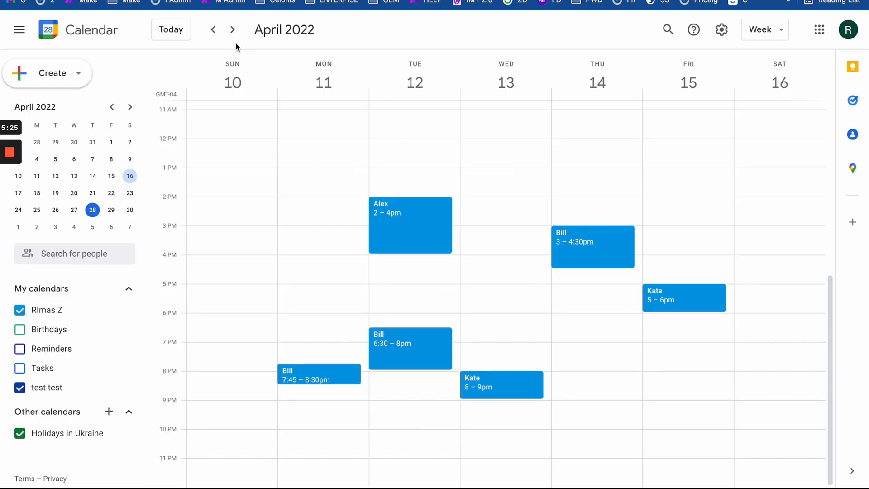
- Compare the April 3–9 through April 24–30 calendar weeks, then return to Make's search output
left_click(214, 30)
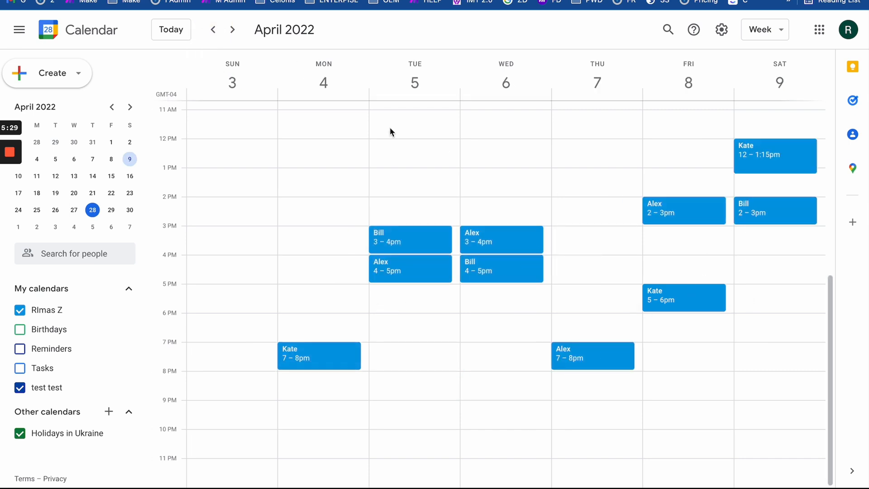
left_click(232, 29)
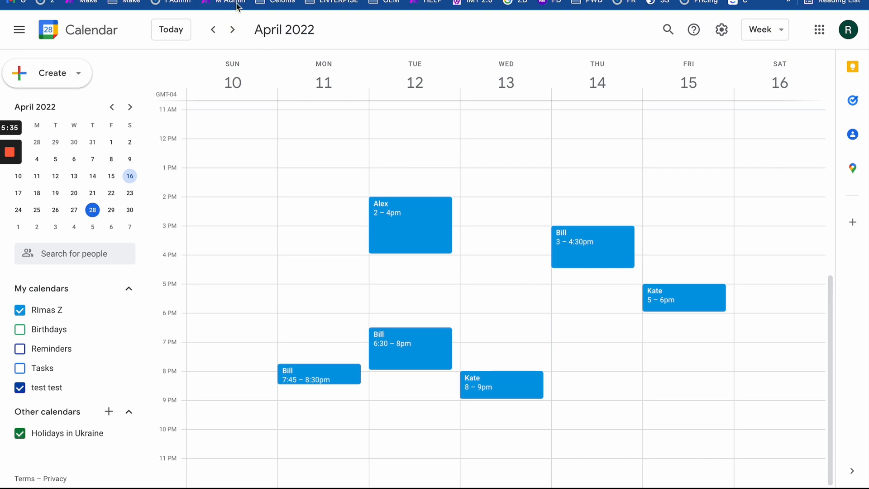
left_click(232, 30)
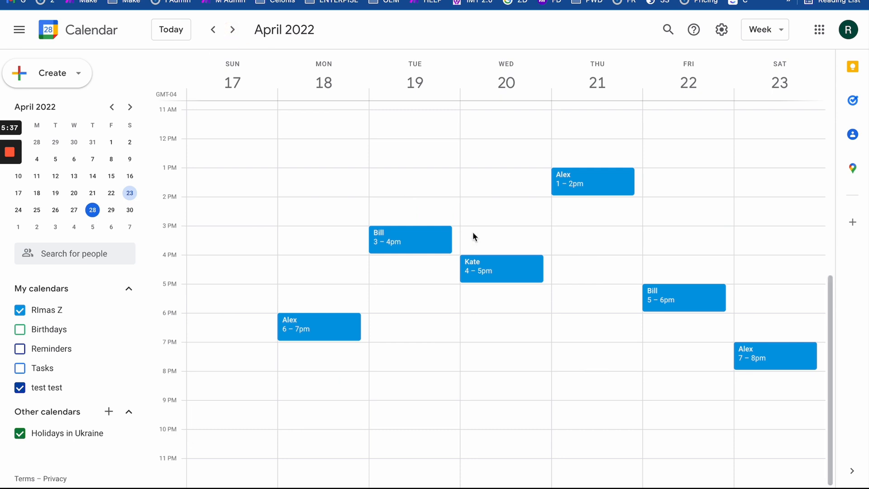
left_click(232, 30)
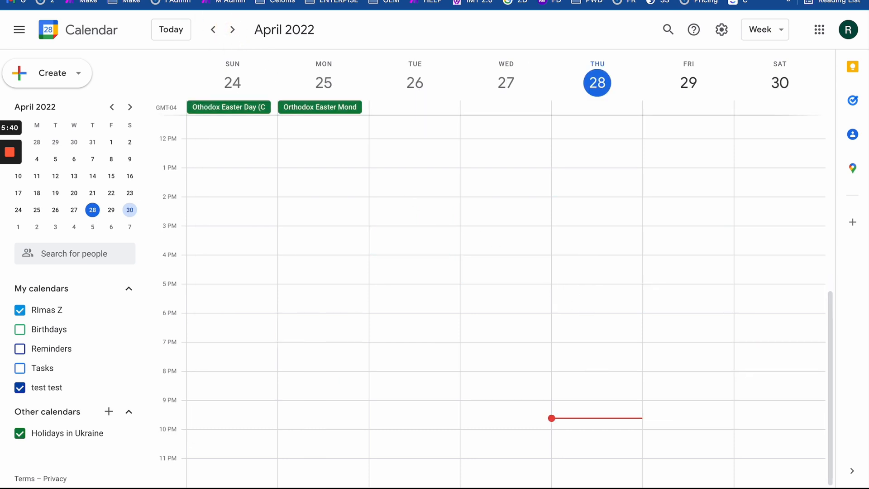
left_click(213, 30)
left_click(213, 29)
left_click(215, 30)
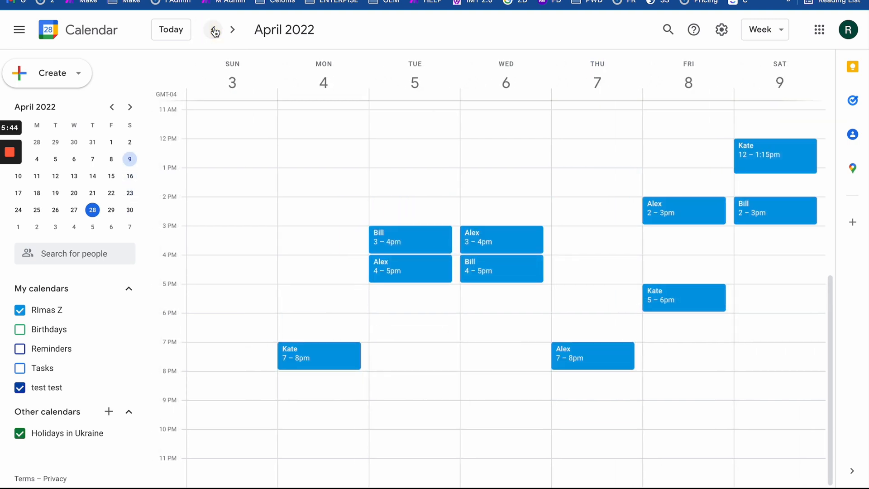
left_click(232, 31)
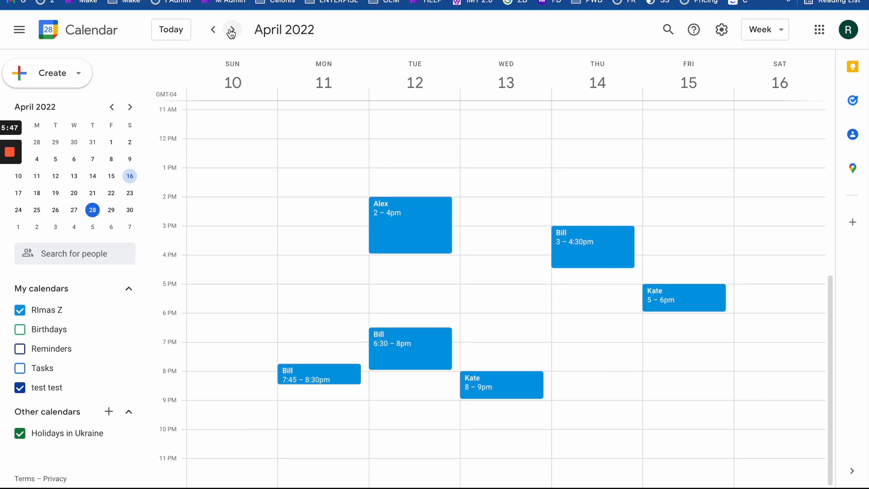
left_click(232, 32)
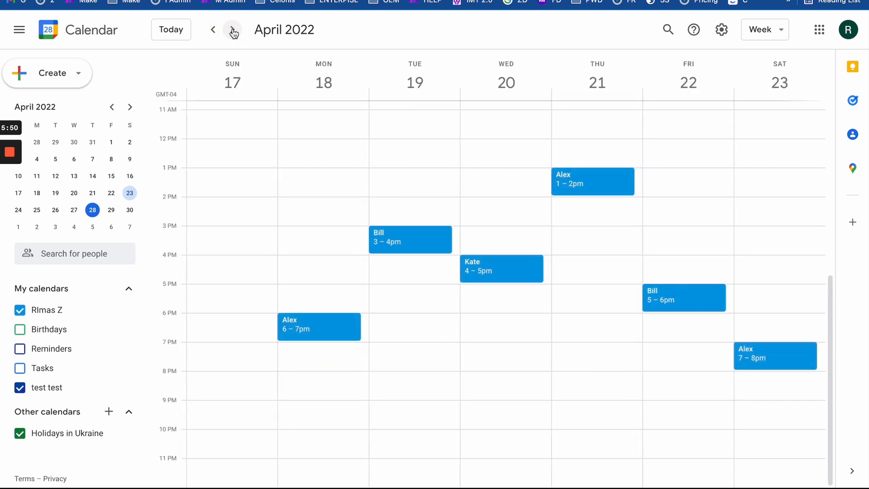
left_click(233, 33)
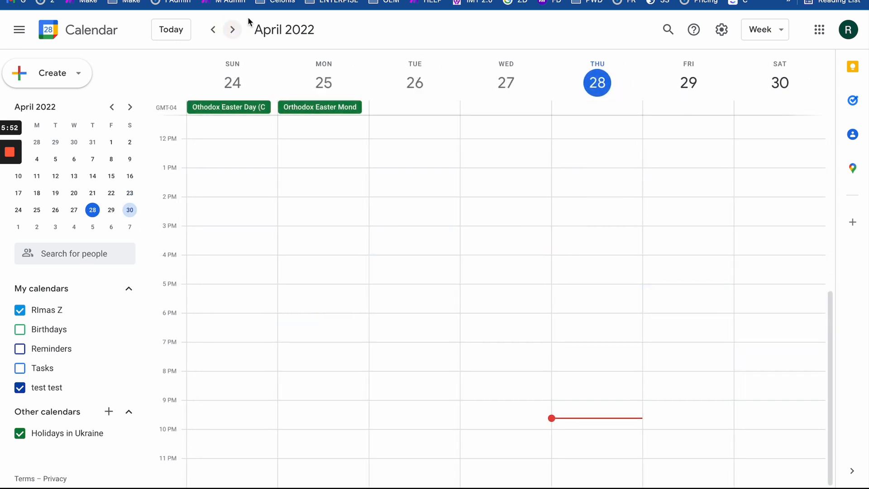
left_click(277, 0)
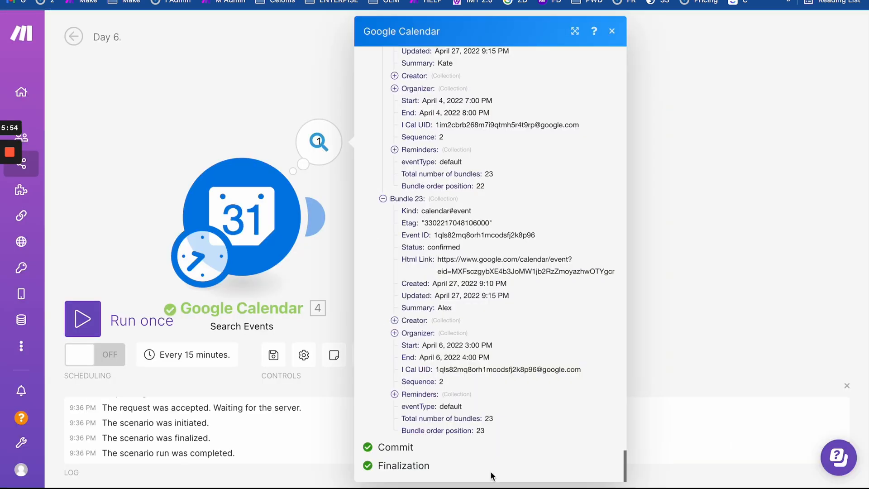
- Scroll the Search Events output back to Bundle 1, check its Summary 'test 3', then close it
scroll(469, 254, "up", 1)
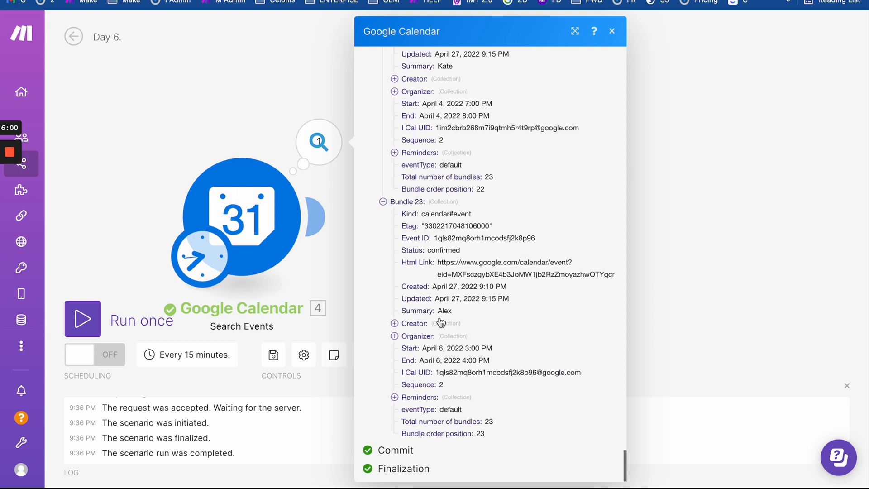
left_click_drag(437, 310, 482, 309)
scroll(484, 244, "up", 4)
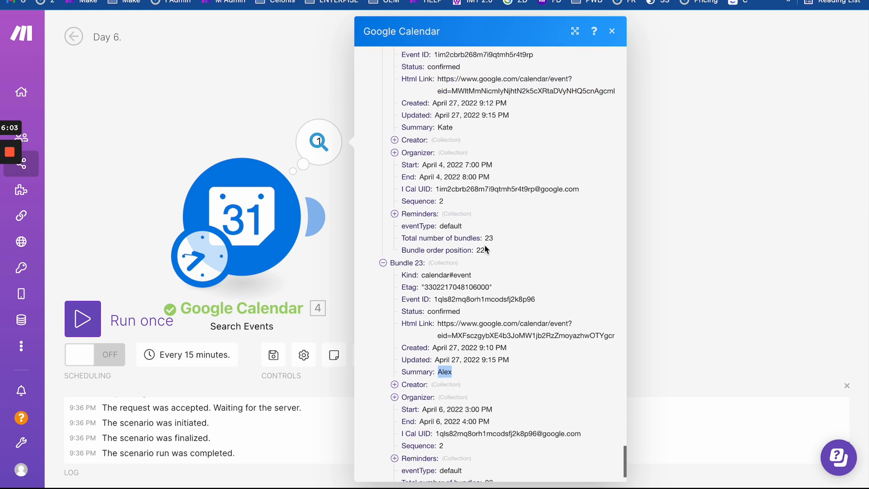
scroll(484, 245, "up", 3)
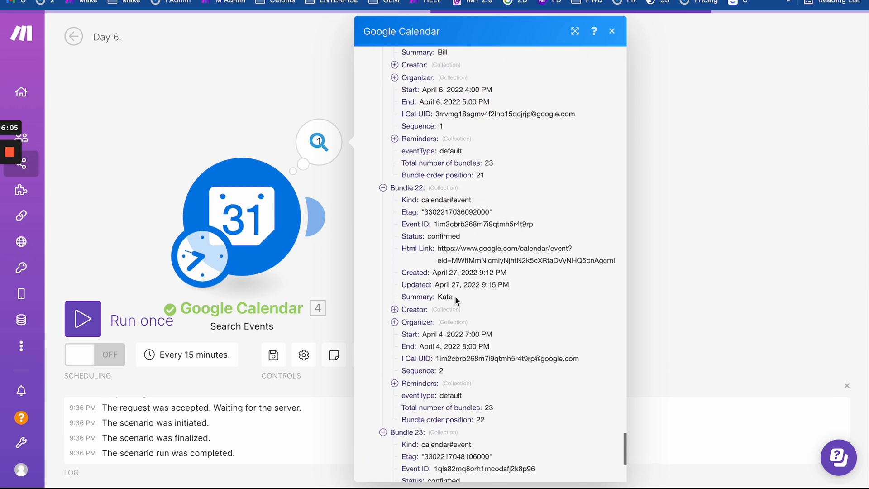
scroll(448, 320, "up", 4)
scroll(441, 215, "up", 4)
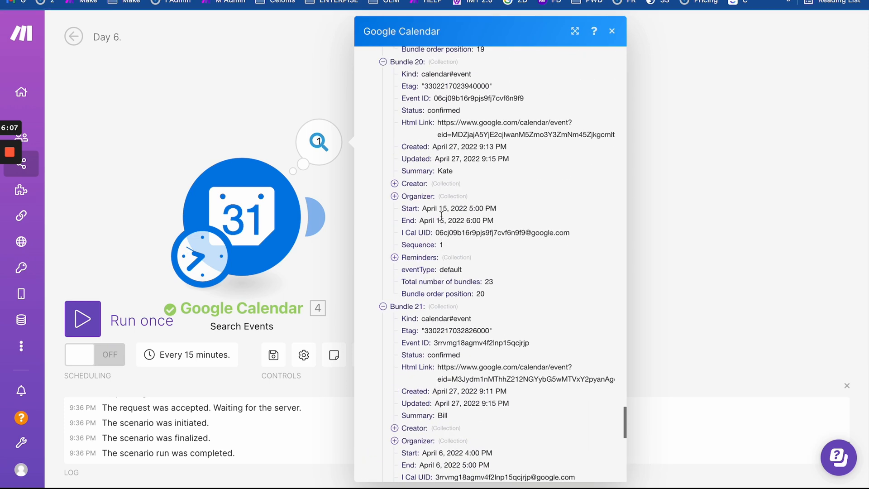
scroll(442, 216, "up", 20)
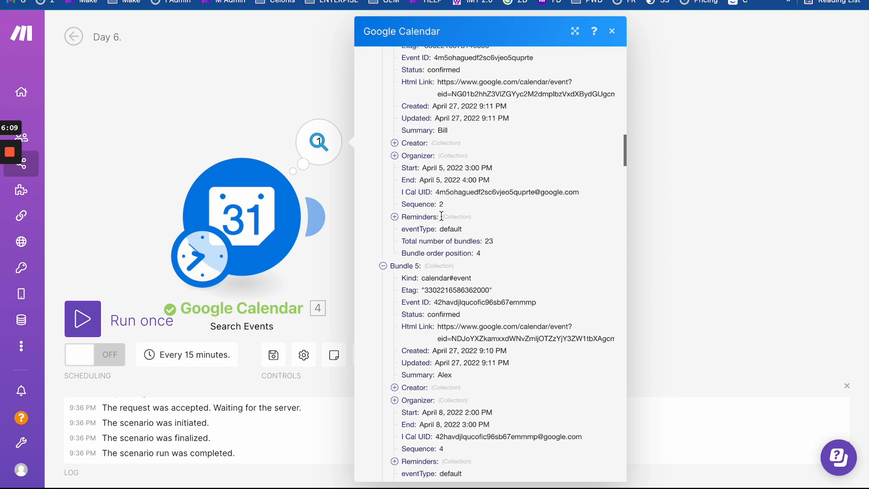
scroll(471, 317, "down", 1)
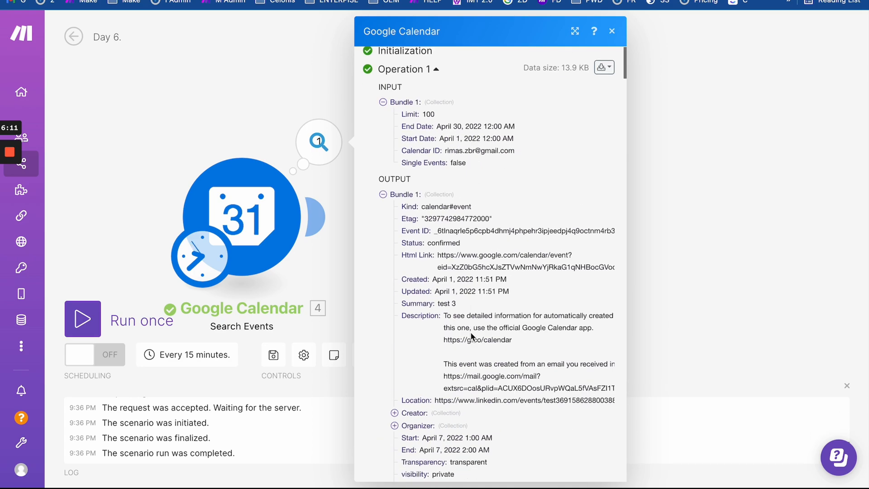
left_click_drag(439, 287, 466, 286)
left_click(232, 53)
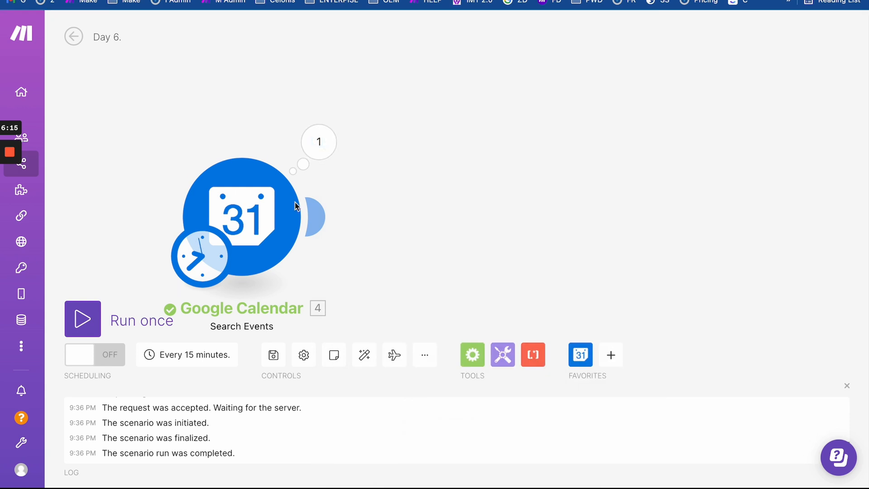
- Move the Search Events module up, add an Array aggregator after it, and show its advanced settings
left_click_drag(235, 234, 253, 167)
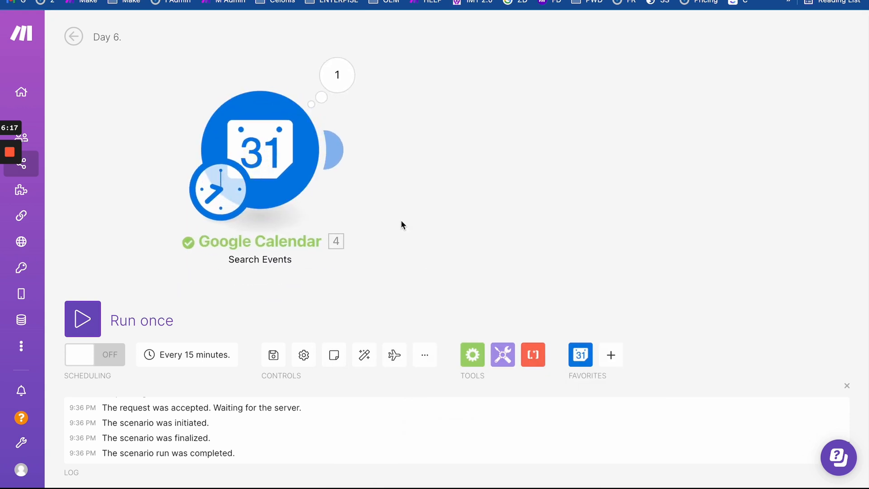
left_click(473, 357)
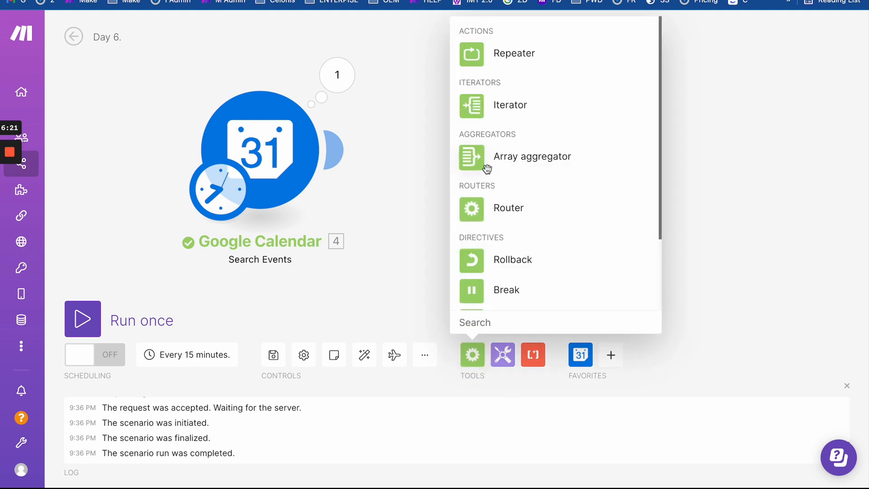
left_click(473, 158)
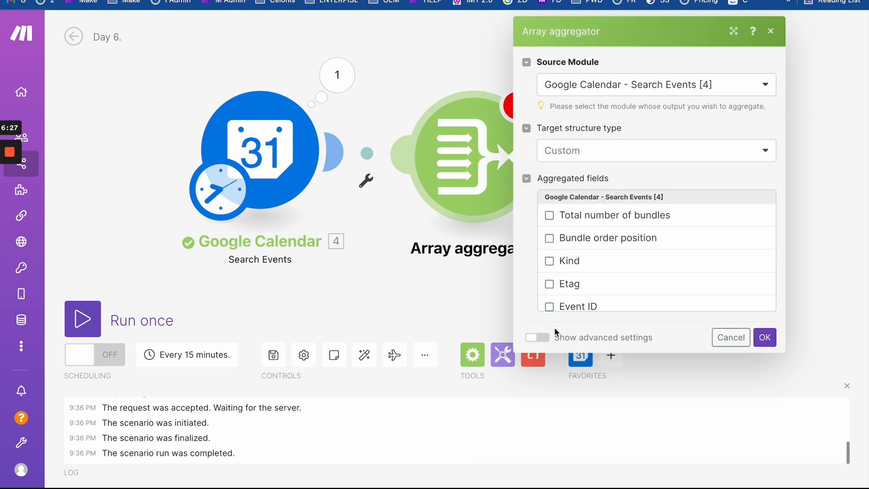
left_click(549, 338)
scroll(592, 275, "down", 10)
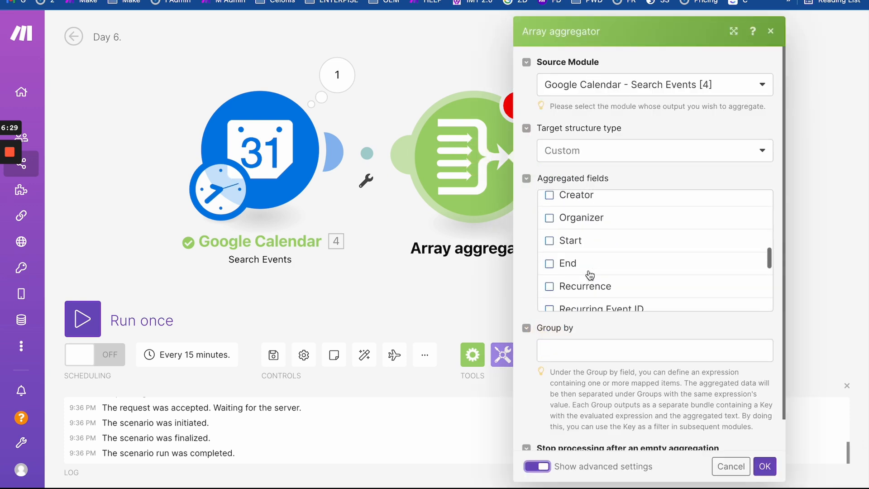
scroll(641, 275, "up", 10)
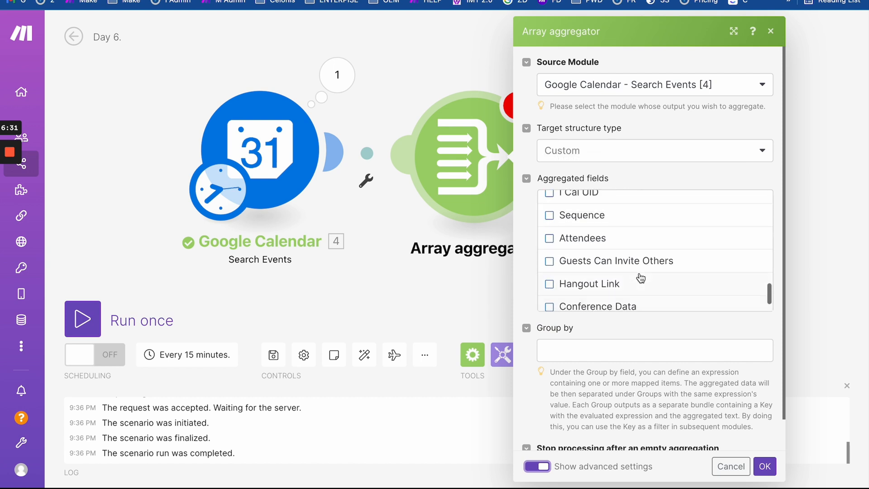
scroll(640, 278, "up", 3)
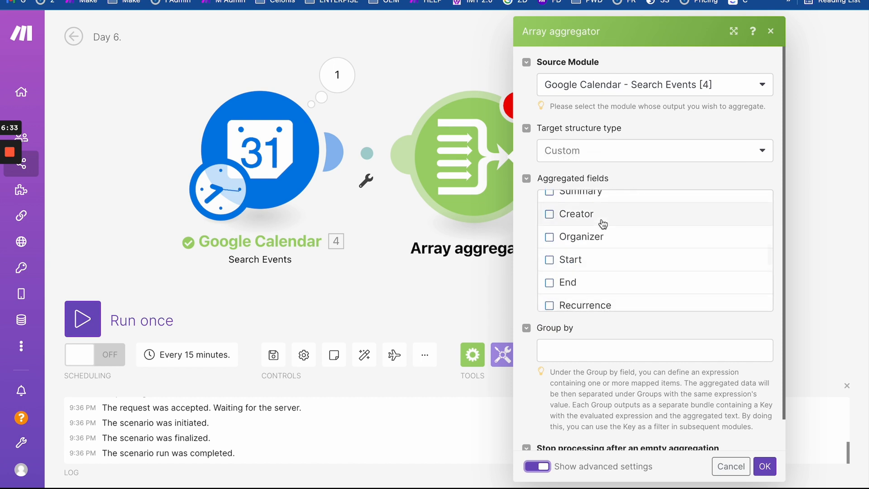
scroll(603, 224, "up", 6)
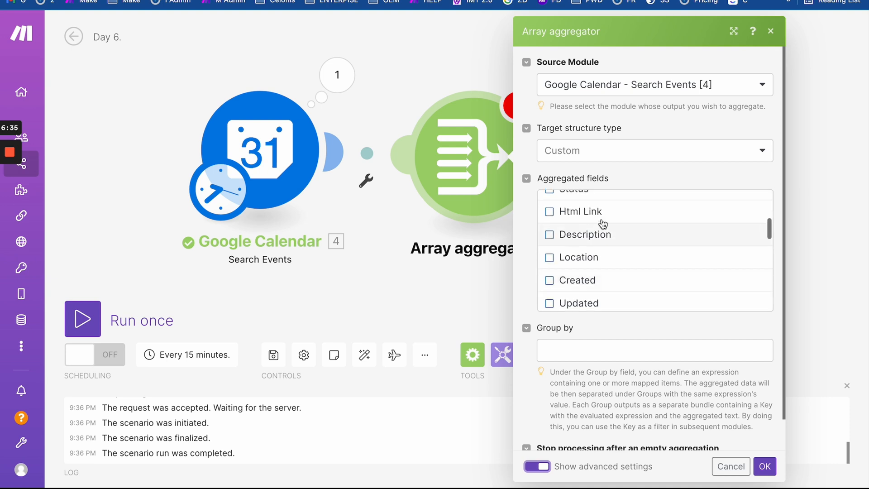
scroll(603, 224, "up", 3)
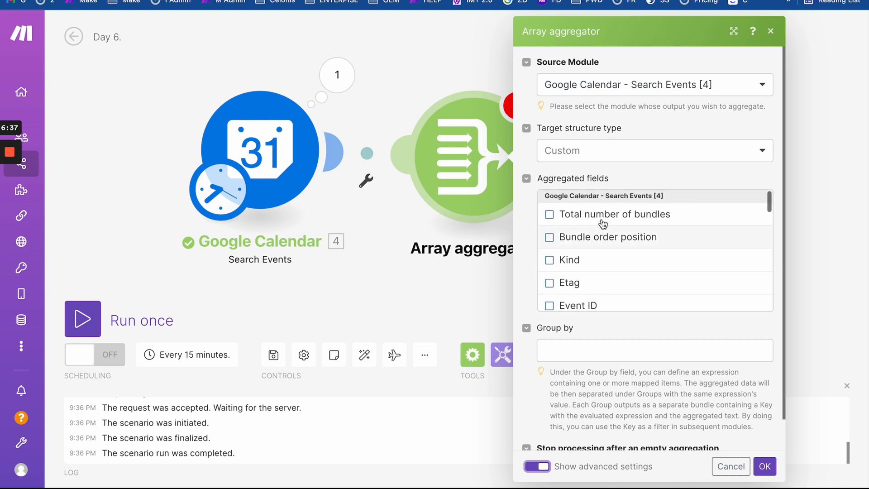
scroll(603, 224, "down", 8)
scroll(603, 224, "down", 4)
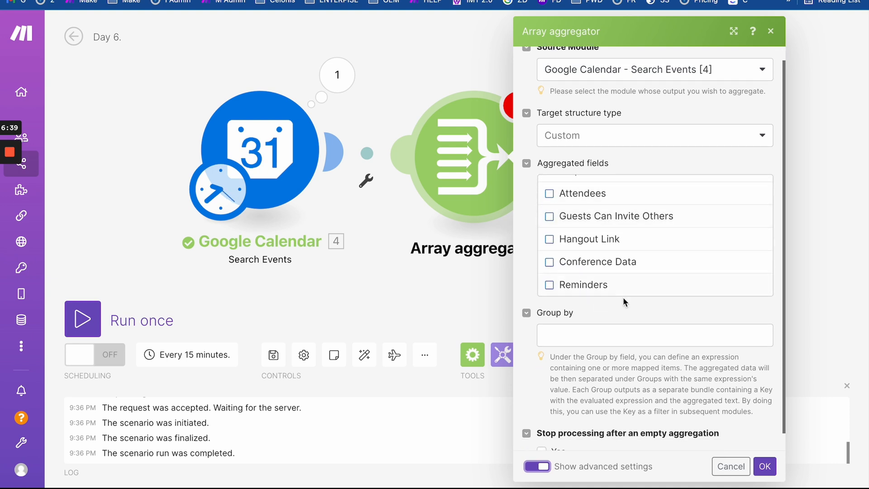
- Browse the mappable calendar fields for Group by, collapsing Creator, Organizer, Conference Data and source groups
left_click(581, 344)
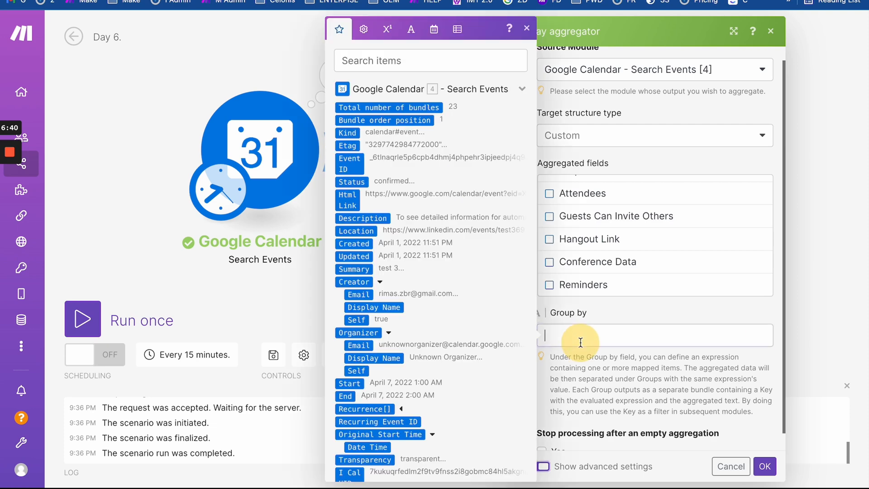
left_click(383, 283)
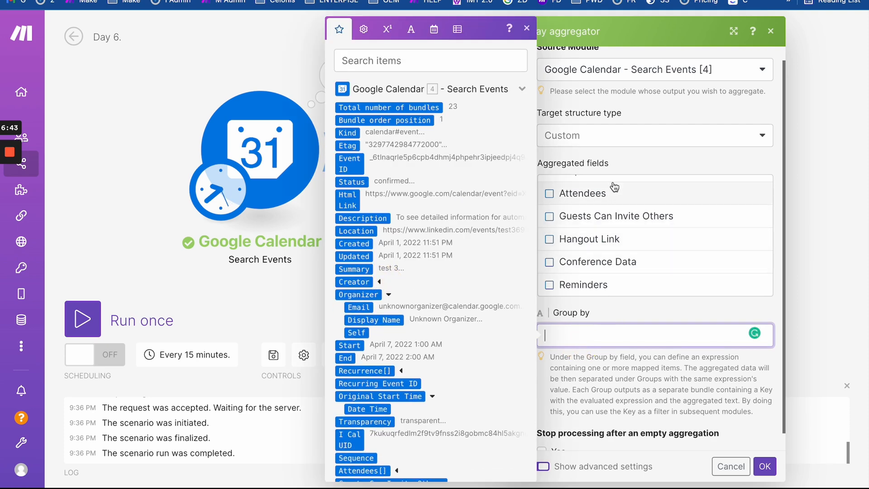
left_click(628, 163)
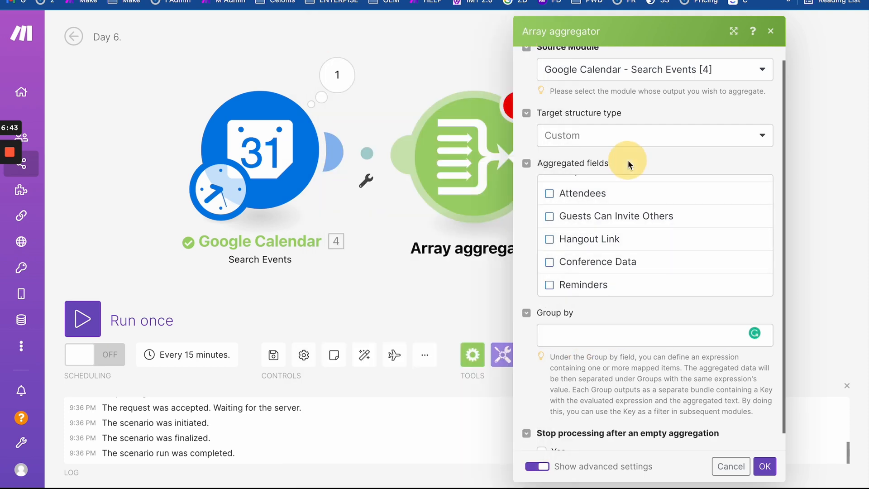
left_click(578, 327)
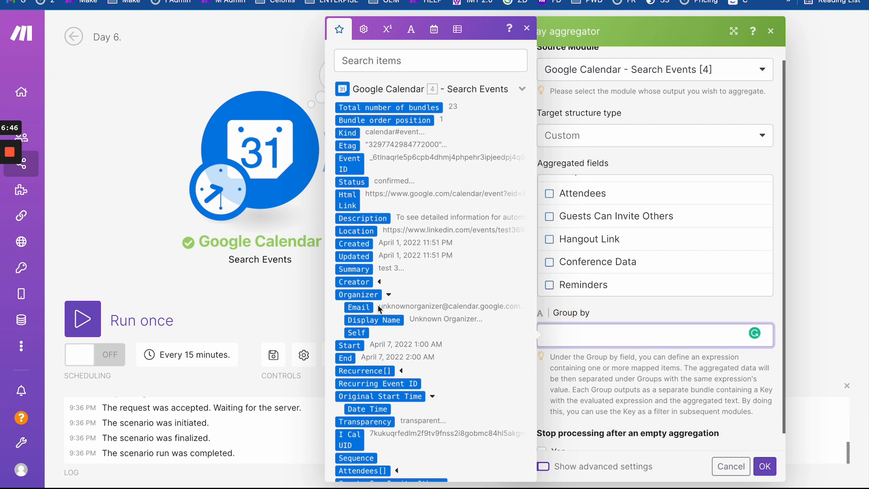
left_click(388, 293)
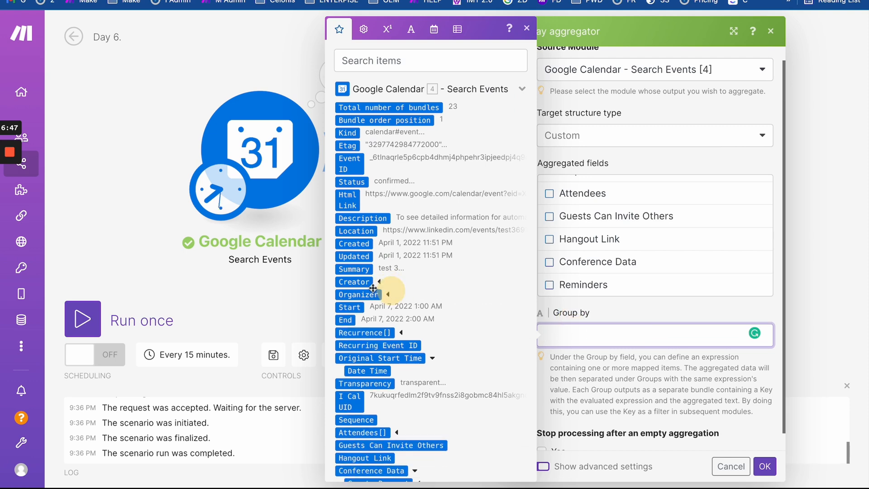
left_click(432, 358)
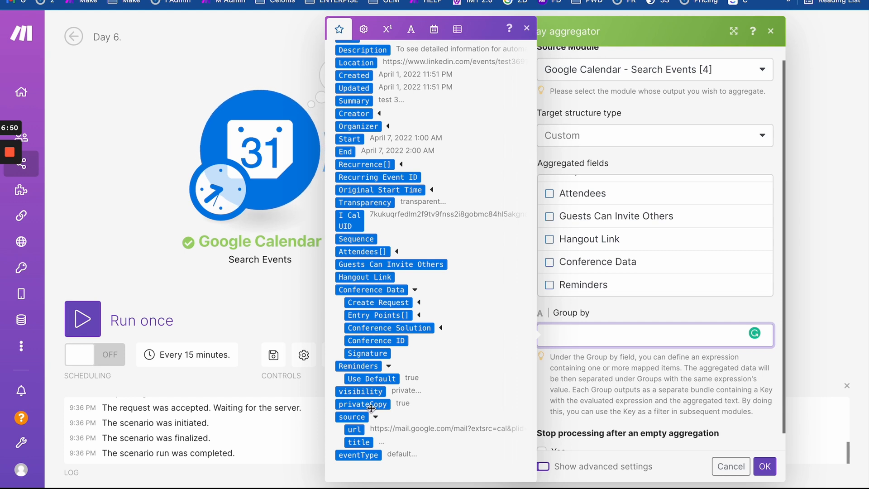
scroll(417, 445, "up", 5)
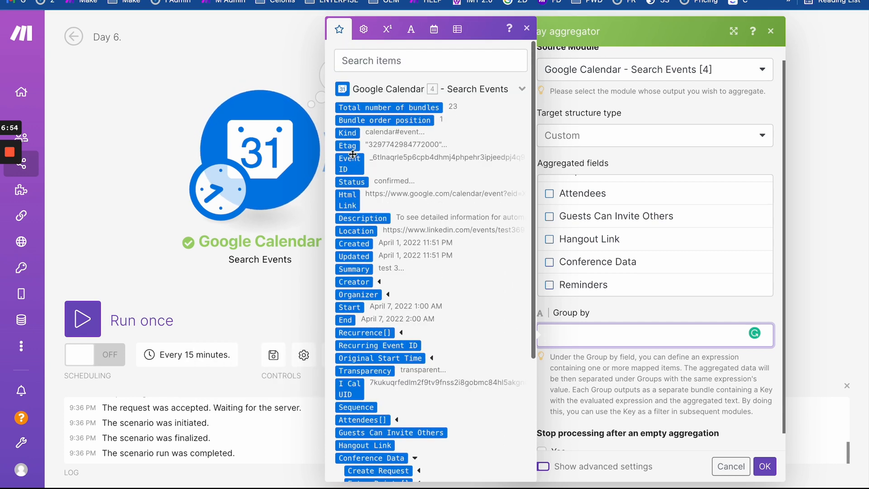
scroll(461, 331, "down", 3)
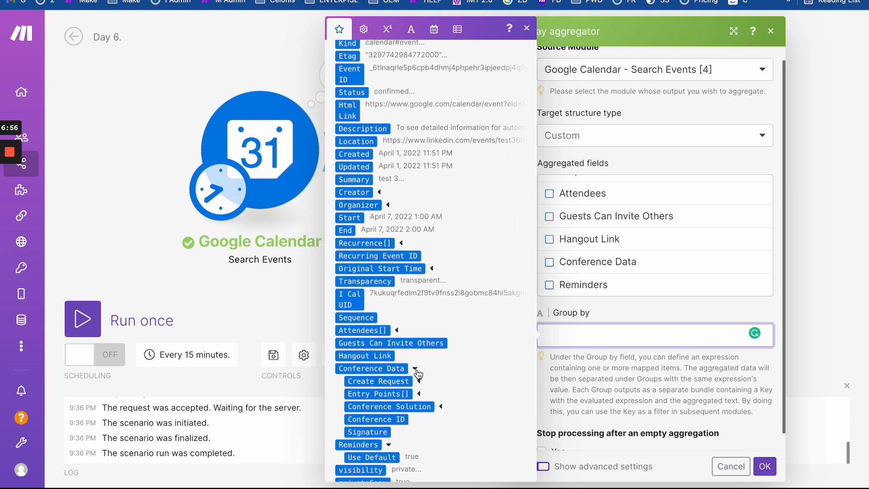
left_click(399, 330)
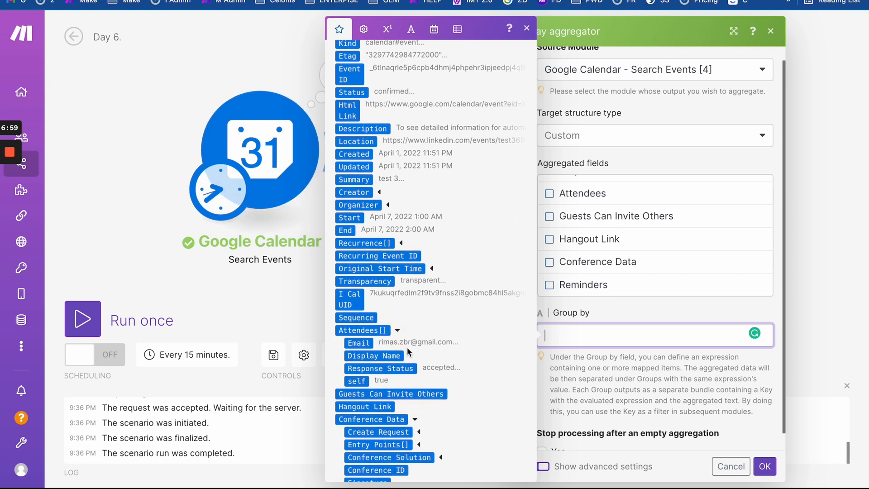
left_click(415, 420)
scroll(414, 416, "down", 2)
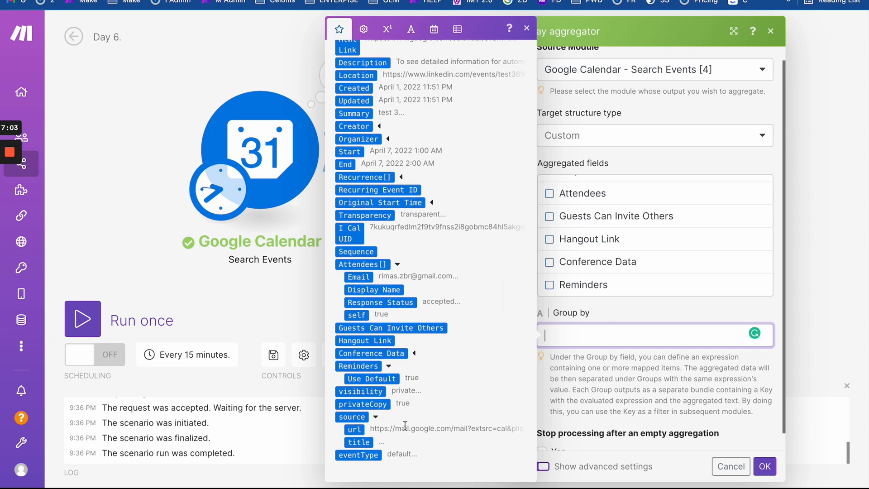
left_click(375, 417)
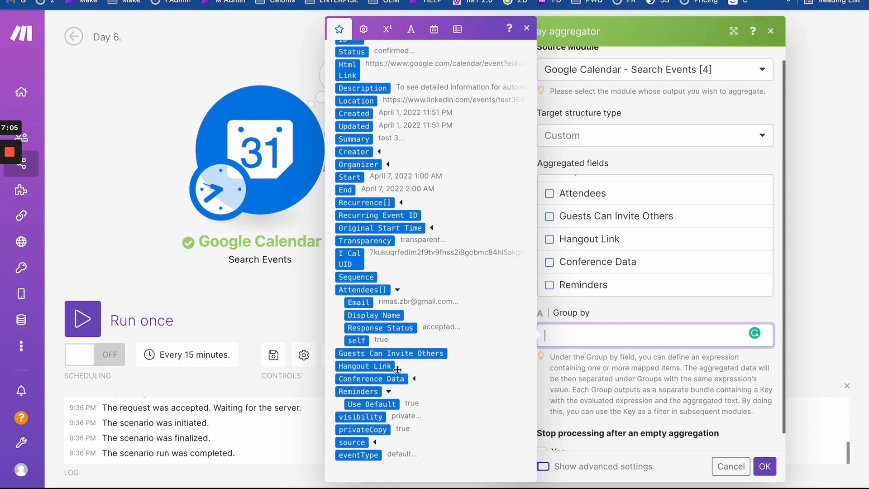
scroll(392, 170, "up", 4)
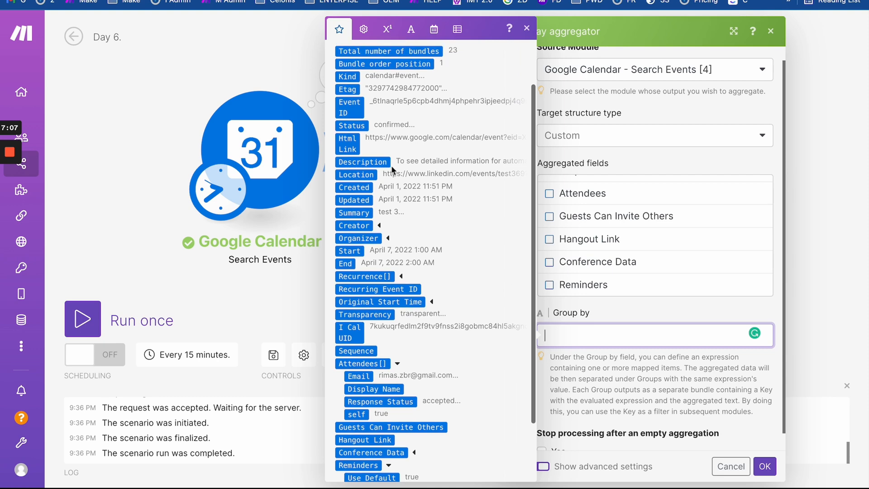
scroll(391, 165, "up", 1)
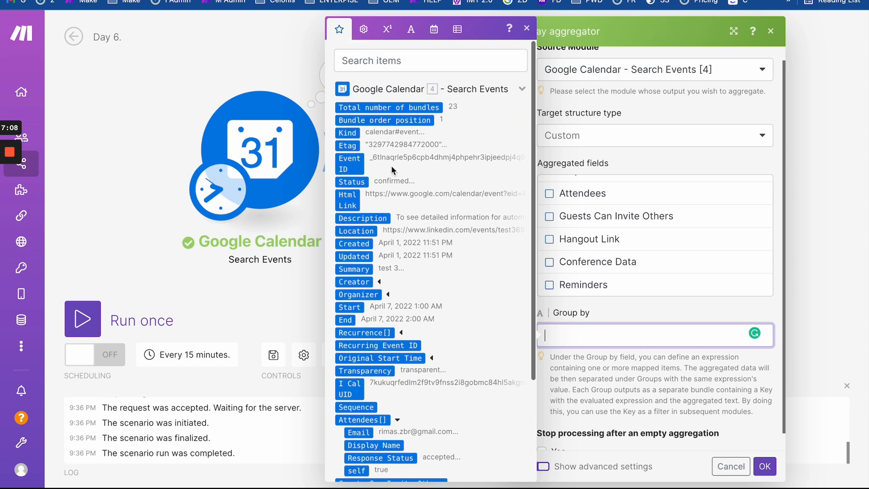
- Search 'summ', set Group by to 4. Summary, and save the Array aggregator
left_click(374, 53)
type("summ")
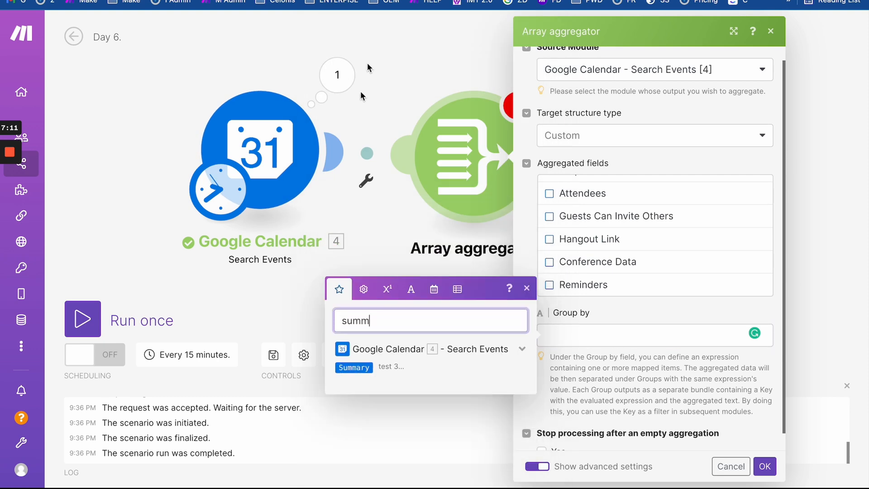
left_click(355, 368)
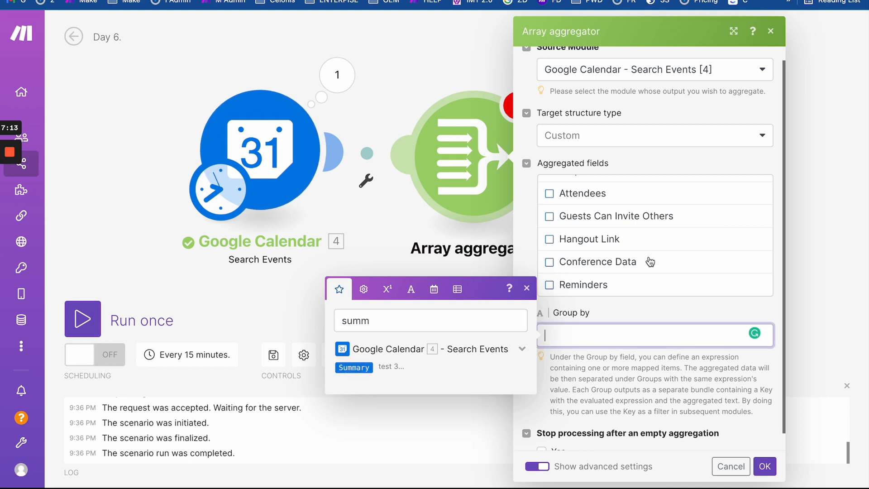
left_click(354, 367)
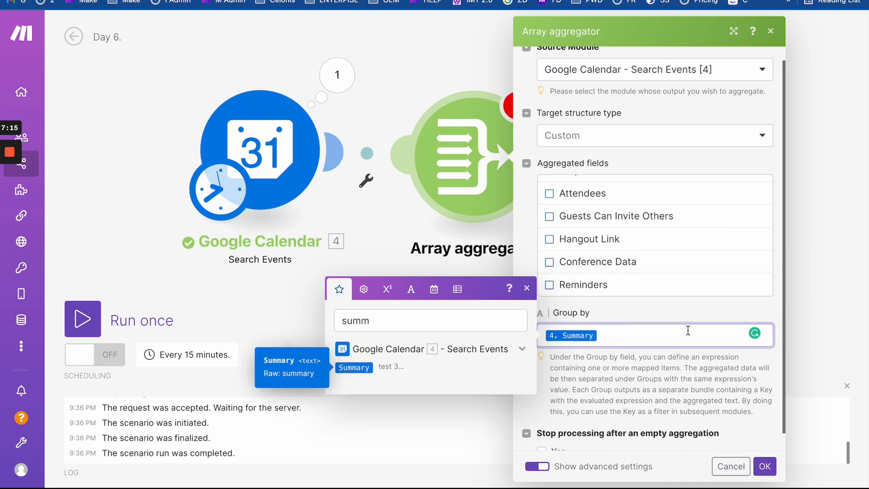
left_click(670, 366)
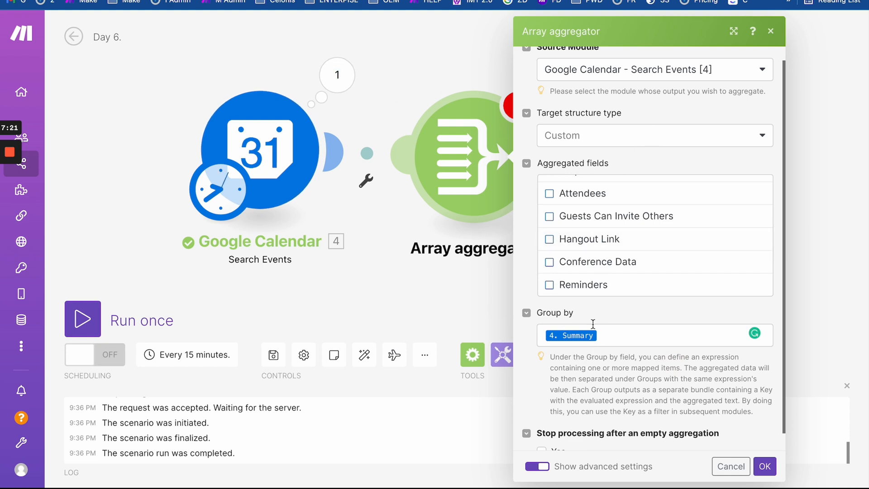
scroll(593, 324, "down", 1)
left_click(766, 468)
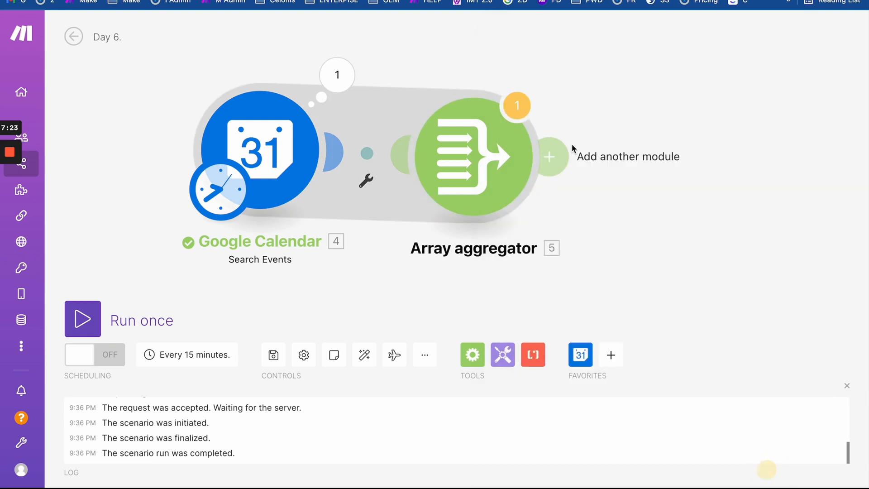
- Run the scenario once despite the transformer warning and open the aggregator's output
left_click(119, 331)
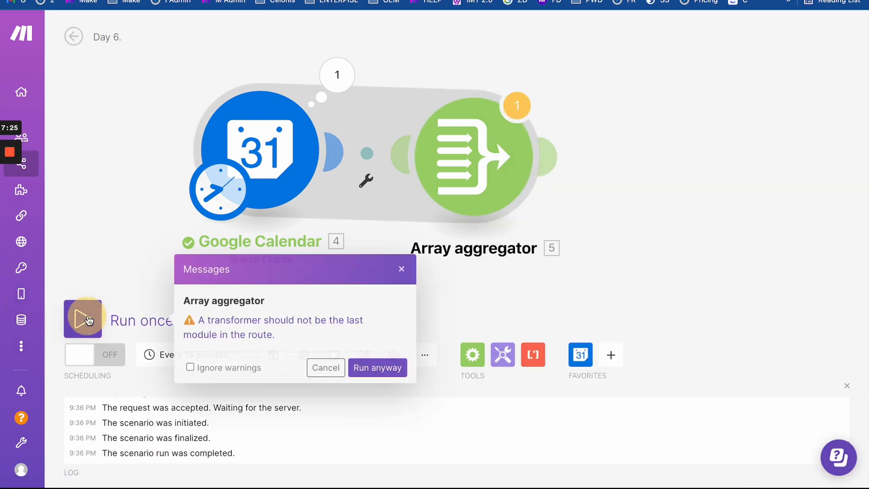
left_click(378, 366)
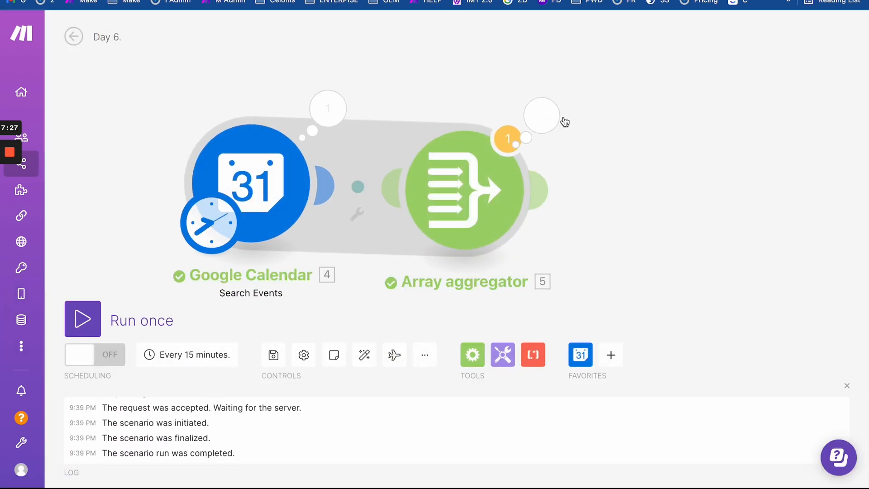
left_click(553, 120)
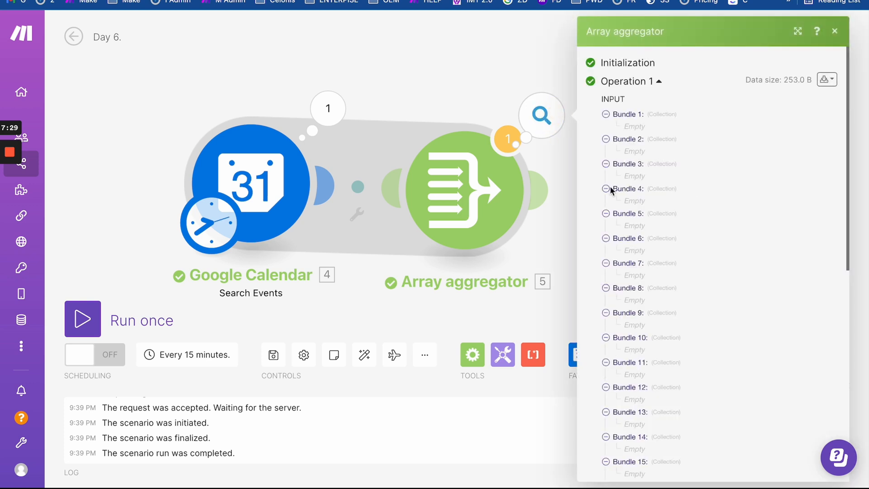
scroll(642, 249, "down", 9)
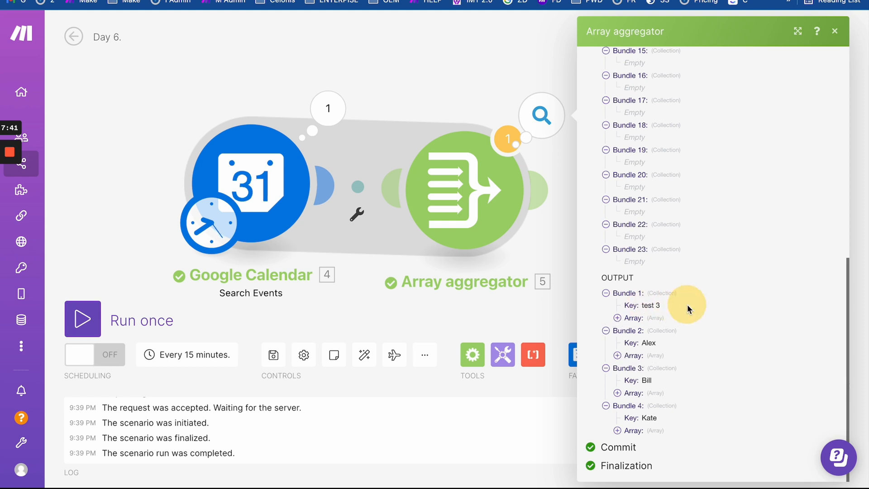
- Expand the arrays of the four bundles (test 3, Alex, Bill, Kate) and Bundle 1's first item
left_click(624, 320)
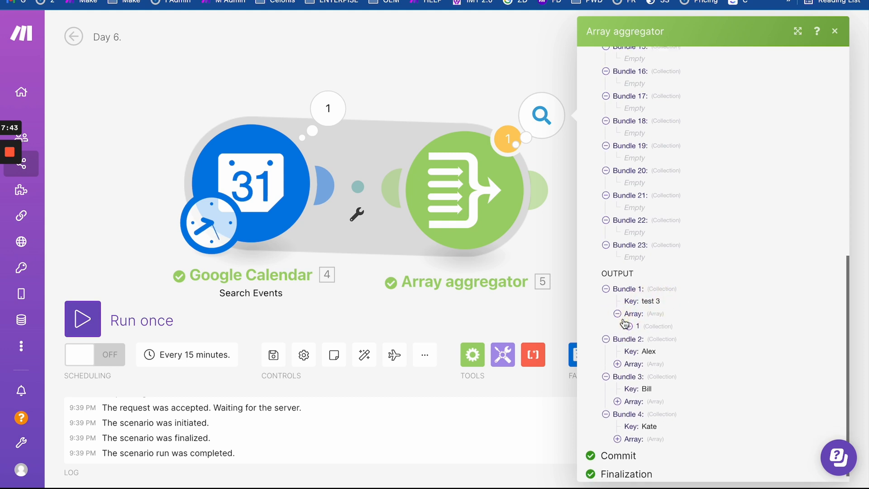
left_click(619, 356)
scroll(620, 344, "down", 2)
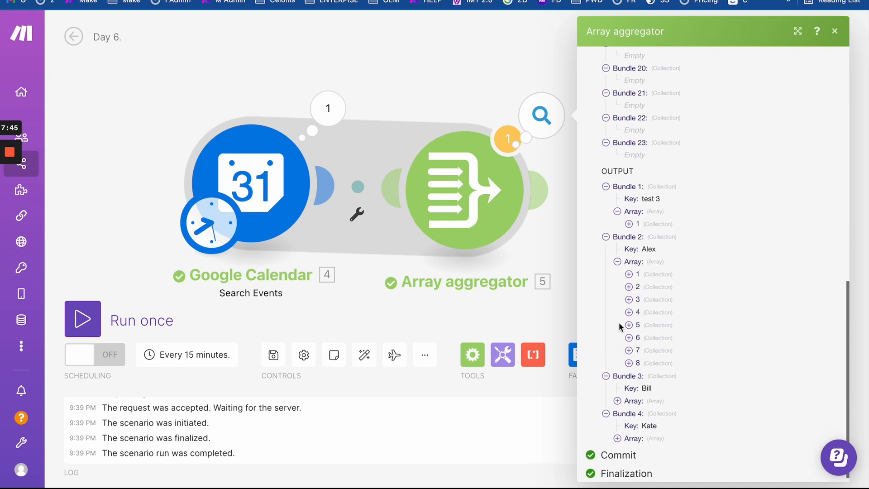
left_click(619, 400)
scroll(620, 401, "down", 2)
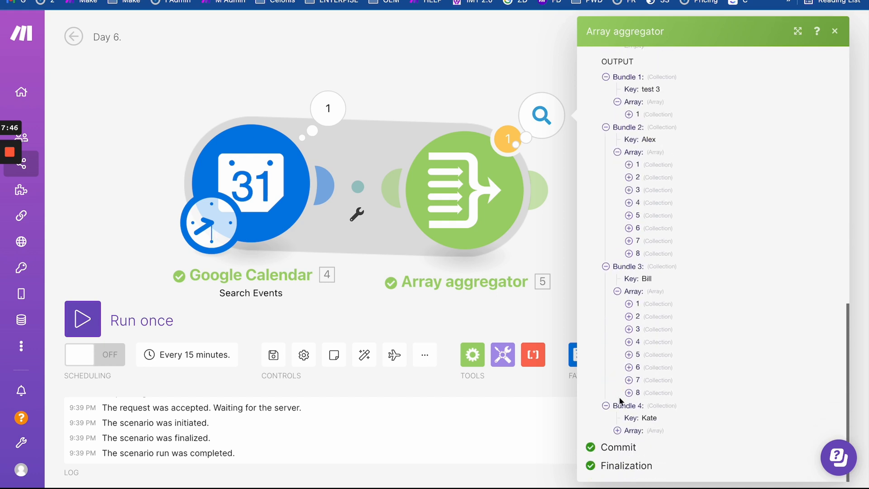
left_click(623, 434)
scroll(623, 434, "down", 2)
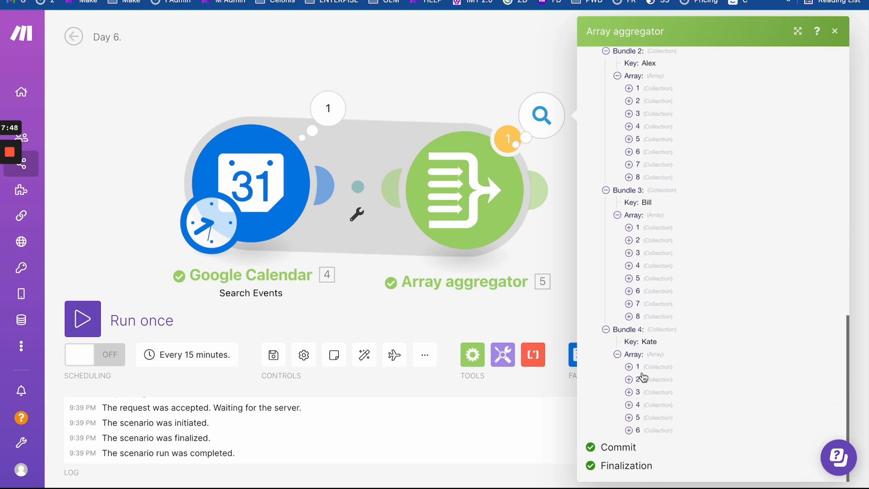
scroll(636, 159, "up", 2)
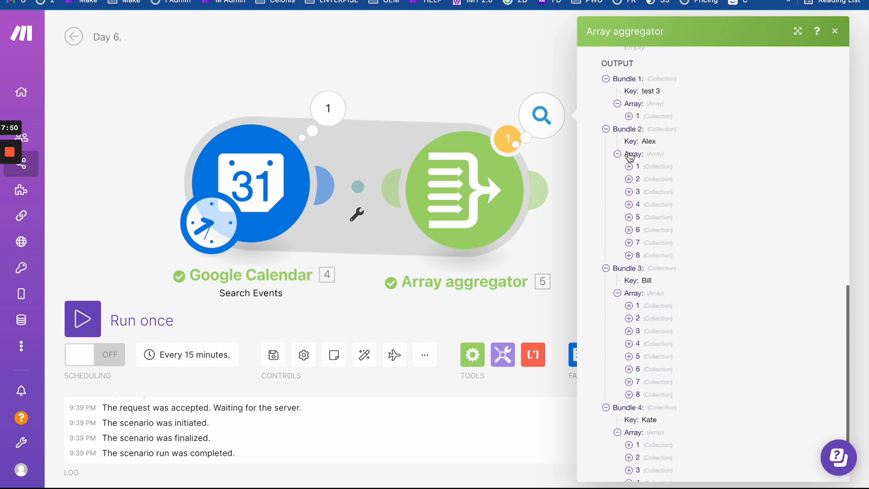
left_click(629, 116)
- Set up a filter between Search Events and the aggregator, using 4. Summary as the condition operand
left_click(386, 104)
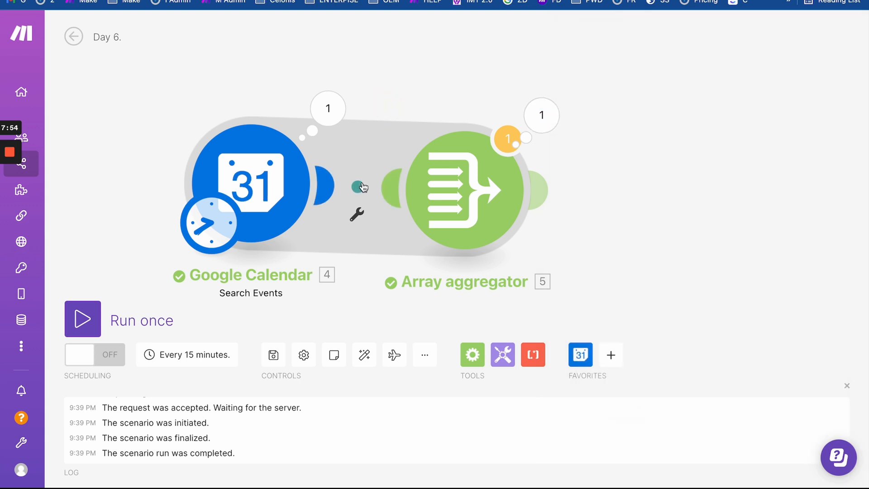
left_click(357, 214)
left_click(443, 183)
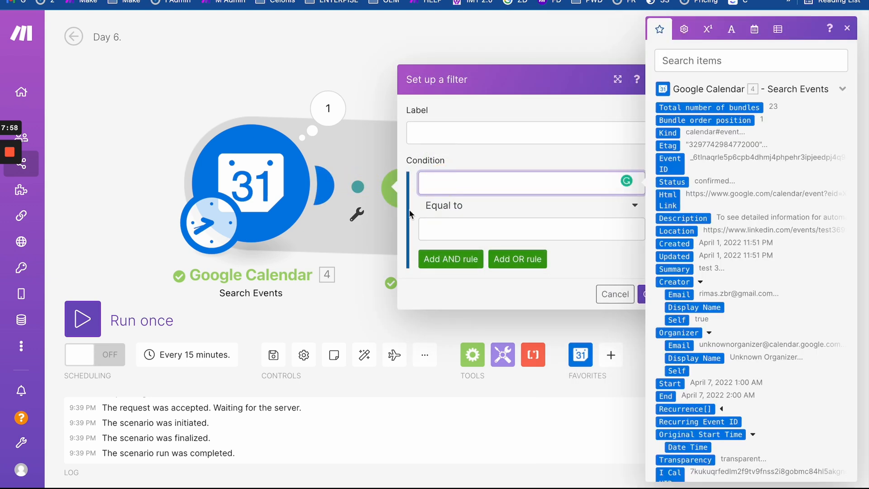
left_click(678, 60)
type("summ")
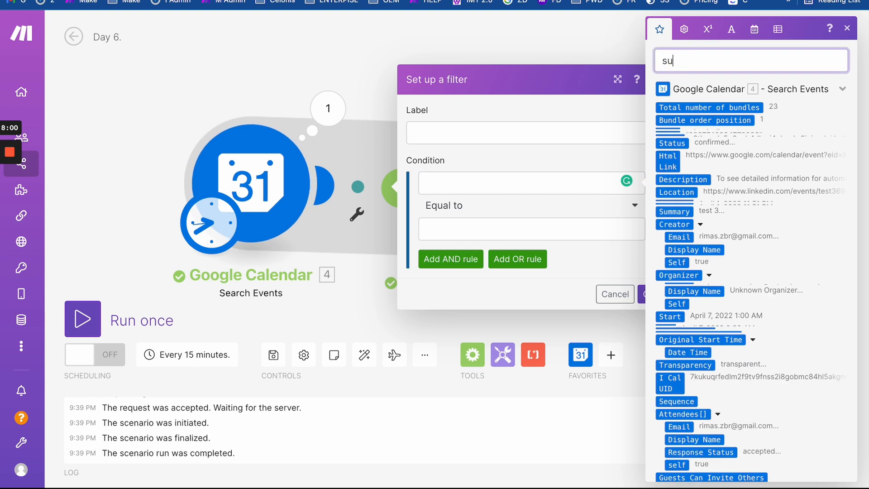
left_click(446, 206)
left_click(491, 381)
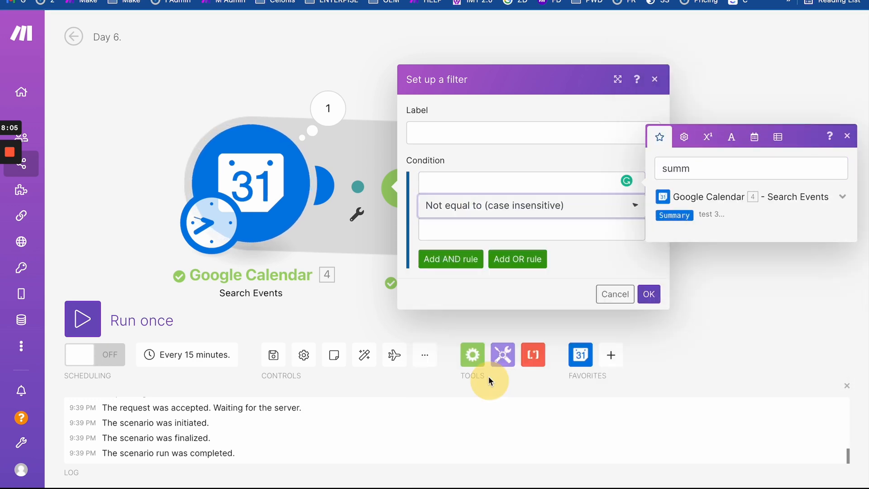
left_click(464, 186)
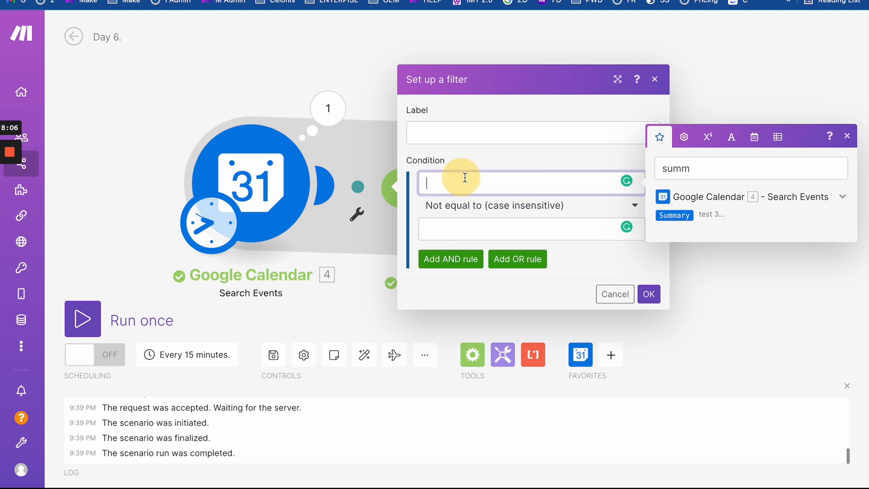
left_click(674, 215)
- Switch the operator to Does not contain (case insensitive), enter the test value, and save the filter
left_click(468, 224)
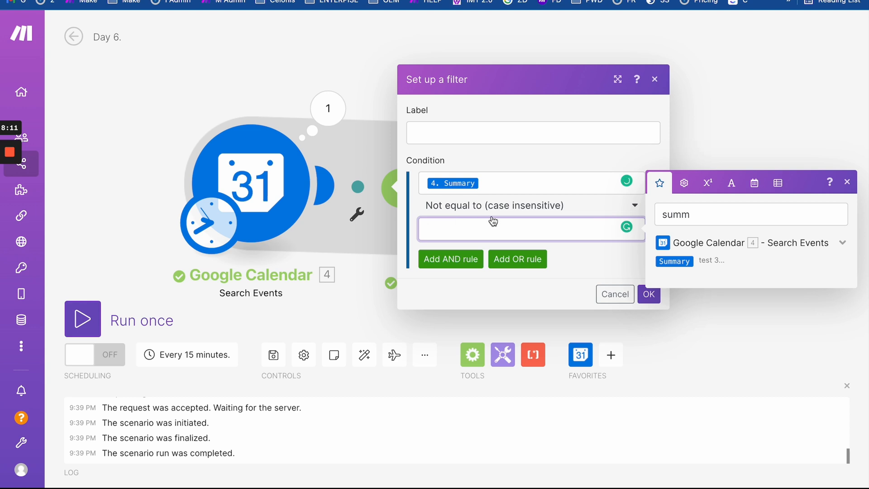
left_click(525, 206)
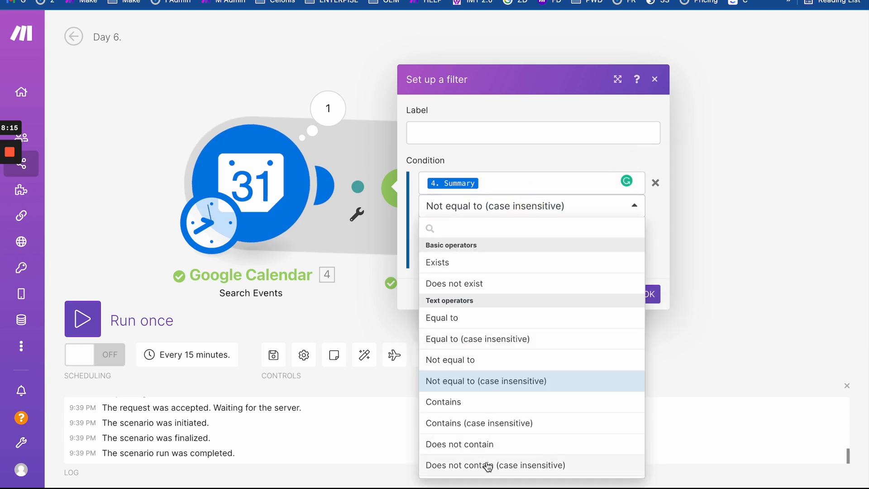
left_click(487, 467)
left_click(478, 234)
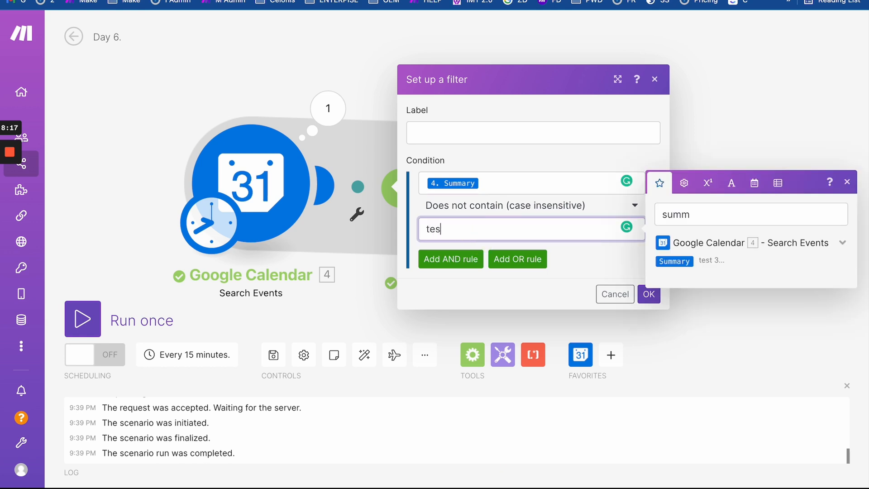
left_click(649, 295)
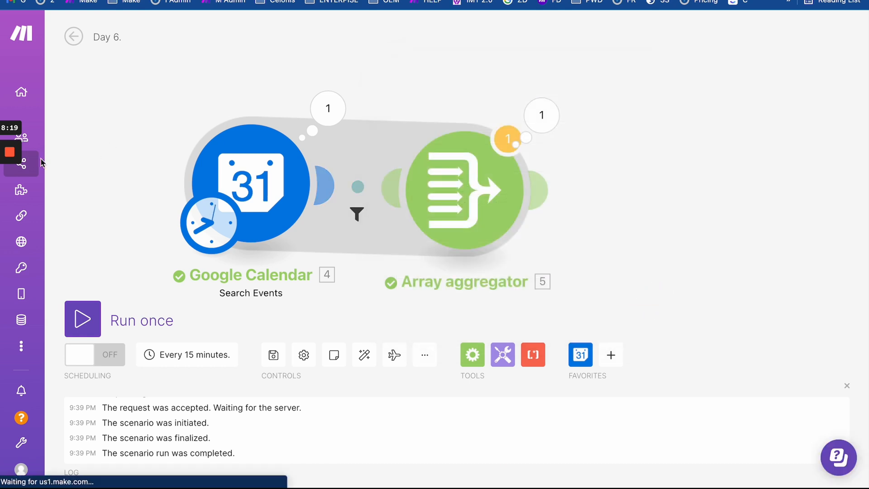
- Rerun the scenario with the filter anyway and check the aggregator's new output
mouse_move(10, 200)
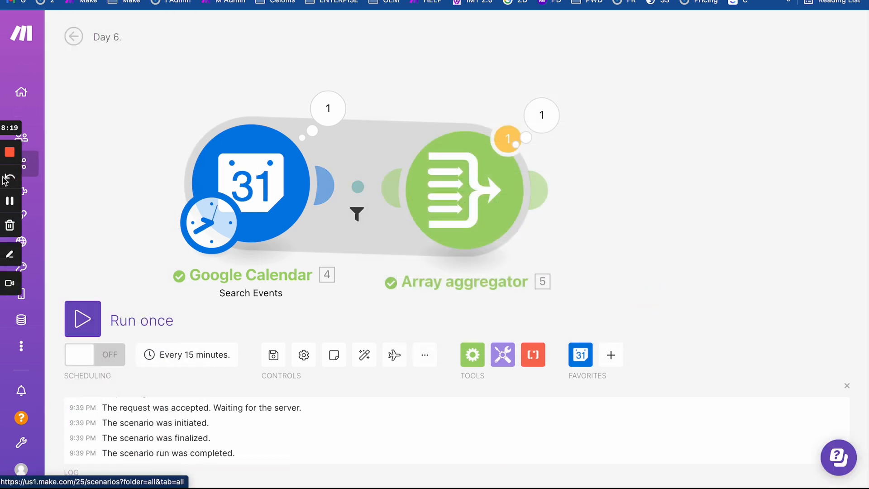
left_click(545, 120)
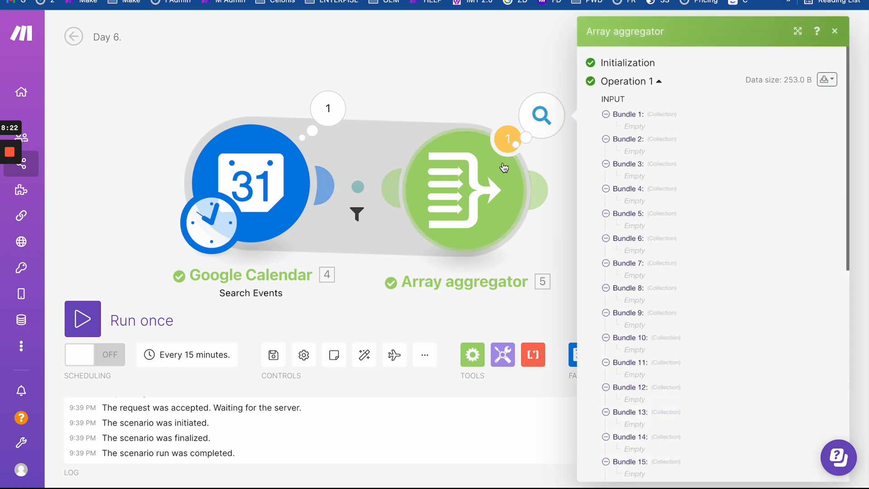
left_click(458, 71)
left_click(84, 334)
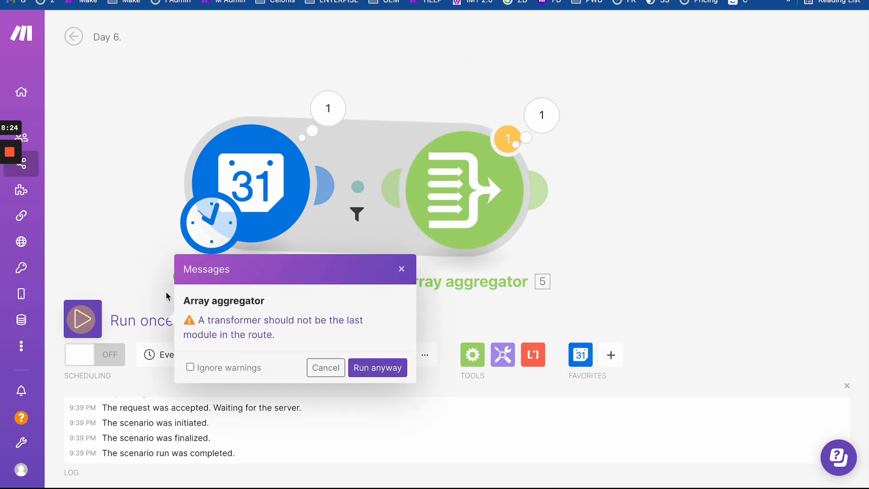
left_click(379, 367)
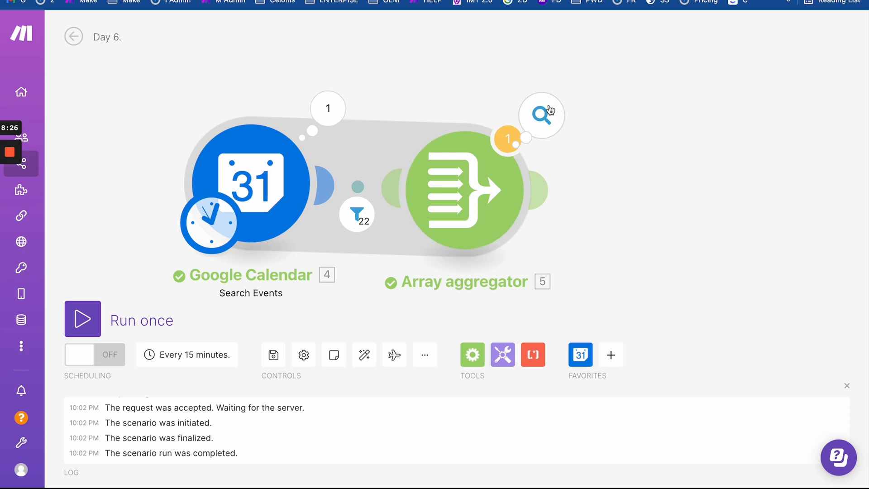
left_click(557, 132)
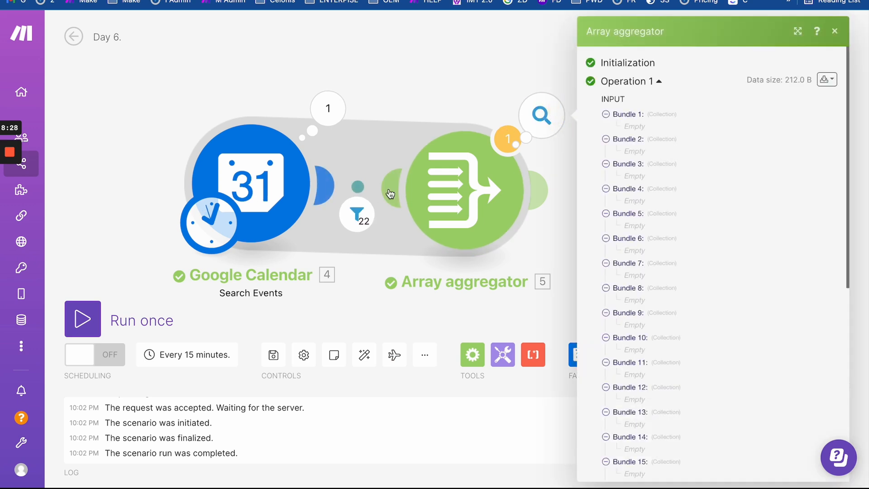
scroll(669, 232, "down", 8)
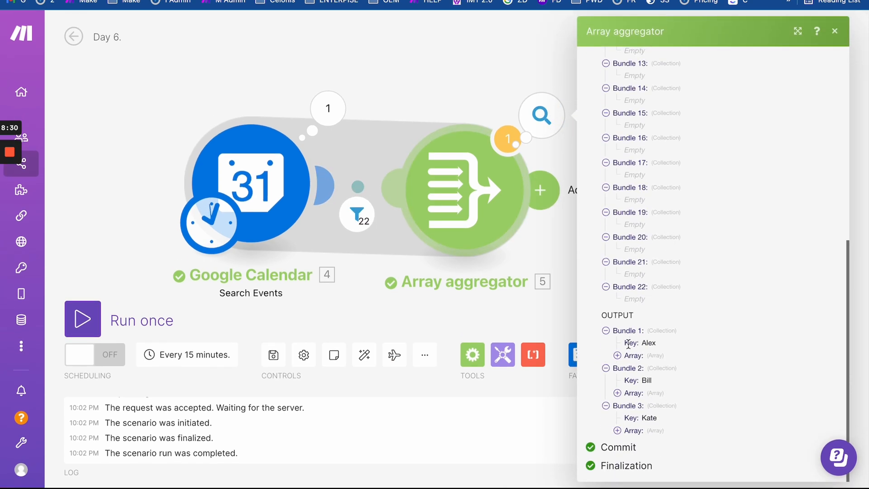
left_click(438, 73)
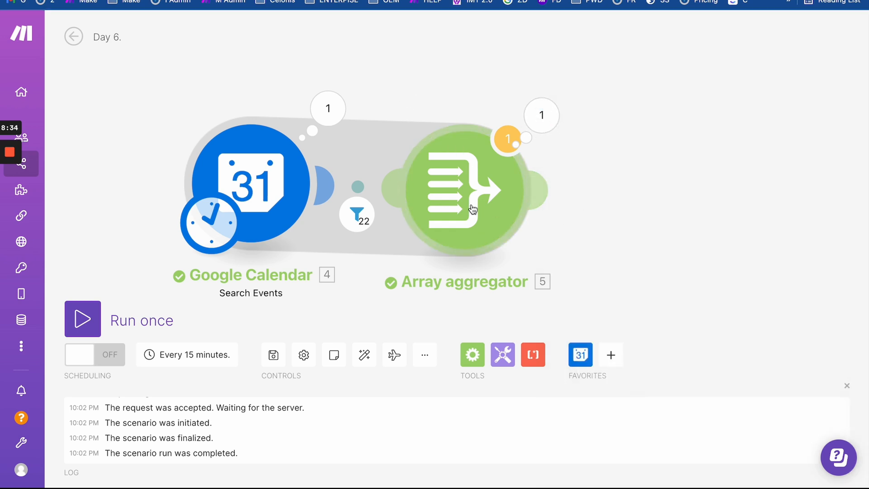
- Move the Array aggregator further right and expand the arrays of the Alex, Bill and Kate bundles
left_click_drag(640, 224, 583, 223)
left_click_drag(461, 186, 516, 186)
left_click(560, 117)
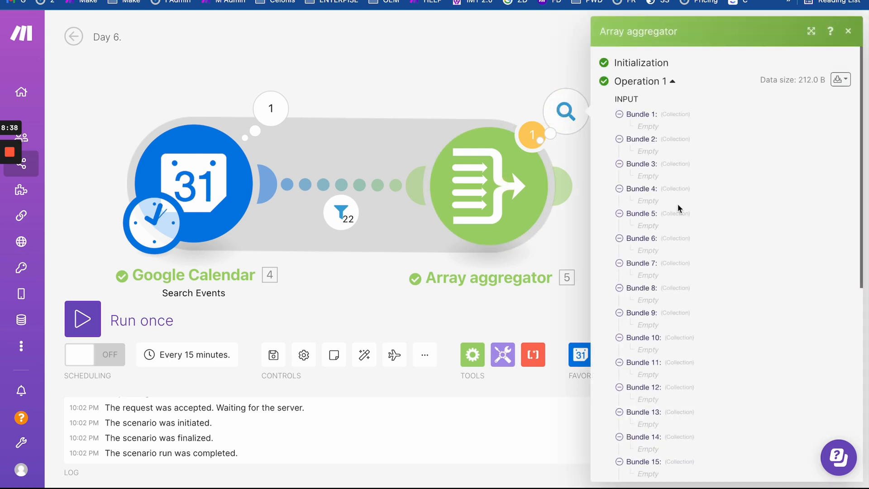
scroll(632, 295, "down", 8)
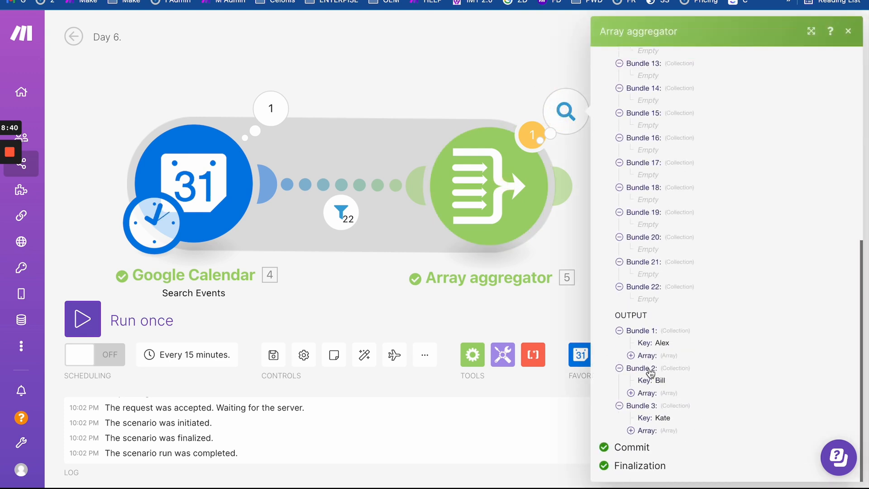
left_click(631, 356)
left_click(631, 355)
left_click(631, 393)
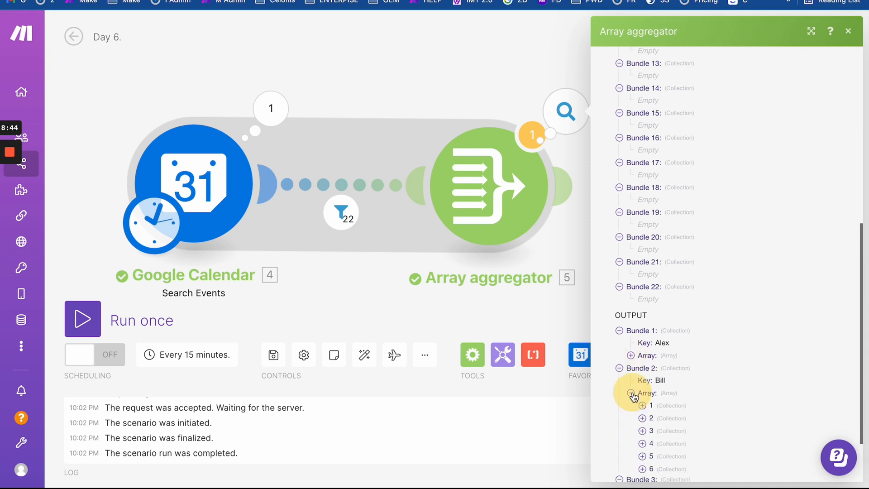
scroll(634, 397, "down", 3)
left_click(632, 431)
scroll(656, 382, "down", 2)
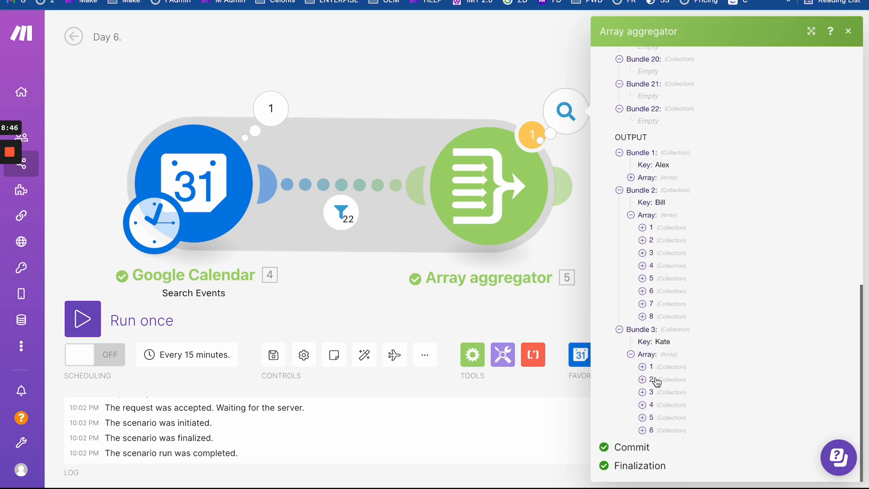
left_click(631, 215)
left_click(634, 279)
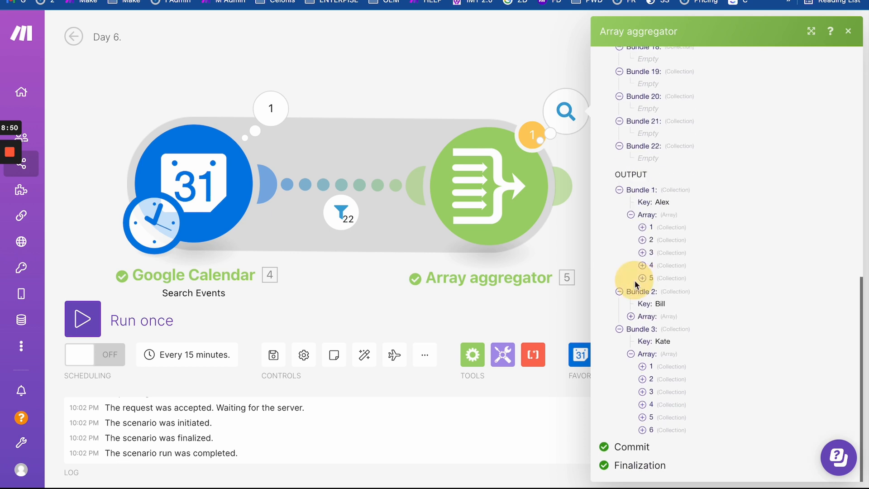
- Inspect Bundle 1's first array item, then open and close the Array aggregator settings
left_click_drag(542, 305, 510, 257)
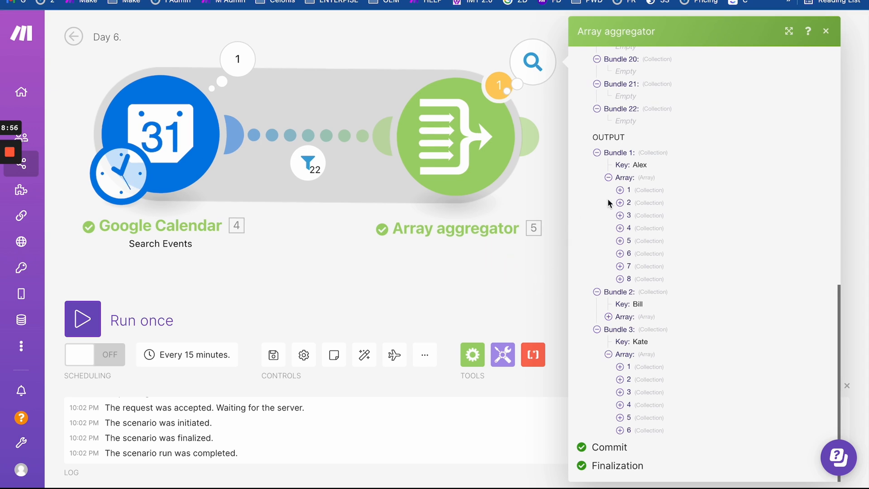
left_click(629, 190)
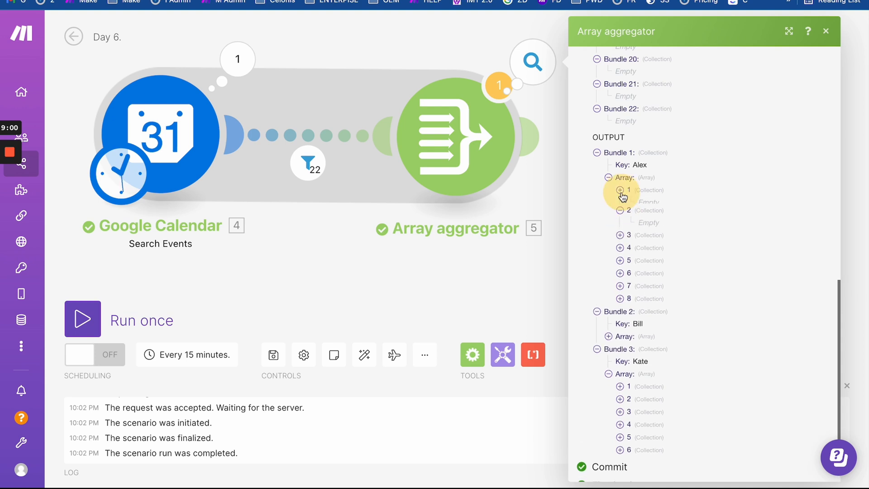
left_click(621, 191)
left_click(508, 173)
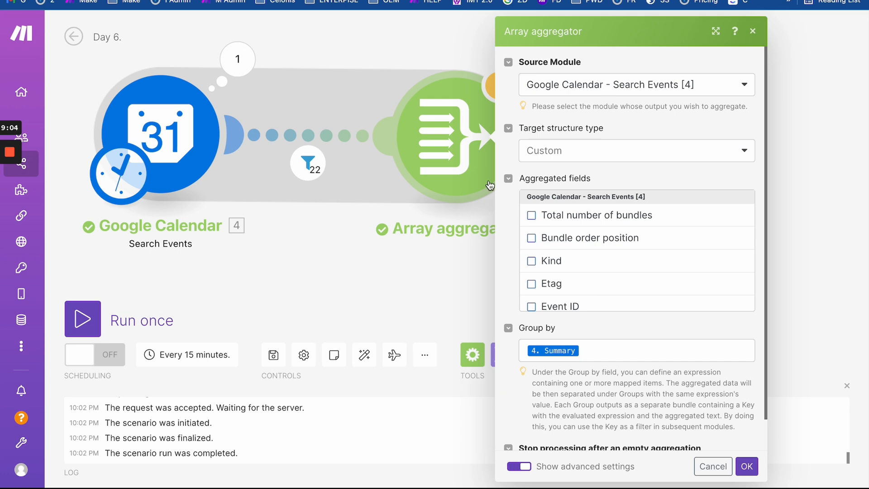
left_click(466, 265)
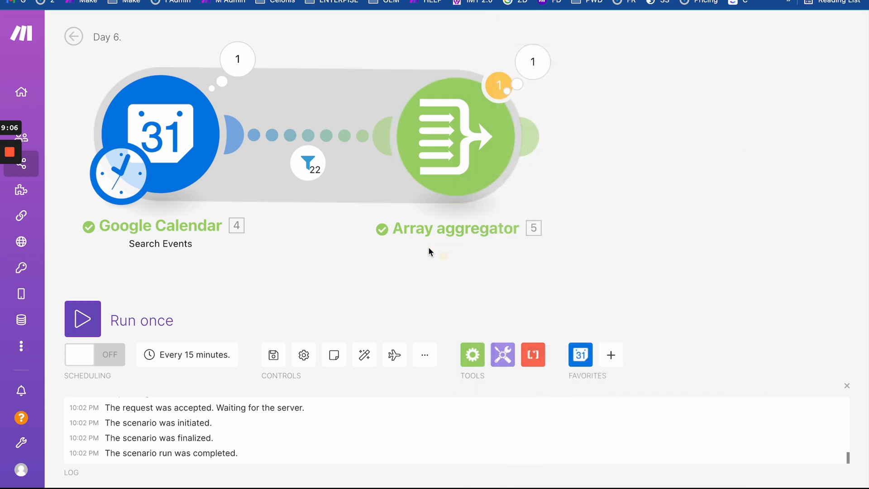
- Add a Numeric aggregator from Tools, linked after Google Calendar through a router
left_click(503, 354)
scroll(543, 231, "down", 10)
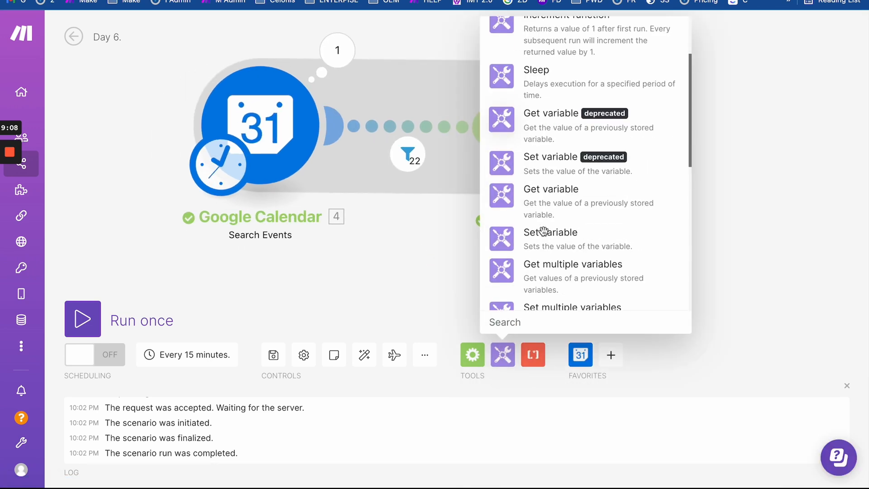
scroll(543, 231, "up", 5)
scroll(545, 234, "down", 3)
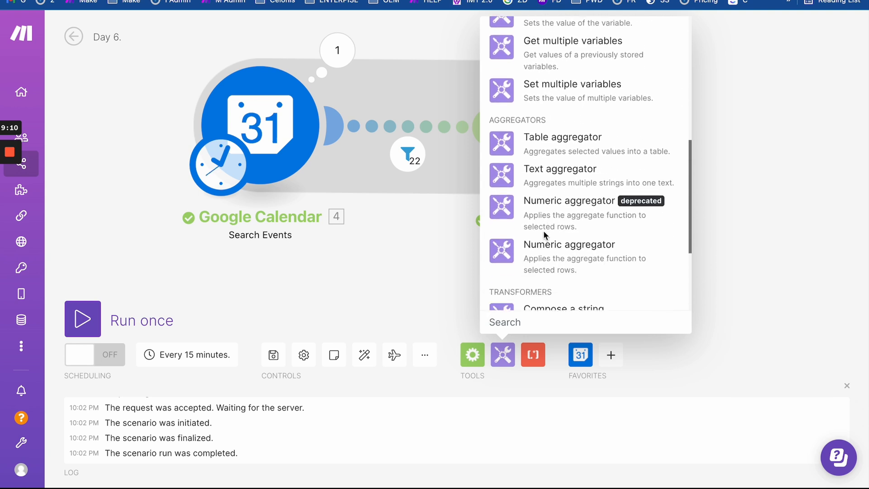
left_click(559, 260)
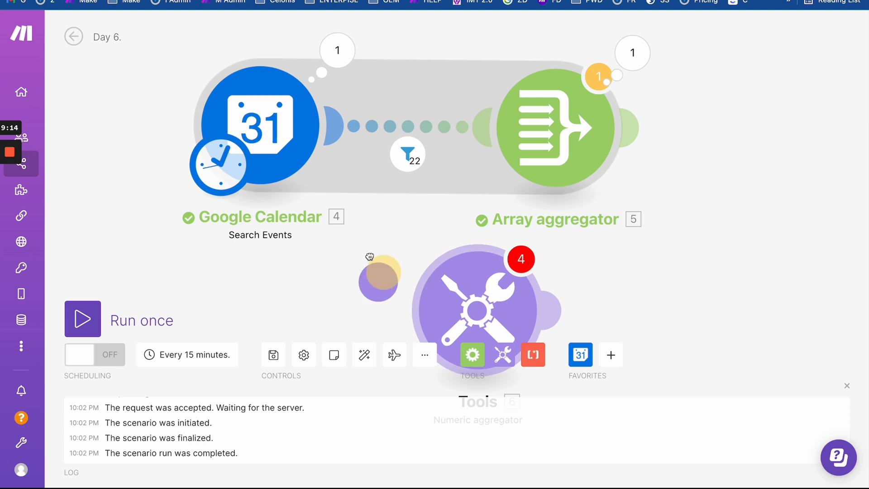
left_click_drag(369, 256, 304, 137)
left_click(458, 310)
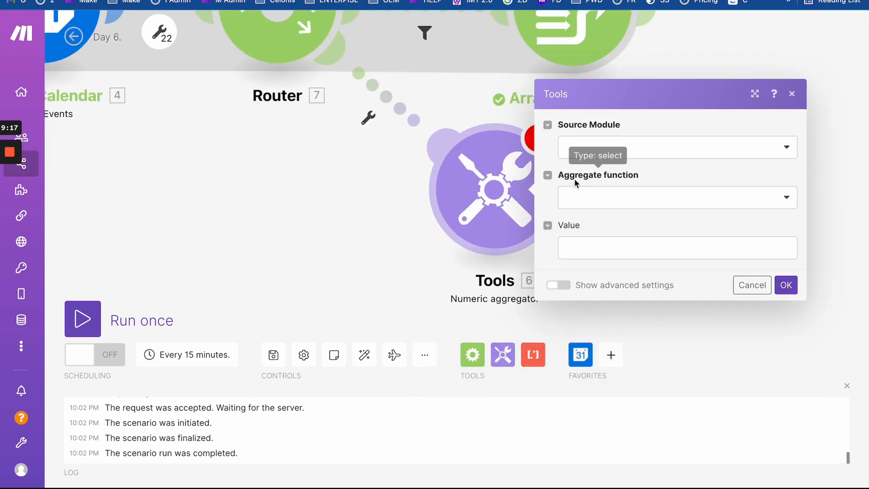
- Set source Google Calendar - Search Events [4], aggregate function SUM, and show advanced settings
left_click(598, 151)
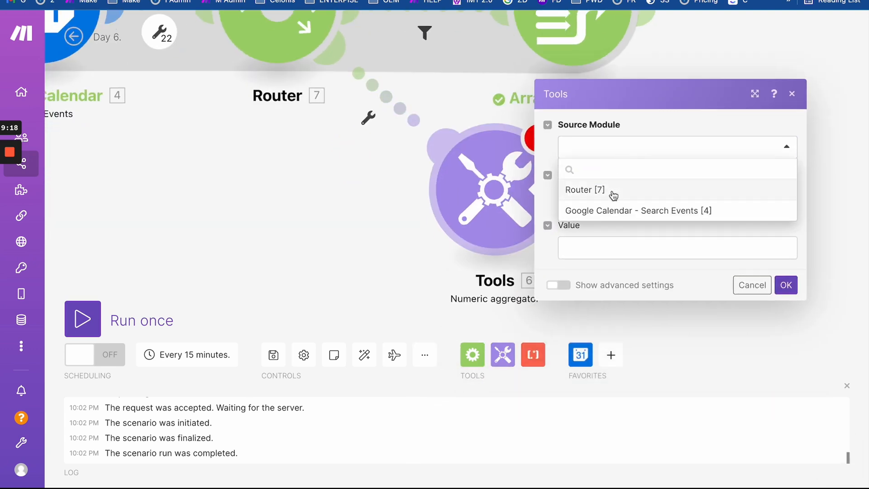
left_click(617, 211)
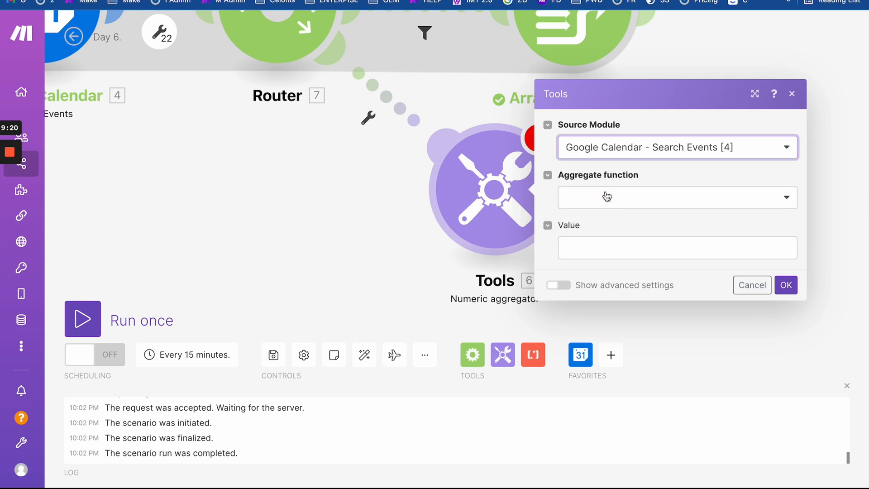
left_click(606, 198)
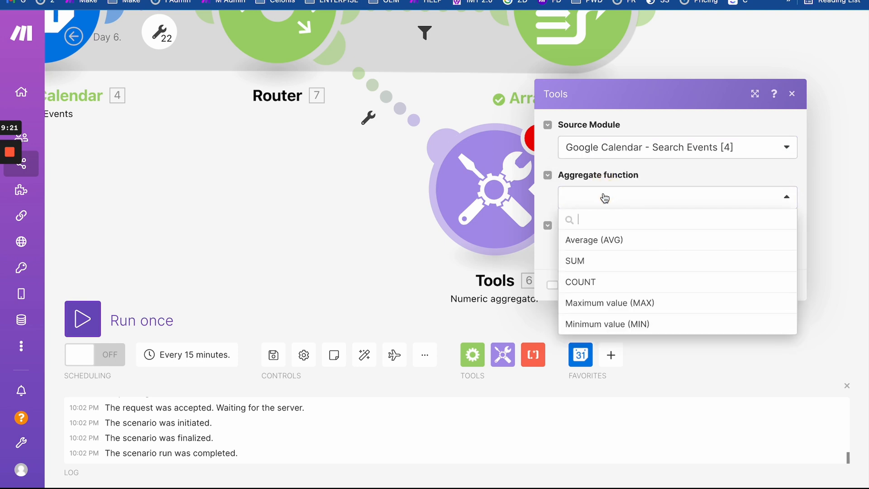
left_click(594, 265)
left_click(600, 245)
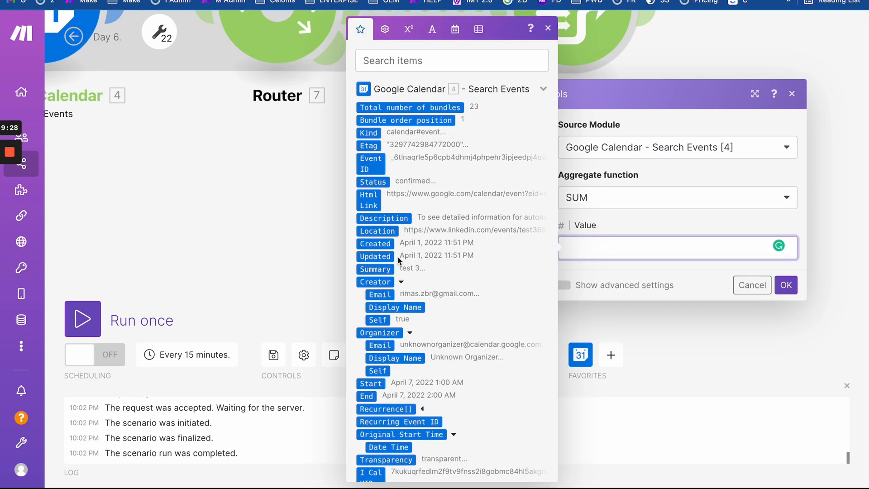
scroll(397, 257, "down", 5)
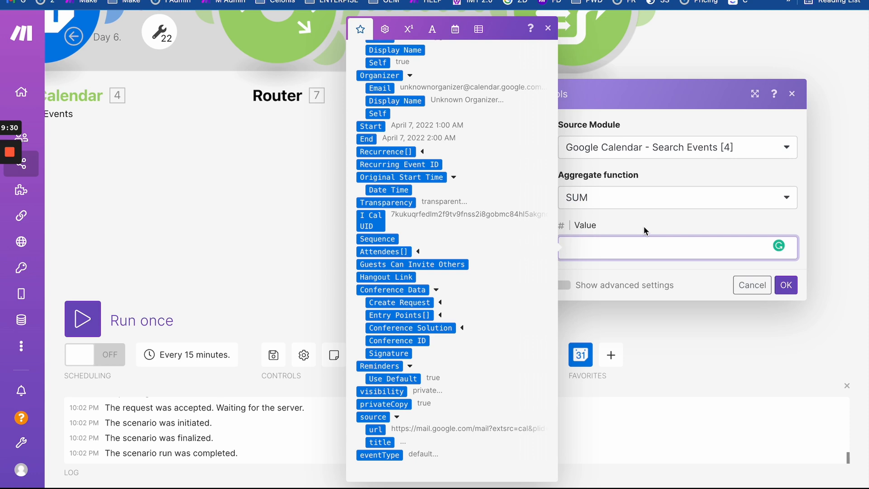
left_click(569, 285)
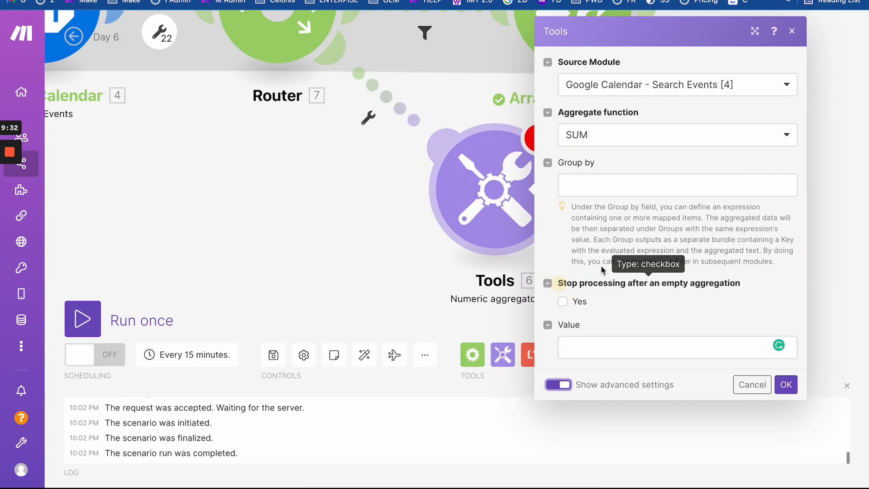
- Map 4. Summary into the Numeric aggregator's Group by field
left_click(582, 345)
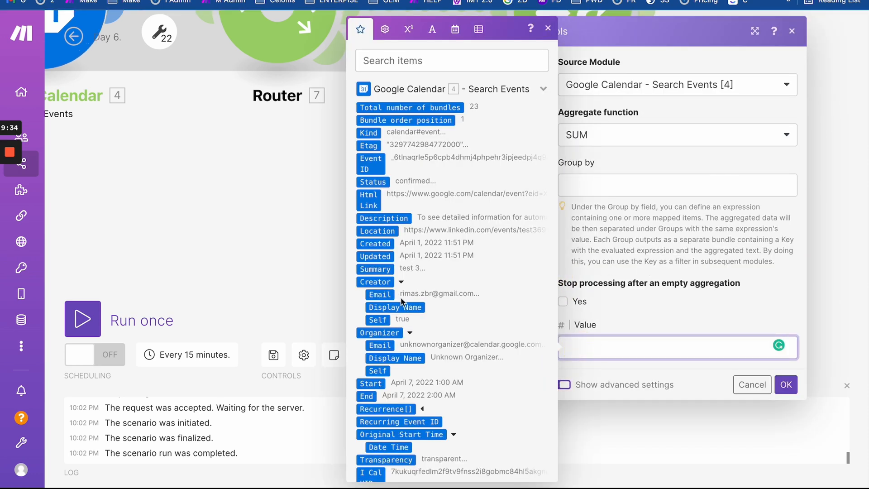
left_click(390, 270)
left_click(667, 320)
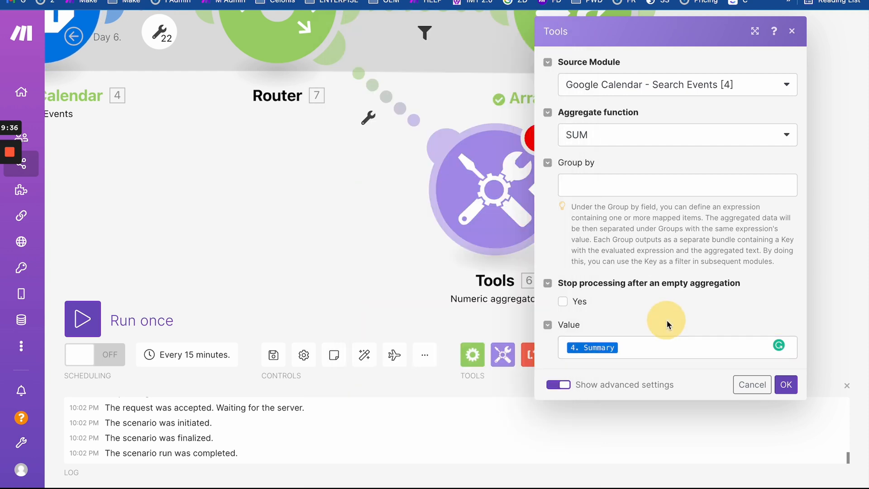
left_click_drag(302, 173, 302, 292)
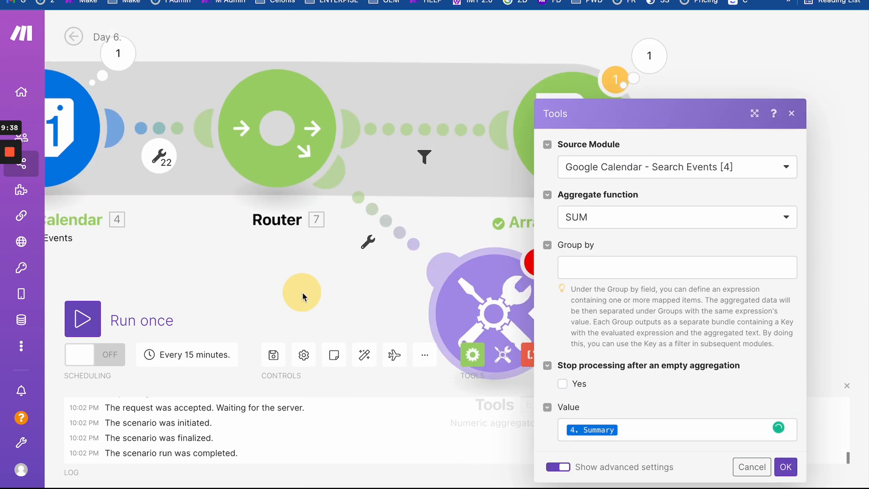
left_click_drag(449, 200, 434, 97)
left_click(577, 192)
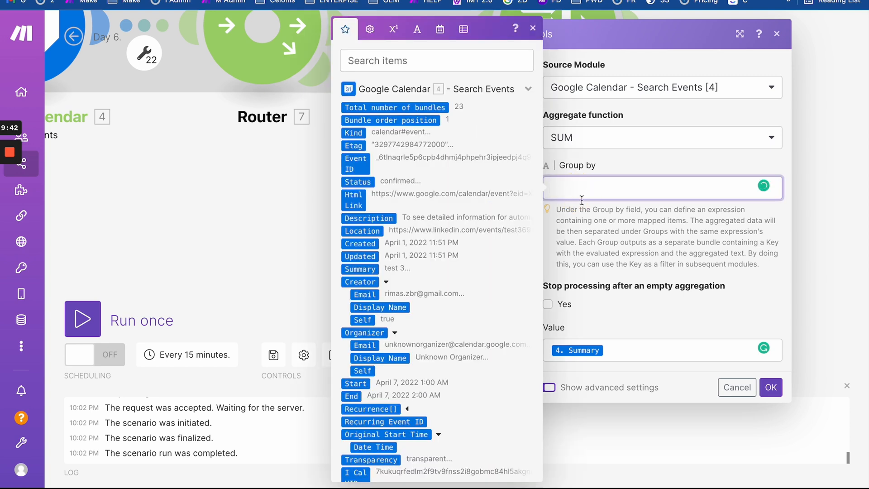
left_click_drag(582, 350, 586, 189)
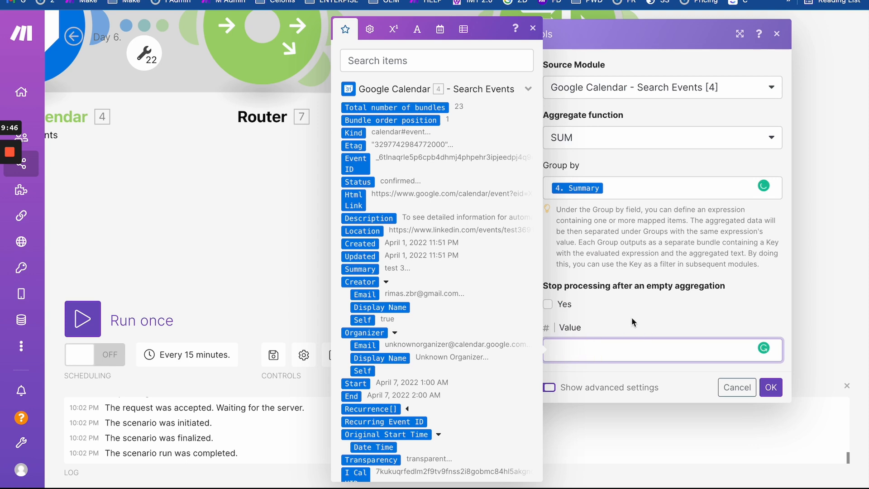
left_click(631, 317)
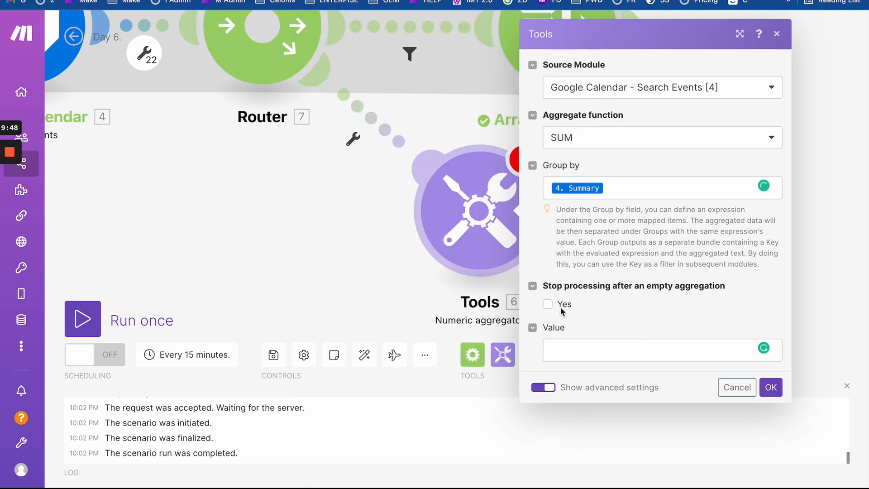
- Map 4. Start and 4. End into Value and save the Numeric aggregator
left_click(576, 352)
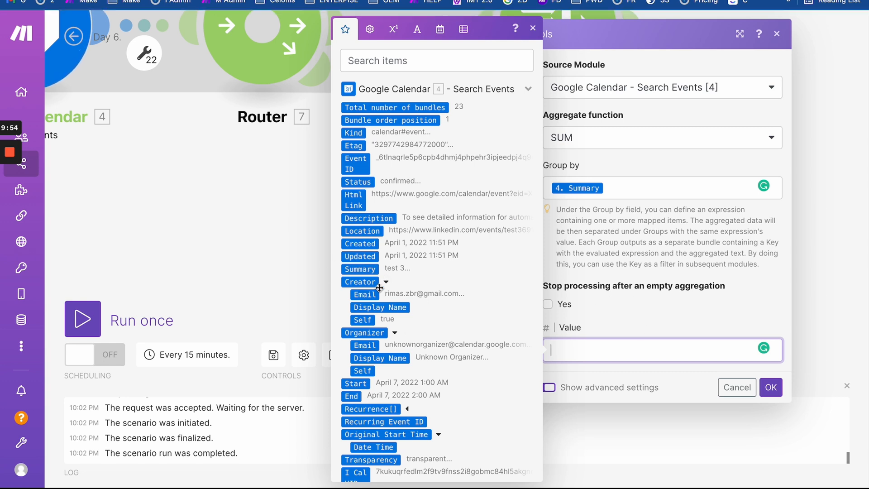
scroll(380, 288, "down", 4)
left_click(352, 238)
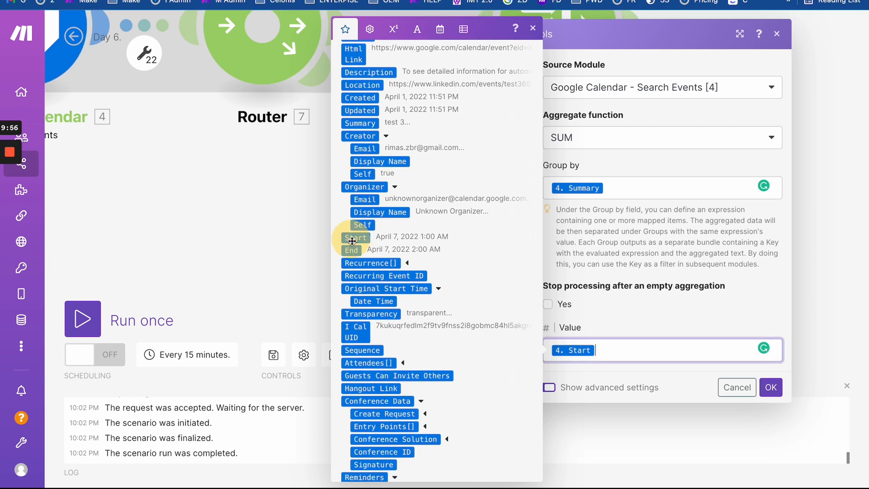
left_click(351, 250)
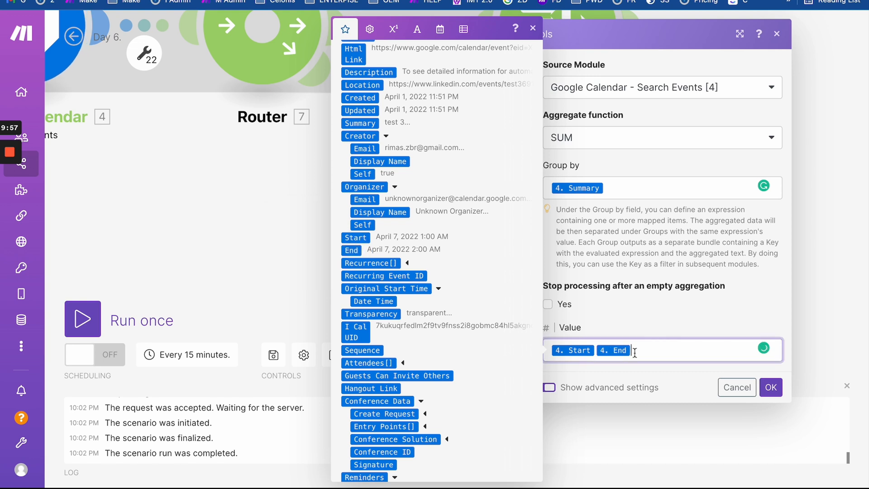
left_click(685, 327)
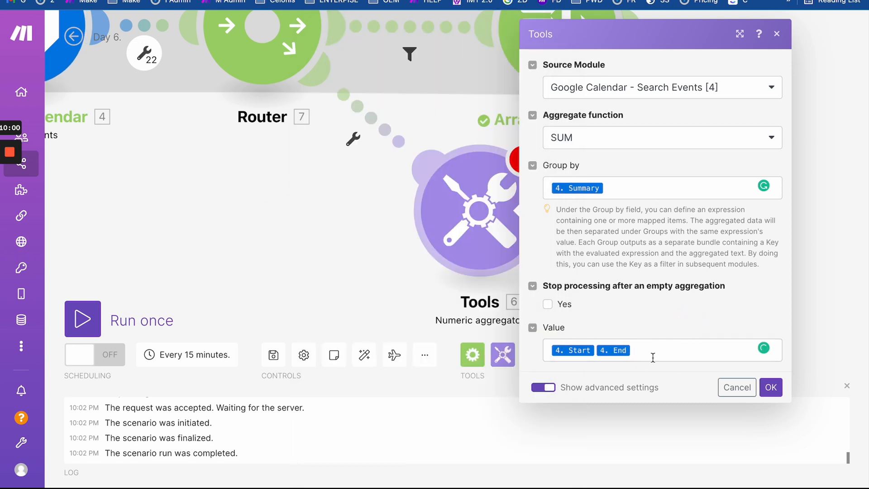
left_click(770, 389)
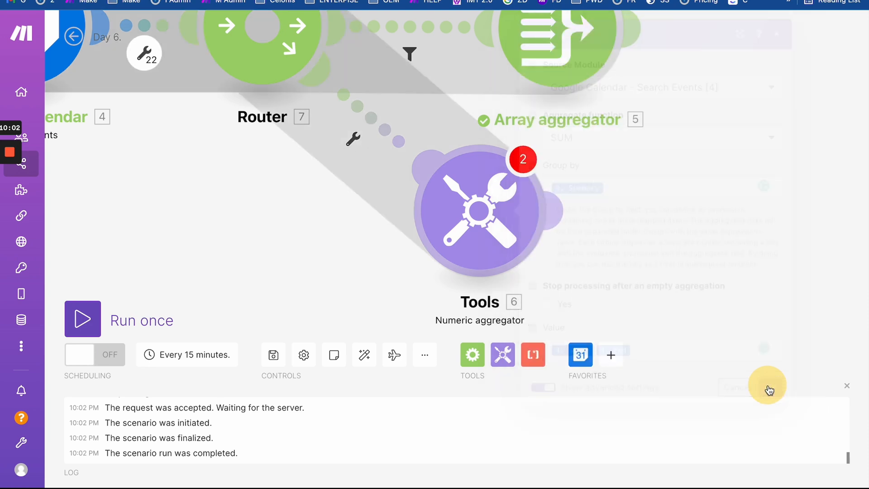
- Tick End under the Array aggregator's Aggregated fields and save it
scroll(595, 180, "up", 3)
left_click(554, 169)
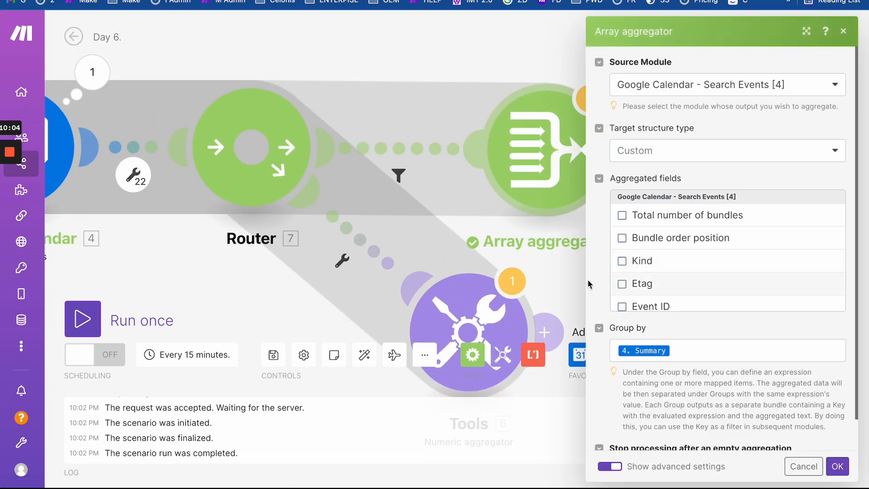
scroll(656, 297, "down", 10)
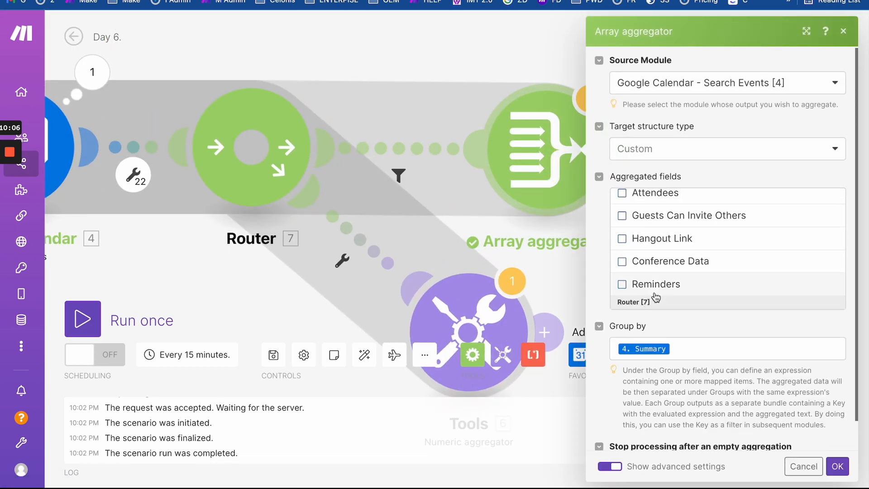
scroll(653, 263, "up", 5)
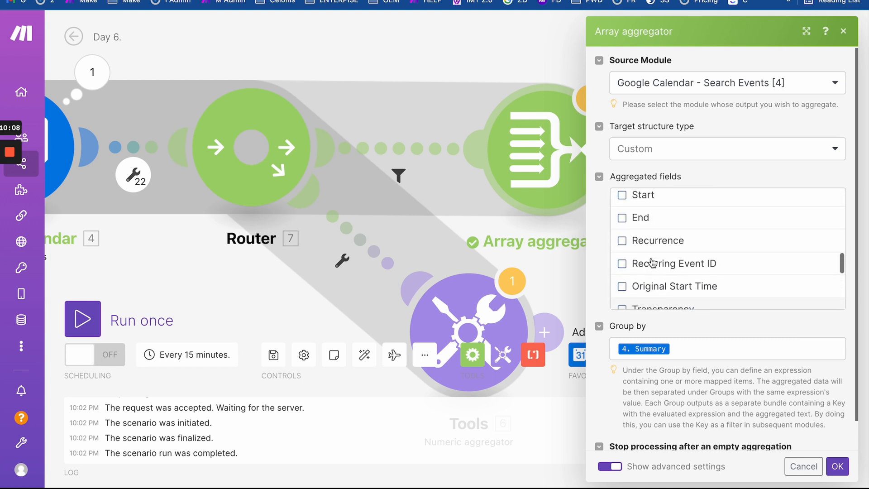
scroll(645, 263, "up", 1)
left_click(622, 280)
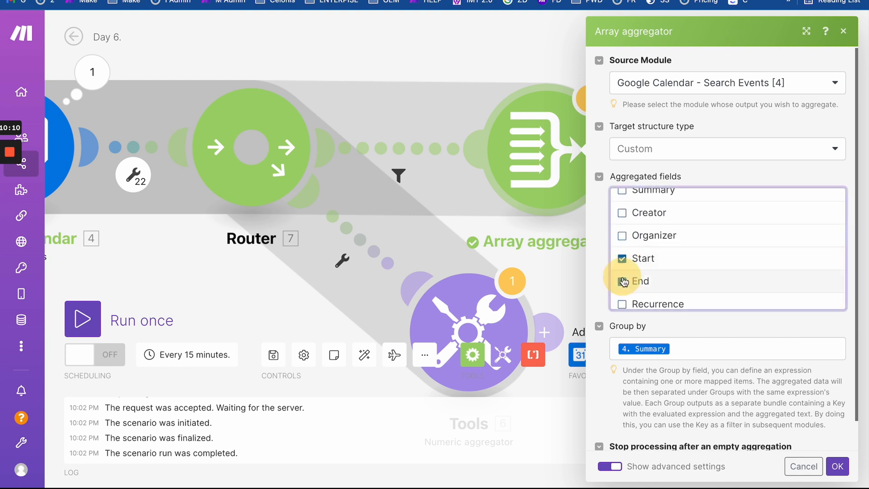
left_click(837, 466)
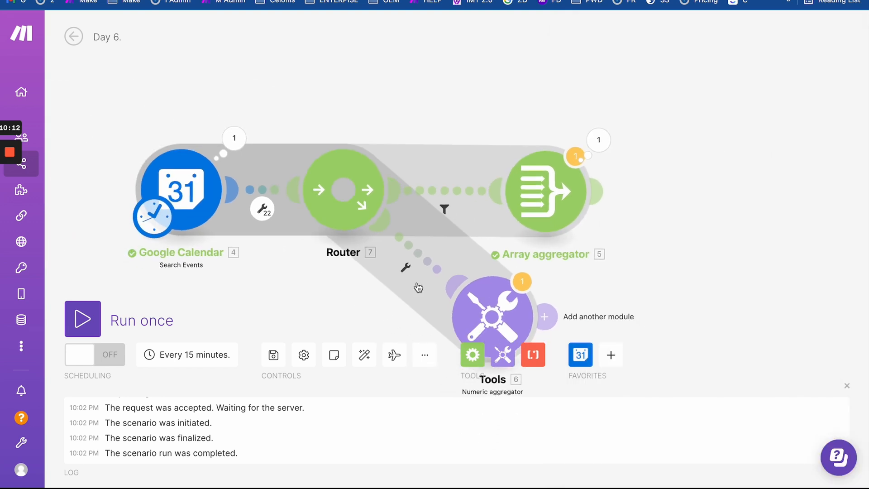
- Run the scenario anyway, hitting a Numeric aggregator validation error, and move that module right
left_click(83, 319)
left_click(360, 396)
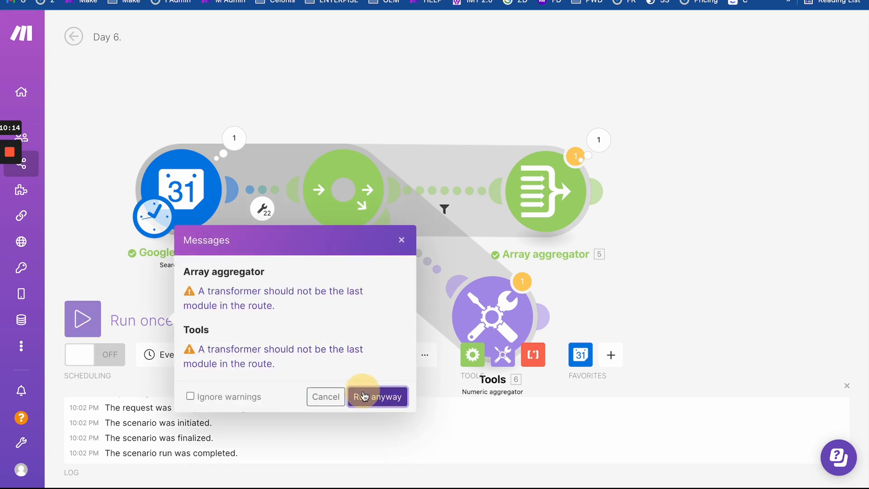
left_click_drag(352, 251, 137, 265)
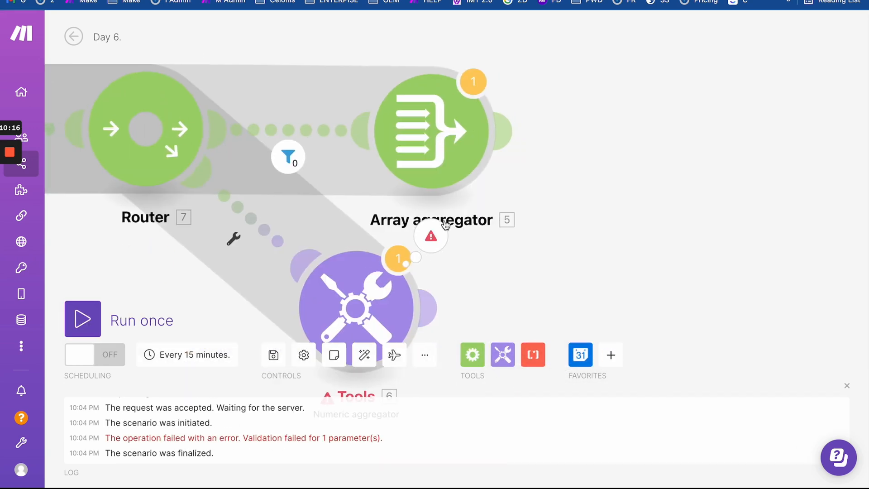
left_click_drag(579, 238, 580, 185)
left_click_drag(357, 265, 468, 247)
- Unlink the Router's route from the Tools numeric aggregator
left_click(468, 247)
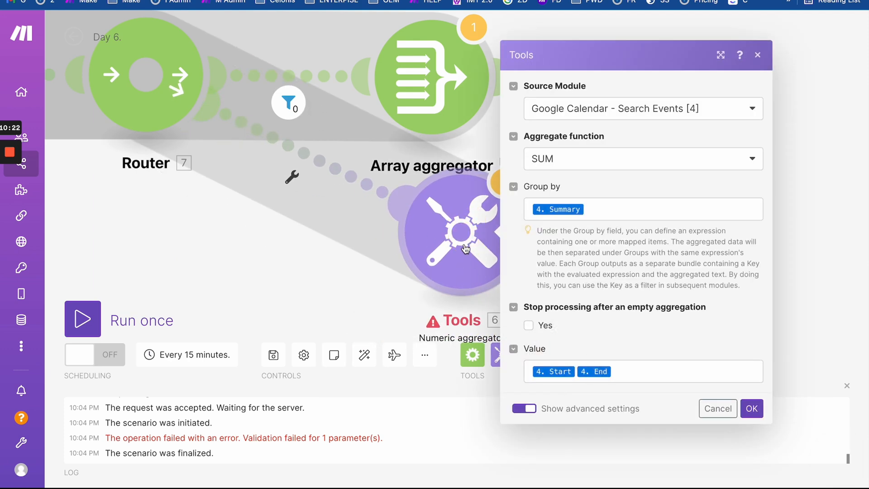
right_click(337, 173)
left_click(369, 204)
left_click_drag(270, 202, 438, 272)
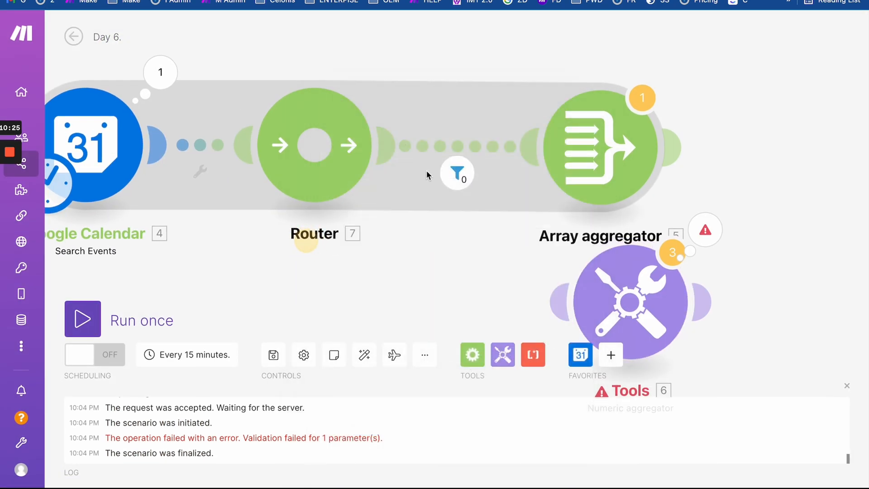
- Review the route filter and the Array aggregator settings, leaving both unchanged
left_click(458, 173)
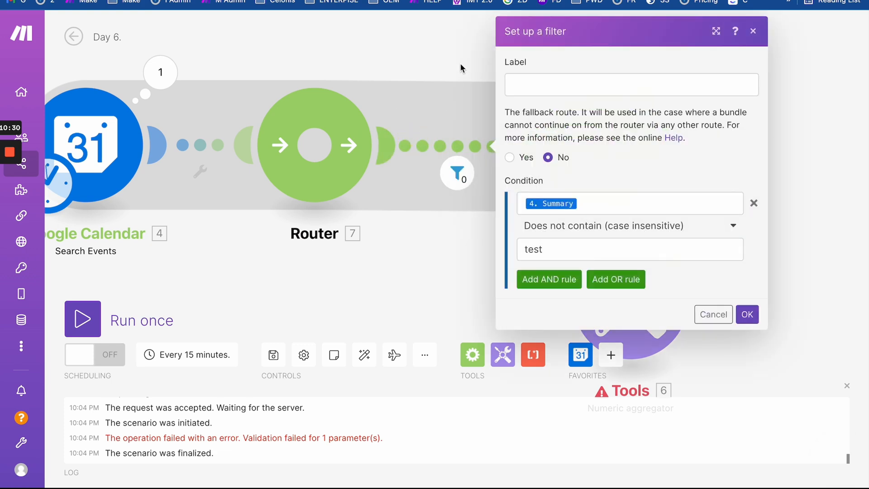
left_click(460, 63)
left_click(568, 126)
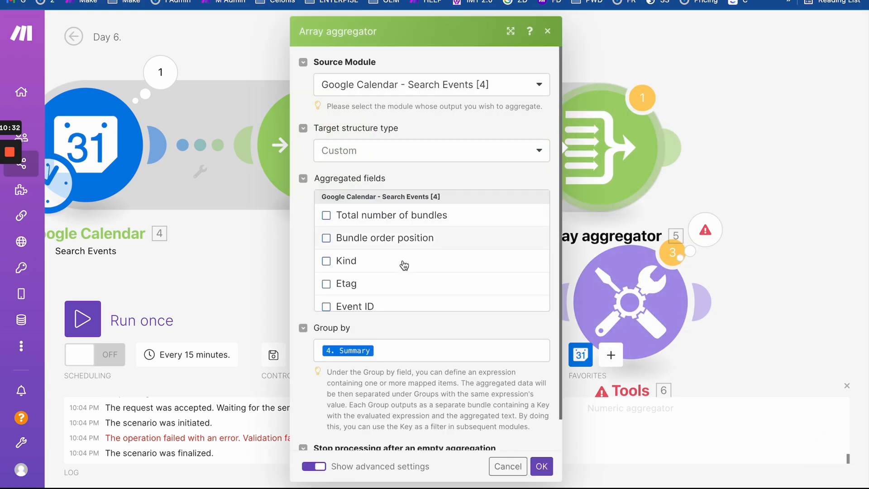
scroll(383, 284, "down", 4)
scroll(383, 285, "down", 8)
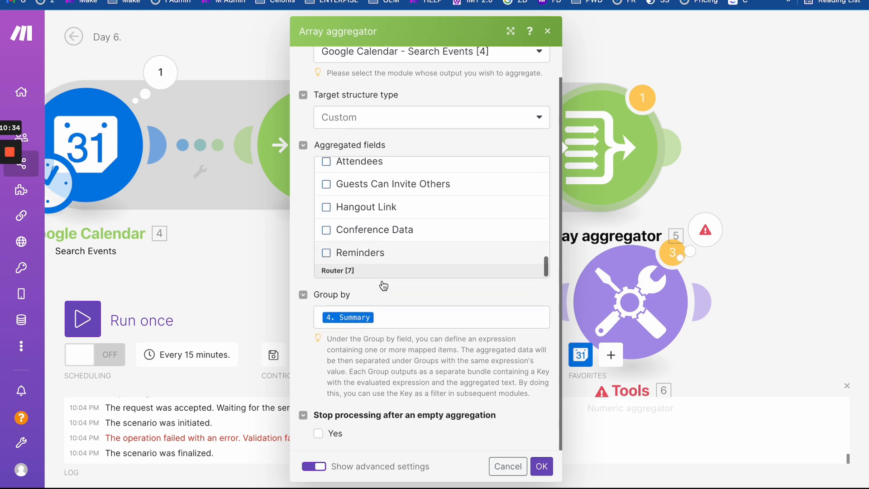
left_click(242, 248)
- Run the scenario once despite the warning so it completes with 22 bundles passing the filter
left_click(83, 318)
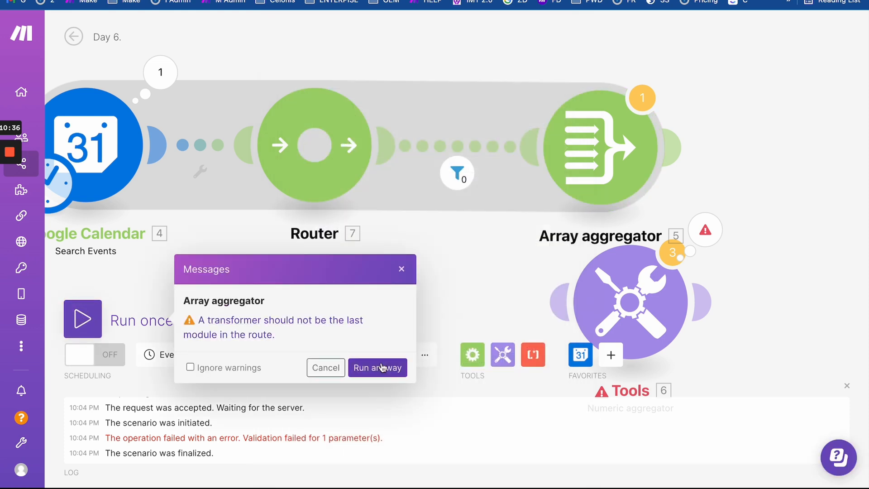
left_click(382, 312)
left_click_drag(432, 281, 334, 280)
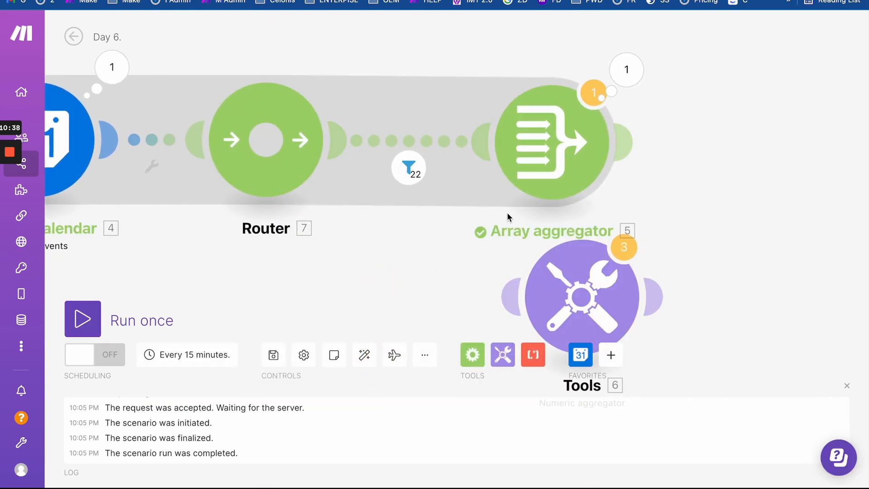
left_click_drag(389, 267, 398, 256)
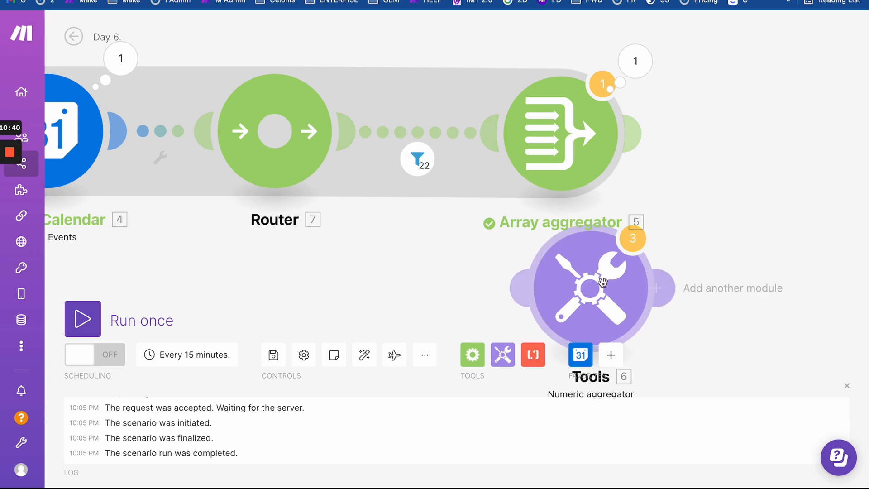
left_click_drag(427, 281, 445, 294)
left_click(646, 83)
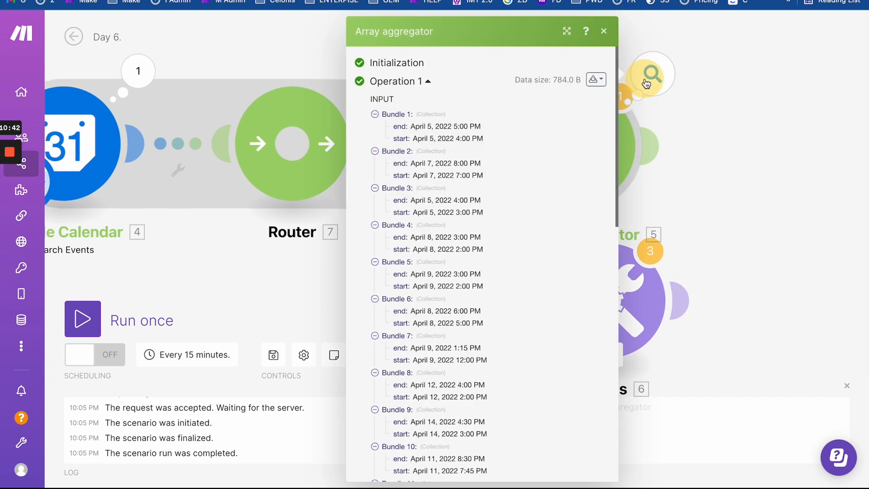
scroll(539, 216, "down", 15)
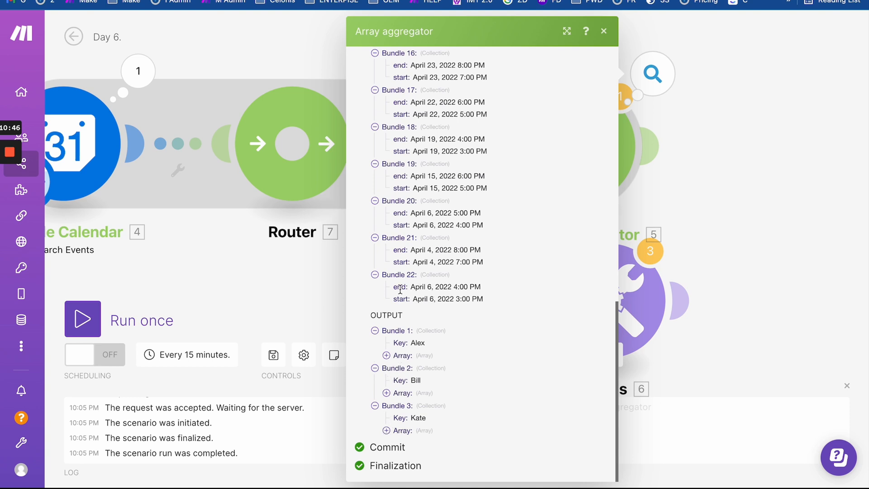
left_click_drag(400, 290, 501, 302)
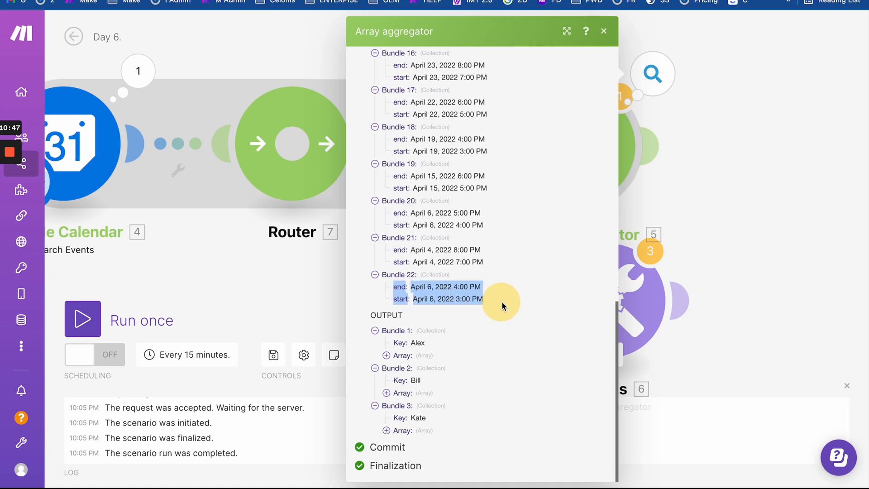
left_click(397, 357)
left_click(399, 368)
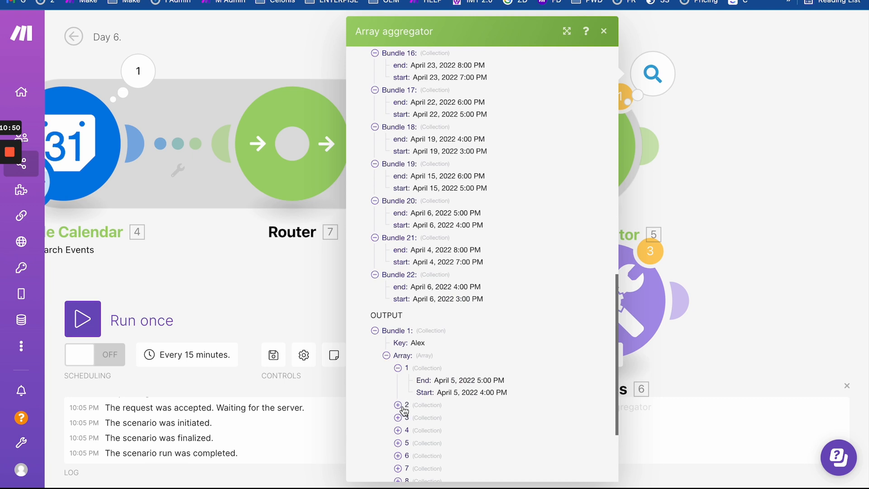
left_click(398, 405)
scroll(402, 407, "down", 3)
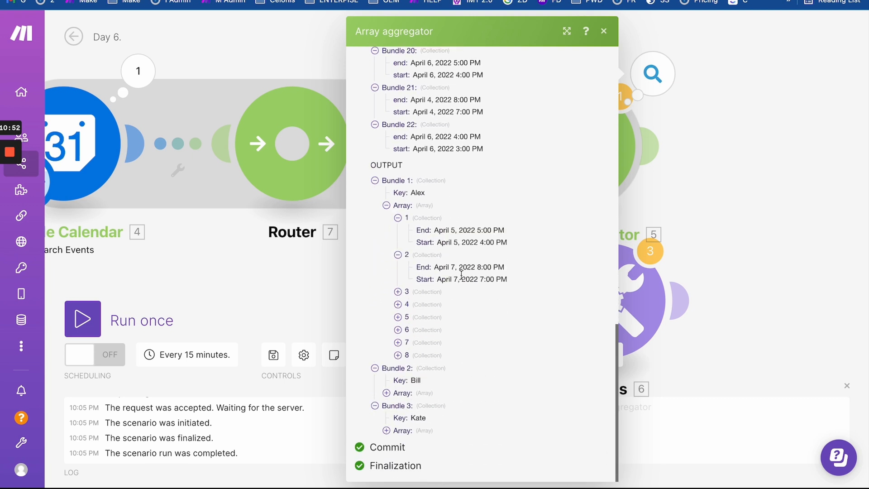
mouse_move(461, 275)
left_click(421, 343)
left_click(421, 329)
left_click(421, 317)
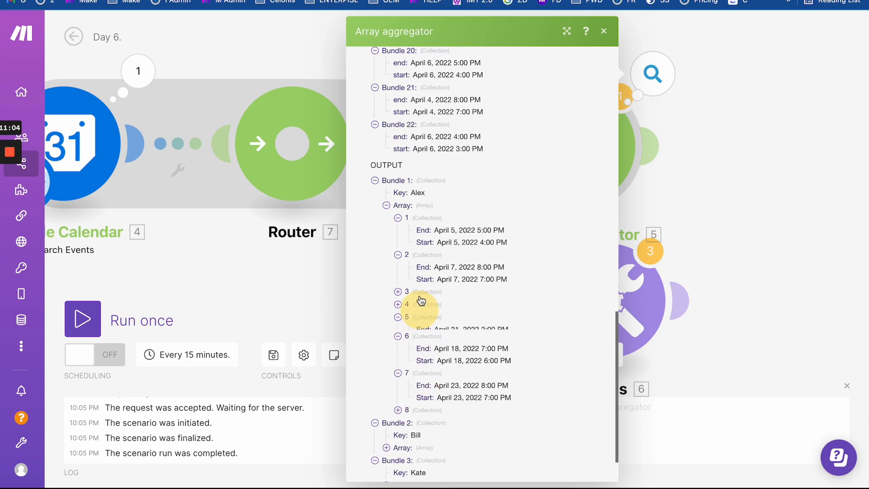
left_click(421, 291)
left_click(421, 292)
left_click(420, 304)
left_click(420, 295)
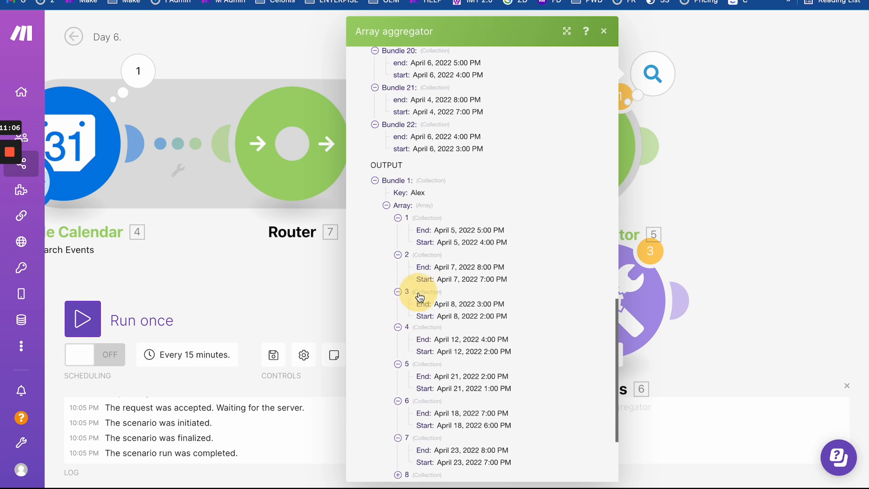
scroll(449, 313, "down", 3)
scroll(448, 314, "down", 1)
left_click_drag(422, 254, 482, 271)
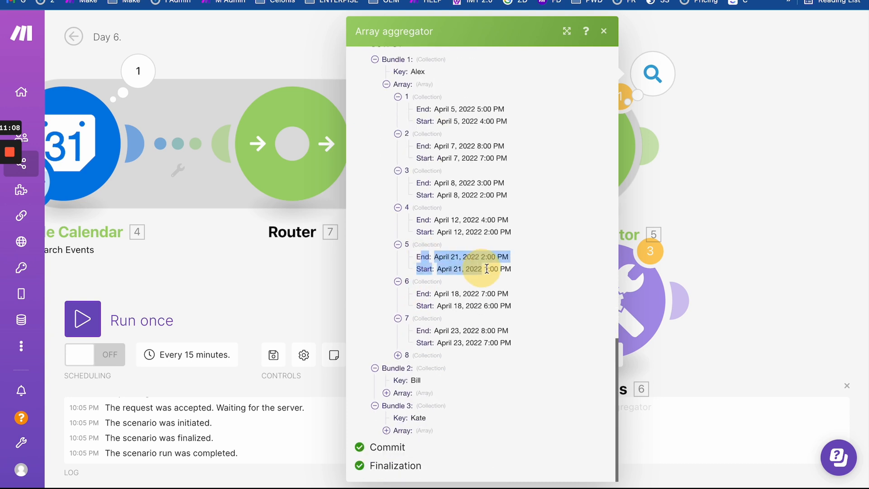
left_click(481, 270)
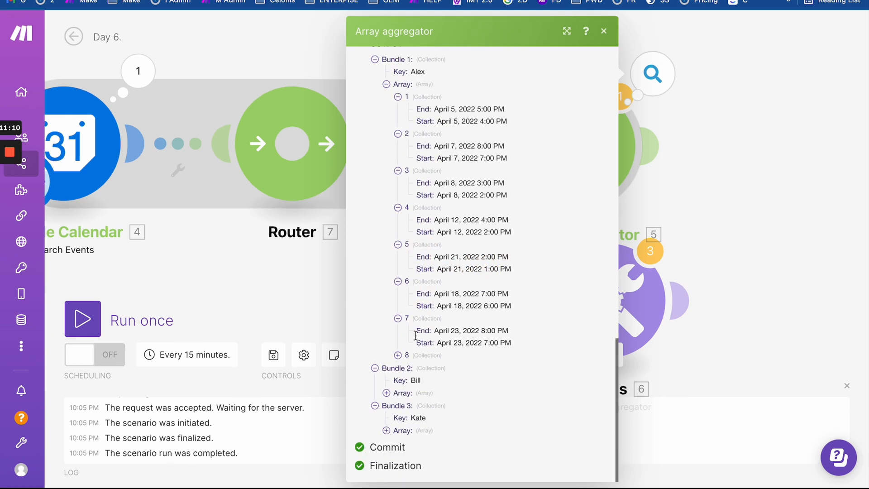
left_click(387, 392)
left_click(312, 284)
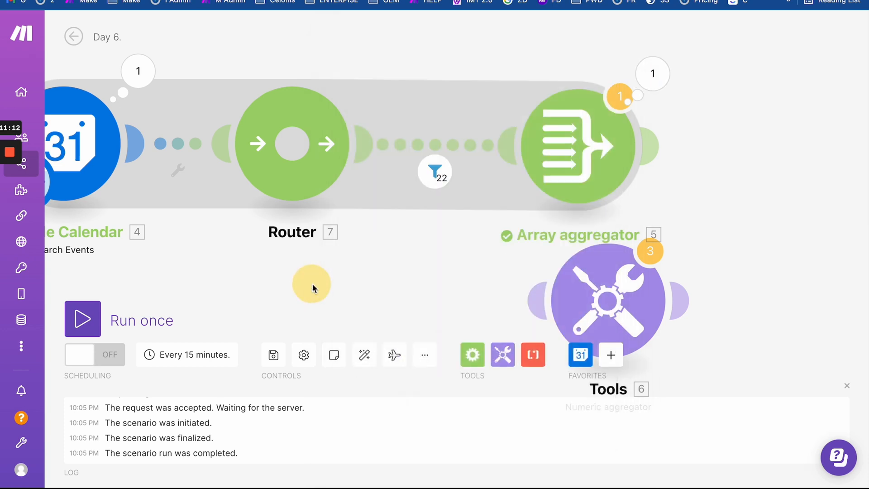
- Move the numeric aggregator left and place the cursor between Start and End in its Value
left_click_drag(312, 284, 312, 216)
left_click_drag(575, 246, 400, 247)
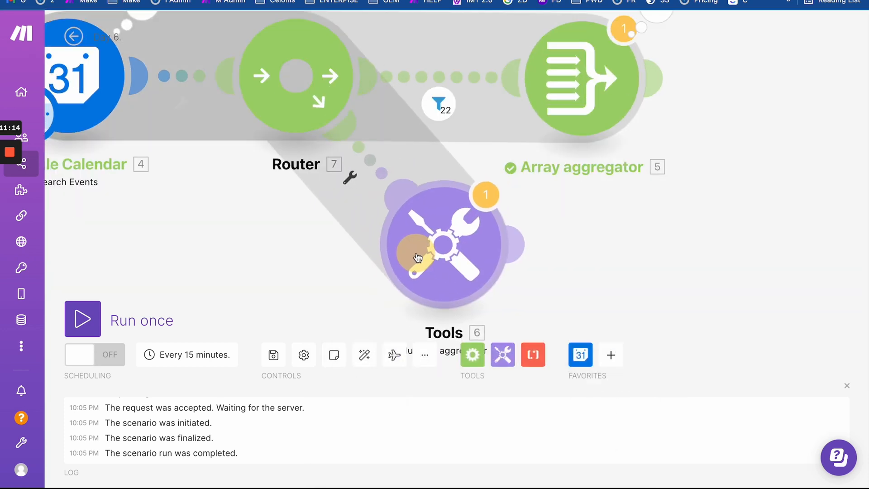
left_click(407, 238)
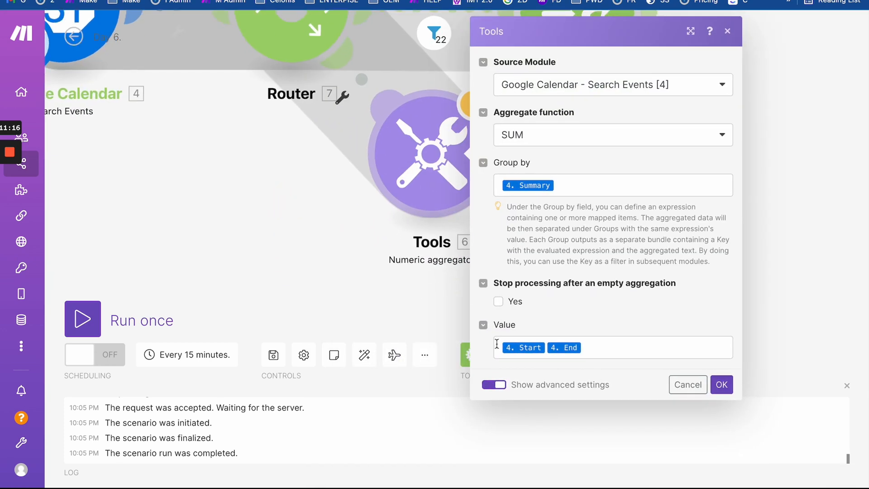
left_click(498, 347)
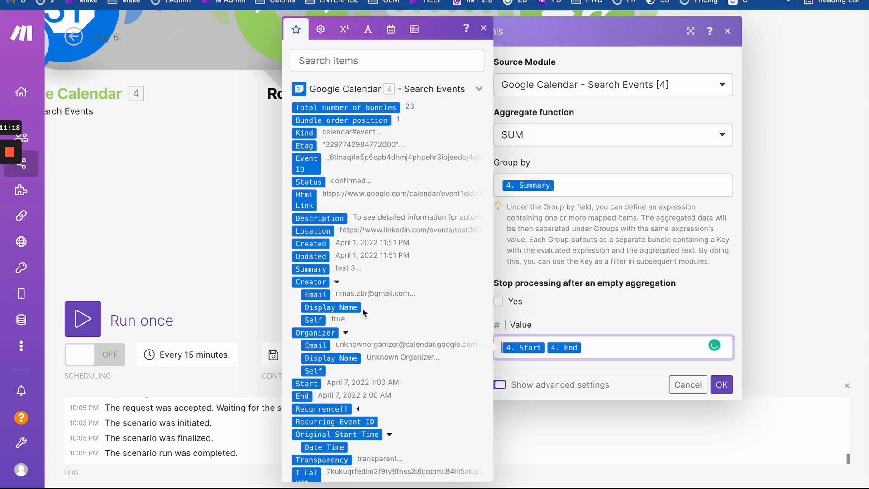
left_click(336, 281)
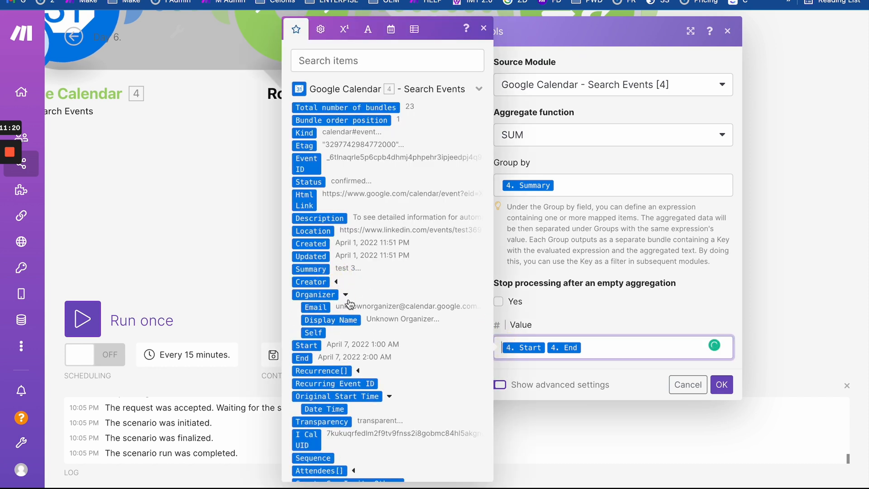
left_click(346, 295)
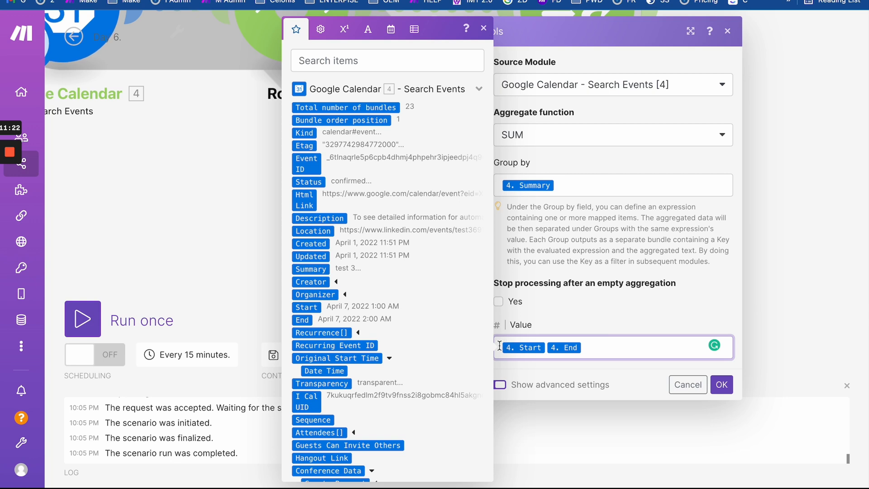
left_click(546, 348)
mouse_move(215, 245)
left_mouse_down()
mouse_move(262, 262)
mouse_move(222, 245)
left_mouse_up()
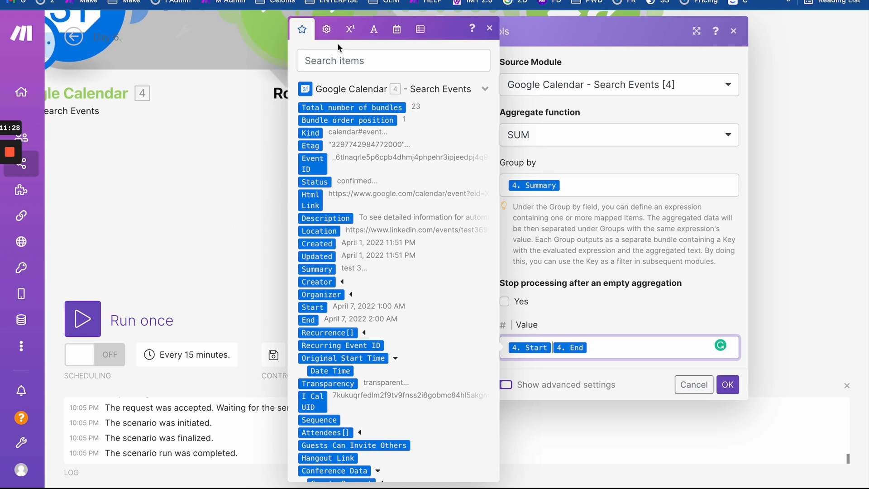
- Insert the minus operator from Math functions between Start and End
left_click(327, 29)
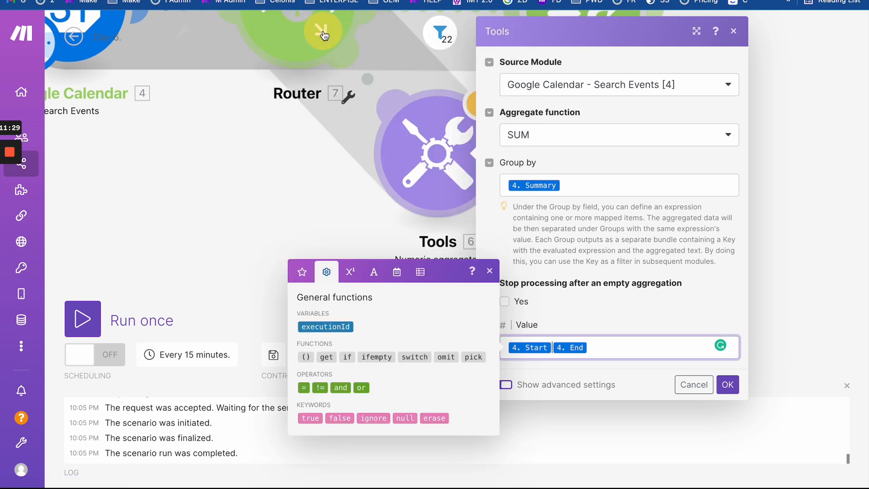
left_click(351, 271)
left_click(325, 277)
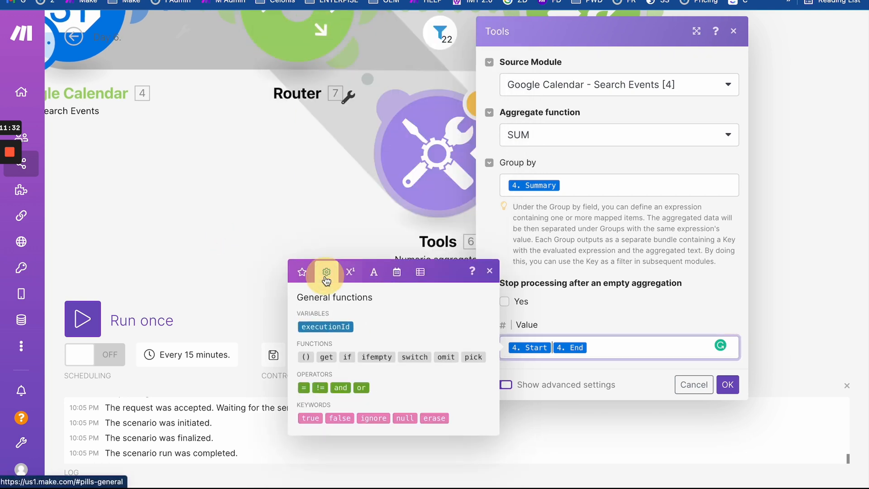
left_click(302, 274)
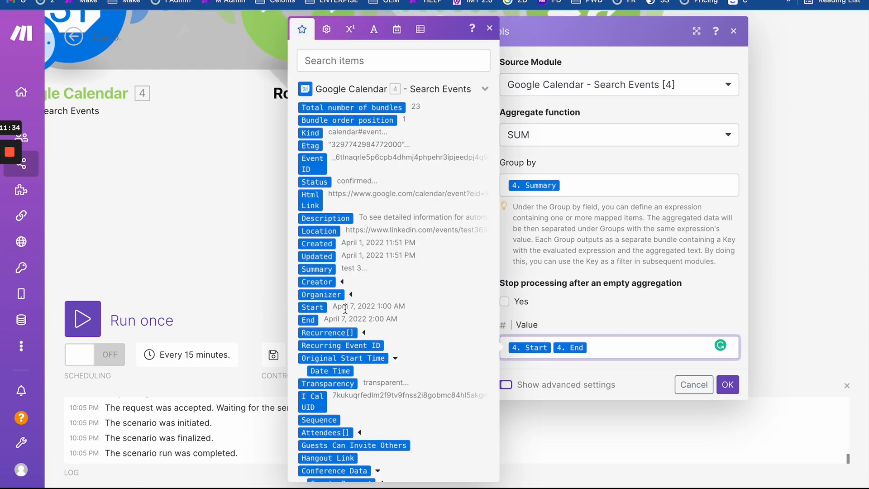
left_click(345, 38)
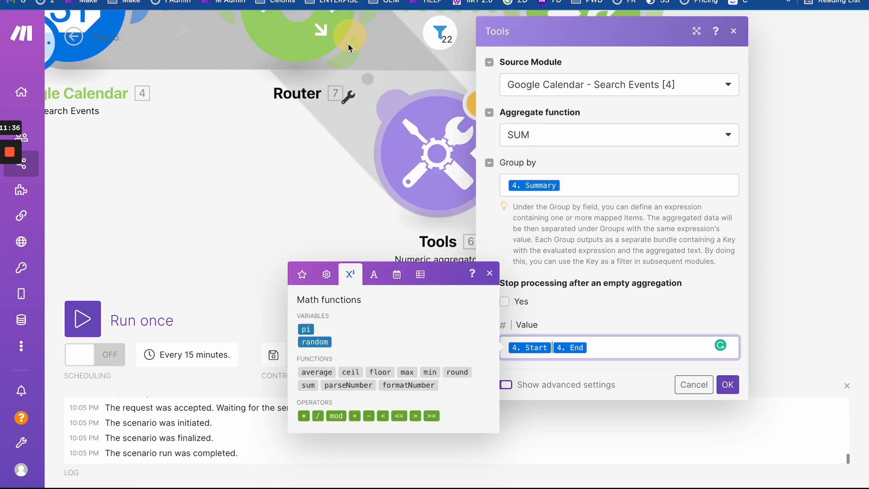
left_click(368, 416)
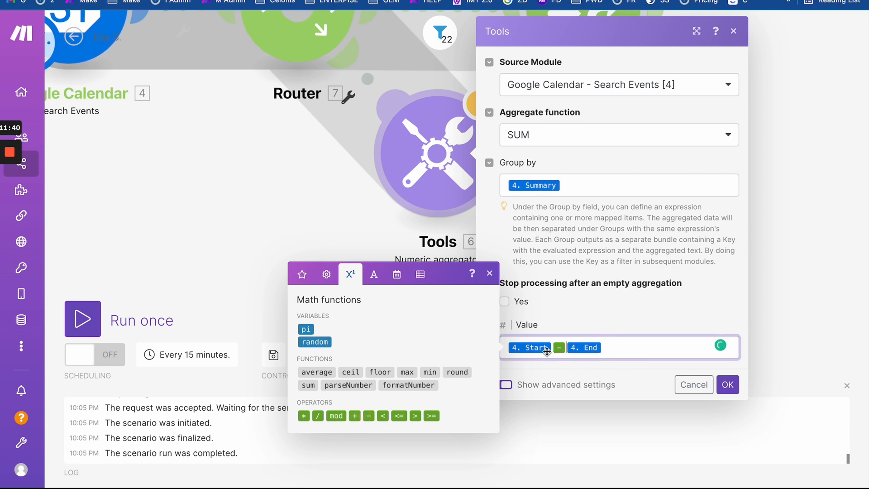
- Move 4. End ahead of 4. Start so the value is End − Start, and save
left_click_drag(593, 347, 642, 351)
left_click_drag(534, 352, 512, 354)
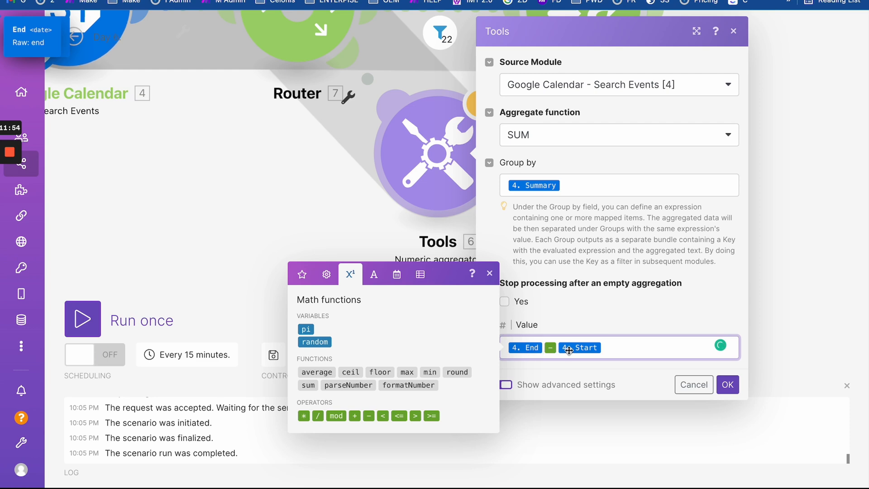
left_click(728, 385)
left_click(519, 185)
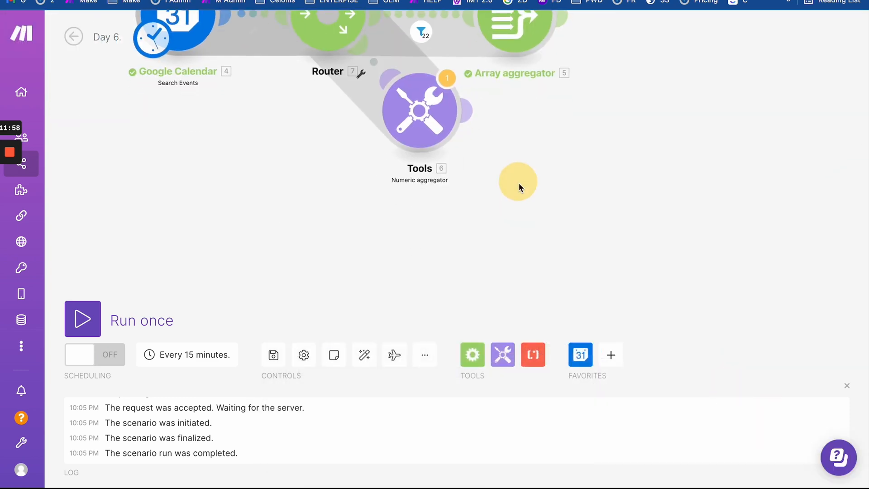
- Add a Tools Set variable module to the scenario and name the variable 1
left_click(503, 354)
scroll(544, 193, "down", 3)
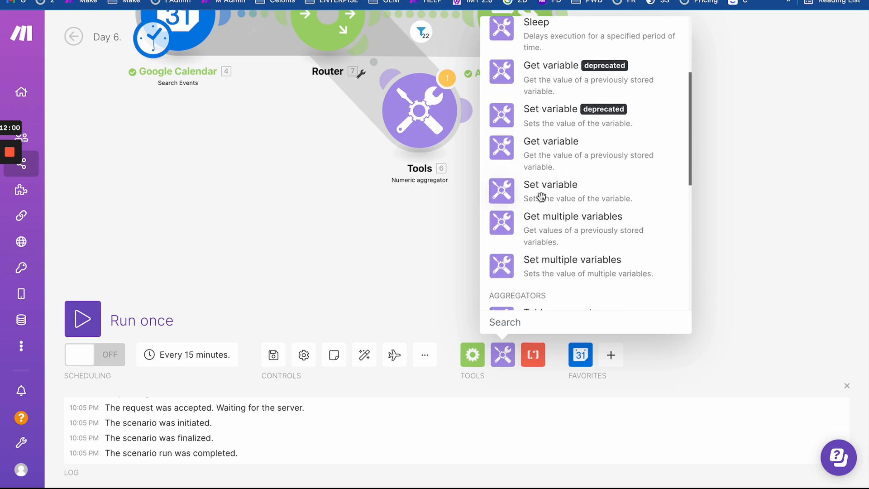
left_click_drag(536, 193, 311, 231)
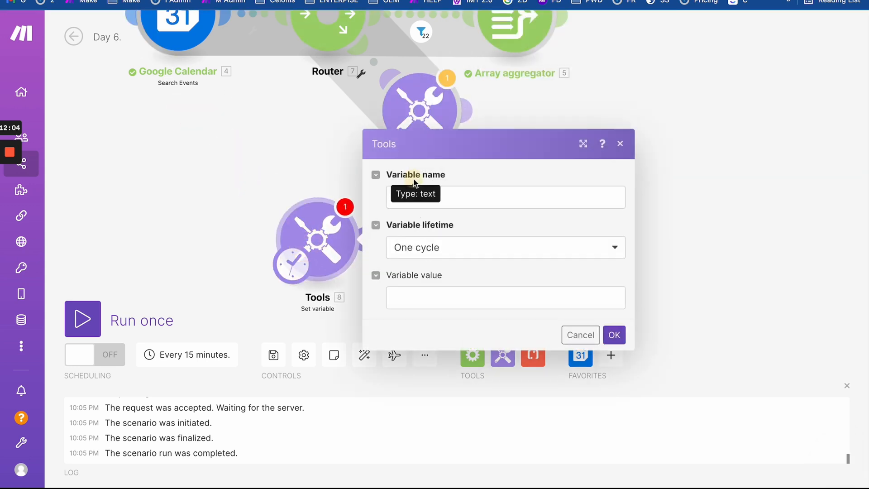
left_click(410, 198)
type("1")
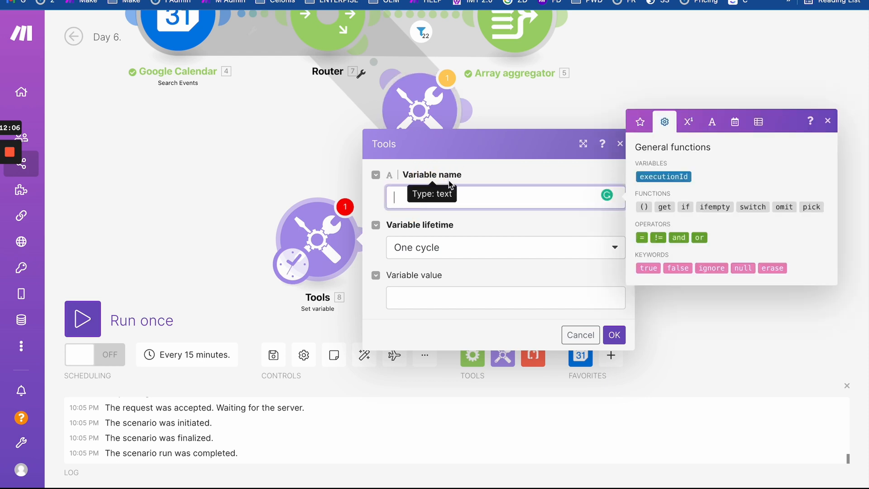
- Enter addHours(now; 1) as the variable value
left_click(420, 307)
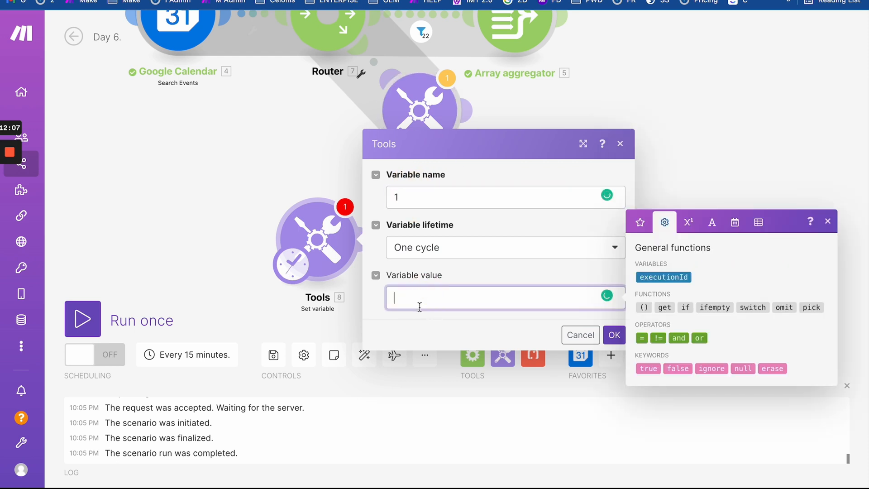
left_click(713, 223)
left_click(688, 222)
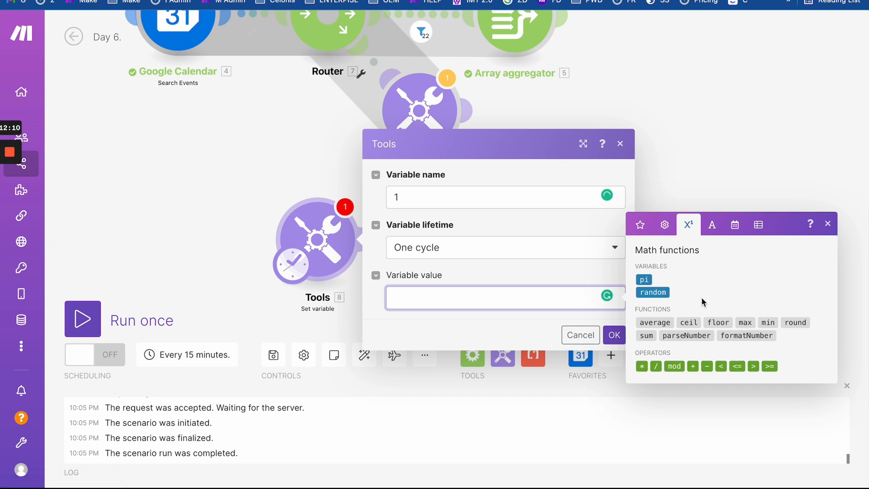
left_click(711, 225)
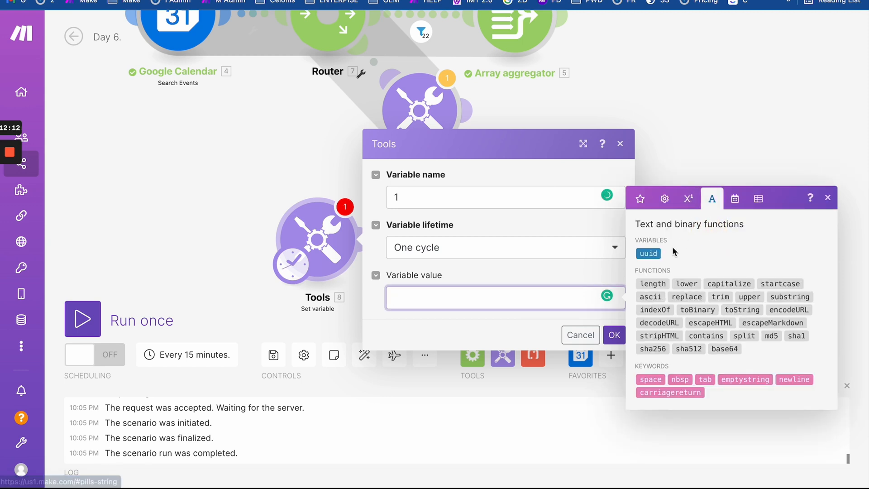
left_click(735, 207)
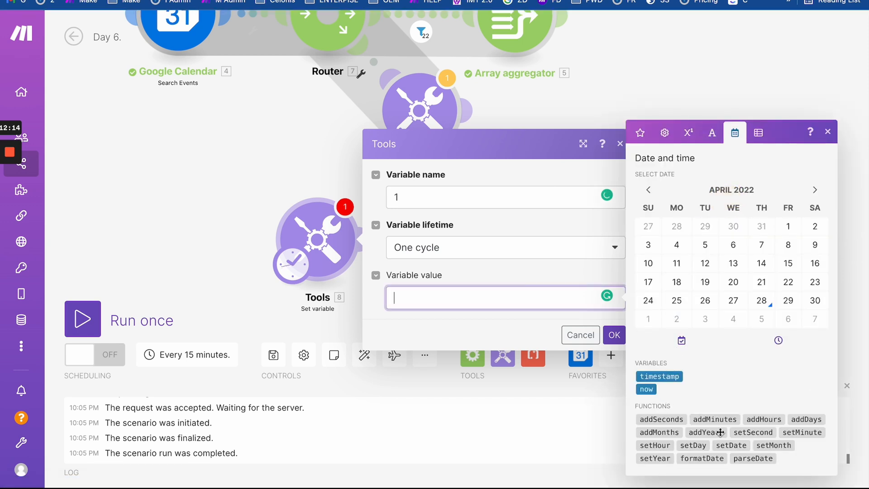
left_click(769, 420)
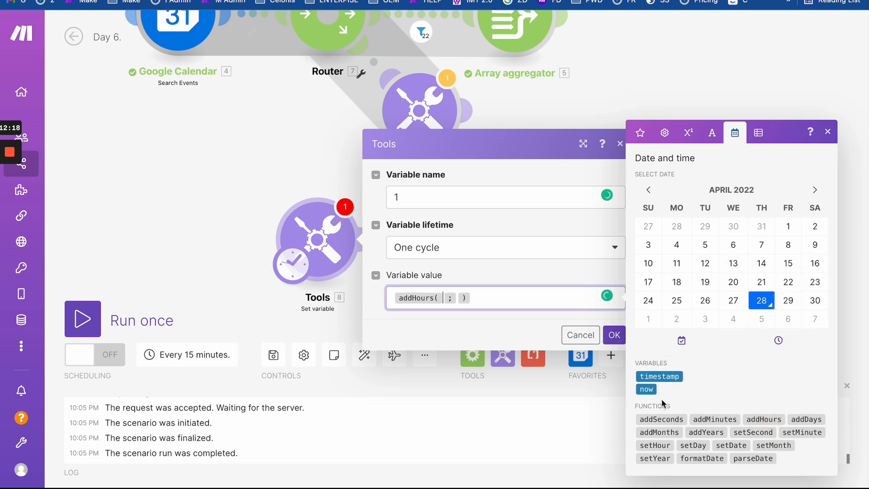
left_click(651, 390)
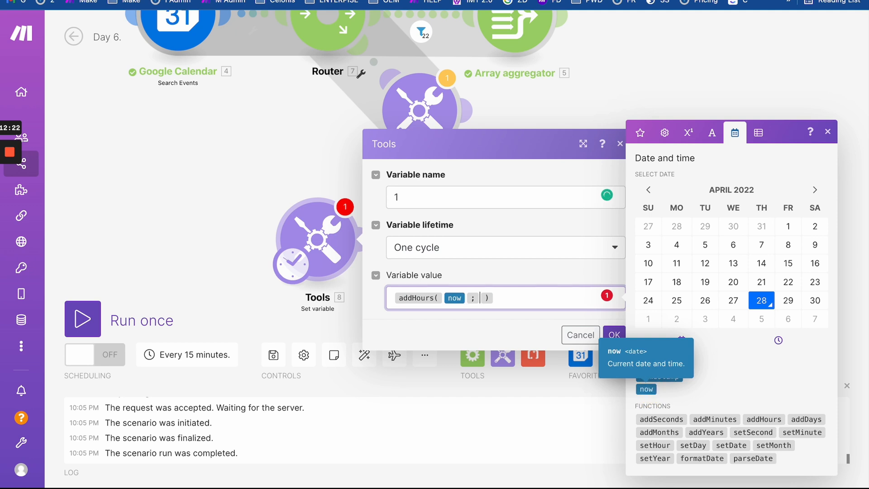
type("1")
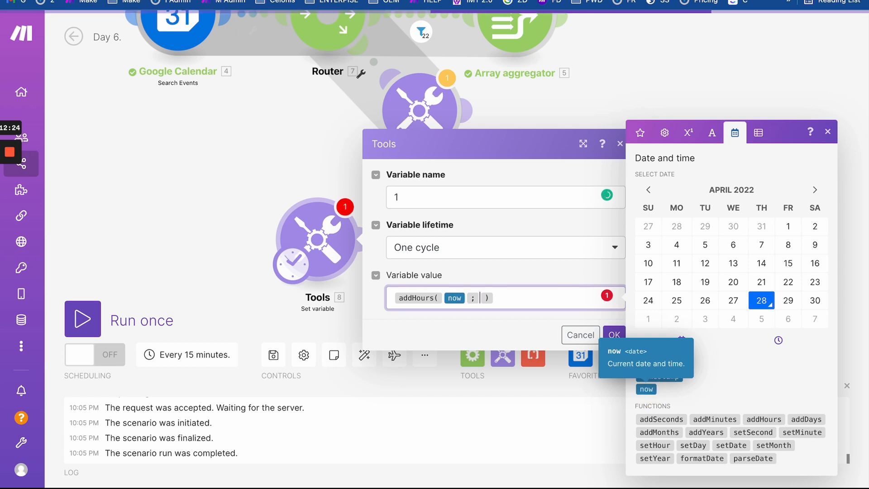
left_click(527, 295)
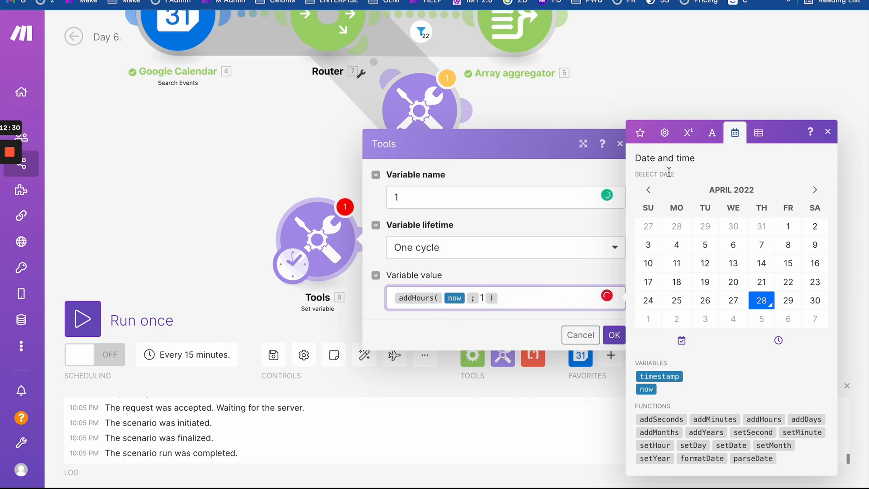
- Append − now to make the value addHours(now; 1) − now, then save the module
left_click(665, 132)
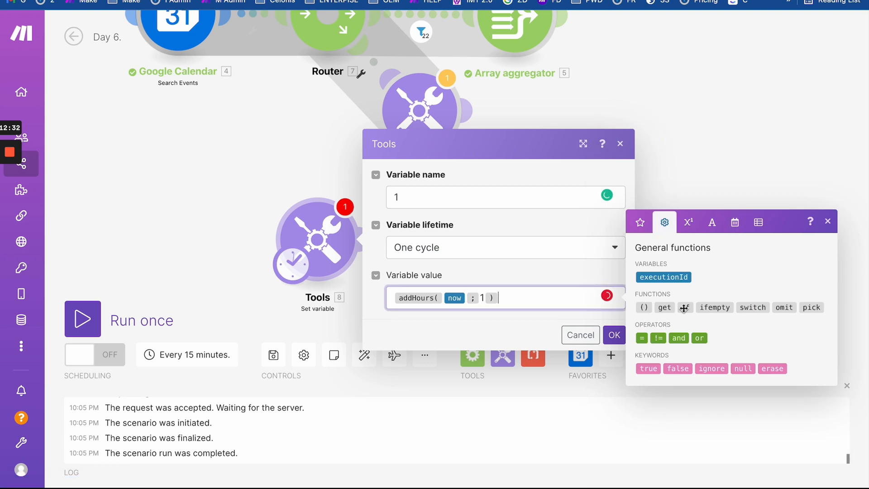
left_click(688, 222)
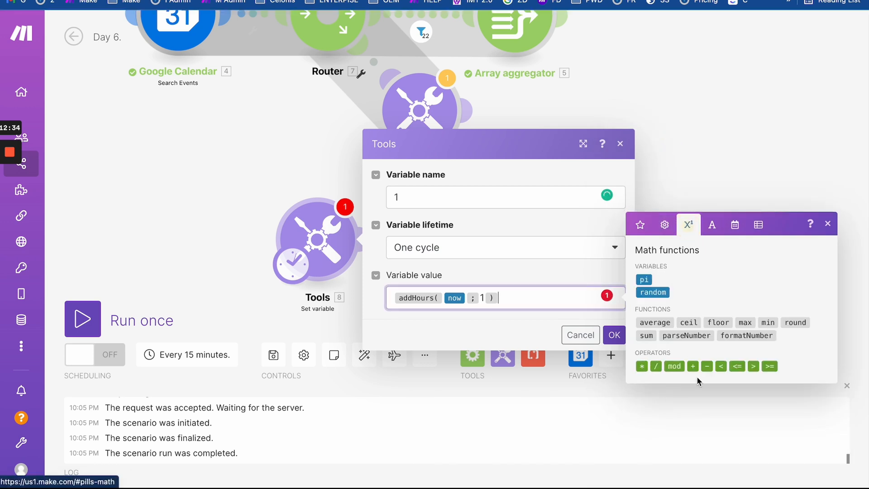
left_click(706, 366)
type("1")
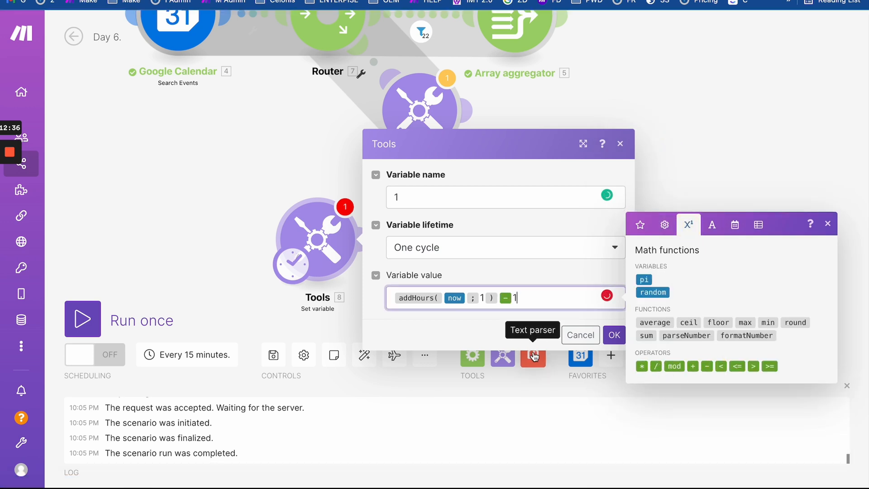
left_click(511, 321)
left_click(524, 299)
key("BackSpace")
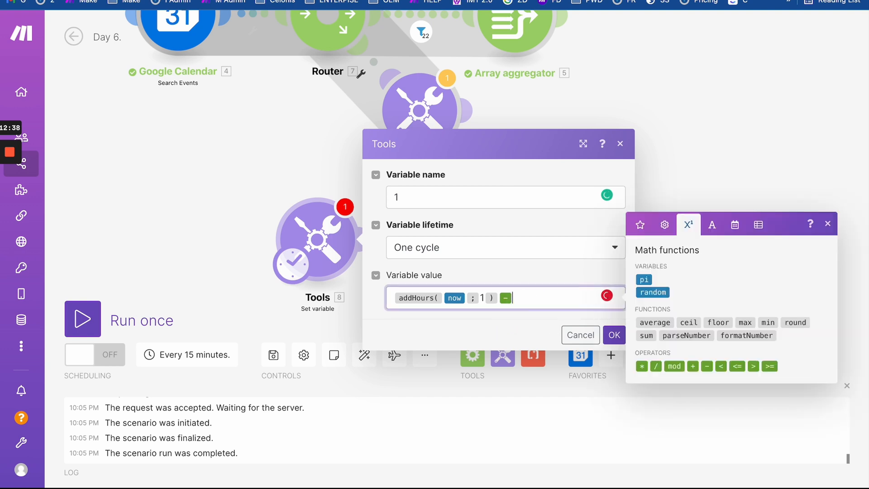
left_click(735, 224)
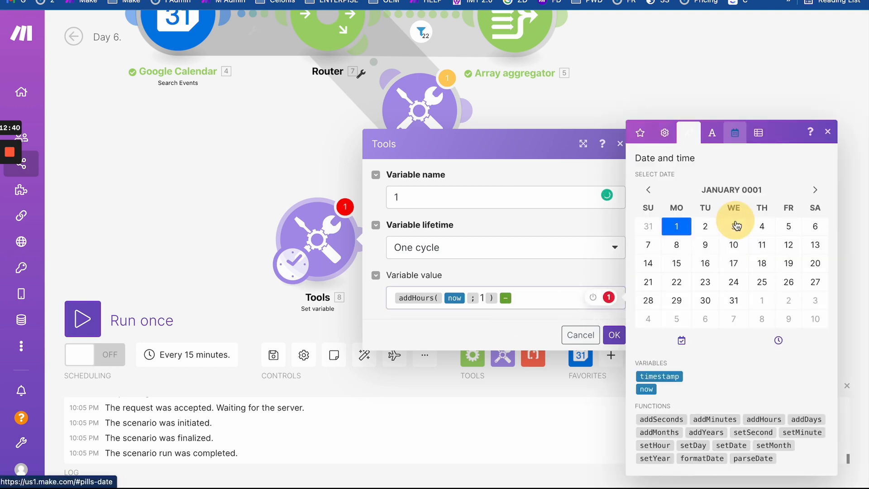
left_click(647, 389)
left_click(543, 333)
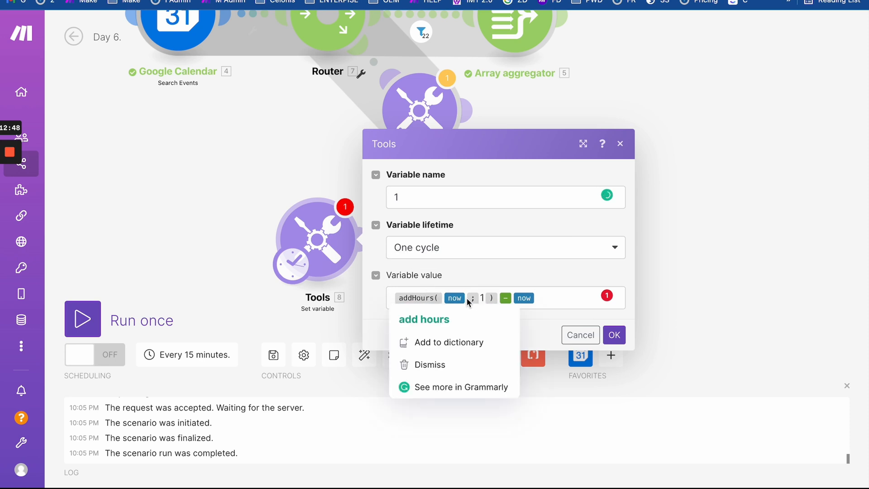
mouse_move(429, 300)
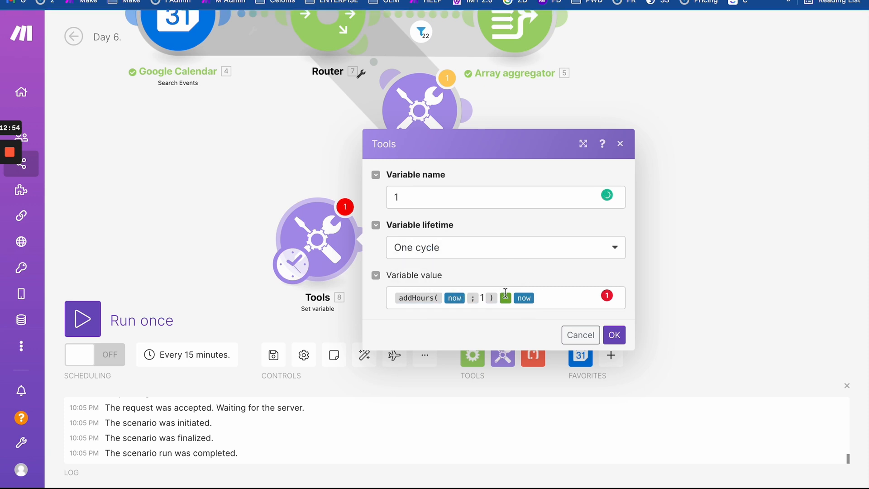
left_click(614, 335)
- Run the scenario once and read the Set variable output value 3599997
left_click(82, 327)
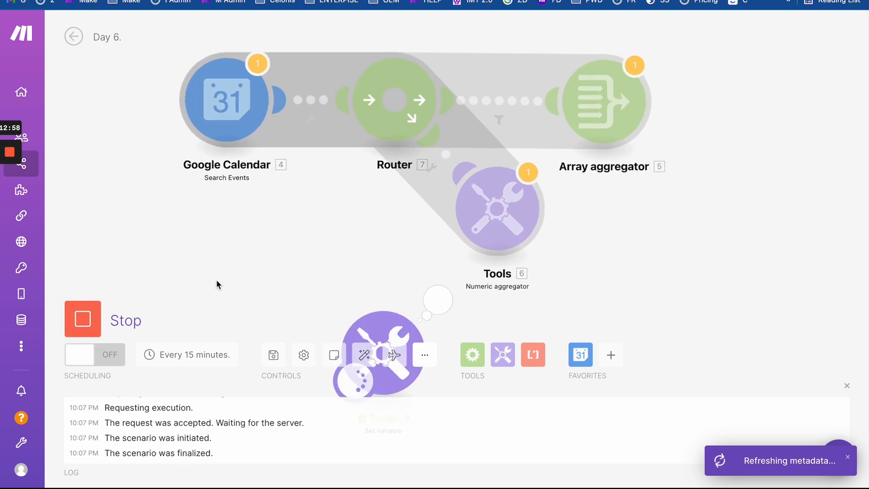
left_click(394, 196)
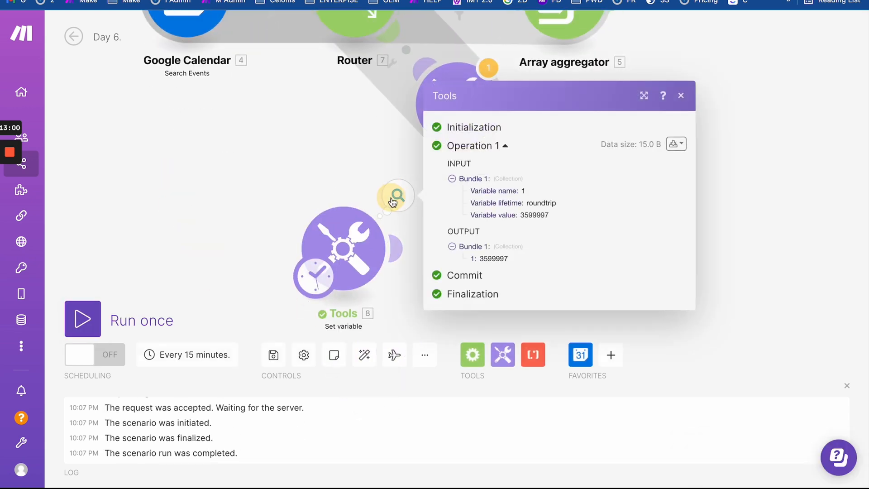
mouse_move(480, 258)
left_mouse_down()
mouse_move(525, 258)
mouse_move(487, 257)
left_mouse_up()
left_click(497, 256)
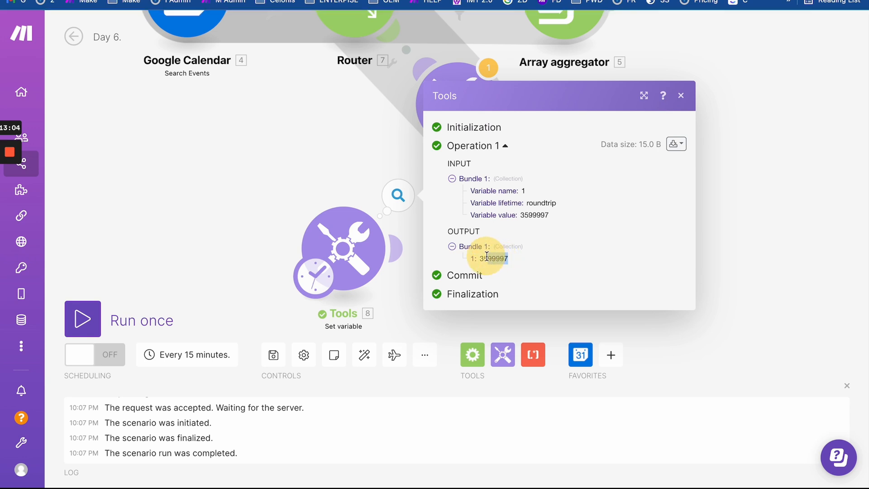
left_click(487, 256)
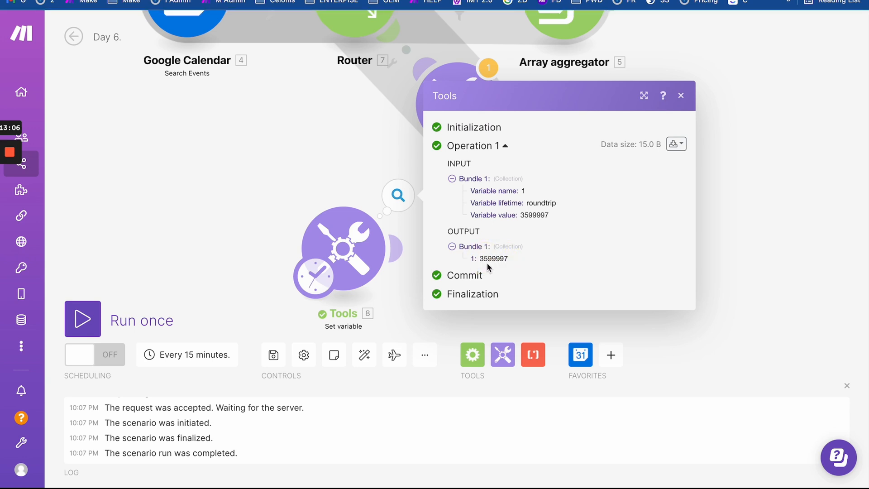
left_click_drag(485, 261, 520, 259)
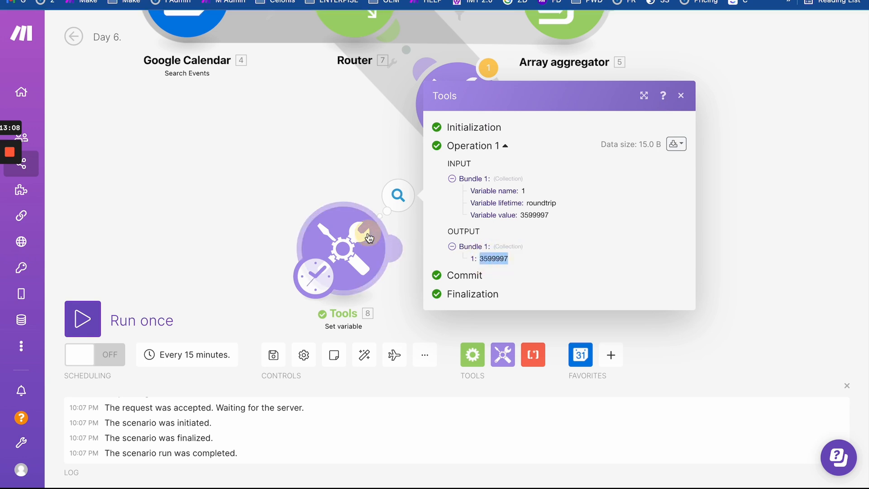
left_click(369, 237)
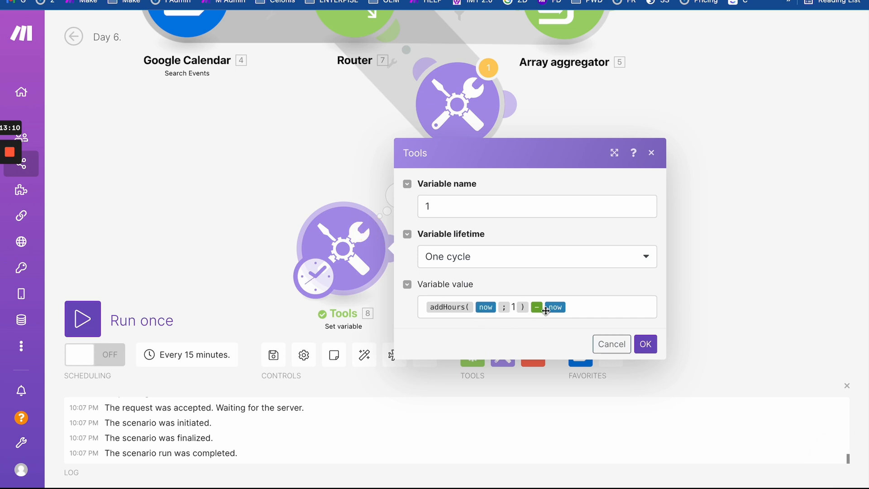
left_click(344, 165)
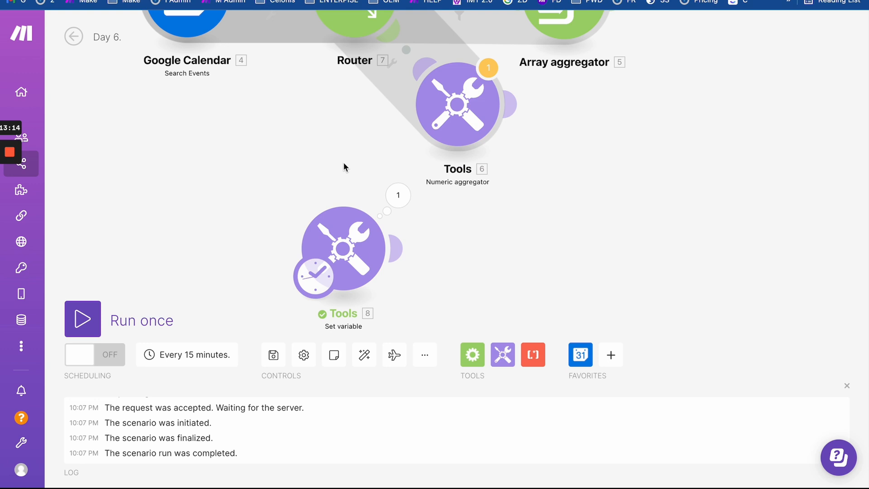
left_click(392, 212)
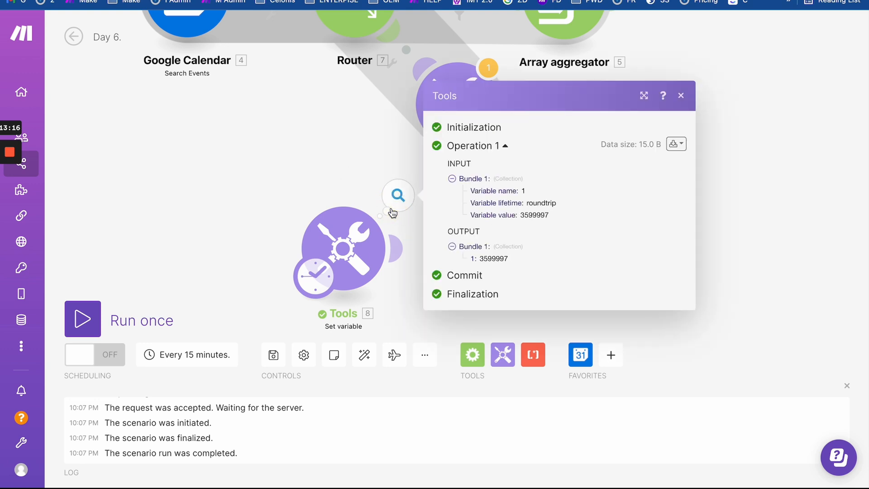
double_click(493, 259)
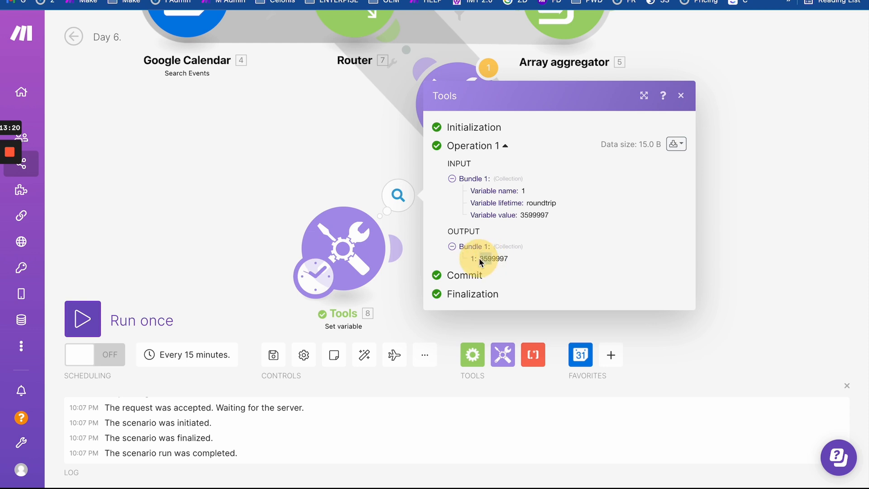
- Wrap the Set variable formula in parentheses and type 1000 after it
left_click(351, 184)
left_click(356, 235)
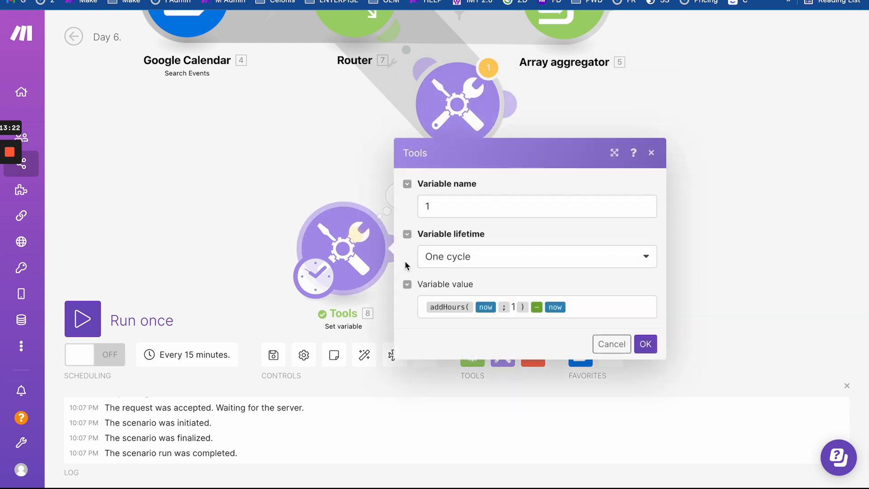
left_click(419, 307)
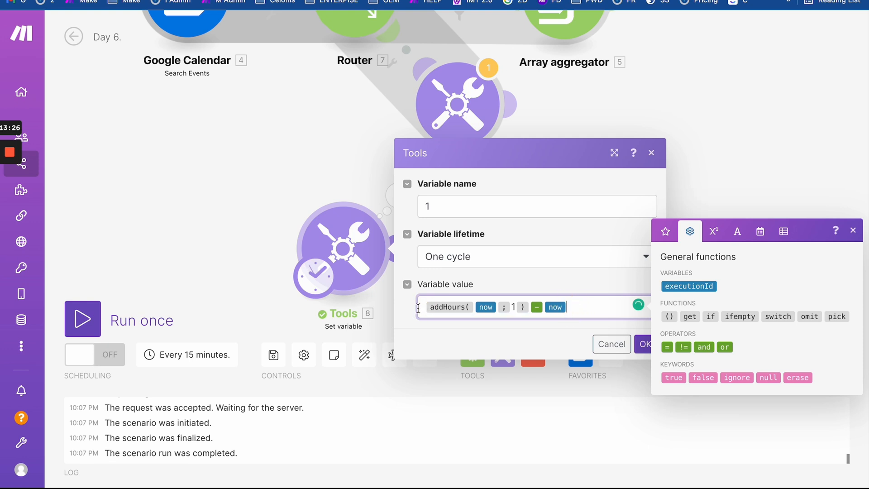
left_click(418, 308)
left_click(669, 316)
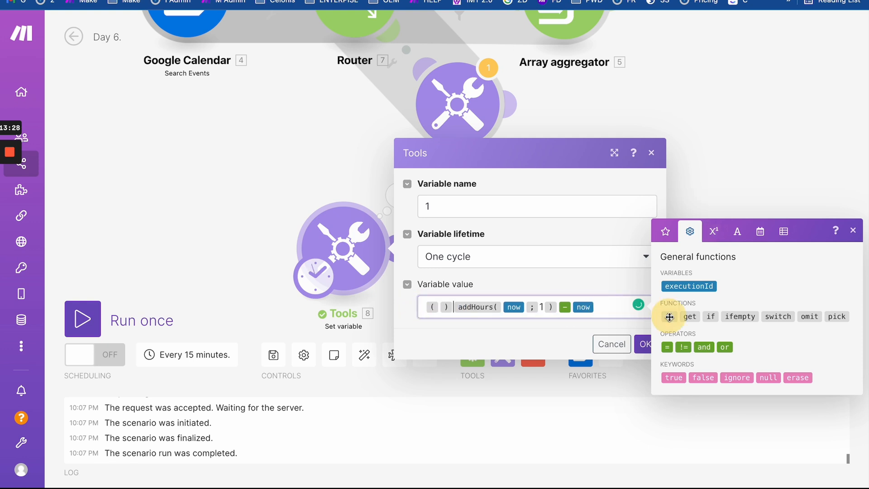
key("Delete")
type(")")
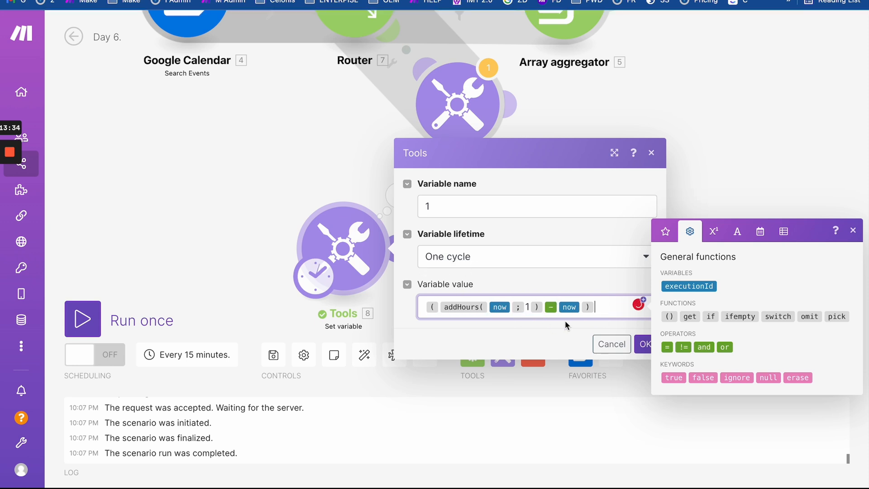
type("1000")
left_click(595, 307)
left_click(672, 238)
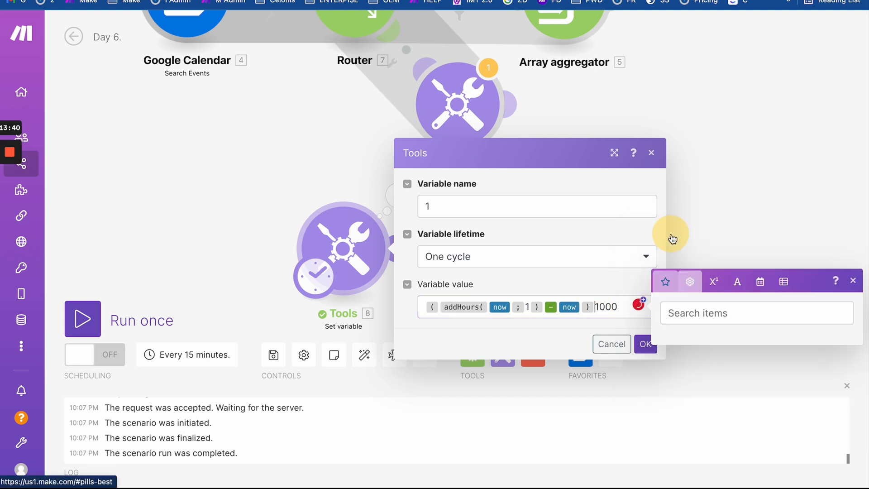
left_click(714, 281)
left_click(666, 376)
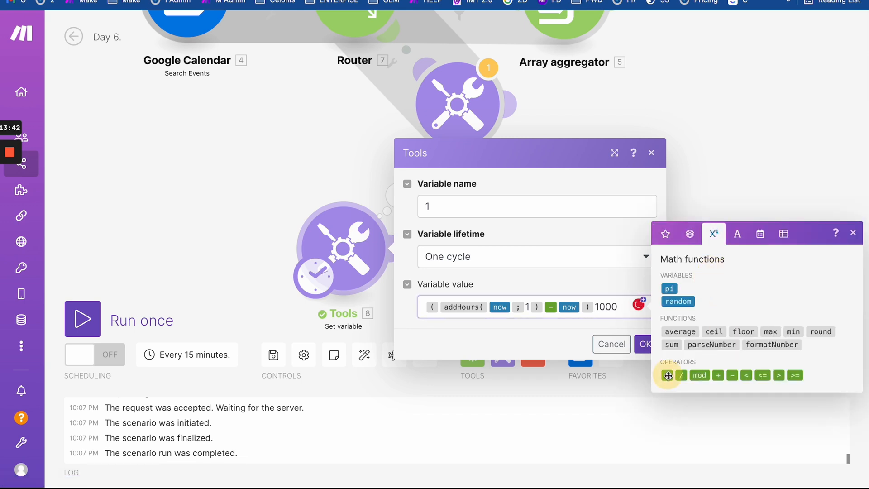
left_click(642, 344)
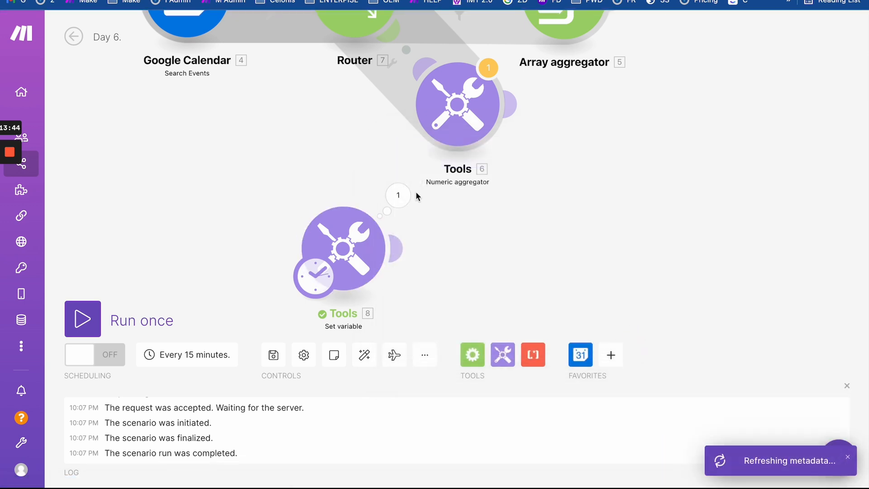
left_click(172, 318)
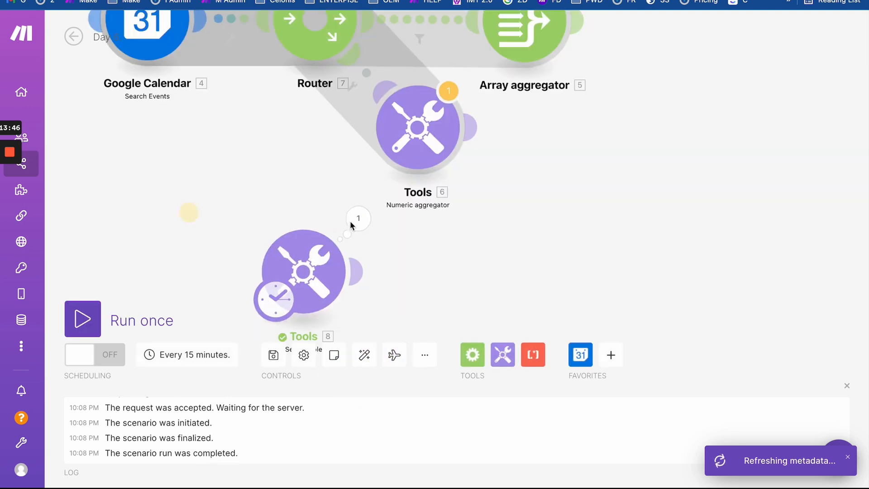
left_click(361, 222)
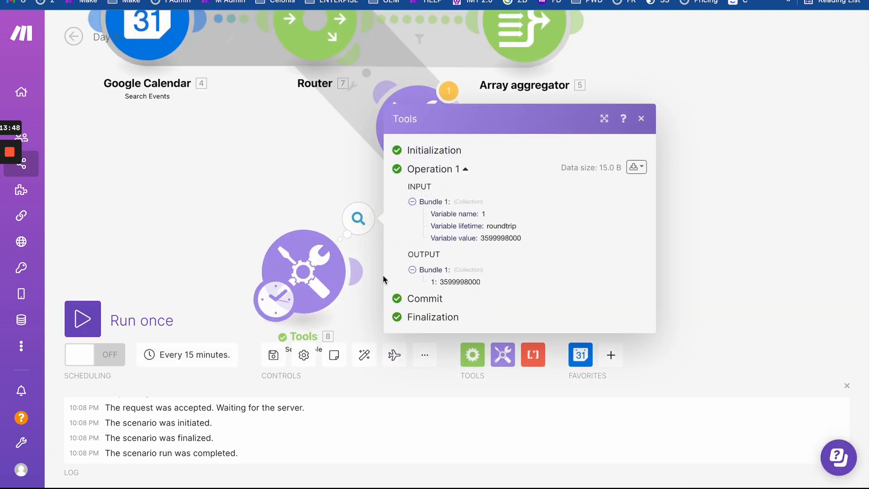
- Change the multiplication to division, making the value (addHours(now; 1) − now) / 1000, and save
left_click(317, 275)
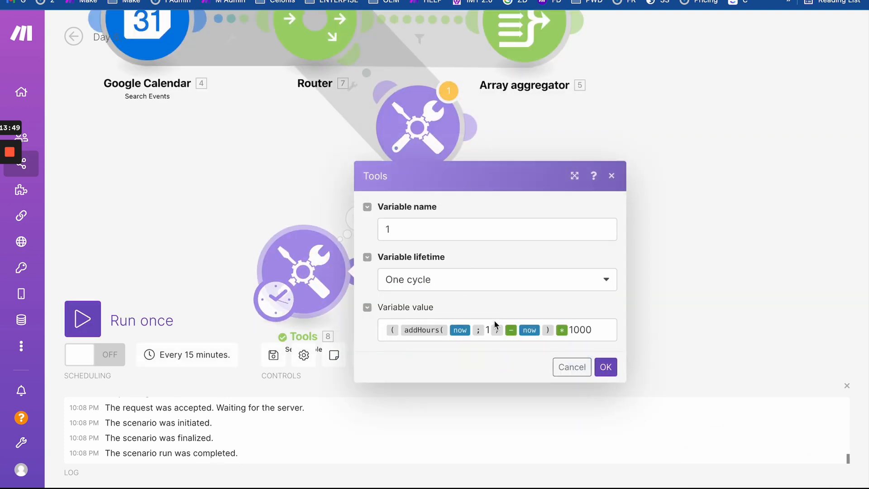
left_click(571, 331)
left_click(633, 253)
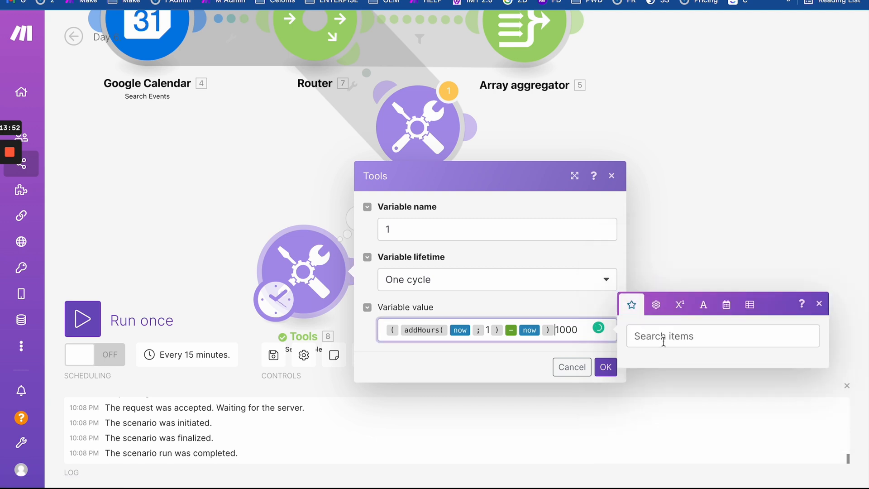
left_click(656, 304)
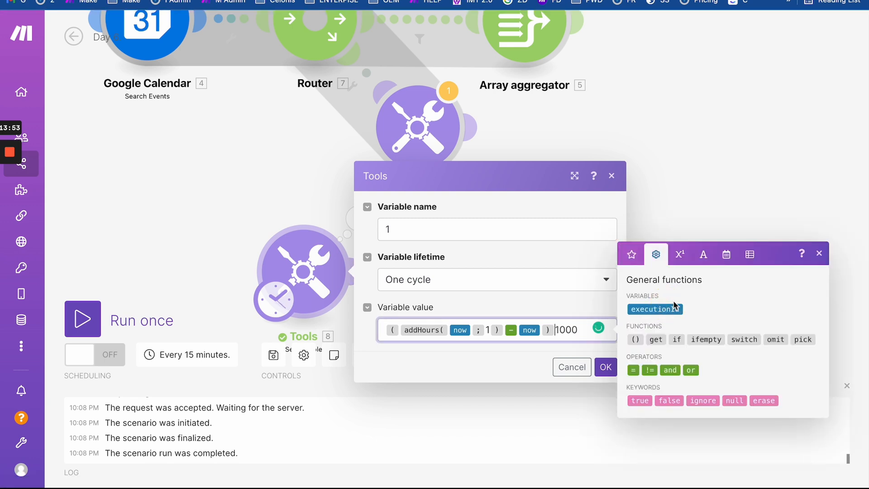
left_click(680, 254)
left_click(647, 399)
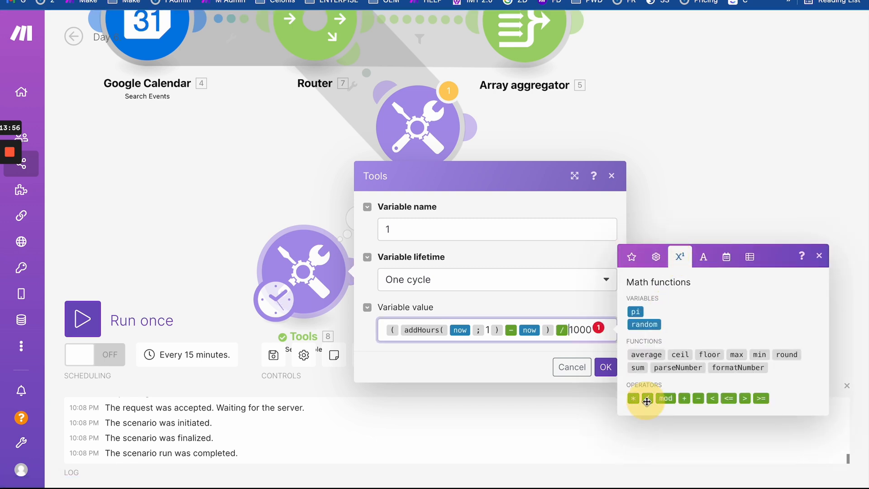
left_click(606, 366)
left_click_drag(225, 246, 183, 189)
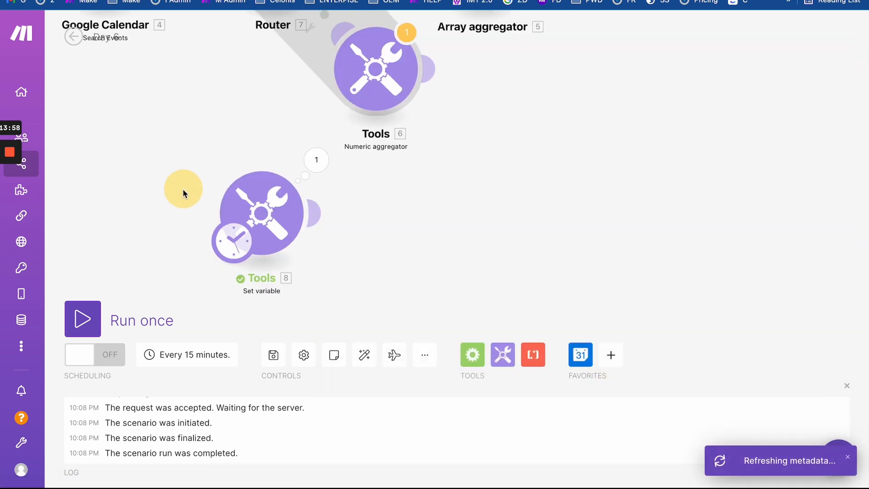
- Run the scenario once and confirm module 8 outputs 3600
left_click(93, 319)
left_click_drag(181, 249, 148, 165)
left_click(398, 209)
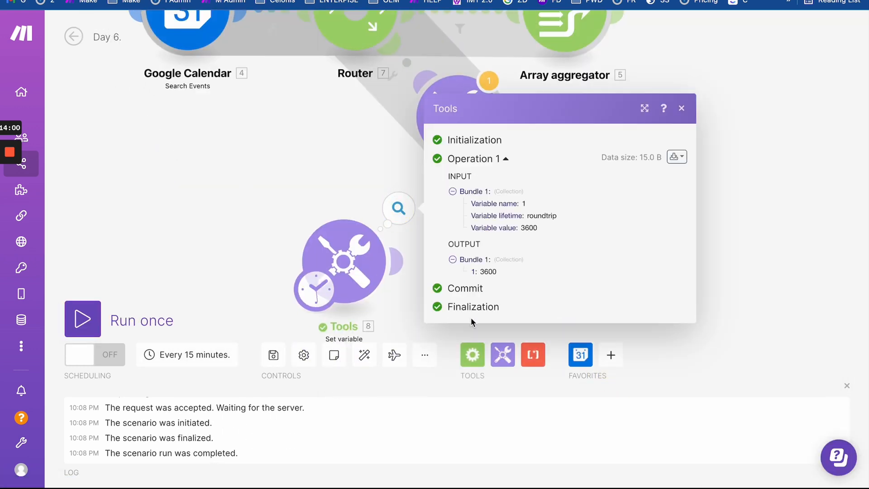
double_click(487, 272)
double_click(492, 272)
double_click(484, 272)
- Delete the '/ 1000' from the Set variable formula and save
left_click(327, 221)
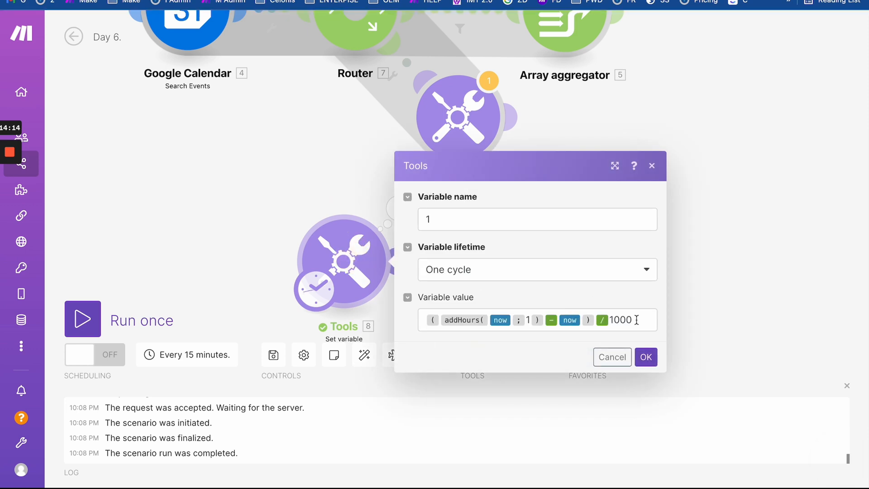
left_click_drag(632, 320, 598, 319)
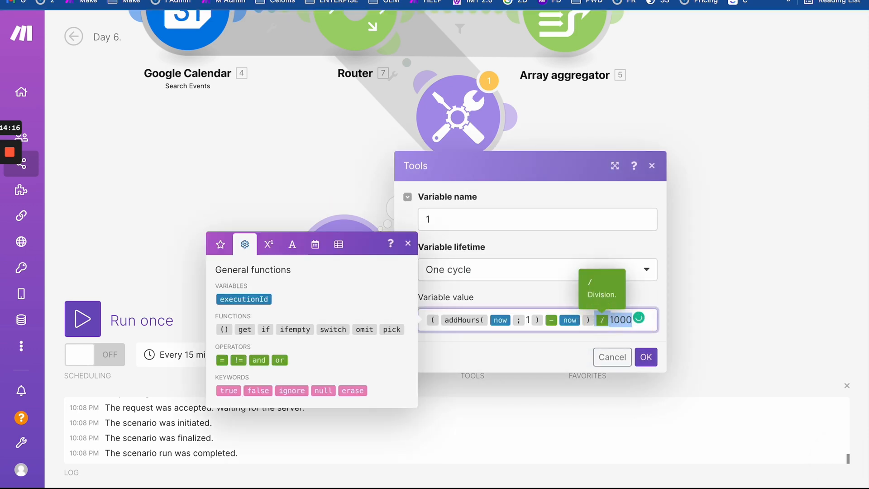
key("BackSpace")
left_click(651, 362)
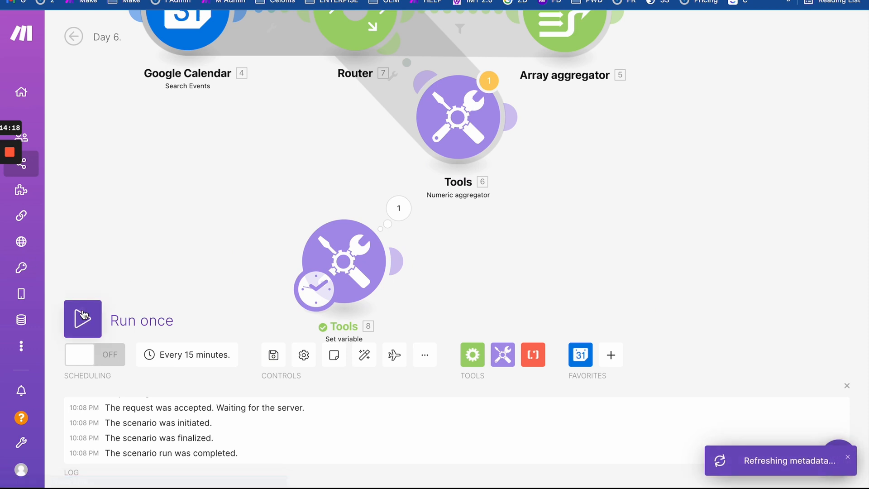
- Rerun and inspect the new 3599993 output, then close it and discard the empty module
left_click(86, 320)
left_click(398, 196)
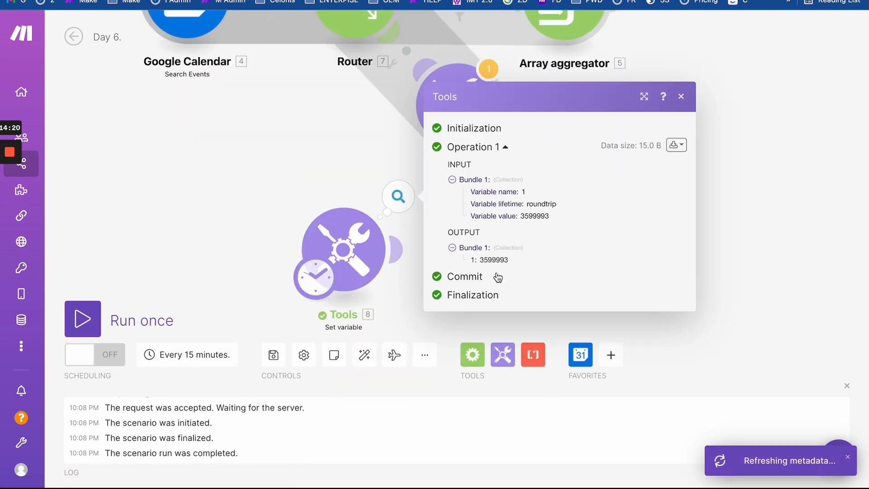
left_click_drag(481, 259, 526, 261)
left_click(494, 260)
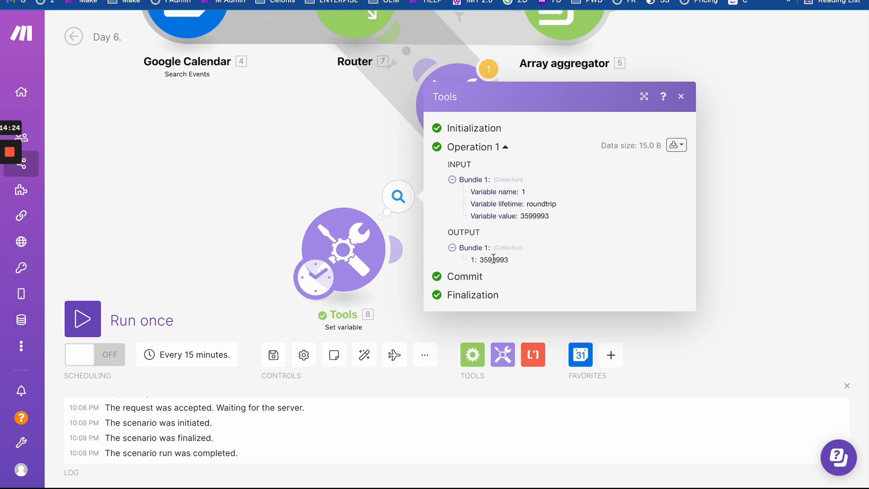
left_click_drag(496, 260, 519, 263)
left_click(502, 259)
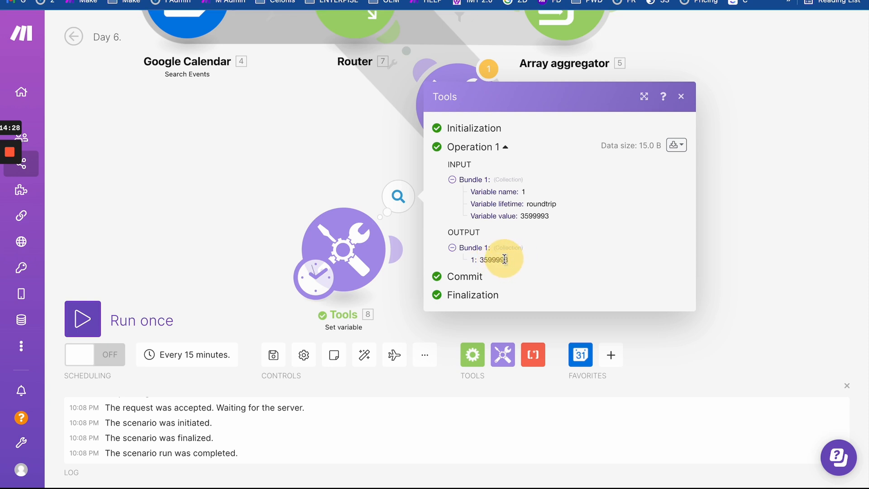
left_click_drag(505, 260, 509, 260)
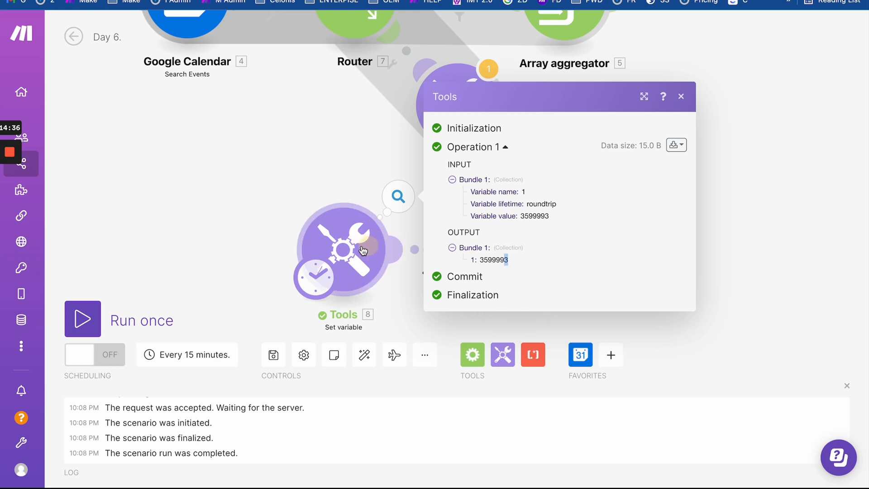
left_click(394, 249)
left_click(327, 123)
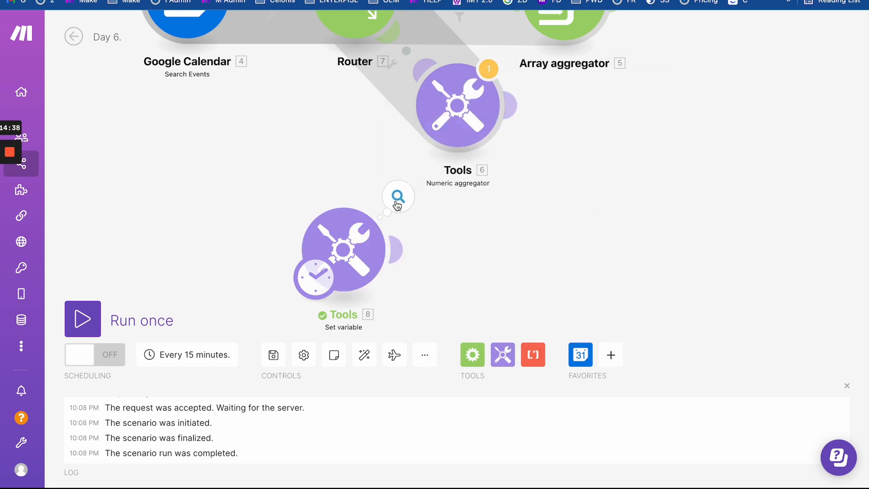
- Append '/ 1000' after the closing parenthesis of the Set variable value formula
left_click(343, 249)
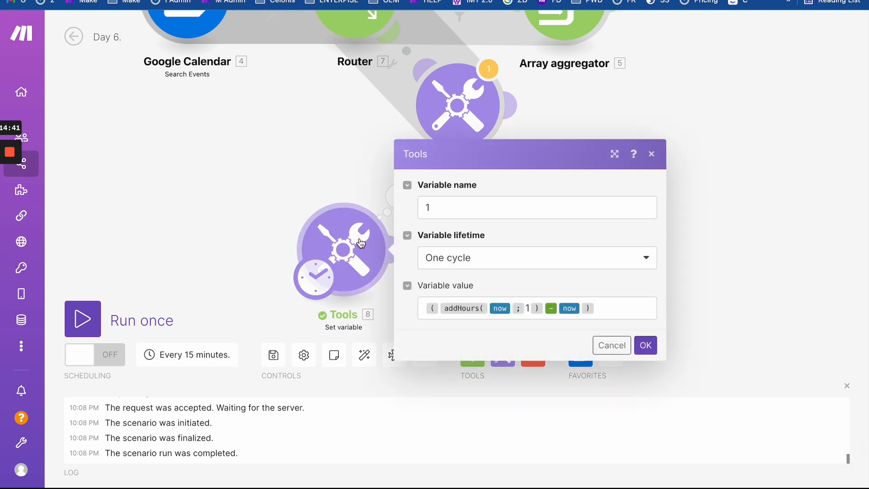
left_click(607, 309)
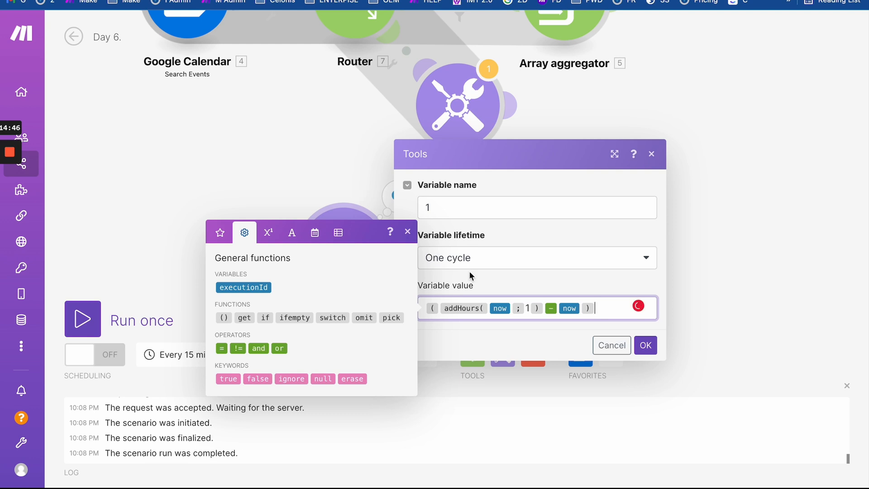
left_click(269, 232)
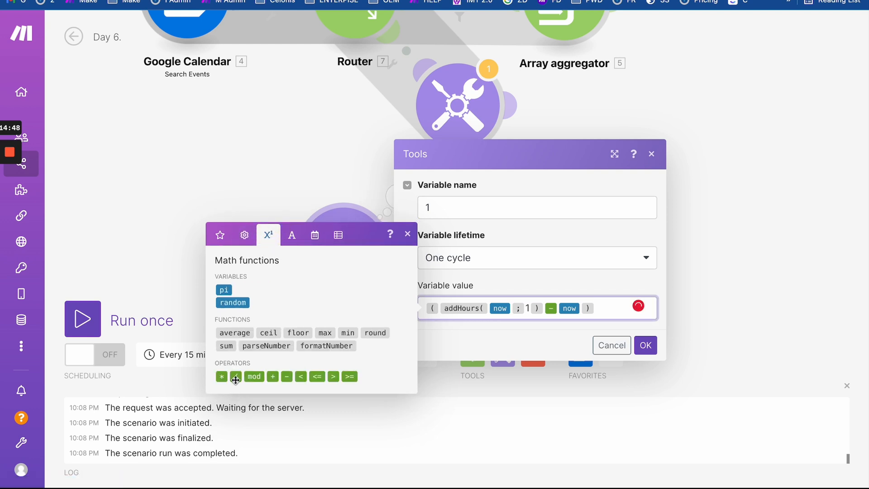
left_click(235, 377)
type("1000")
left_click(528, 349)
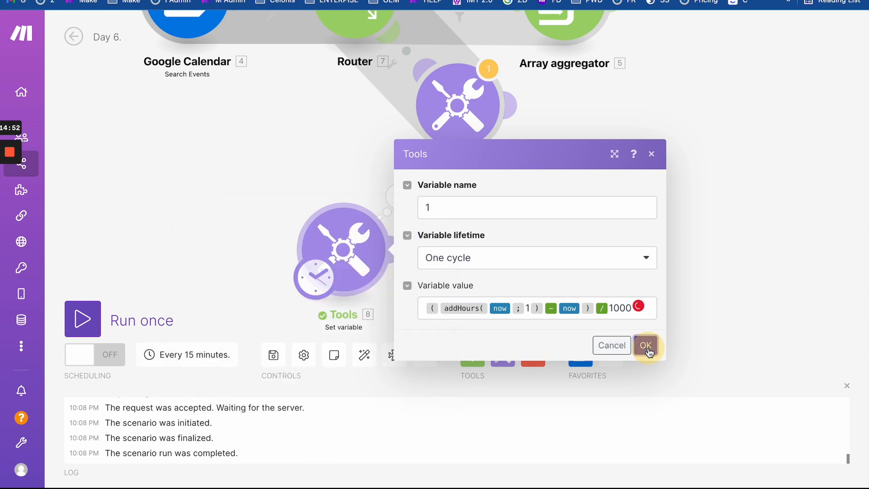
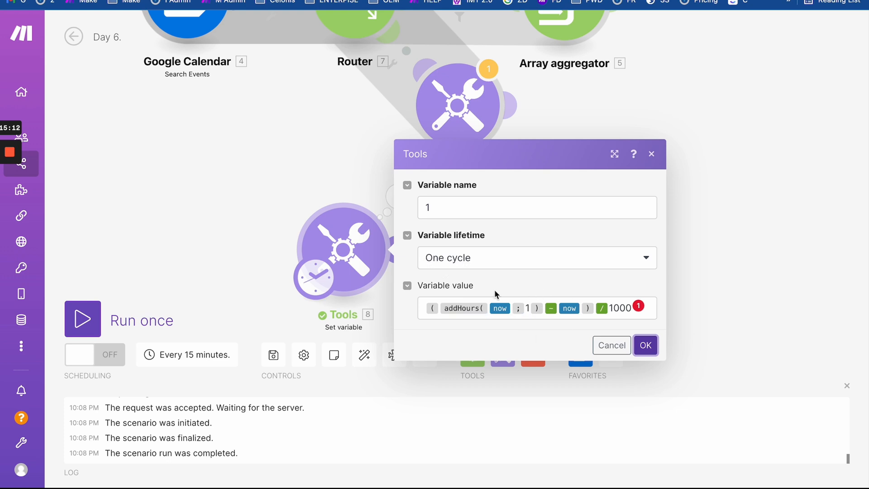
- Save the Set variable formula (addHours(now; 1) - now) / 1000
left_click(647, 346)
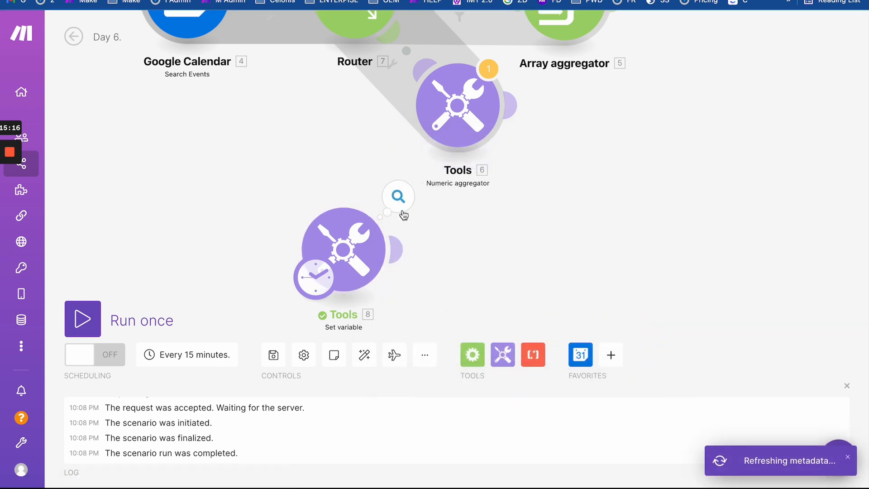
left_click(364, 234)
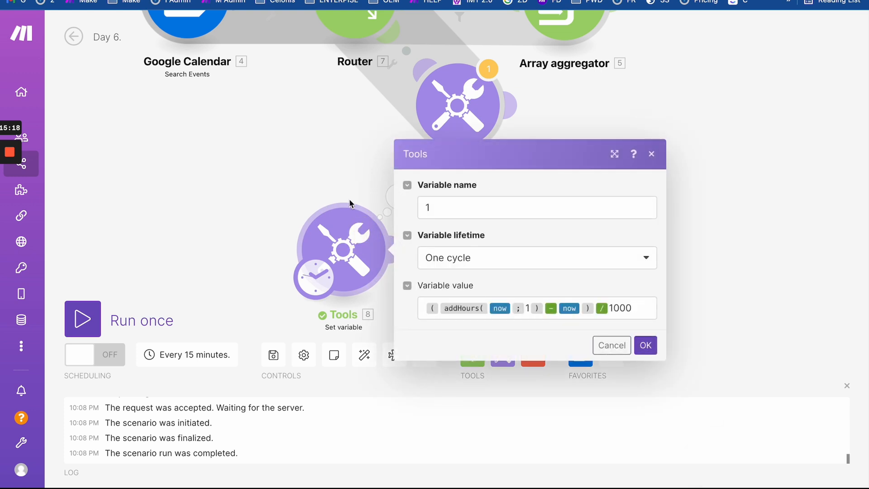
left_click(271, 208)
- Run the scenario once and inspect the Set variable output of 3599.999
left_click(85, 320)
left_click_drag(298, 287, 261, 200)
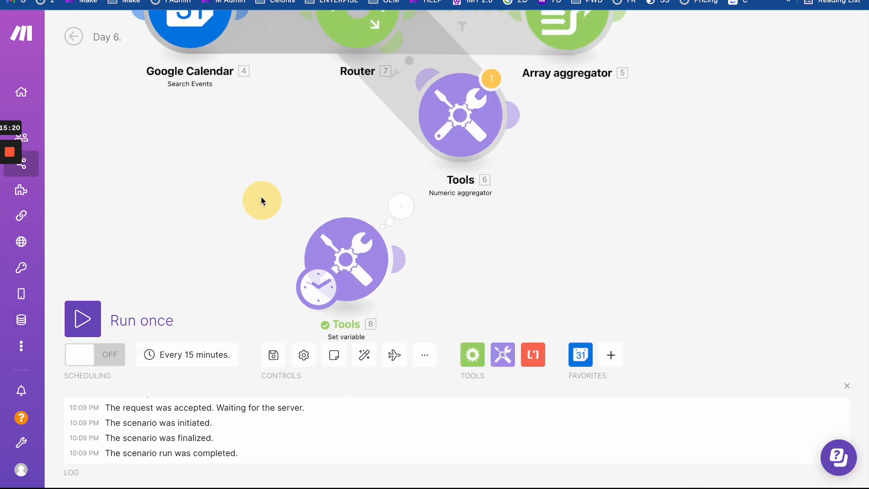
left_click(401, 207)
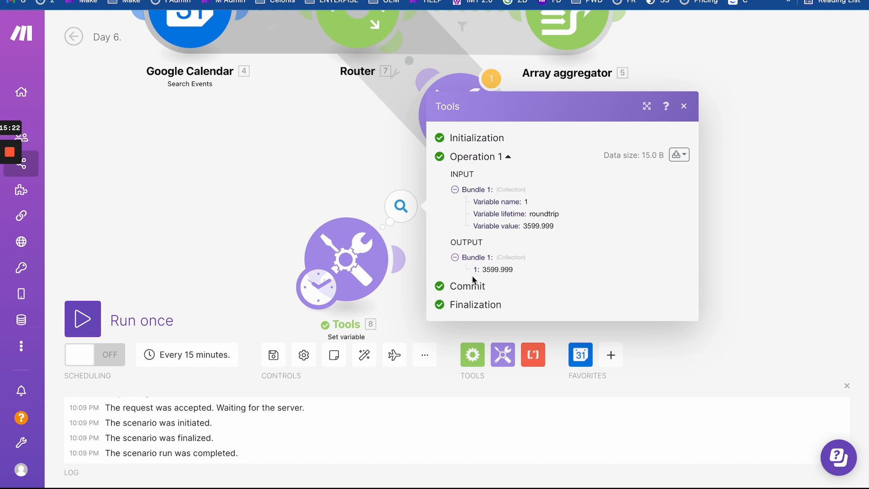
double_click(484, 270)
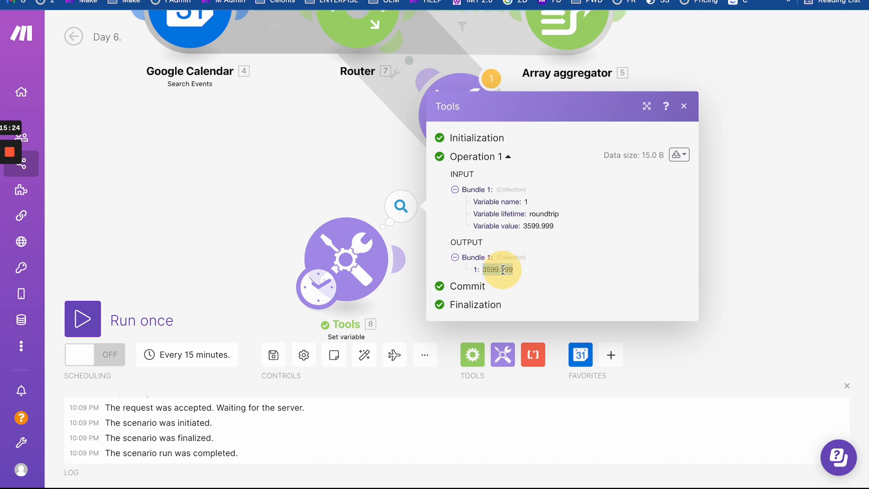
left_click(342, 248)
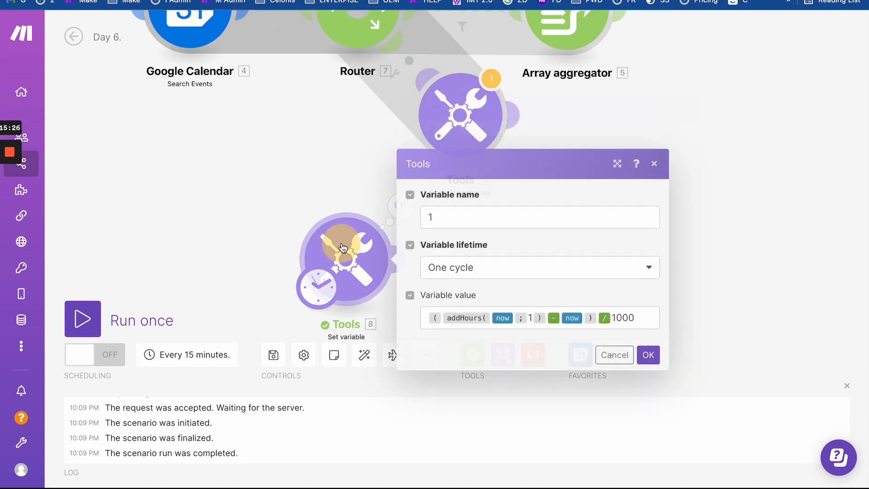
left_click(363, 170)
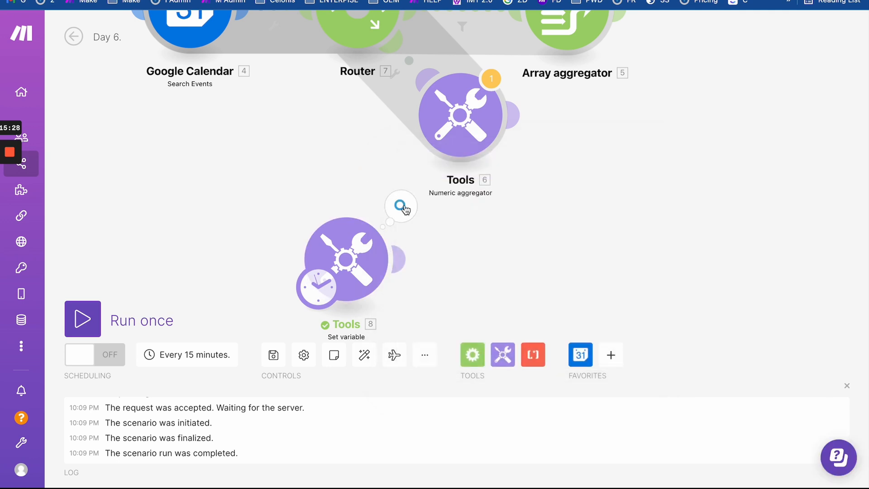
left_click(400, 207)
double_click(503, 269)
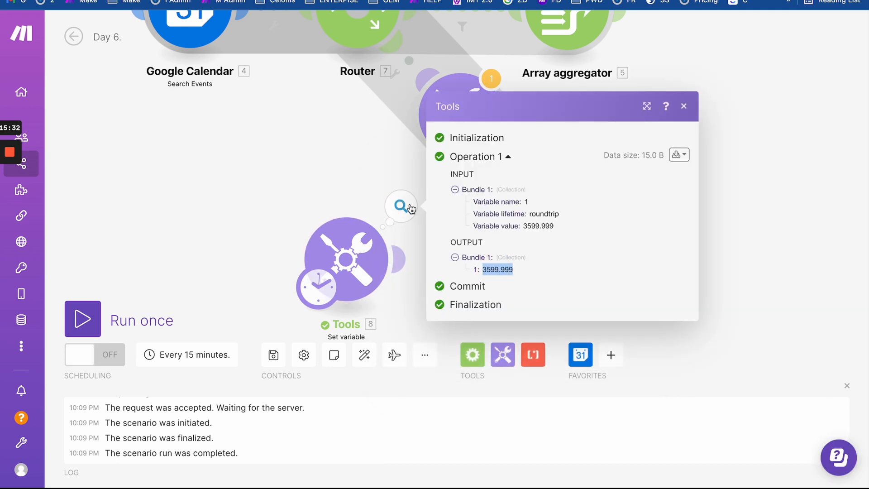
left_click(493, 270)
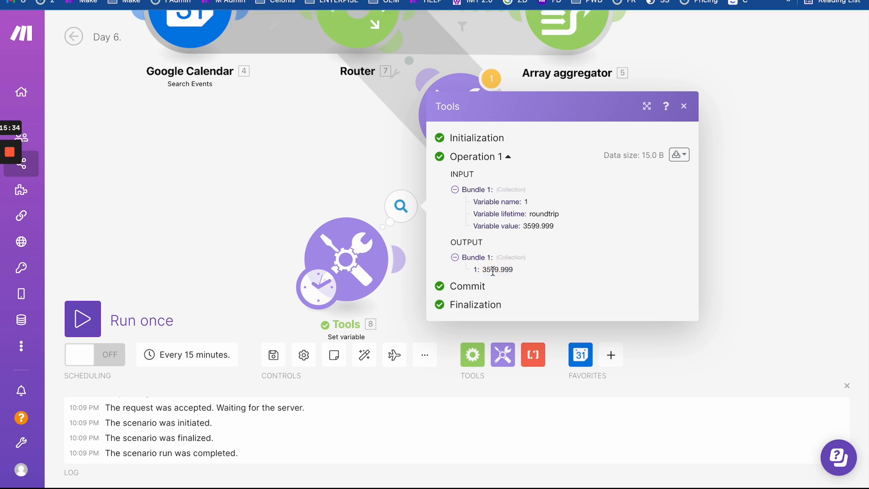
left_click(366, 178)
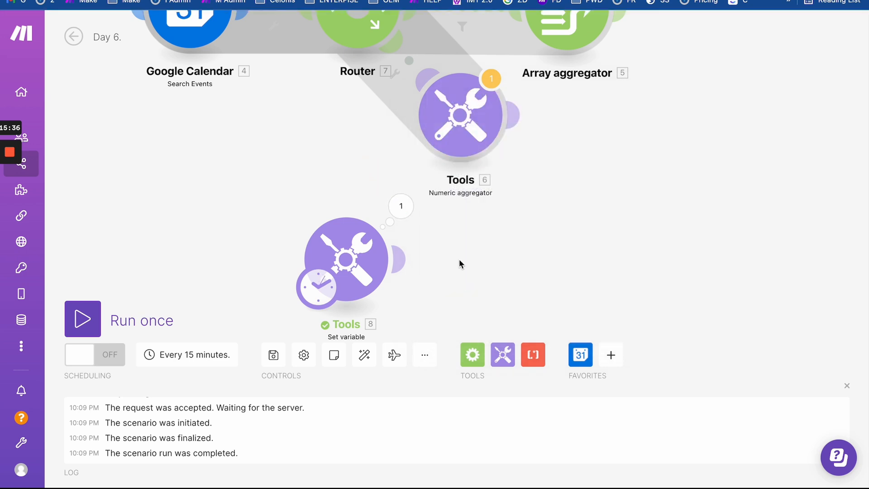
left_click(401, 207)
- Open the Set variable value formula for review, then close the settings unchanged
left_click(349, 234)
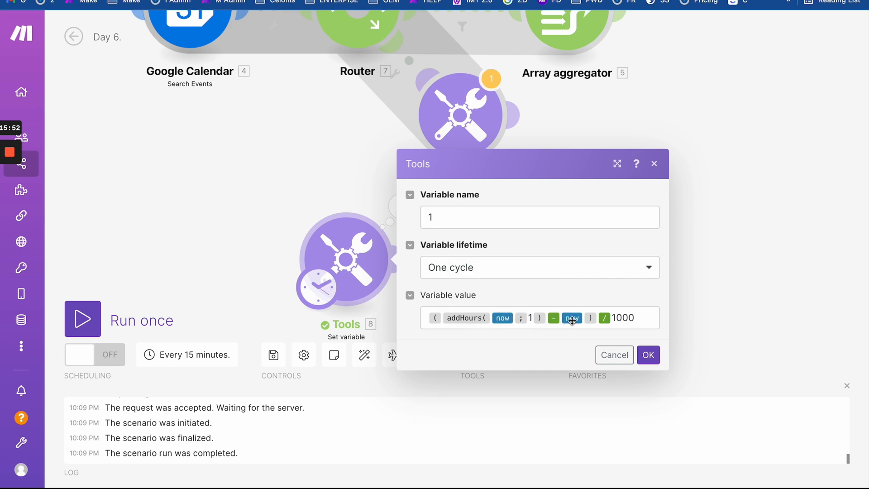
left_click(515, 318)
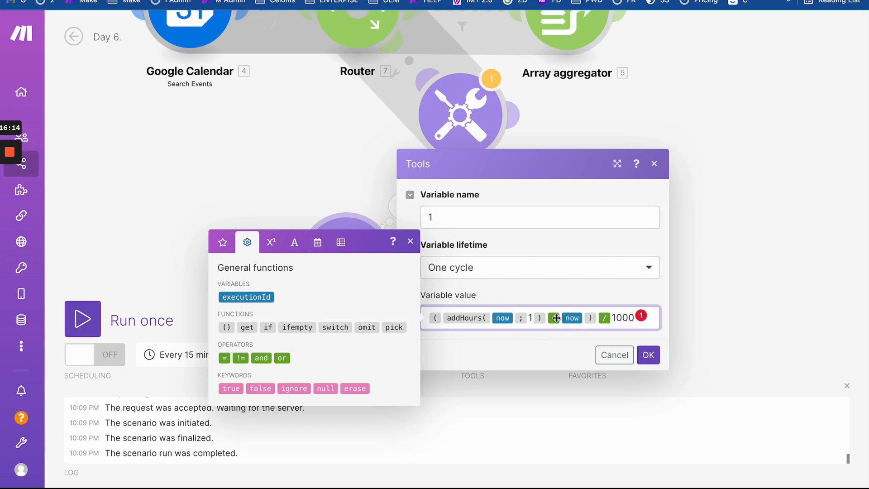
left_click(366, 181)
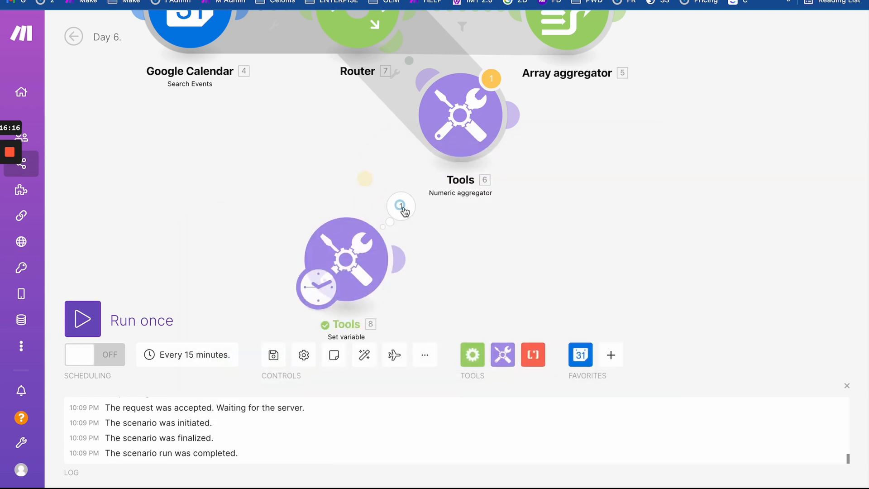
- Re-examine the 3599.999 output, then reopen the Set variable value formula for editing
left_click(400, 206)
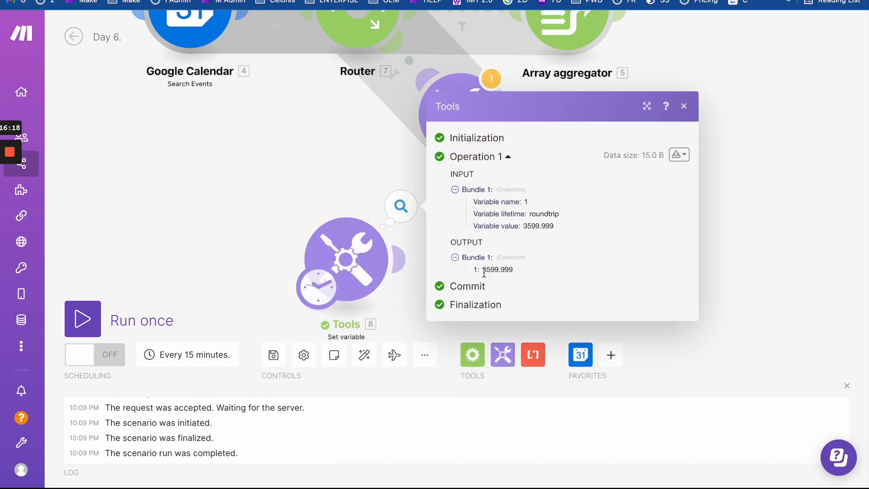
left_click_drag(484, 273, 532, 274)
left_click(529, 274)
left_click(515, 271)
left_click(502, 270)
left_click(516, 258)
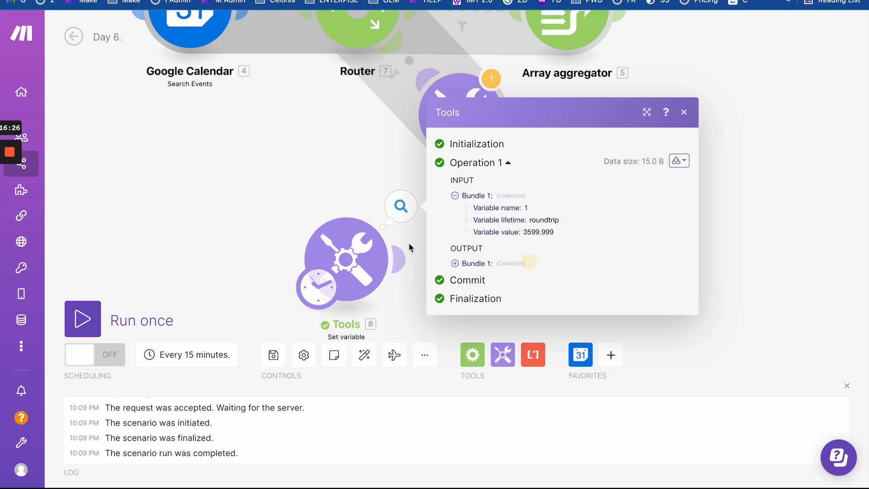
left_click(498, 264)
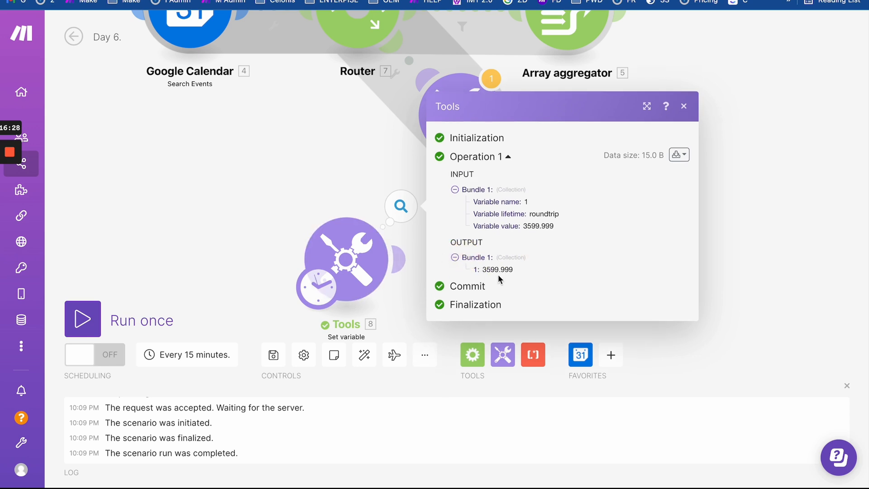
left_click_drag(483, 270, 528, 270)
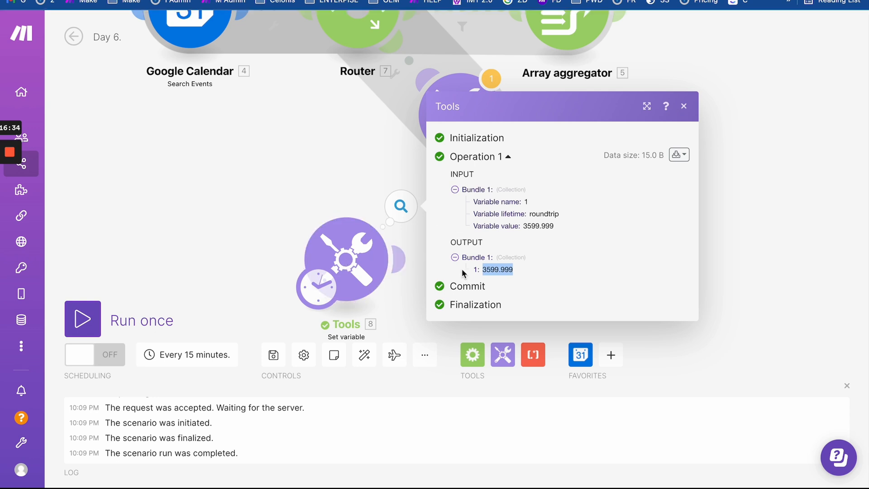
double_click(486, 269)
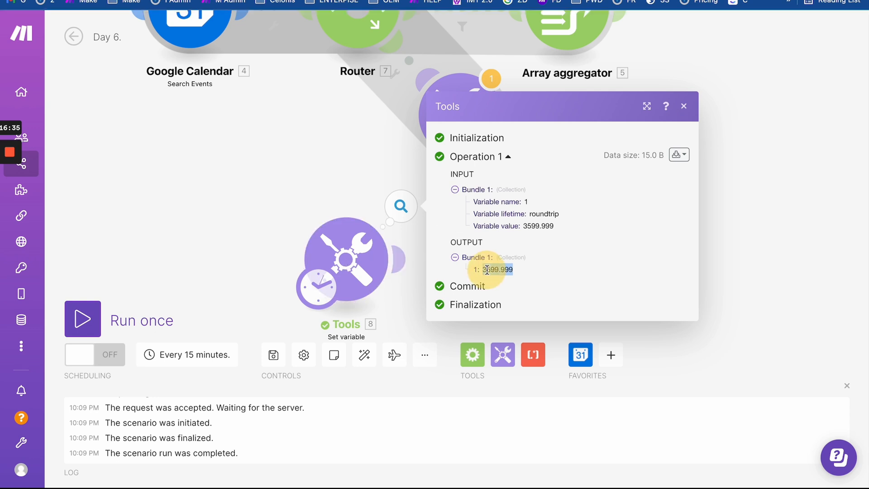
left_click(302, 181)
left_click(337, 207)
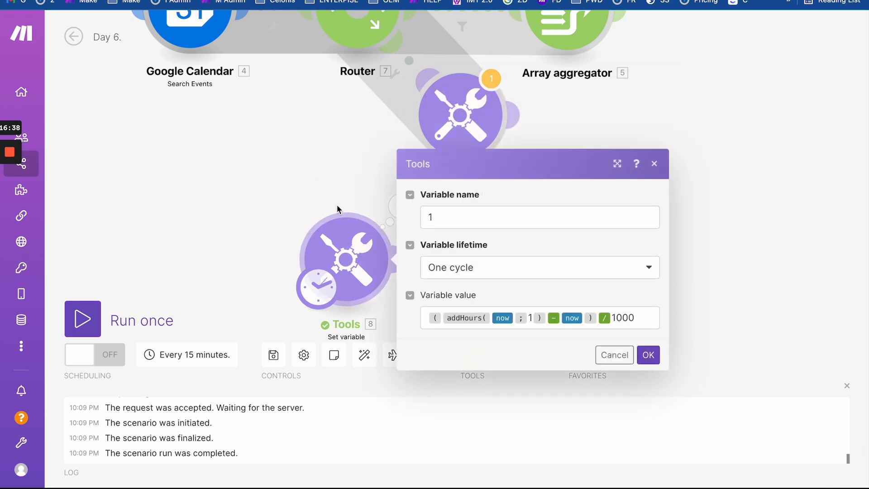
left_click(641, 317)
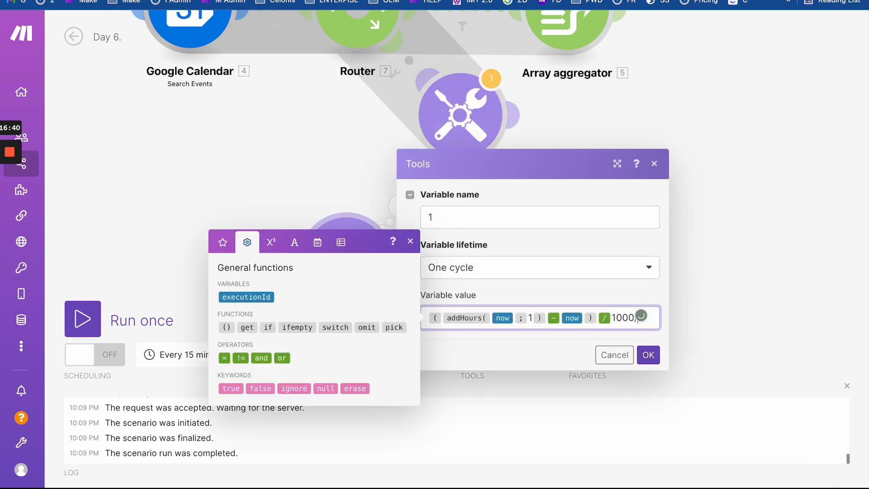
- Append '/ 60' to the variable value formula and run the scenario once
left_click(271, 243)
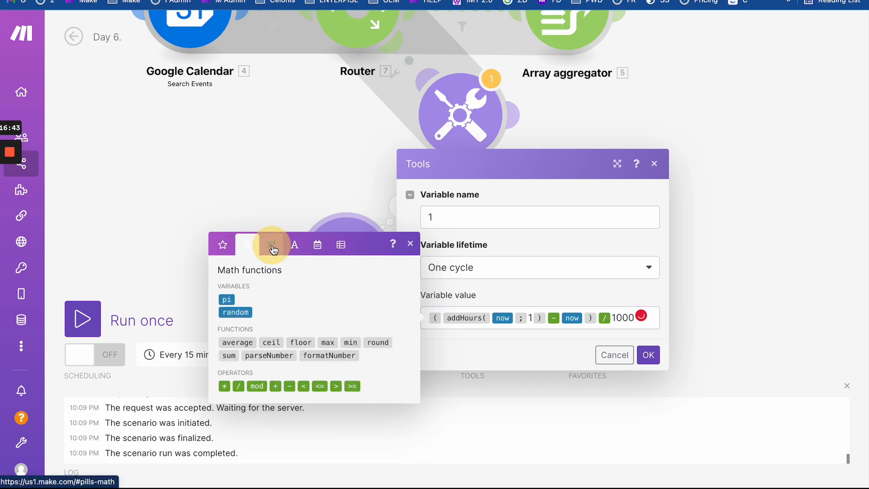
left_click(238, 386)
type("60")
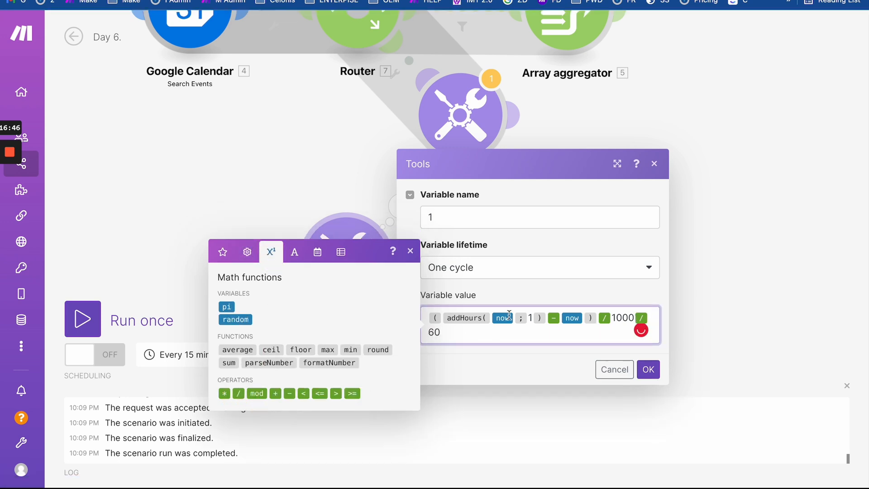
left_click(648, 369)
left_click(82, 318)
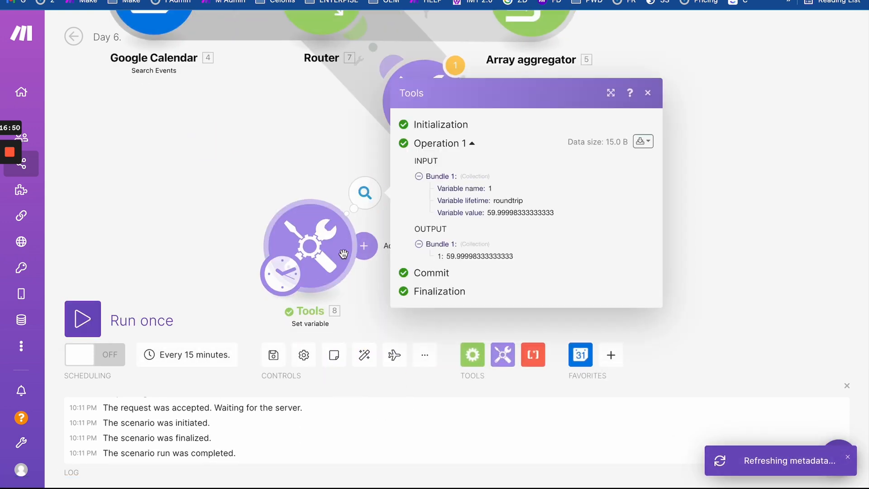
- Append a second '/ 60', rerun, and check the output 0.9999997222222222
left_click(312, 247)
left_click(440, 310)
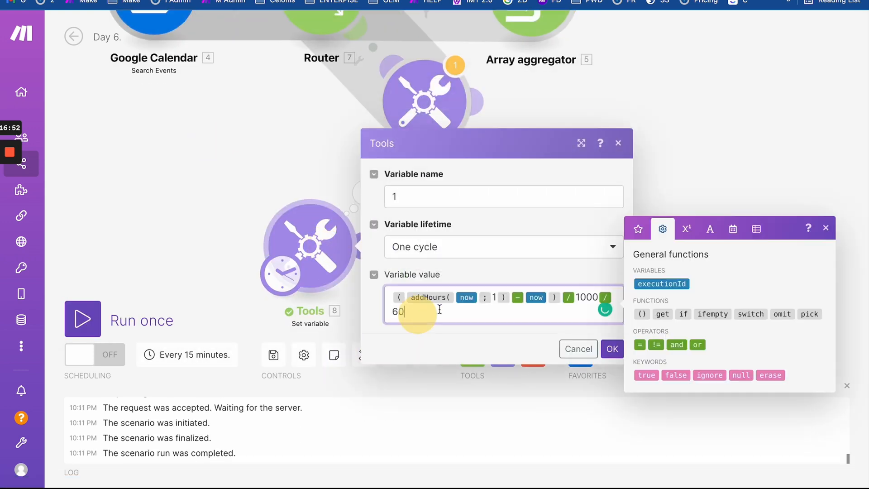
left_click(686, 229)
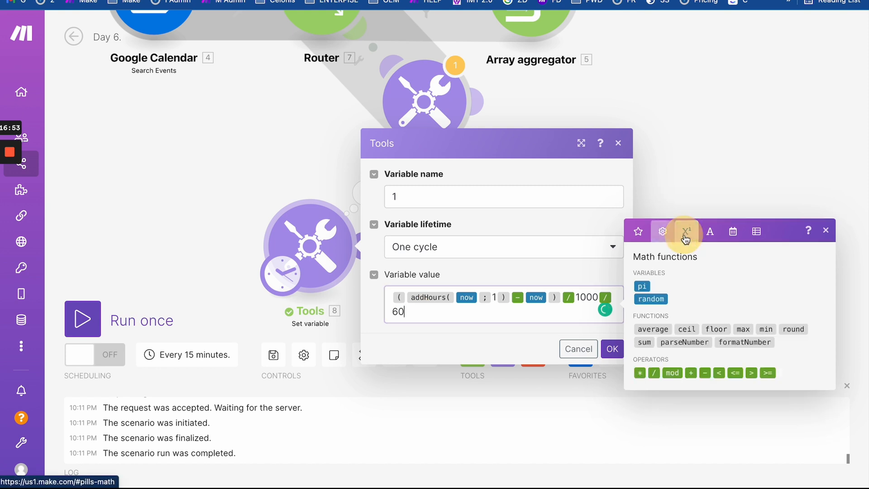
left_click(654, 373)
type("60")
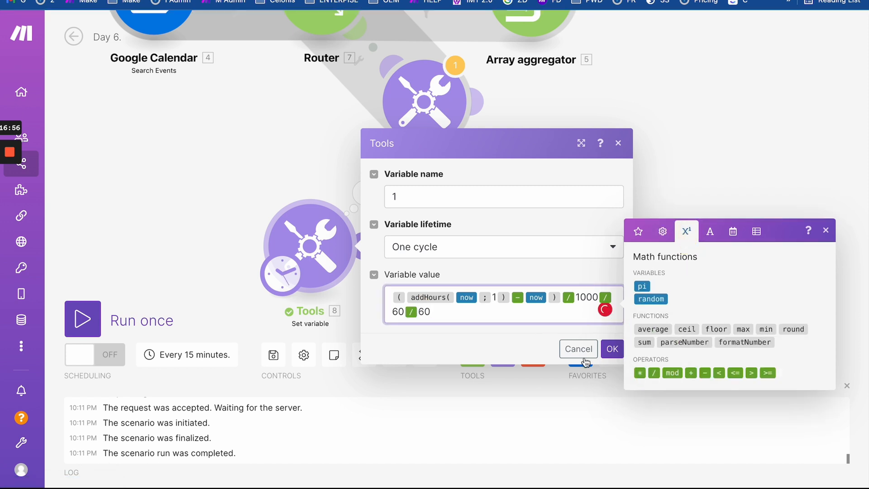
left_click(612, 348)
left_click(82, 318)
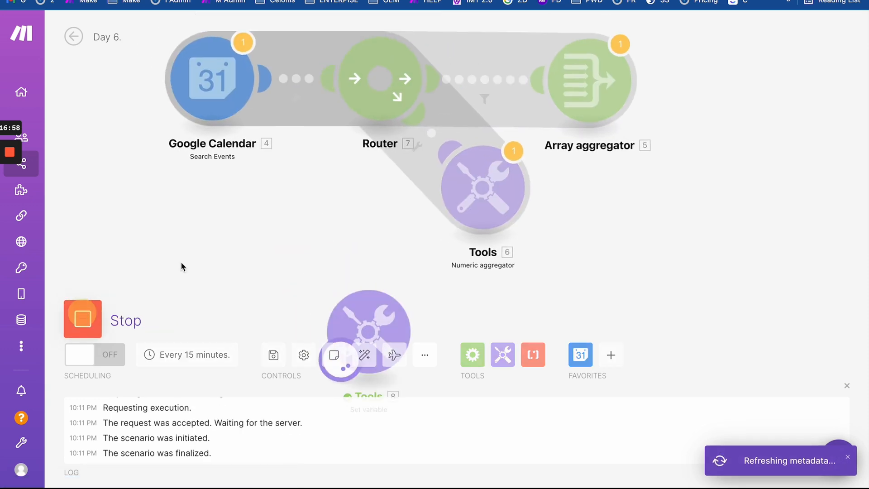
left_click(366, 199)
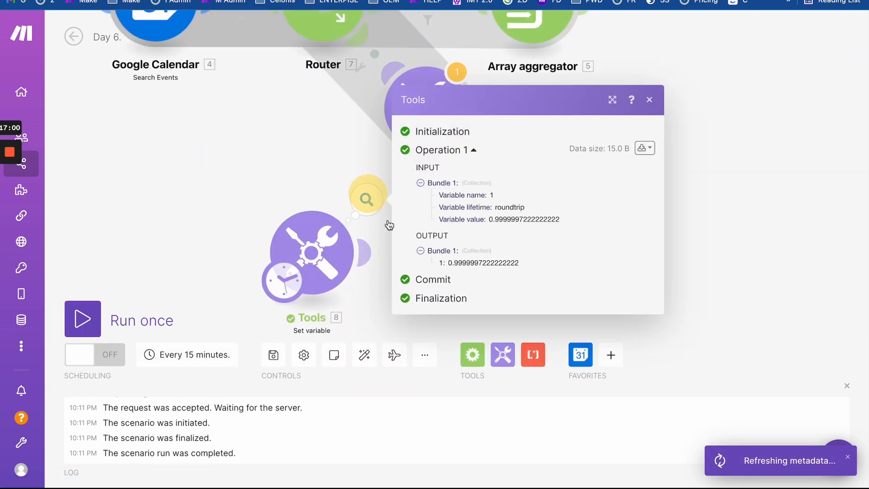
double_click(456, 264)
left_click(312, 254)
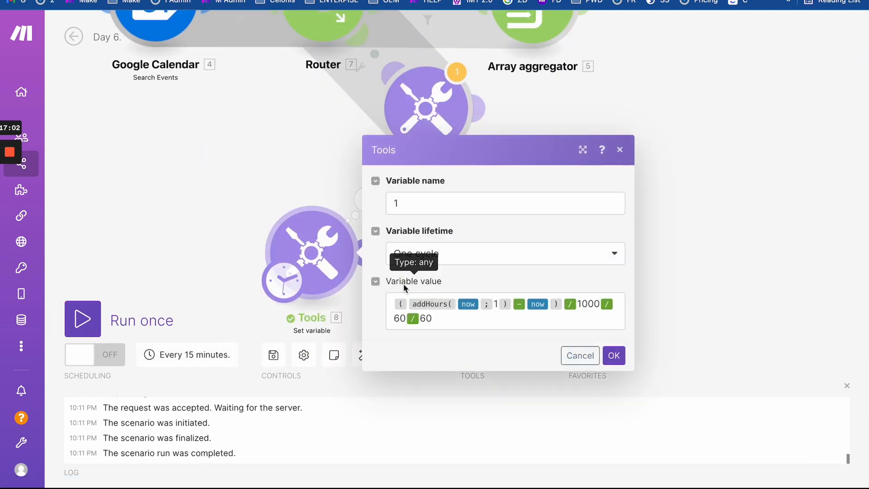
- Replace the first now inside addHours with the date 01-01-2022
left_click(480, 304)
key("BackSpace")
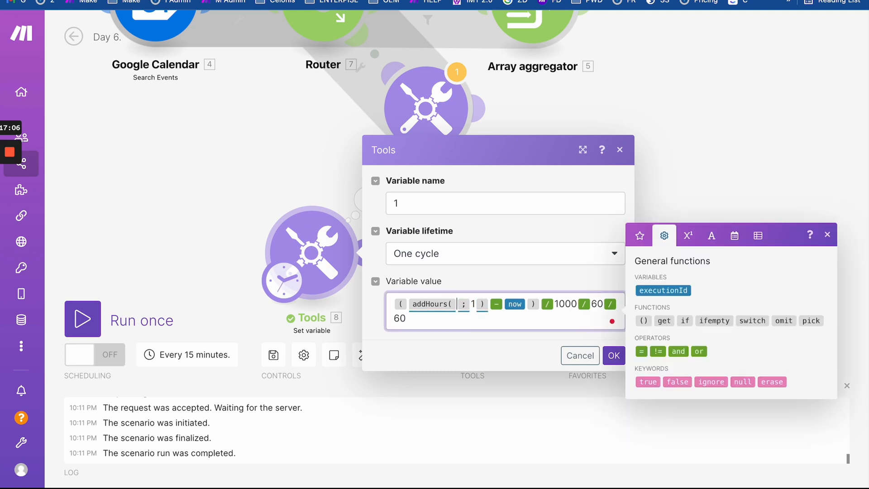
type("01")
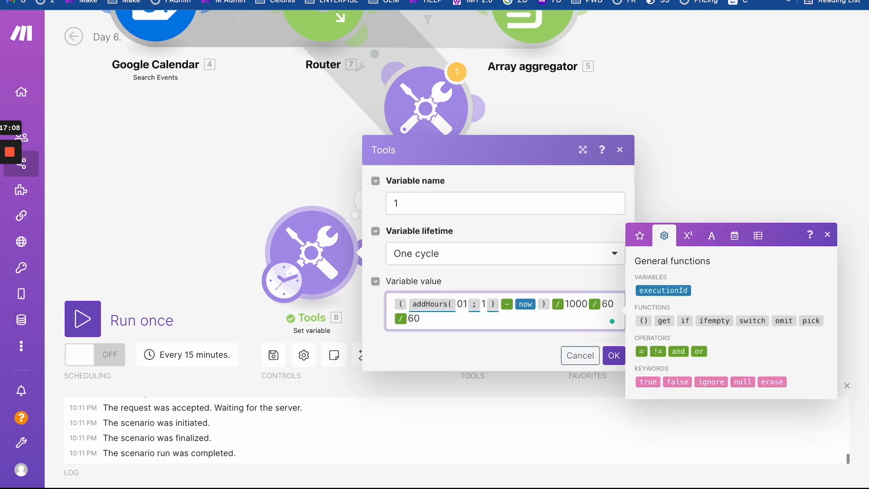
type("/")
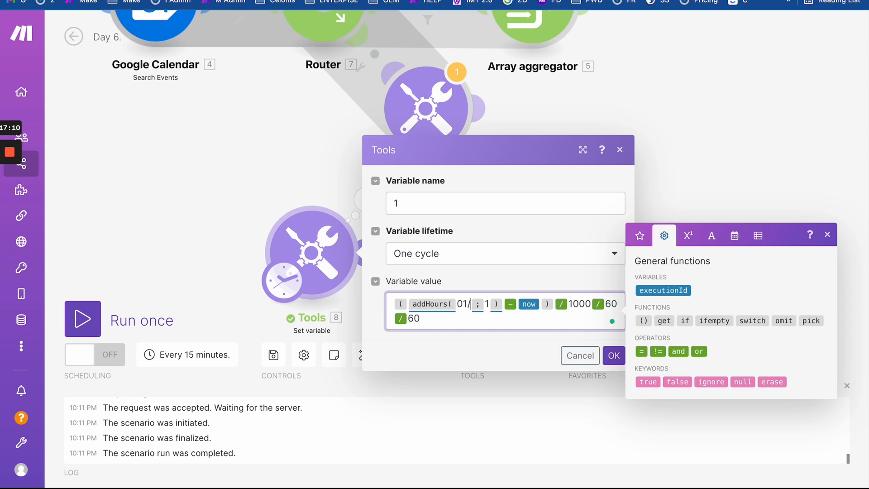
key("BackSpace")
type("-")
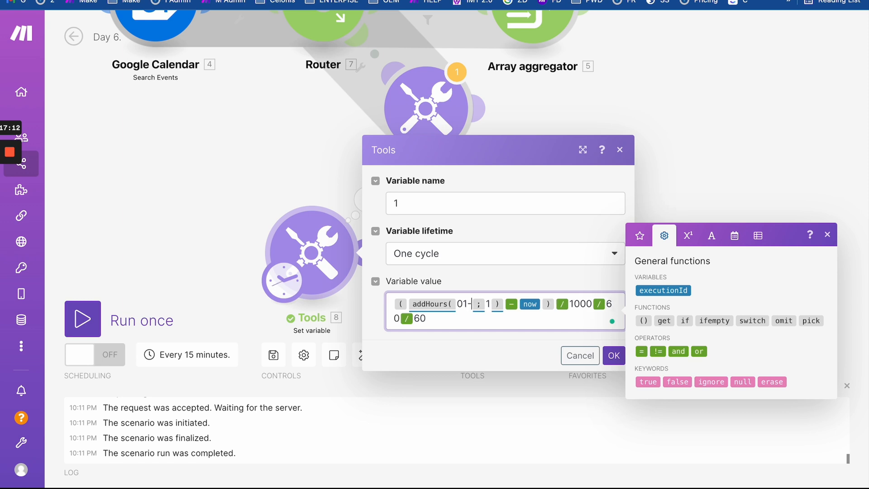
type("01")
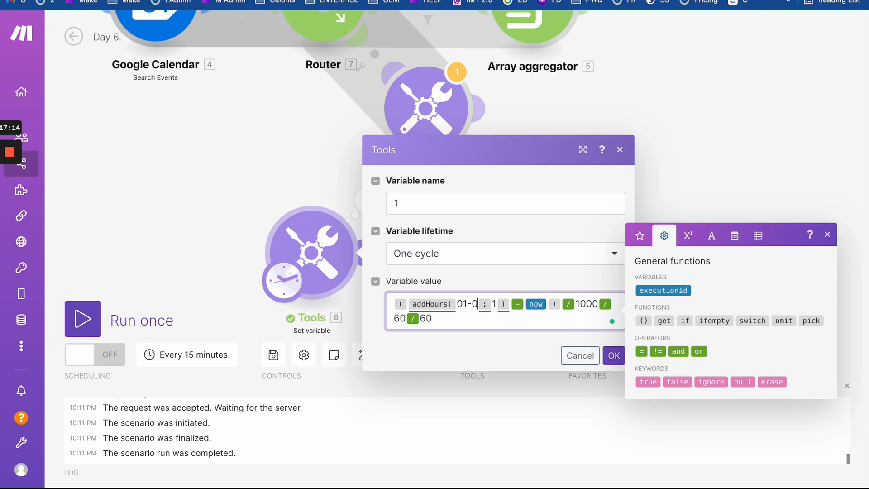
type("-2022")
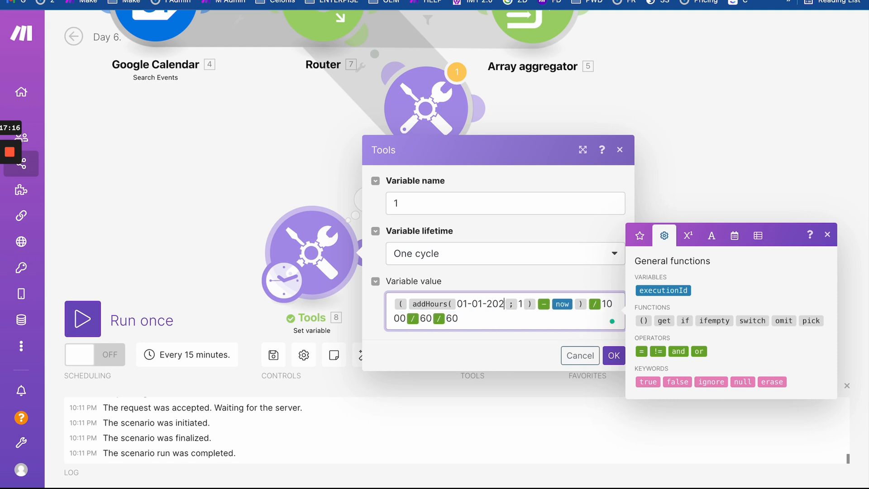
type(":")
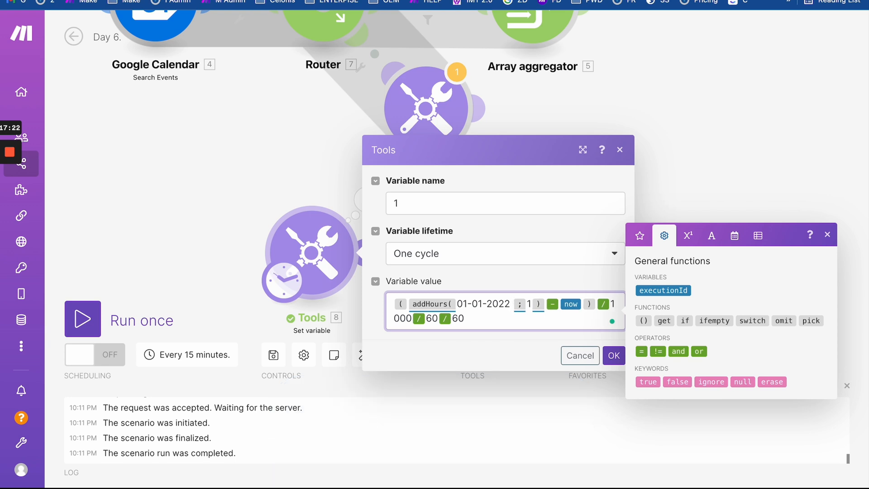
type("11")
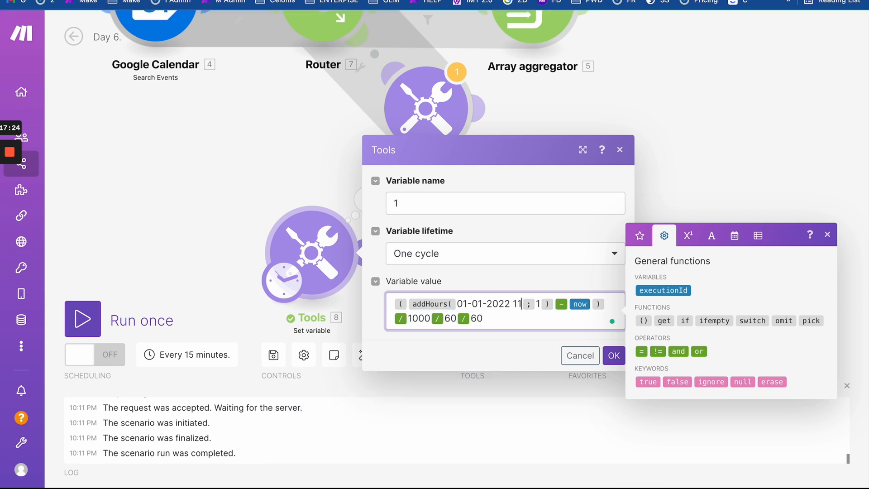
type(":00")
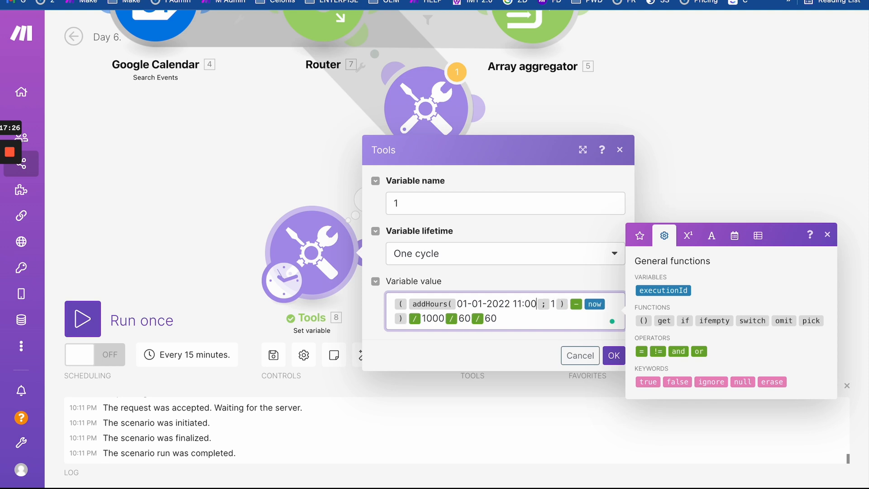
left_click_drag(537, 303, 511, 303)
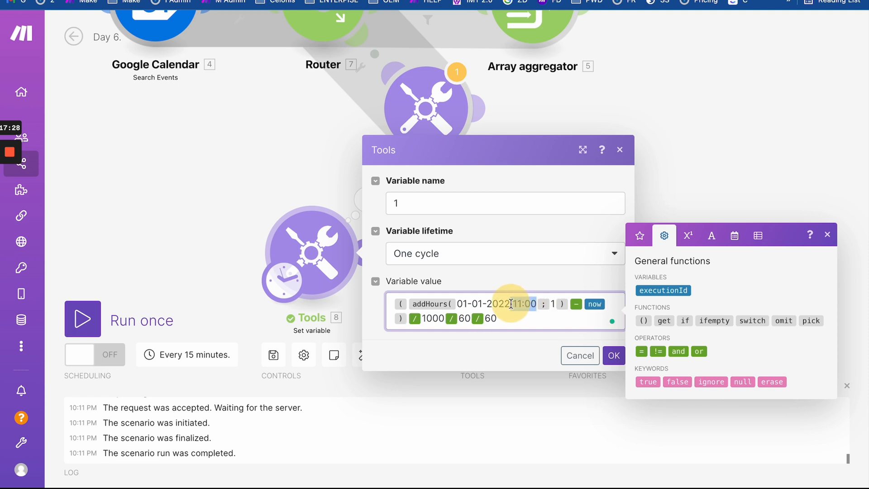
key("BackSpace")
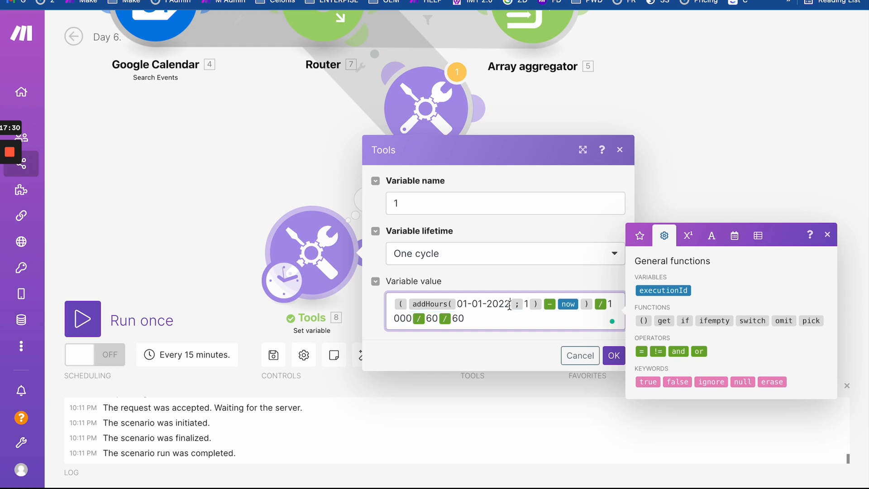
key("BackSpace")
type("3")
- Replace the second now with 01-01-2022, save, and run, getting an empty output
left_click_drag(510, 304, 456, 303)
key("super+c")
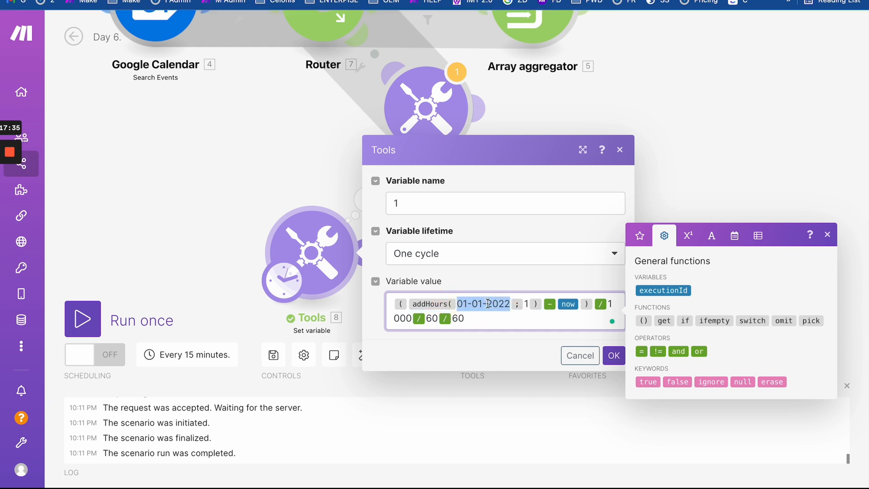
left_click(580, 308)
key("BackSpace")
key("super+v")
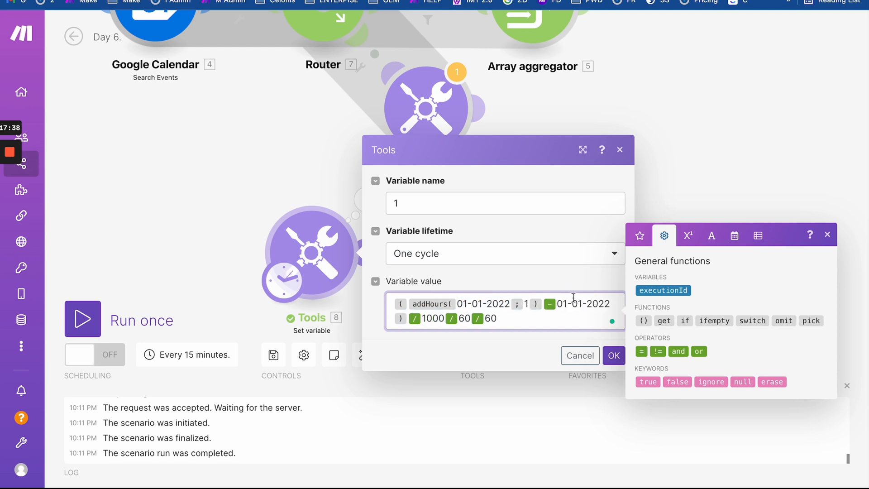
left_click(614, 355)
left_click(82, 319)
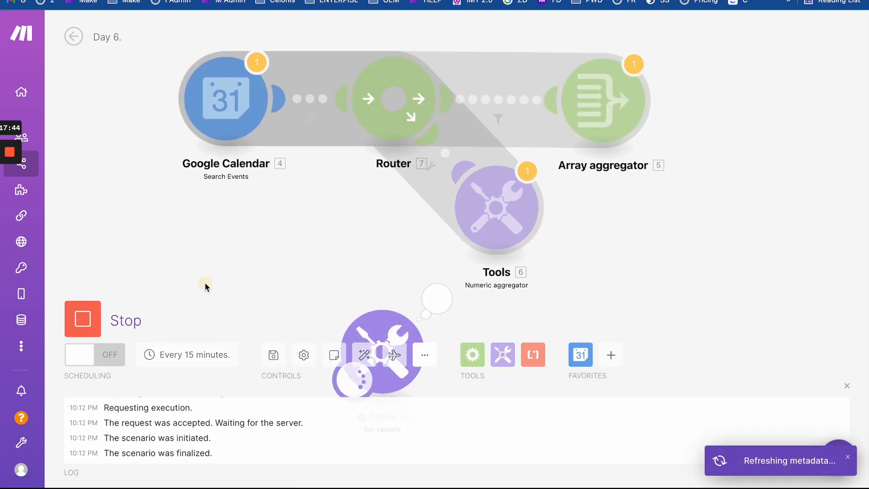
left_click(379, 200)
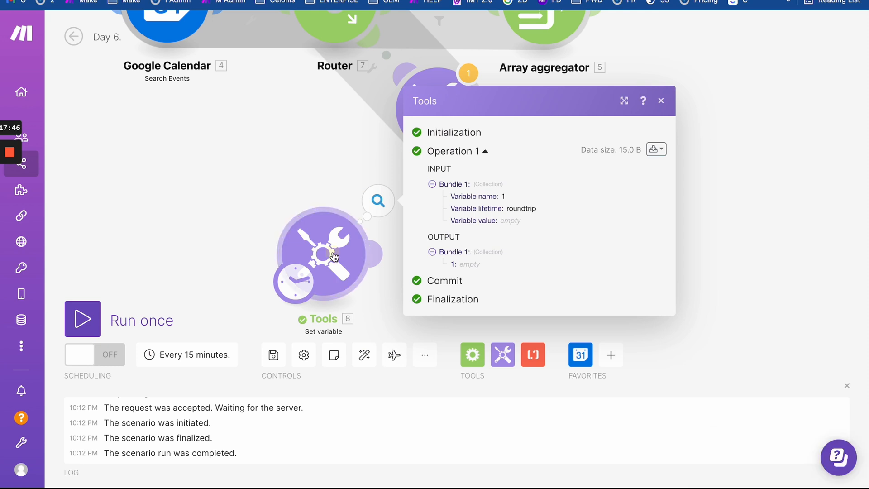
left_click(334, 256)
- Wrap the second 01-01-2022 in parseDate( ) in the variable value formula
left_click(570, 306)
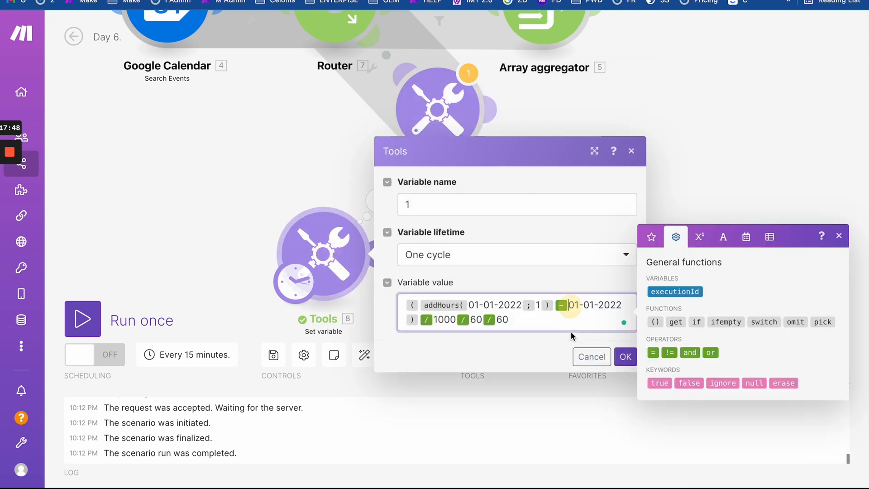
type("parse")
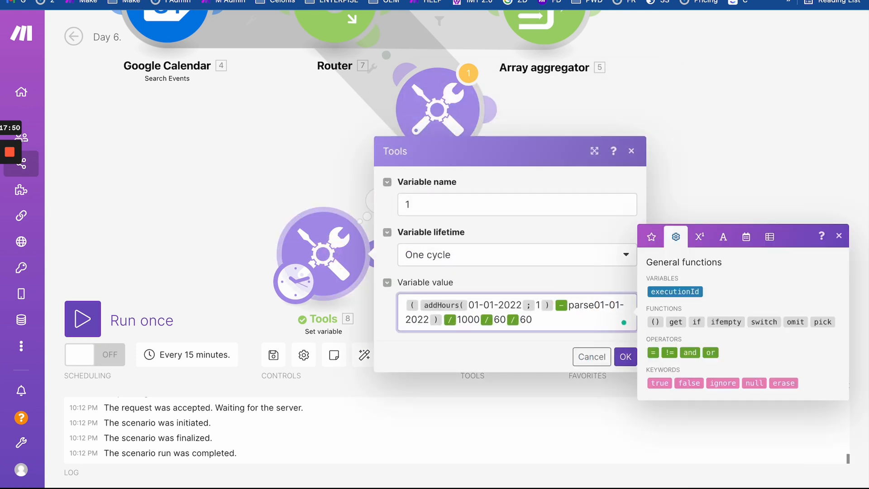
type("Date")
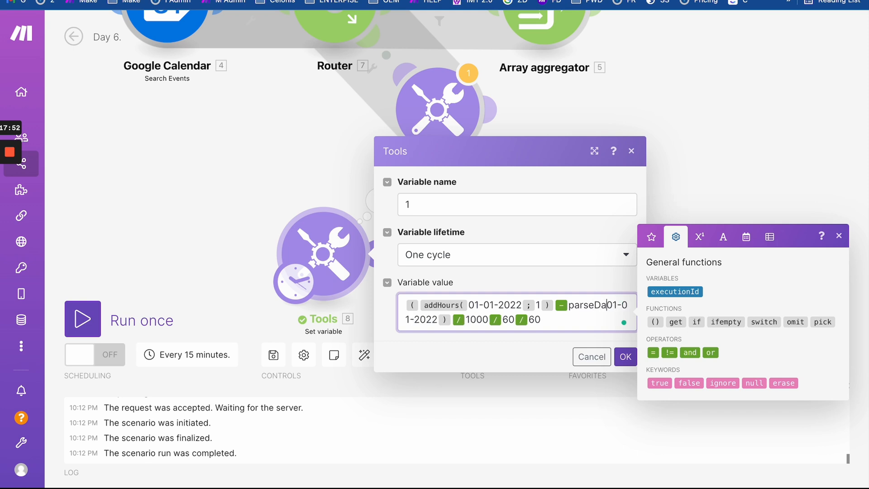
type("(")
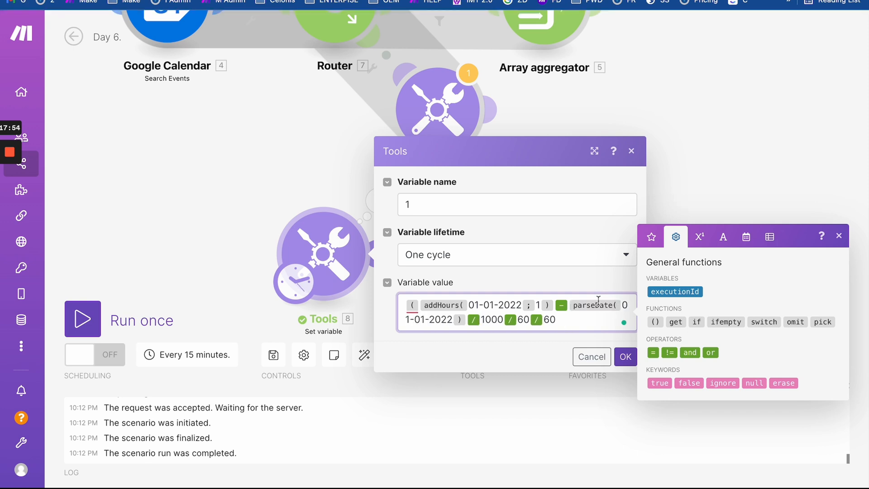
left_click(453, 320)
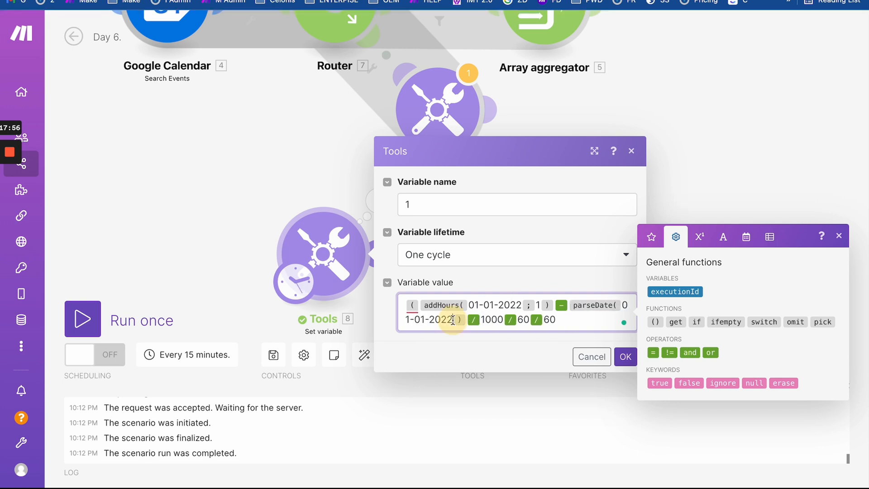
type(")")
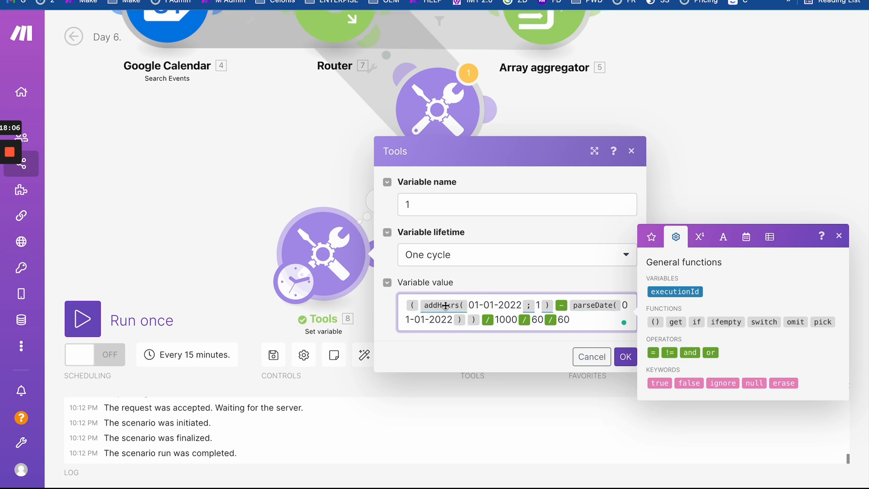
left_click_drag(470, 307, 523, 306)
key("ctrl+c")
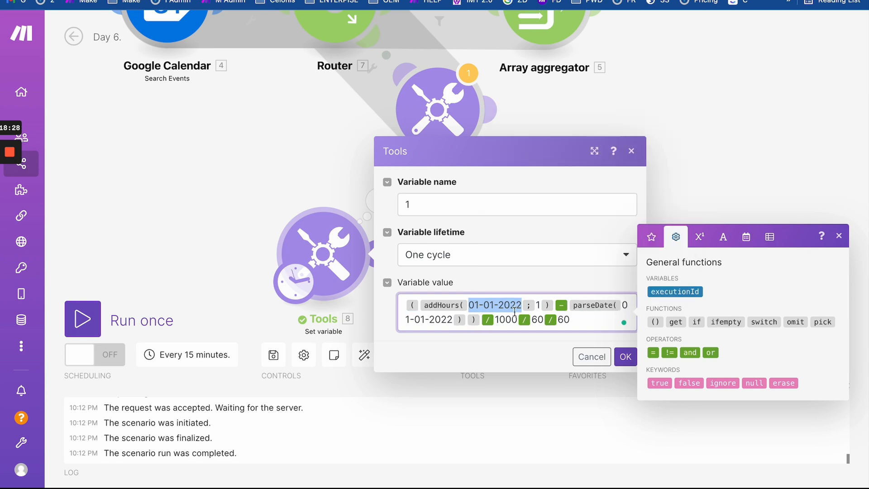
left_click(472, 307)
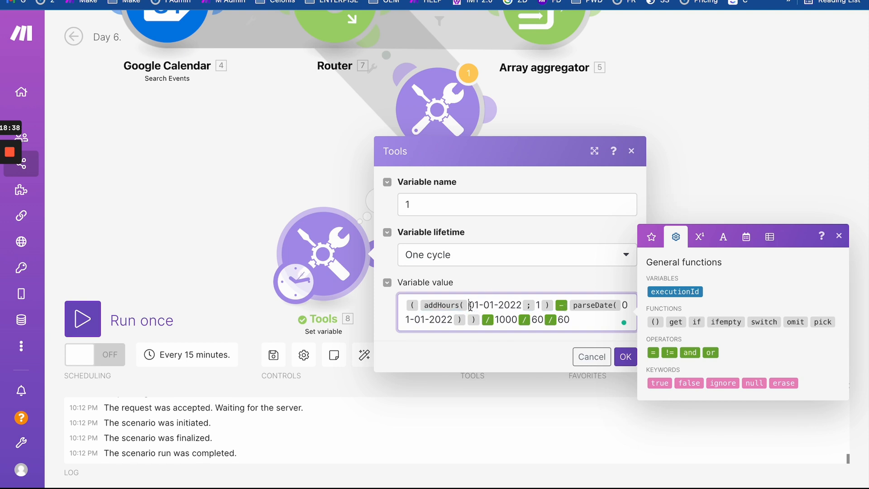
mouse_move(452, 305)
- Save the parseDate formula and run the scenario once to check its output
left_click(625, 356)
left_click(75, 325)
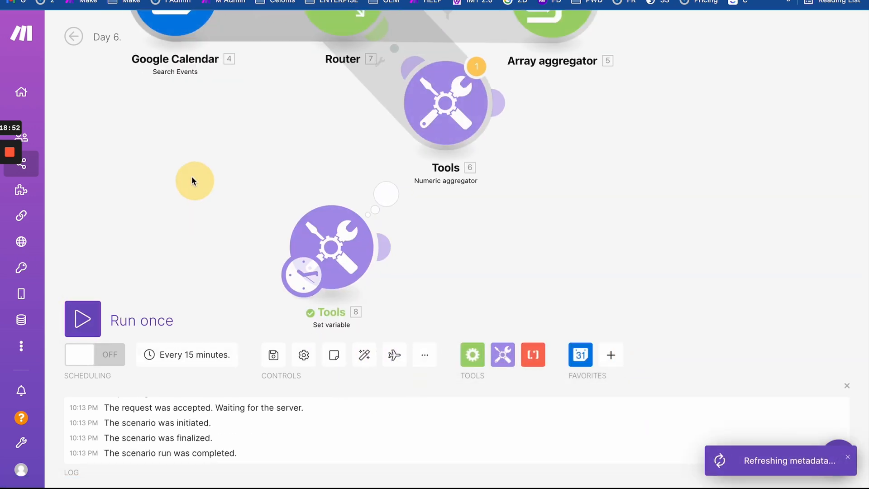
left_click(387, 195)
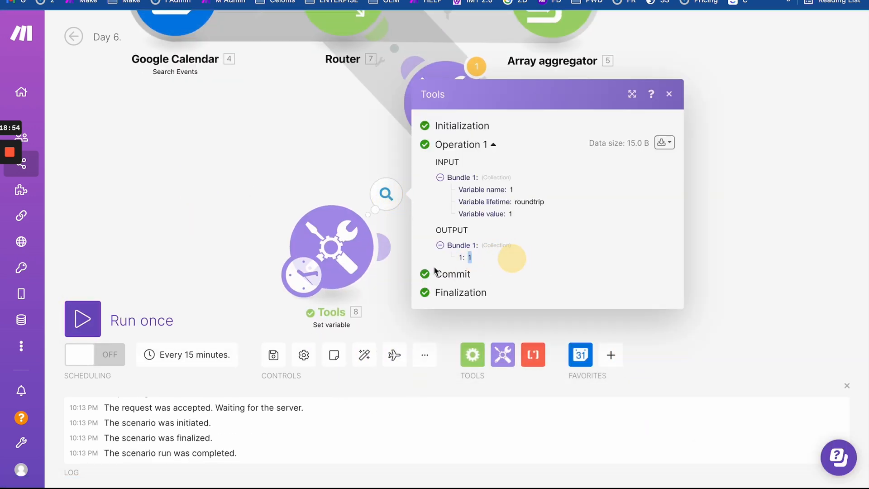
left_click(338, 260)
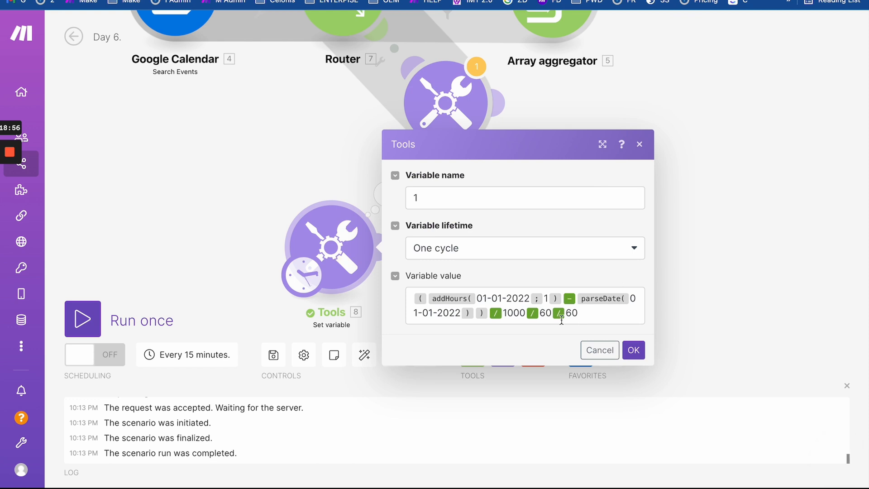
- Strip the /1000 and /60 divisions, rerun, and inspect the 3600000 output
left_click(562, 319)
key("BackSpace")
key("BackSpace")
key("BackSpace")
key("BackSpace")
key("BackSpace")
key("BackSpace")
key("BackSpace")
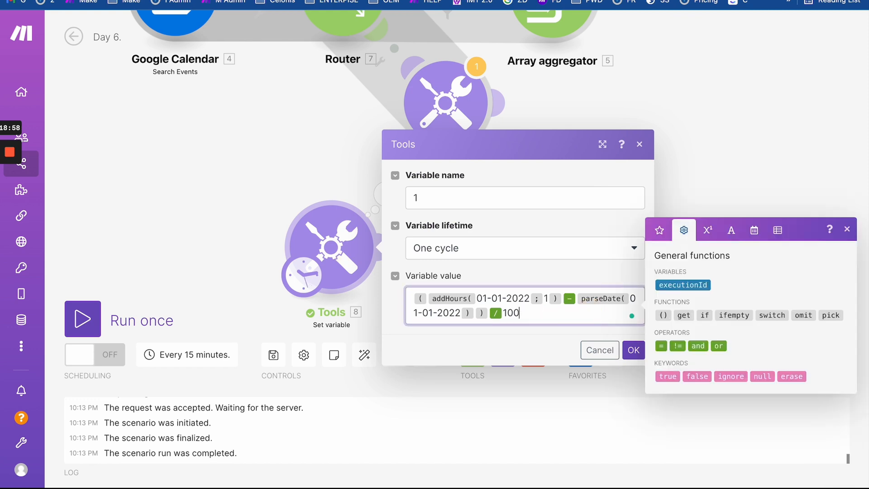
key("BackSpace")
key("BackSpace")
left_click(634, 350)
left_click(94, 323)
left_click_drag(230, 281, 192, 178)
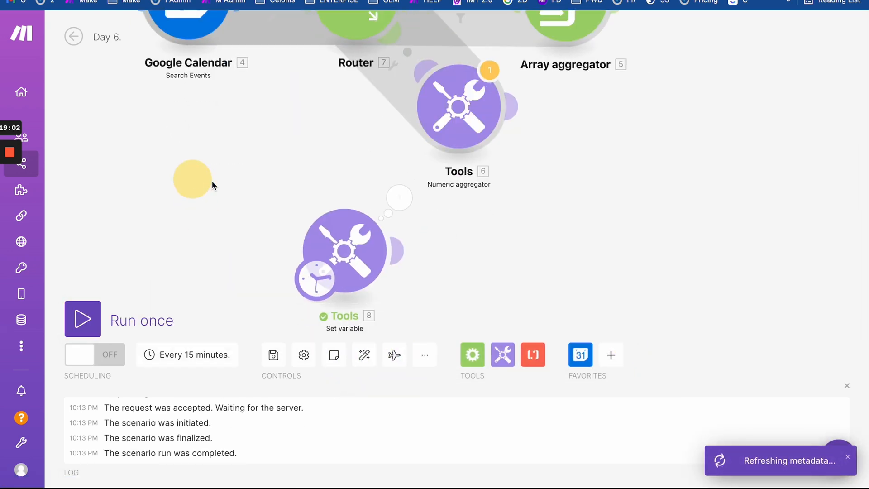
left_click(399, 198)
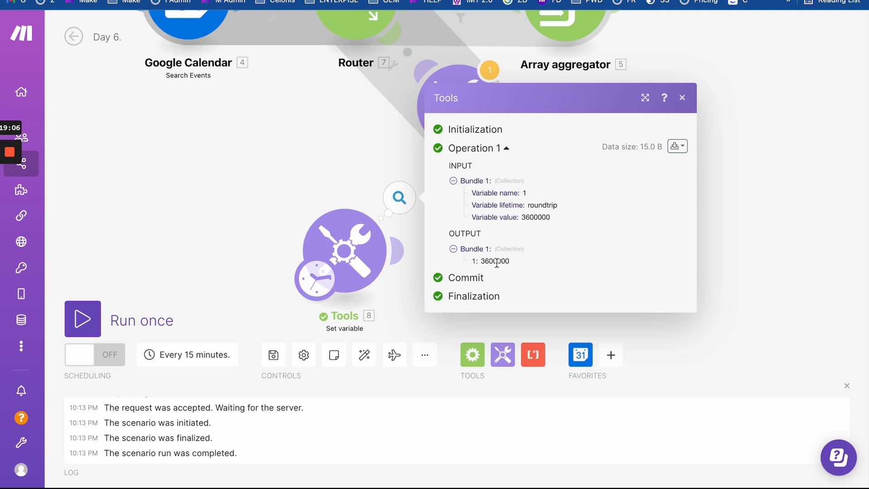
left_click_drag(497, 263, 486, 264)
left_click(519, 262)
left_click_drag(496, 262, 515, 262)
- Leave the variable formula unchanged, zoom out, and bring up the Set variable module's actions
left_click(339, 237)
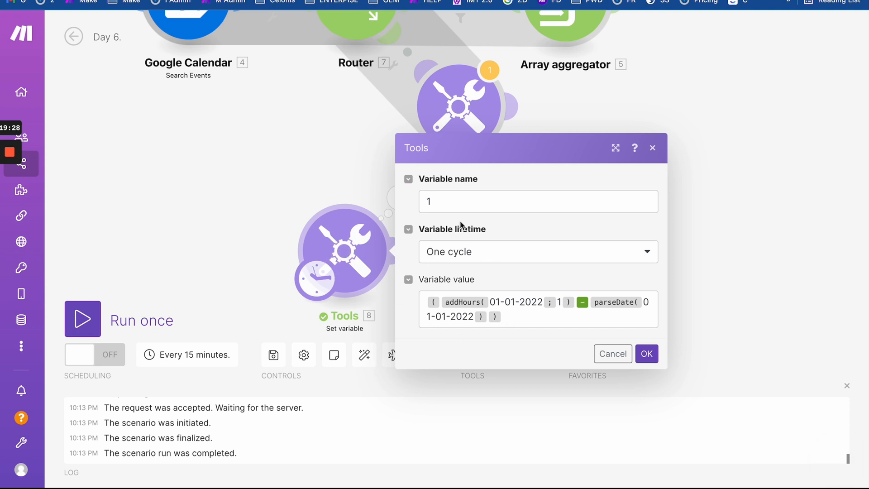
left_click_drag(501, 320, 369, 248)
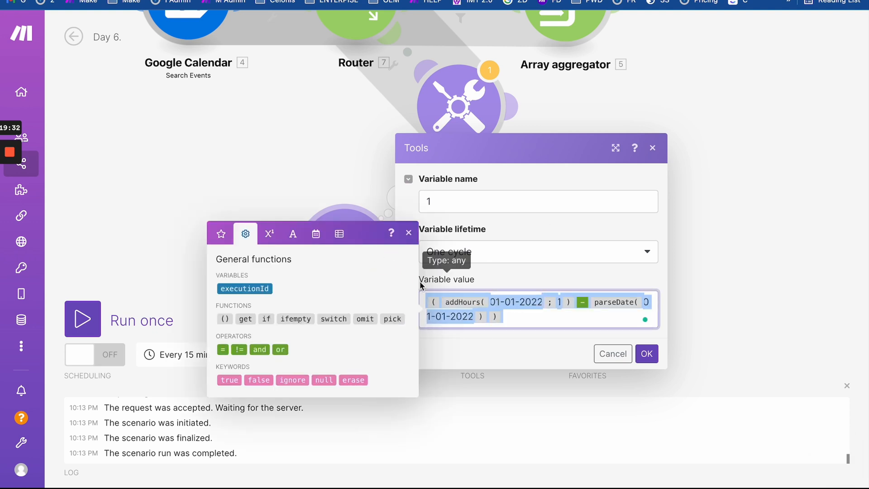
left_click(214, 196)
left_click_drag(214, 196, 313, 266)
scroll(327, 257, "down", 3)
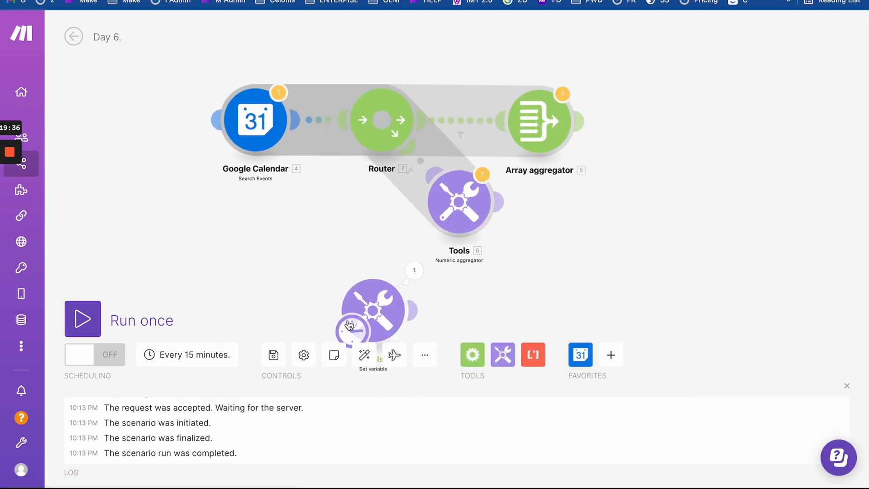
right_click(370, 297)
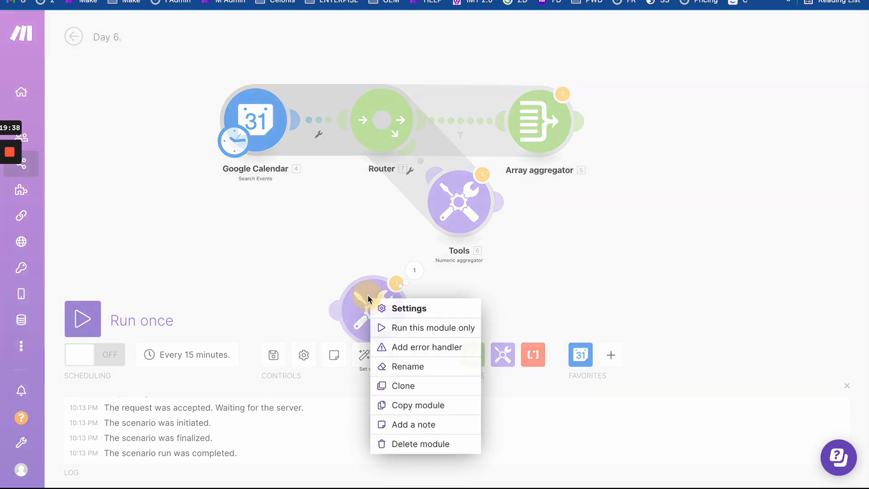
- Delete the Set variable module and restore the aggregator Value to End − Start
left_click(426, 445)
left_click(458, 210)
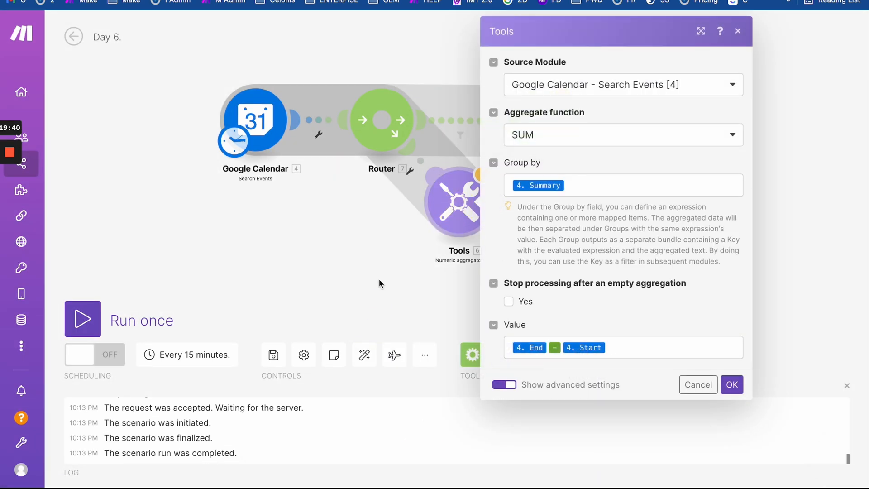
left_click_drag(359, 274, 248, 243)
left_click_drag(339, 183, 348, 226)
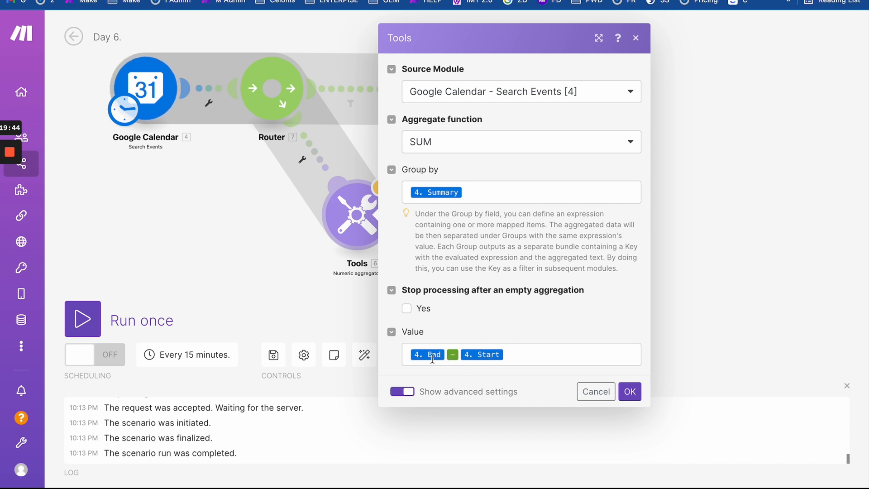
left_click(546, 361)
key("ctrl+v")
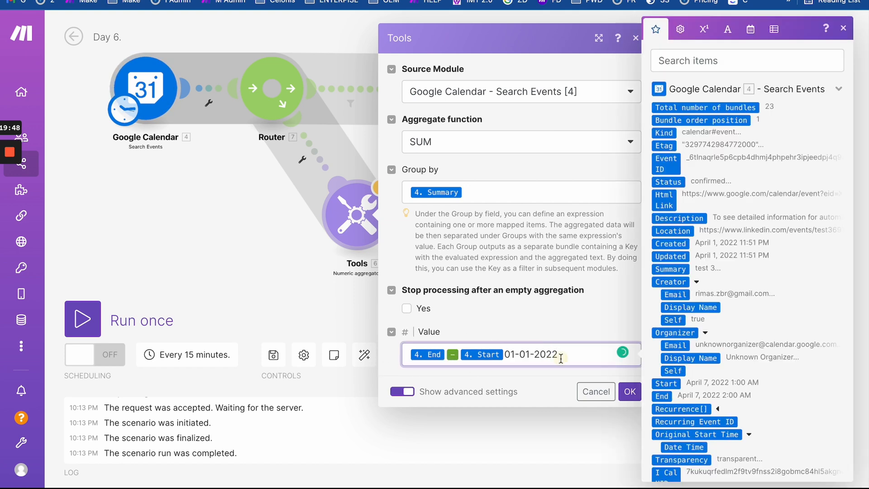
key("BackSpace")
key("BackSpace")
key("BackSpace")
key("BackSpace")
key("BackSpace")
key("BackSpace")
key("BackSpace")
key("BackSpace")
key("BackSpace")
key("BackSpace")
key("BackSpace")
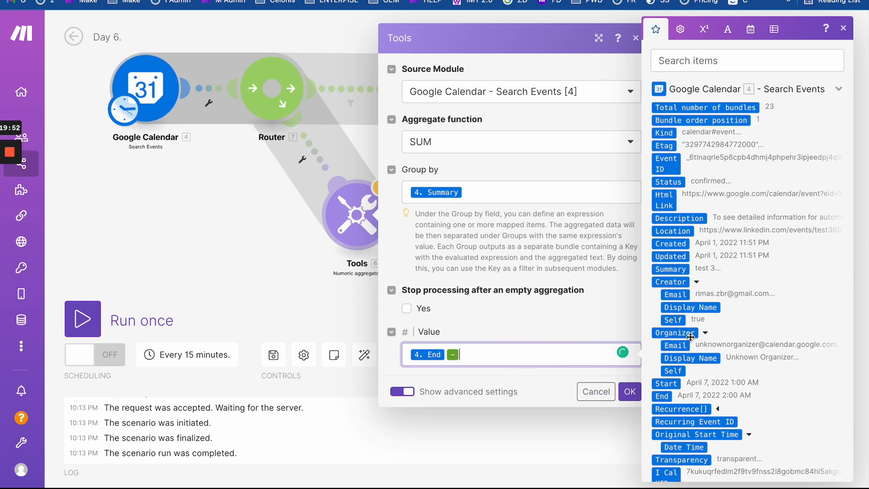
left_click(674, 384)
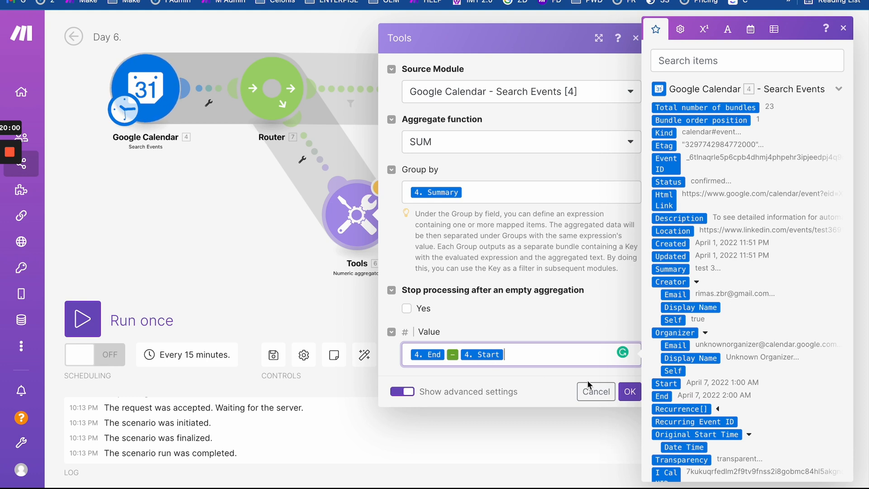
- Wrap End − Start in parentheses in the aggregator's Value
left_click(679, 36)
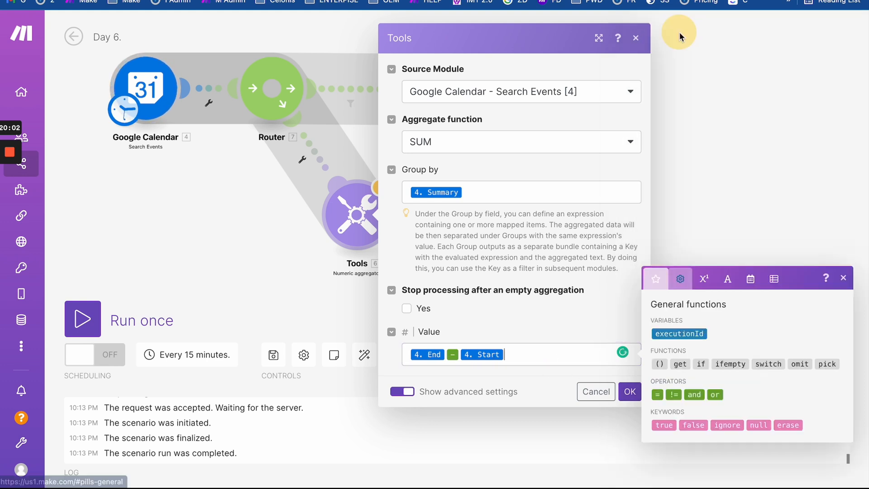
left_click(661, 364)
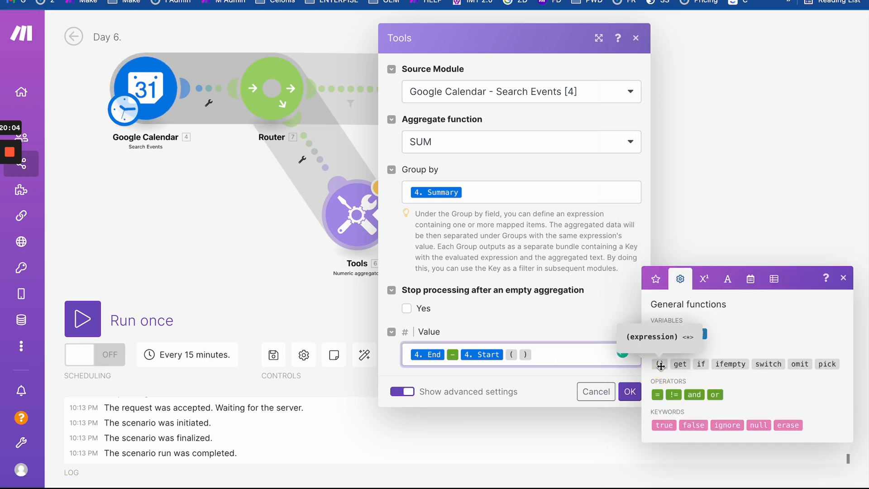
left_click(520, 355)
key("BackSpace")
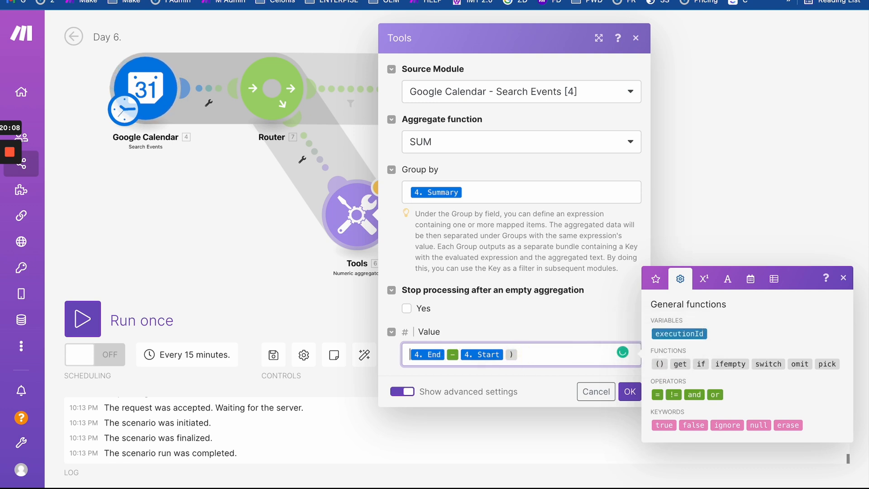
left_click(659, 364)
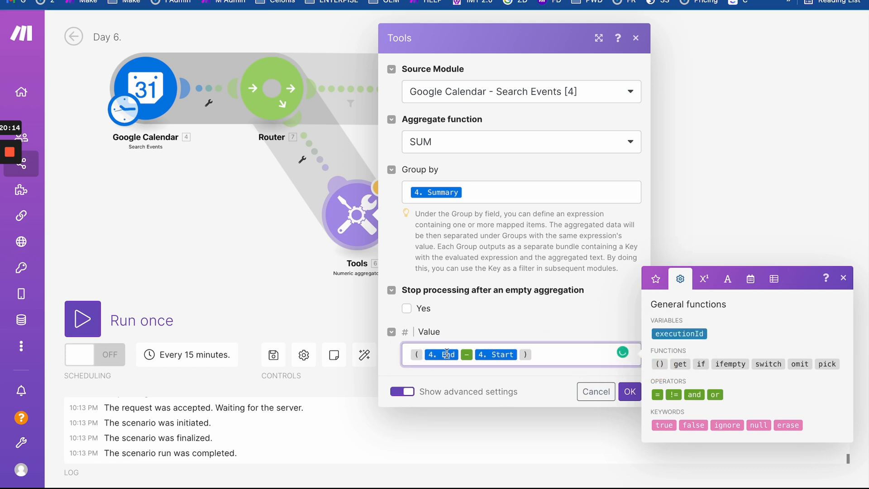
- Divide the parenthesised difference by 1000 and then by 60 twice
left_click(701, 285)
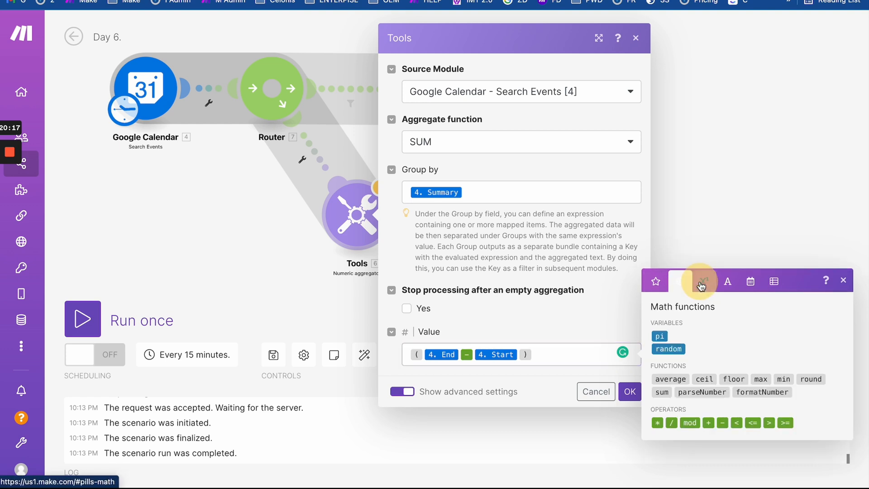
left_click(671, 423)
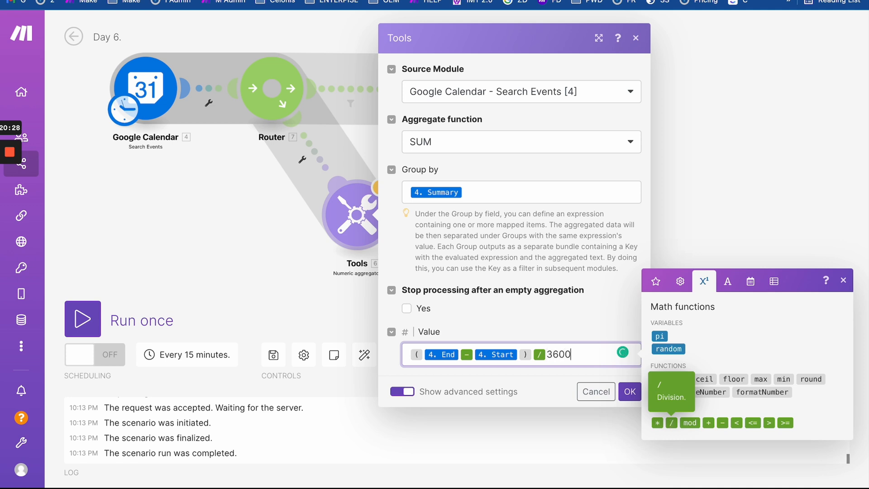
key("BackSpace")
key("BackSpace")
left_click(672, 423)
type("1000")
left_click(671, 422)
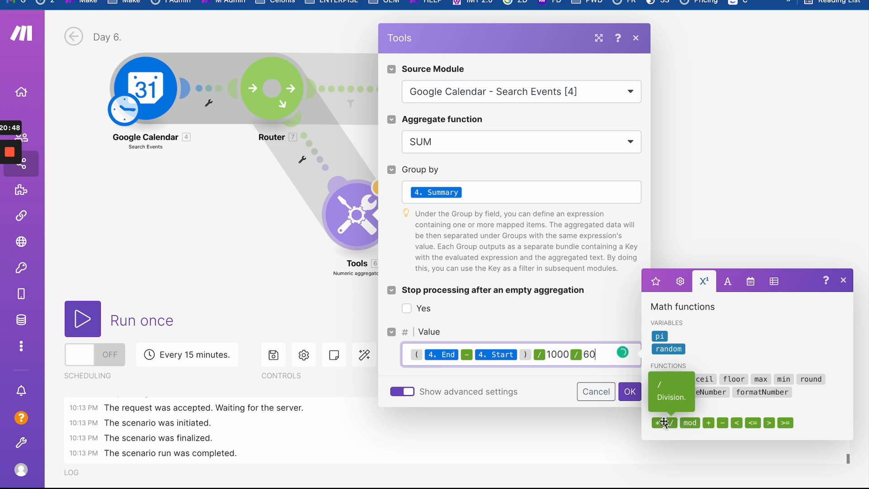
type("60")
left_click(667, 422)
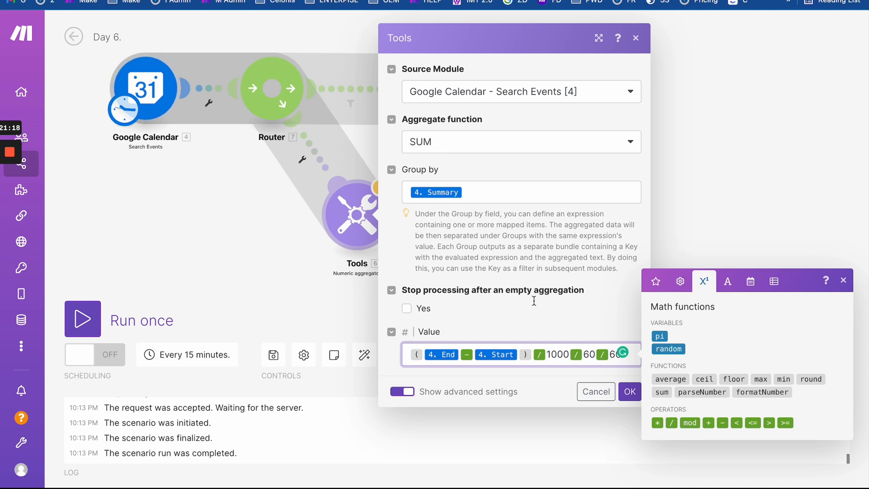
- Save the Numeric aggregator settings
left_click(630, 392)
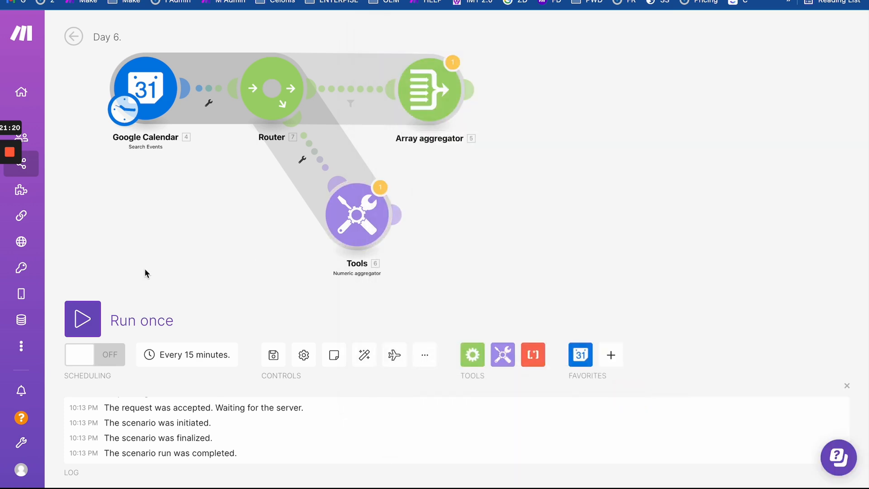
left_click(346, 91)
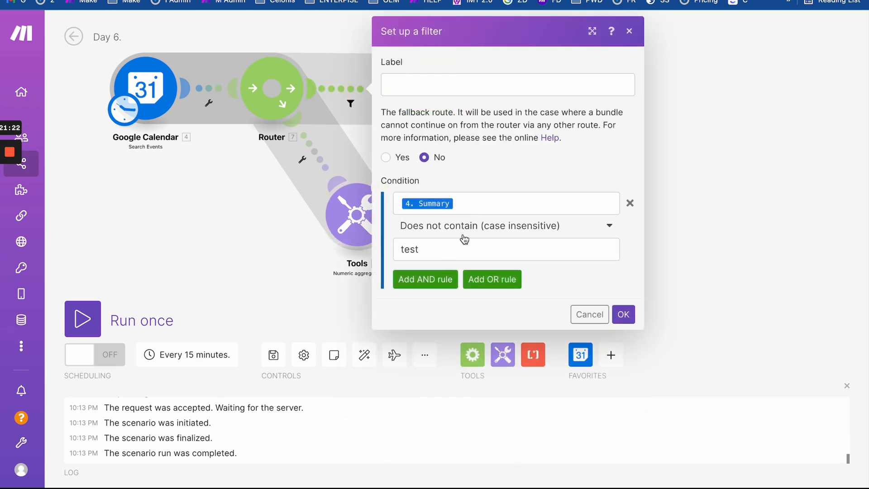
left_click(473, 211)
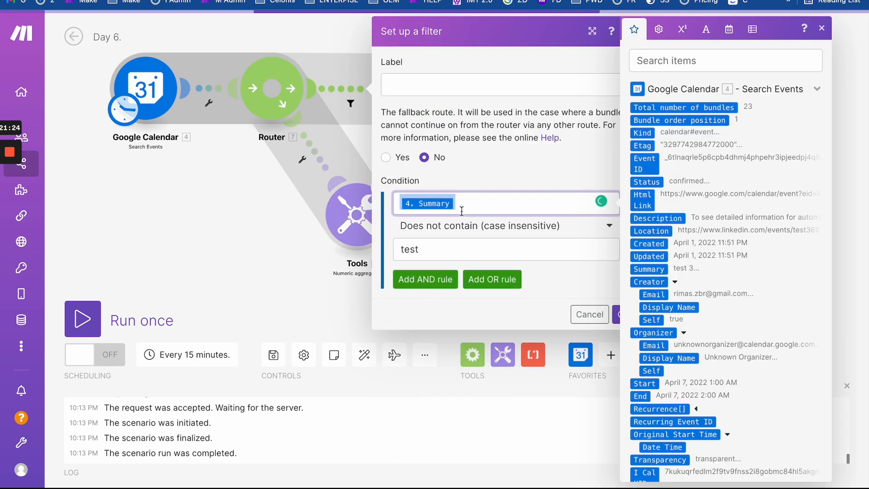
- Filter the Tools route to Summary does not contain 'test' (case insensitive)
left_click(315, 148)
left_click(397, 204)
type("4. Summary")
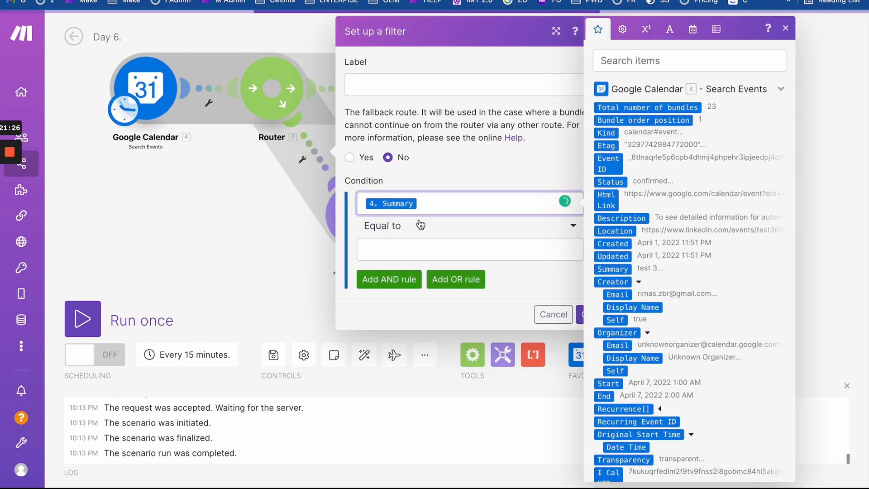
left_click(381, 228)
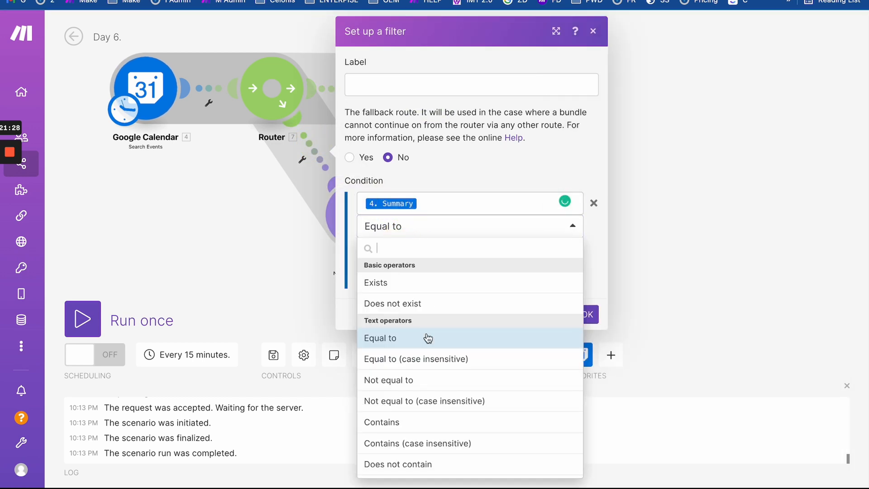
scroll(437, 415, "down", 3)
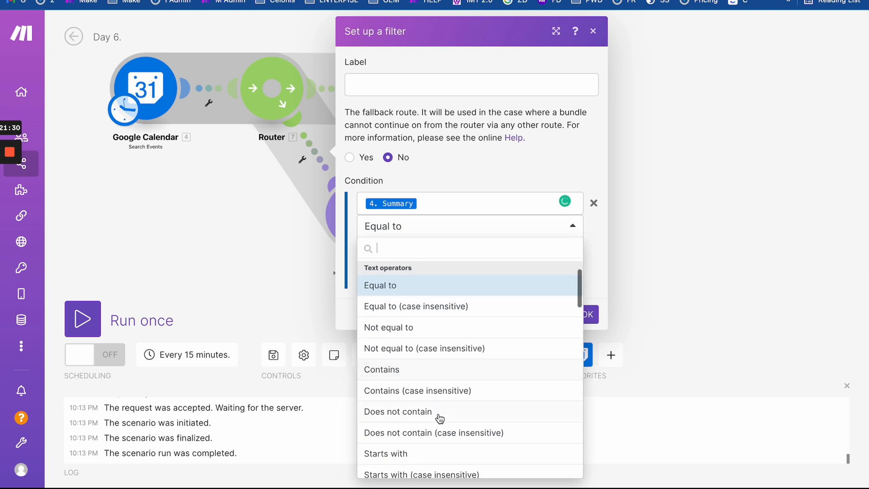
left_click(438, 430)
left_click(396, 249)
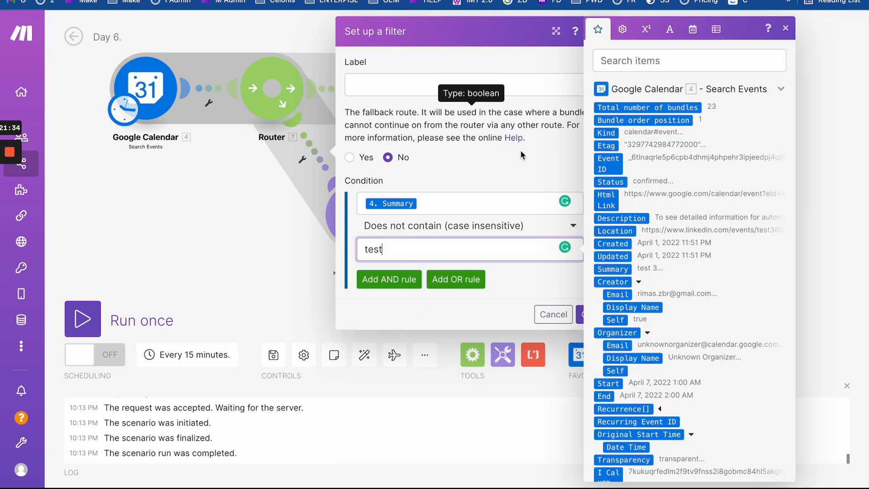
type("test")
left_click(539, 179)
left_click(588, 314)
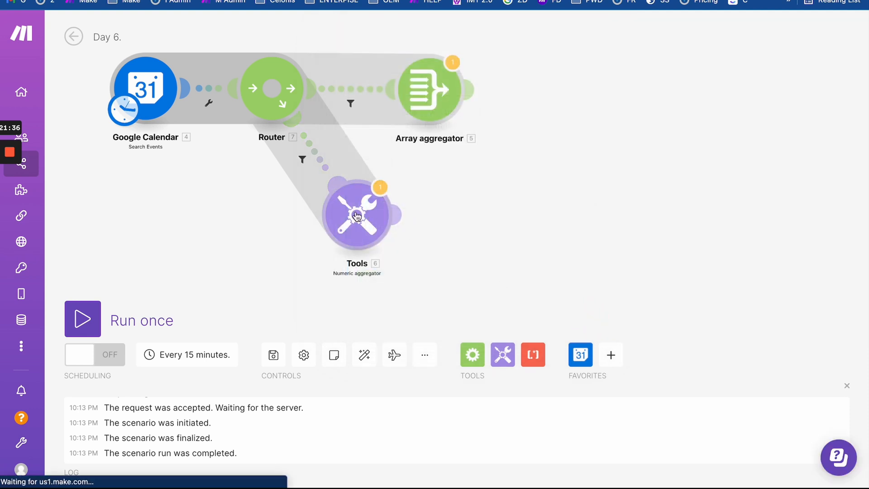
- Run the scenario, check the hour totals 9, 8.75 and 6.25, then switch to Google Calendar
left_click(82, 319)
left_click(378, 396)
scroll(259, 200, "up", 5)
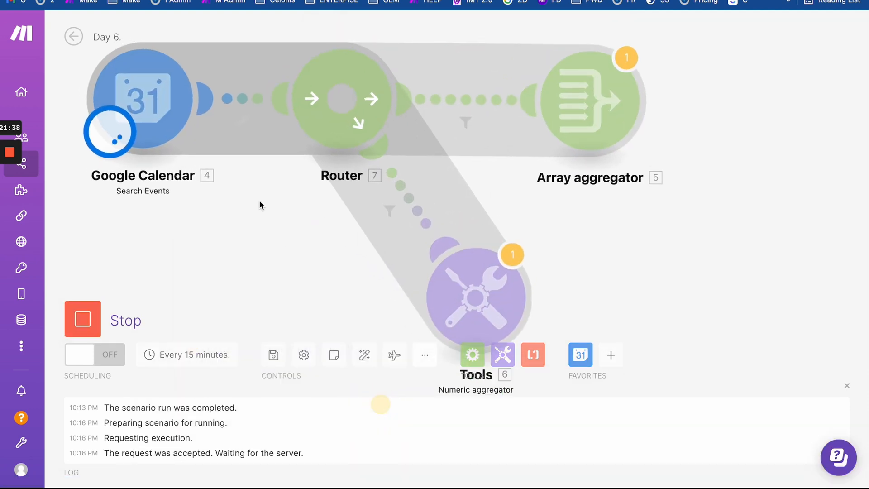
left_click_drag(279, 259, 199, 127)
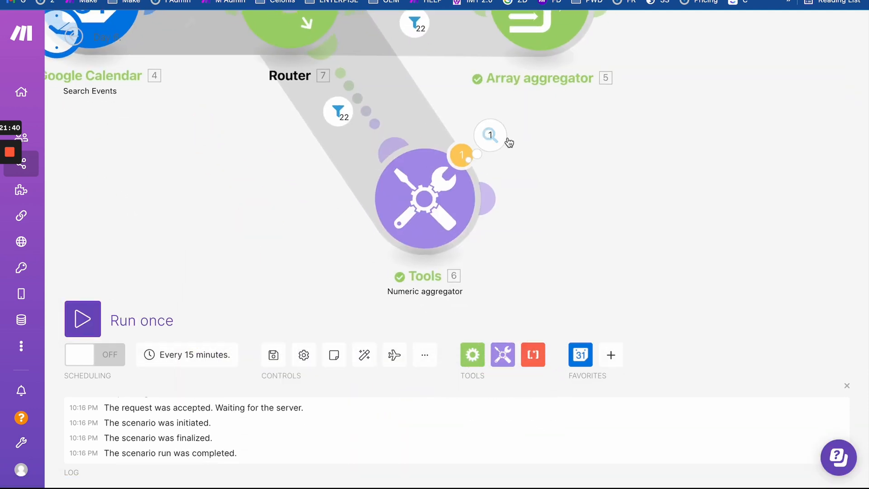
left_click(490, 135)
scroll(602, 275, "down", 8)
scroll(623, 139, "up", 4)
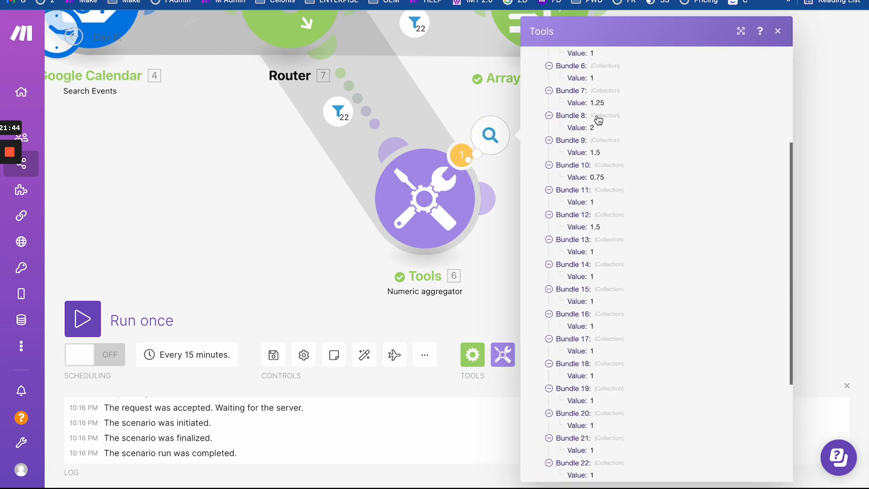
scroll(590, 186, "down", 4)
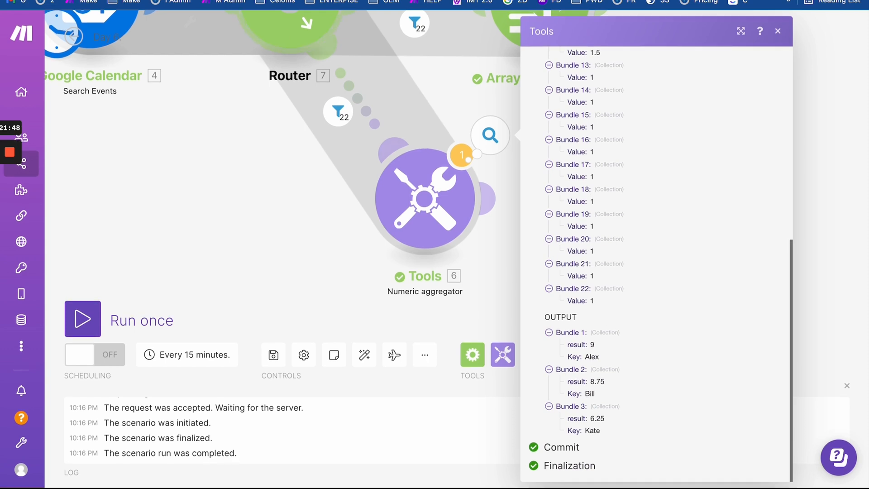
key("ctrl+Tab")
scroll(260, 228, "up", 7)
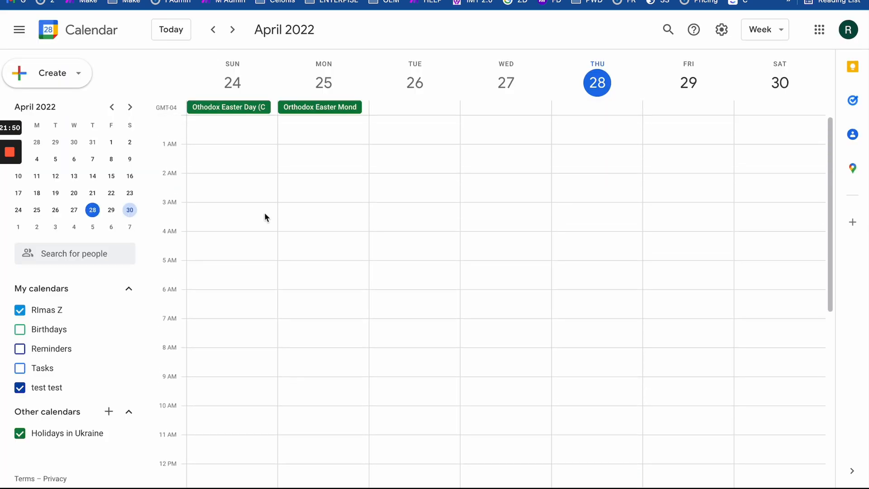
- Go back to the April 10–16 week, view the Thursday 3:00–4:30pm event, and return to Make
left_click(213, 29)
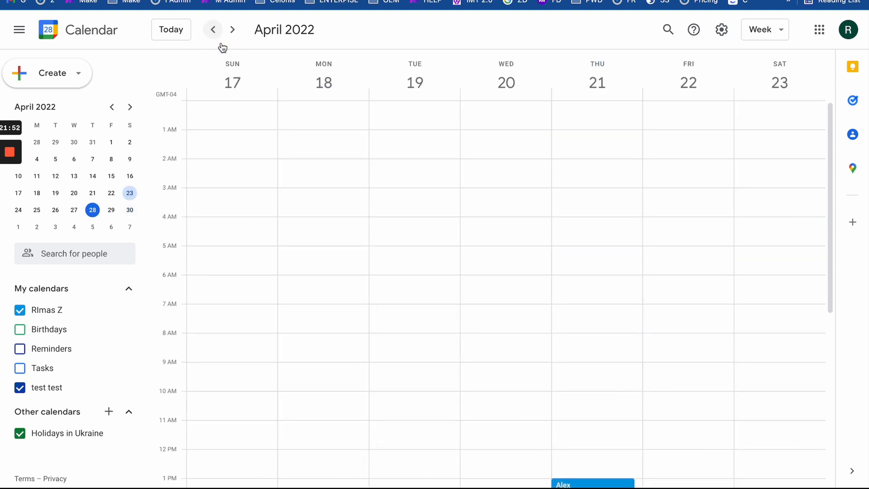
scroll(303, 301, "down", 4)
scroll(303, 300, "down", 3)
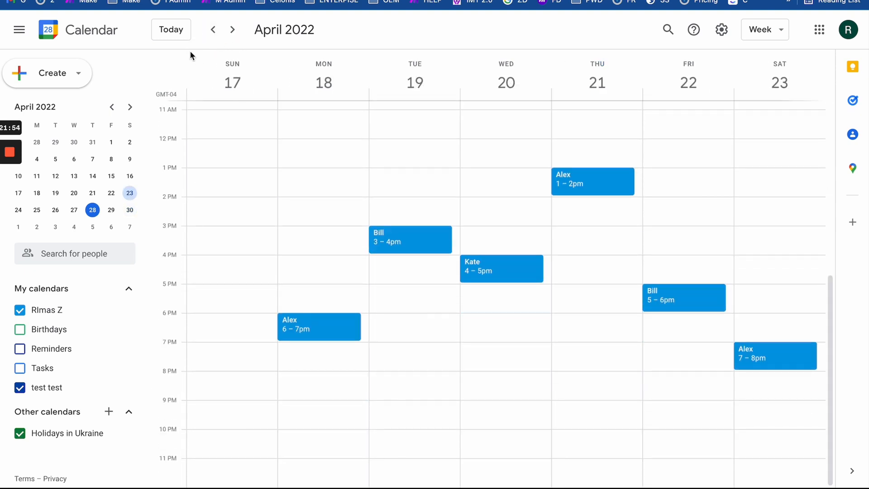
left_click(212, 33)
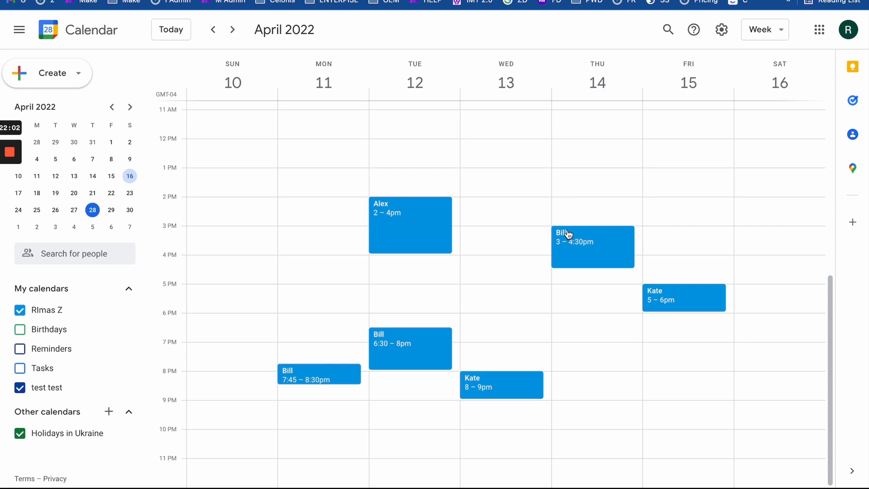
left_click(569, 258)
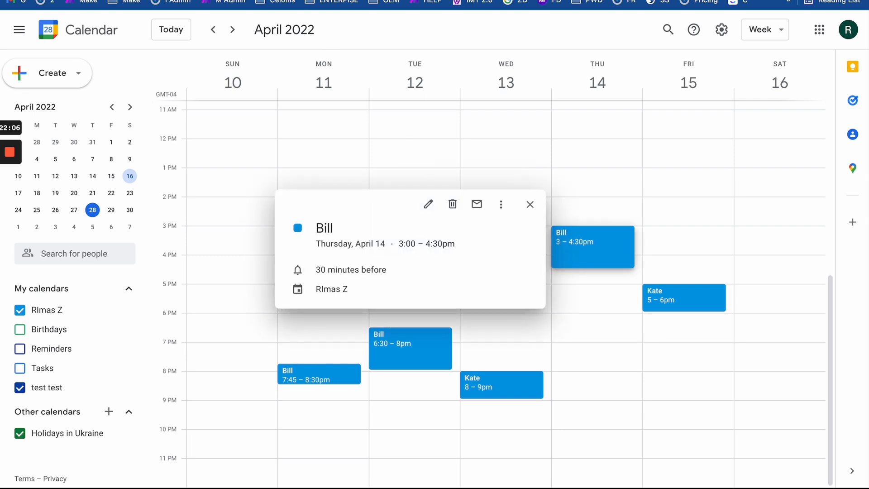
left_click(307, 1)
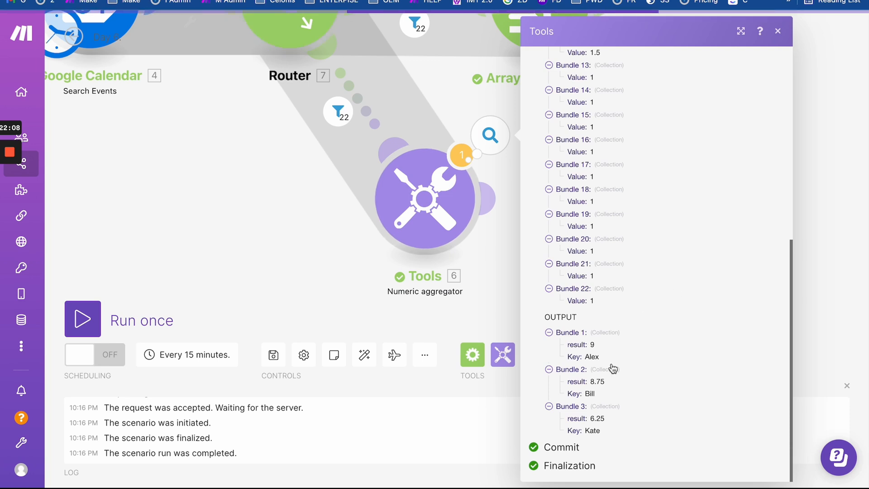
- Highlight the Numeric aggregator's output totals: Alex 9, Bill 8.75 and Kate 6.25
left_click_drag(578, 345, 558, 335)
left_click(626, 439)
left_click(601, 354)
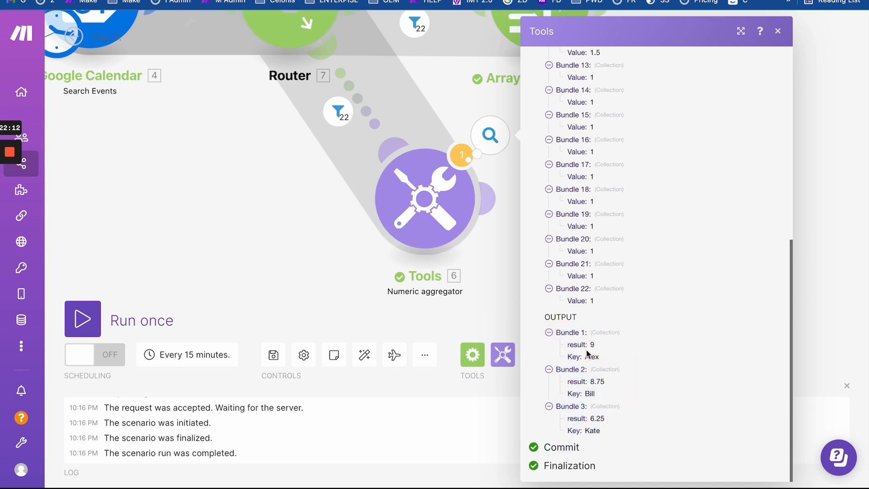
left_click(595, 349)
left_click_drag(590, 383, 617, 438)
left_click(618, 437)
- Pan and zoom out the canvas, reopen the aggregator's run results, then close them
scroll(596, 229, "up", 10)
scroll(596, 230, "down", 10)
left_click_drag(333, 237, 207, 235)
left_click(361, 282)
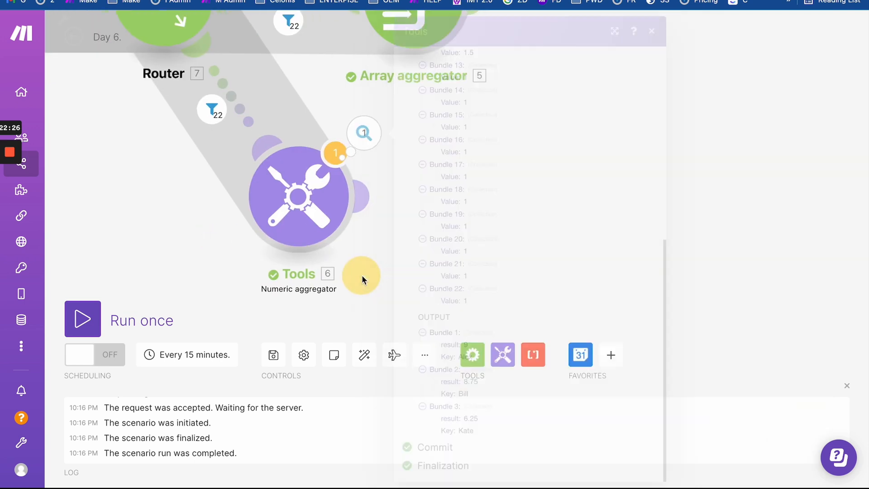
scroll(444, 278, "down", 2)
scroll(445, 281, "down", 2)
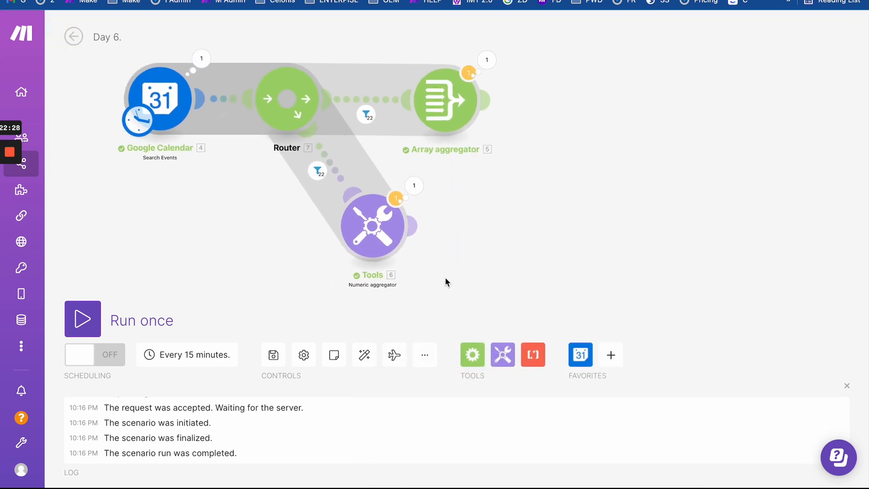
left_click(418, 187)
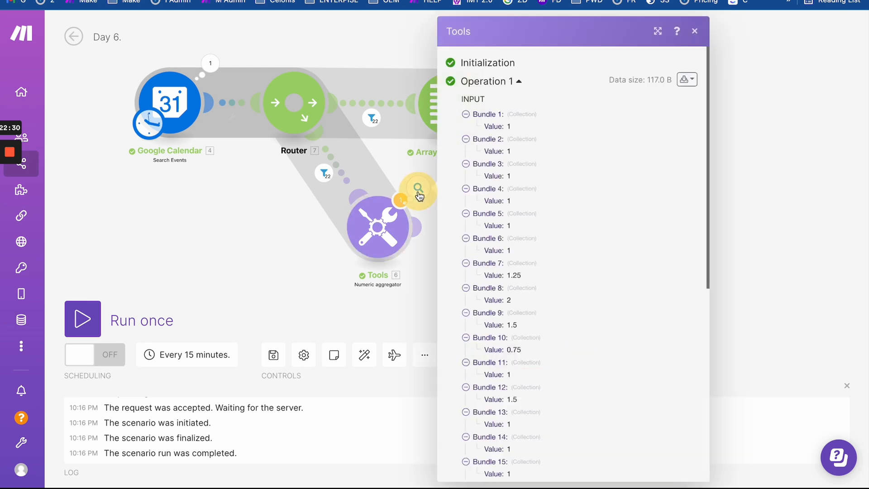
scroll(520, 342, "down", 10)
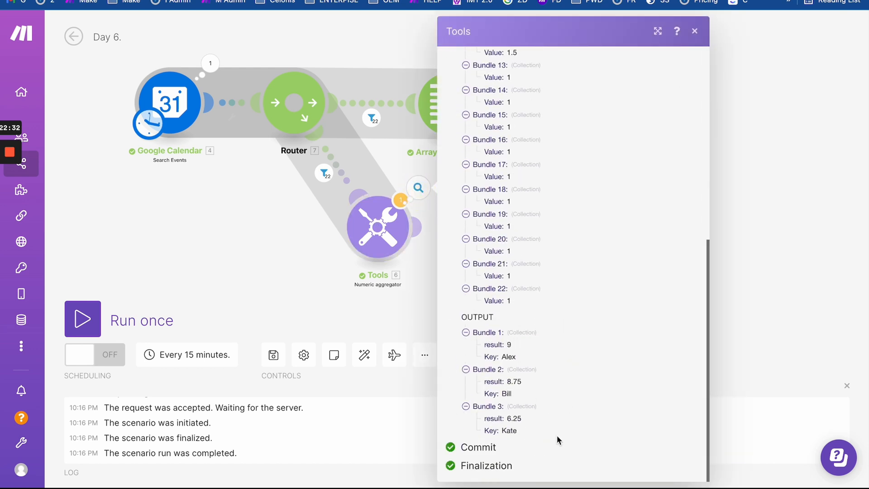
left_click(381, 307)
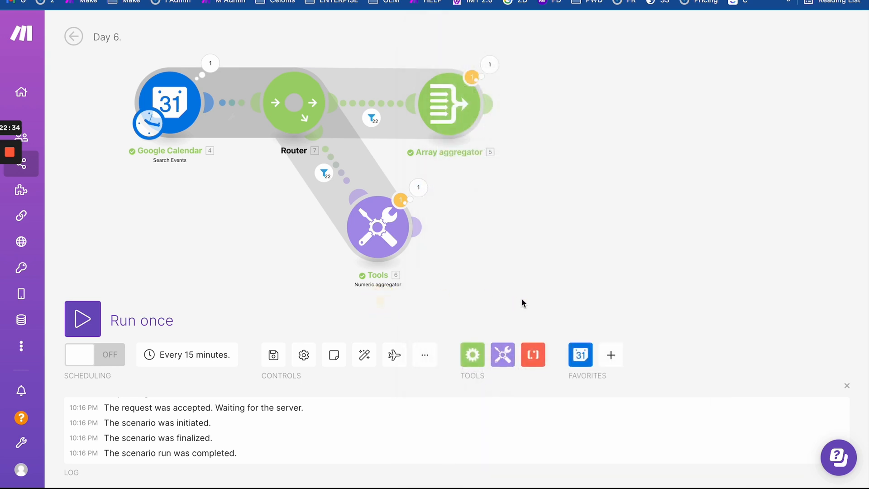
- Re-examine the Numeric aggregator's output bundles before choosing the next Tools module
left_click(502, 354)
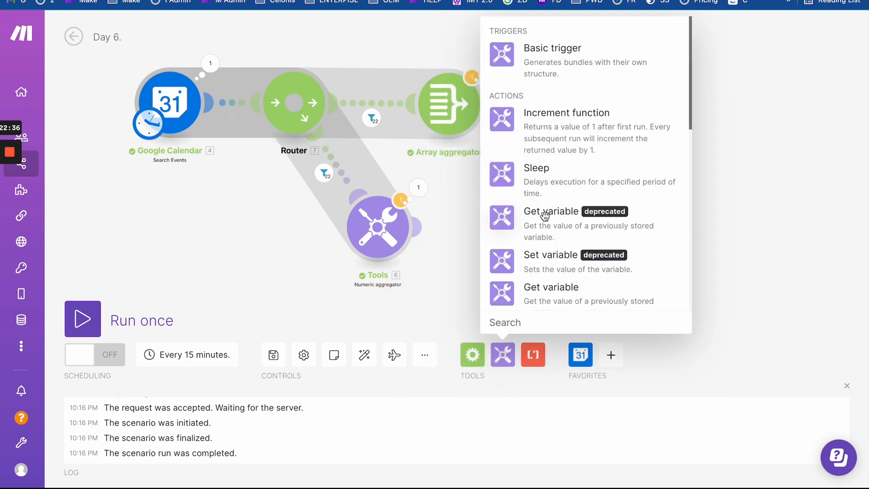
scroll(518, 200, "down", 5)
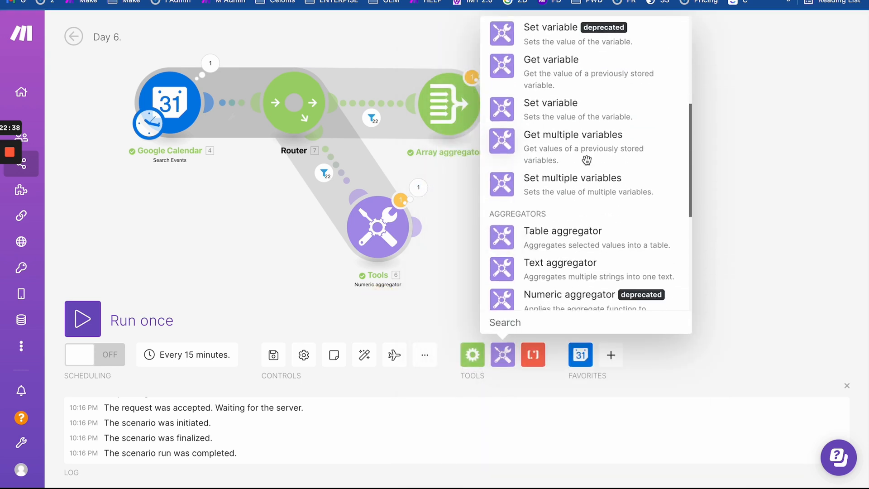
scroll(560, 215, "down", 3)
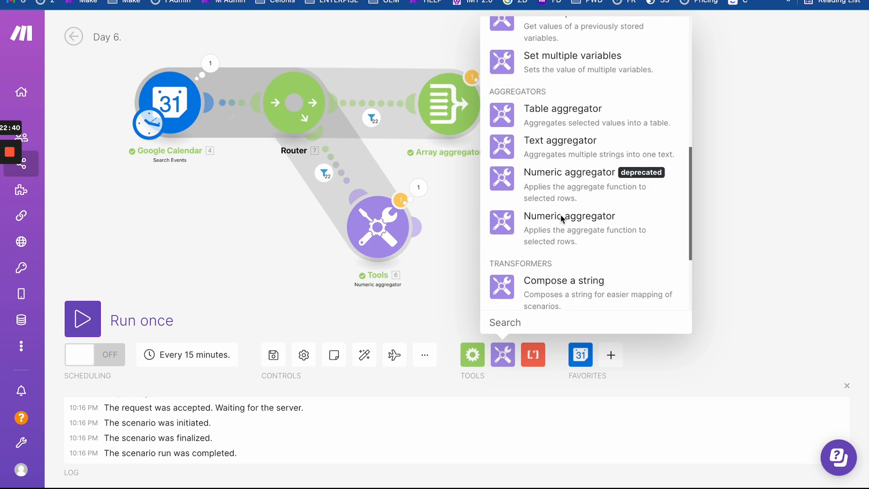
scroll(560, 215, "up", 2)
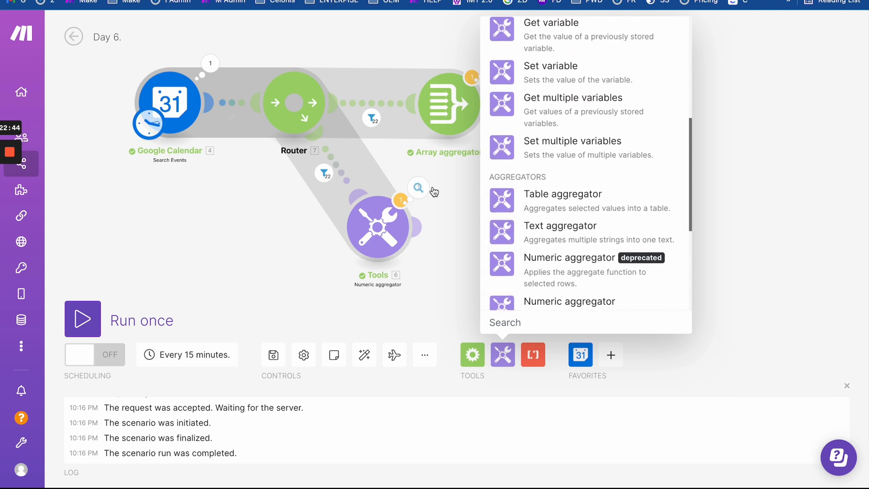
left_click(418, 188)
scroll(525, 311, "down", 5)
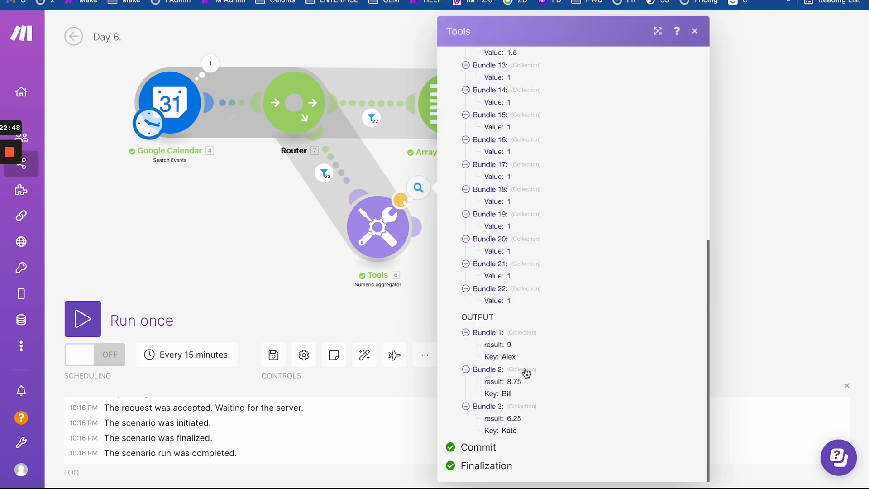
left_click_drag(469, 318, 552, 436)
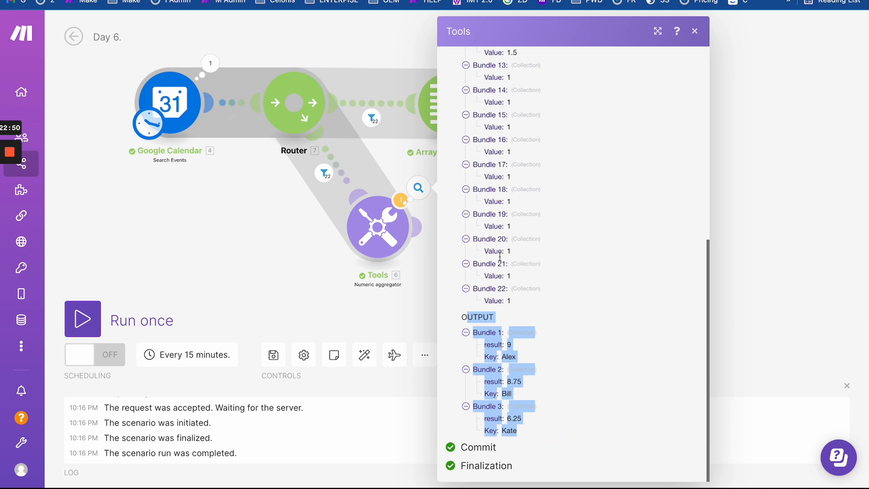
left_click(558, 403)
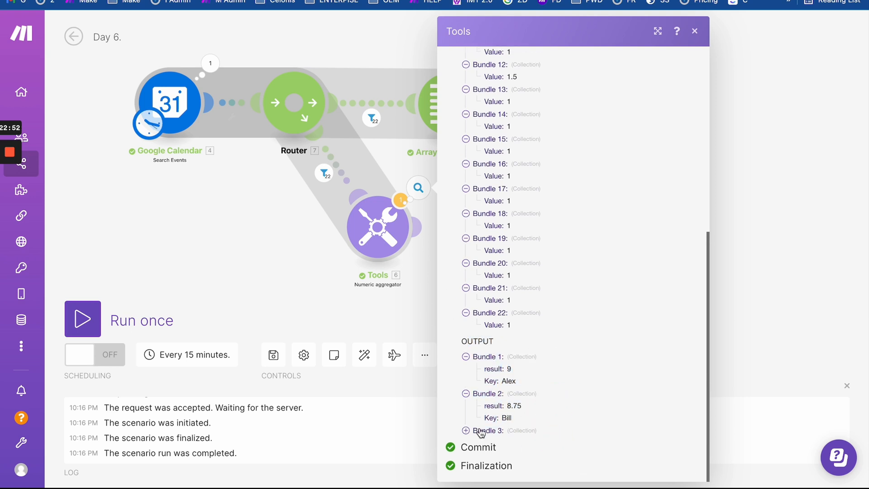
left_click(481, 432)
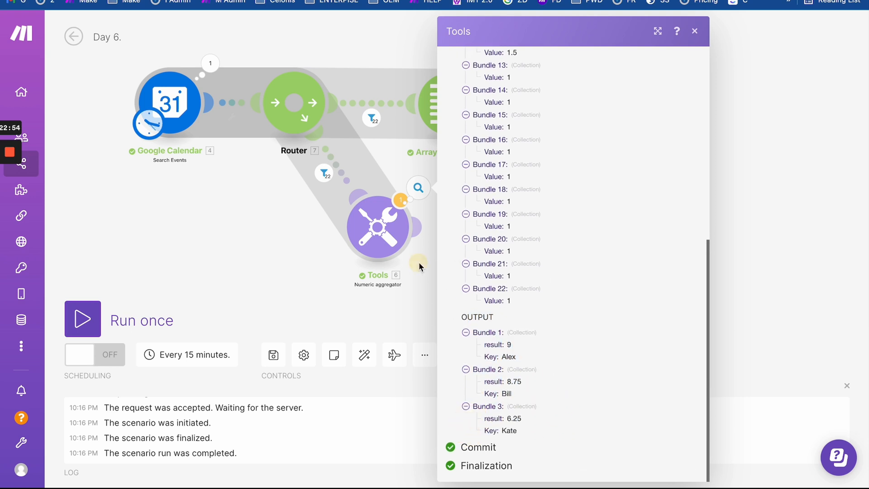
left_click(419, 265)
- Add a Set variable step named Report whose value maps the aggregator's Key and result
left_click(502, 355)
scroll(521, 246, "down", 2)
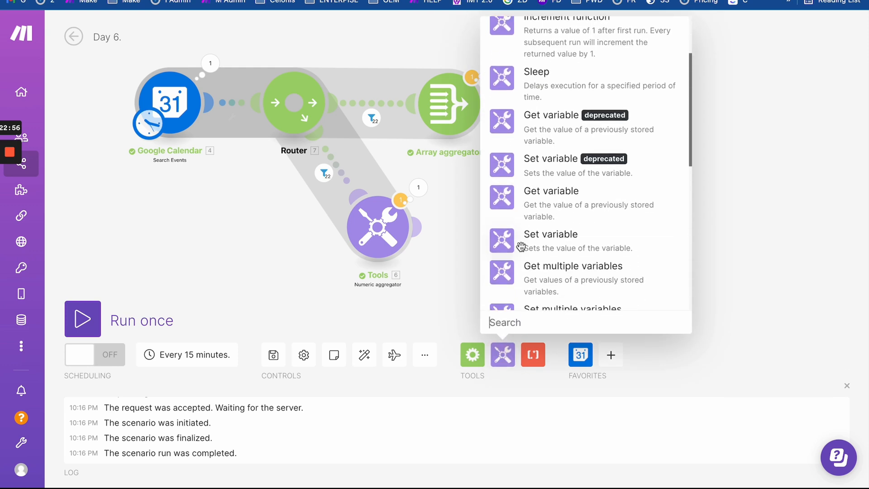
left_click(534, 237)
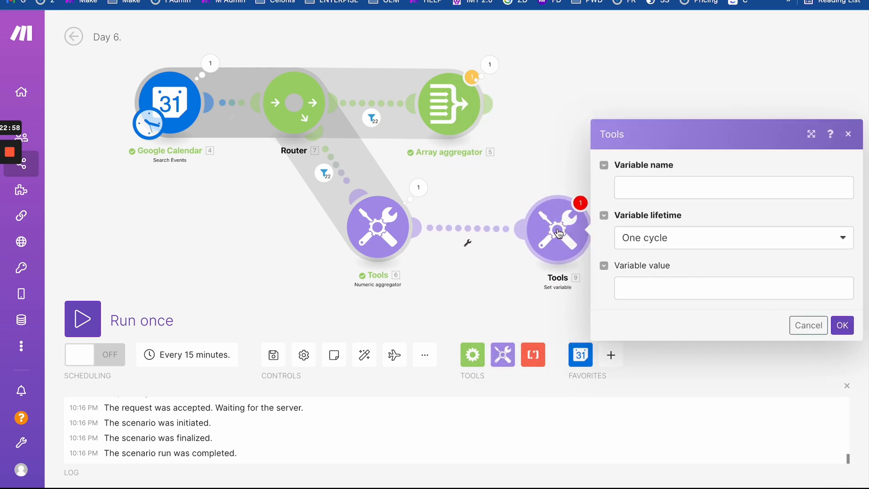
left_click(637, 191)
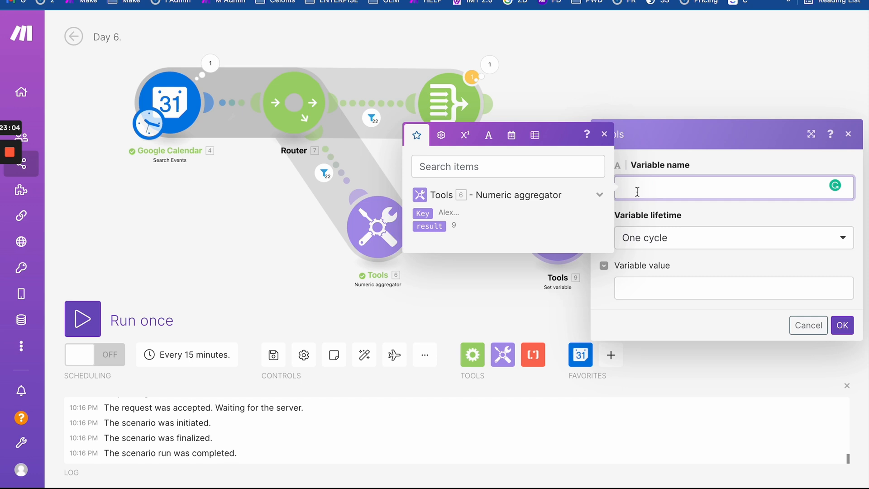
type("Report")
left_click(644, 288)
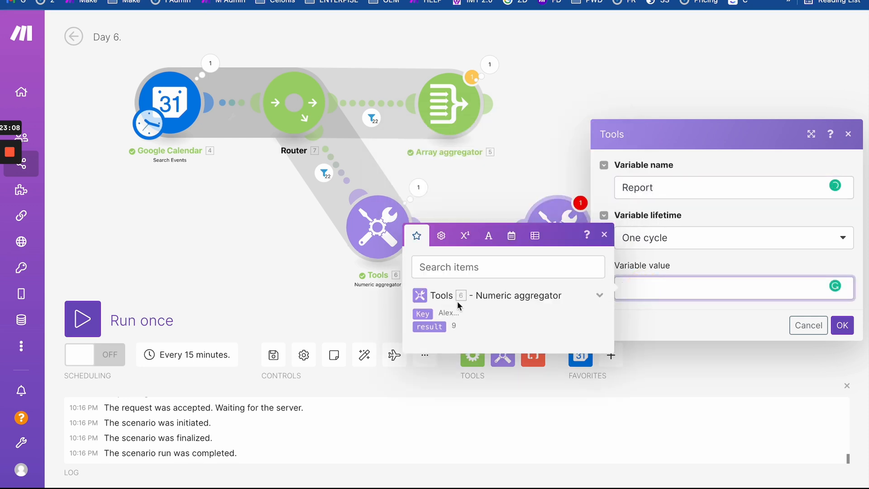
left_click(423, 314)
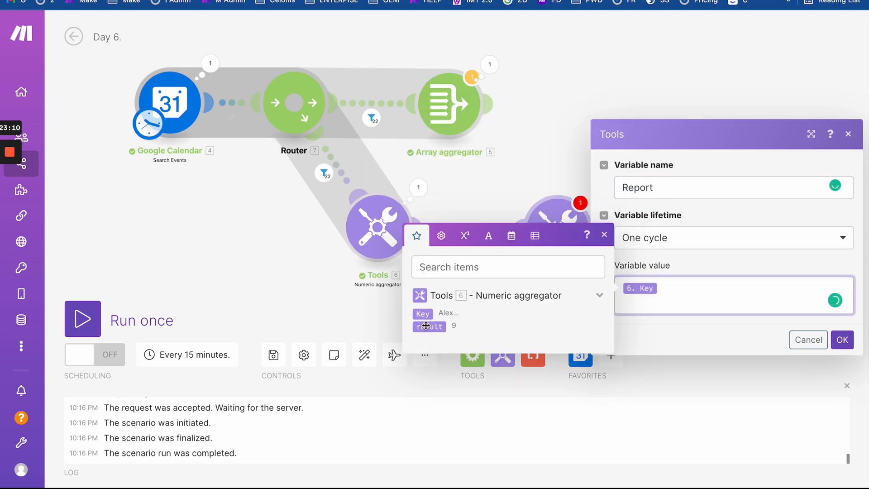
left_click(426, 326)
left_click(842, 339)
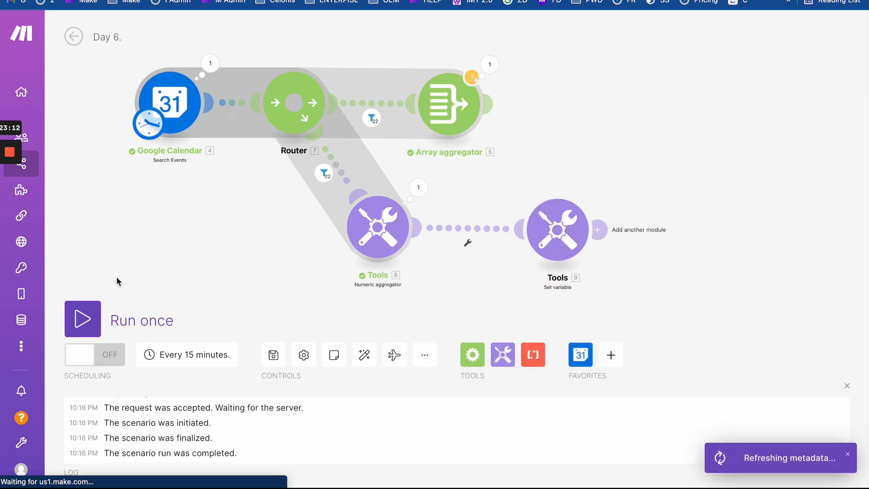
- Run the scenario once despite the warning and glance at the Numeric aggregator's results
left_click(82, 318)
left_click(371, 367)
scroll(571, 252, "up", 3)
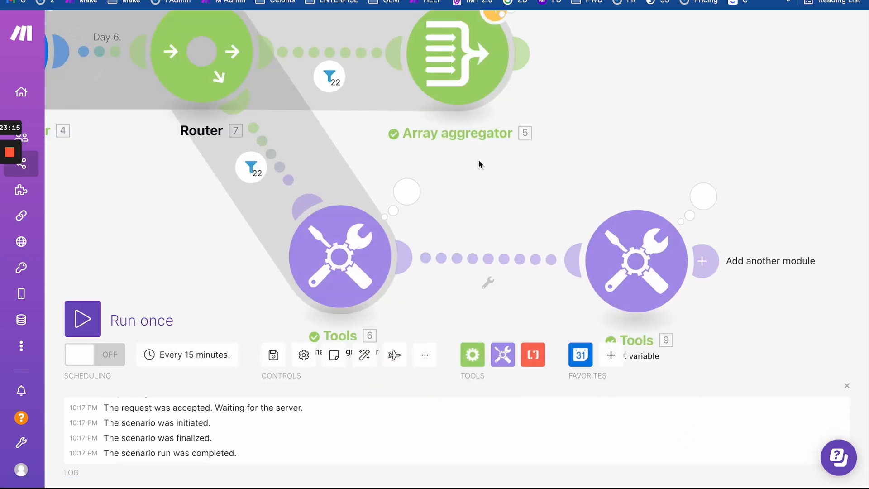
left_click(405, 194)
scroll(525, 344, "down", 8)
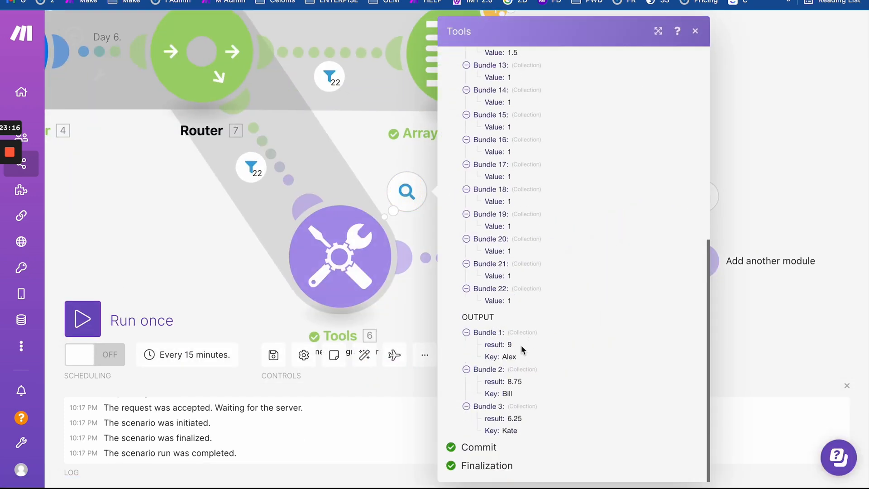
left_click(417, 294)
- Expand the Set variable step's three processed operations to check their input and output
left_click(706, 193)
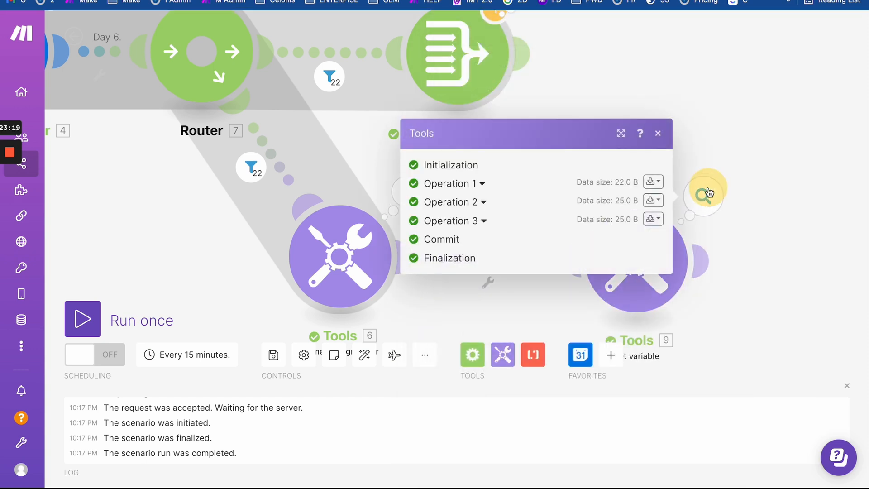
left_click(482, 183)
left_click(481, 271)
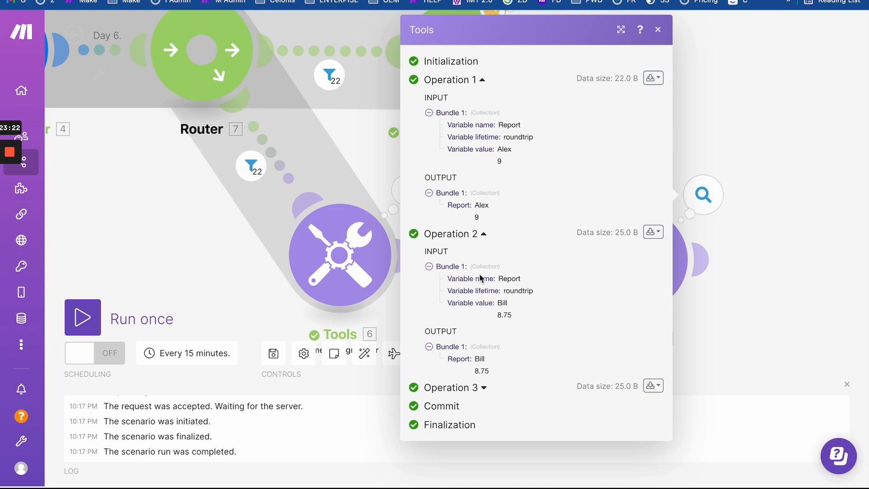
left_click(489, 388)
scroll(496, 272, "down", 3)
left_click(796, 279)
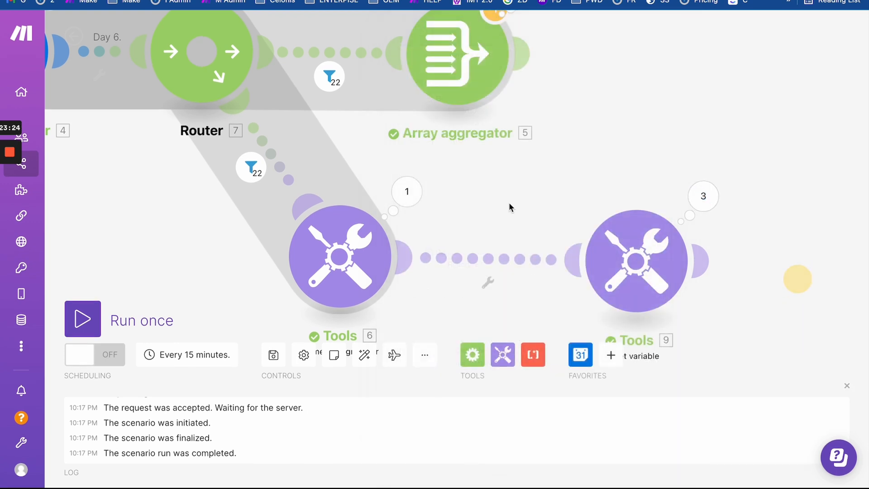
scroll(593, 163, "down", 2)
- Check the Set variable settings unchanged, then view the aggregator's totals 9, 8.75 and 6.25
left_click(625, 171)
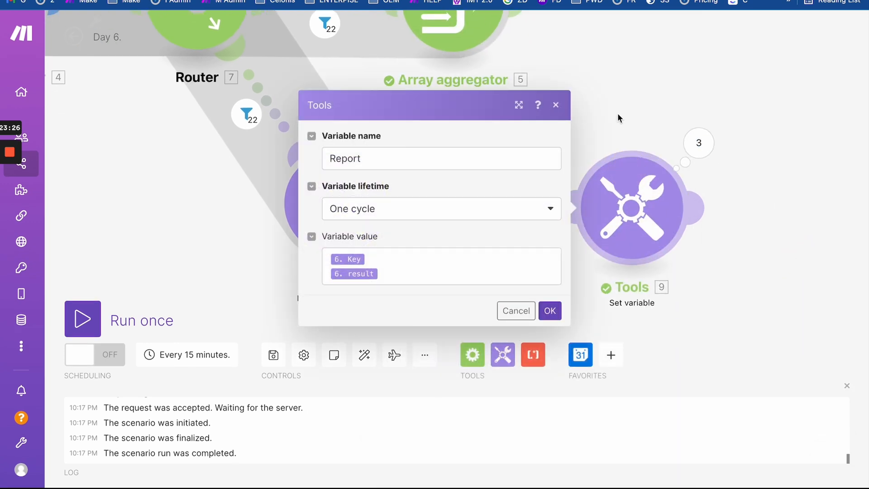
left_click(618, 112)
scroll(547, 135, "down", 3)
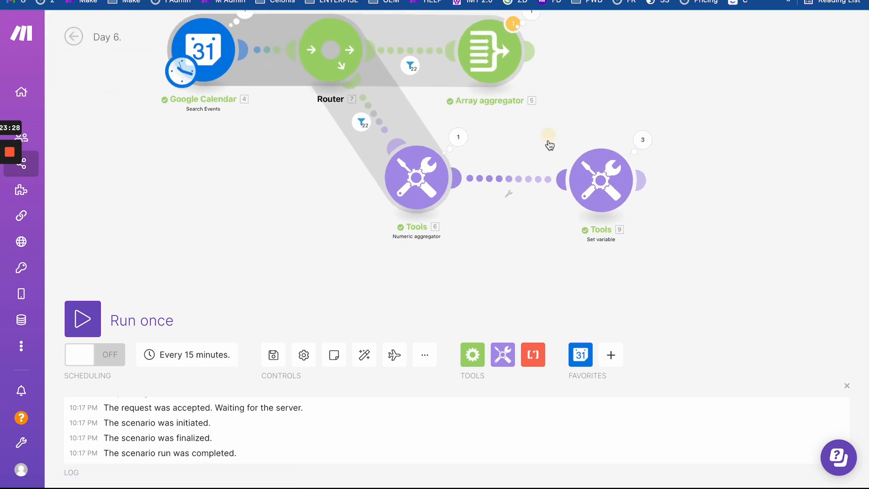
left_click(464, 227)
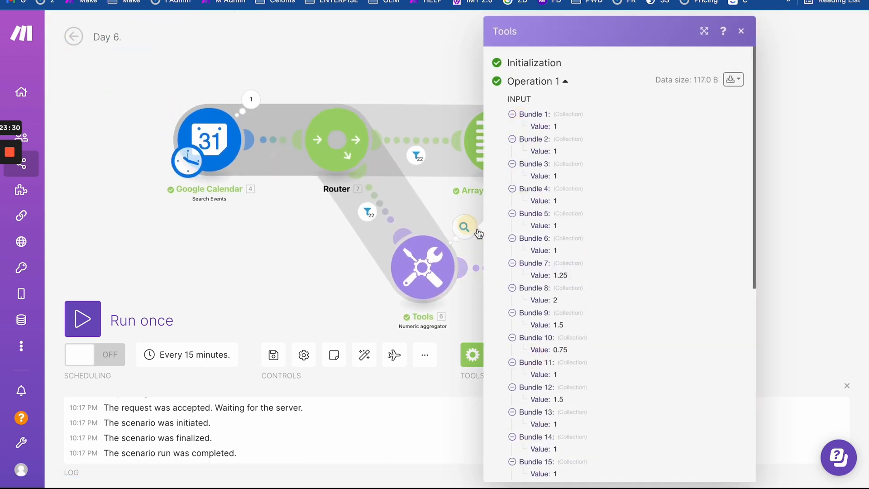
scroll(552, 330, "down", 10)
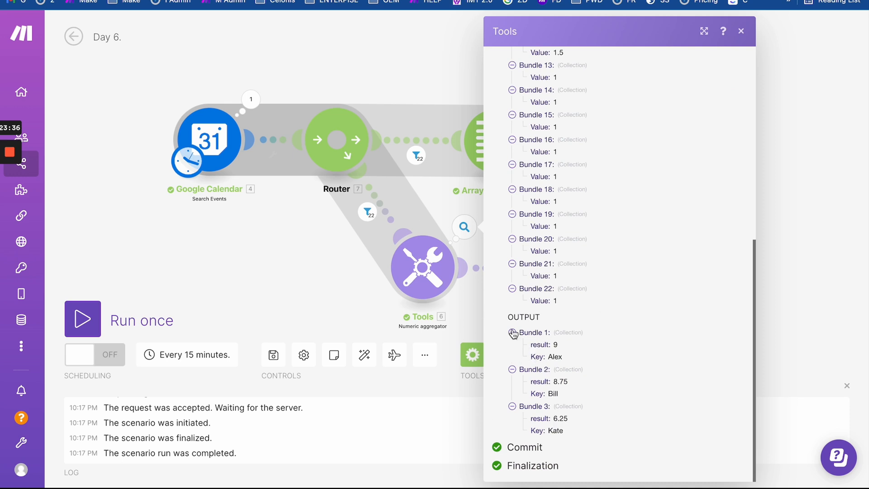
left_click(466, 305)
- Insert a Text aggregator between the Numeric aggregator and the Set variable module
left_click_drag(616, 262, 656, 265)
left_click(502, 354)
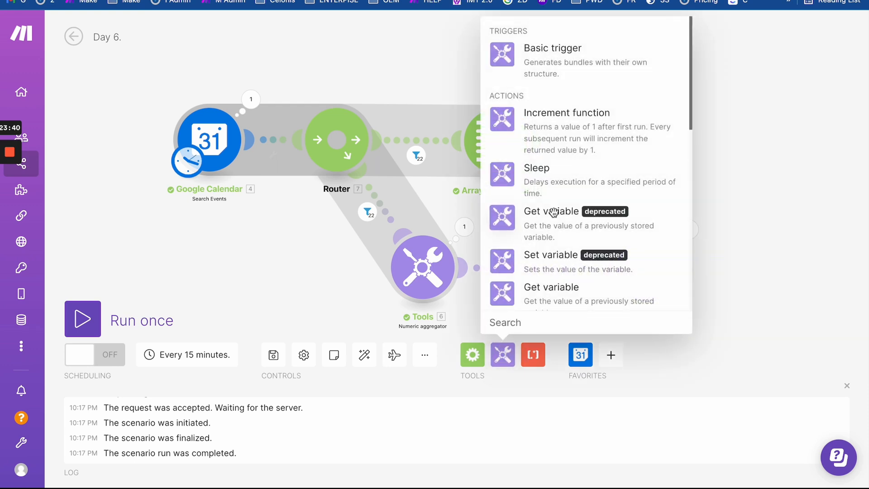
scroll(553, 211, "down", 5)
scroll(549, 117, "up", 3)
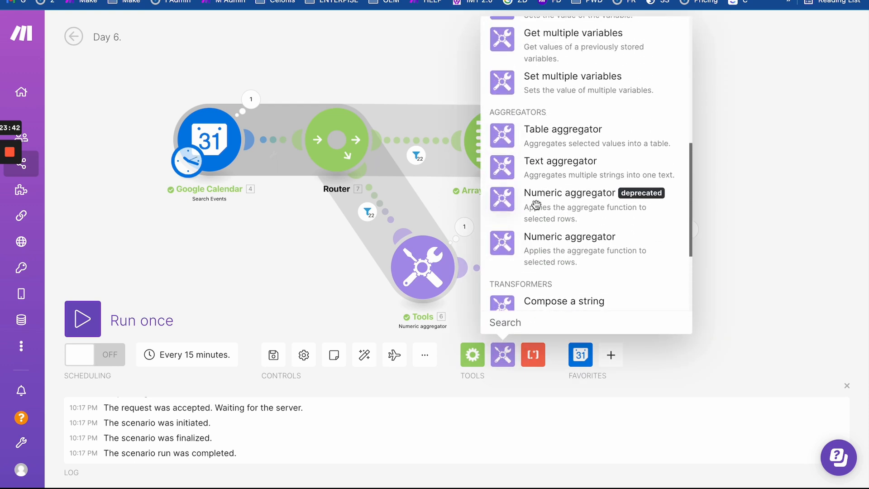
left_click(553, 174)
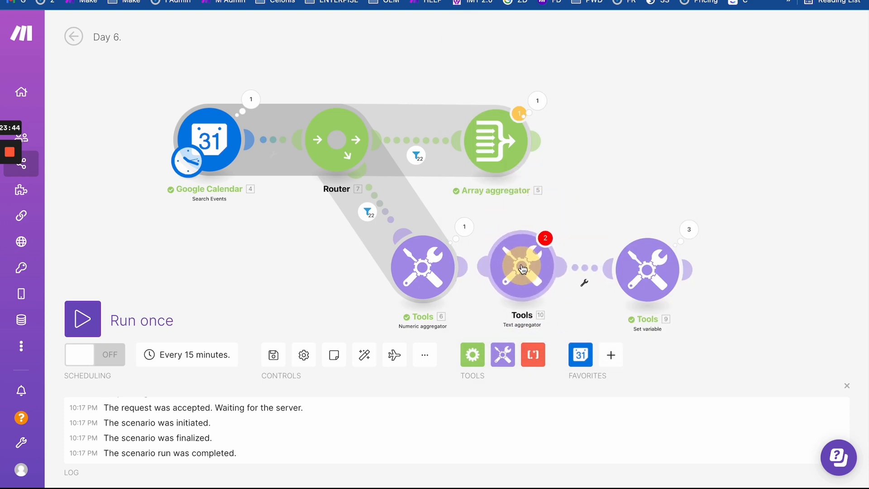
left_click(523, 264)
left_click(498, 133)
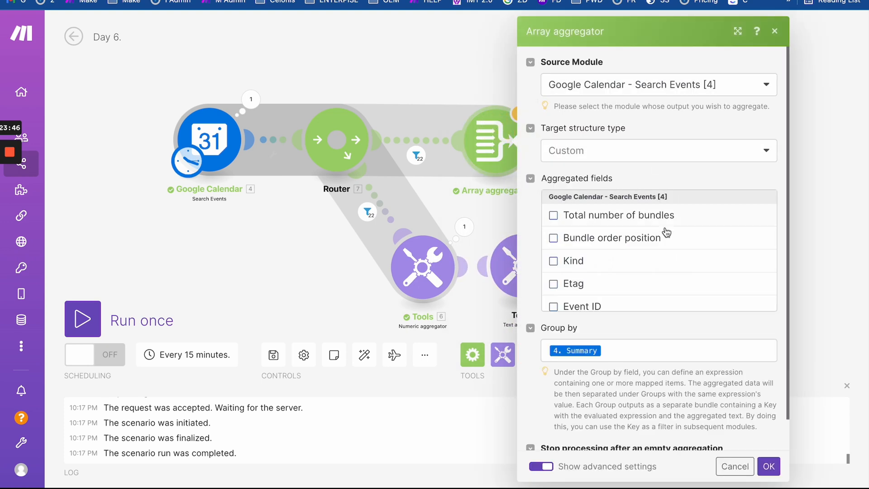
left_click(496, 200)
left_click(521, 265)
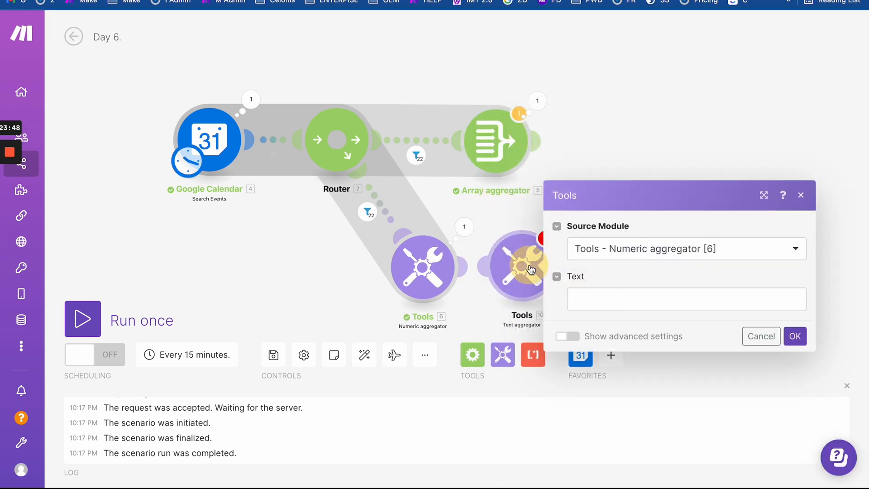
- Set the aggregated text to 'Name:' with 6. Key and a new line 'Time:' with 6. result
left_click(595, 295)
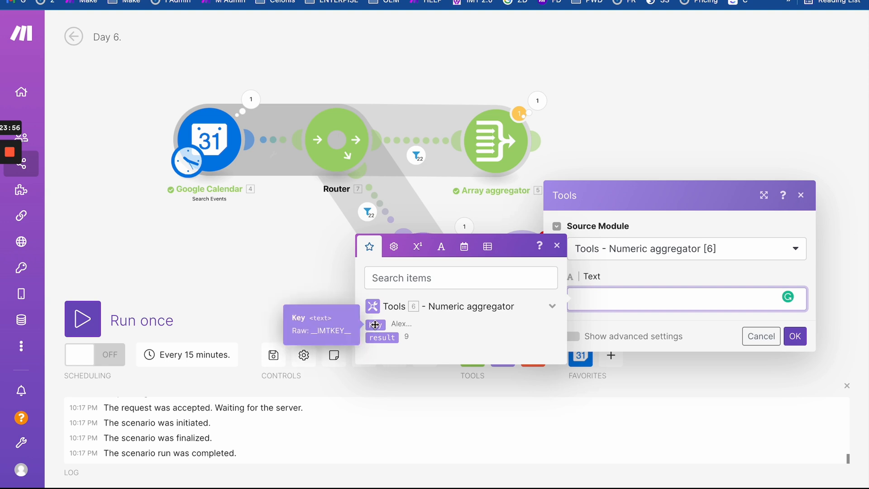
type("Name:")
left_click(375, 324)
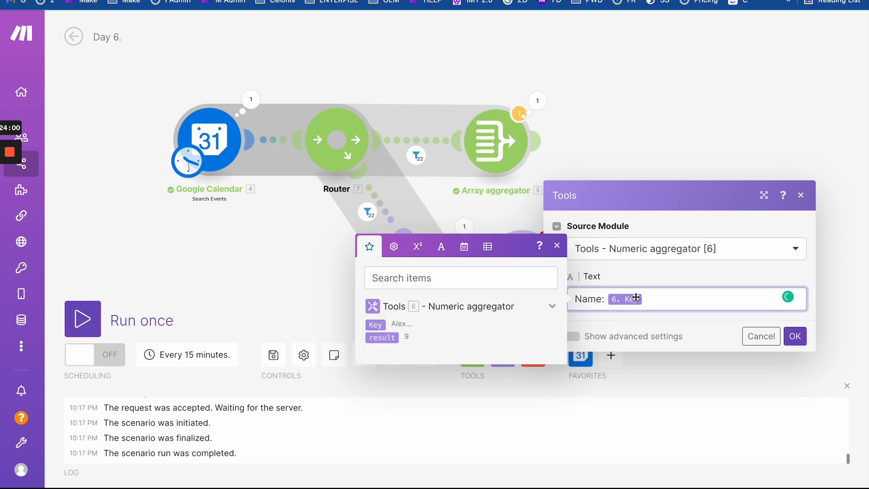
key("Return")
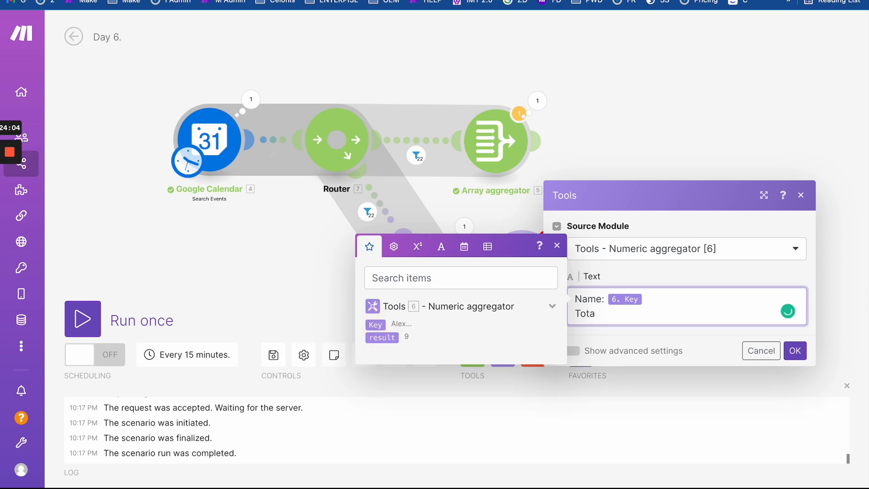
type("Time:")
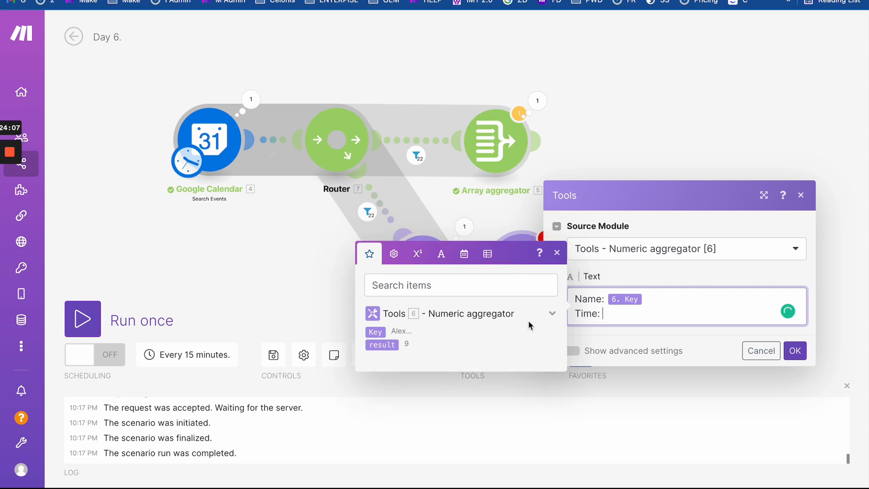
left_click(386, 346)
left_click(689, 335)
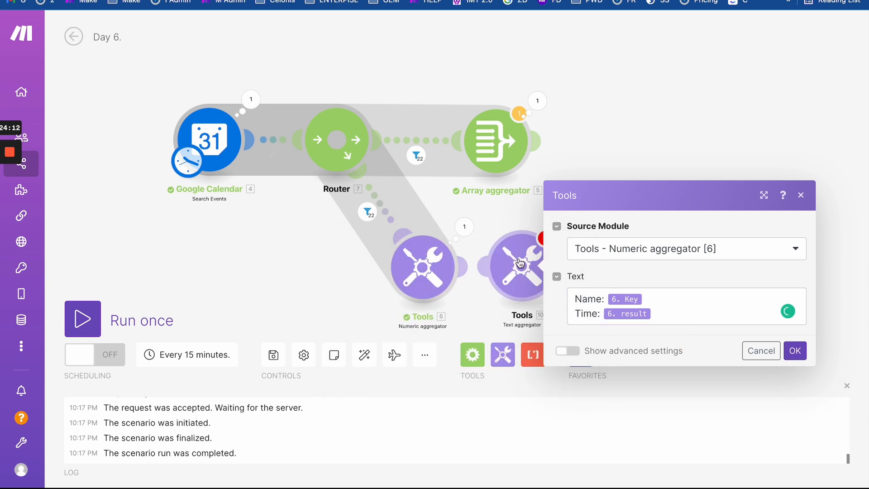
- Keep the Numeric aggregator as source and use a new-line row separator
left_click(632, 257)
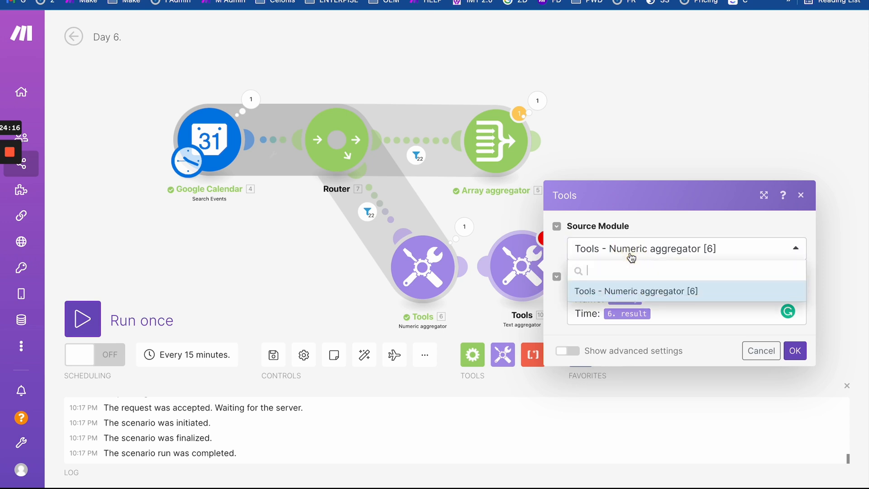
left_click(631, 290)
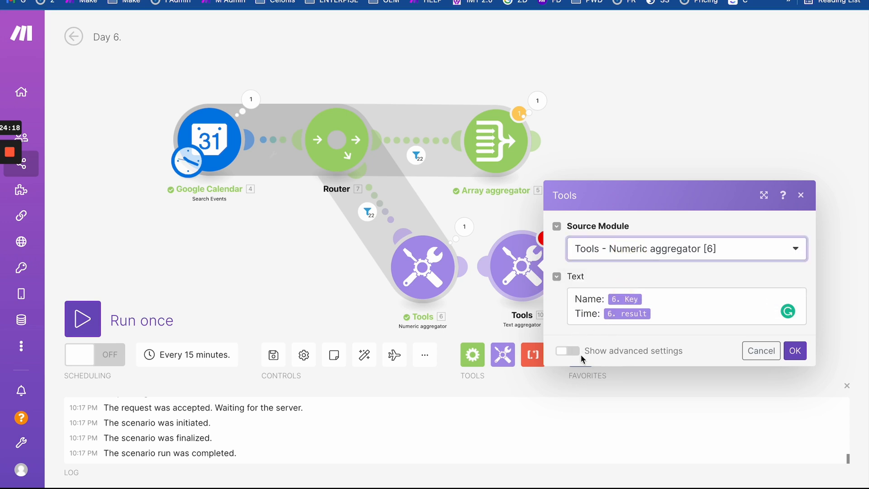
left_click(569, 351)
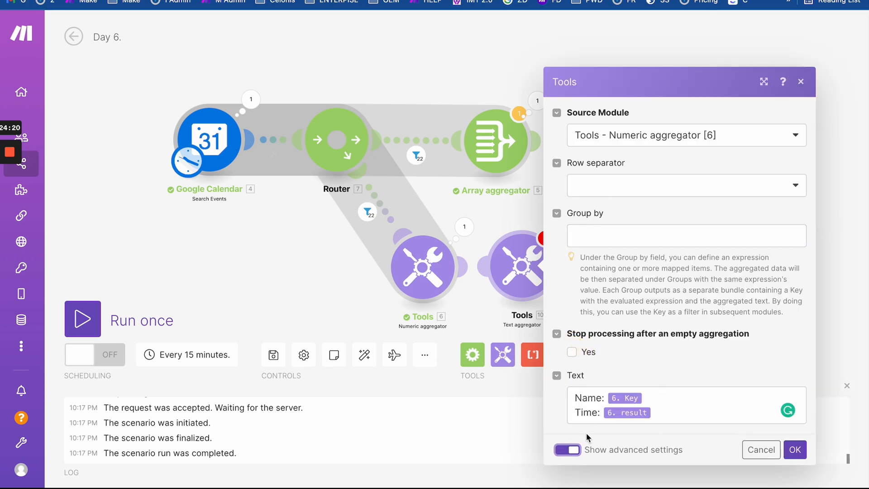
left_click(562, 452)
left_click(569, 344)
left_click(598, 185)
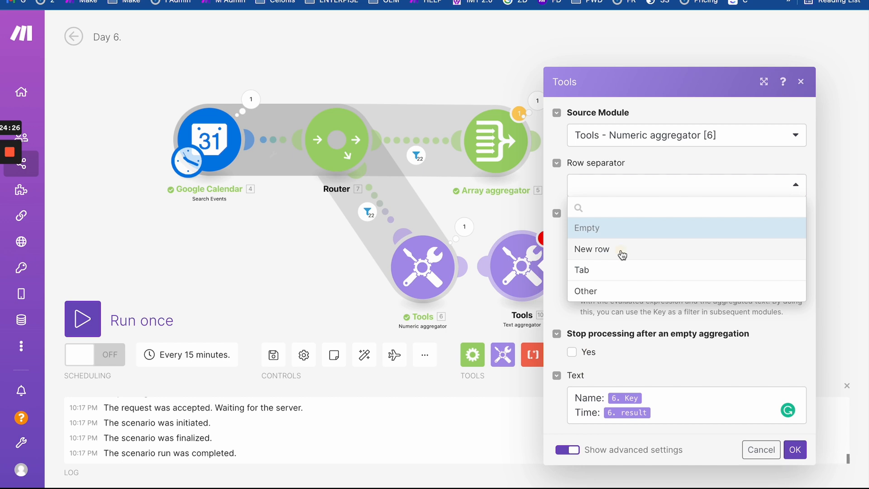
left_click(622, 254)
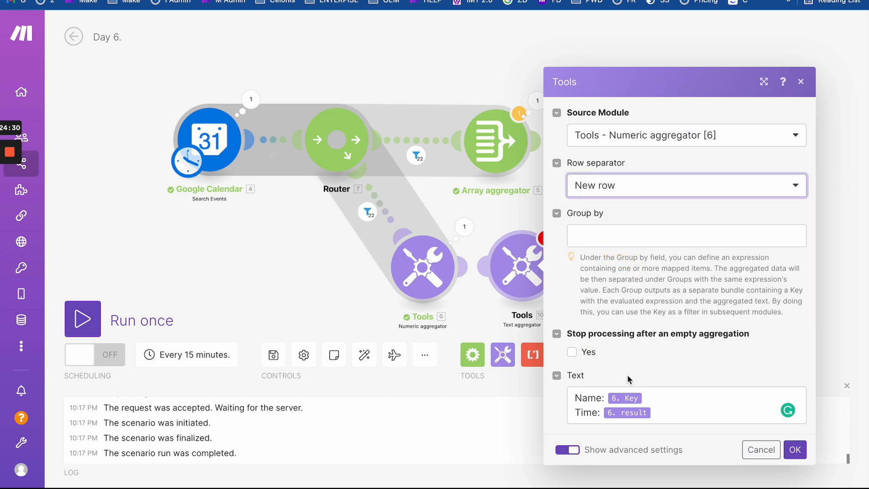
- Duplicate the Name/Time block in the text, then delete the extra copies
left_click_drag(656, 414, 527, 367)
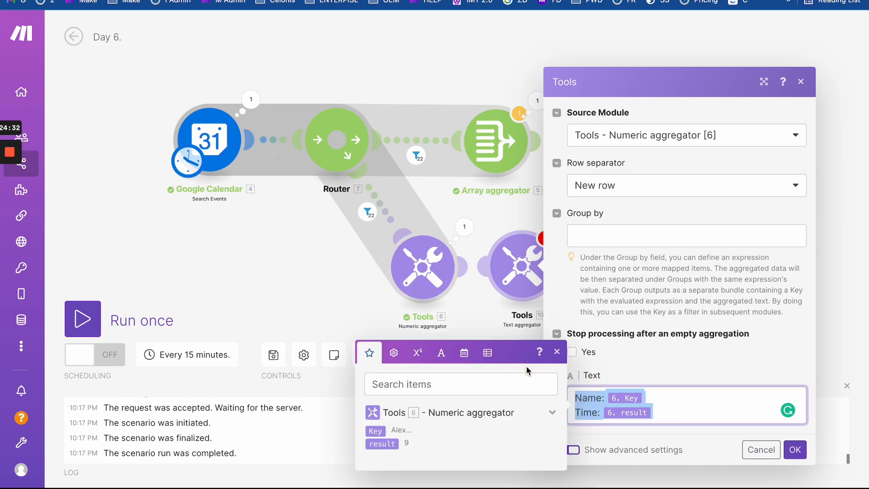
key("ctrl+c")
left_click(694, 423)
key("Return")
key("ctrl+v")
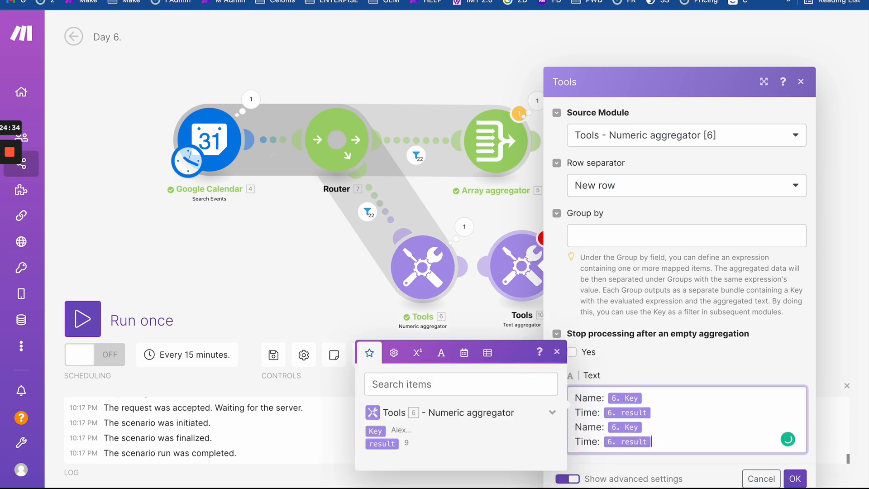
key("Return")
key("ctrl+v")
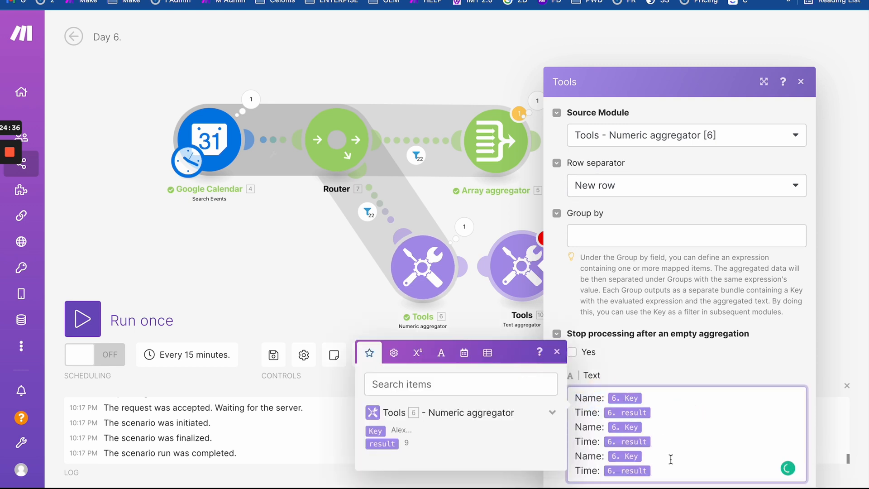
left_click_drag(671, 459, 667, 414)
key("BackSpace")
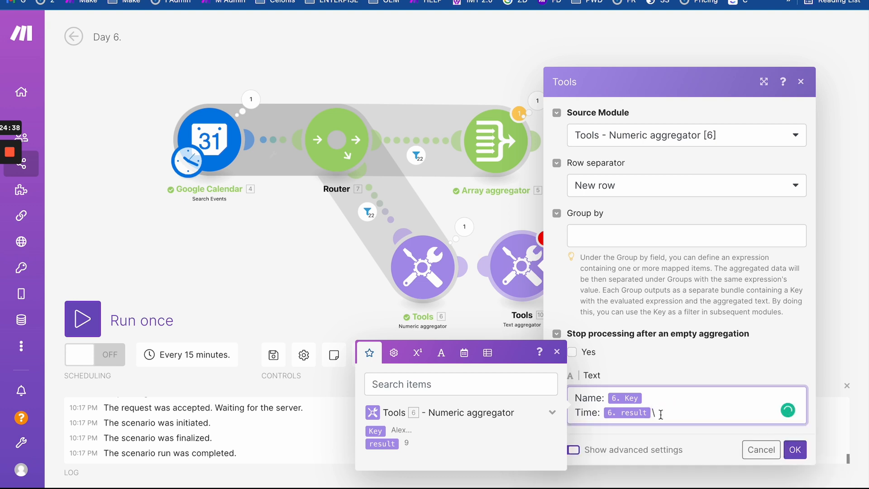
- Add a newline after the result, keep new-line row separators, and save the Text aggregator
left_click(442, 352)
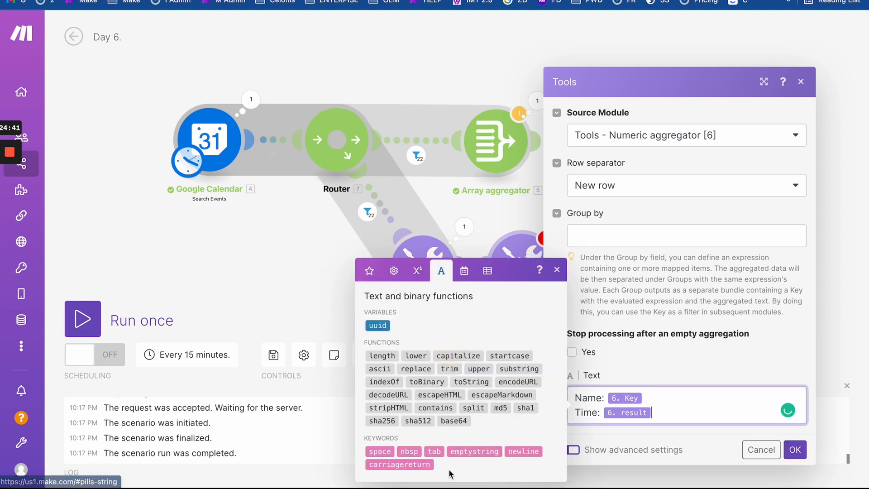
left_click(524, 451)
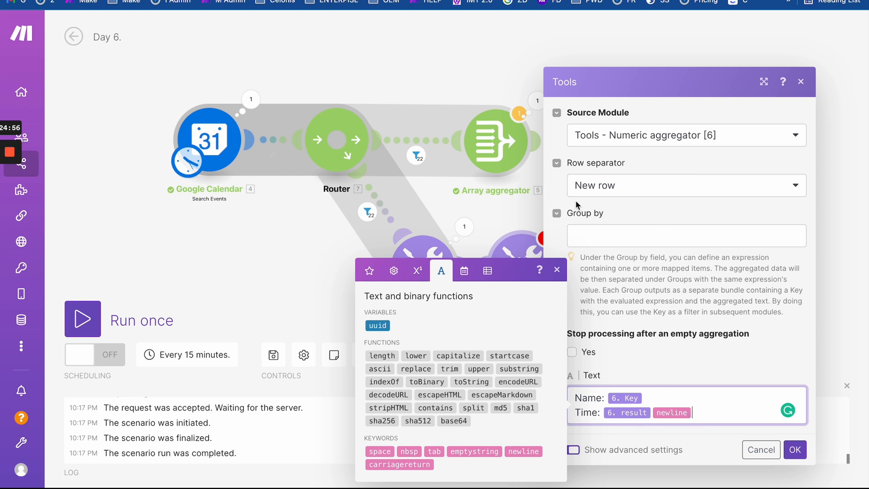
left_click(624, 185)
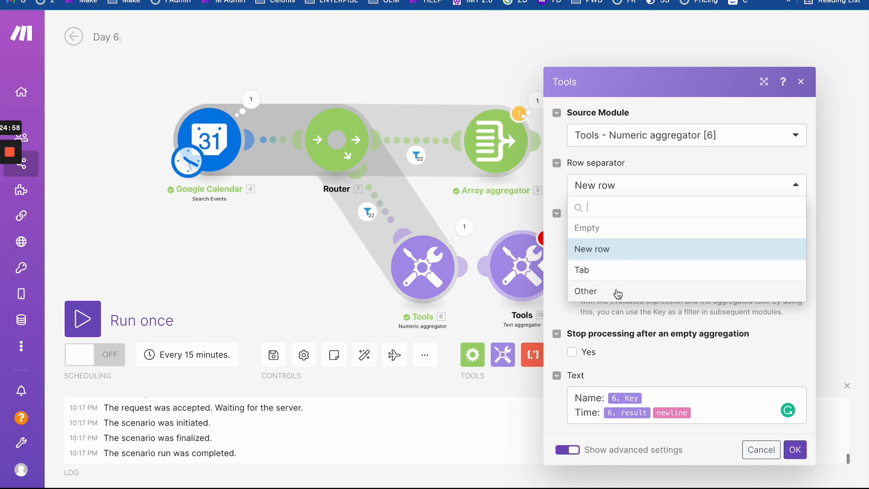
left_click(617, 292)
left_click(601, 206)
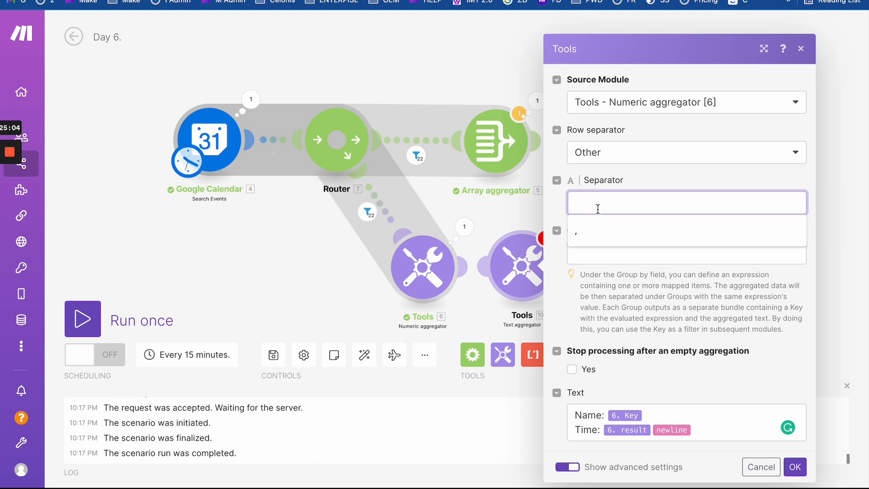
left_click(618, 159)
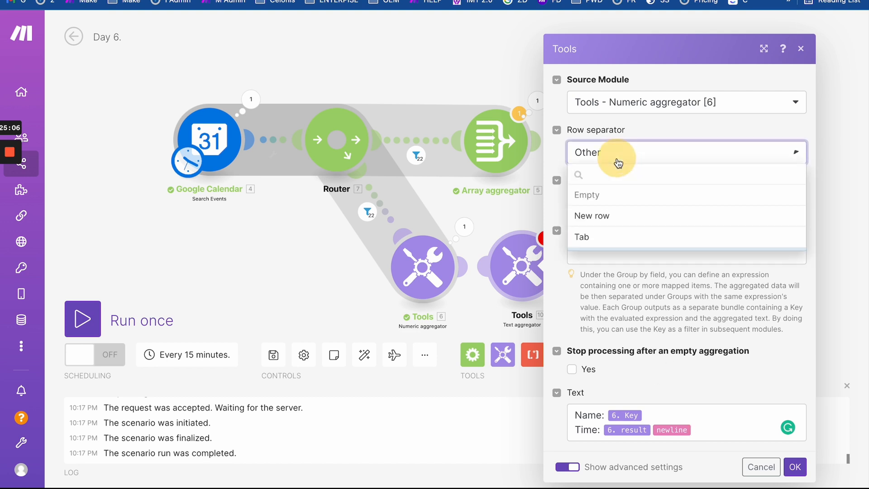
left_click(618, 216)
left_click(707, 413)
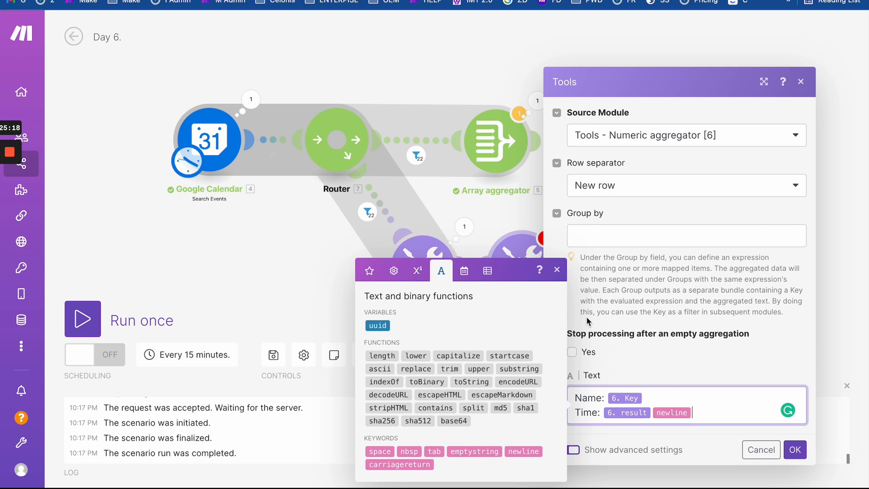
left_click(557, 272)
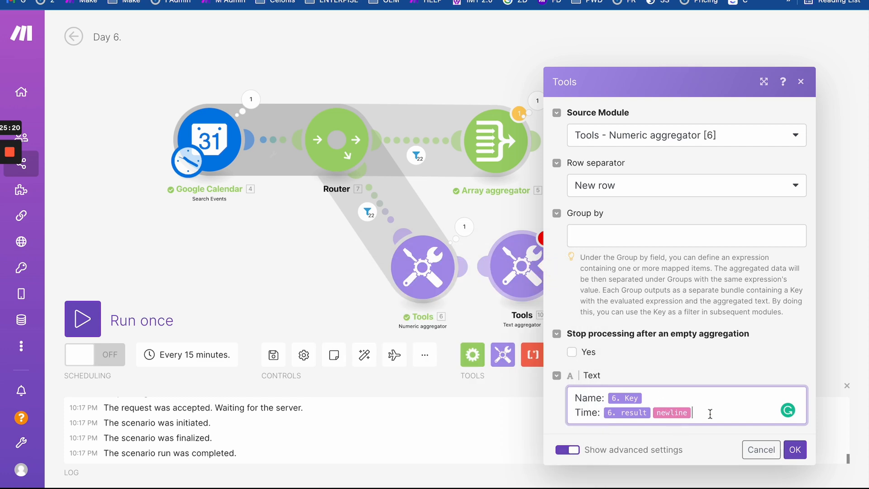
left_click(795, 449)
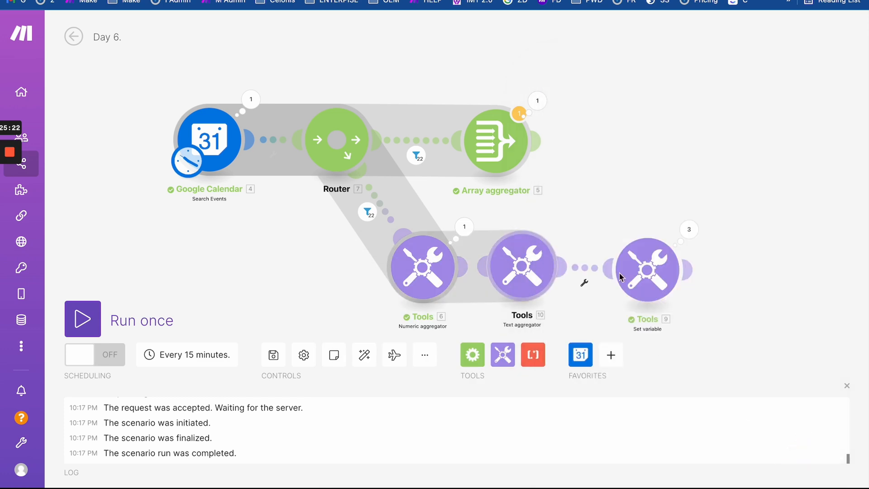
- Replace the Report variable's value with the Text aggregator's text output, then start a run
left_click(639, 278)
left_click(430, 324)
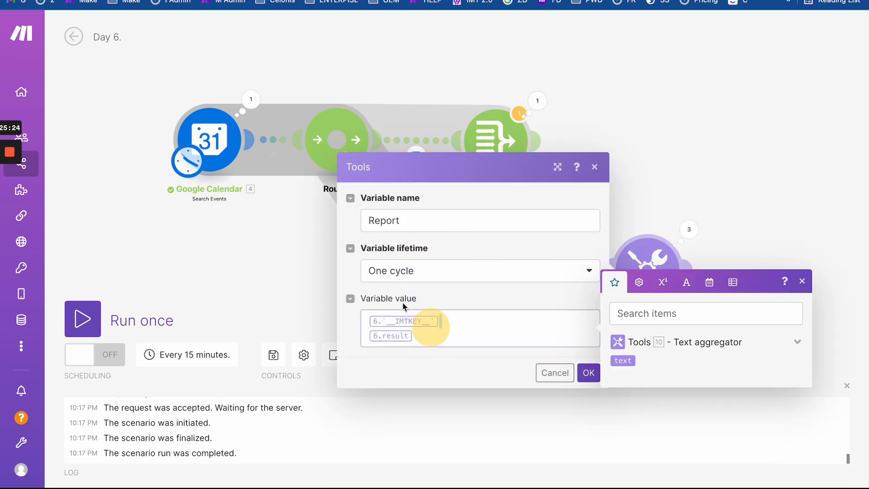
left_click(627, 358)
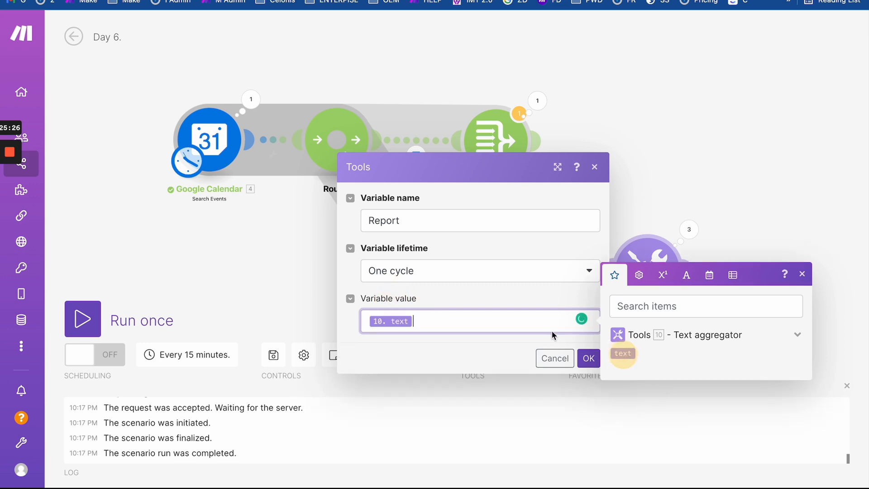
left_click(589, 358)
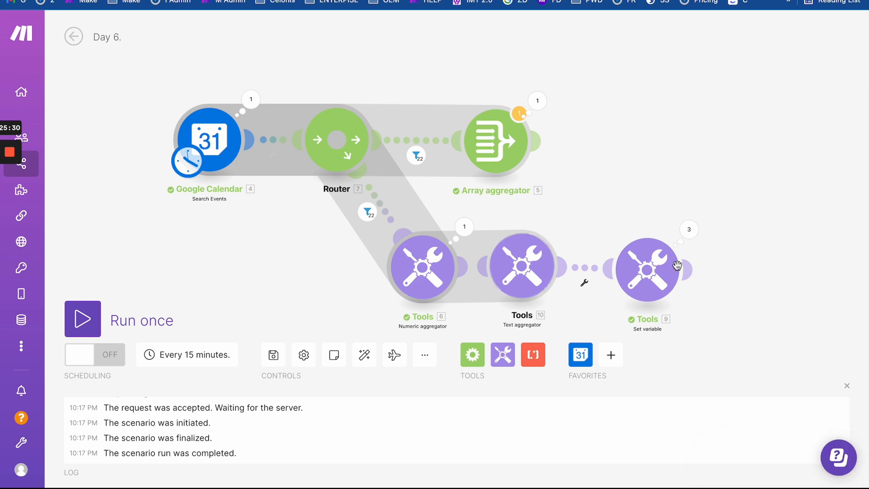
left_click(89, 316)
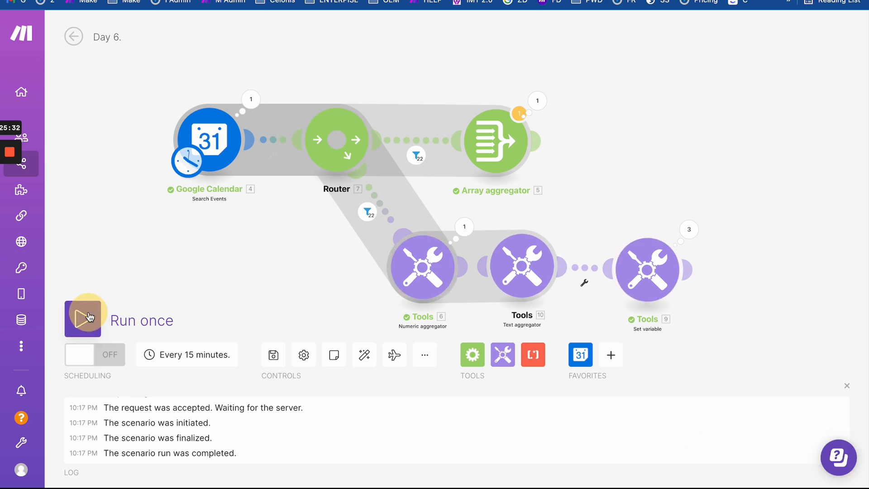
- Run anyway and inspect the Text aggregator's output, highlighting the Name and Time entries
left_click(361, 368)
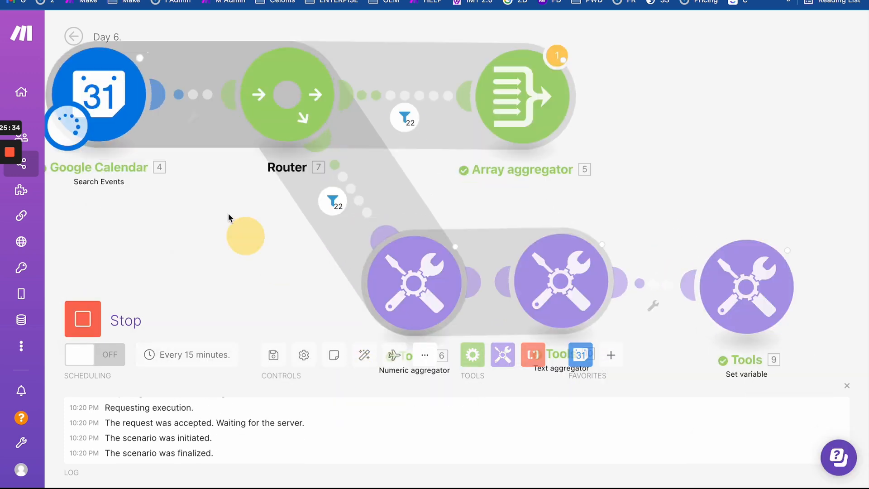
left_click(601, 194)
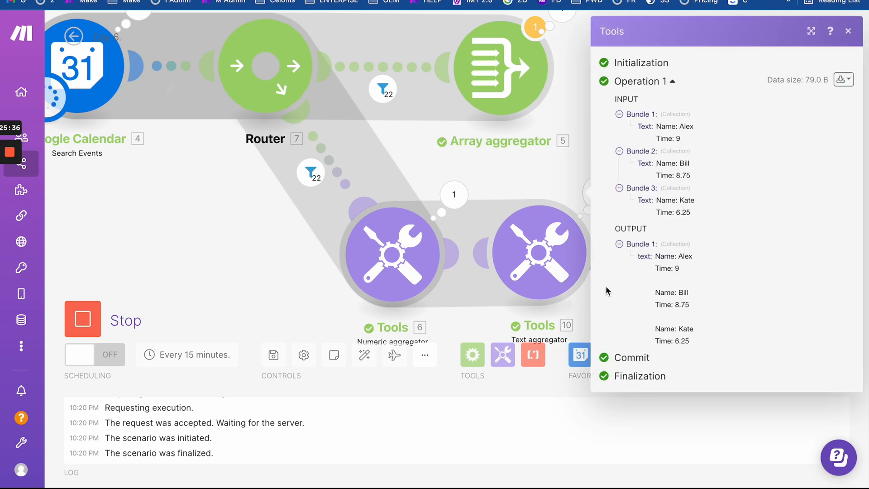
left_click_drag(655, 256, 738, 308)
left_click(738, 308)
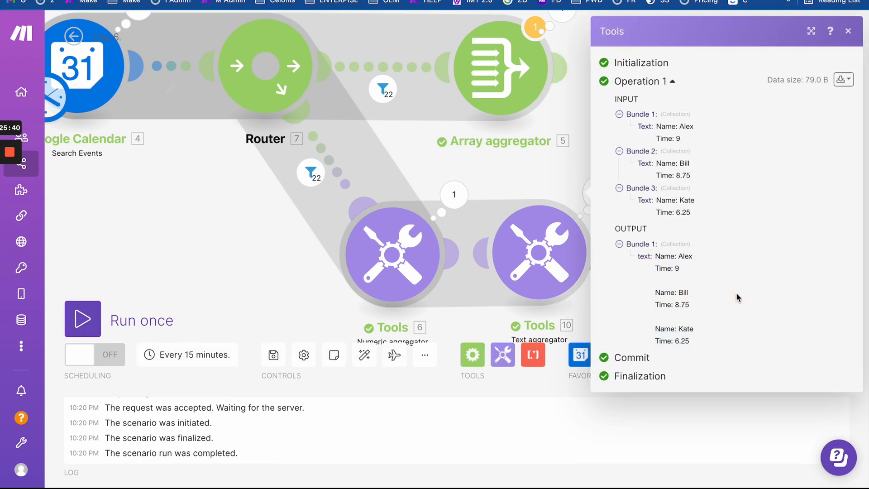
left_click_drag(710, 341, 705, 236)
left_click(702, 256)
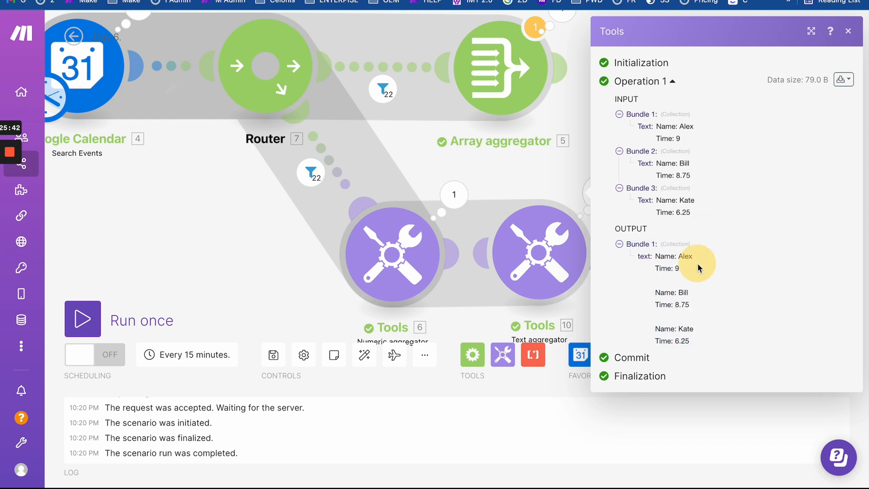
mouse_move(655, 256)
left_mouse_down()
mouse_move(688, 343)
mouse_move(704, 354)
mouse_move(660, 252)
mouse_move(654, 259)
left_mouse_up()
left_click(703, 354)
left_click(699, 353)
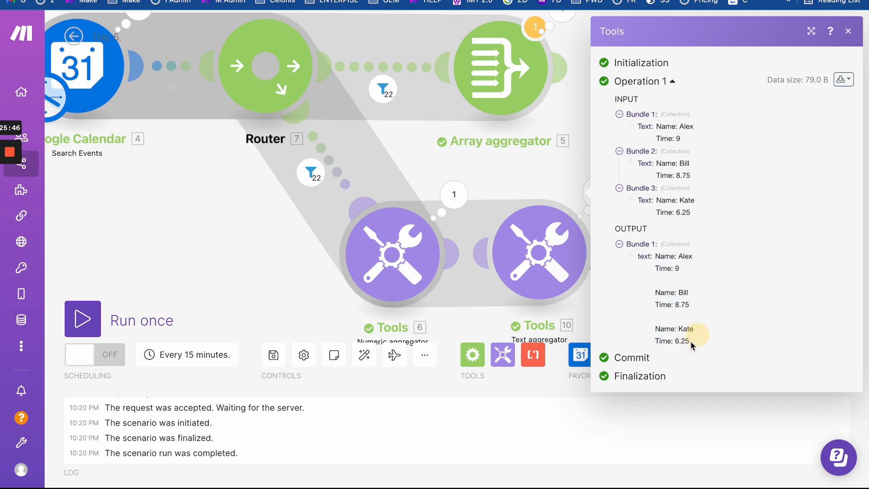
left_click_drag(694, 337, 641, 280)
left_click(662, 314)
left_click_drag(661, 317, 655, 255)
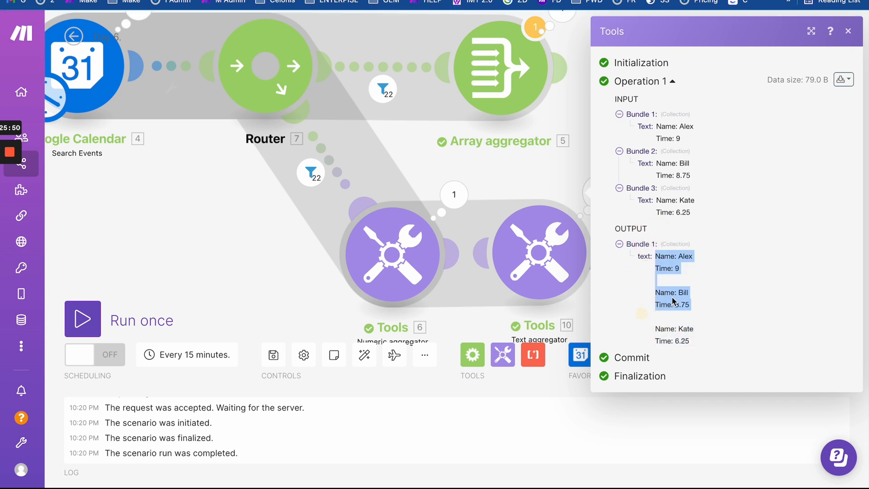
left_click(650, 283)
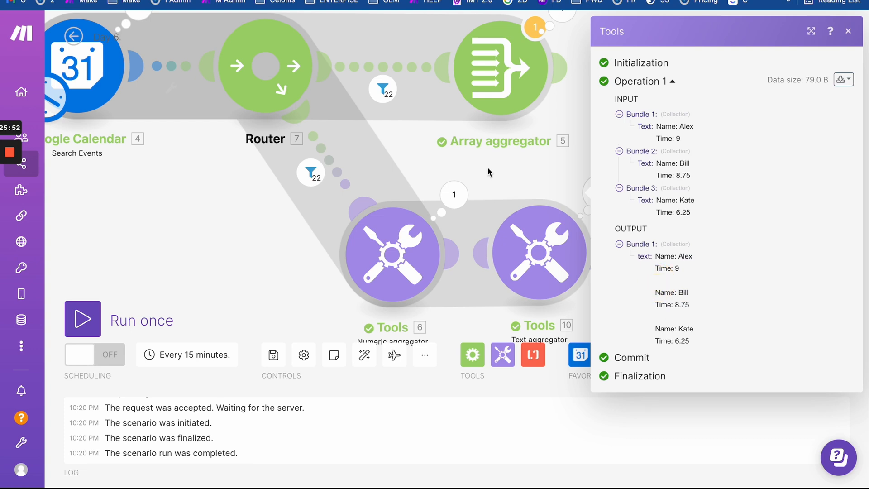
left_click(516, 179)
- Check the Set variable output: one Report listing Alex 9, Bill 8.75 and Kate 6.25
left_click(786, 186)
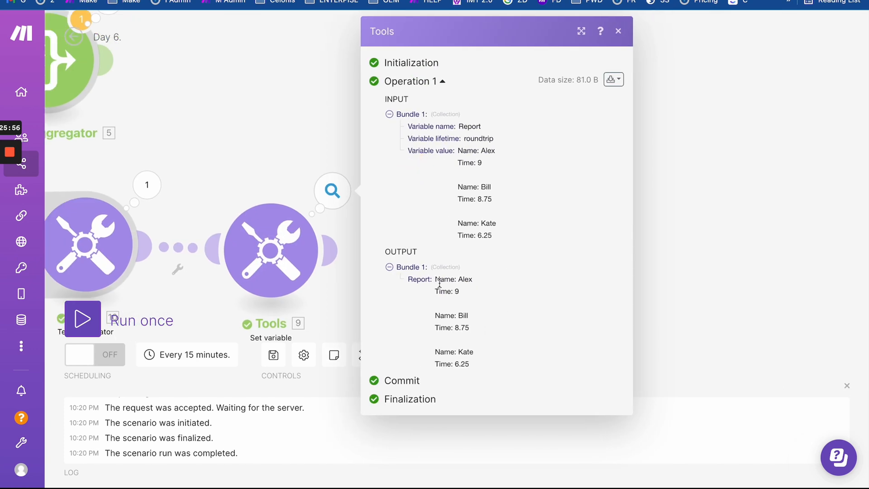
left_click_drag(440, 281, 500, 358)
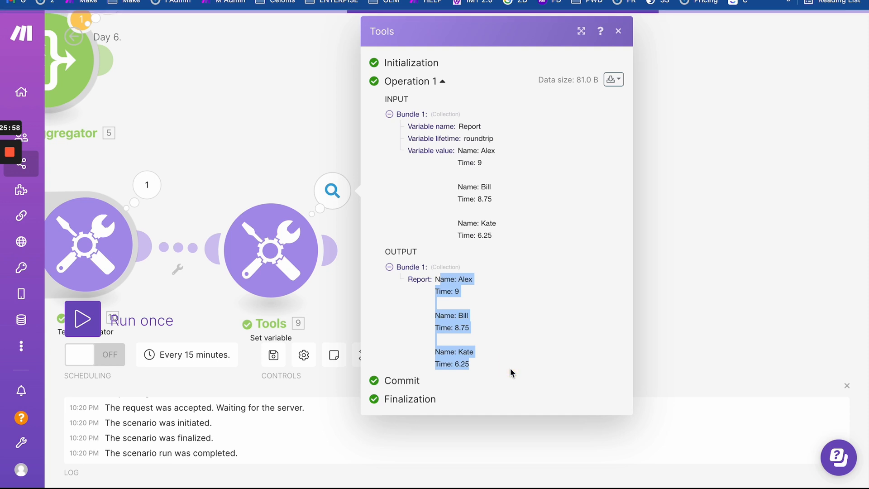
left_click(508, 371)
left_click_drag(507, 372, 437, 280)
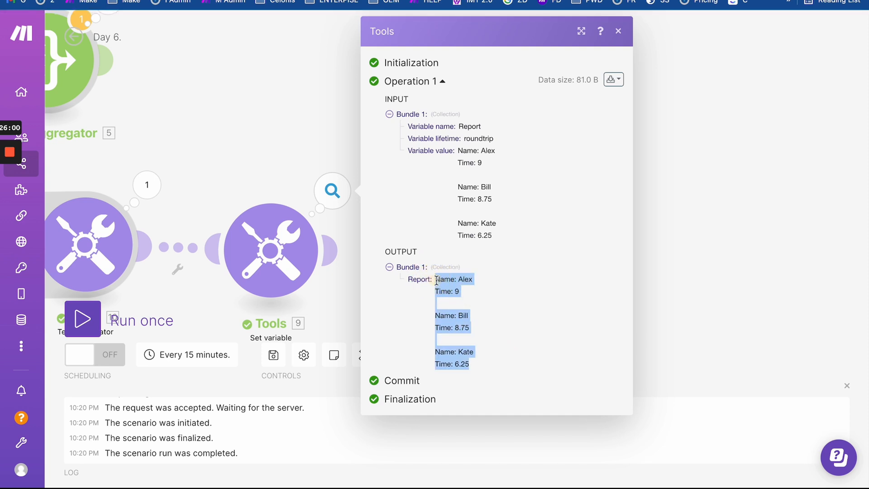
left_click_drag(286, 121, 445, 118)
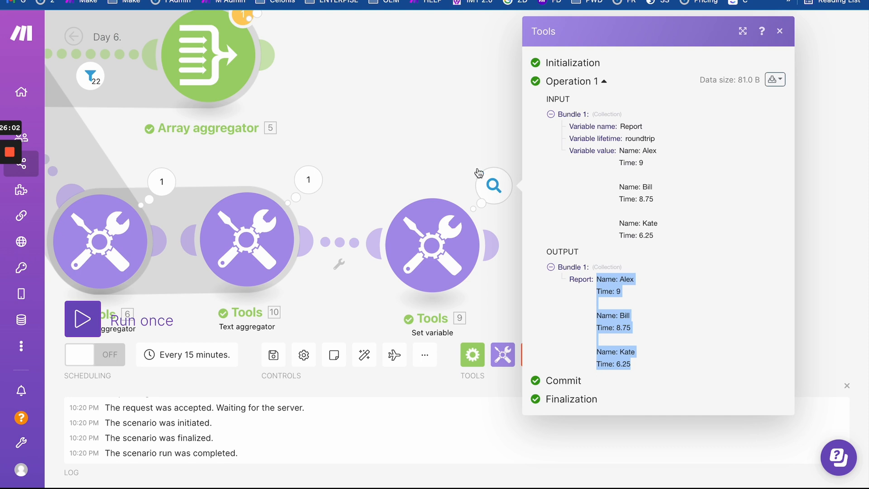
left_click(449, 141)
left_click(494, 185)
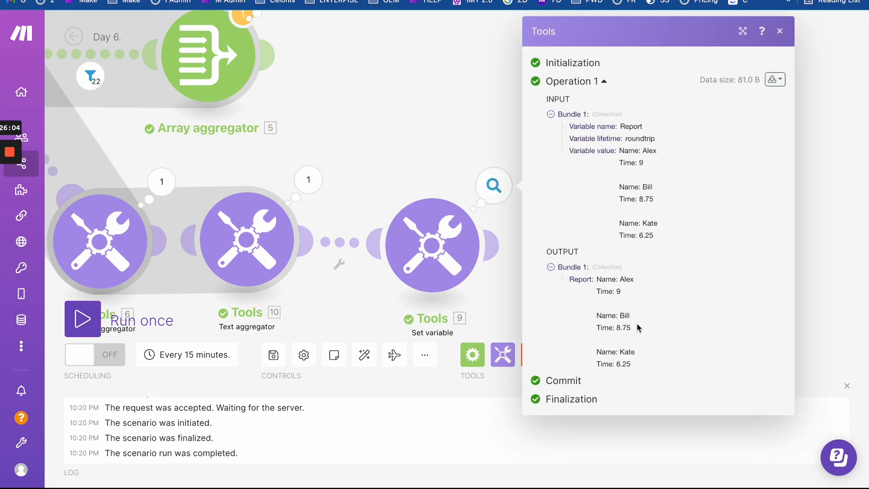
left_click_drag(596, 278, 650, 375)
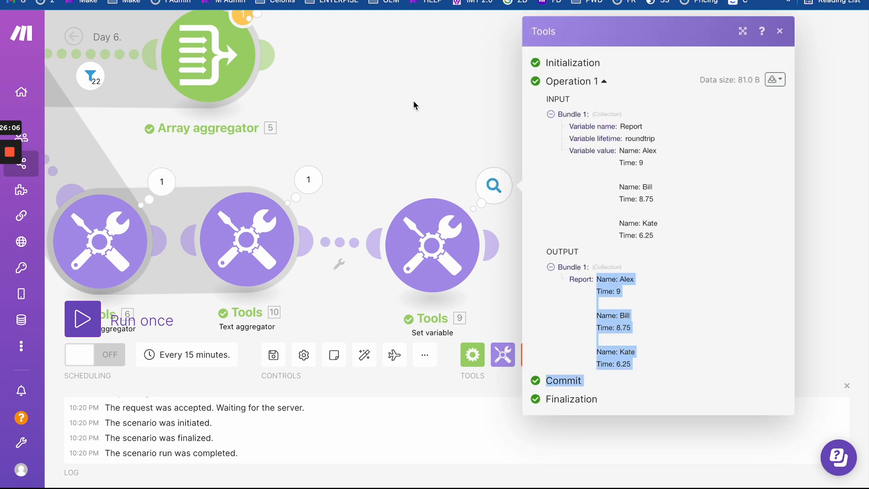
left_click_drag(463, 152, 533, 154)
left_click(661, 140)
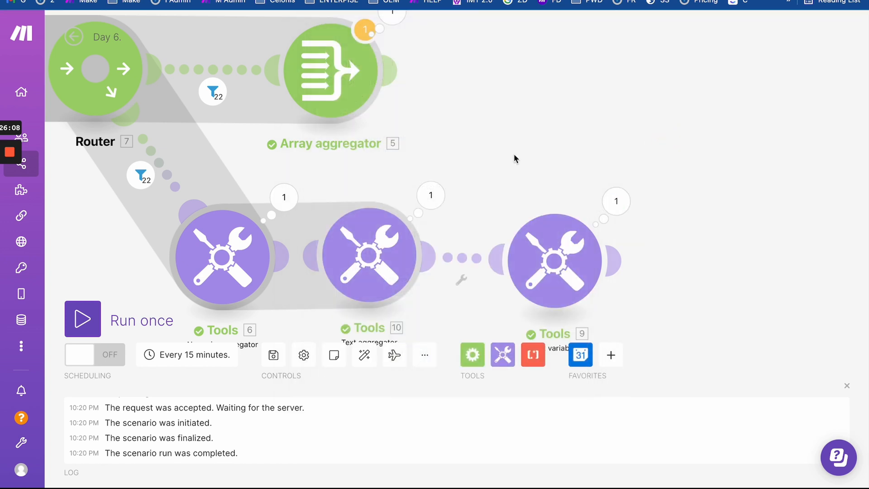
scroll(513, 156, "down", 5)
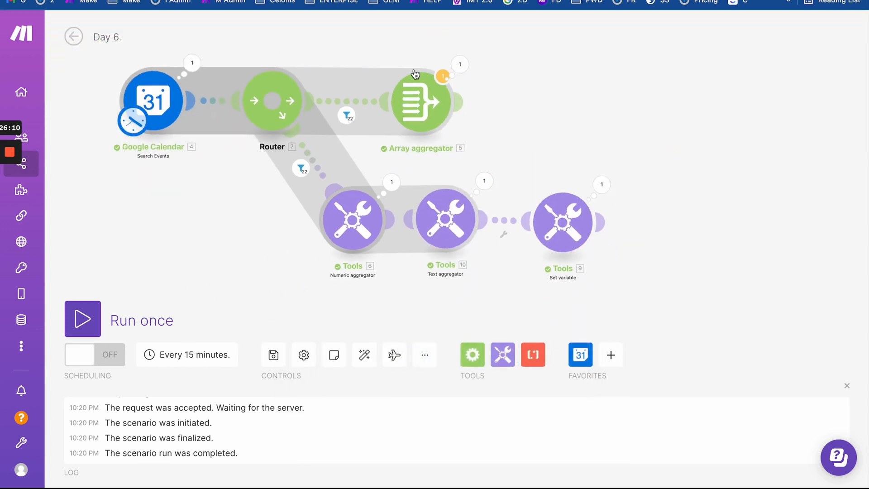
- Move the Array aggregator higher on the canvas and shift the Text aggregator right
left_click_drag(415, 74, 415, 1)
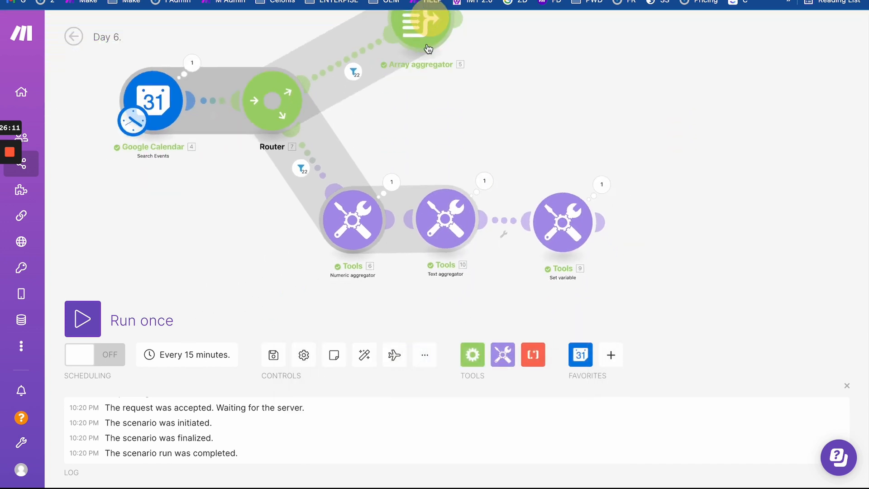
left_click(604, 189)
left_click_drag(663, 280, 708, 363)
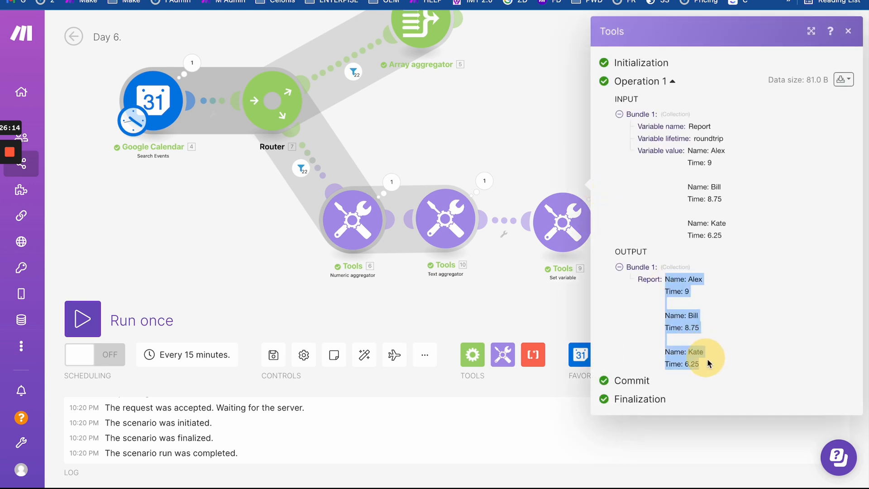
left_click(523, 276)
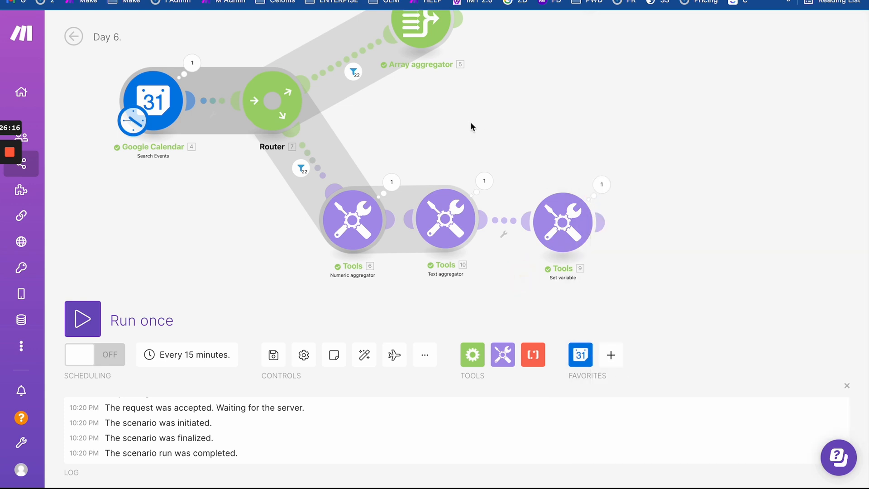
mouse_move(441, 222)
left_mouse_down()
mouse_move(473, 222)
mouse_move(455, 220)
left_mouse_up()
- Reposition the Set variable and Text aggregator modules, then add a Google Sheets Add a Row module
left_click_drag(551, 218, 574, 215)
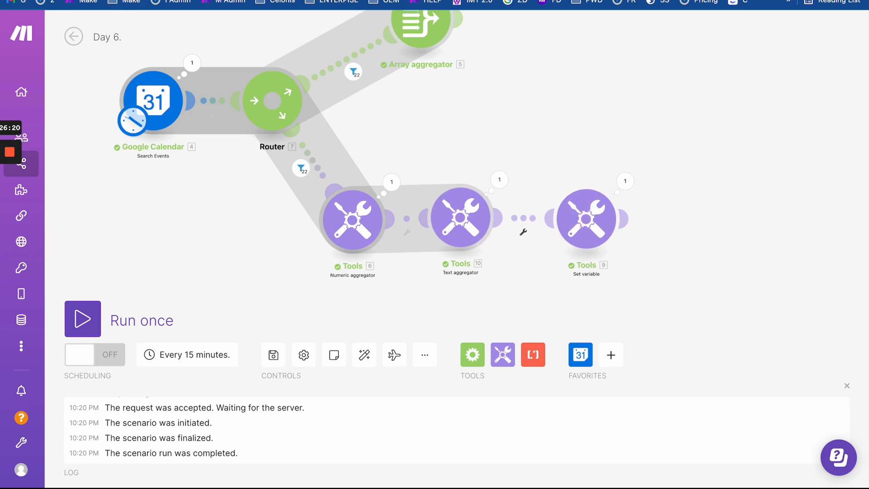
left_click_drag(446, 231, 447, 235)
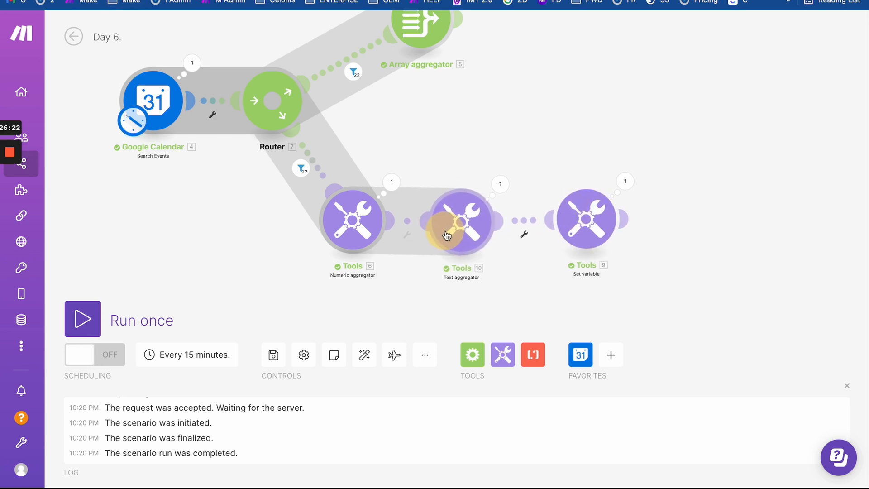
right_click(230, 265)
left_click(242, 272)
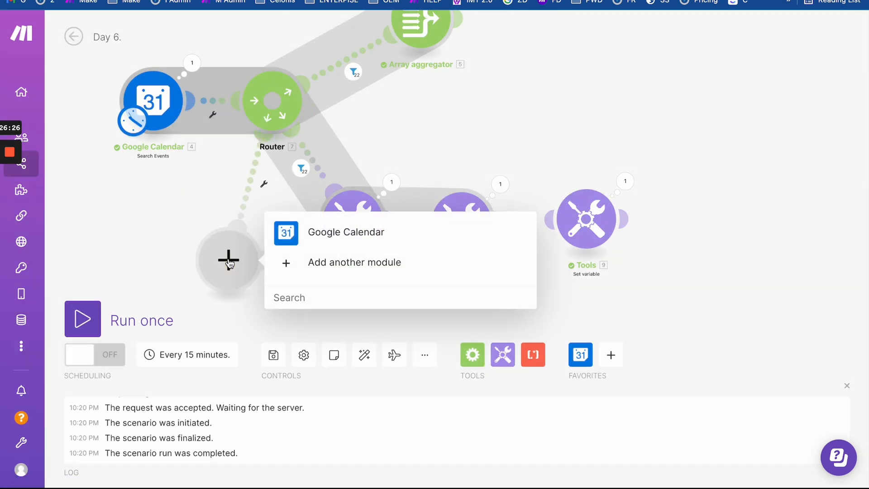
type("google ")
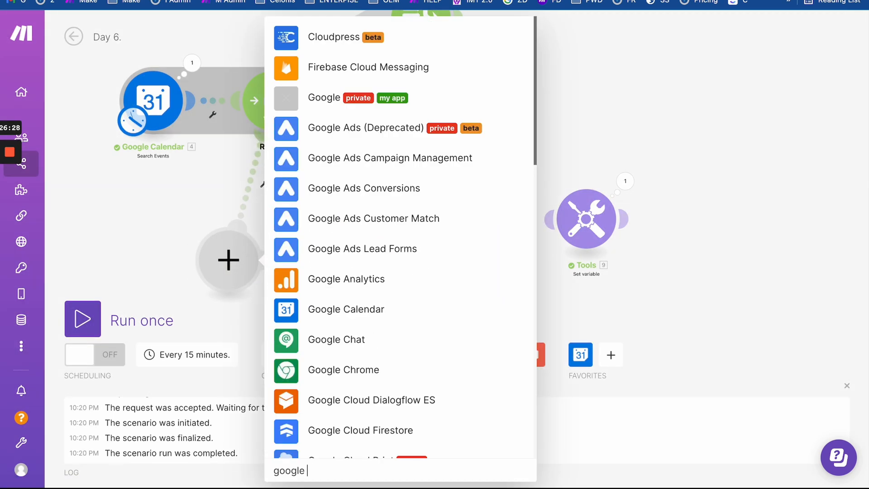
type("cshee")
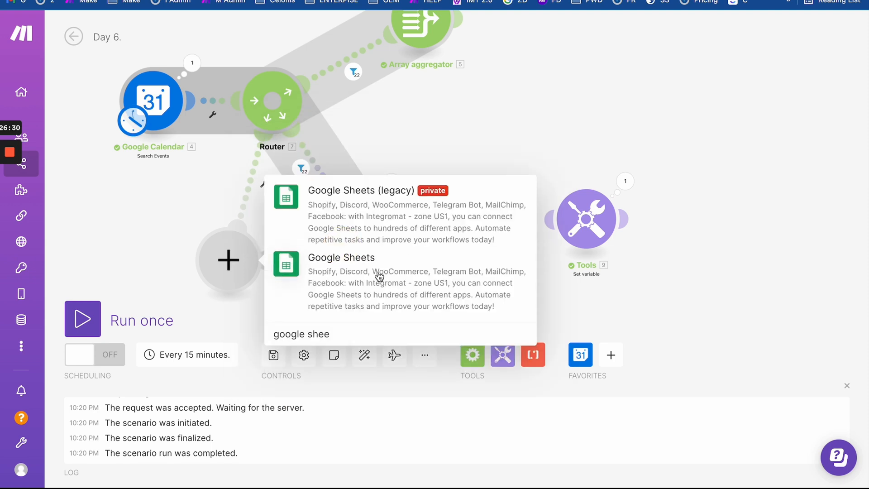
left_click(379, 276)
left_click(338, 59)
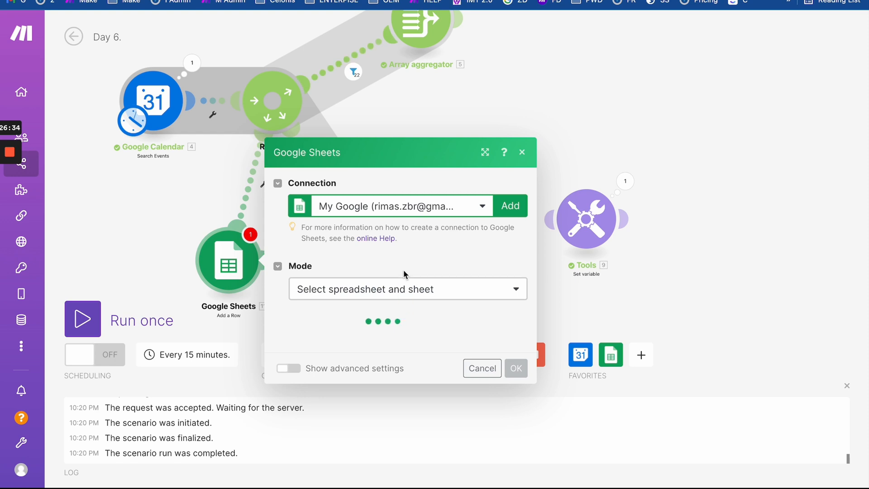
left_click(332, 339)
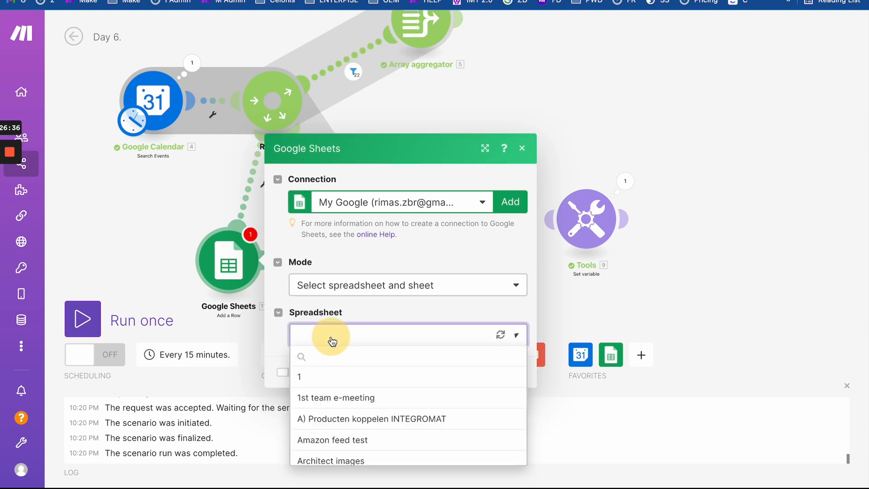
left_click_drag(187, 213, 334, 193)
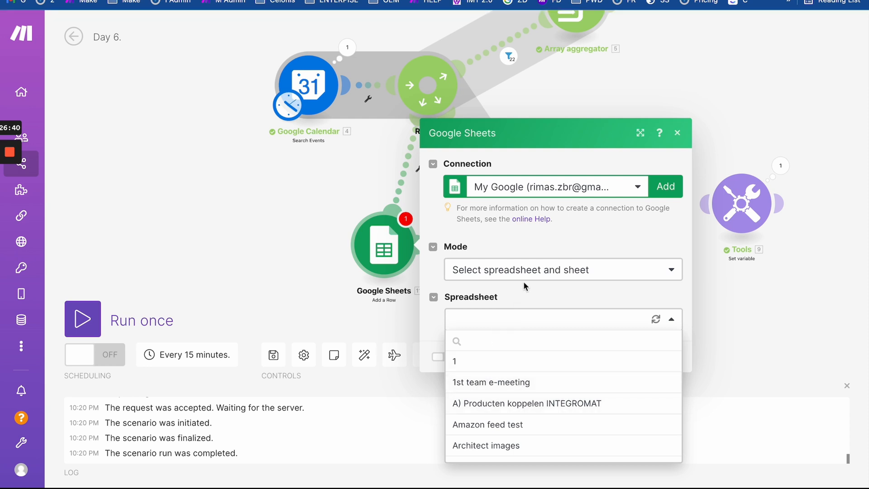
left_click(534, 186)
left_click(543, 186)
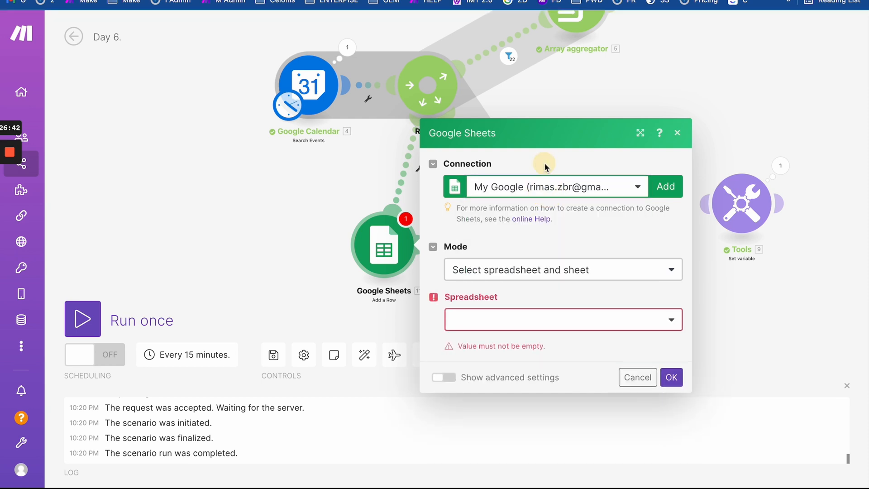
- Review the Date, Week and Customer header cells in Day 6. Report, then dismiss the Calendar event details
key("ctrl+Tab")
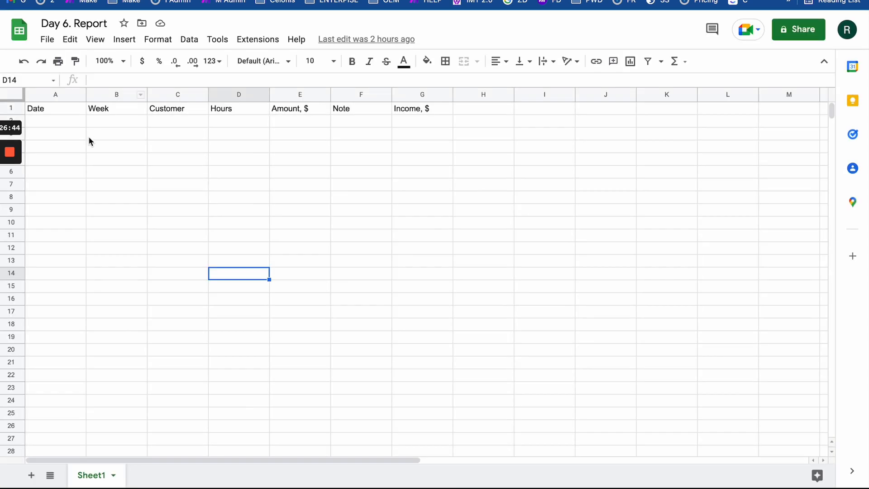
left_click(75, 189)
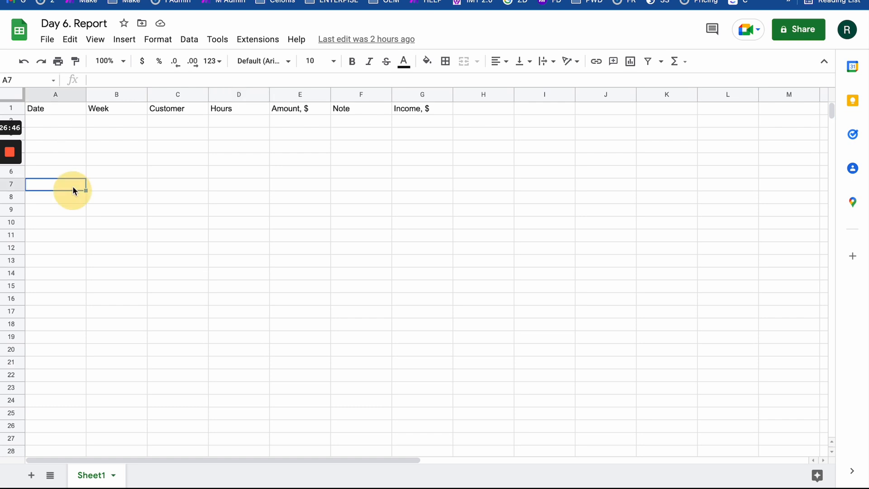
left_click(171, 126)
left_click(50, 121)
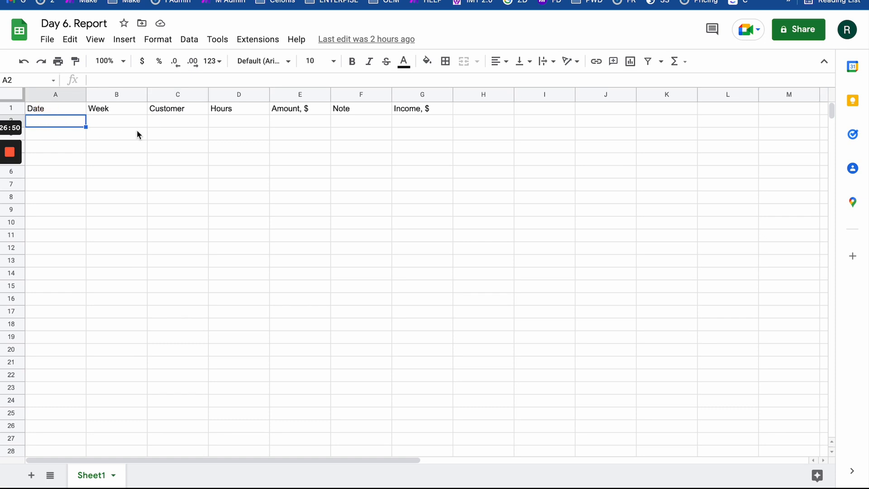
left_click(184, 127)
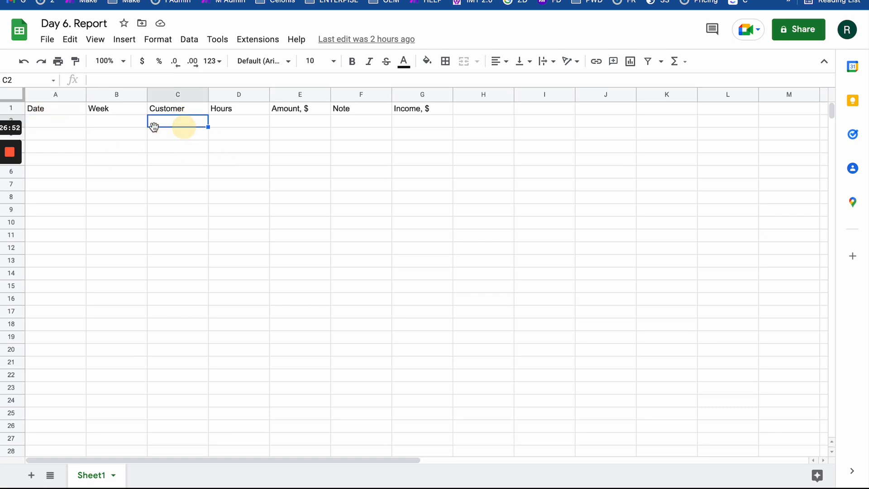
left_click(119, 123)
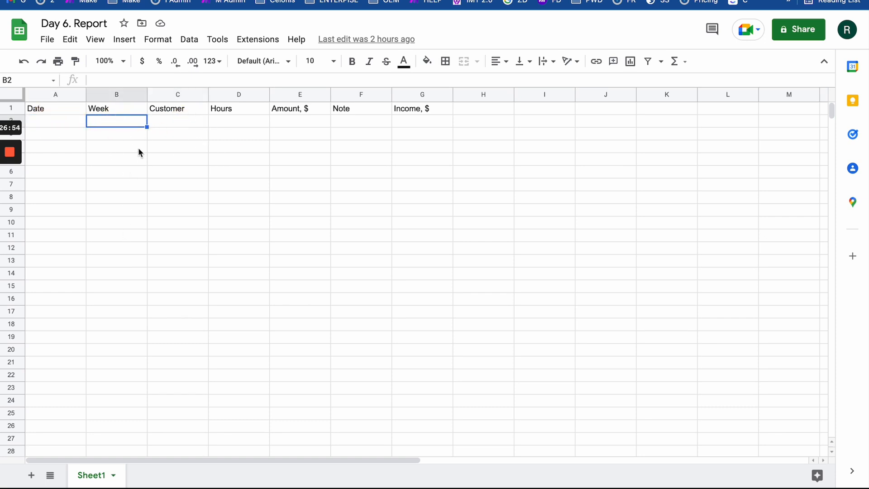
key("ctrl+Tab")
left_click(292, 146)
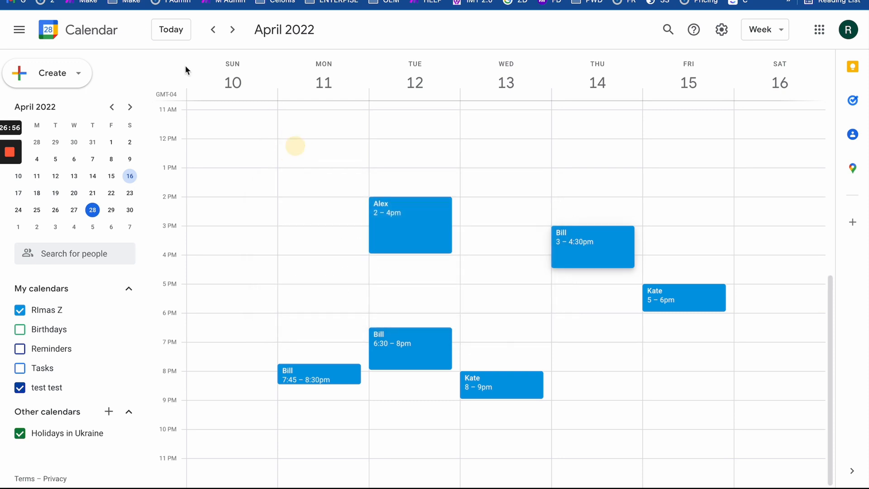
- Look over cells C2–F3 and the E9–G9 area of Day 6. Report, then return to Google Calendar
key("ctrl+shift+Tab")
left_click_drag(175, 124, 429, 127)
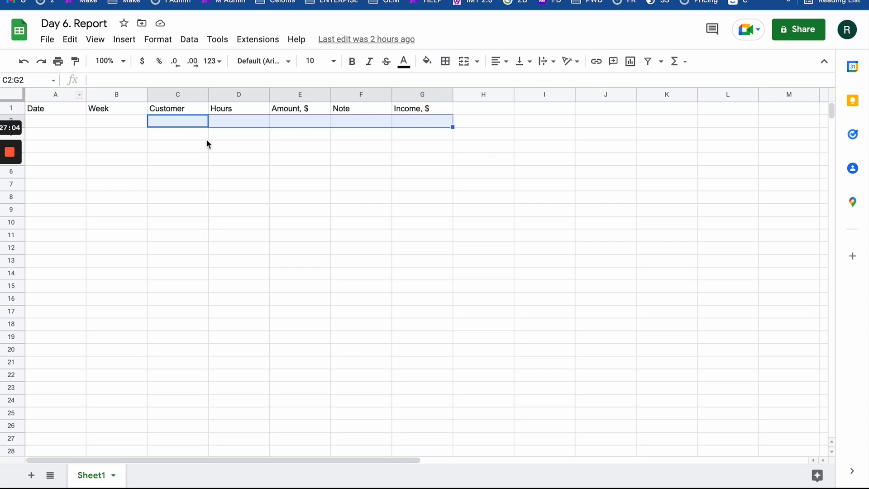
left_click(329, 206)
mouse_move(313, 204)
left_mouse_down()
mouse_move(443, 207)
mouse_move(314, 211)
left_mouse_up()
left_click(414, 194)
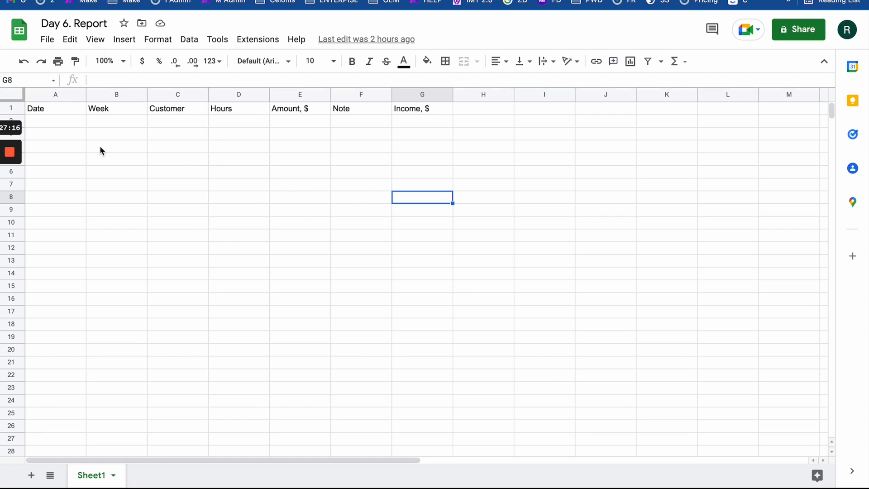
left_click(51, 121)
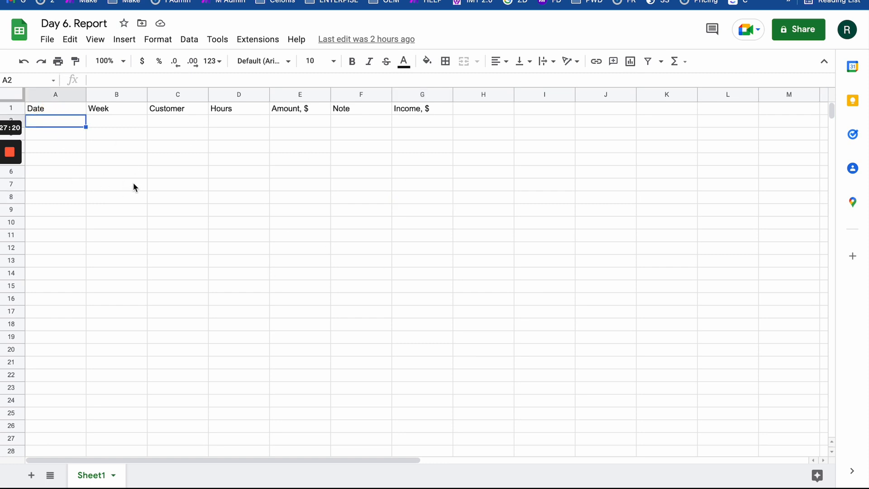
left_click(113, 122)
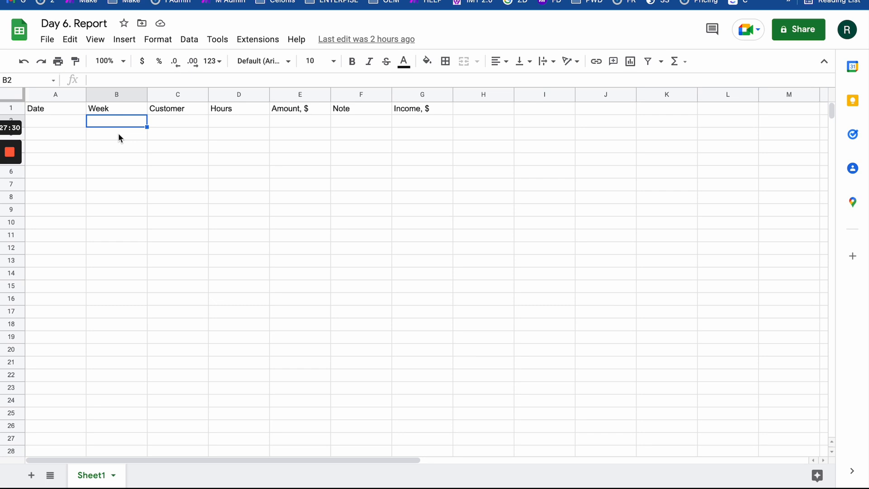
left_click(168, 1)
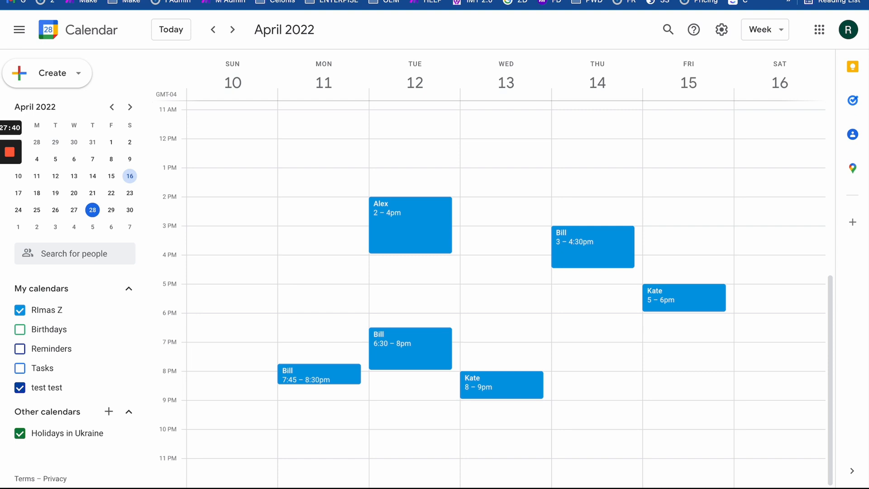
- Browse the April 17–23 and 24–30 weeks, return to April 10–16, then go back to Make
left_click(233, 30)
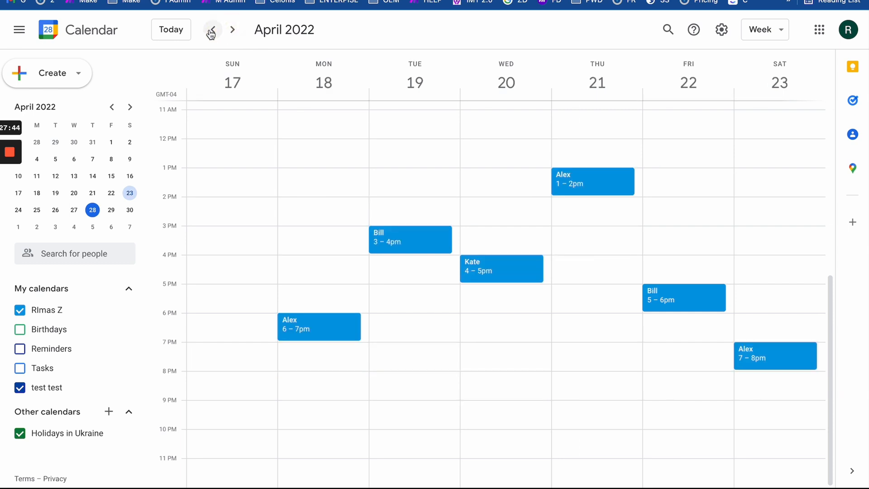
left_click(212, 30)
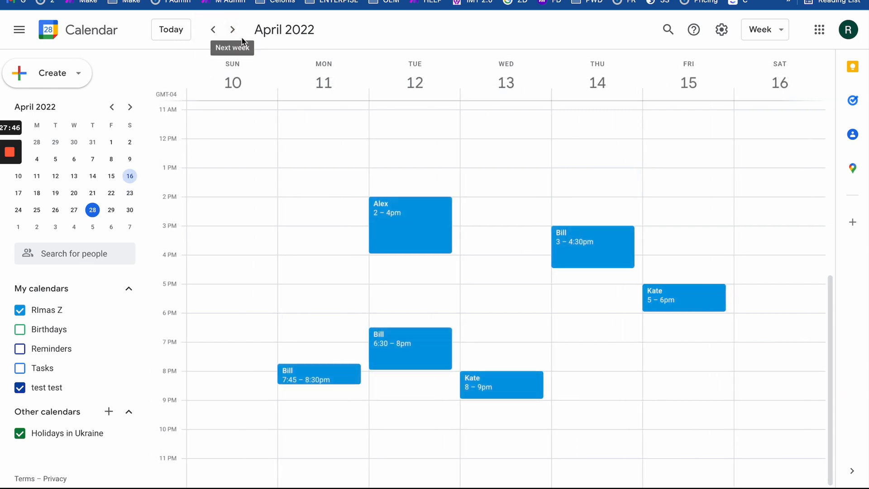
left_click(233, 30)
left_click(234, 32)
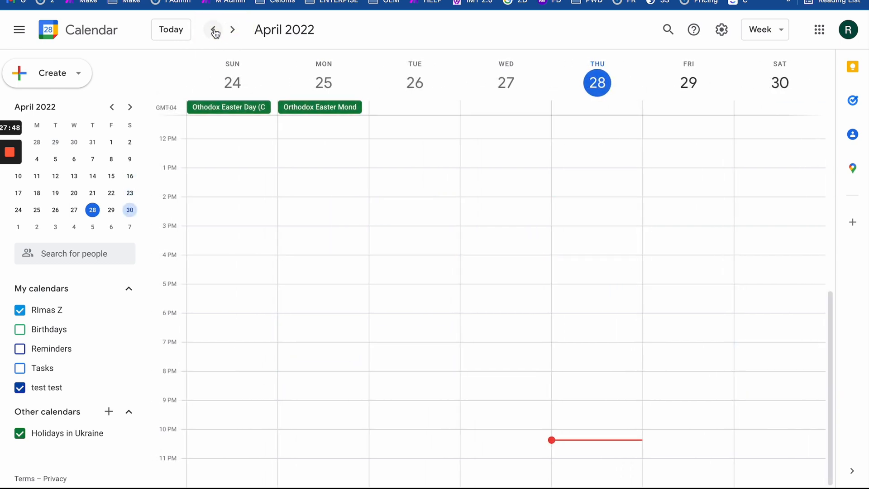
left_click(211, 30)
left_click(212, 30)
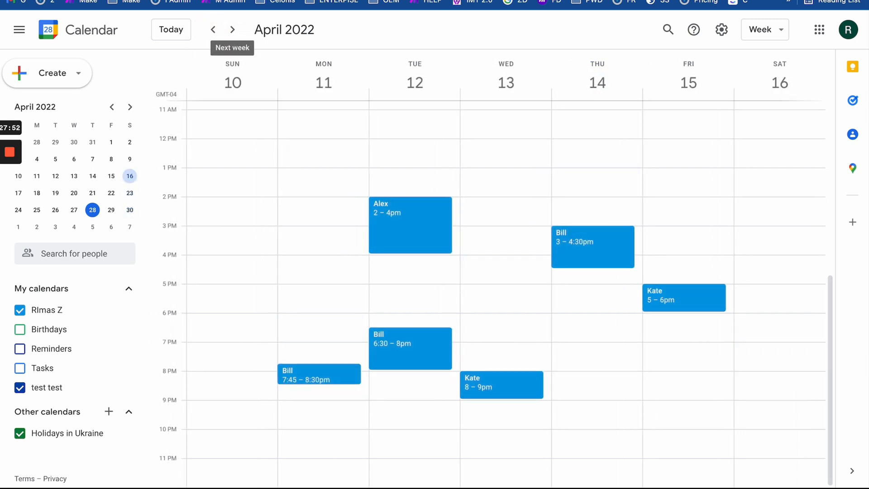
left_click(294, 0)
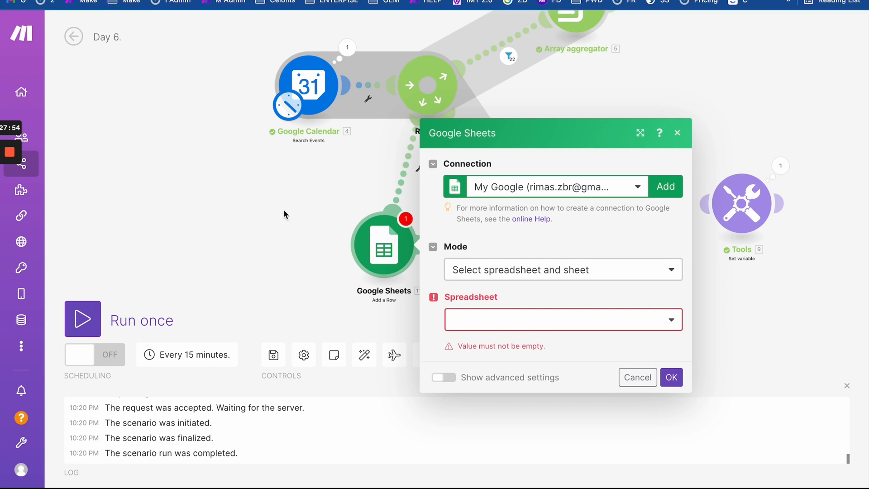
- Set the Add a Row module to the Day 6. Report spreadsheet and Sheet1, and confirm with OK
left_click(631, 326)
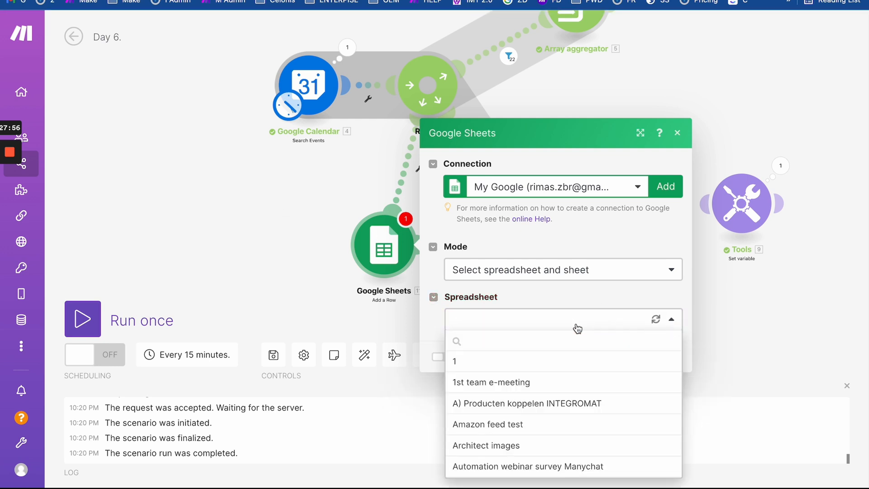
type("me")
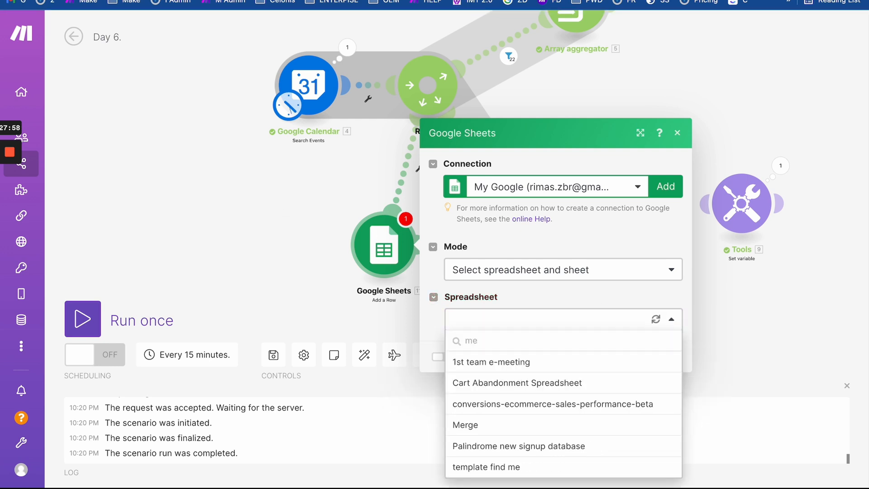
key("BackSpace")
key("BackSpace")
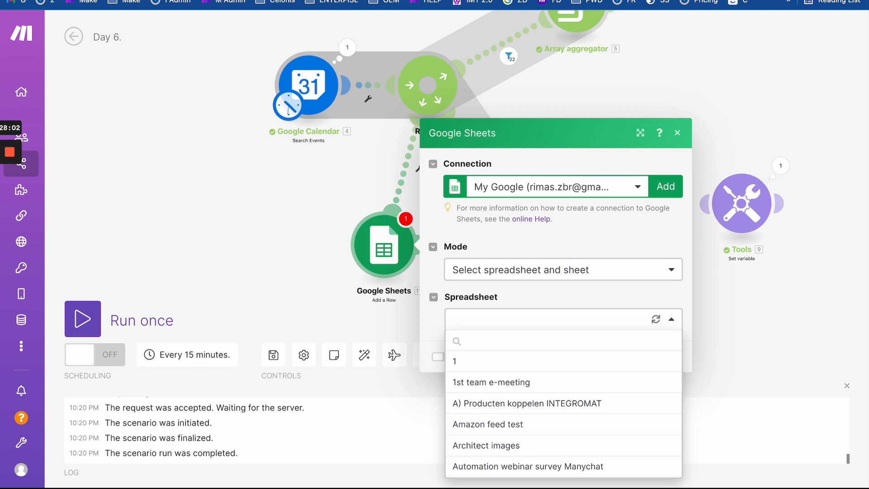
type("day")
left_click(515, 363)
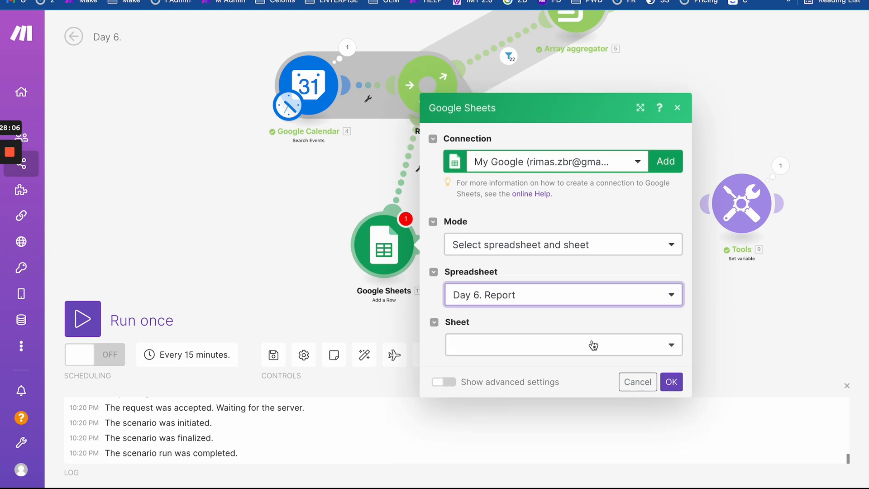
left_click(593, 345)
left_click(578, 384)
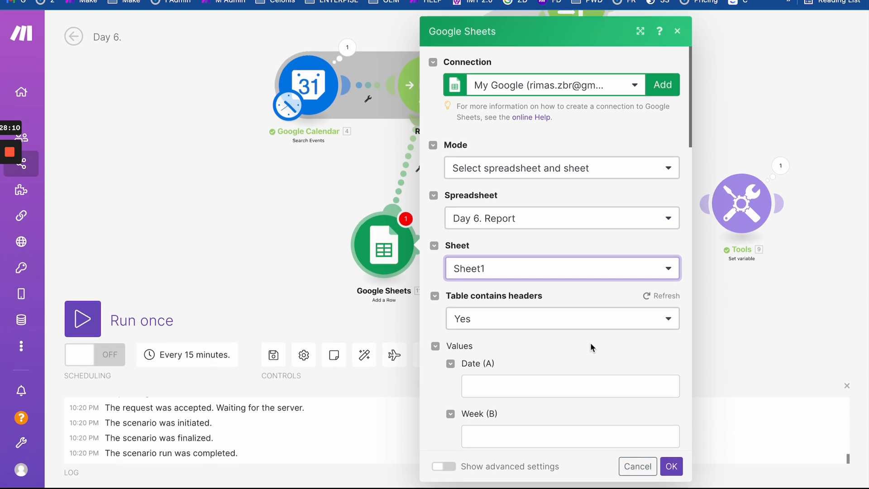
scroll(590, 362, "down", 6)
left_click(671, 469)
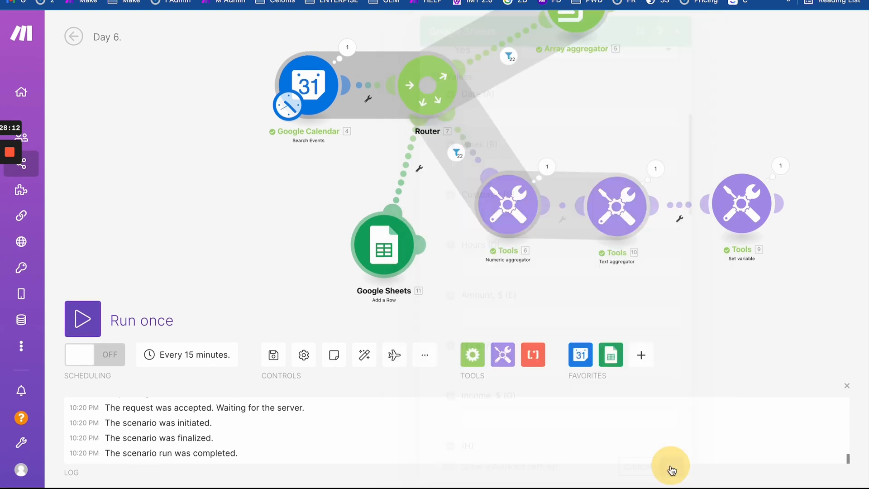
left_click(111, 0)
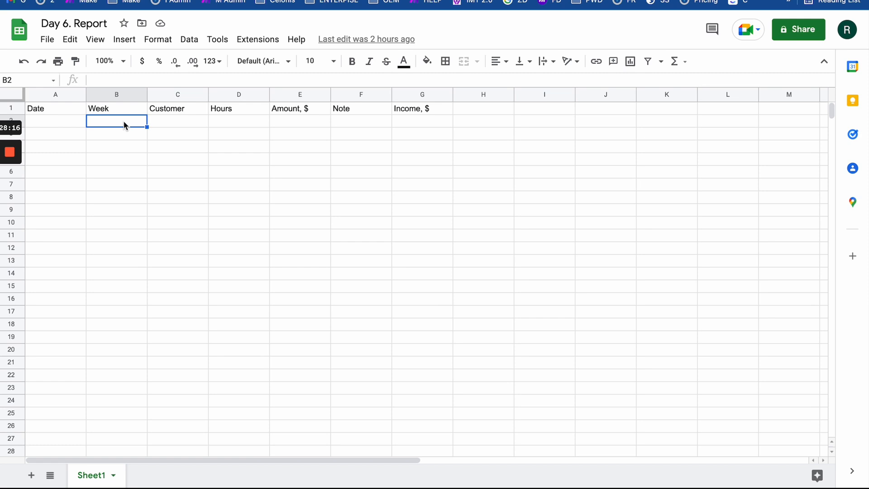
- Fill row 2 with week 15, a customer name and 5 hours
type("15")
left_click(173, 118)
type("ALe")
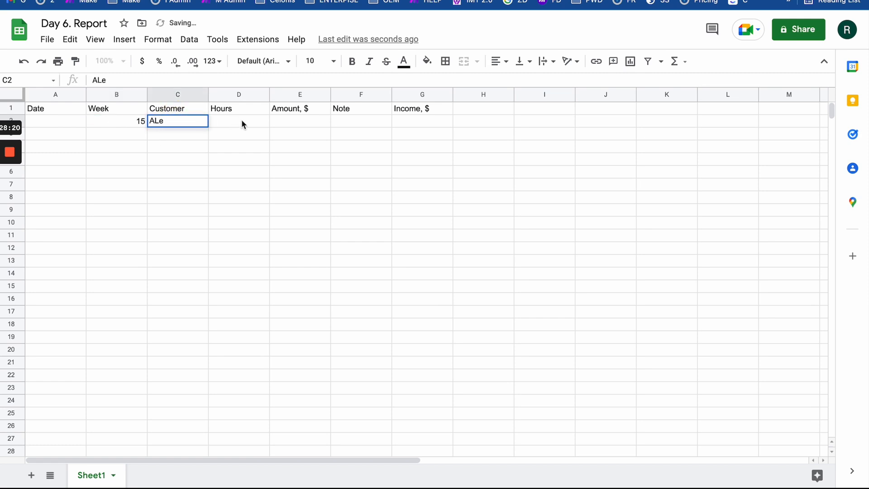
left_click(242, 122)
double_click(167, 121)
type("x")
left_click(235, 121)
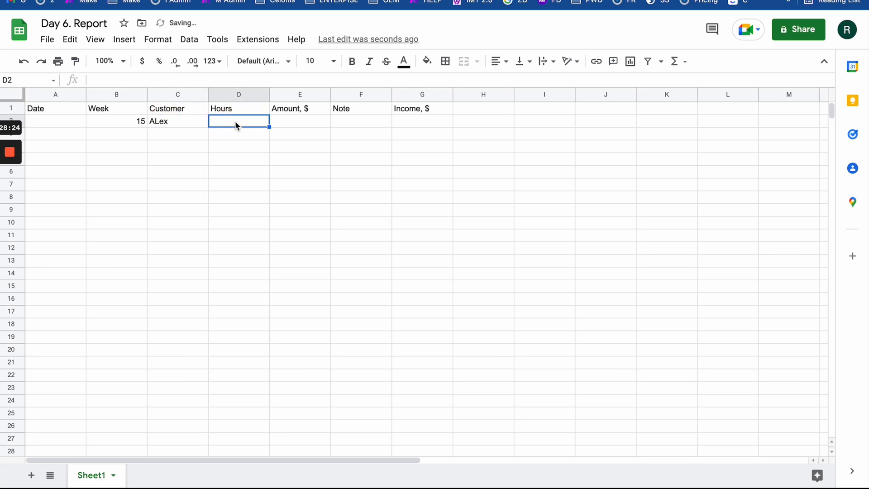
type("54")
key("BackSpace")
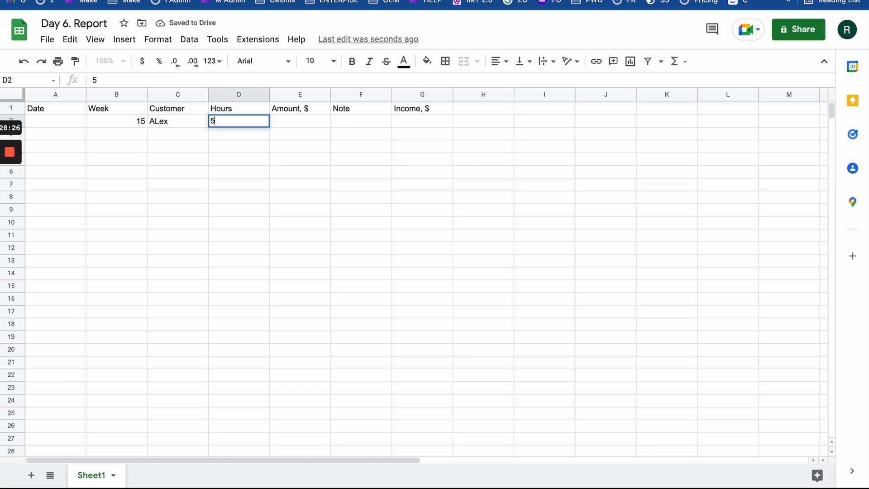
left_click(298, 120)
- Enter the amount formula =D2*25 in E2
double_click(302, 120)
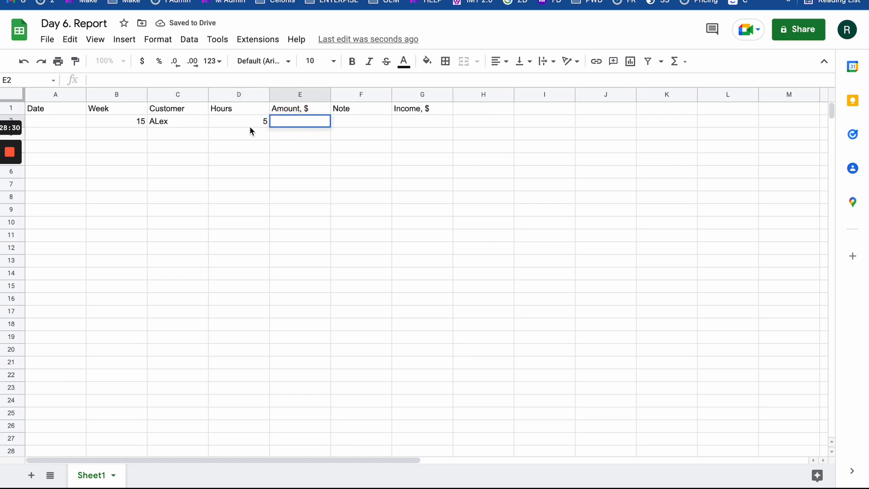
left_click(249, 126)
left_click(302, 120)
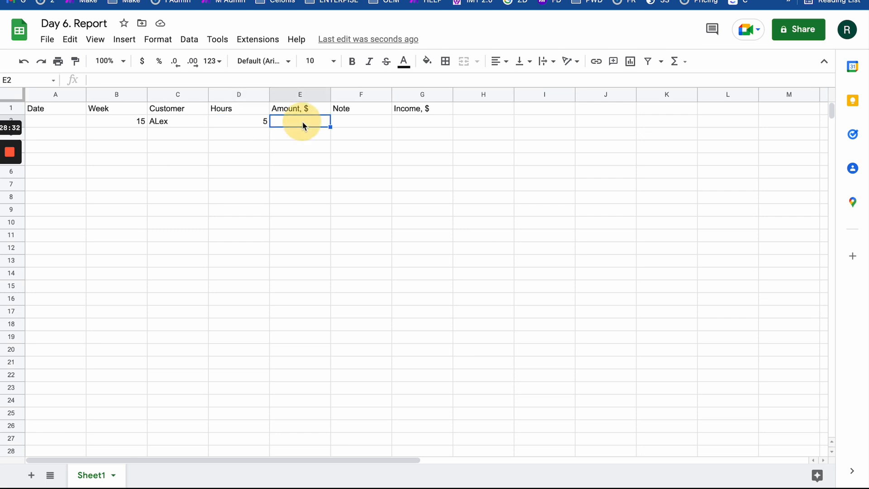
type("=")
left_click(261, 126)
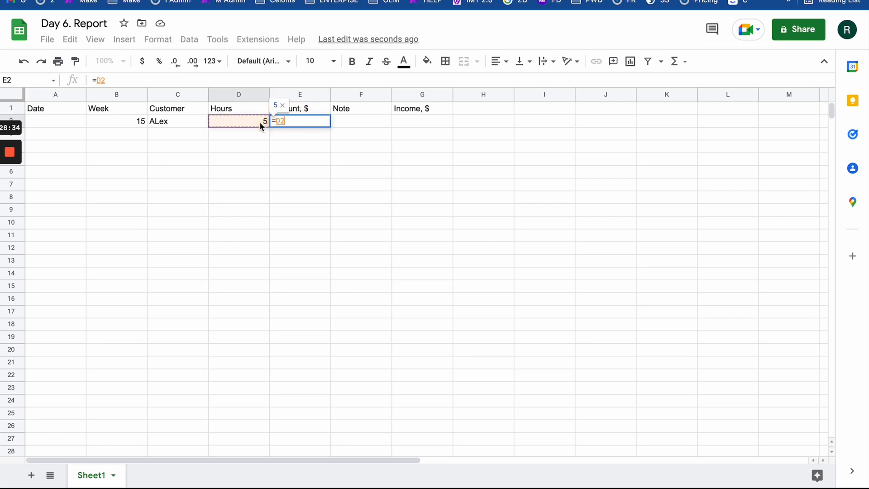
type("*")
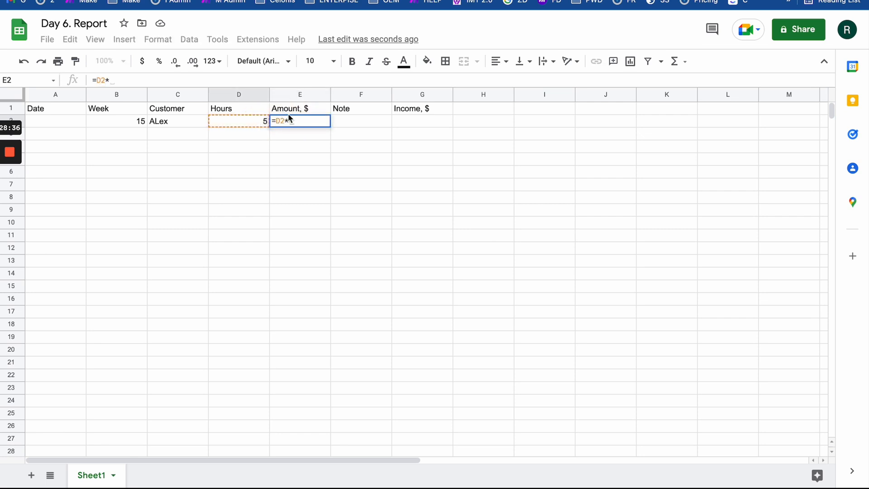
type("25")
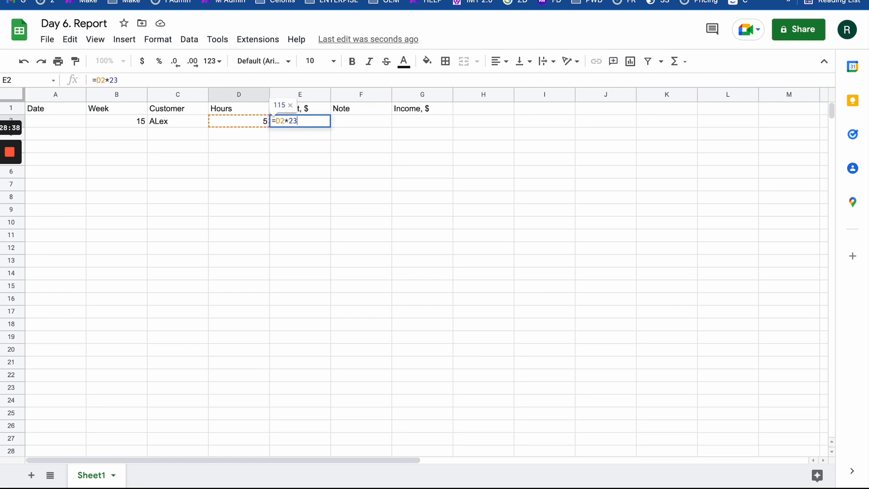
left_click(371, 119)
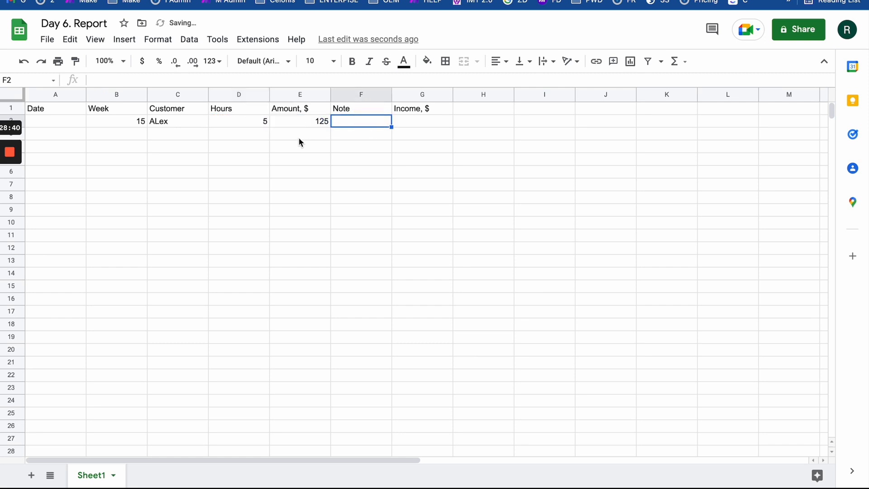
left_click(416, 122)
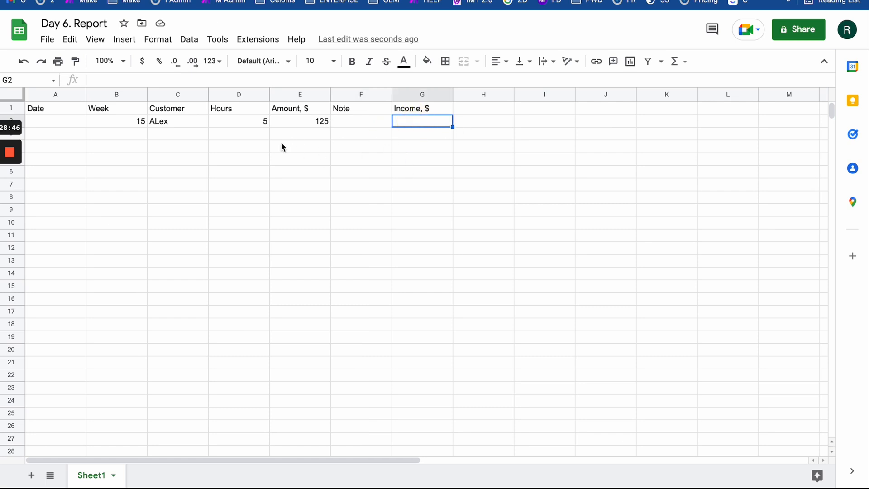
- Copy the B2:E2 row into rows 3 and 4
left_click_drag(131, 122, 324, 127)
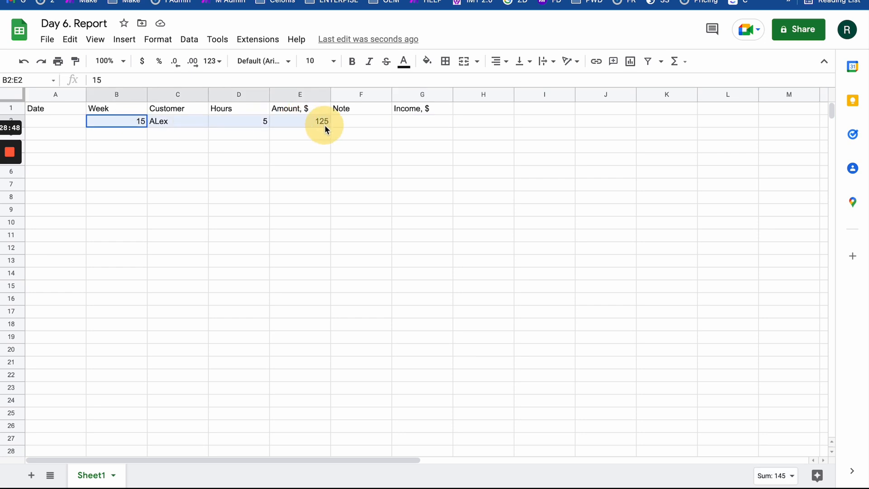
key("ctrl+c")
left_click(140, 134)
left_click(294, 156, "shift")
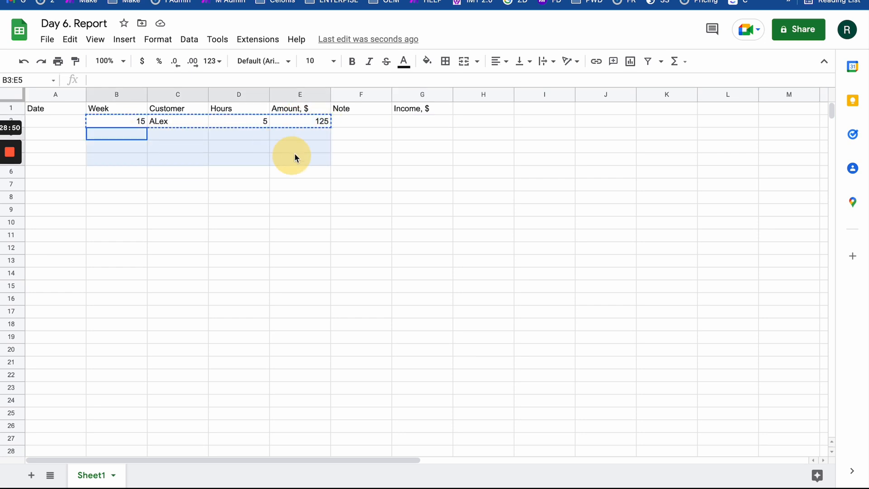
key("ctrl+v")
- Replace the customer names in rows 3 and 4 with two different customers
left_click(165, 131)
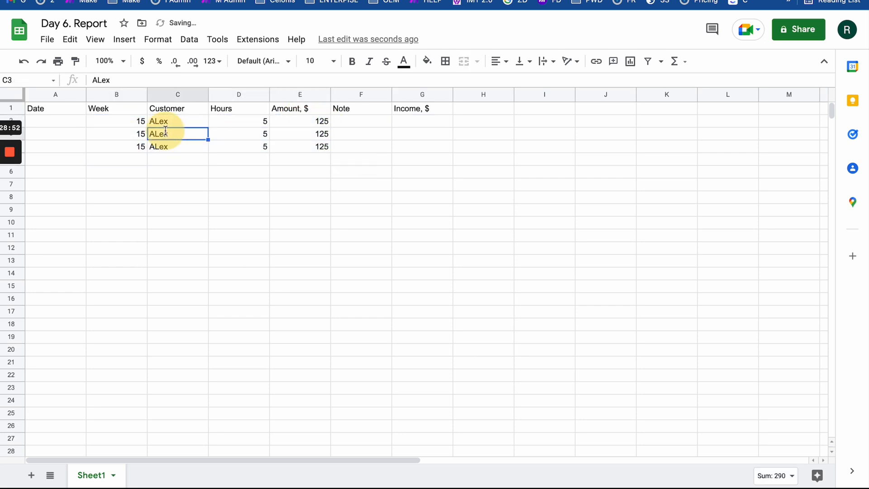
type("Bill")
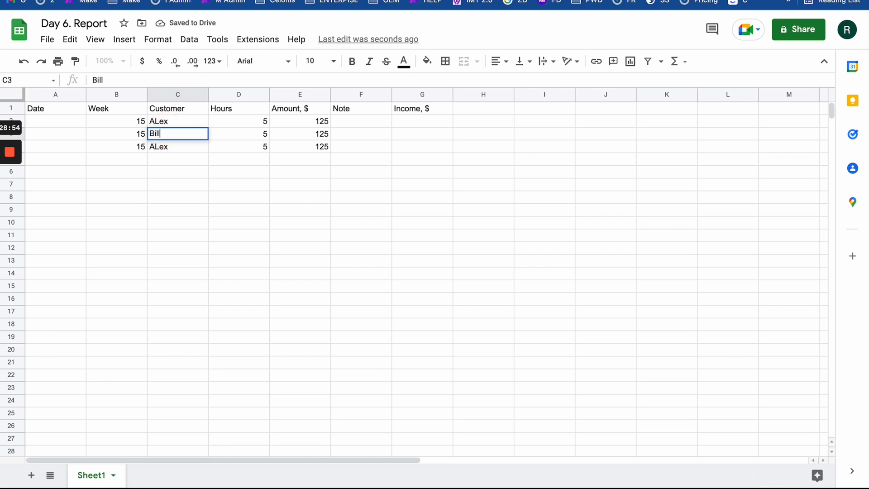
left_click(168, 150)
double_click(168, 150)
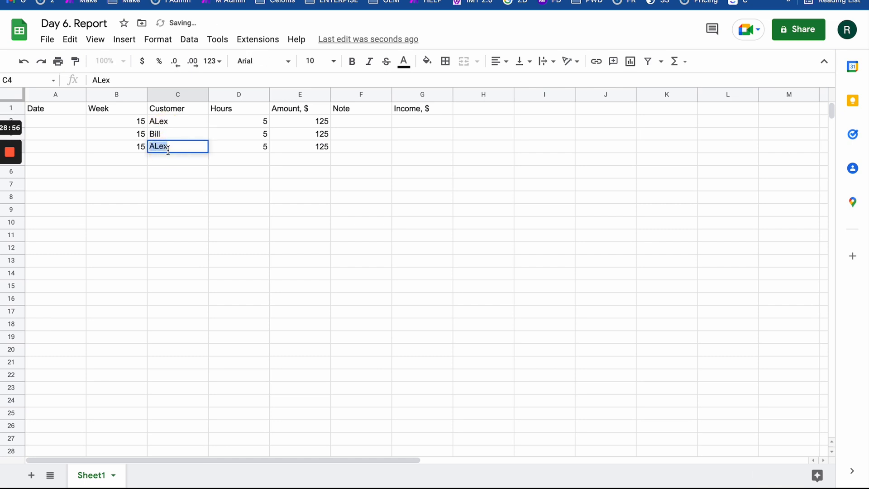
type("Kate")
left_click(240, 151)
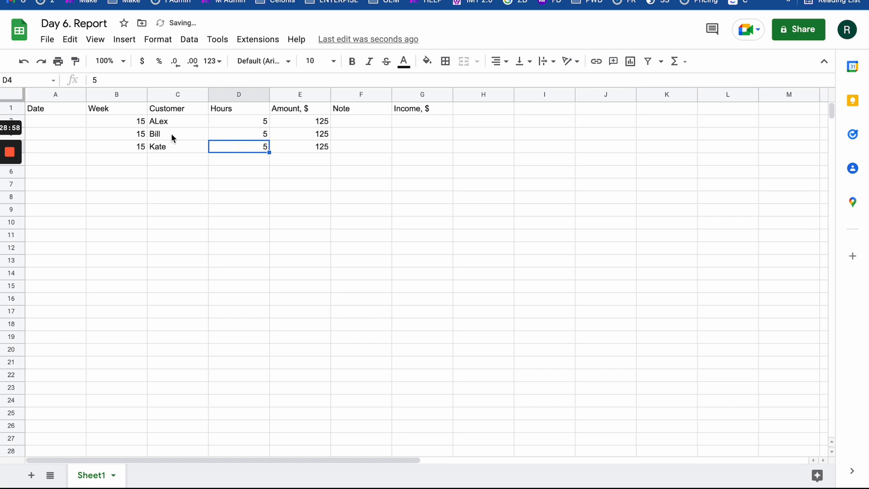
- Set the hours to 4 in D3 and 3 in D4, giving amounts 100 and 75
left_click_drag(145, 118, 142, 145)
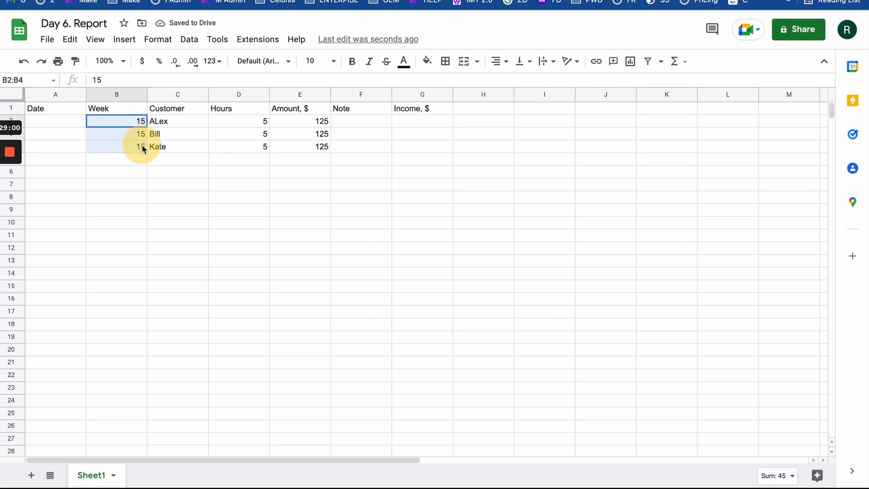
left_click(258, 150)
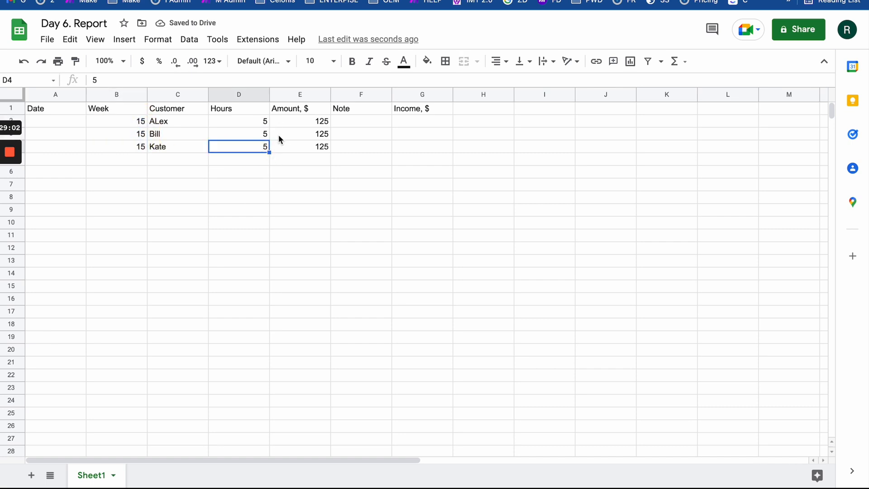
left_click(266, 134)
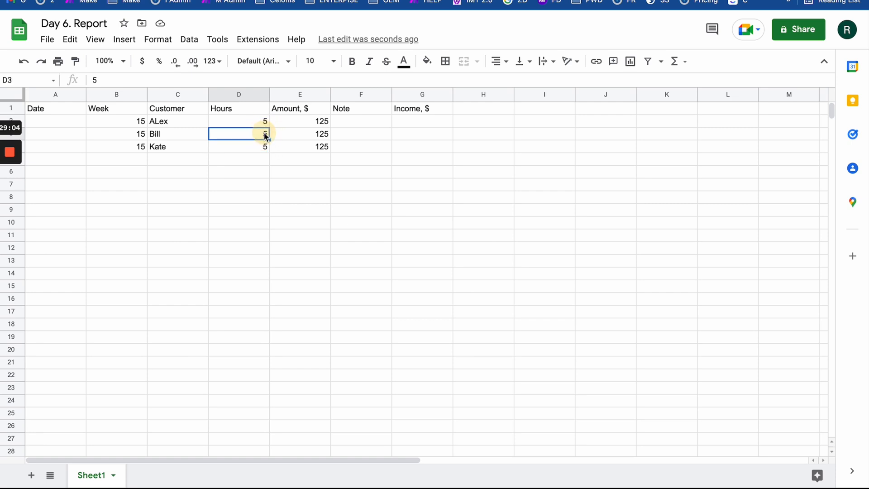
type("4")
key("Return")
type("3")
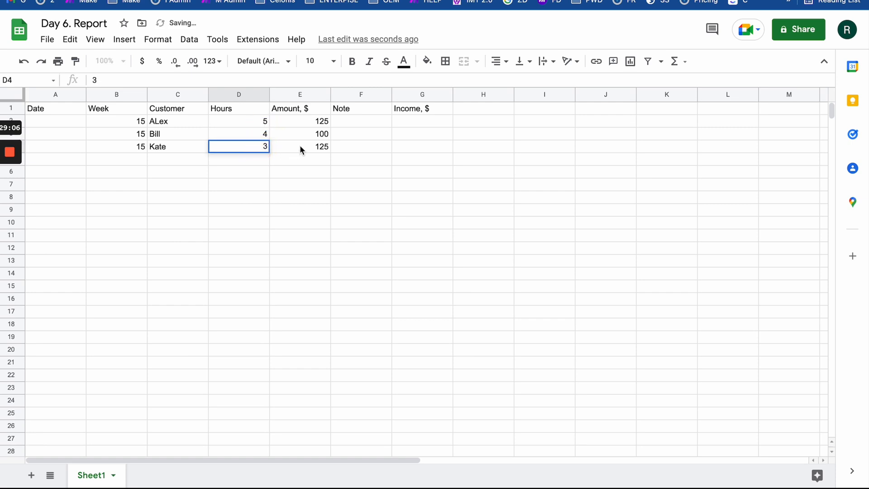
key("Tab")
left_click_drag(320, 121, 330, 145)
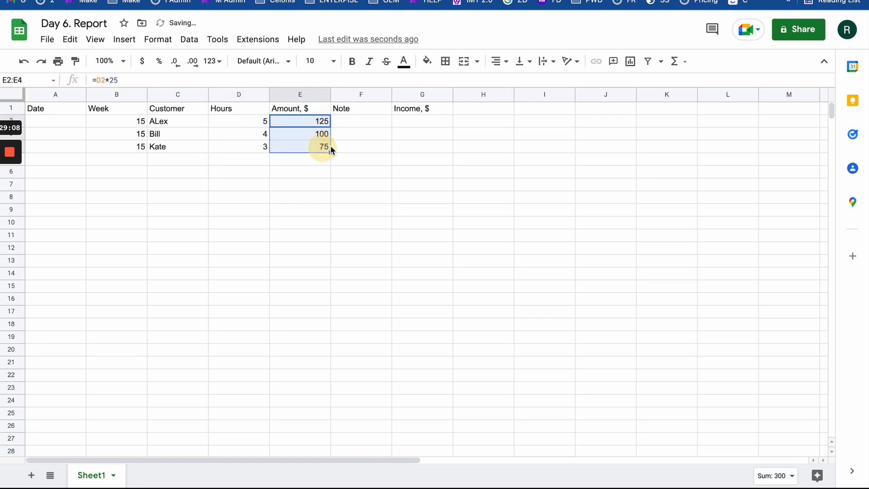
left_click(368, 137)
- Add a 'Week total' label in the row below the three entries
left_click(356, 159)
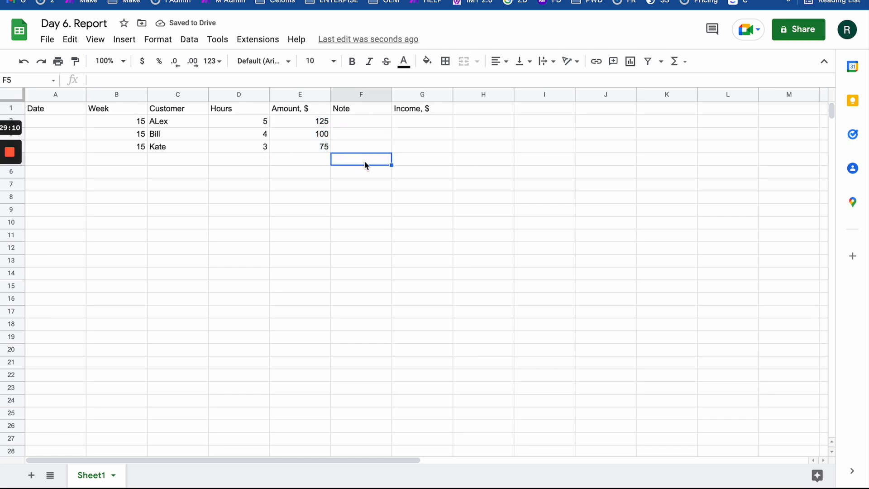
type("W")
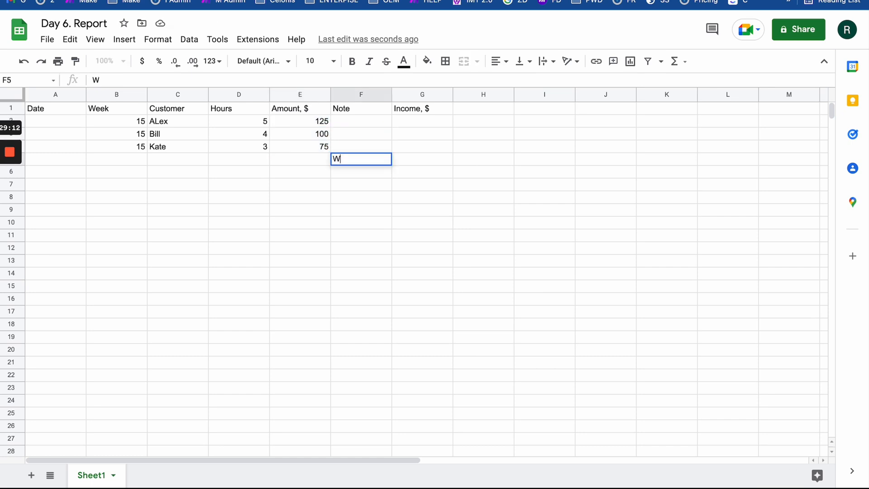
type("eek total")
double_click(366, 159)
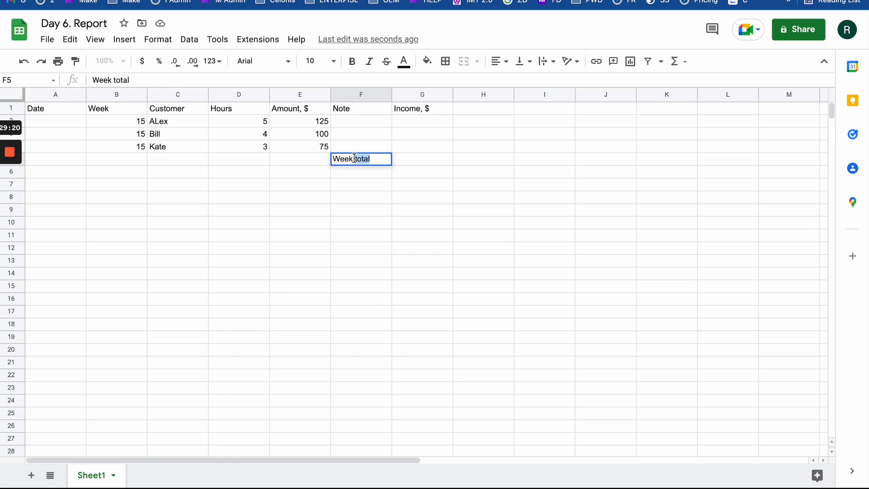
left_click(405, 156)
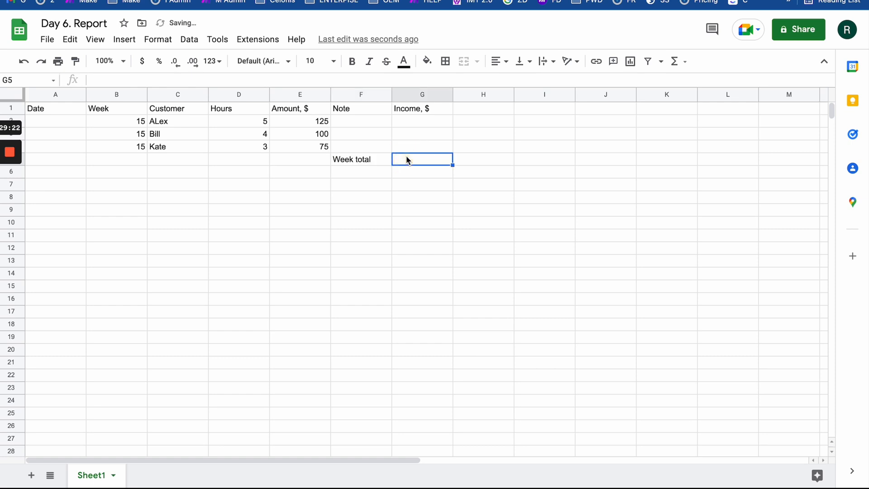
double_click(440, 158)
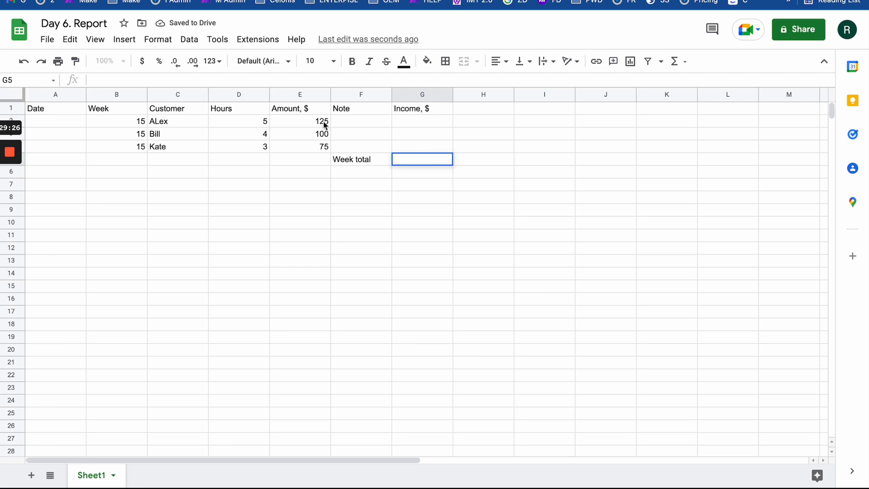
left_click(323, 149, "shift")
left_click(422, 160)
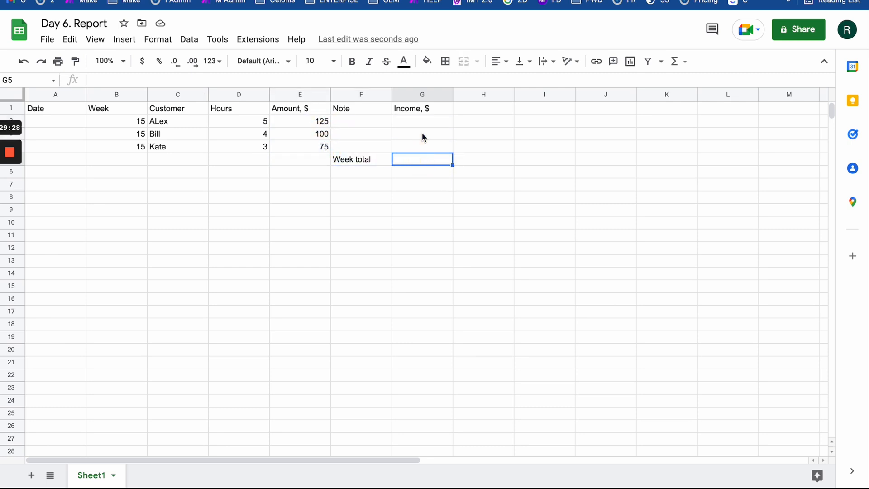
- Enter =E2 in Income cell G2 and Auto Fill G3:G4 with the matching amounts
left_click_drag(425, 122, 425, 152)
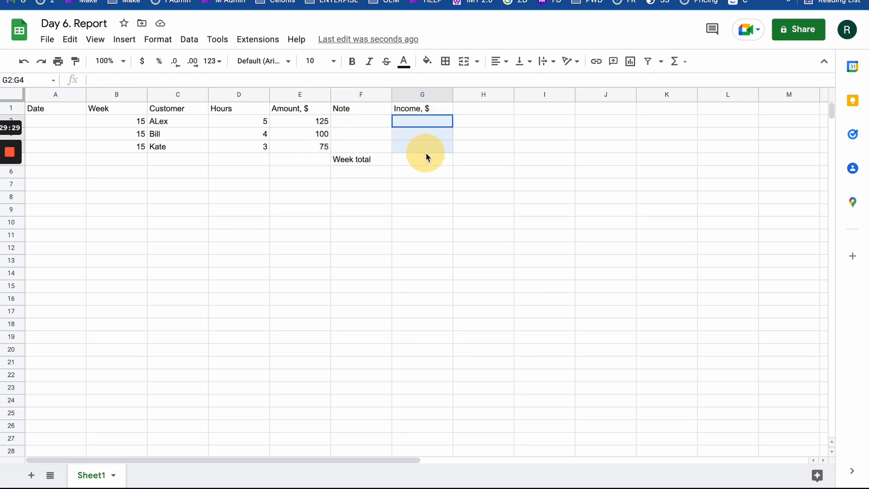
left_click(430, 123)
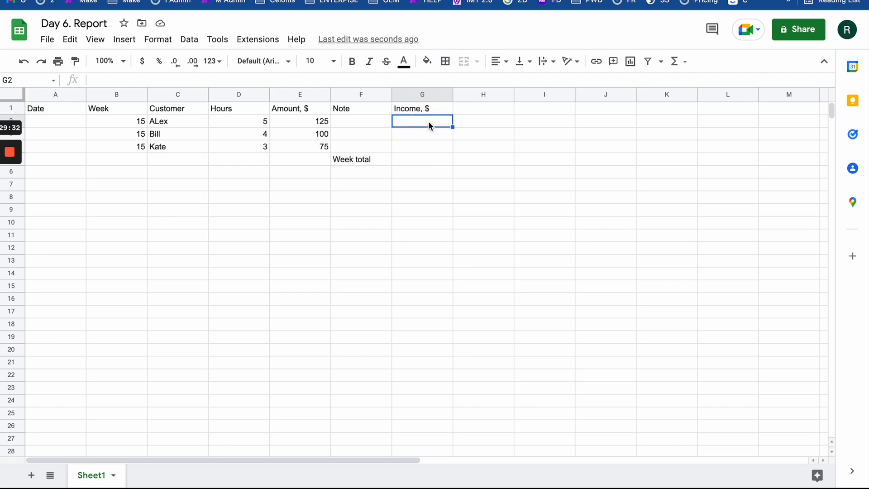
type("=")
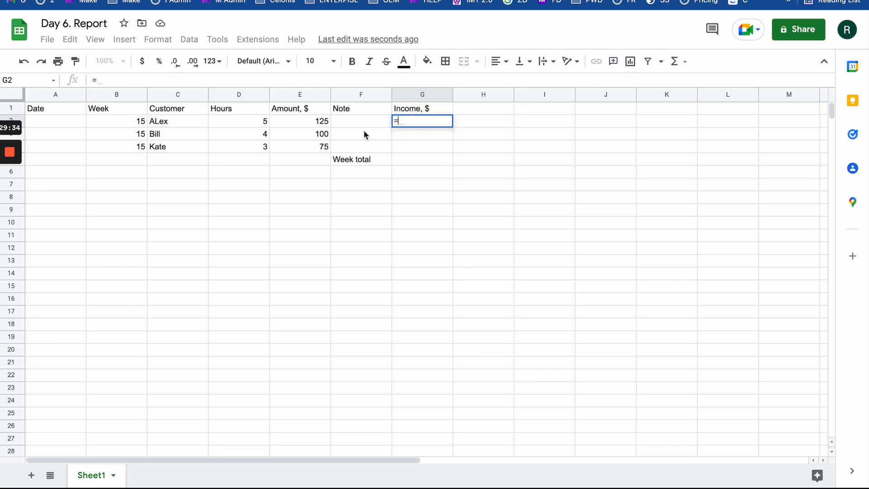
left_click(325, 122)
key("Return")
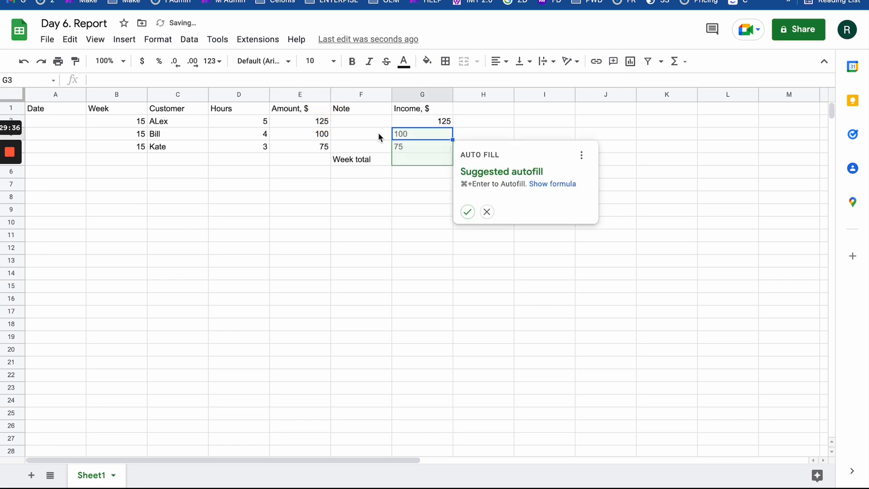
left_click(468, 211)
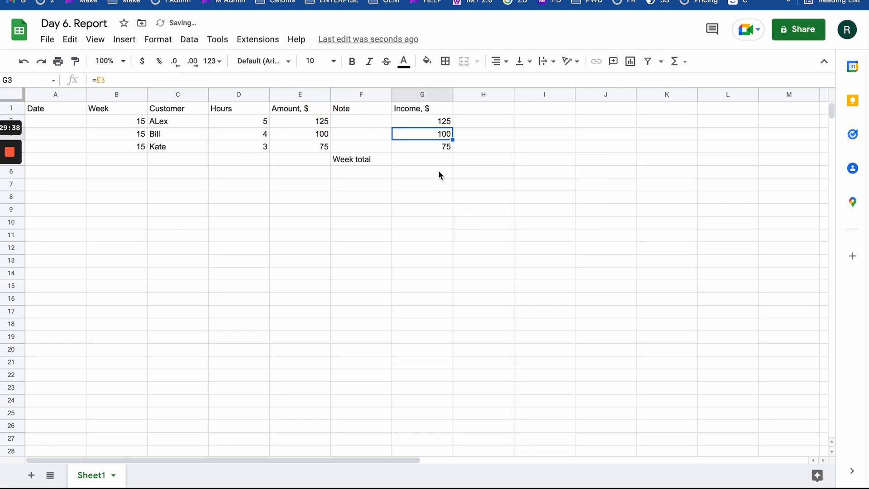
- Sum G2:G4 into a 300 week total and move it into G5 beside Week total
left_click(444, 162)
left_click(442, 174)
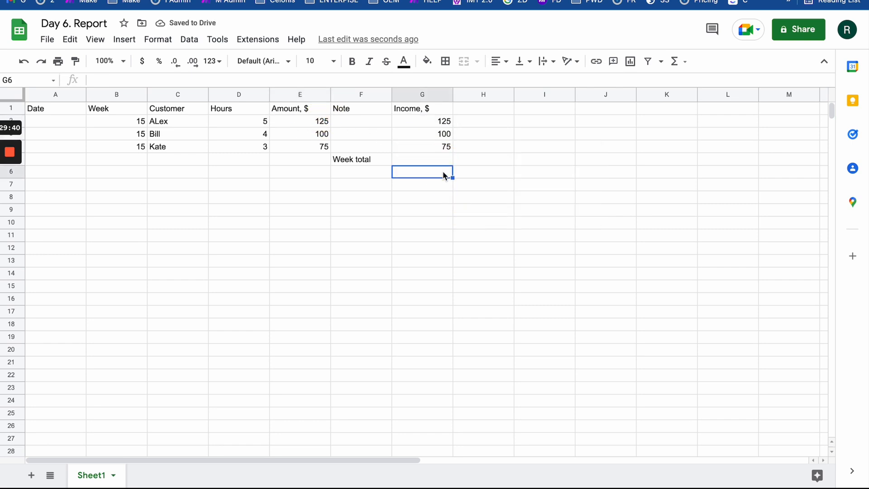
type("=")
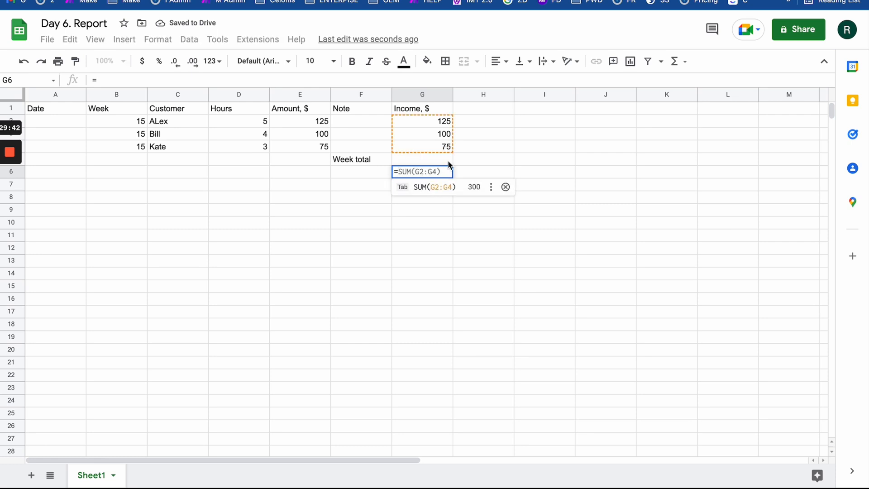
key("Tab")
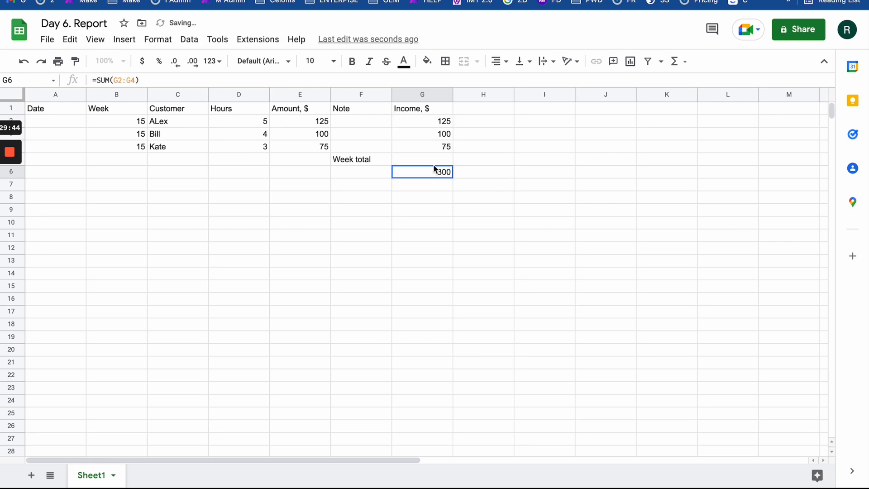
left_click(482, 175)
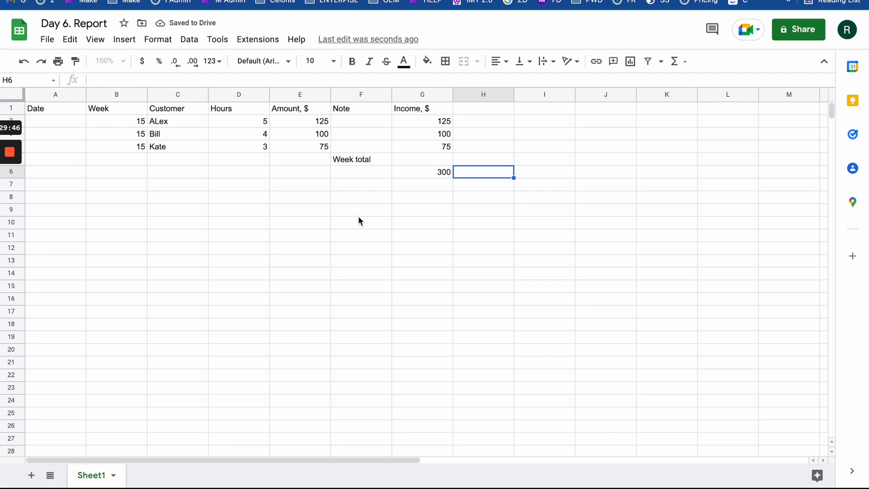
left_click(444, 173)
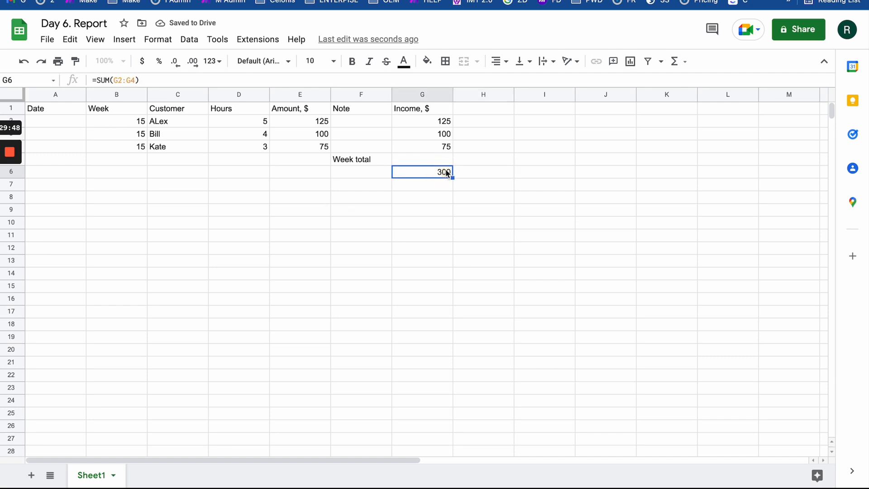
left_click_drag(444, 169, 446, 159)
left_click(468, 174)
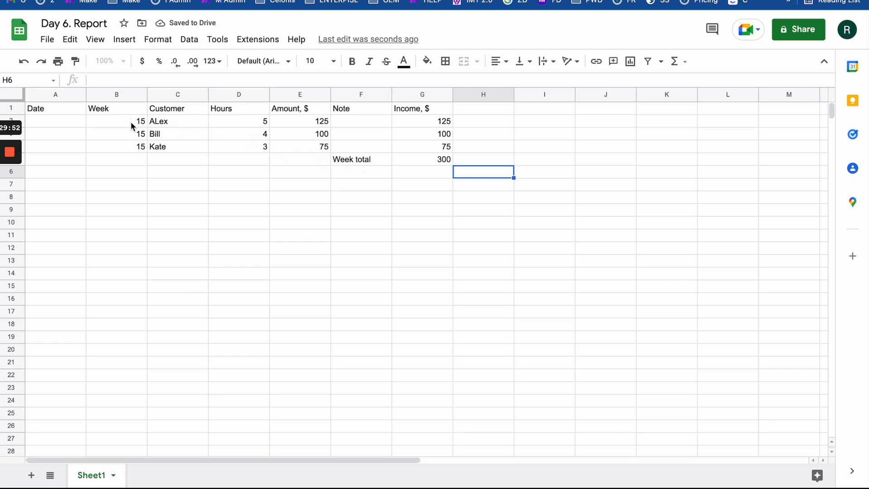
- Copy the B2:G5 week block and paste it at B7 and at B11
left_click_drag(130, 122, 440, 160)
key("ctrl+c")
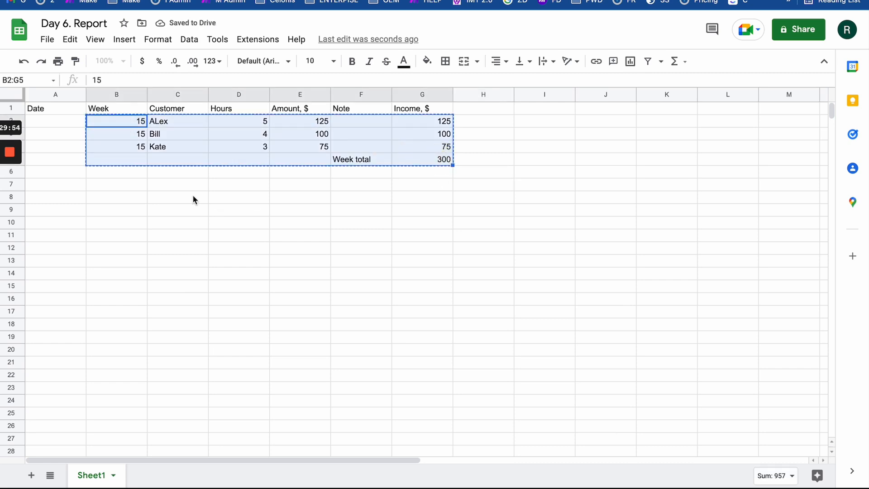
left_click(137, 184)
key("ctrl+v")
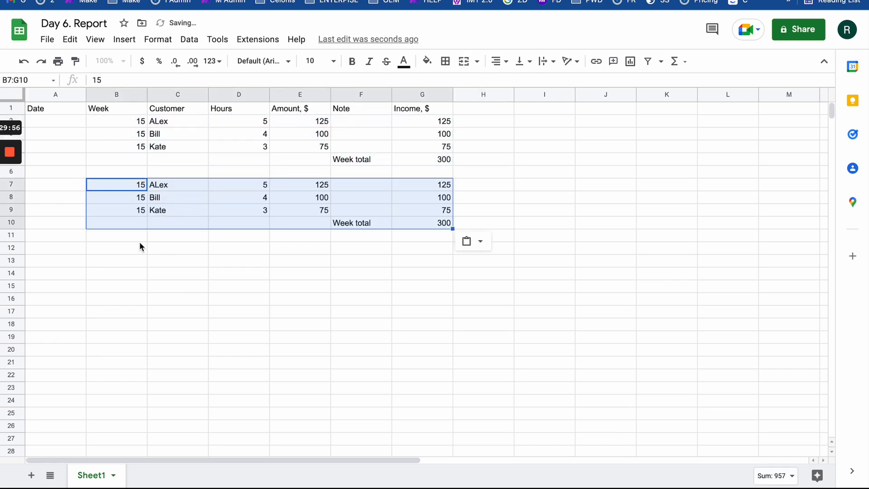
left_click(140, 246)
left_click(140, 235)
key("ctrl+v")
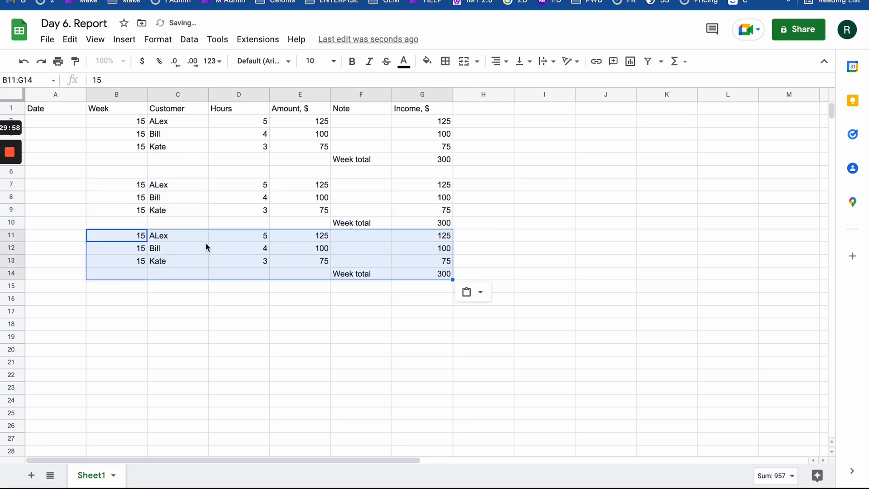
- Renumber the copies as week 16 in B7:B9 and week 17 in B11:B13
left_click(140, 184)
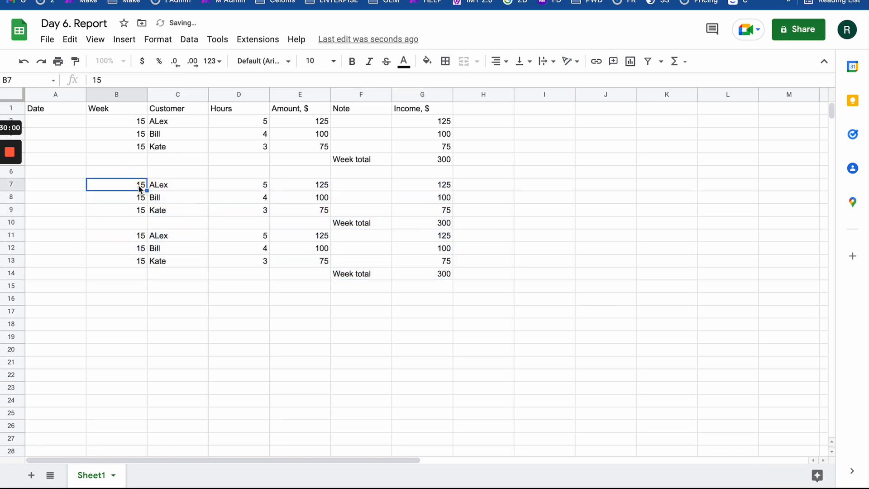
type("16")
key("Return")
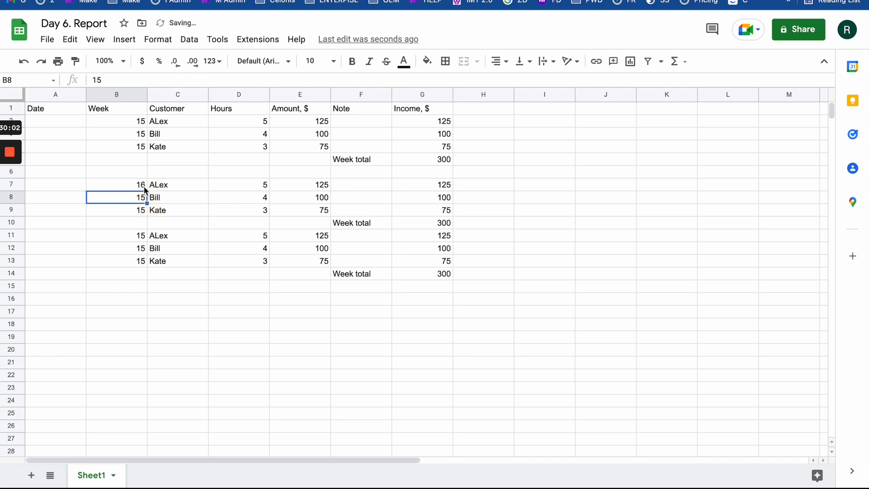
key("Up")
left_click_drag(146, 190, 145, 217)
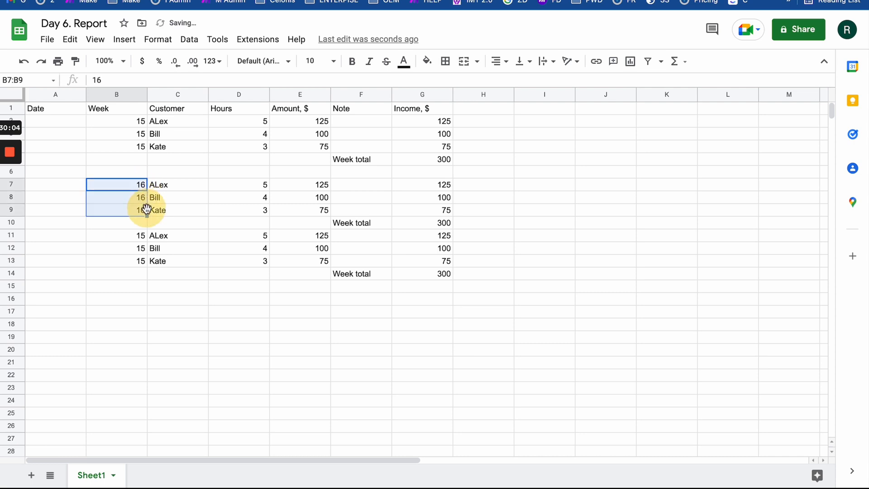
left_click(146, 235)
type("17")
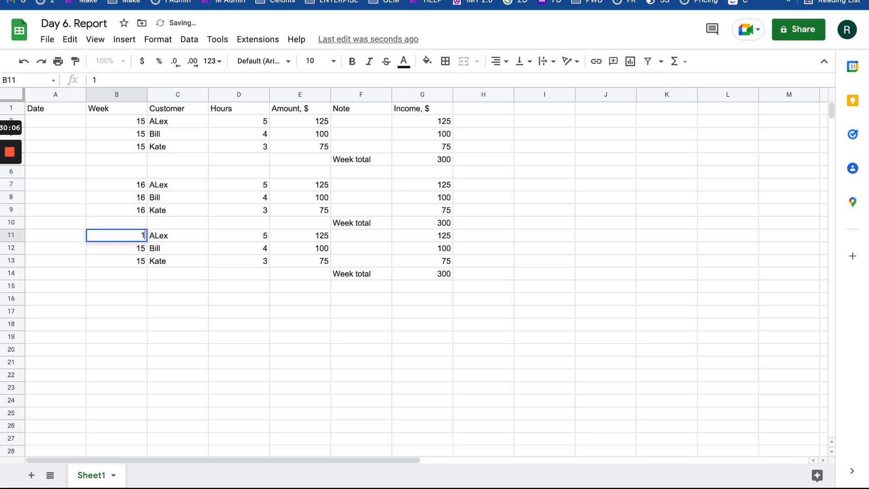
left_click(148, 247)
left_click(145, 236)
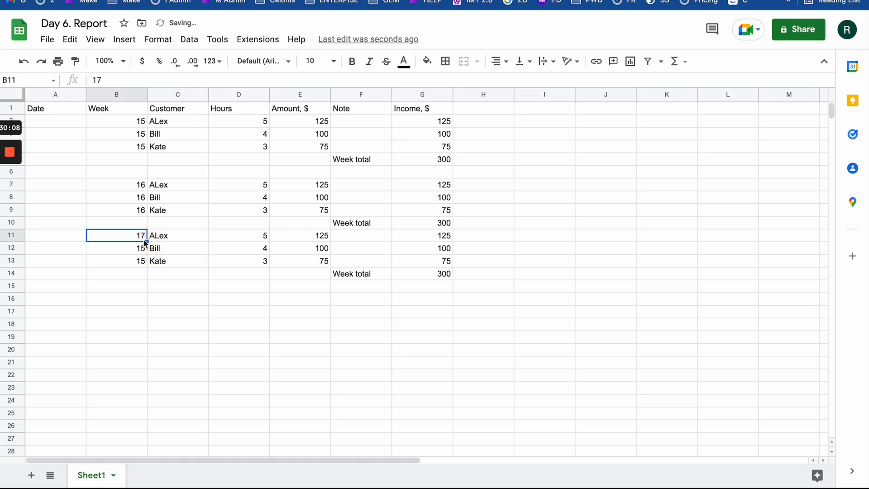
left_click_drag(146, 241, 145, 256)
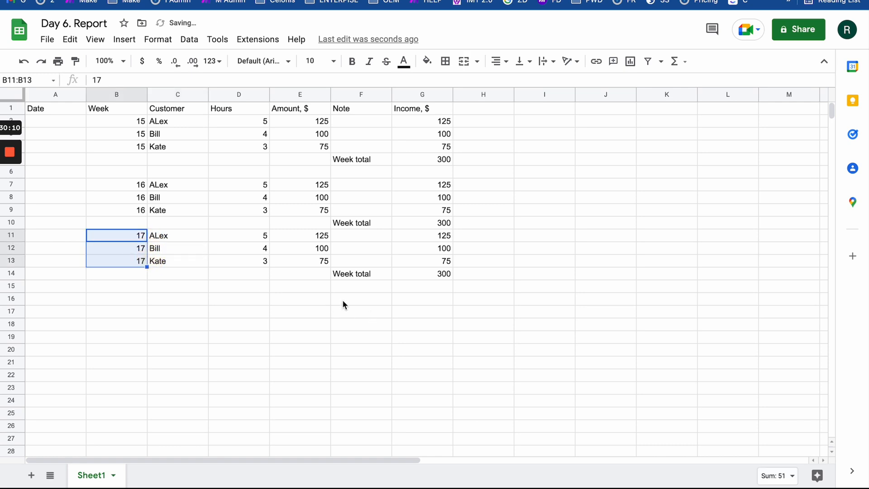
left_click(354, 290)
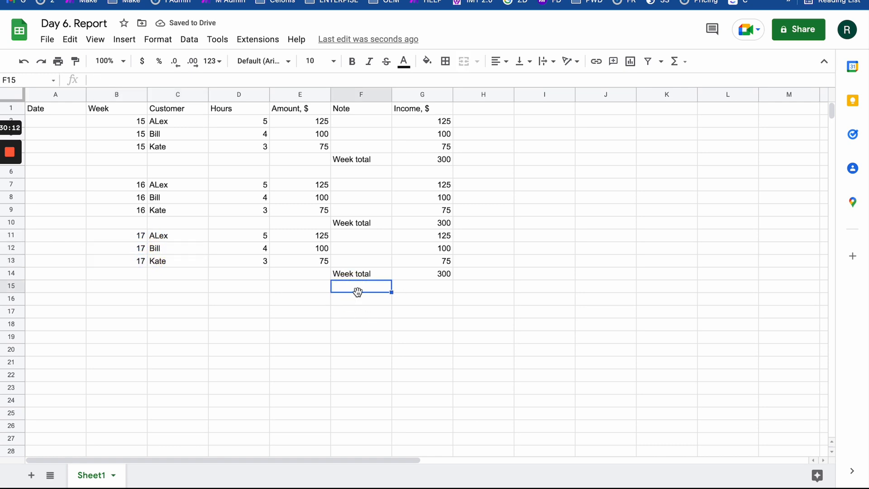
- Label F15 'Grand total' and enter =SUM(G2:G14) in G15, totalling 1800
type("Grand")
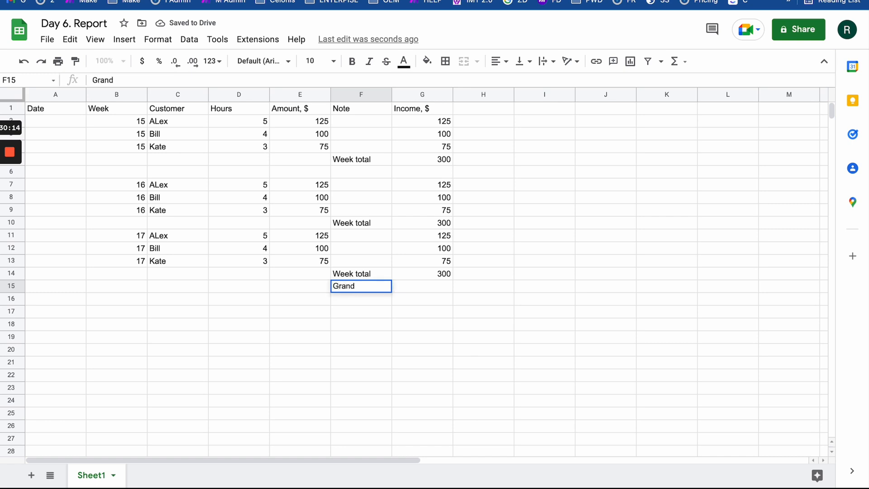
type(" total")
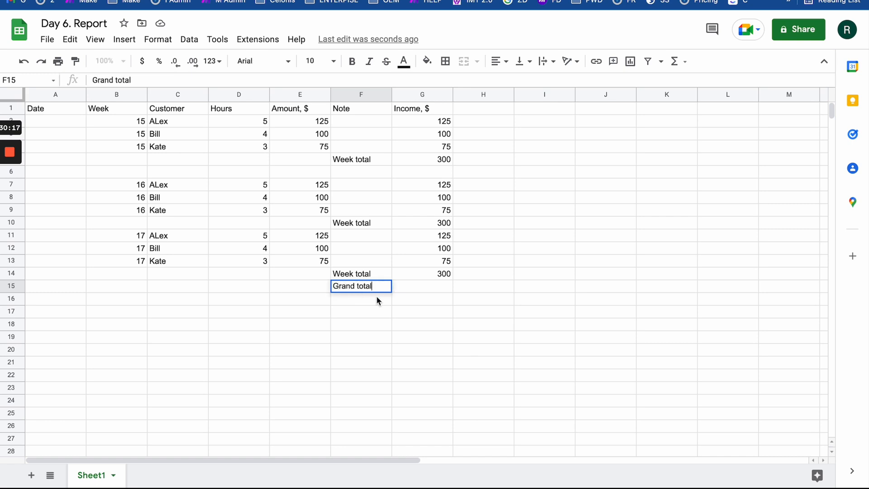
left_click(431, 288)
type("=")
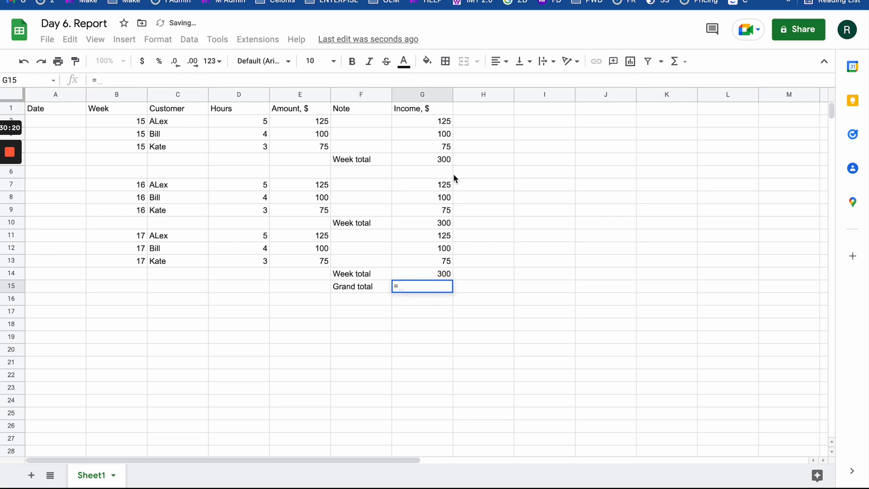
left_click_drag(443, 126, 442, 259)
left_click(476, 278)
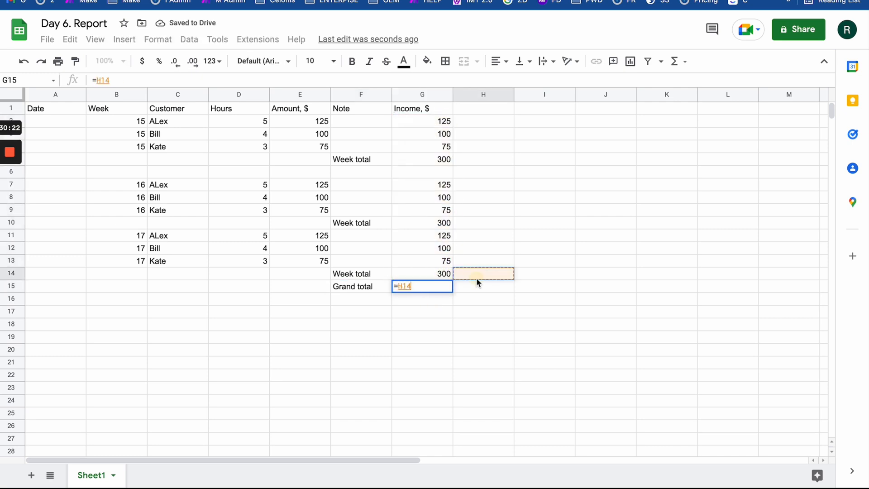
left_click_drag(433, 120, 411, 275)
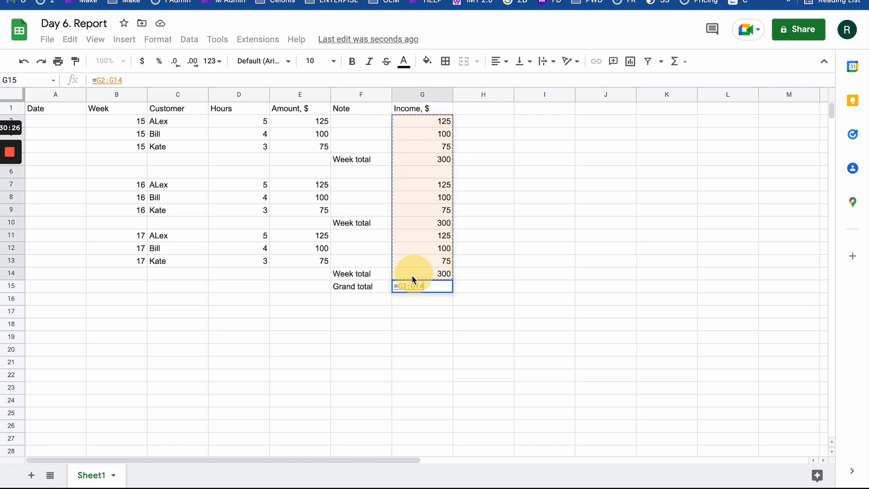
left_click(400, 285)
type("su")
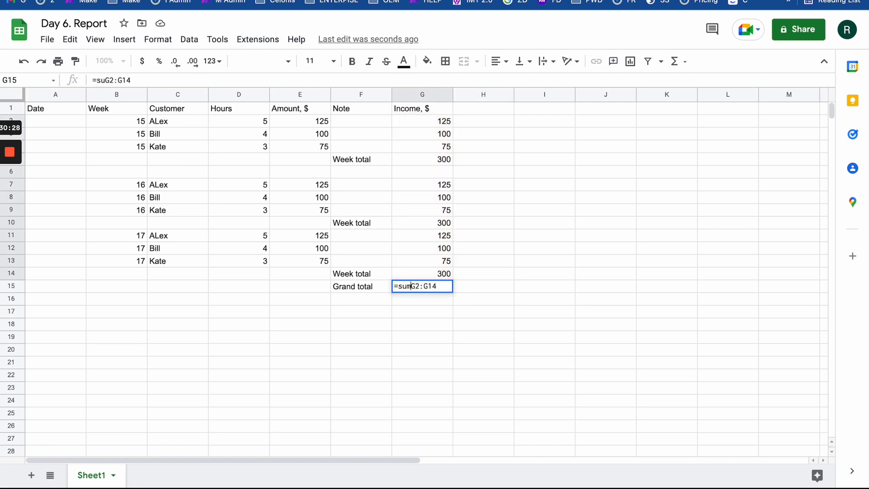
type("m(")
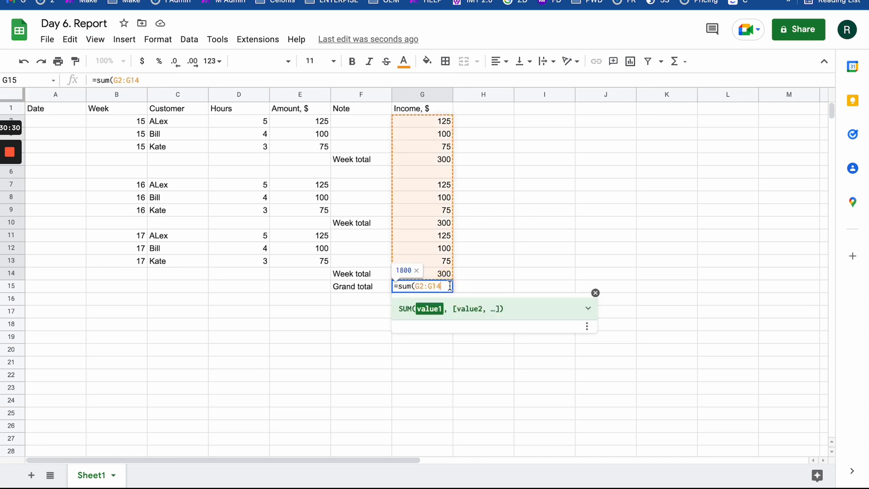
key("Return")
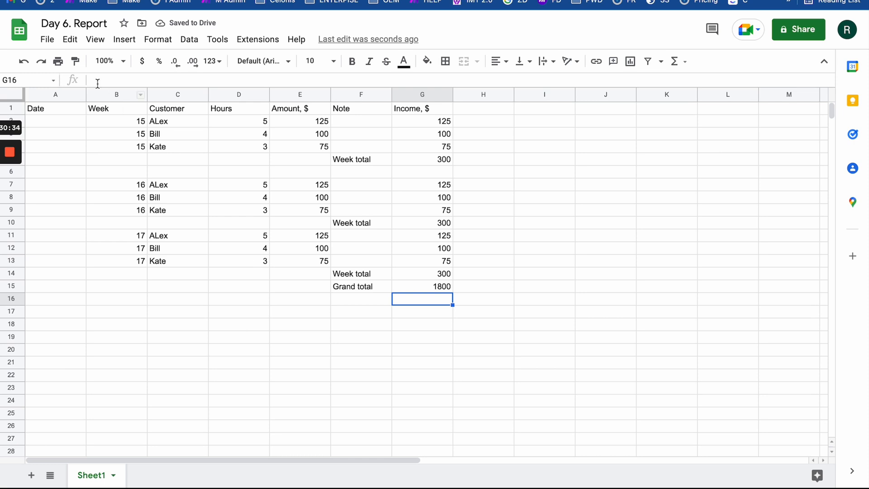
left_click_drag(55, 111, 421, 299)
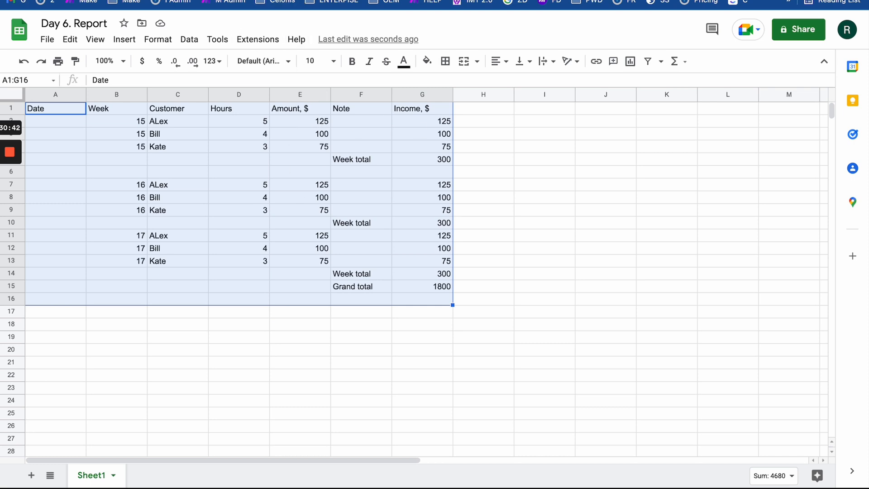
- Inspect E13's amount formula and the week 15 rows B2:G4, passing through Google Calendar's April 10–16 week
left_click(287, 265)
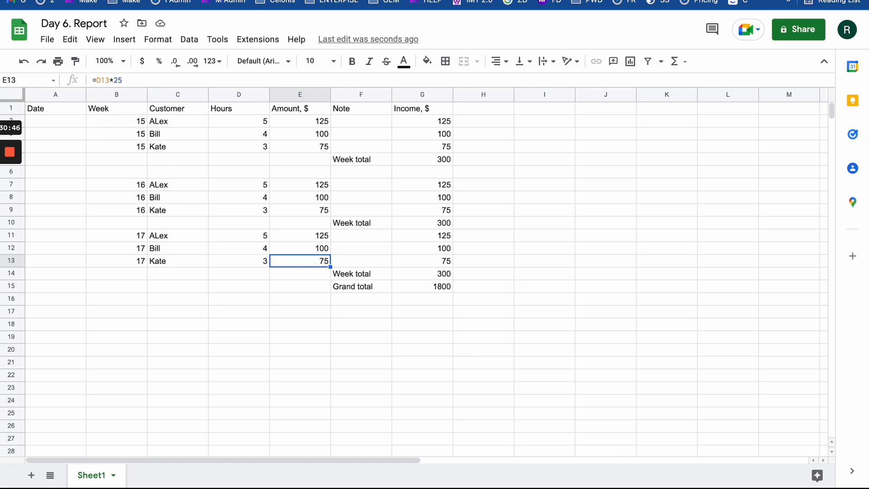
key("ctrl+Tab")
key("ctrl+Tab")
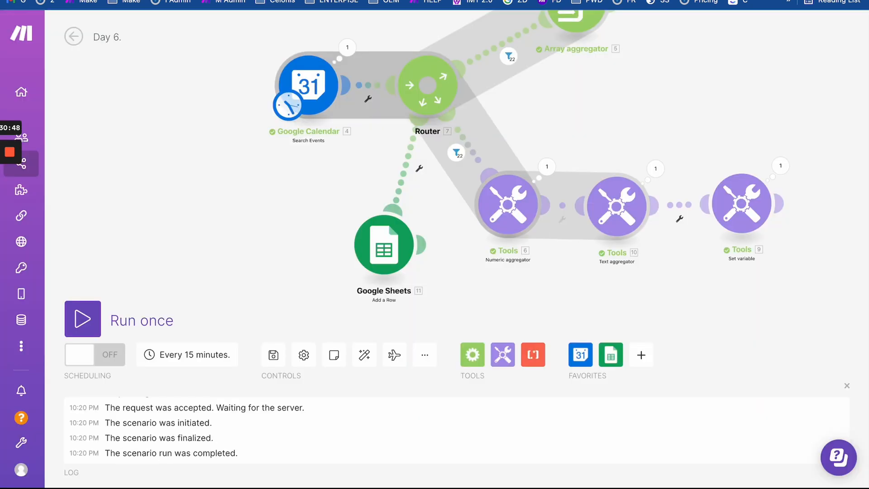
key("ctrl+Tab")
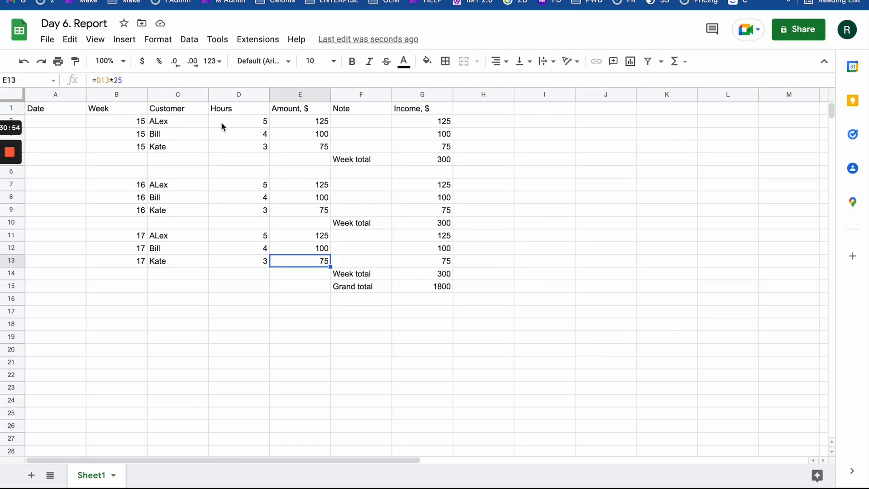
left_click_drag(123, 125, 443, 155)
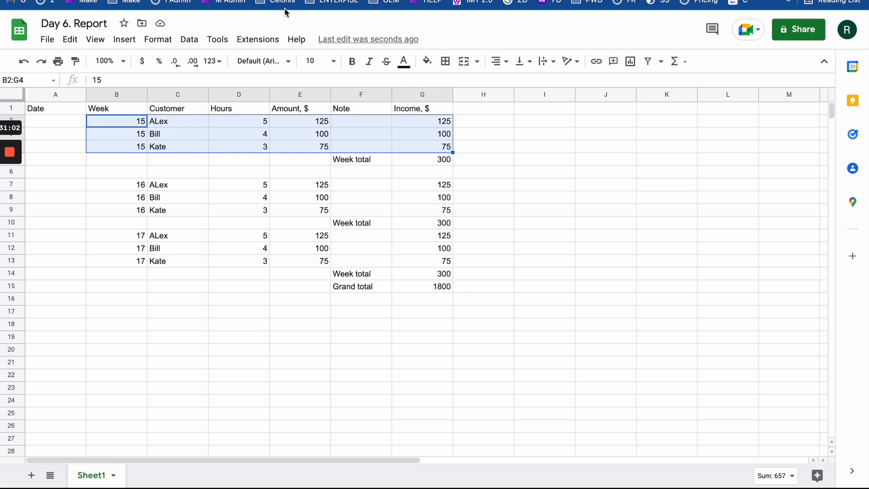
left_click(254, 0)
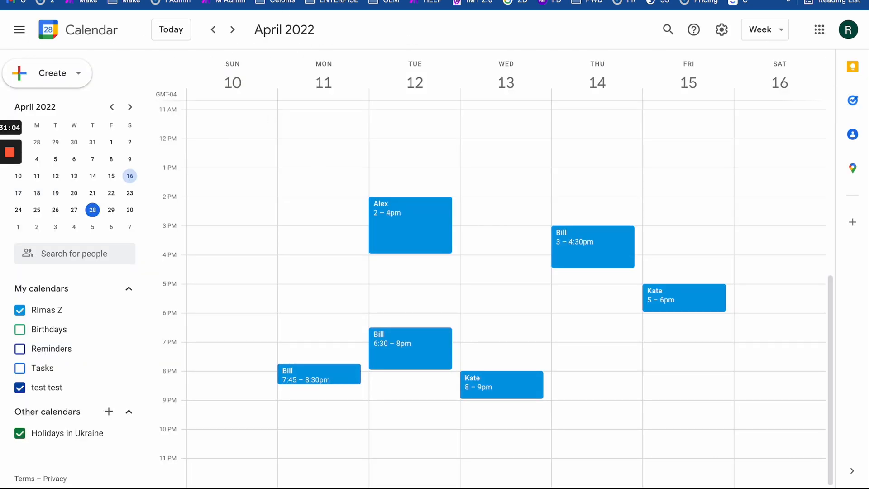
key("ctrl+shift+Tab")
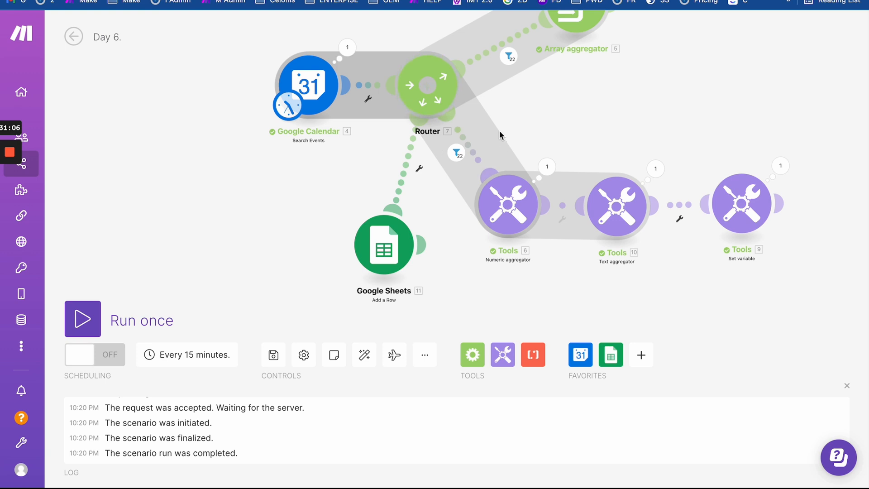
- Spread apart the Sheets, Numeric aggregator, Text aggregator and Set variable modules, and reposition the Calendar trigger
left_click_drag(563, 116, 433, 137)
scroll(435, 173, "down", 2)
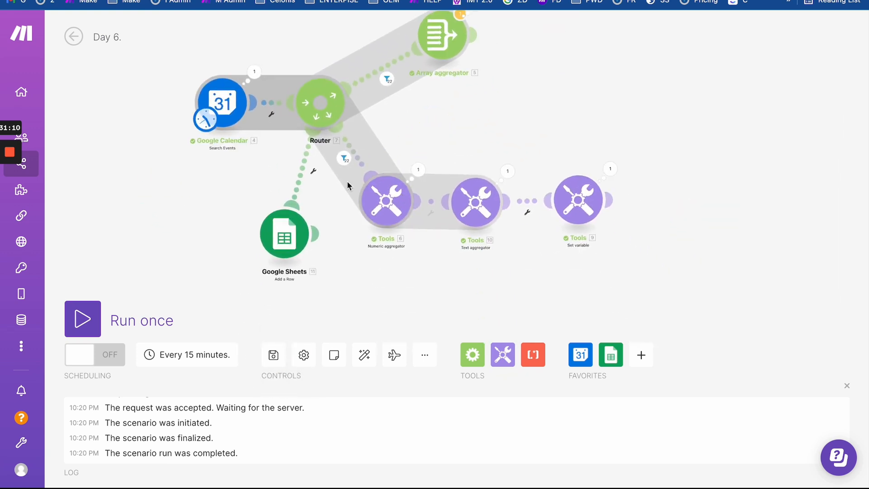
left_click_drag(281, 239, 162, 268)
left_click_drag(387, 202, 341, 233)
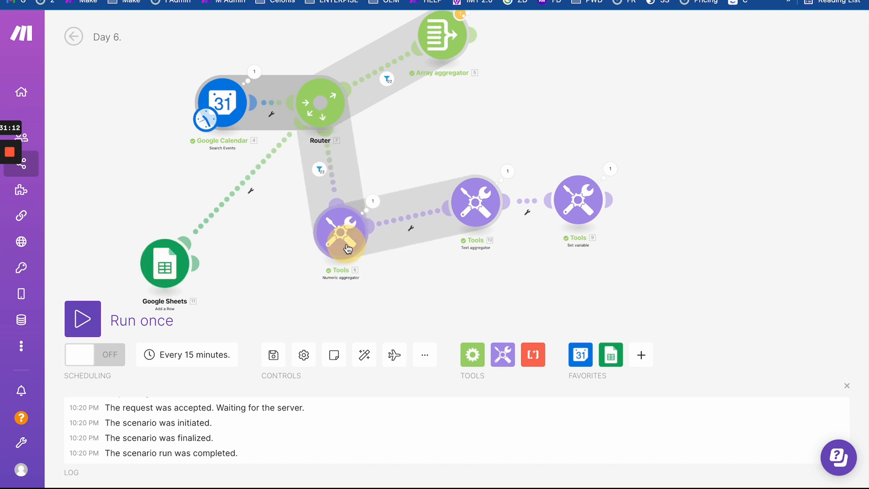
left_click_drag(476, 199, 476, 227)
left_click_drag(579, 199, 602, 231)
left_click_drag(148, 141, 245, 151)
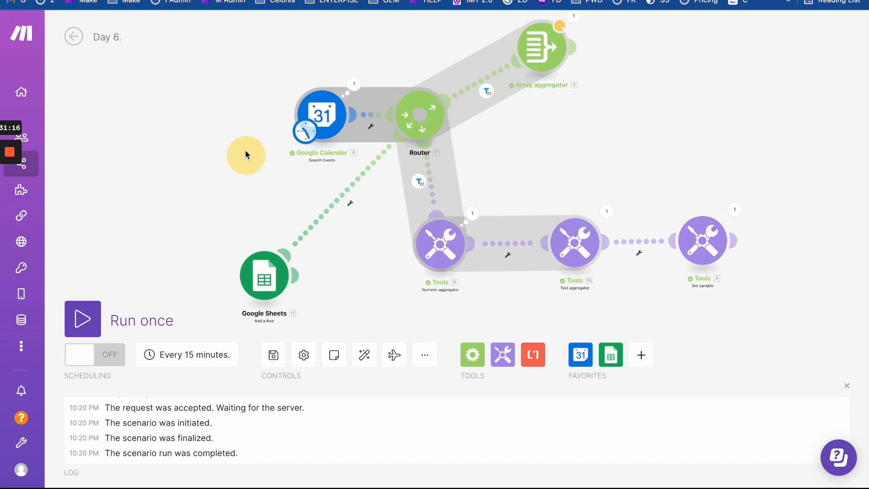
scroll(267, 145, "up", 3)
scroll(267, 145, "up", 1)
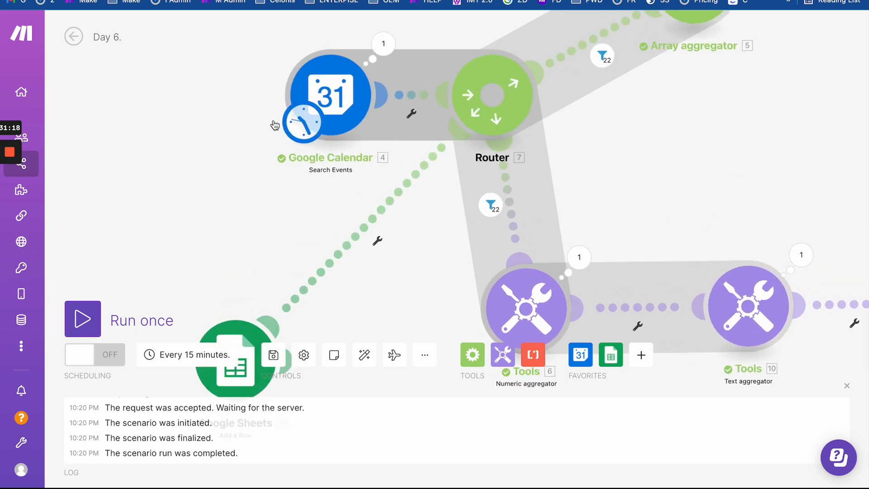
left_click_drag(306, 120, 265, 141)
left_click_drag(237, 192, 333, 188)
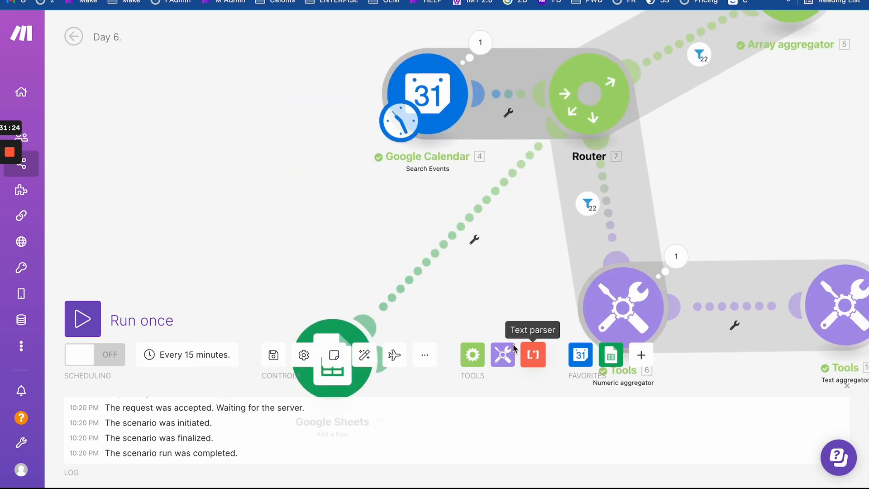
- Check the Google Calendar search's Start Date 01-04-2022 and End Date 30-04-2022
left_click(471, 358)
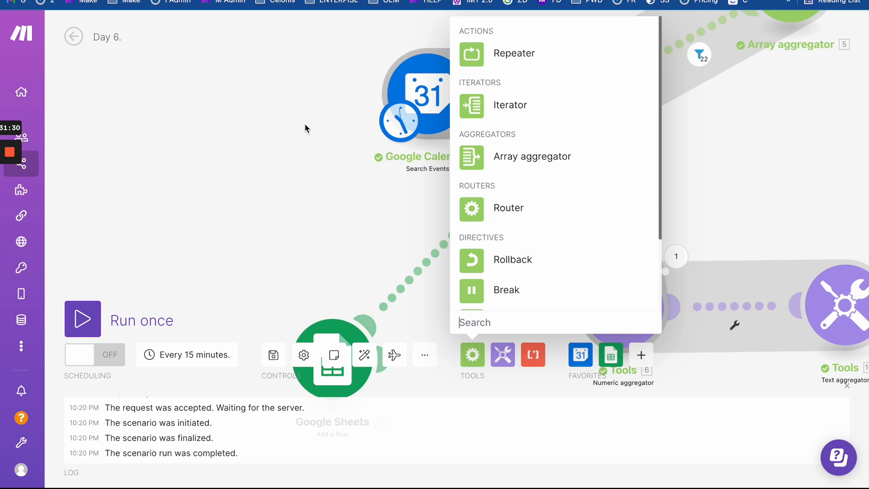
left_click(347, 139)
left_click(442, 95)
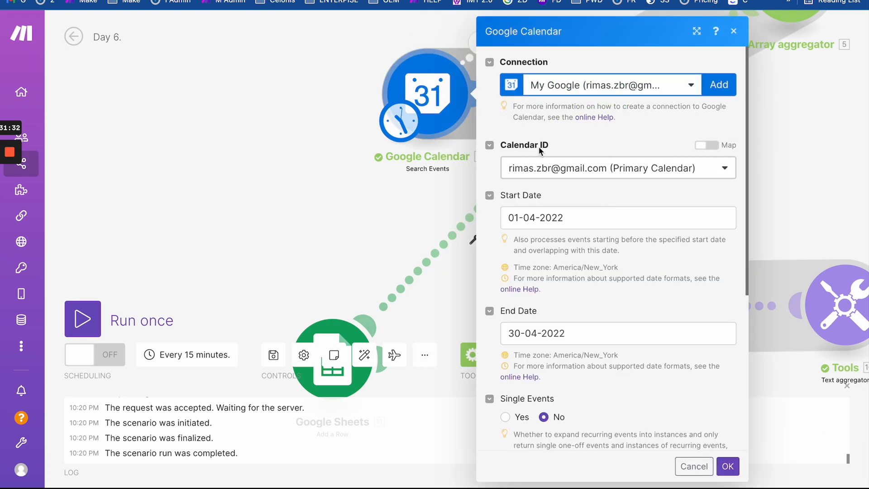
left_click(530, 222)
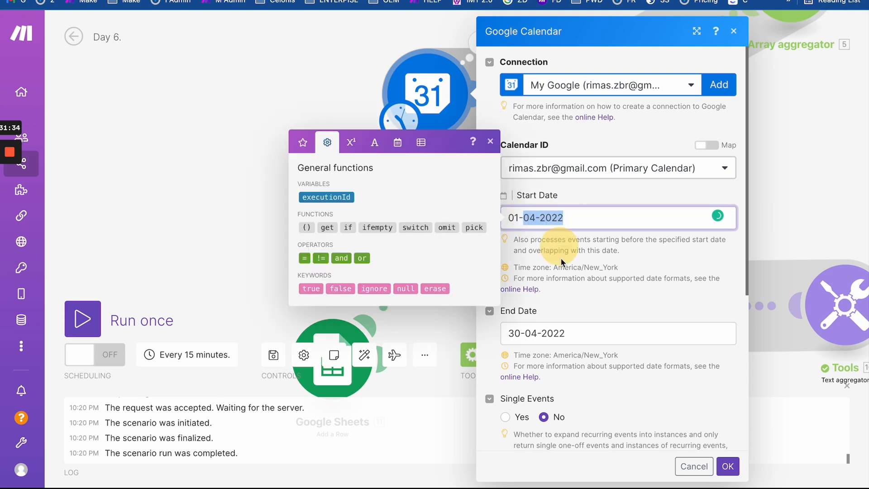
left_click(569, 335)
left_click(548, 210)
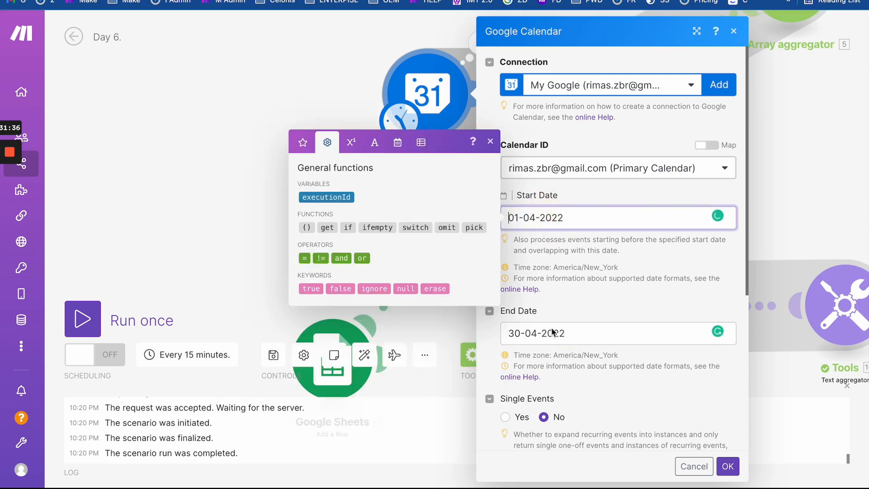
left_click(558, 354)
left_click(557, 334)
left_click(365, 201)
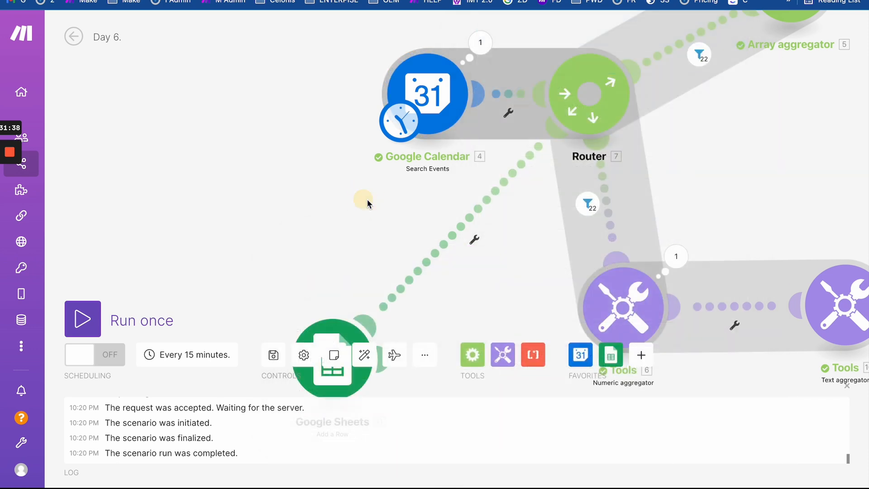
- Pan to the Numeric aggregator and open its settings
left_click_drag(414, 262, 363, 180)
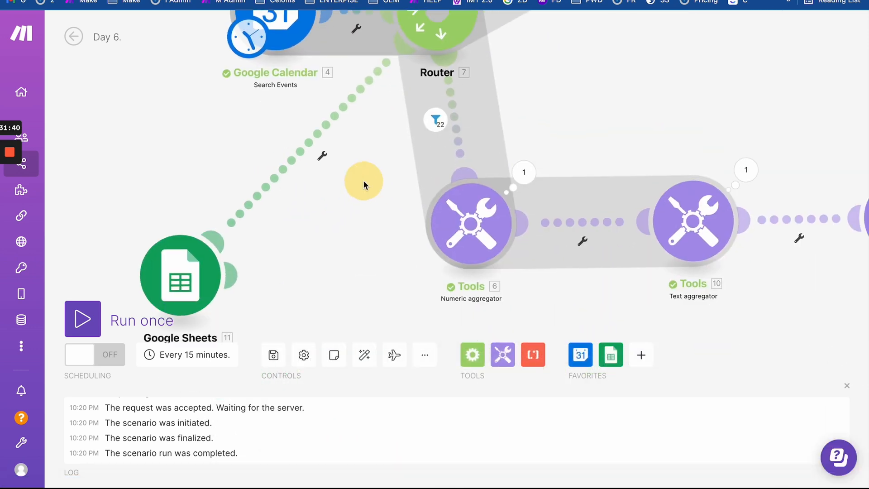
left_click_drag(549, 142, 450, 181)
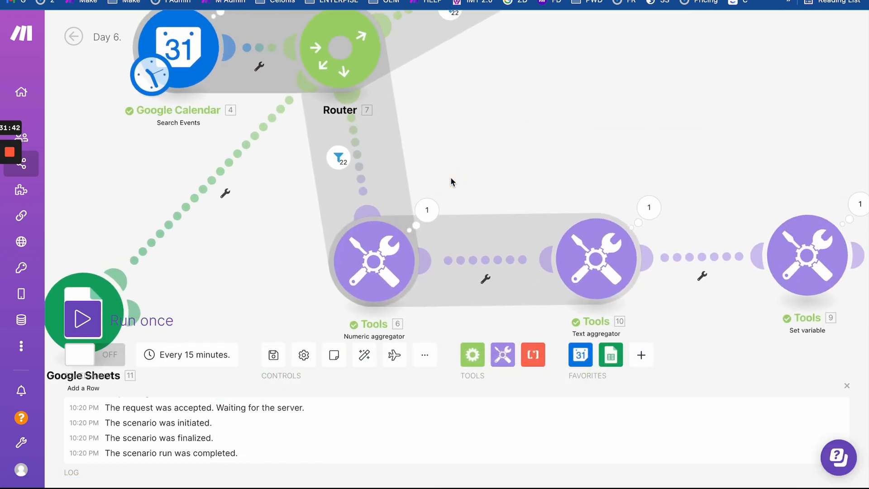
scroll(451, 182, "down", 5)
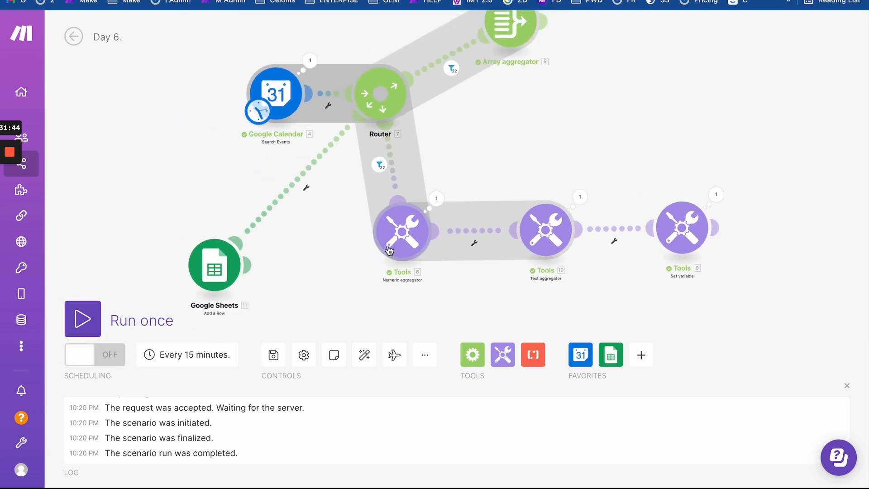
left_click(405, 232)
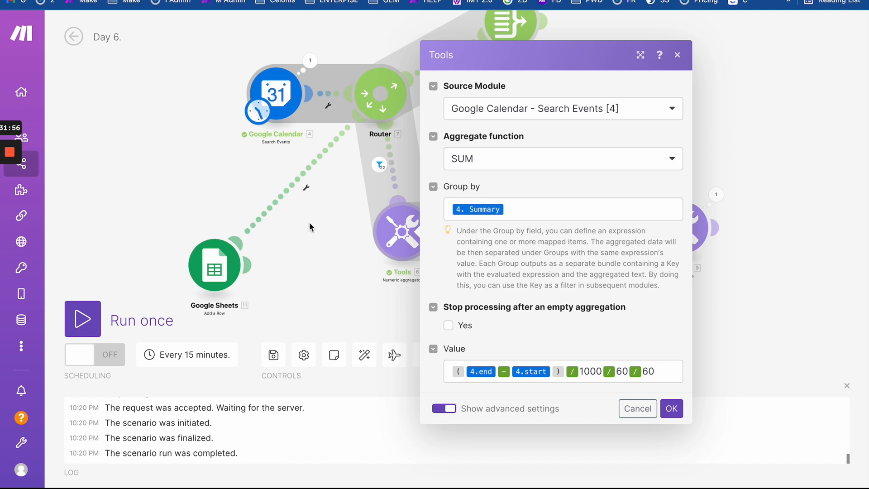
- Review the Numeric aggregator's SUM of (end − start)/1000/60/60 hours grouped by Summary, then bring up Tools
left_click(10, 202)
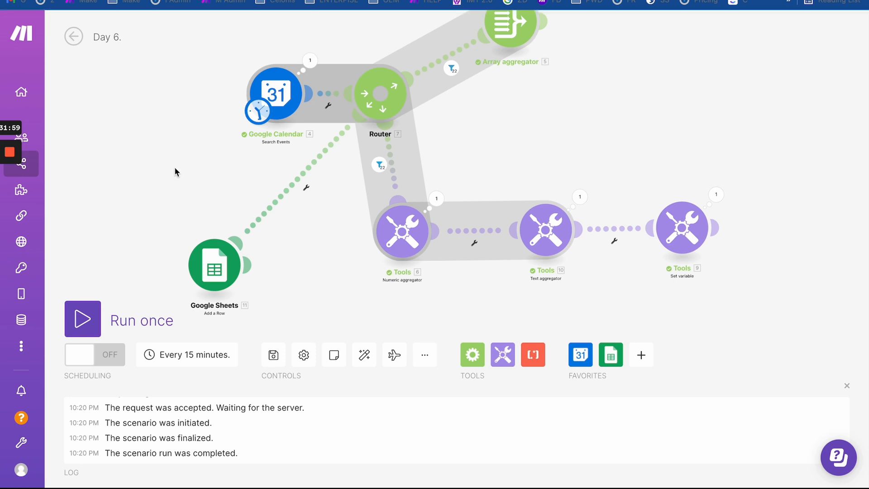
left_click(222, 158)
left_click_drag(215, 218, 186, 140)
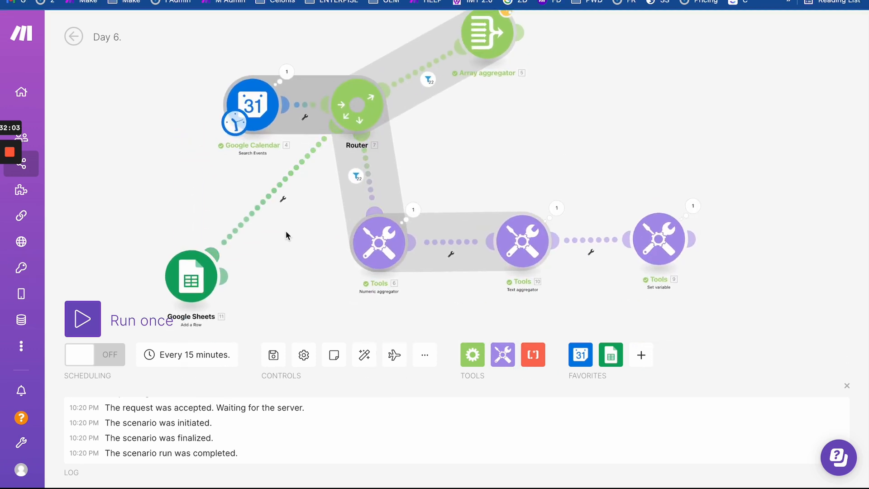
left_click_drag(287, 234, 291, 151)
left_click(499, 353)
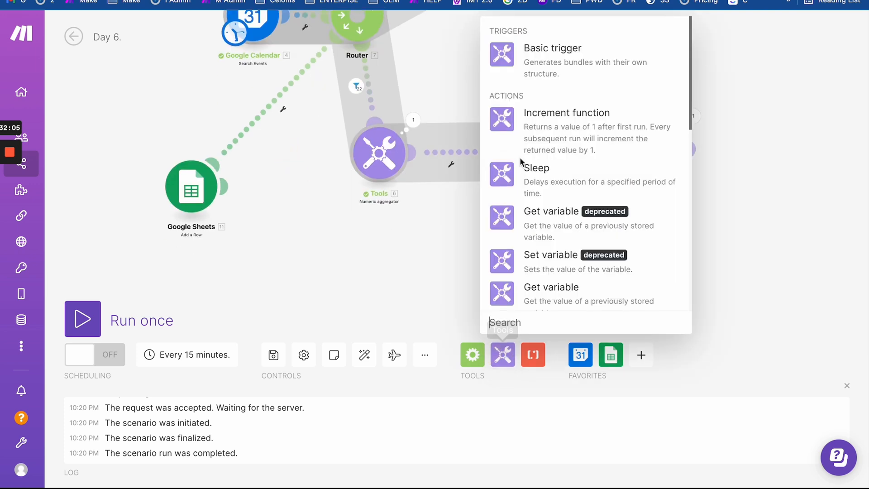
- Clone the Set variable module as a 'Report' variable, one-cycle lifetime, valued from 10. text
scroll(530, 195, "down", 6)
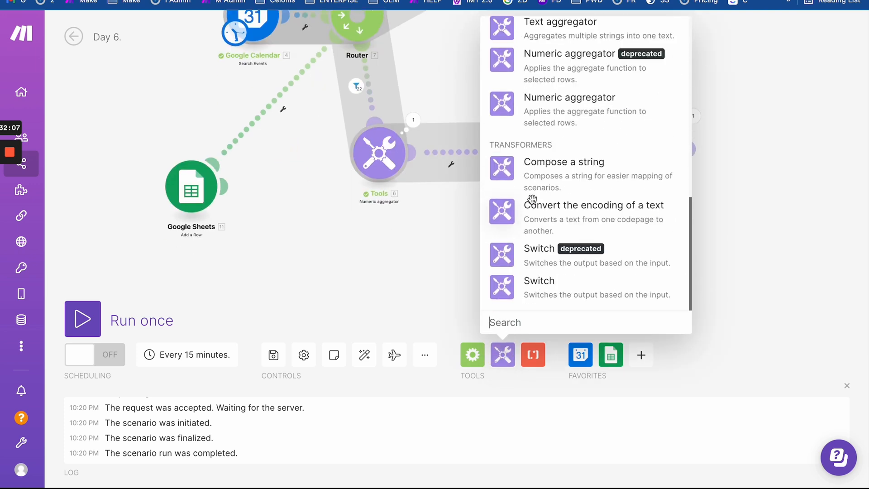
scroll(533, 199, "up", 5)
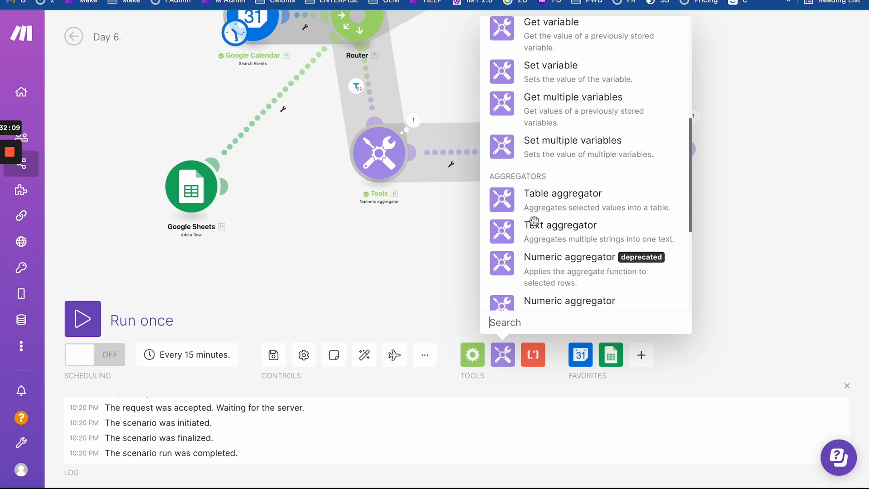
scroll(534, 222, "down", 3)
scroll(534, 222, "up", 3)
left_click(459, 94)
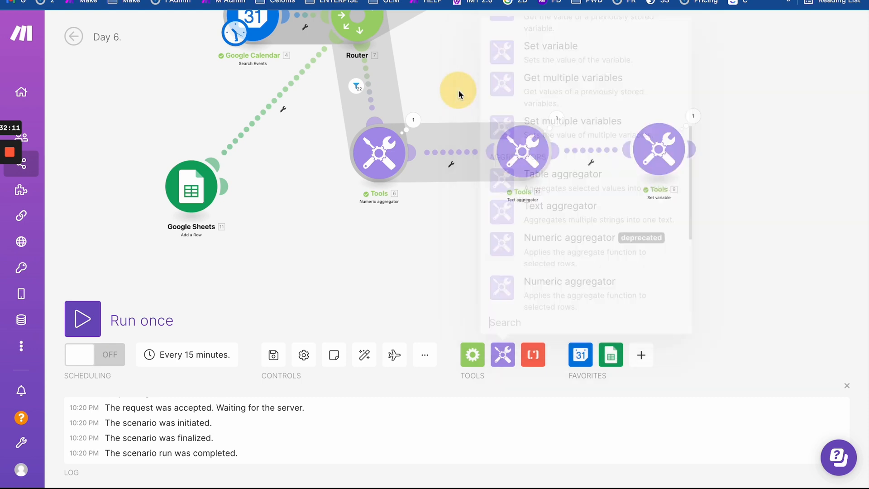
left_click_drag(458, 94, 285, 116)
left_click(479, 171)
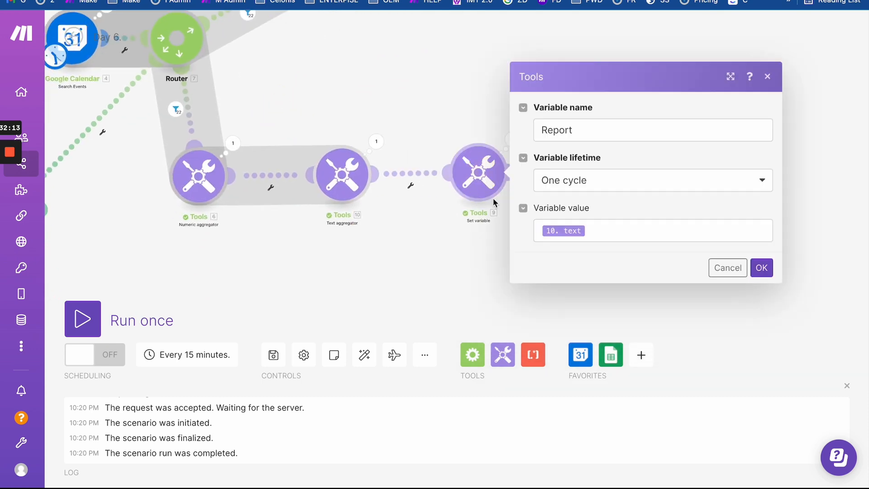
right_click(496, 172)
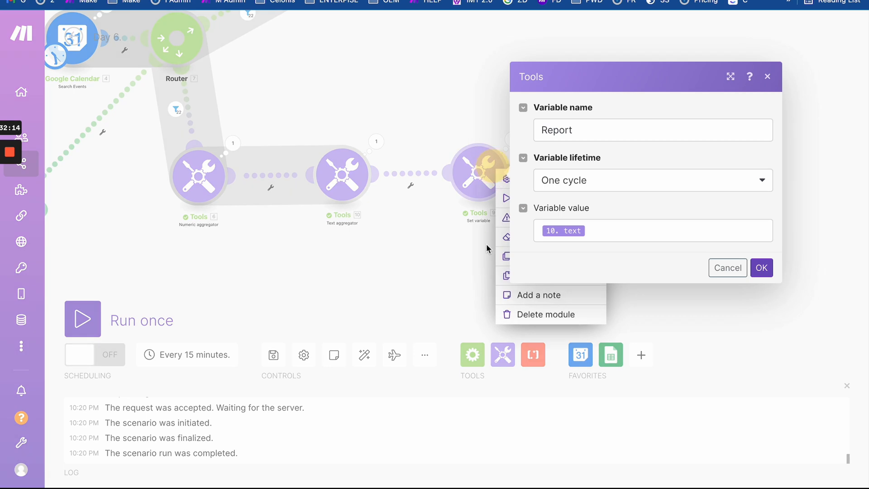
left_click(507, 256)
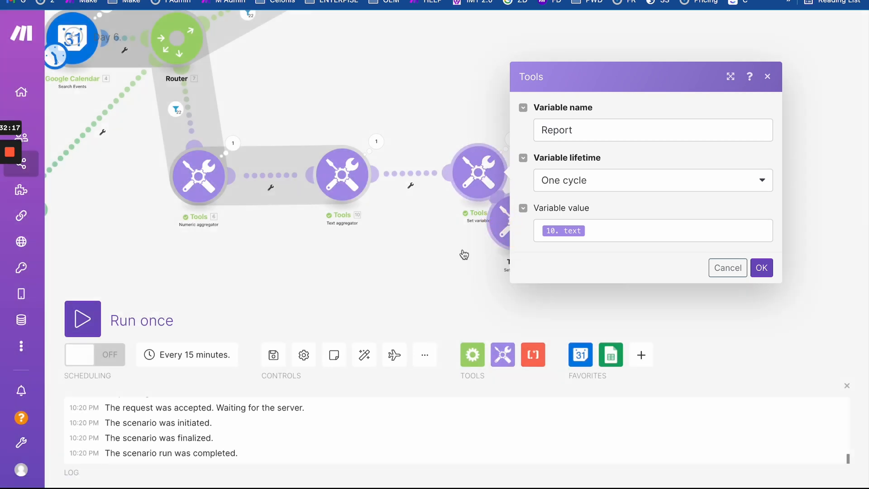
left_click(426, 268)
left_click(515, 231)
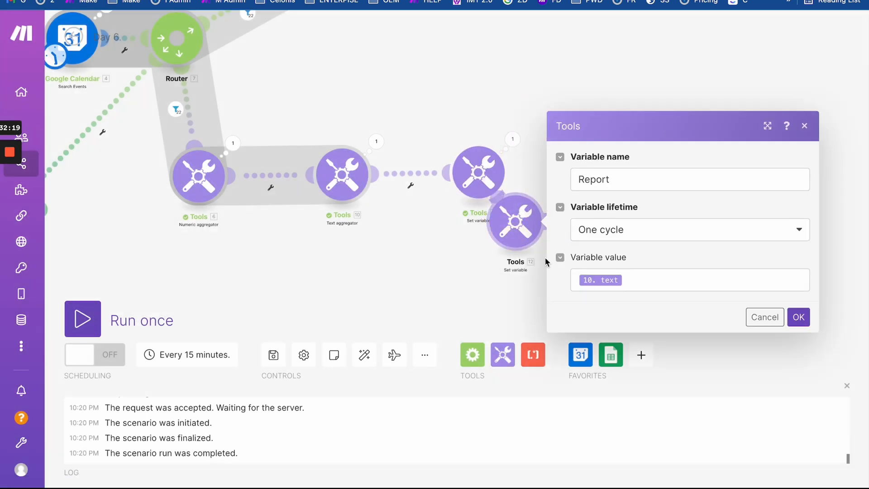
left_click(654, 282)
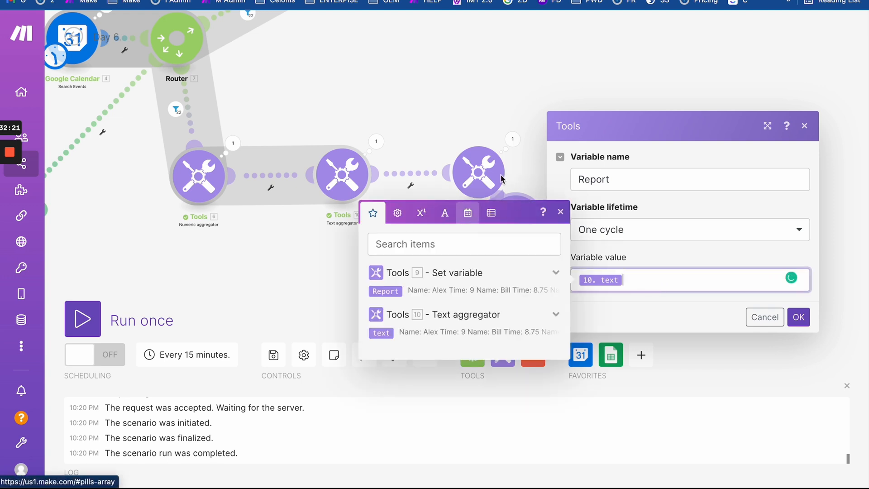
- In a new tab, navigate Make Help Center's Tools > Functions docs to the date/time formatting tokens page
key("super+t")
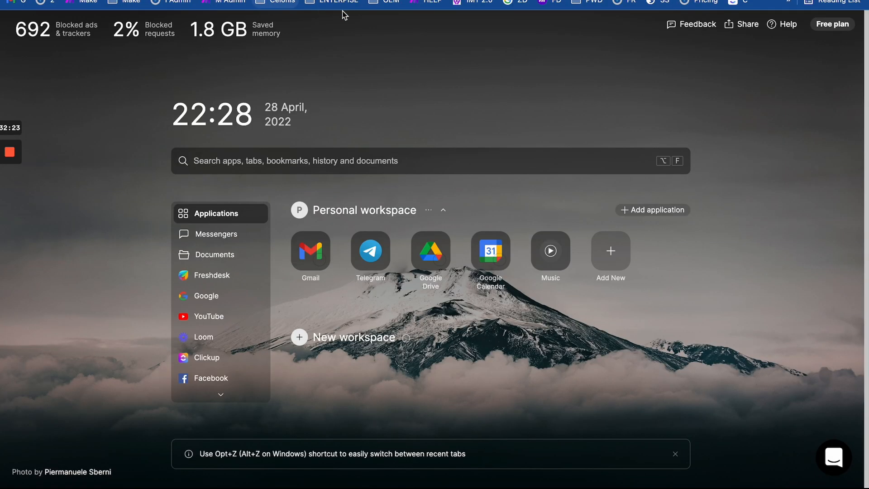
left_click(434, 3)
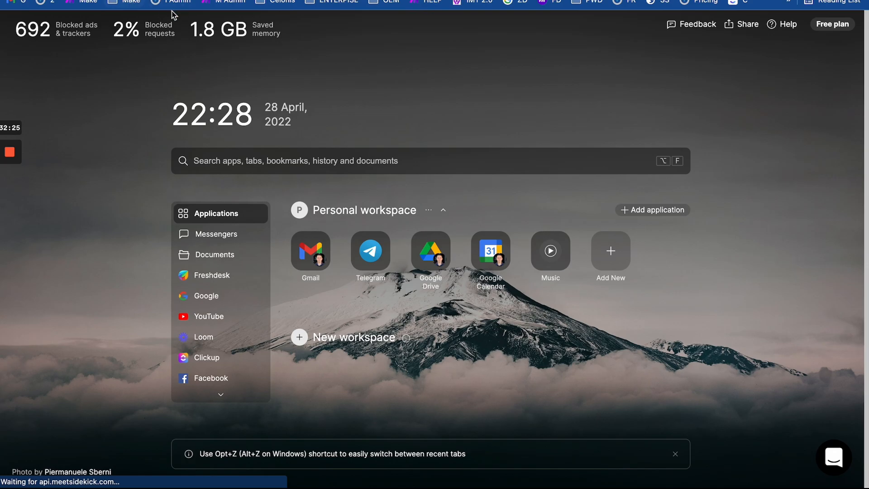
scroll(72, 266, "down", 3)
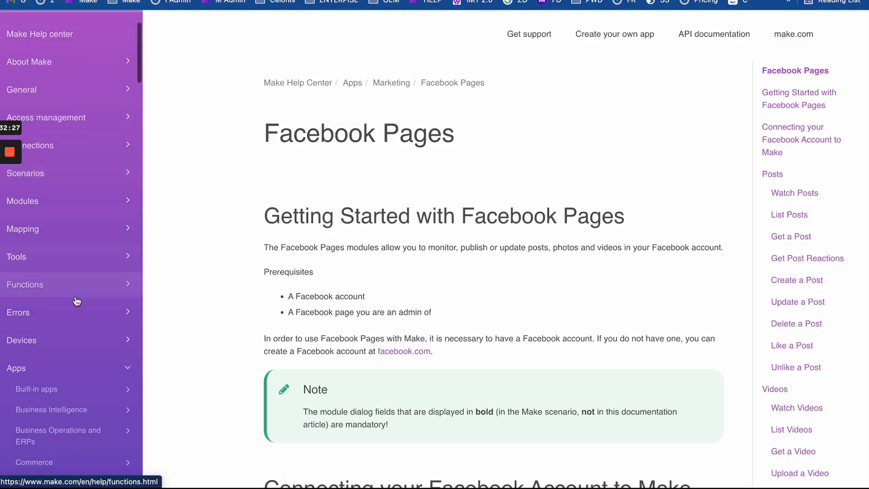
scroll(78, 371, "down", 2)
scroll(77, 371, "up", 3)
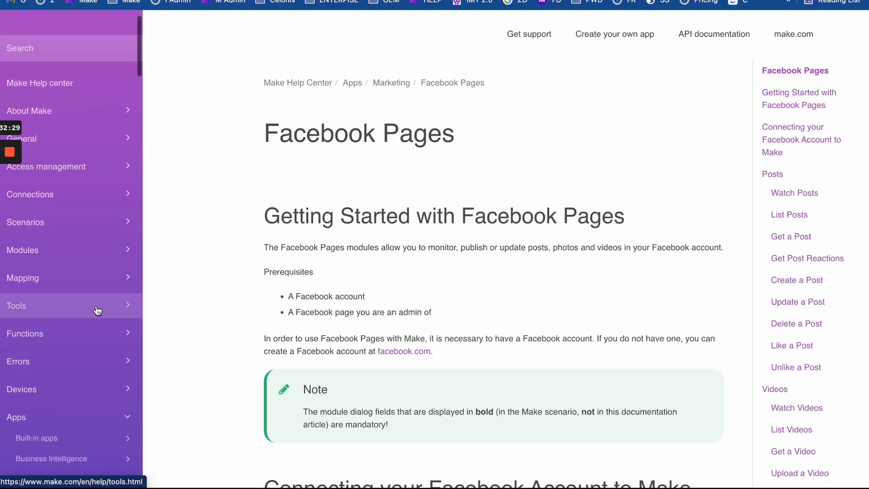
left_click(113, 304)
left_click(94, 336)
scroll(96, 340, "down", 3)
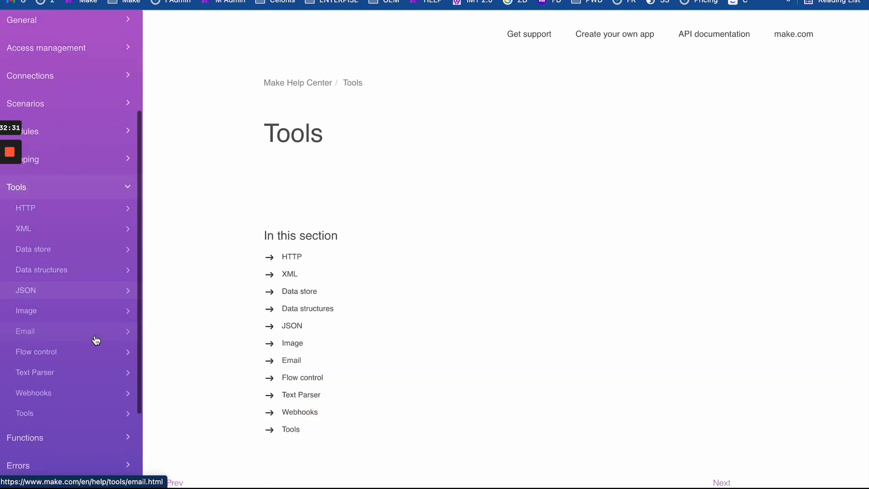
scroll(94, 340, "down", 5)
left_click(97, 328)
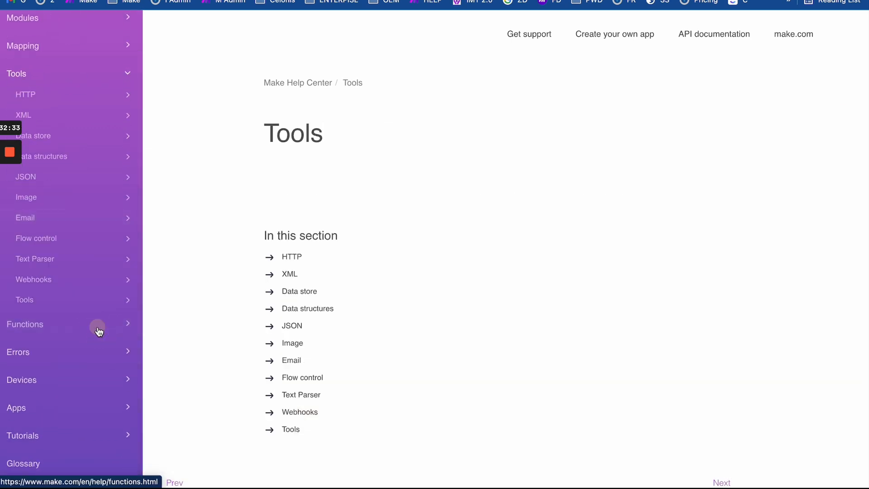
scroll(109, 346, "down", 8)
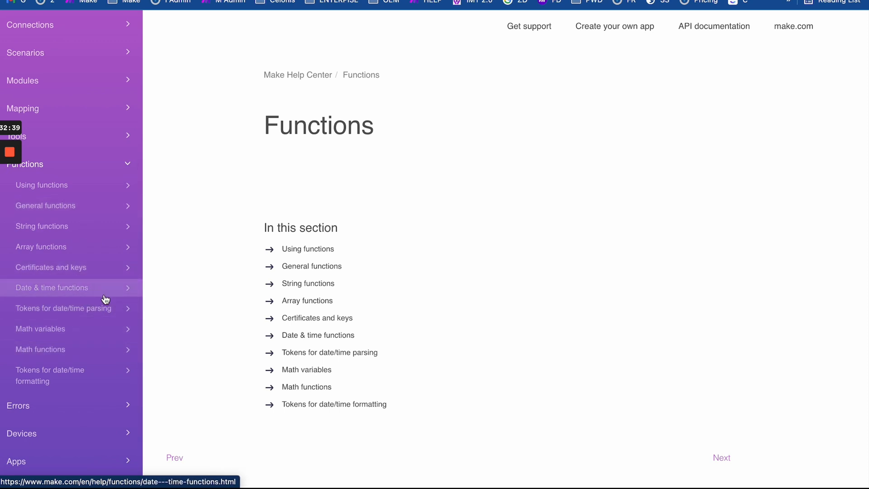
left_click(75, 373)
- Highlight the week tokens wo, ww and W, noting W's 1–53 week-of-year output
scroll(312, 344, "down", 10)
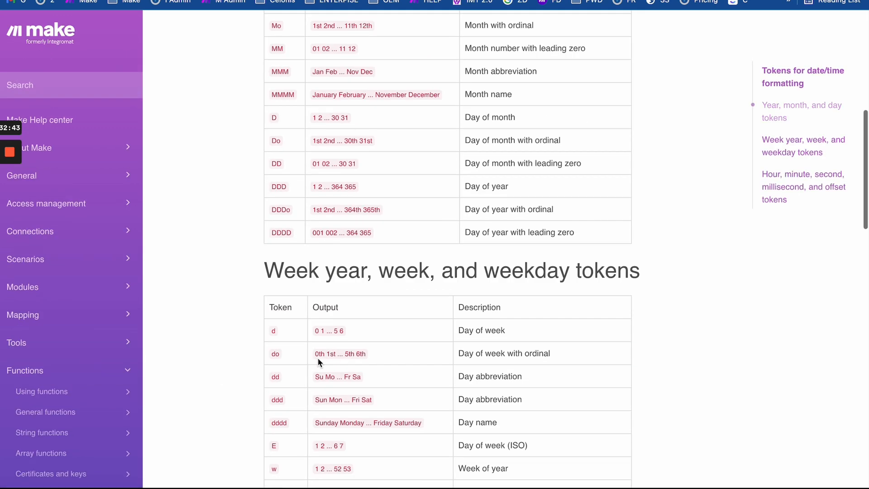
scroll(317, 357, "up", 3)
scroll(317, 357, "down", 10)
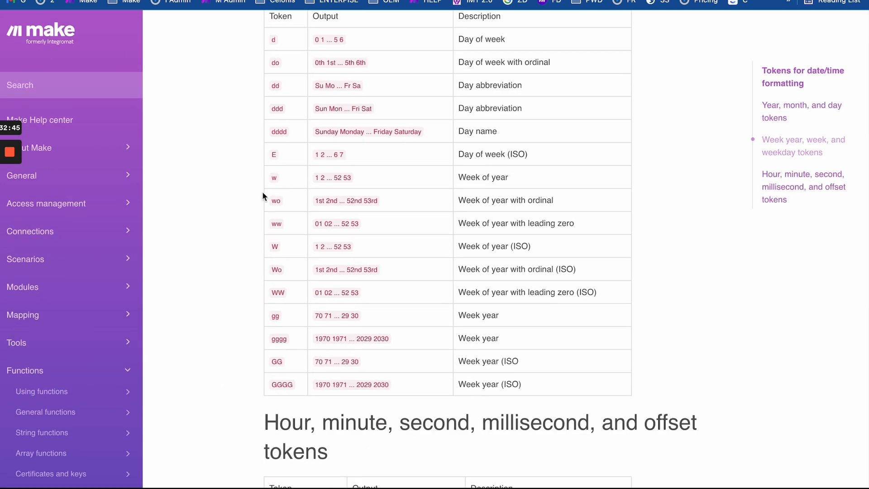
left_click_drag(262, 191, 563, 233)
left_click(563, 233)
left_click_drag(272, 205, 549, 229)
left_click(558, 229)
left_click_drag(272, 225, 375, 227)
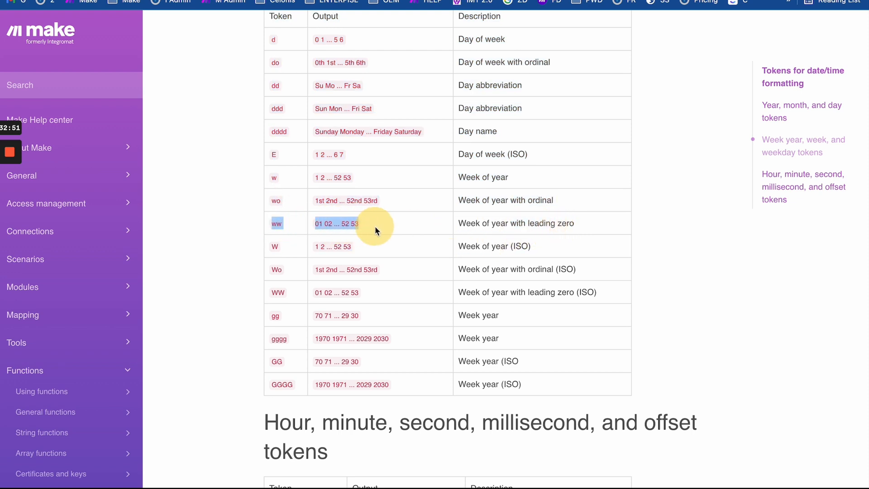
left_click_drag(267, 245, 279, 247)
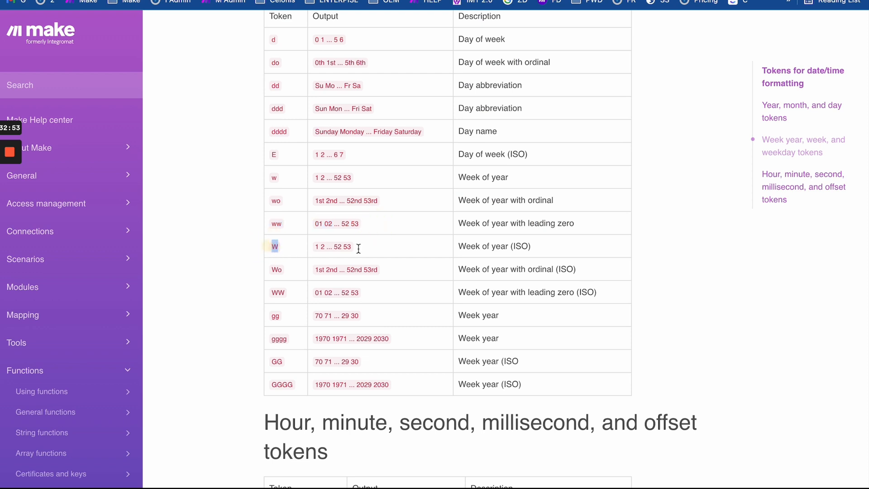
left_click_drag(315, 224, 376, 225)
left_click(325, 224)
left_click_drag(271, 249, 386, 263)
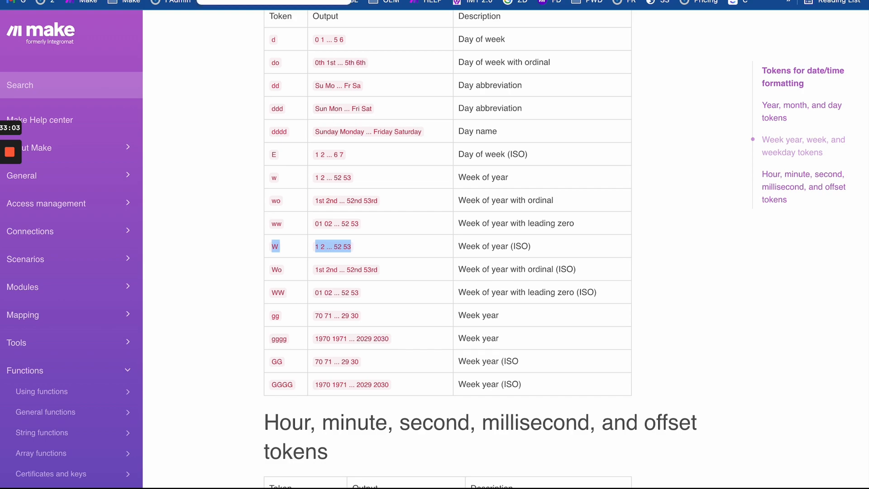
left_click(236, 1)
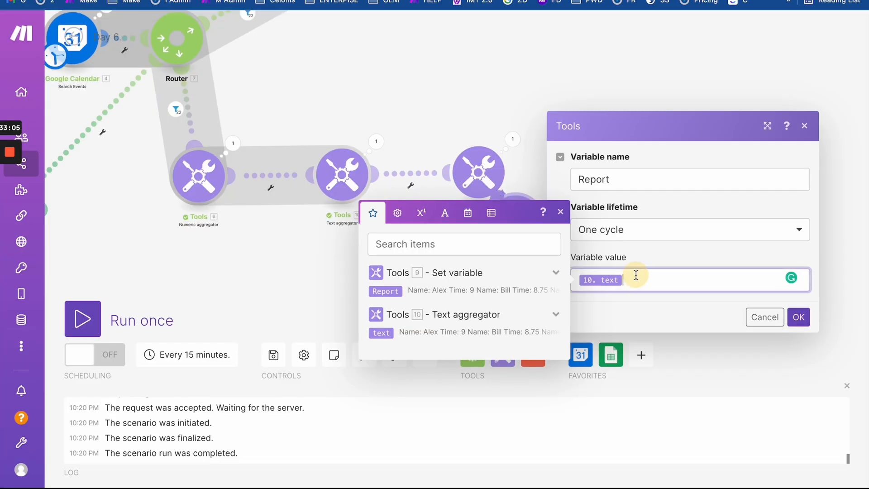
- Replace the Report variable's value with formatDate(now; W) and save the module
key("BackSpace")
left_click(467, 213)
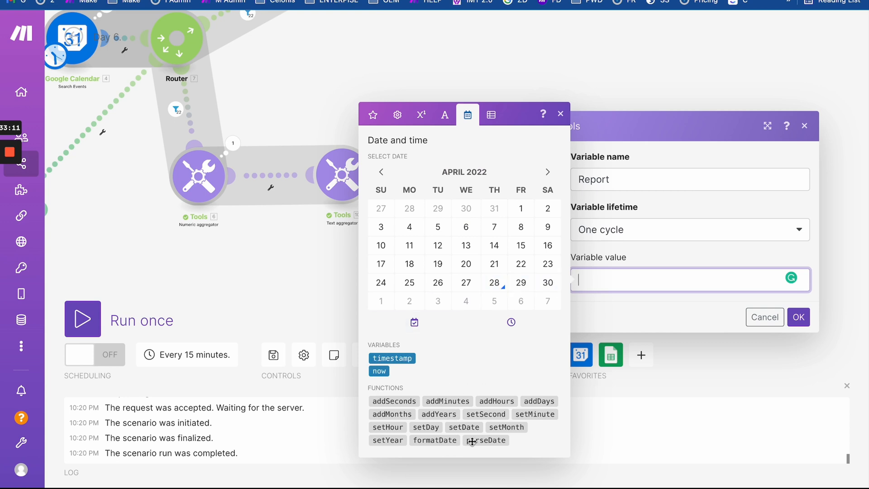
left_click(435, 440)
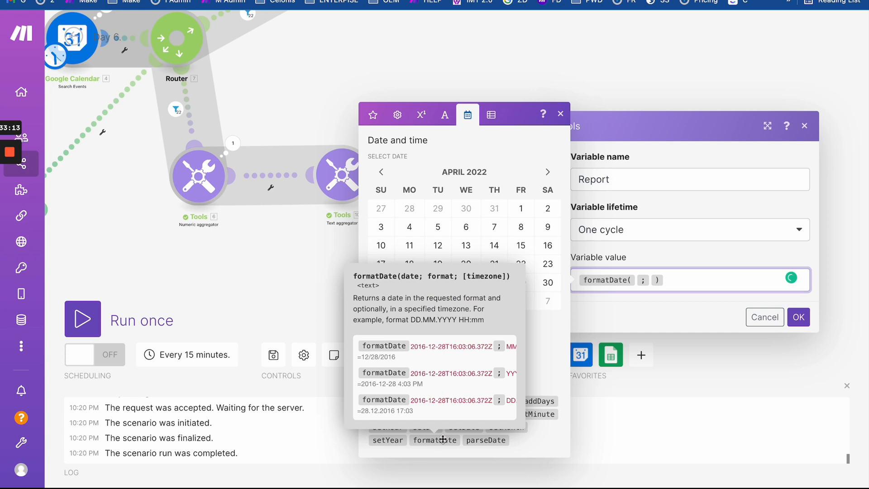
left_click(379, 371)
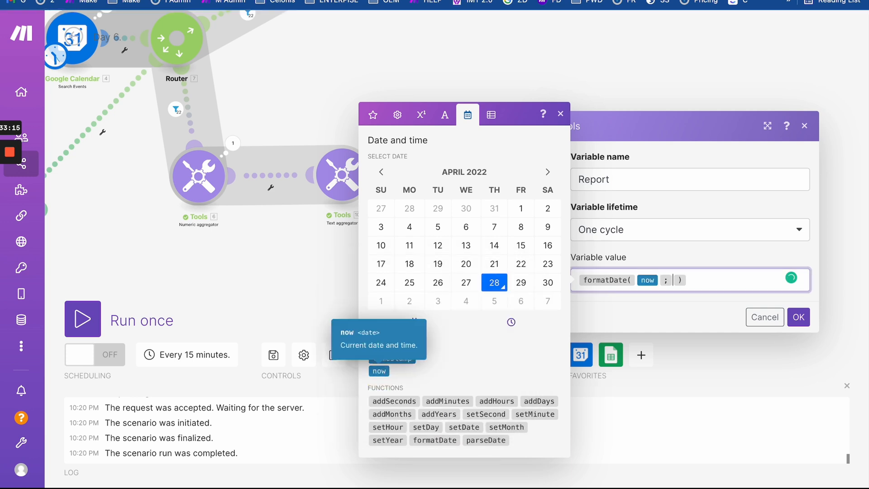
type("W")
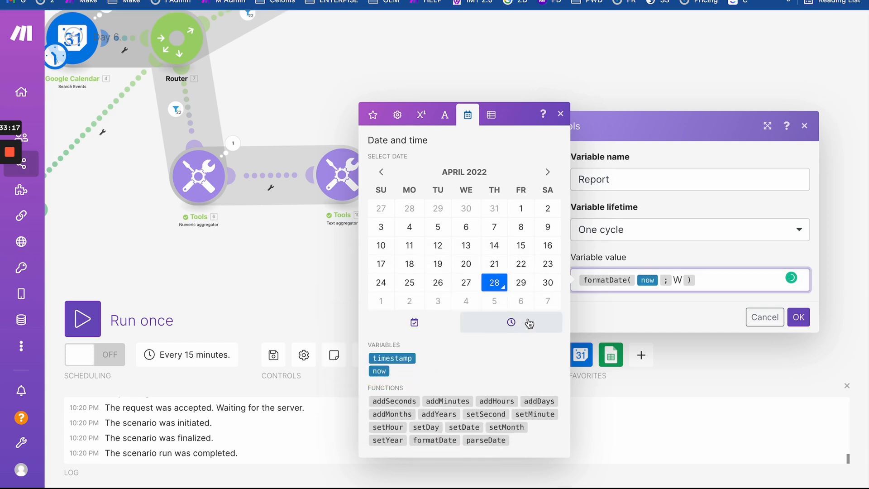
left_click(798, 320)
- Run only the cloned Set variable module and check its output Report: 17
right_click(516, 221)
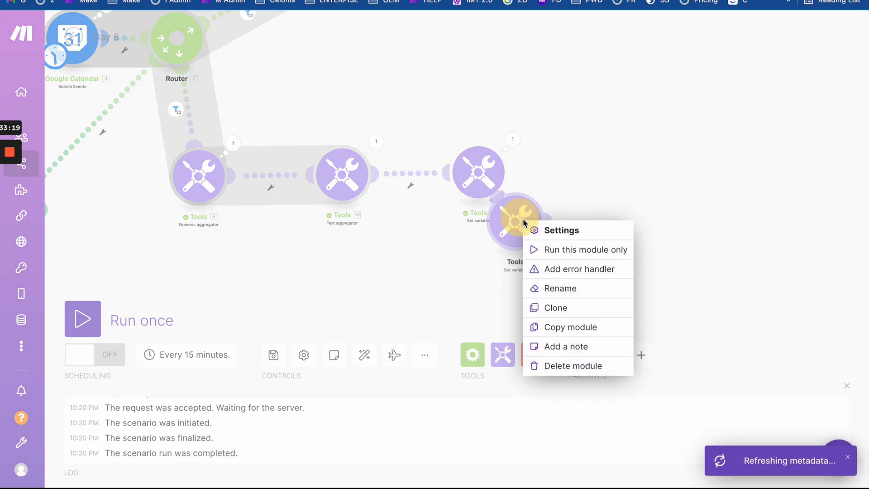
left_click(557, 249)
left_click(572, 178)
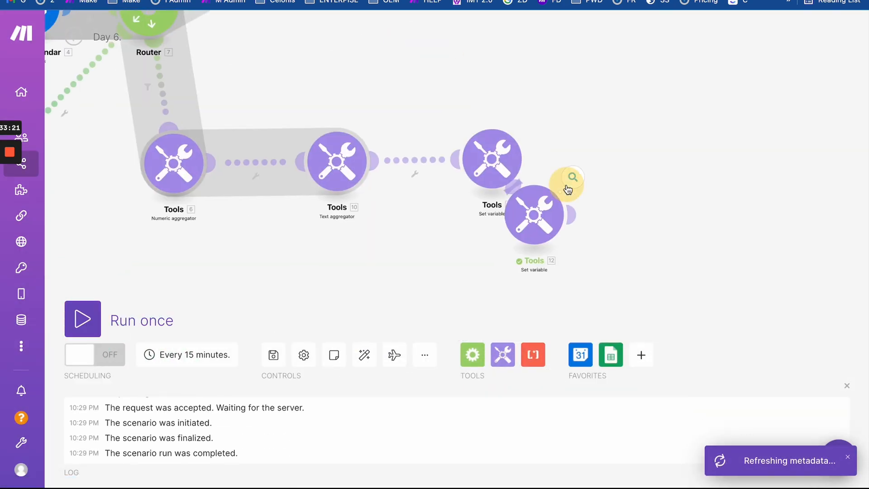
left_click(424, 239)
- Advance Google Calendar two weeks to April 24–30, glance at the Day 6. Report sheet, return to Make
left_click(198, 1)
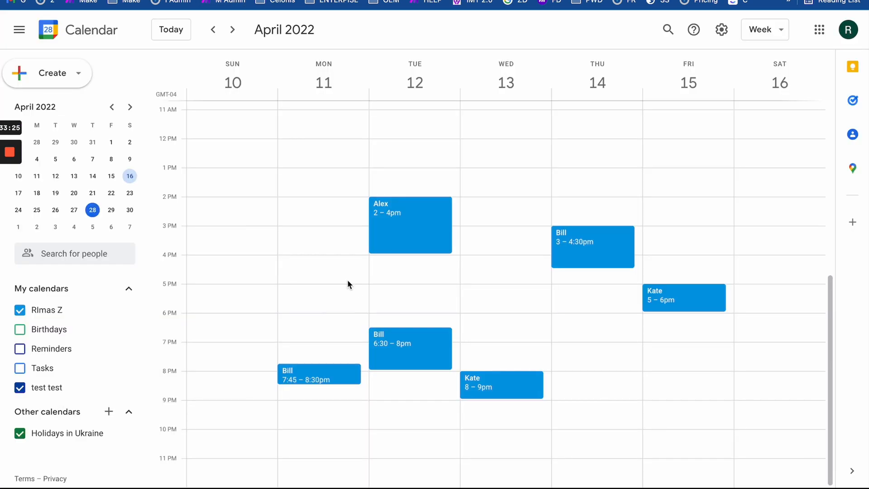
left_click(233, 29)
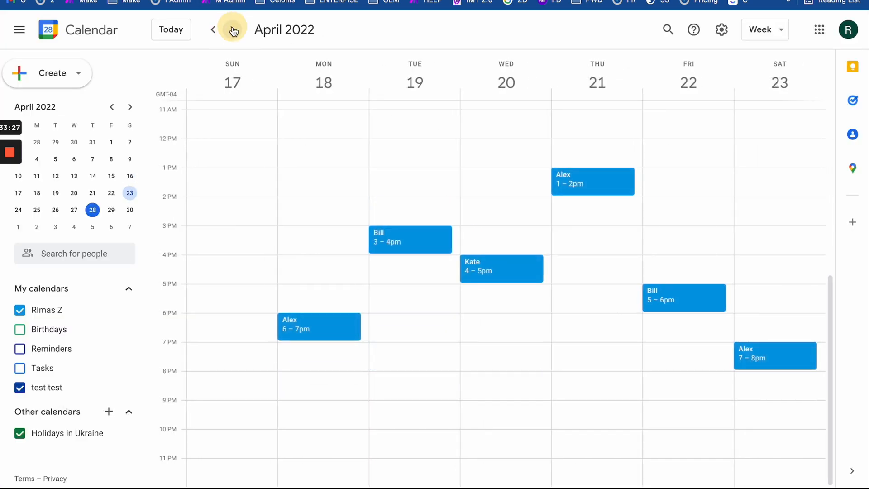
left_click(233, 29)
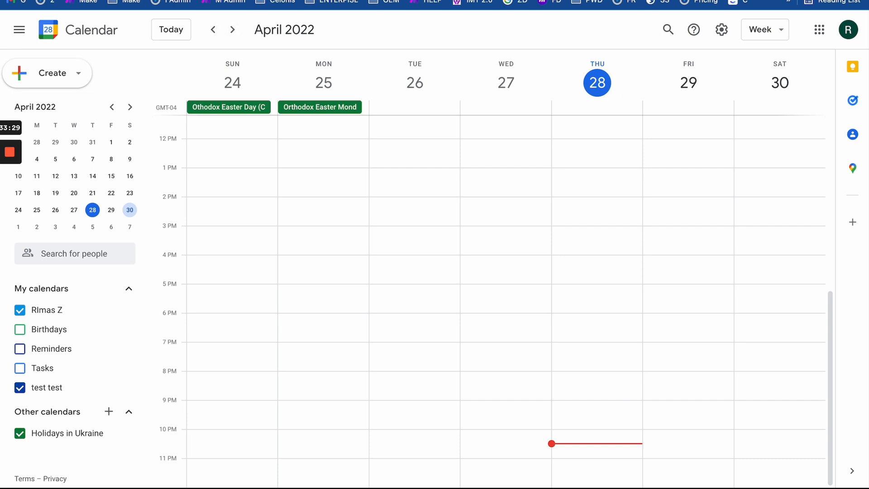
left_click(136, 0)
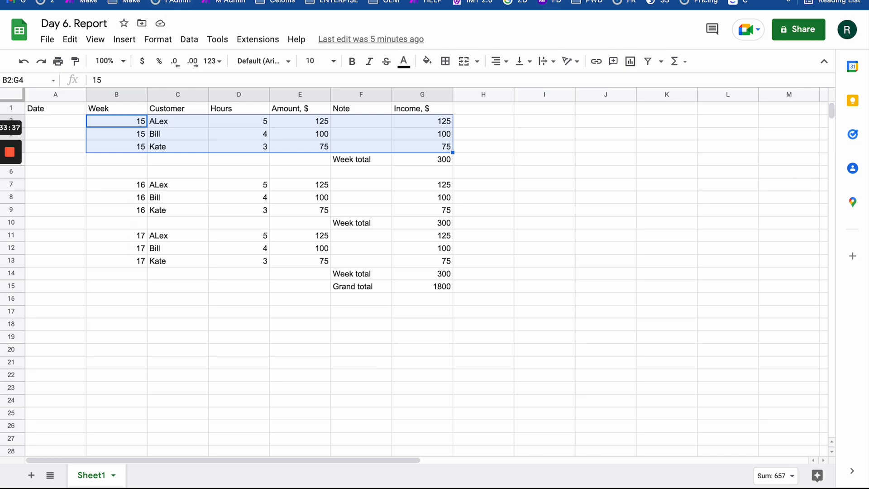
key("ctrl+Tab")
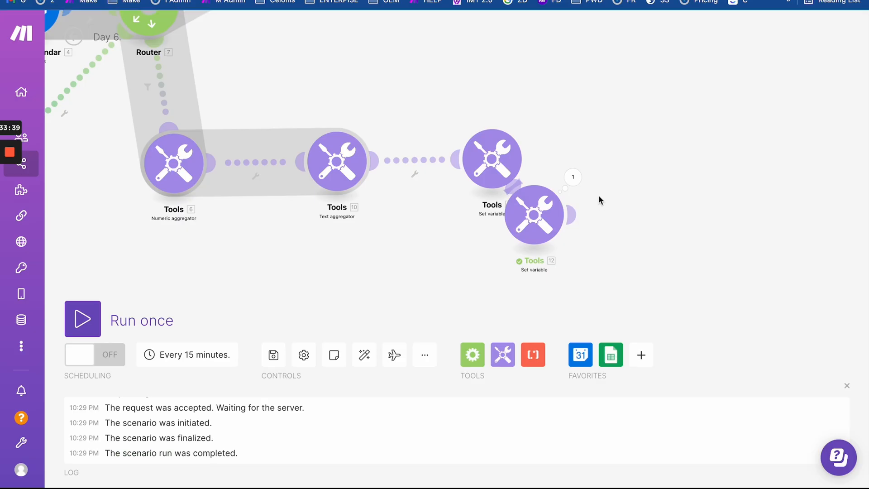
- Confirm the Set variable output reads 17, then step Google Calendar back to April 17–23
left_click(573, 176)
left_click_drag(666, 240, 702, 240)
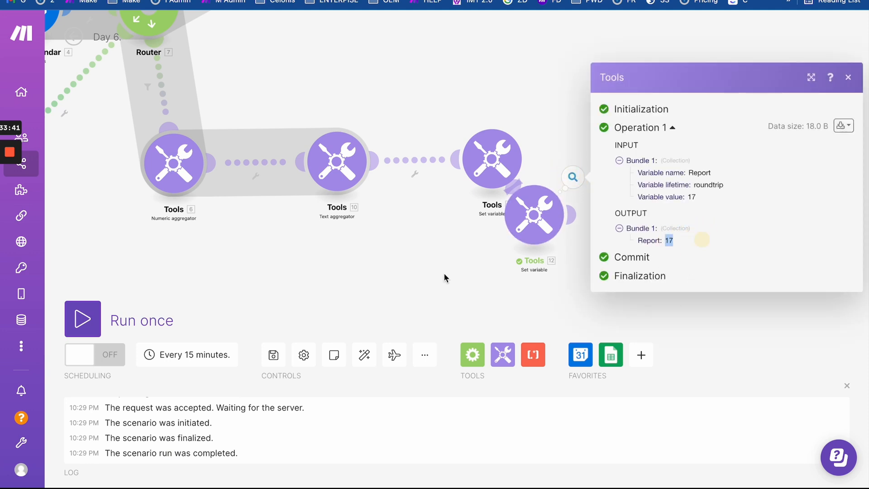
left_click_drag(444, 273, 636, 274)
scroll(636, 274, "down", 1)
scroll(636, 277, "down", 2)
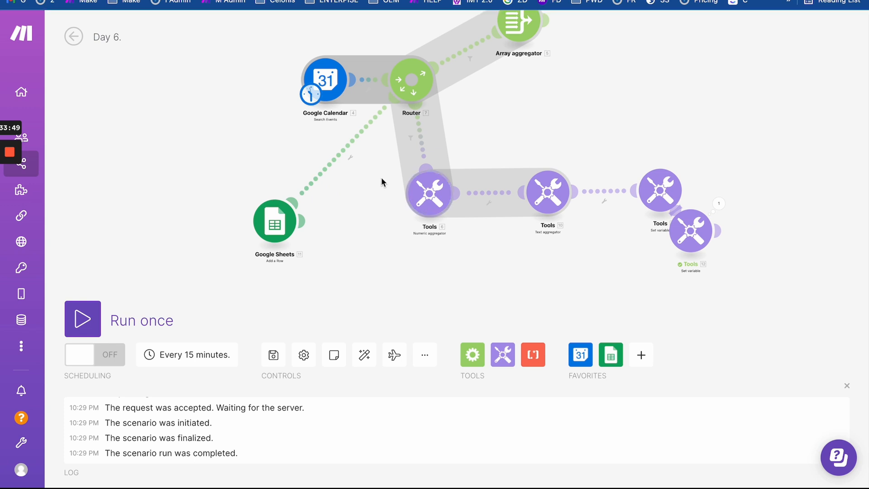
left_click_drag(372, 175, 372, 225)
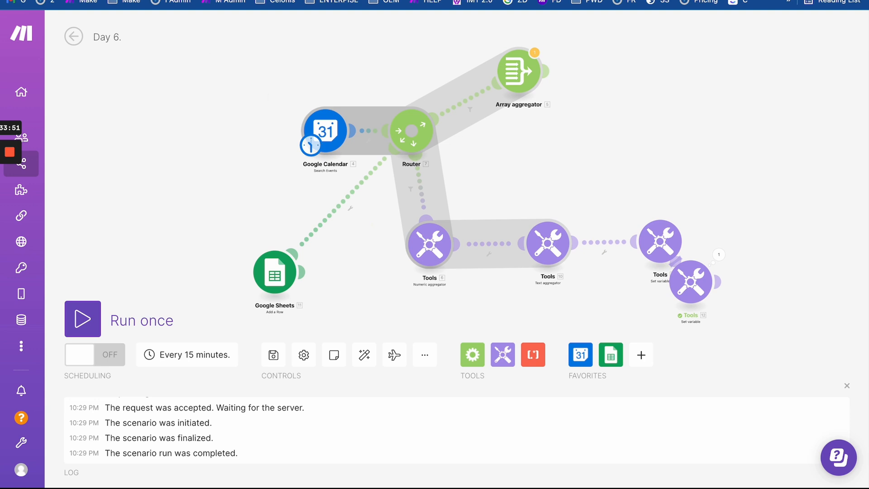
key("ctrl+Tab")
left_click(209, 30)
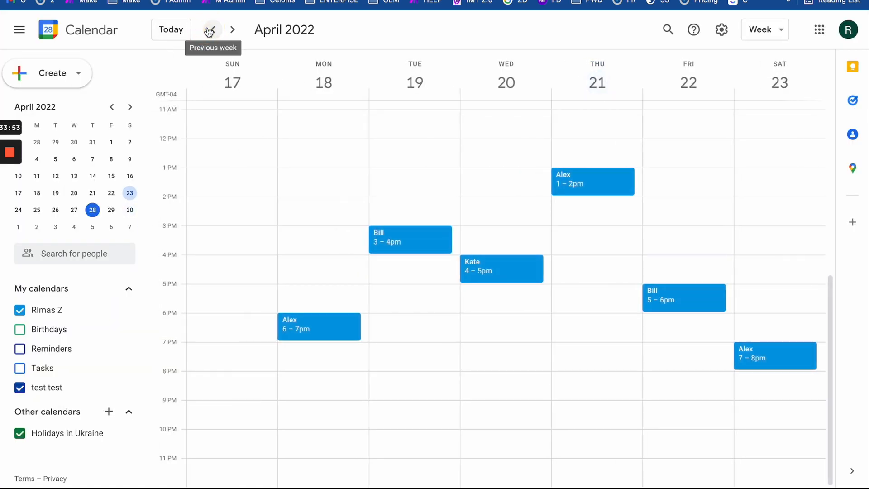
- Page the calendar back to April 3–9, then forward to the empty April 24–30 week, and return to Make
left_click(210, 30)
left_click(210, 30)
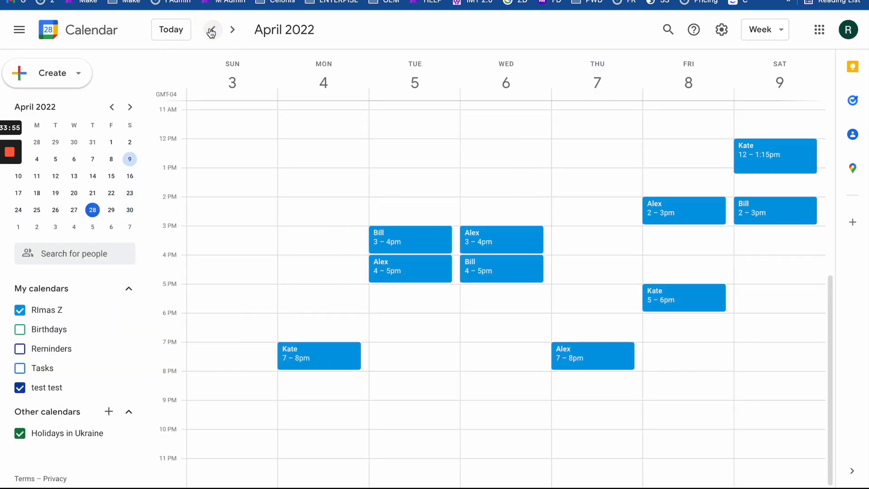
left_click(232, 32)
left_click(232, 30)
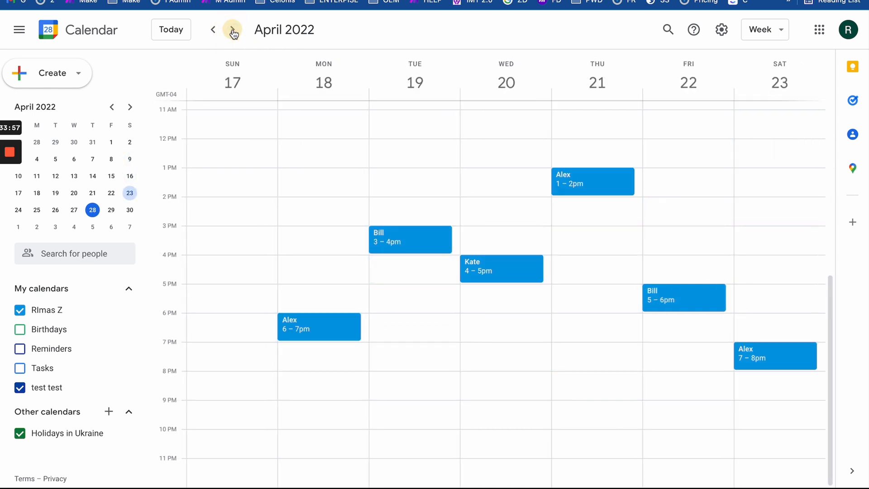
left_click(232, 31)
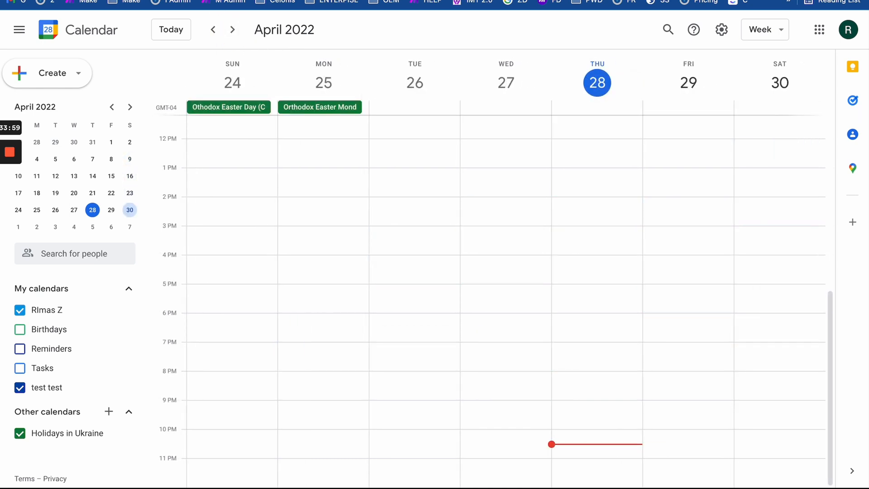
key("ctrl+Tab")
left_click(248, 129)
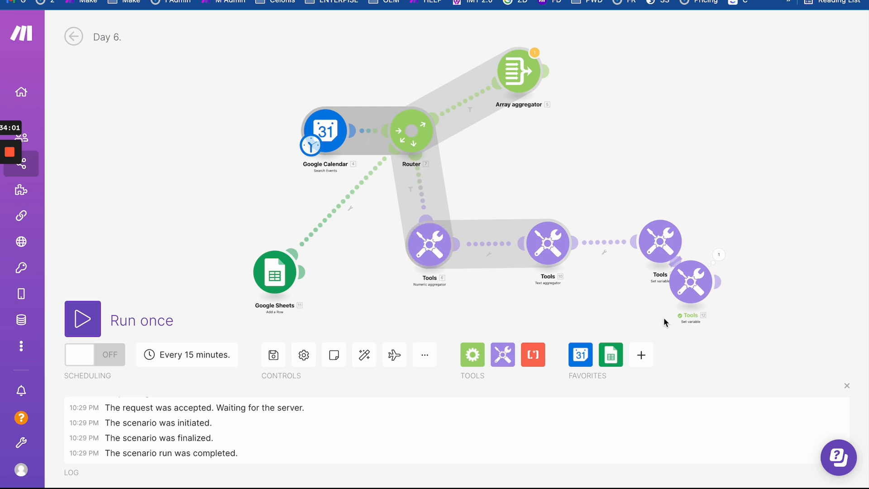
left_click(606, 222)
left_click_drag(597, 163, 602, 187)
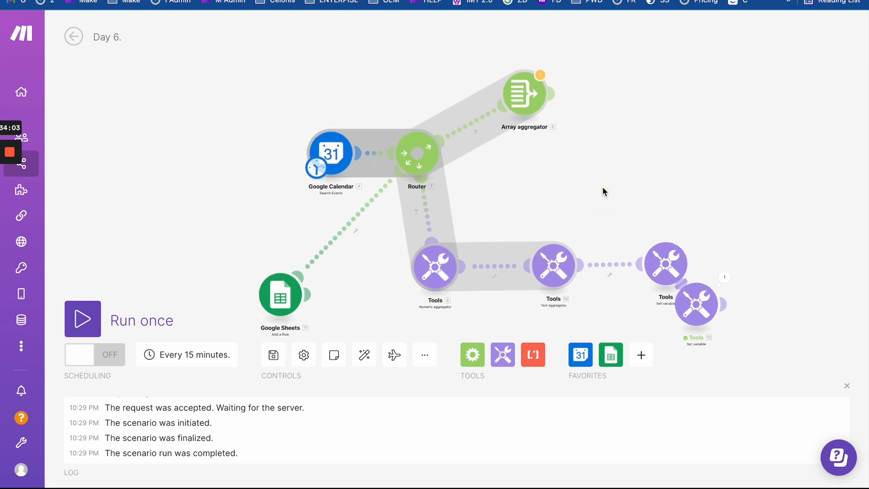
left_click(696, 303)
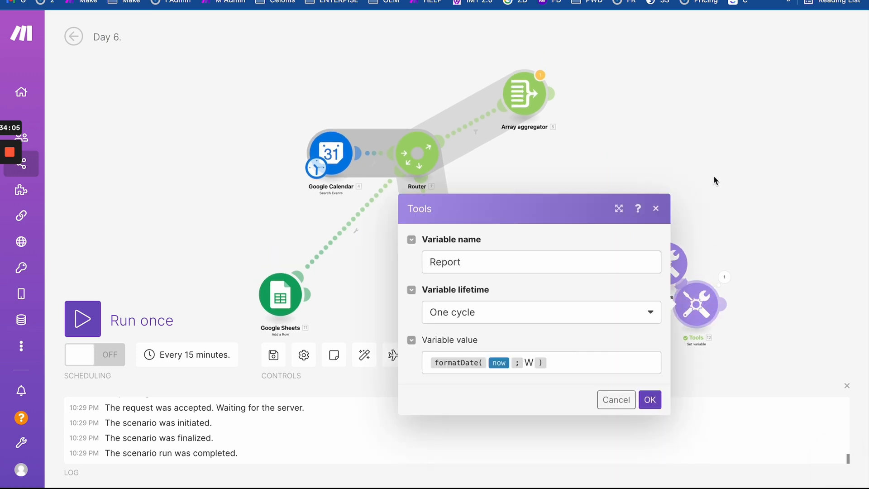
left_click_drag(714, 180, 599, 110)
left_click(772, 298)
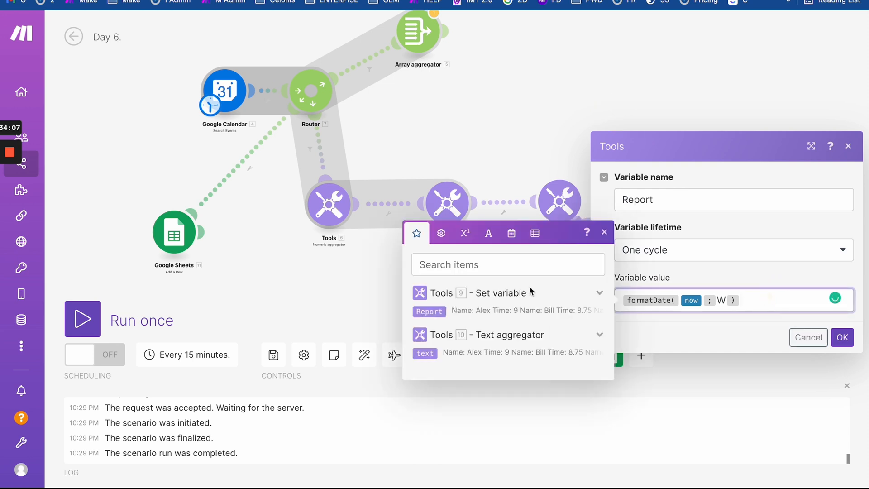
left_click(484, 234)
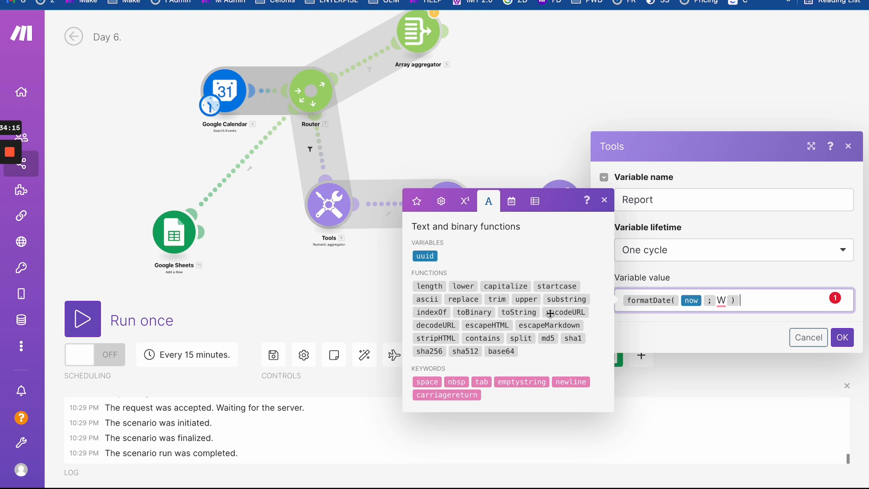
left_click(511, 200)
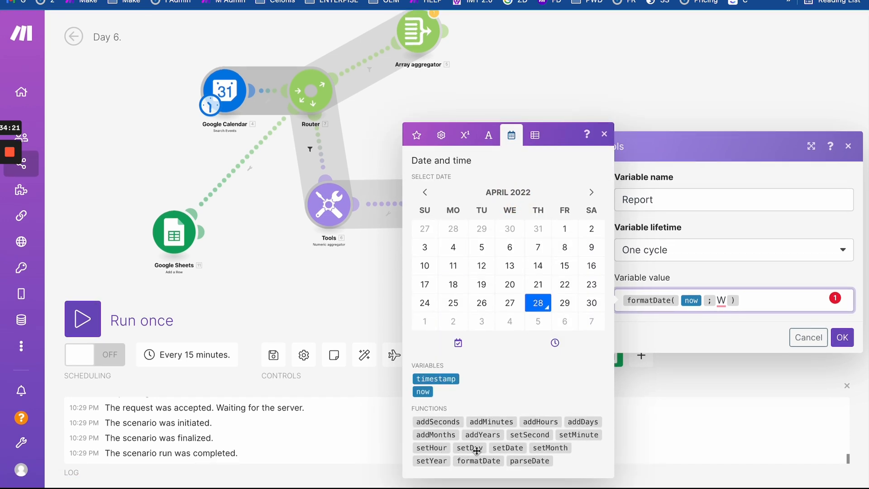
mouse_move(473, 448)
left_click(751, 324)
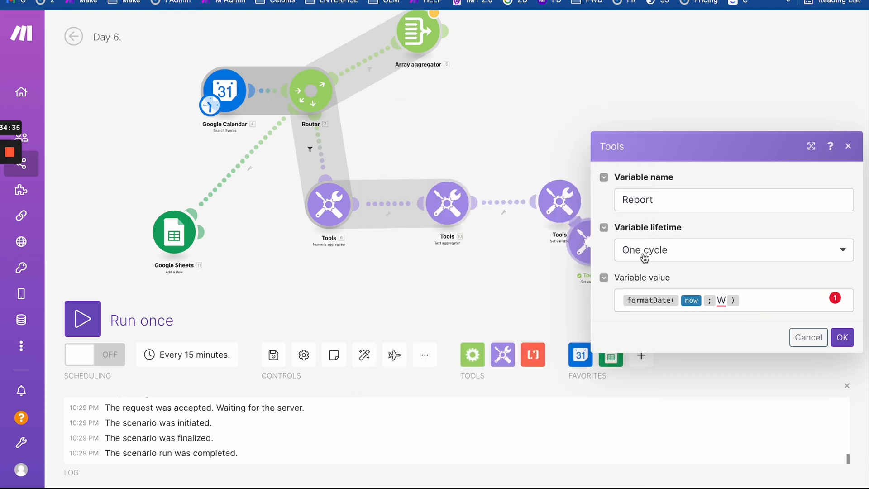
left_click_drag(466, 129, 557, 207)
left_click(197, 160)
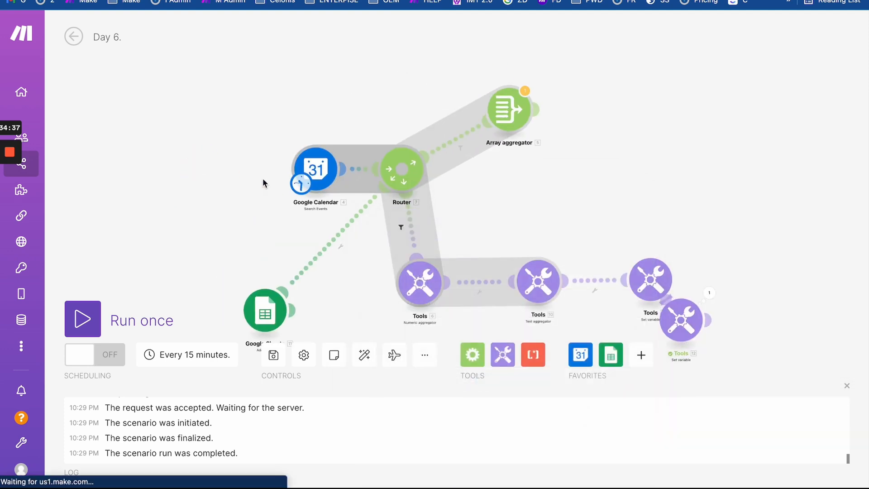
- Add a Repeater before Google Calendar as the starting module and change its Repeats from 3 to 4
left_click(476, 359)
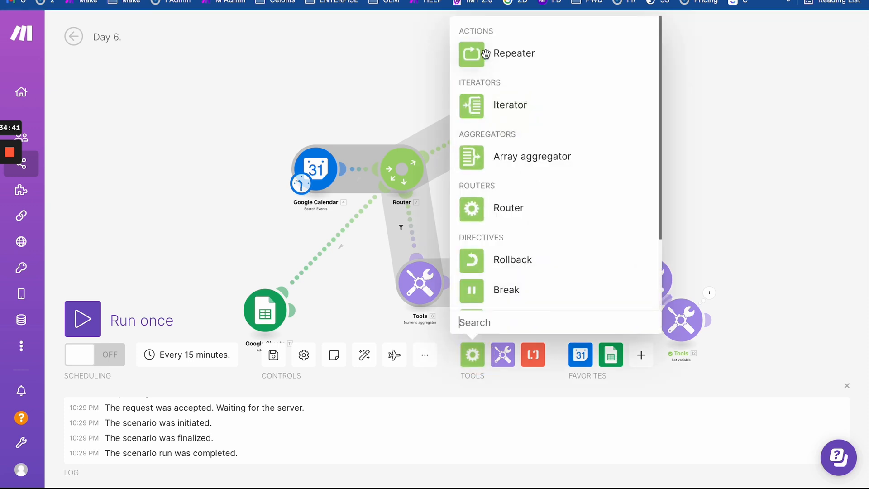
left_click_drag(493, 59, 237, 171)
left_click_drag(300, 185, 228, 178)
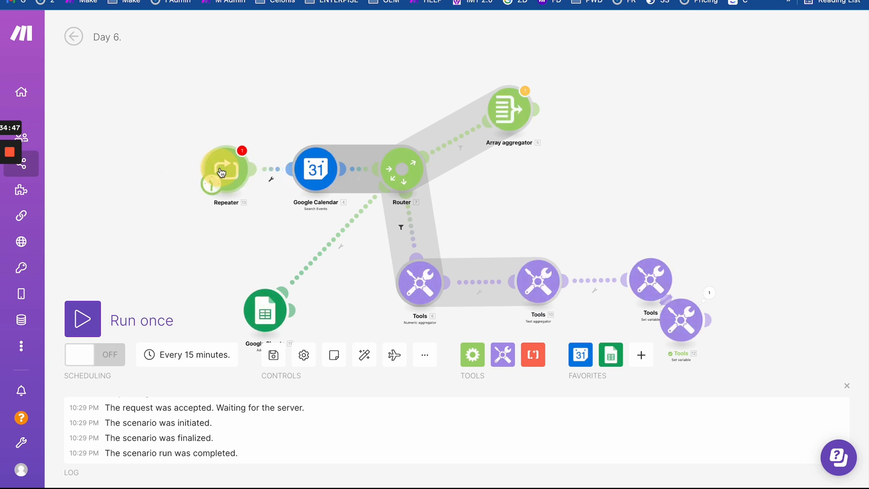
left_click(245, 172)
left_click(299, 190)
double_click(299, 194)
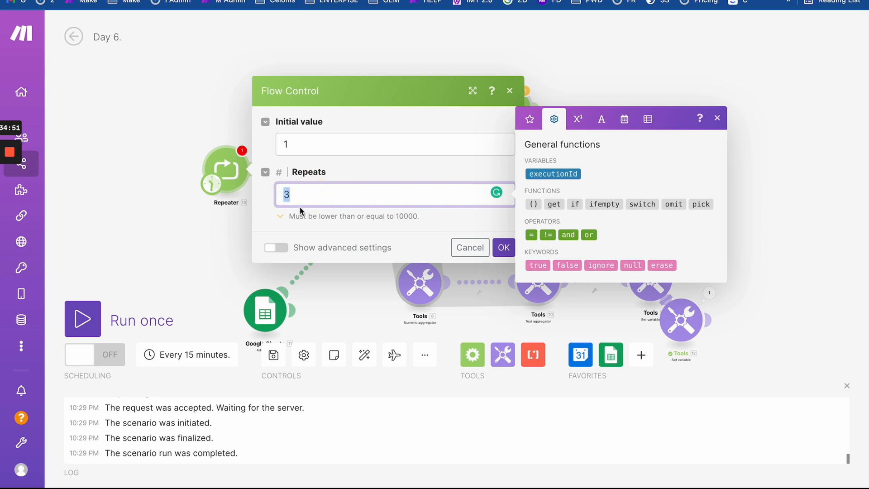
left_click(601, 123)
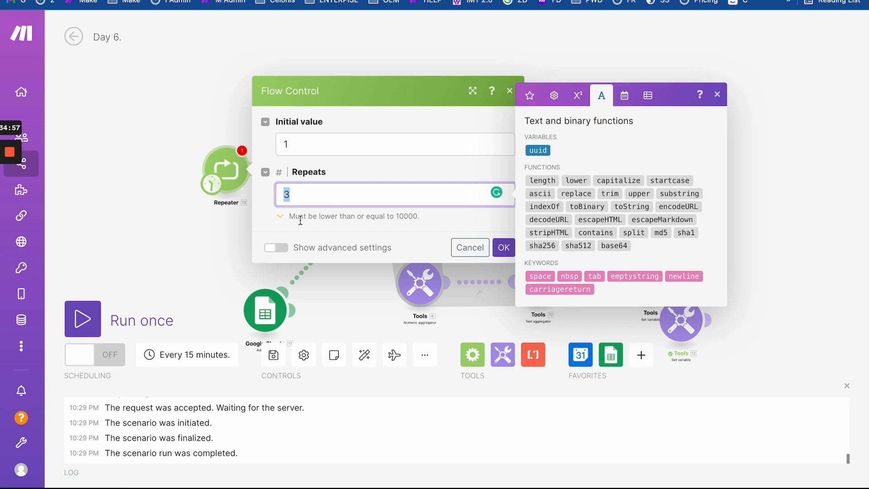
type("4")
left_click_drag(281, 195, 337, 195)
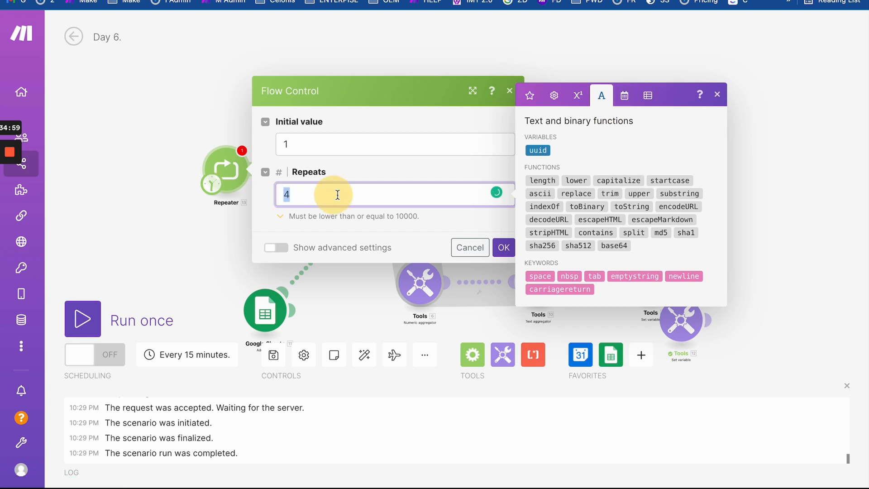
left_click(181, 235)
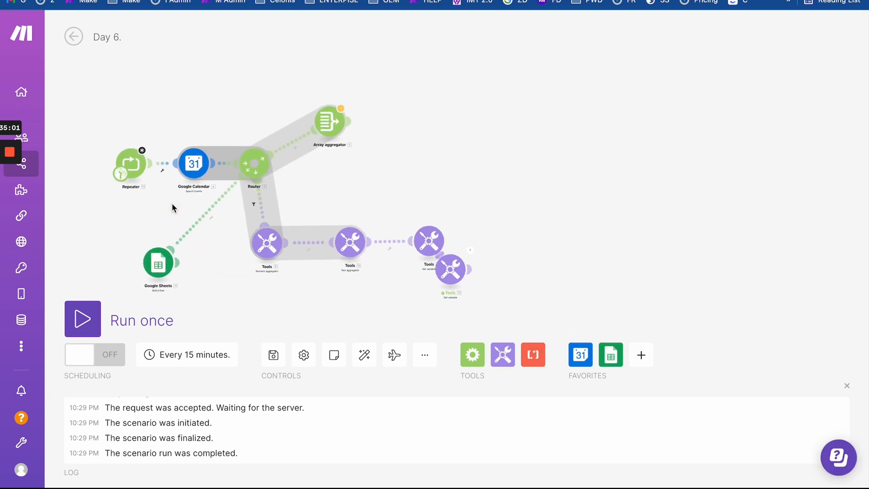
- Delete the entire formatDate formula from the Report Set variable's value, leaving it blank
left_click(446, 276)
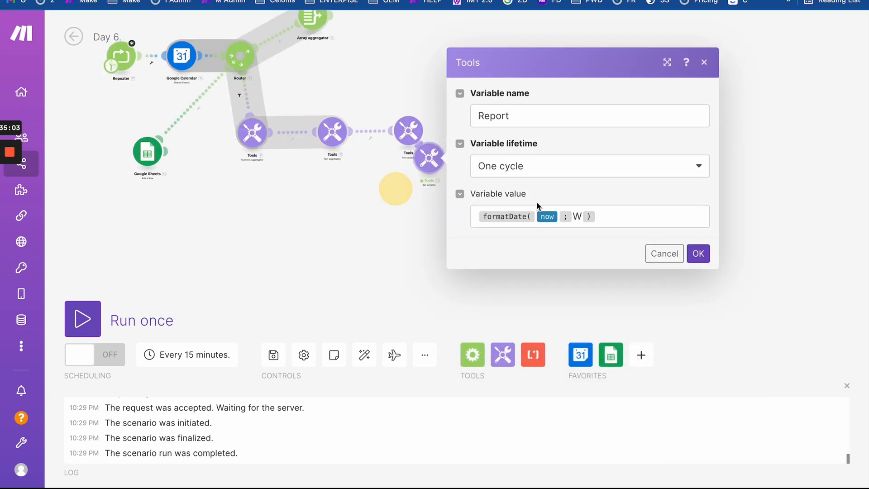
left_click(610, 223)
key("Return")
key("Return")
key("Return")
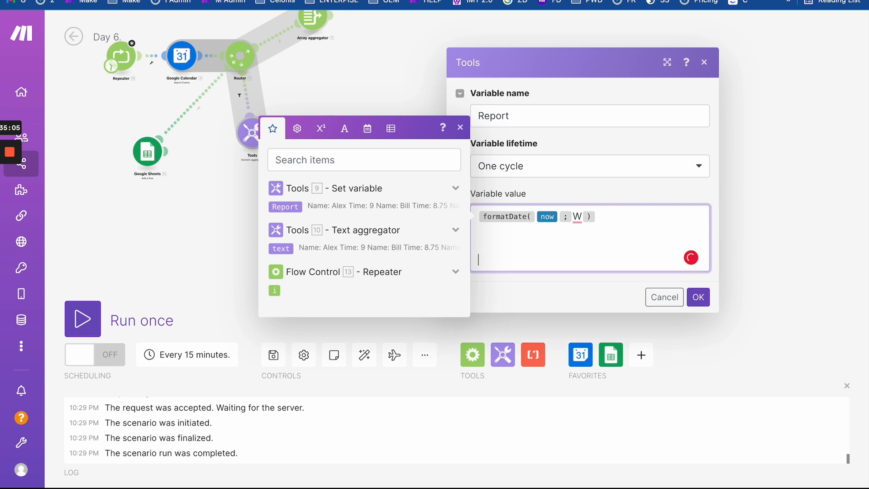
left_click_drag(616, 254, 461, 160)
key("BackSpace")
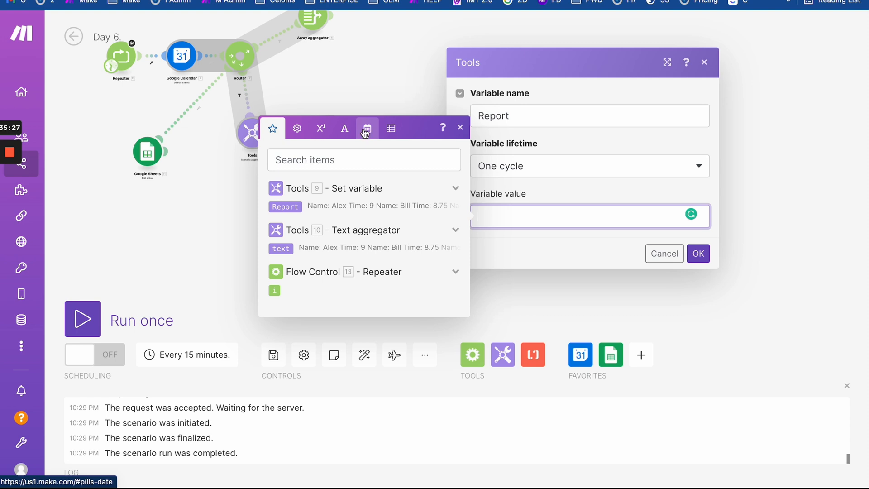
- Add a new Repeater module after the lower Set variable module
left_click(227, 258)
left_click_drag(283, 236, 378, 209)
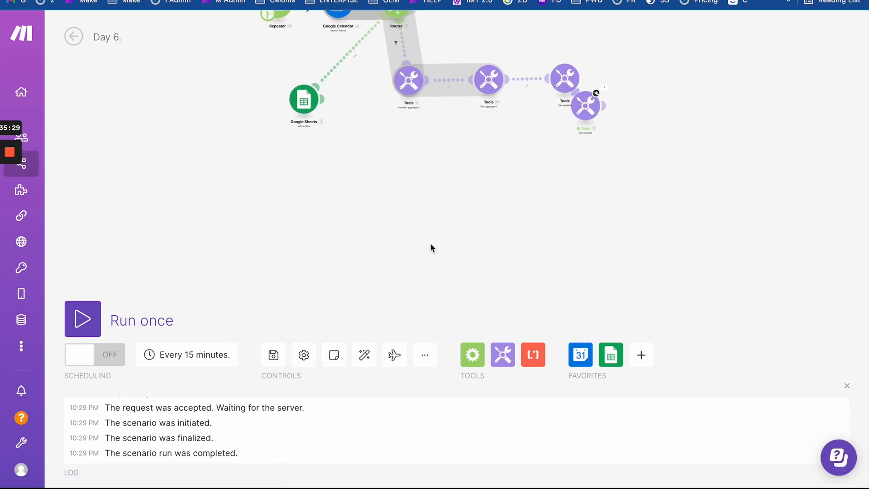
left_click_drag(454, 224, 354, 250)
left_click_drag(488, 134, 488, 159)
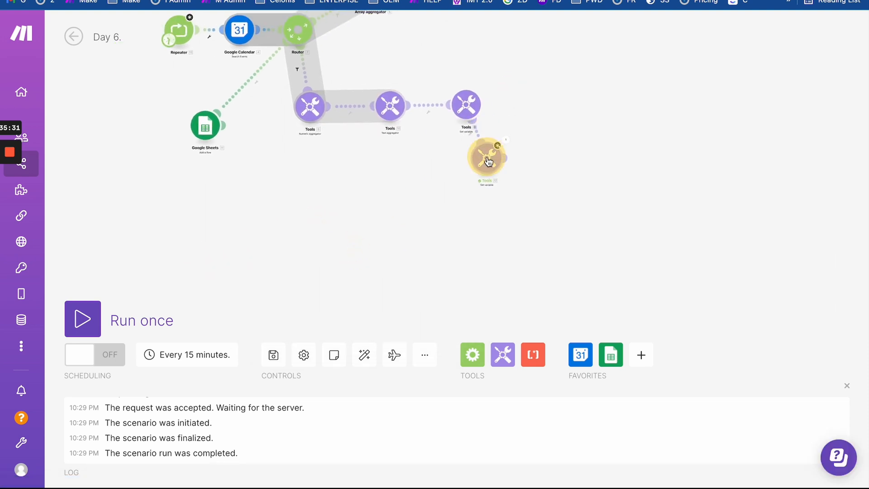
left_click(472, 353)
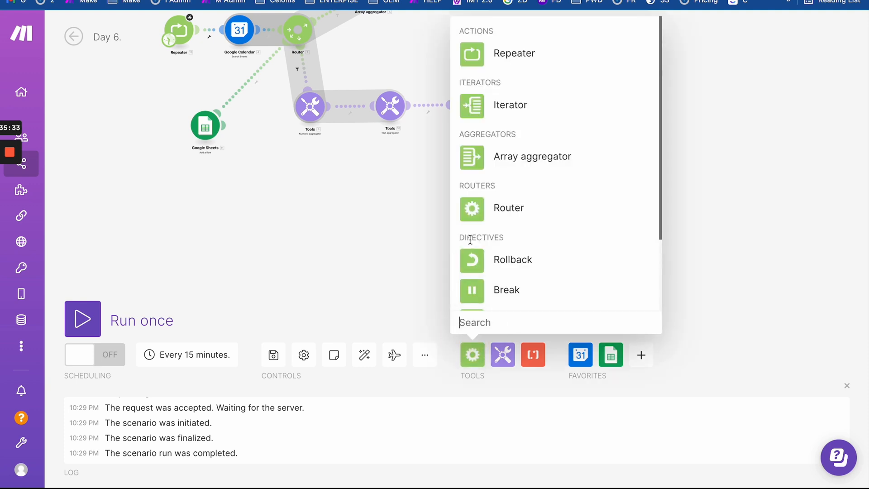
left_click(475, 56)
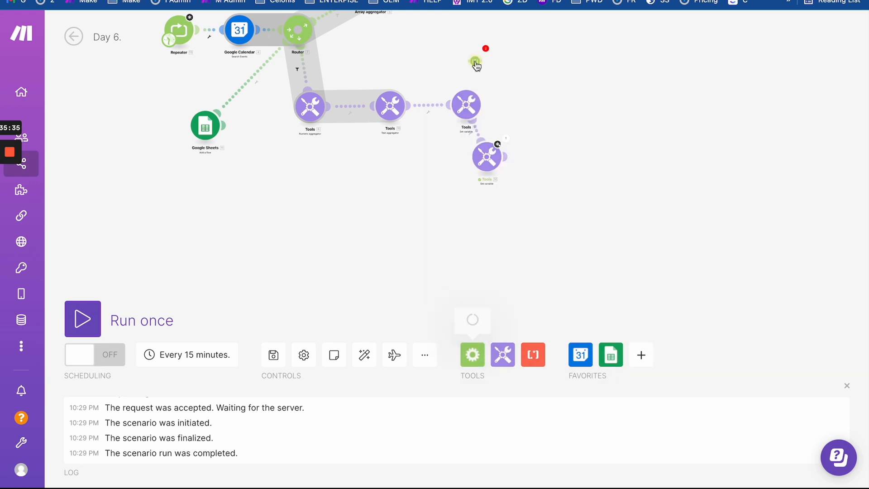
left_click(538, 163)
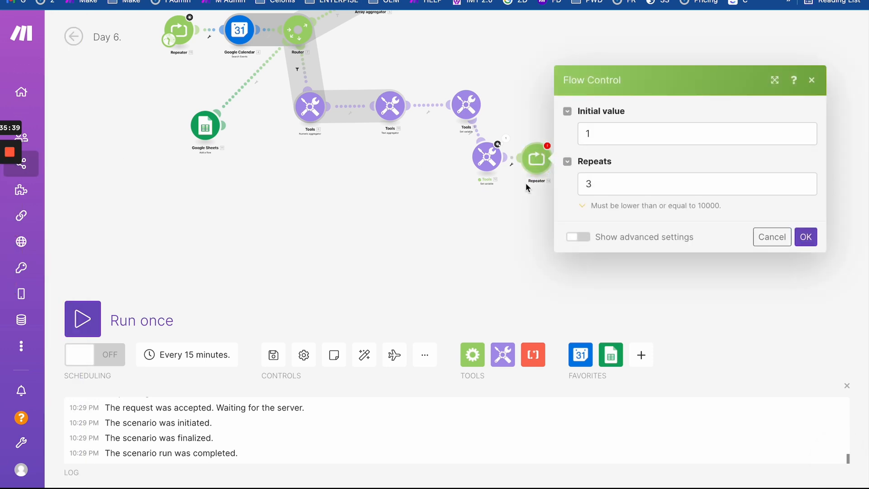
left_click(593, 189)
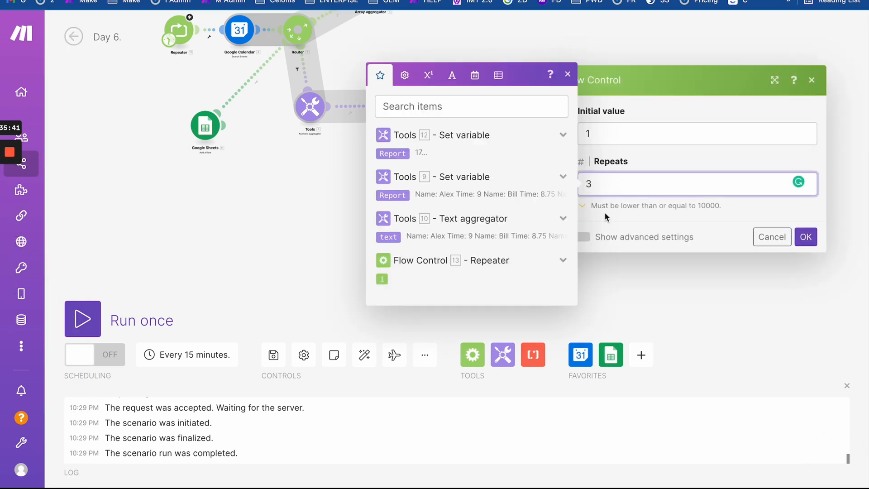
left_click_drag(589, 182, 639, 183)
left_click(669, 279)
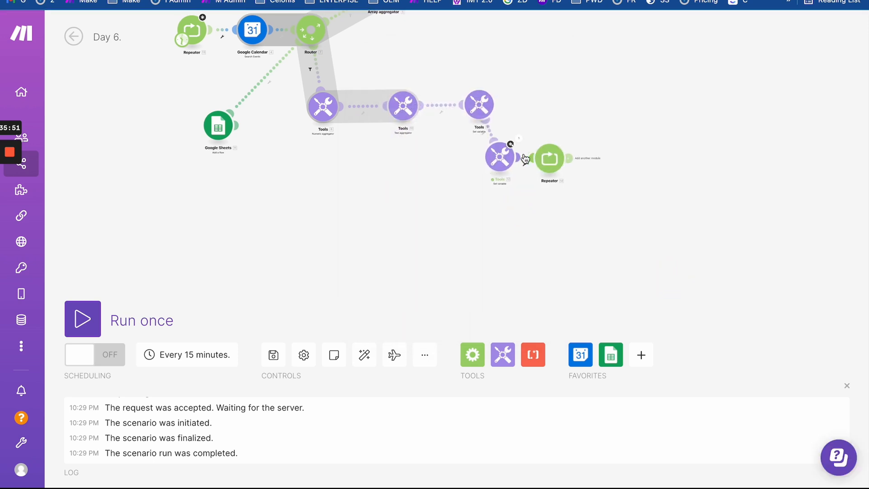
- Unlink the new Repeater and move it below the Google Sheets module
left_click(525, 159)
left_click(543, 184)
left_click_drag(549, 164, 229, 202)
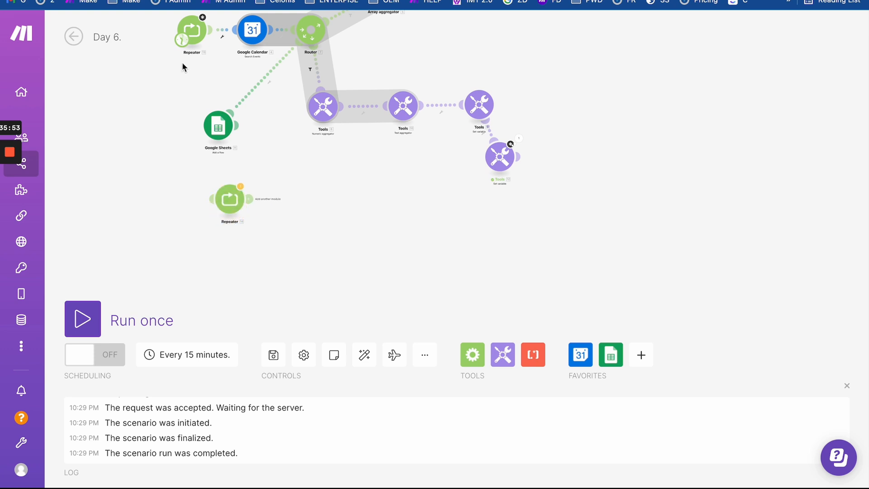
- Set the lower Repeater's initial value to 1 and repeats to 5
left_click(229, 197)
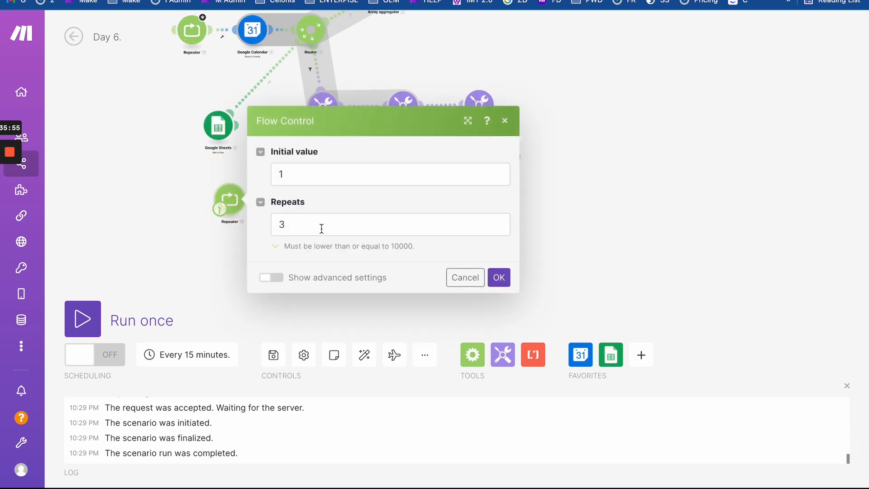
left_click(273, 229)
double_click(274, 230)
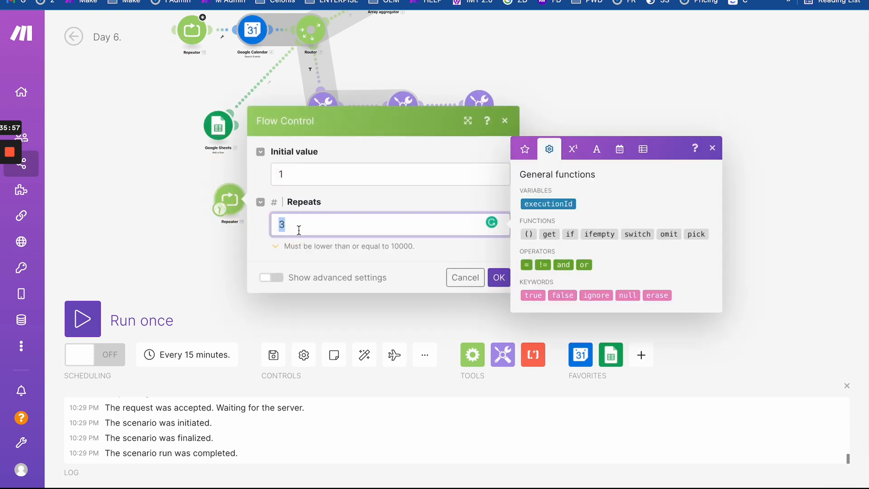
type("5")
left_click(500, 277)
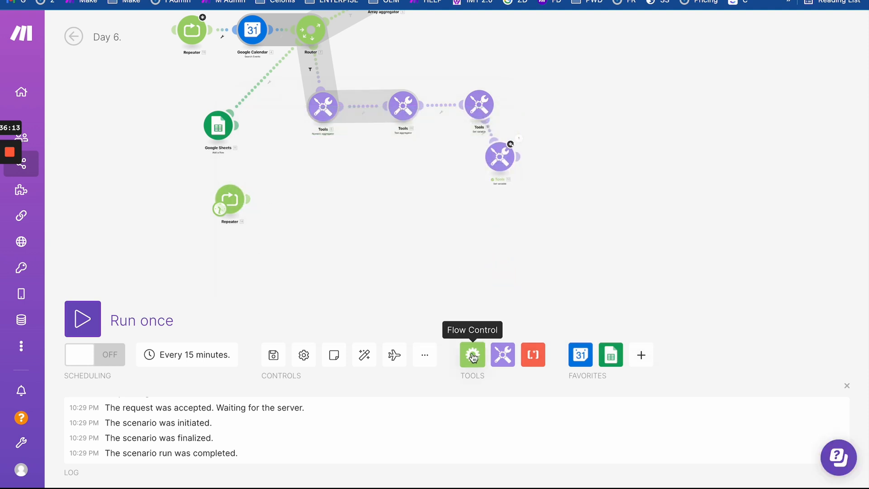
left_click(506, 360)
- Remove a stray Tools module and clone the Report Set variable module onto the lower Repeater
left_click(534, 288)
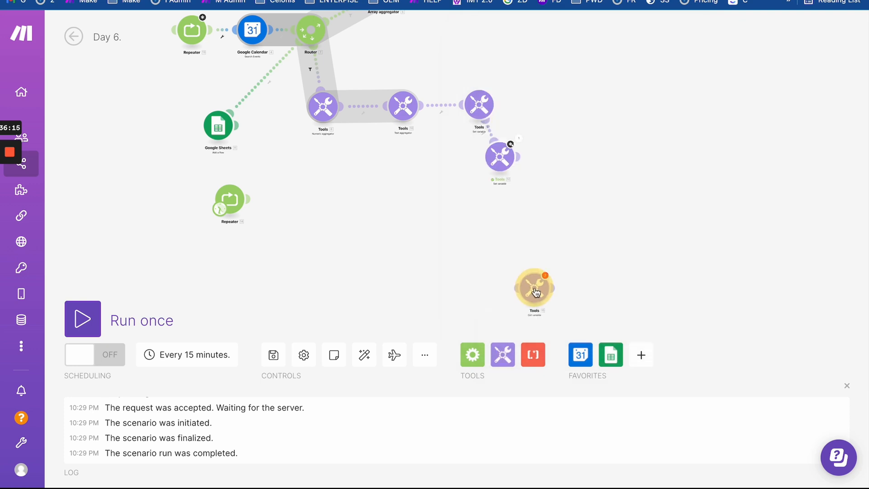
right_click(534, 288)
left_click(567, 436)
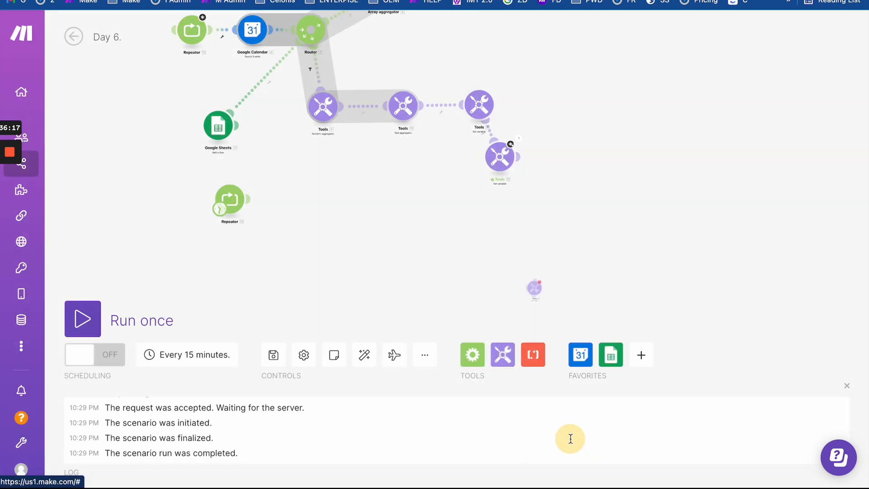
right_click(497, 161)
left_click(529, 248)
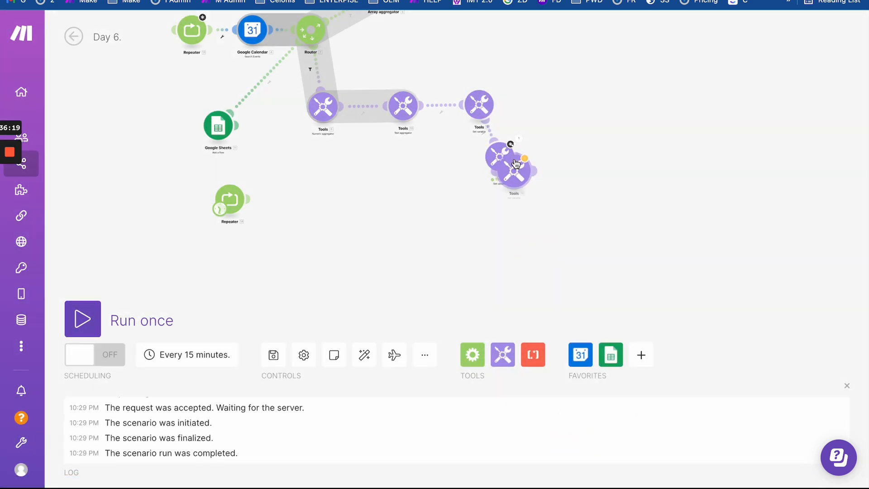
left_click(283, 173)
left_click(283, 198)
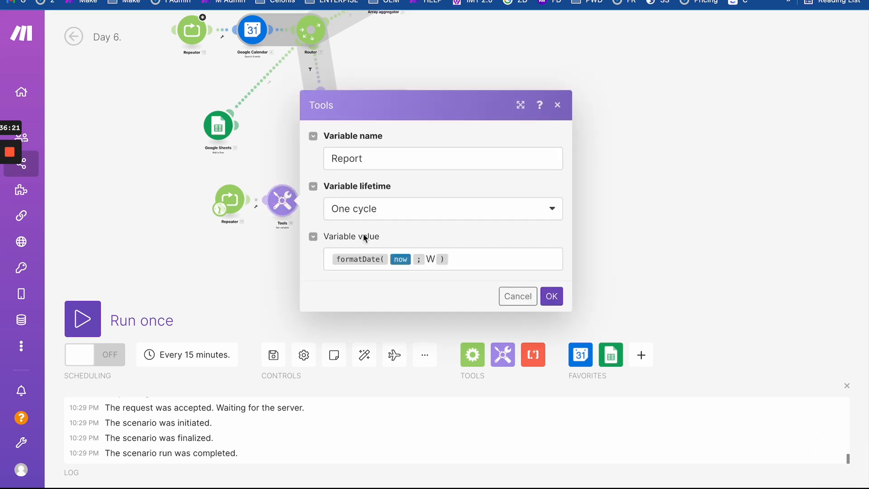
- Replace 'now' in the copy's value so it reads formatDate(01-formatDate( ); W)
left_click(411, 262)
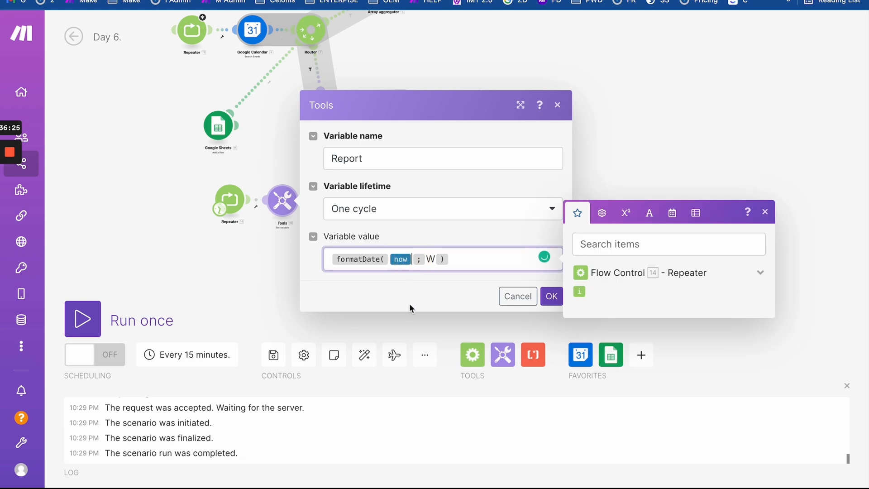
key("BackSpace")
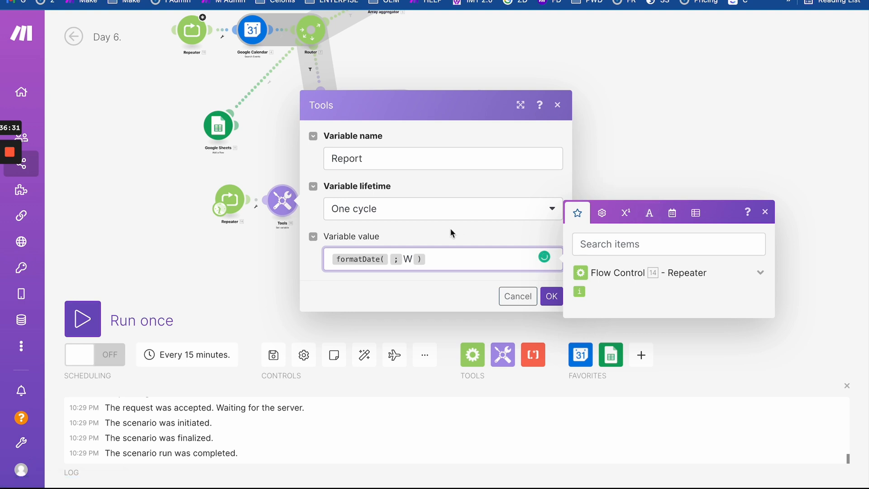
type("01;")
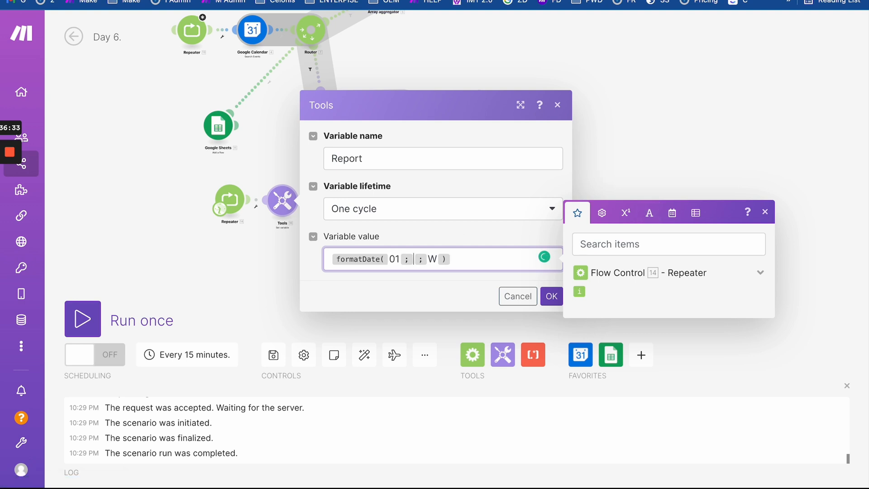
key("BackSpace")
type("-")
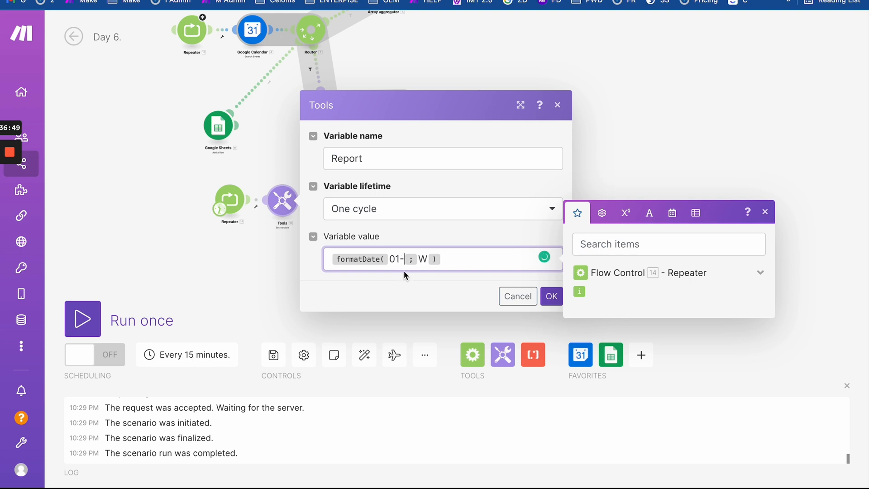
type("forma")
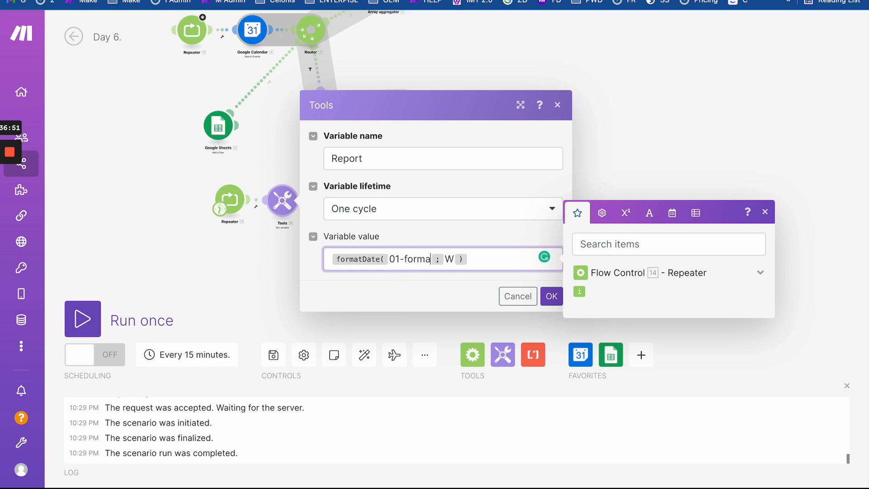
type("tDate( ")
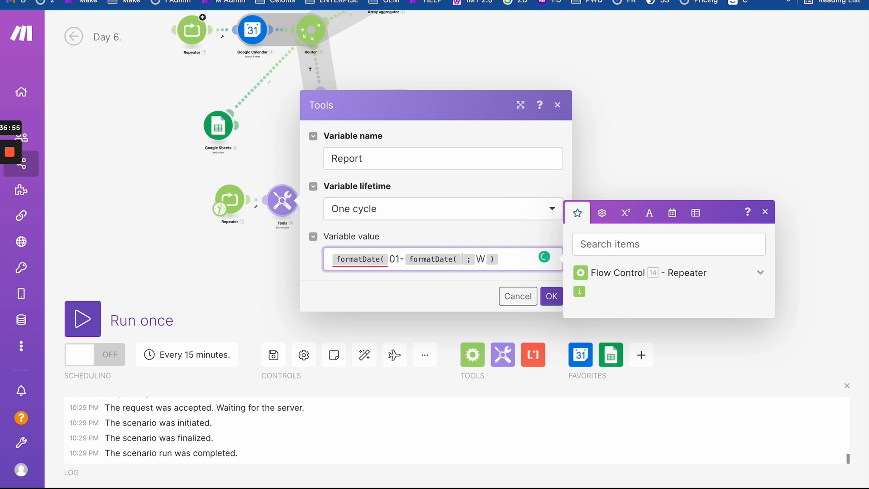
type(")")
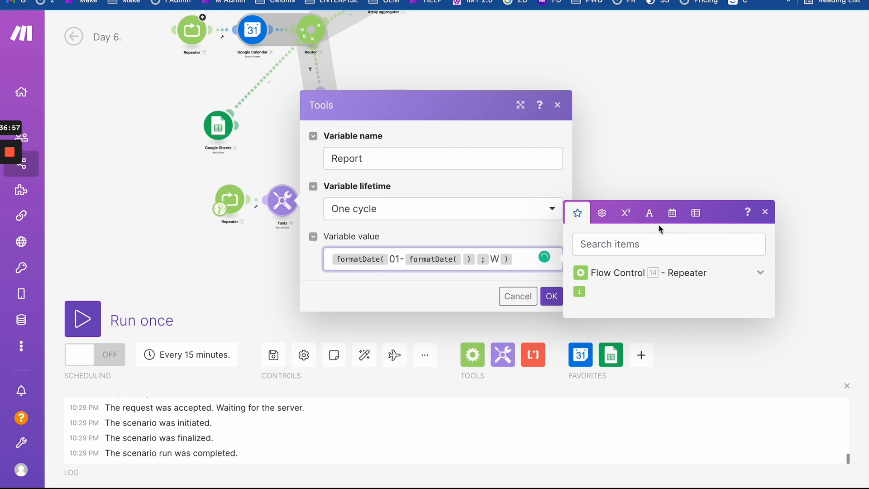
left_click(671, 214)
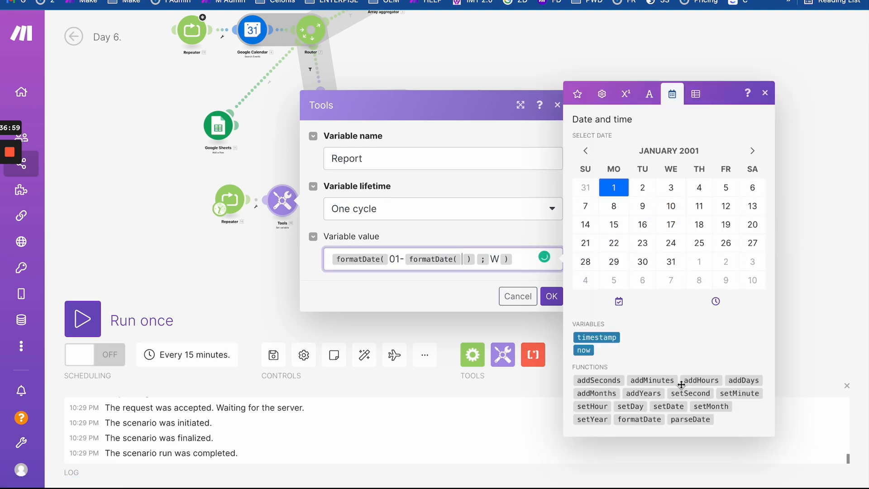
- Insert now and an MM format into the inner formatDate of the Report value
left_click(583, 351)
type(";")
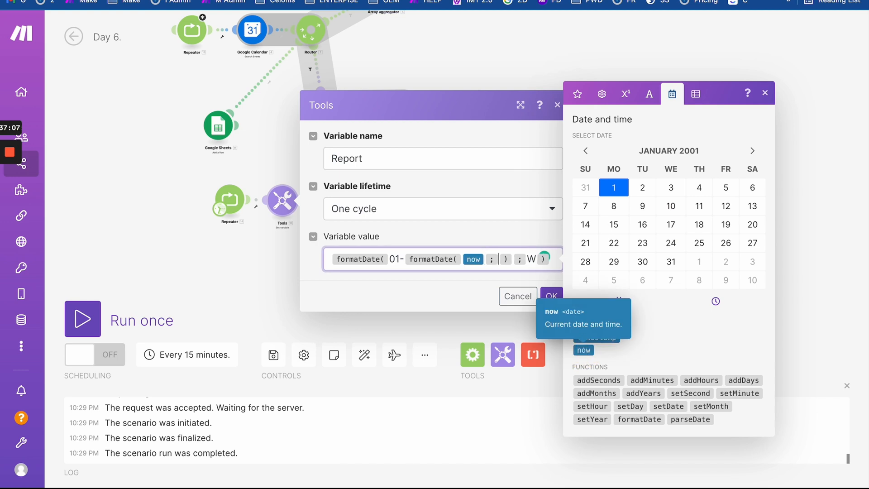
type("MM")
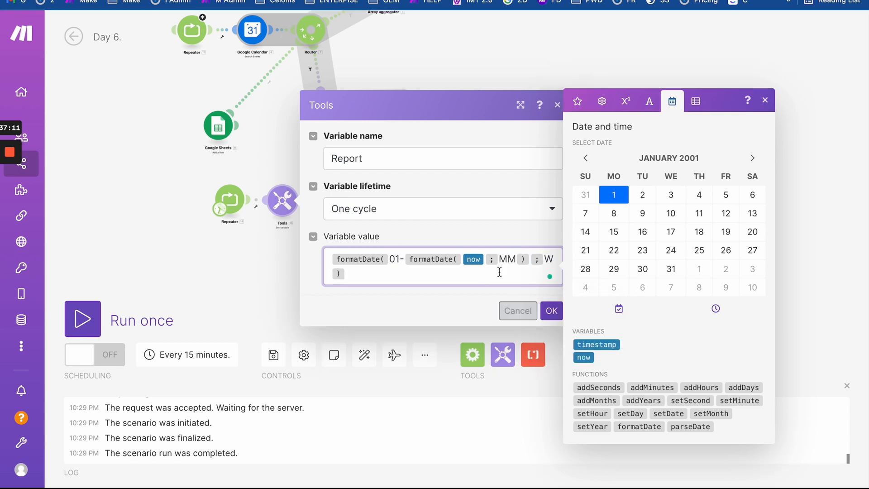
key("super+l")
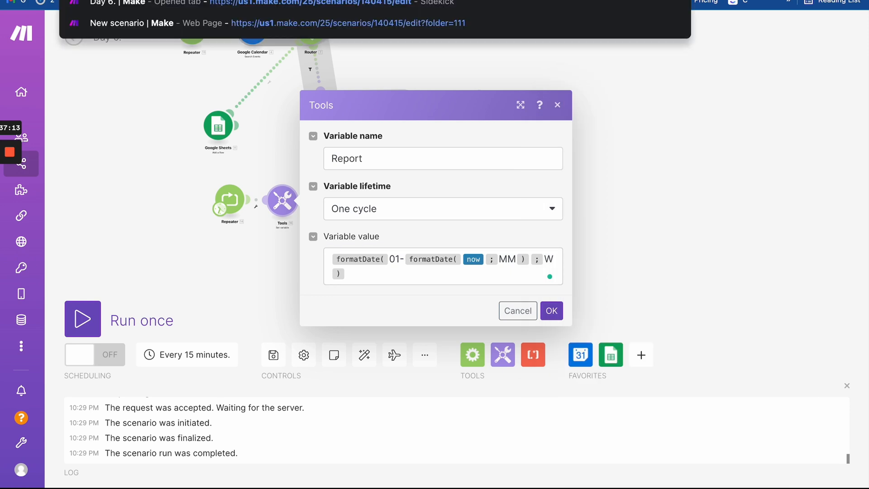
type("04")
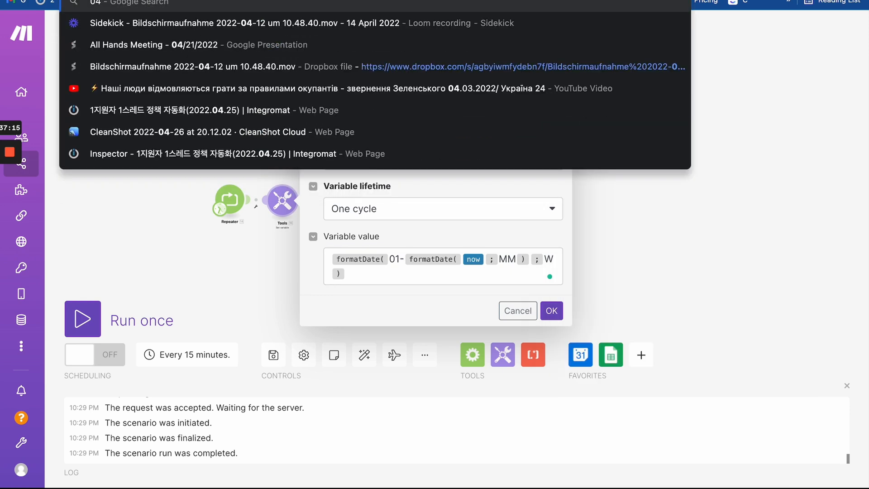
key("Escape")
type("05")
key("Escape")
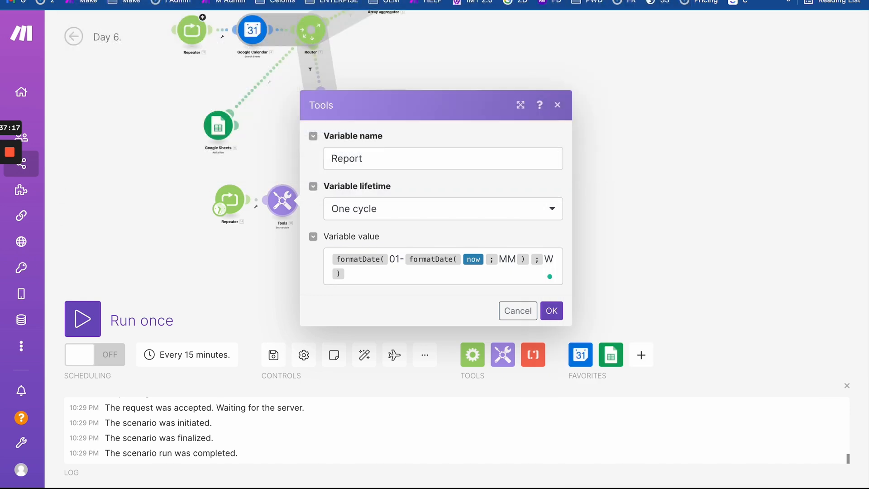
type("12")
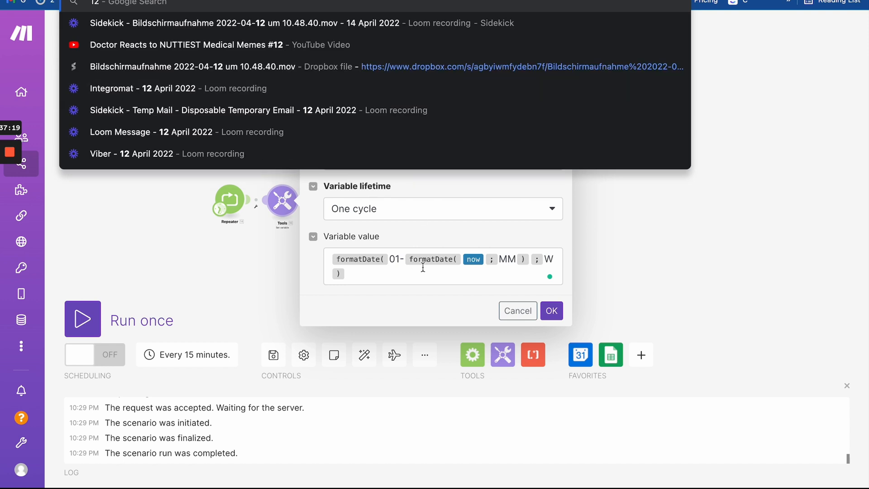
- Extend the inner format to MM-YYYY and save the Report variable settings
left_click(530, 263)
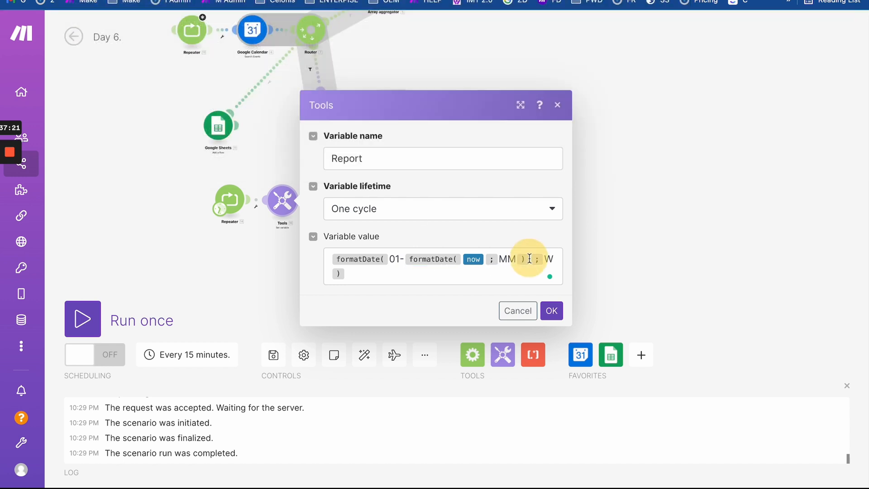
left_click(515, 259)
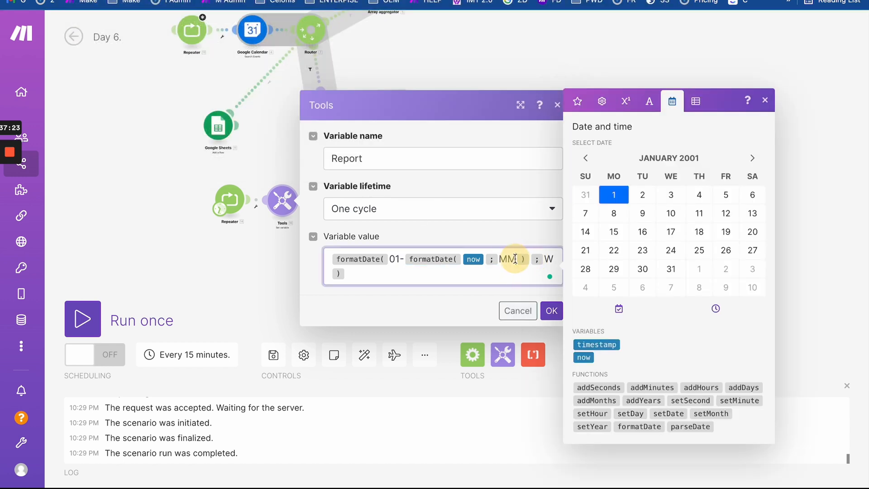
type("-Y")
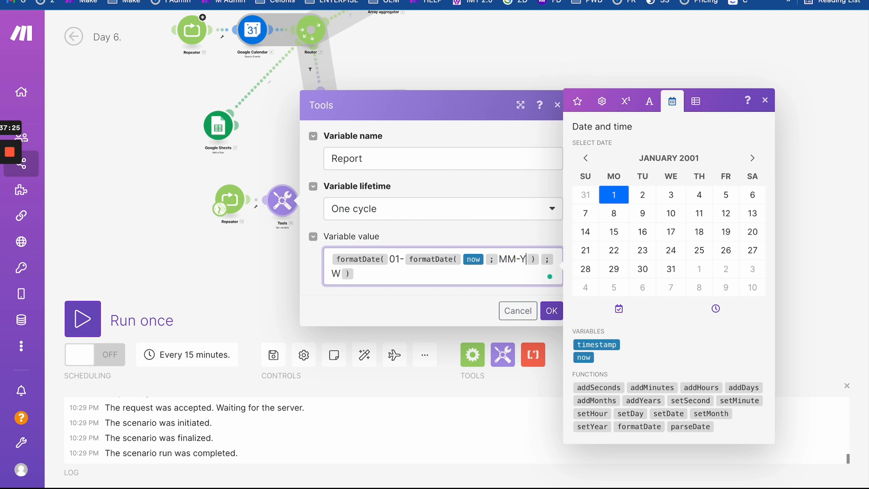
type("YYY")
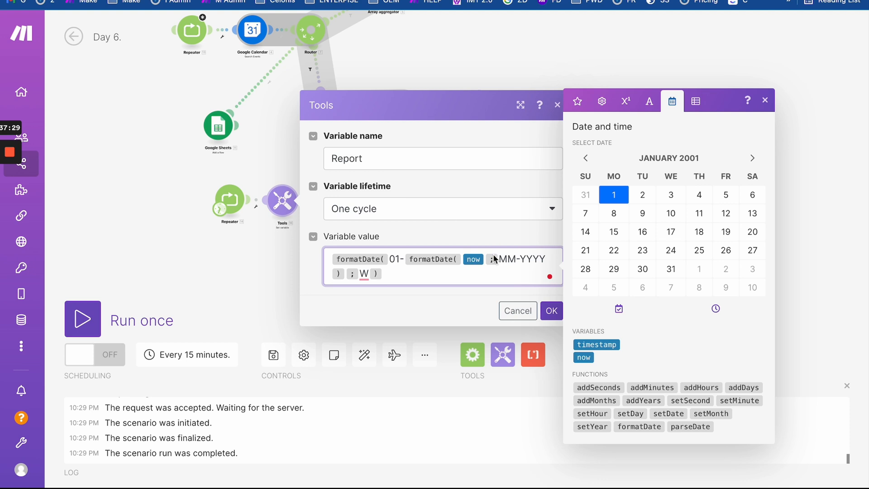
double_click(398, 257)
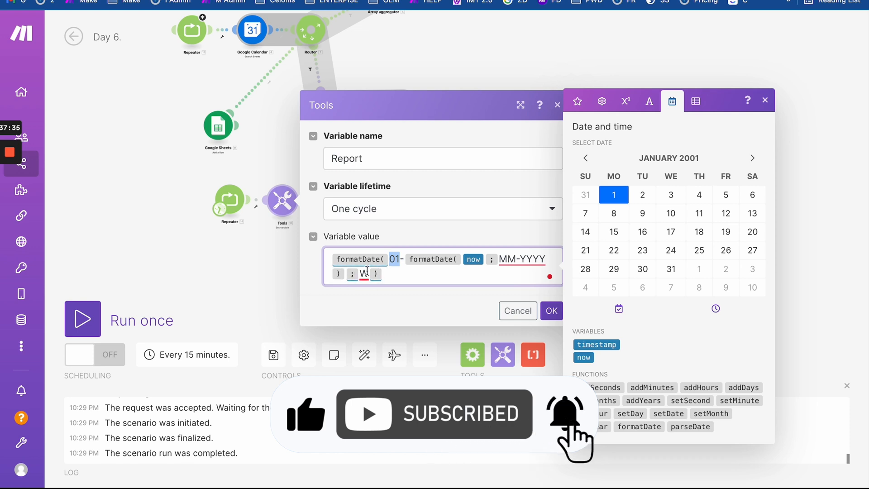
left_click(507, 296)
left_click(557, 311)
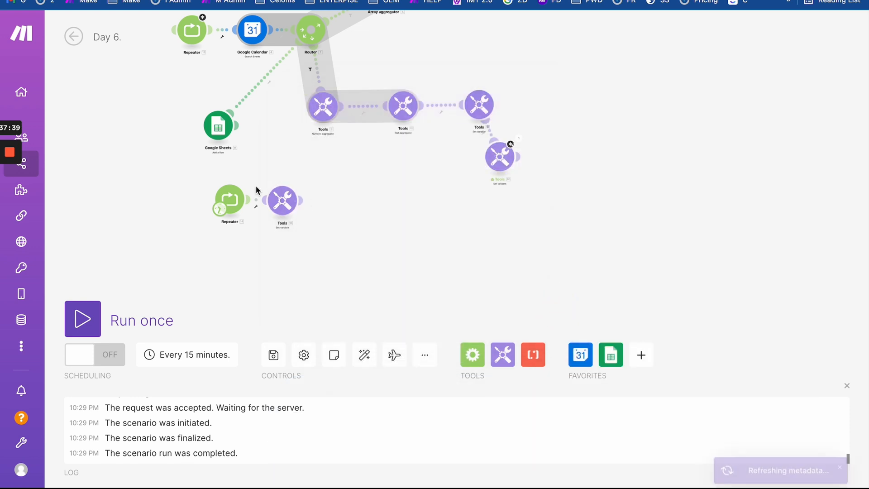
- Run the scenario once and inspect the Report variable's outputs for operations 1–4
left_click(84, 320)
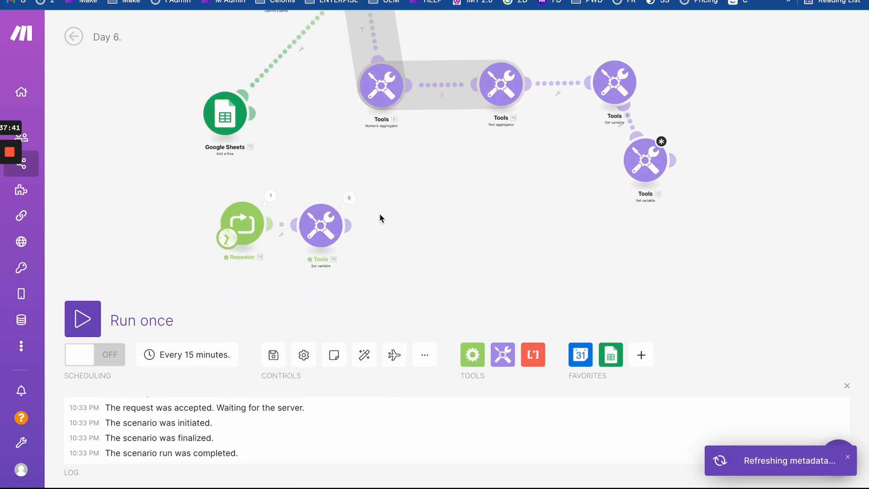
left_click(349, 198)
left_click(446, 168)
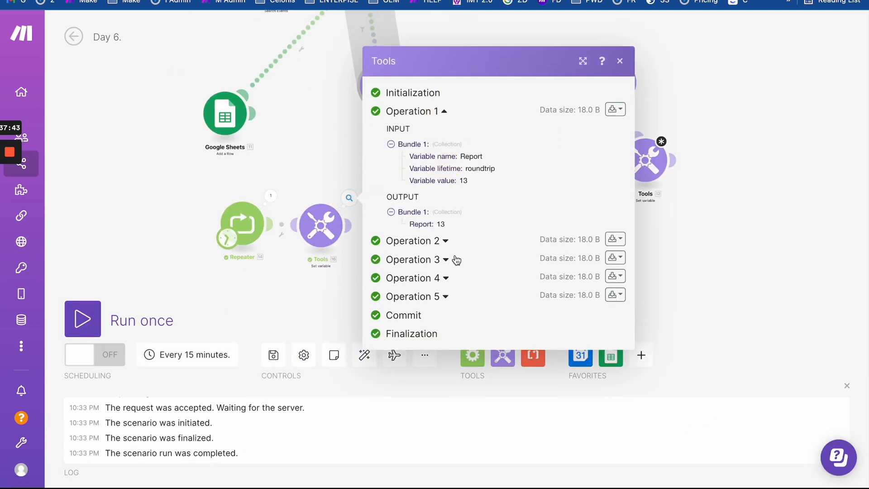
left_click(446, 240)
left_click(446, 342)
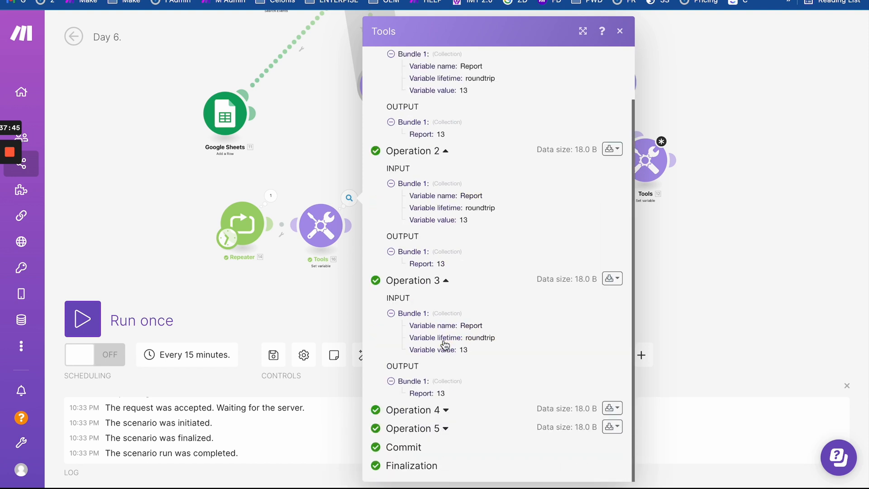
left_click(448, 411)
- Reopen the Report variable settings to review the fixed 01 day in its formula
left_click(321, 225)
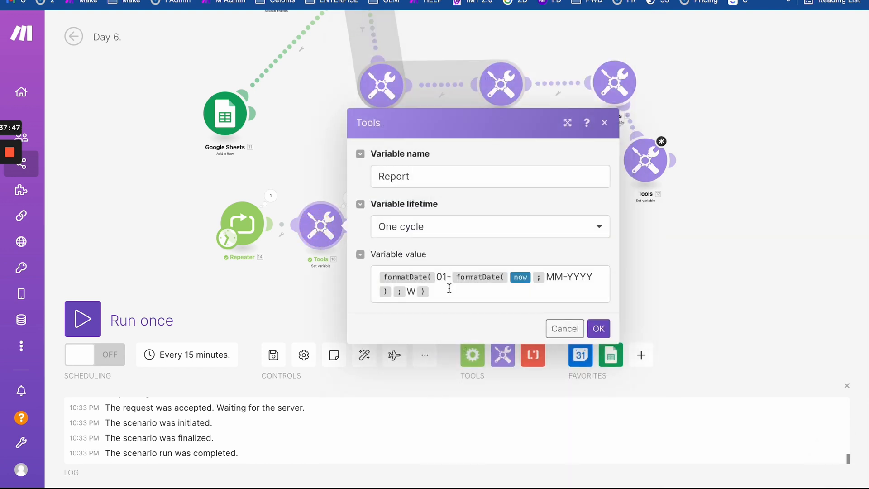
left_click_drag(437, 277, 431, 293)
left_click(452, 298)
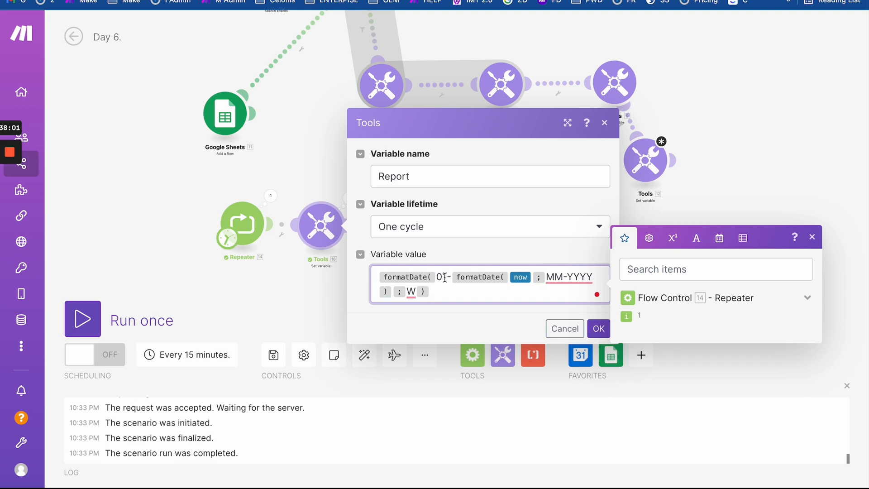
left_click_drag(443, 277, 436, 278)
left_click(351, 278)
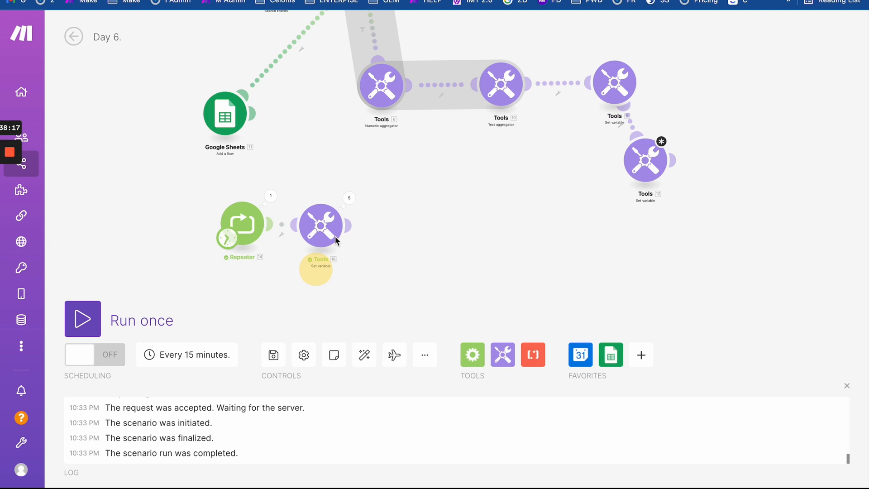
- Recheck the Report run results, confirming the value 13 in operations 1–3
left_click(349, 198)
left_click(446, 170)
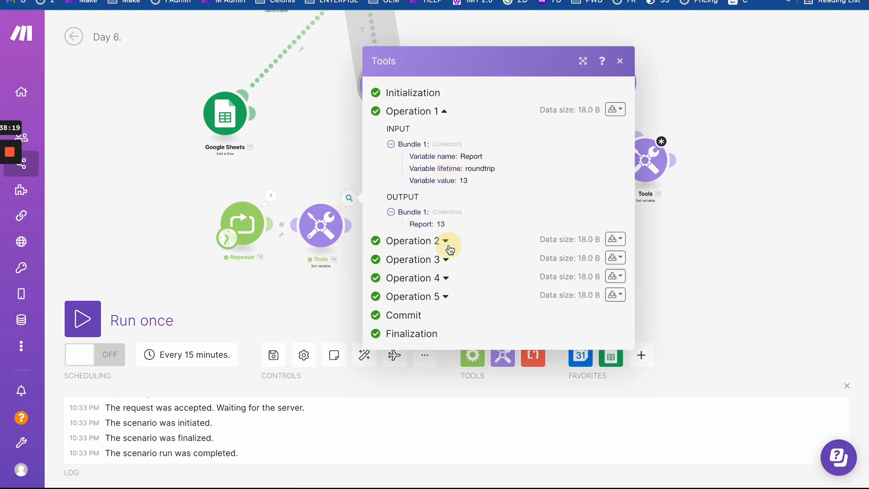
left_click(447, 242)
left_click(446, 341)
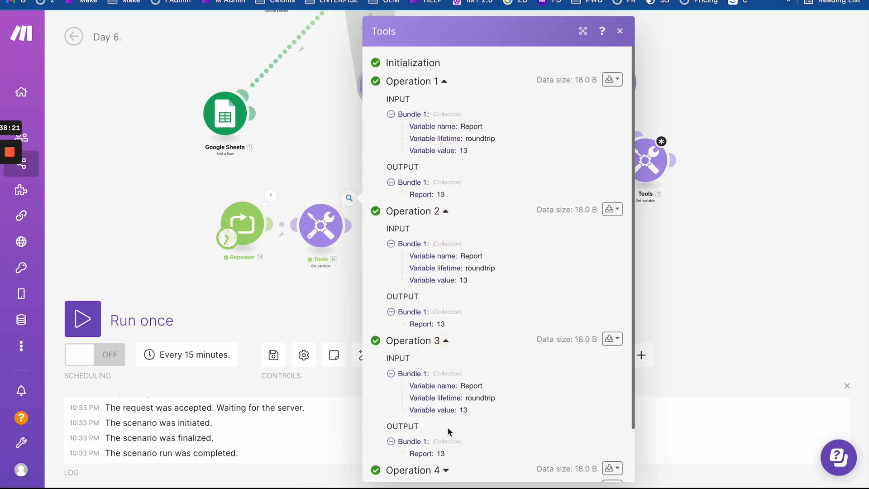
left_click(317, 288)
left_click(242, 225)
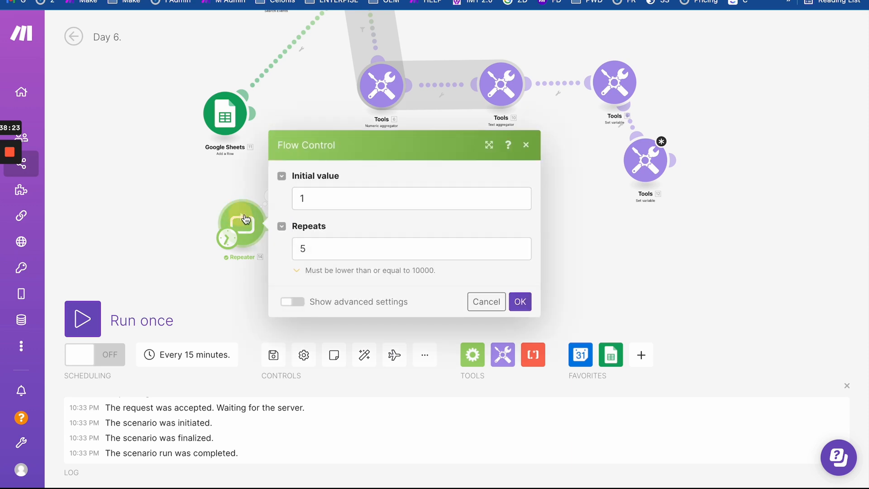
- Give the lower Repeater a Step of 7 under advanced settings, keeping initial value 1 and 5 repeats
left_click(312, 198)
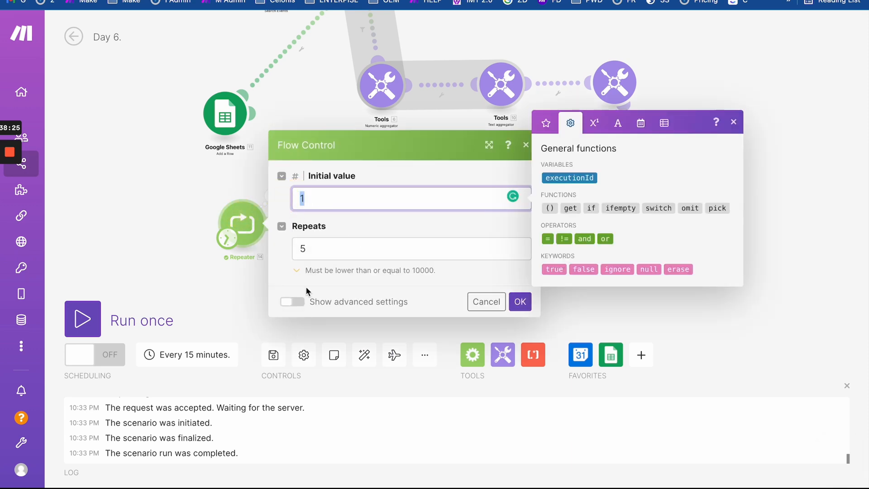
left_click(304, 249)
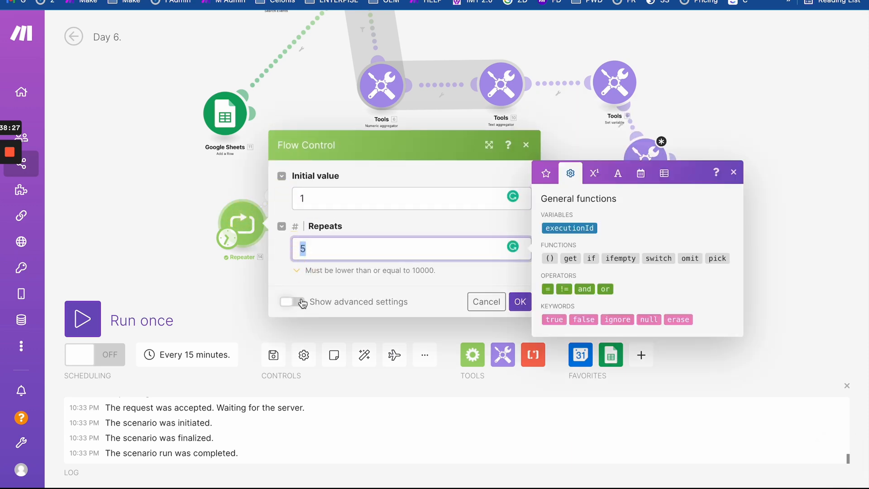
left_click(294, 302)
left_click(317, 293)
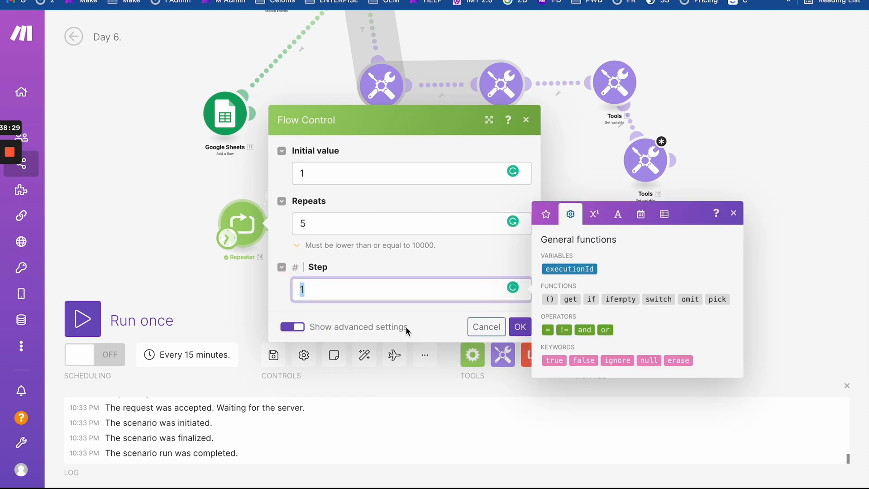
type("7")
left_click(522, 328)
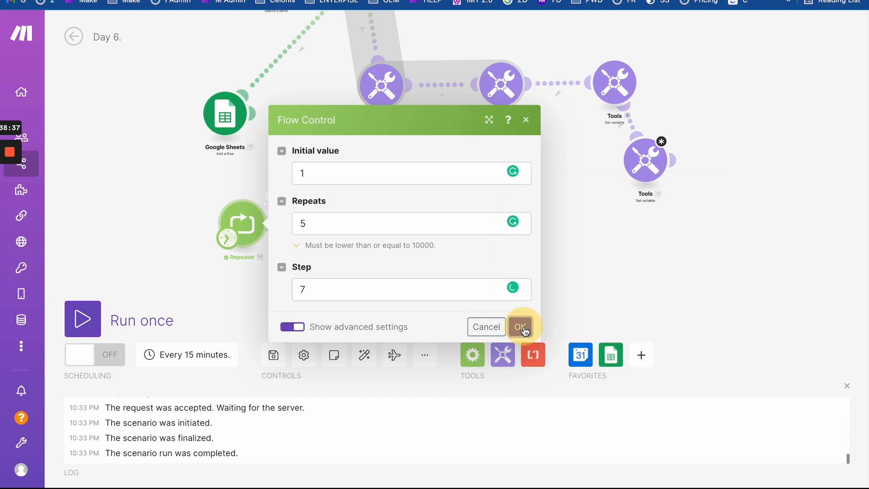
left_click(521, 328)
left_click(320, 225)
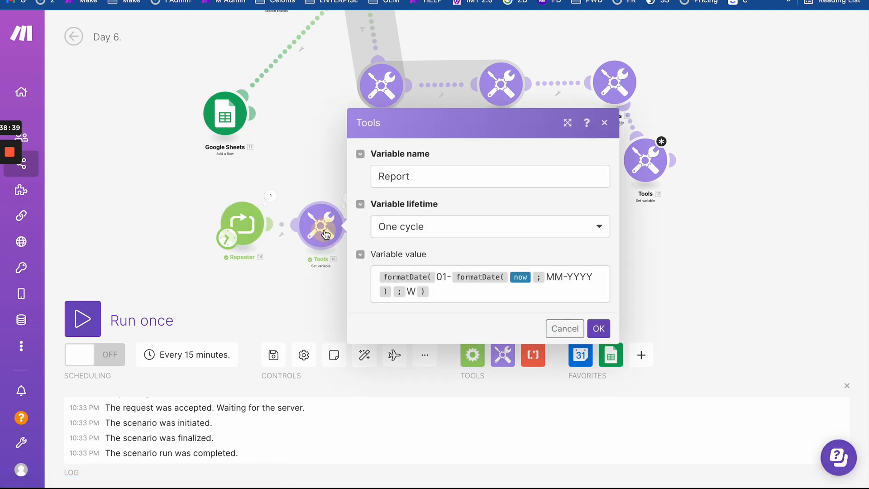
- Replace the fixed 01 day in the Report formula with the Repeater's i counter
left_click(446, 278)
key("BackSpace")
key("BackSpace")
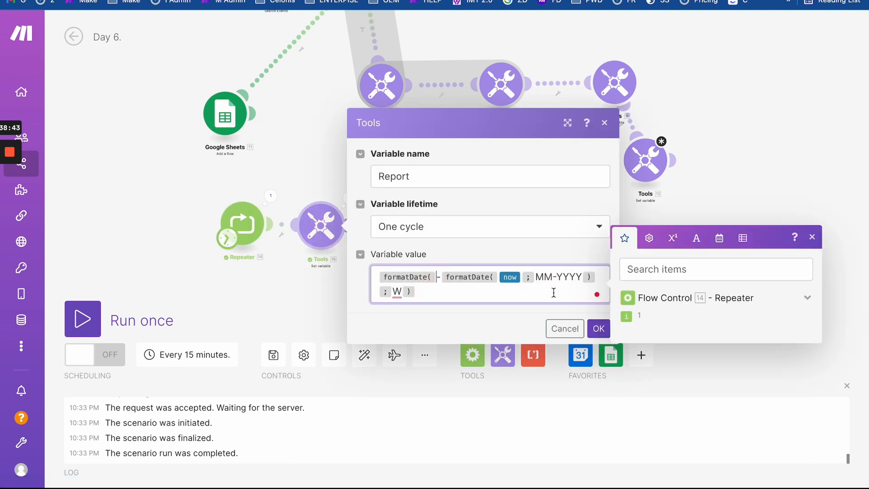
left_click(625, 312)
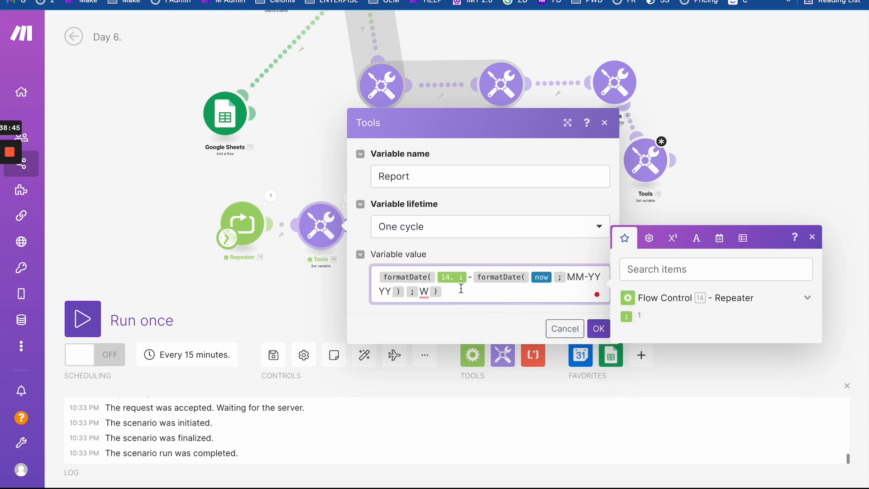
left_click(599, 328)
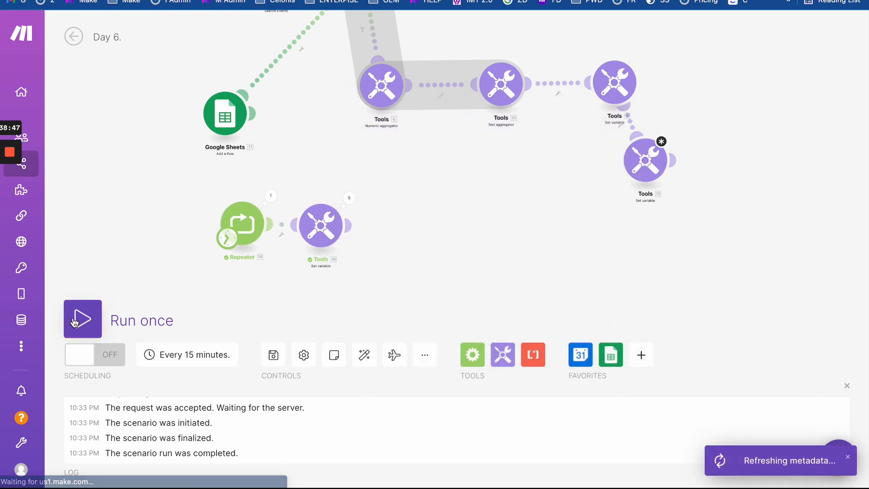
- Run the scenario once and check Report outputs 13 through 17 across five operations
left_click(80, 321)
left_click_drag(194, 196, 183, 137)
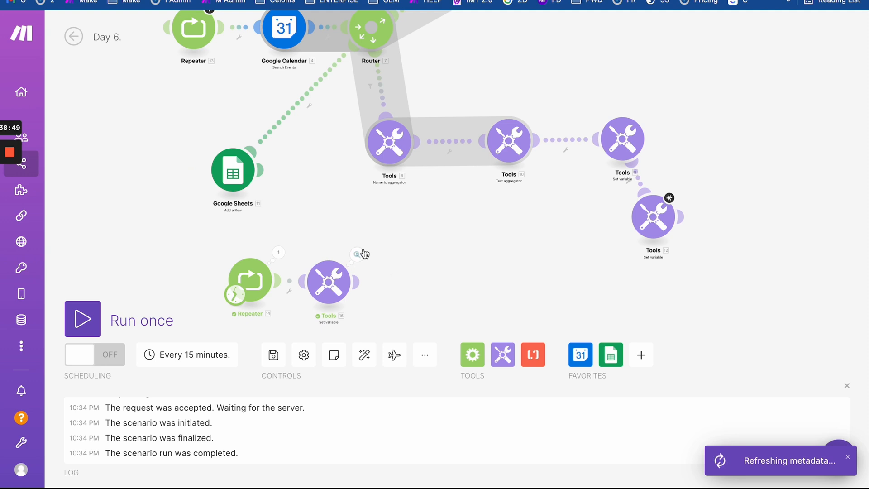
left_click(364, 253)
left_click(448, 223)
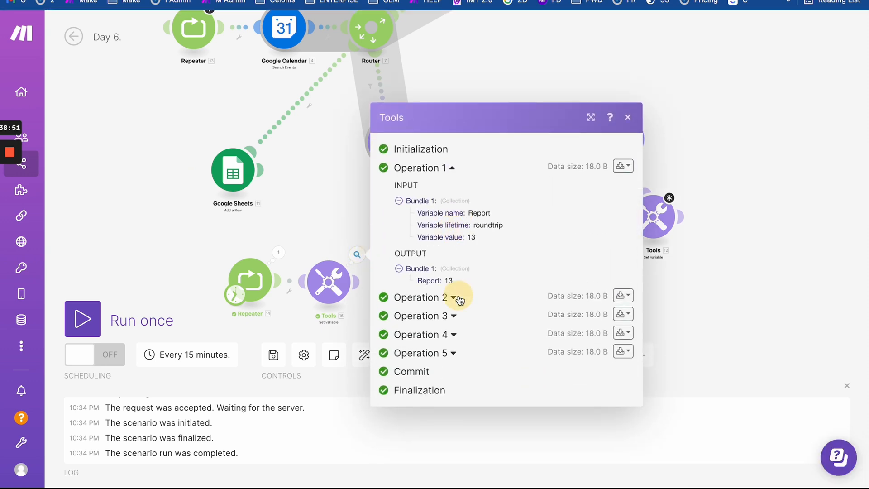
left_click(454, 298)
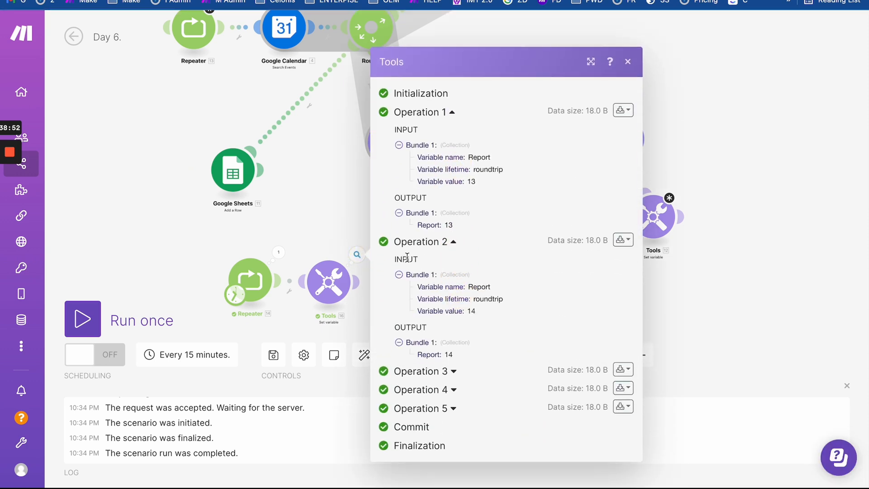
left_click(453, 369)
left_click(455, 411)
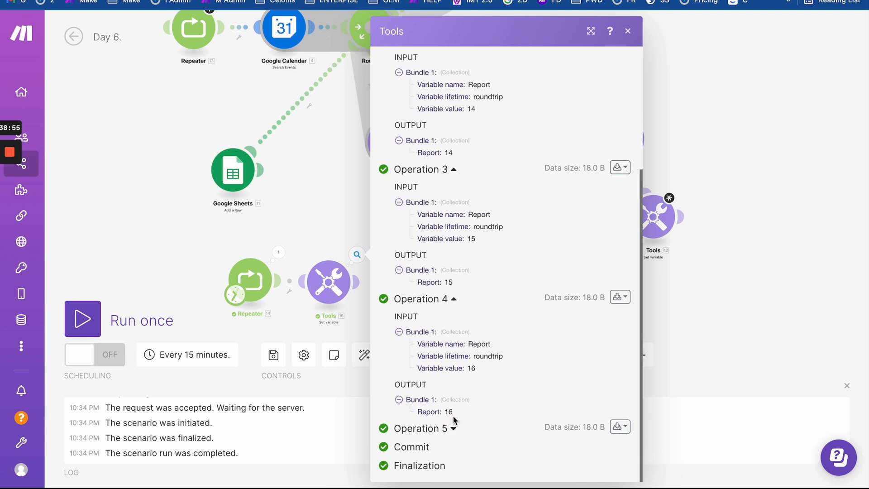
left_click(455, 435)
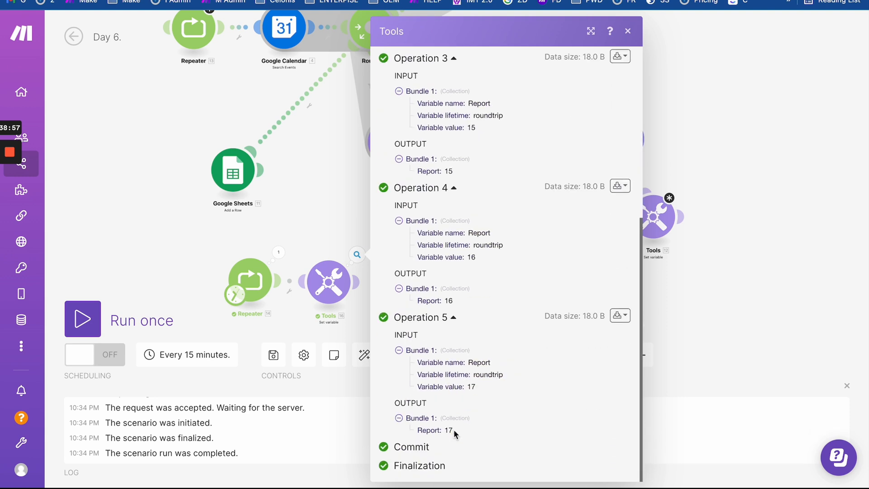
left_click_drag(333, 235, 333, 161)
- Change the lower Repeater's repeat count from 5 to 6
left_click(326, 221)
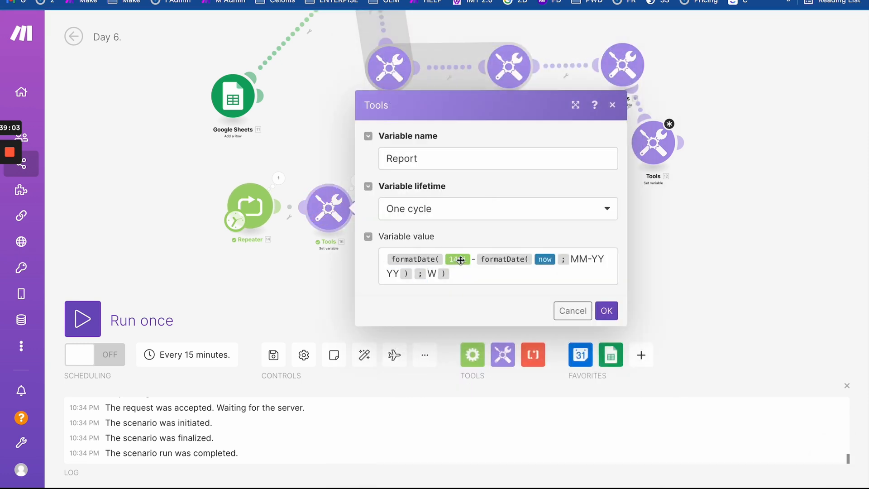
left_click_drag(253, 201, 215, 203)
left_click(217, 206)
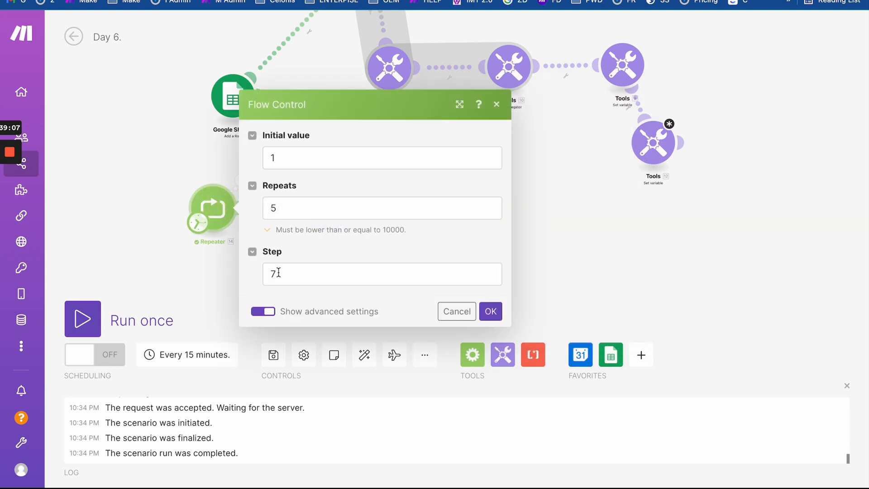
double_click(274, 209)
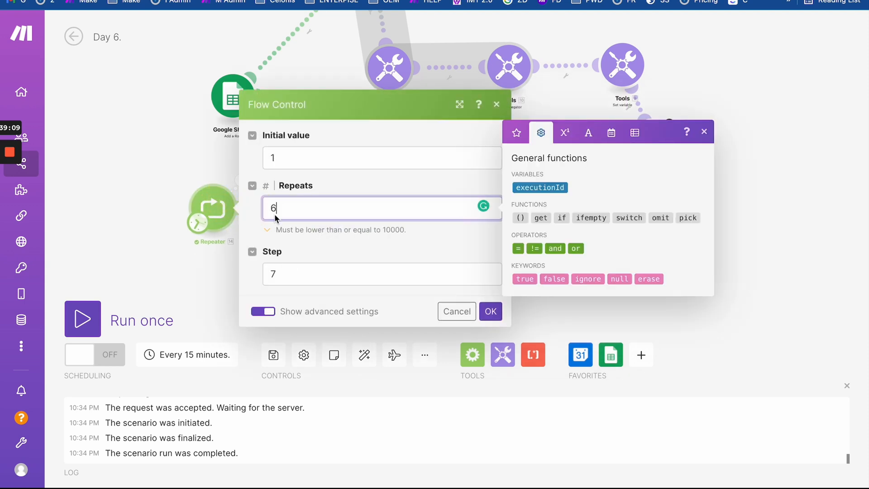
type("6")
left_click(491, 312)
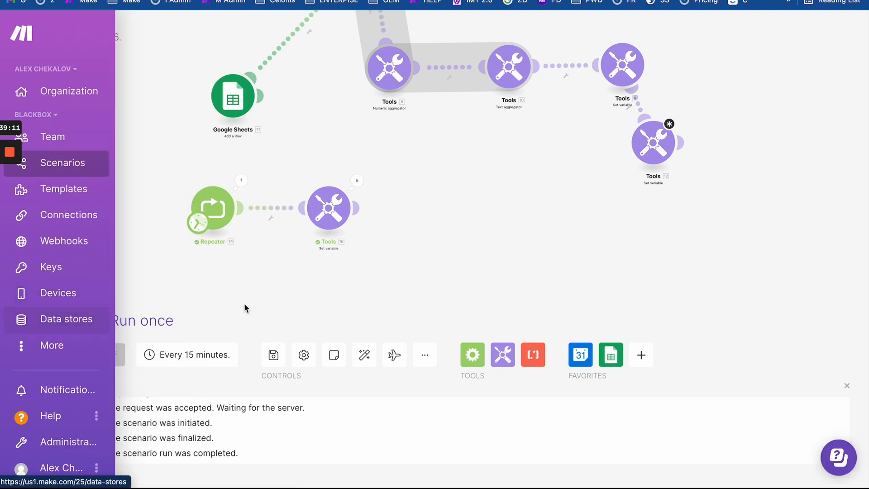
left_click(328, 208)
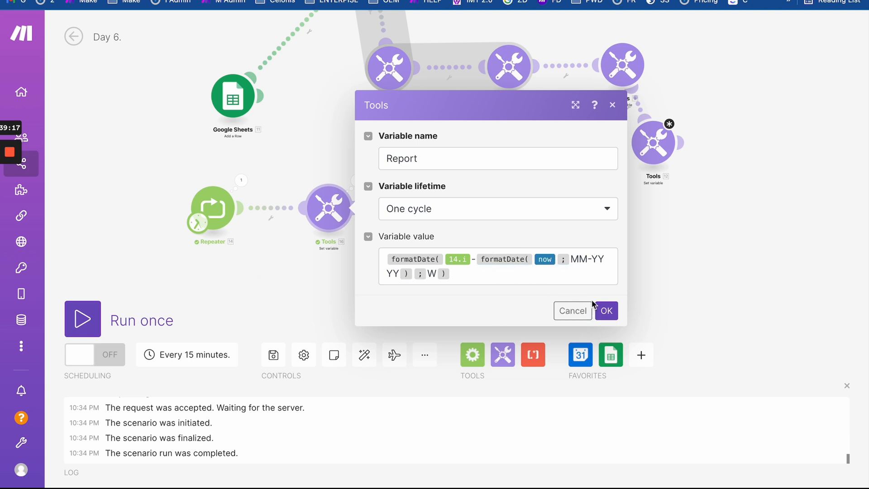
left_click(603, 310)
- Run the scenario and inspect the Report error: '36-04-2022' is not a valid date
left_click(117, 312)
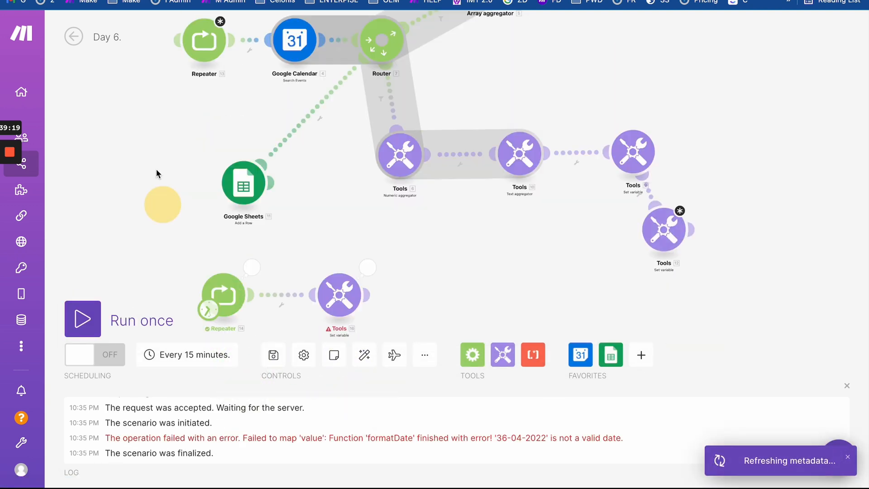
left_click(363, 237)
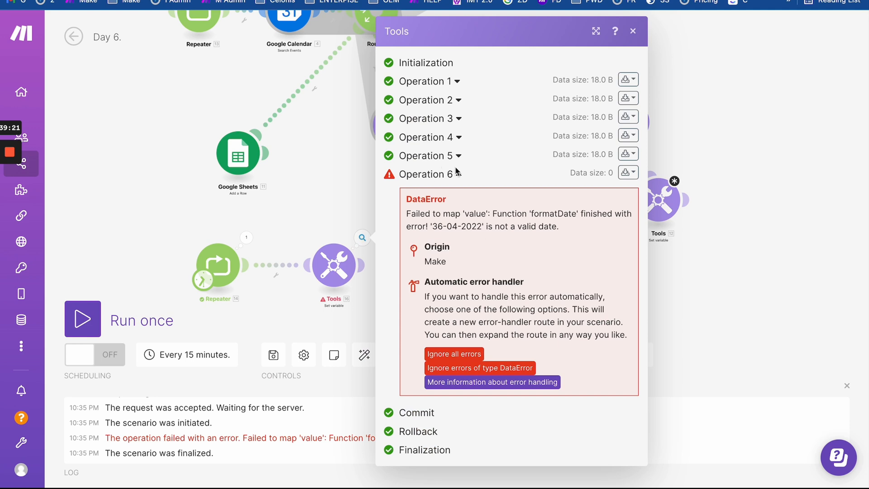
left_click_drag(320, 225, 318, 162)
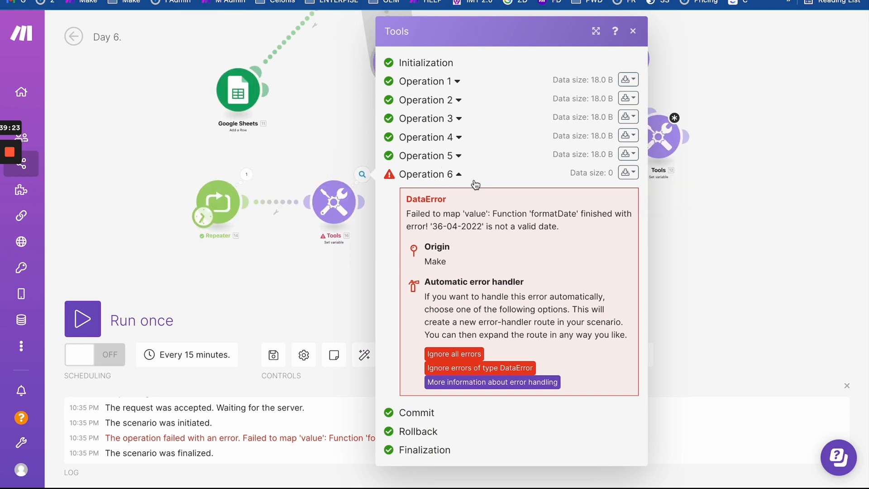
left_click_drag(432, 226, 560, 226)
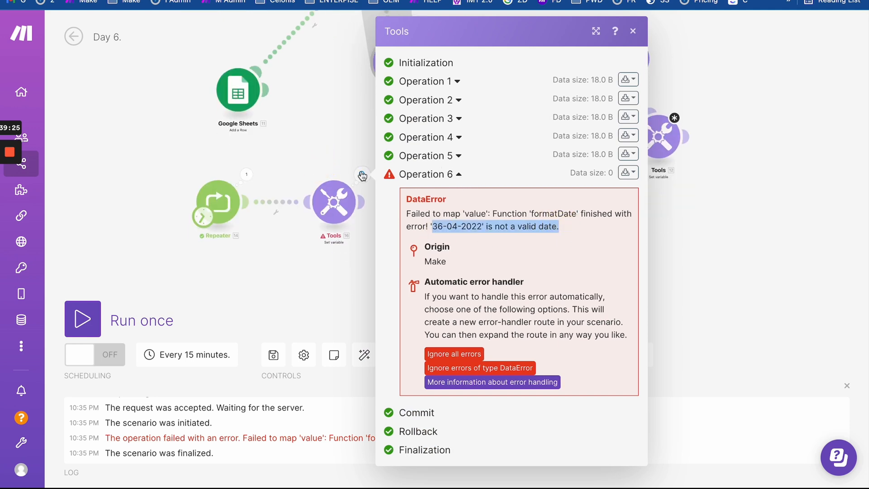
left_click(438, 227)
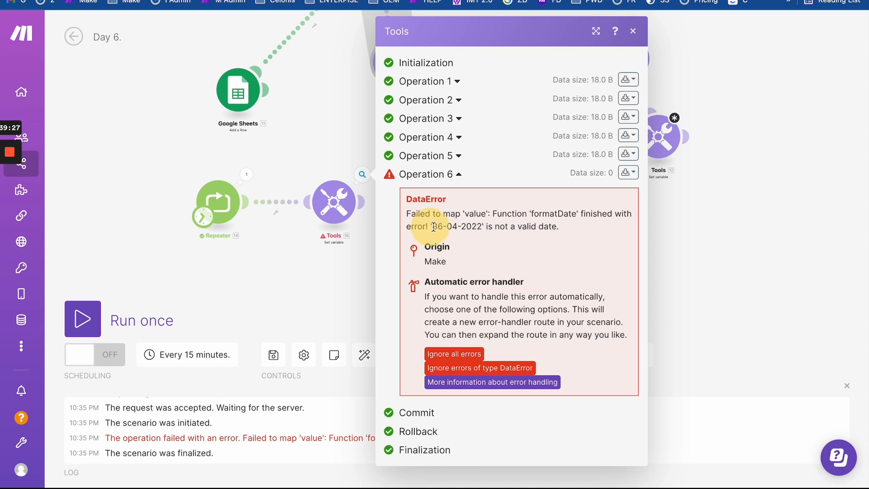
left_click(307, 145)
- Attach an Ignore error handler to the Report module and drag it below the route
right_click(338, 202)
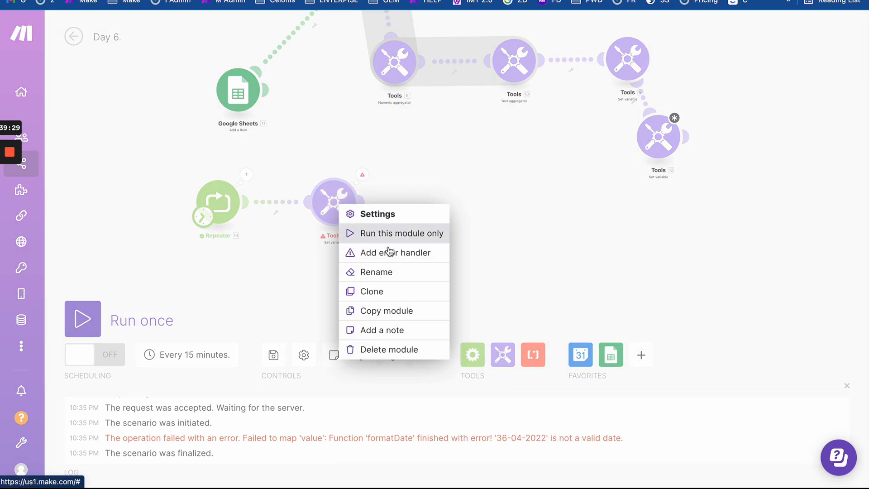
left_click(409, 264)
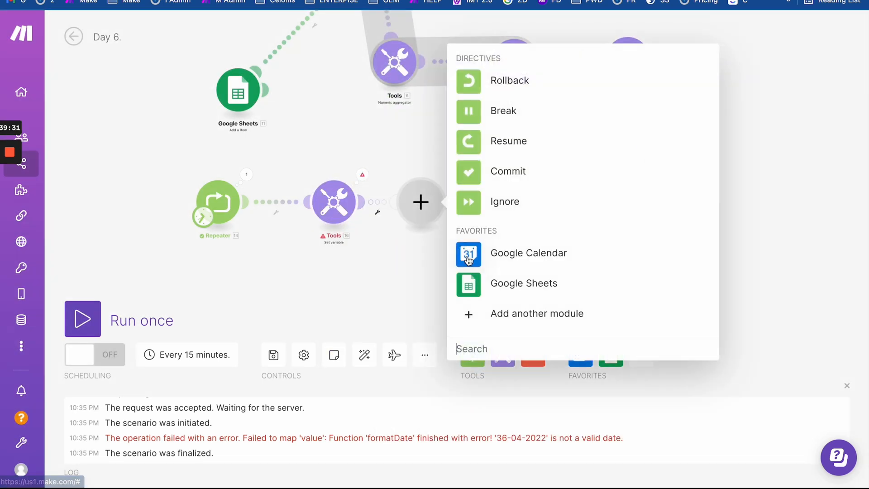
left_click(481, 203)
left_click(422, 262)
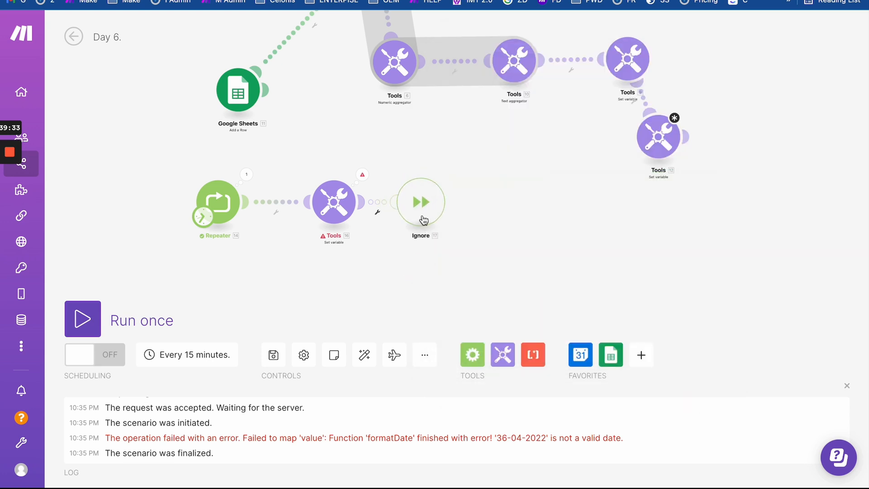
left_click_drag(421, 202, 415, 246)
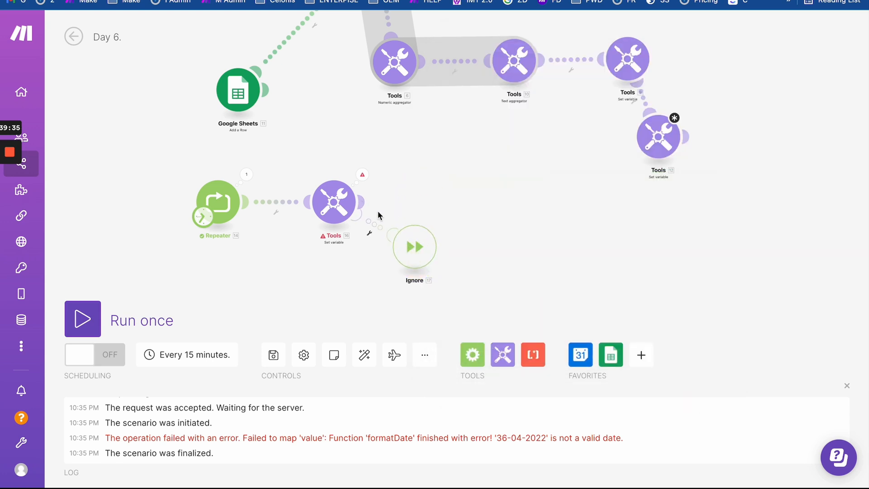
- Add a Numeric aggregator after Set variable that COUNTs bundles from Repeater [14]
left_click(502, 355)
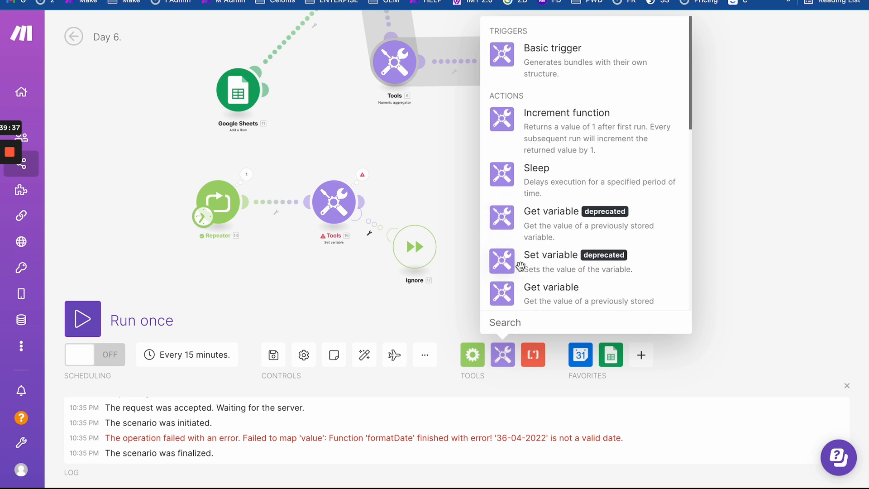
scroll(521, 266, "down", 10)
scroll(543, 181, "up", 2)
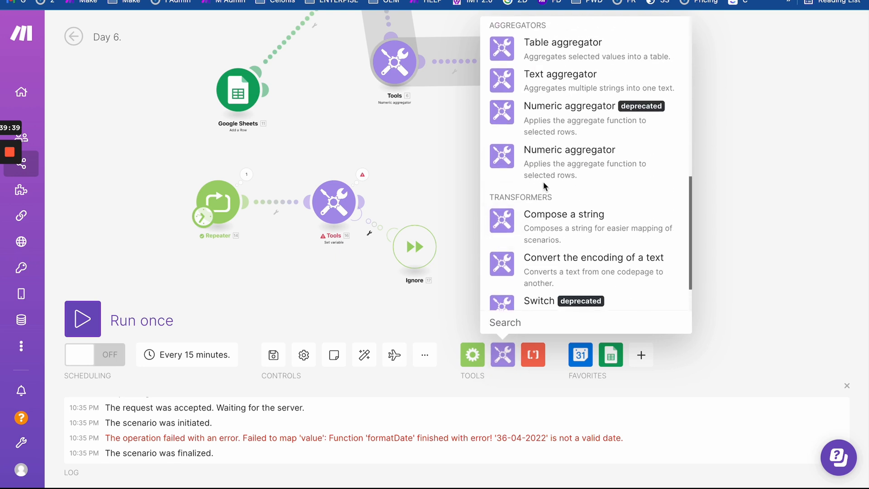
left_click(541, 161)
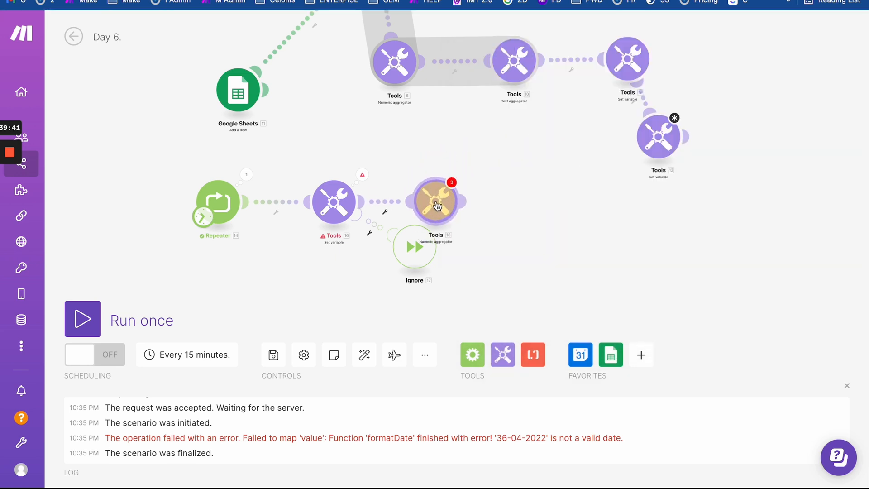
left_click(433, 201)
left_click(510, 161)
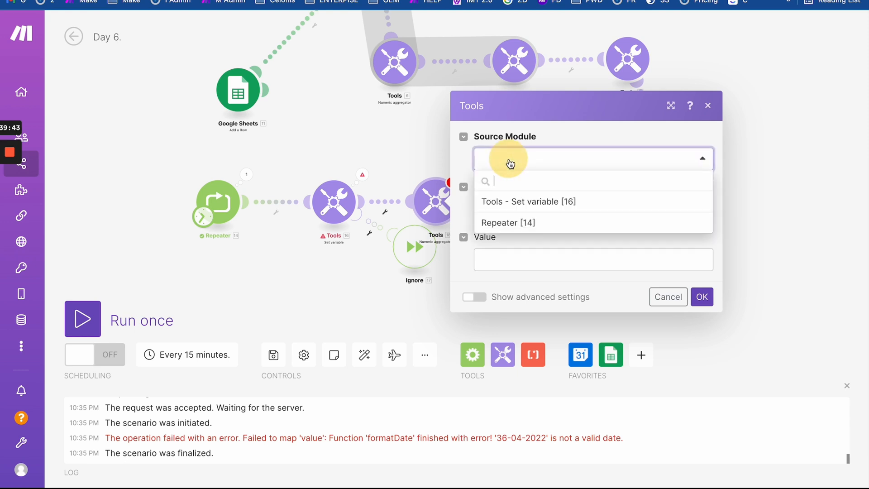
left_click(520, 222)
left_click(544, 219)
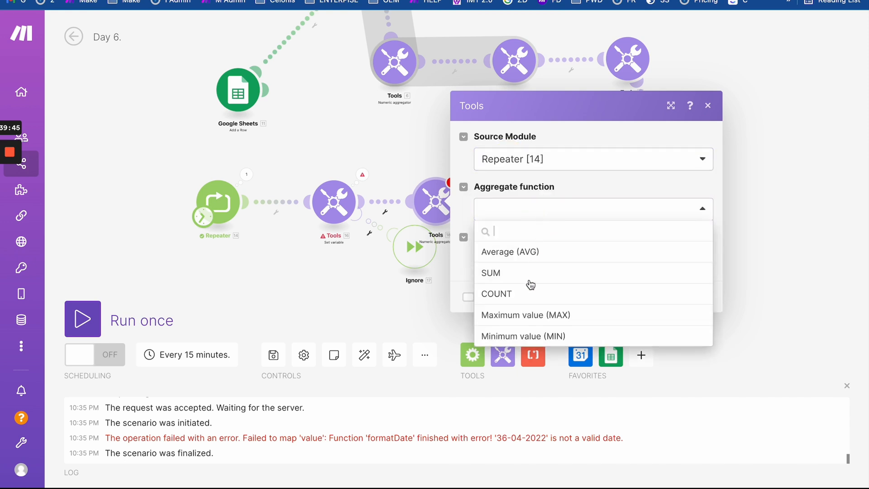
left_click(513, 295)
left_click(702, 297)
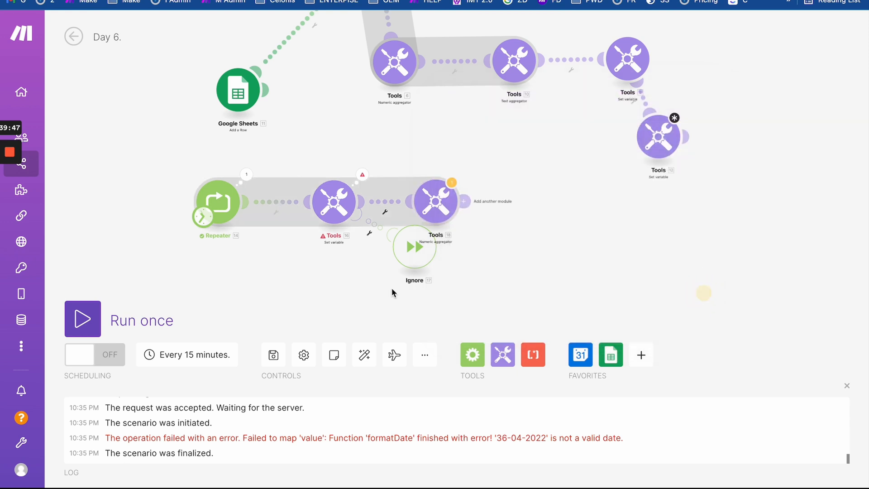
- Run the scenario once and confirm the aggregator's result is 5
left_click(93, 330)
left_click(388, 367)
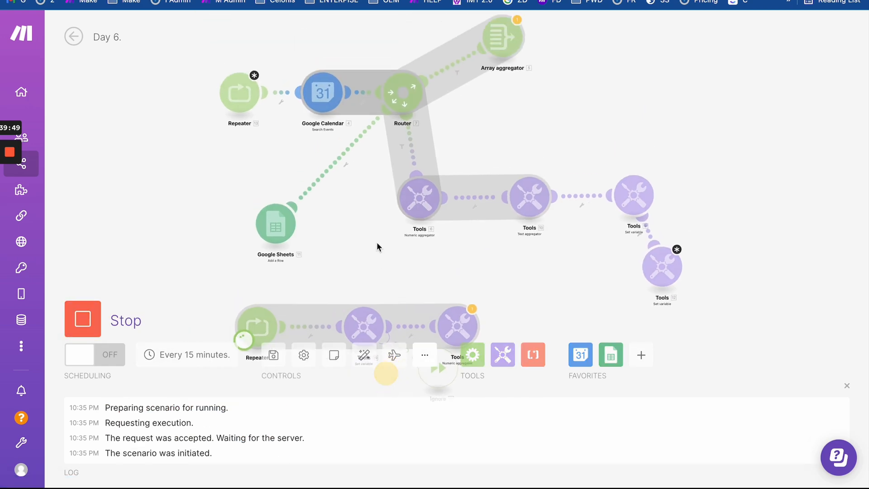
scroll(487, 150, "up", 3)
left_click(465, 206)
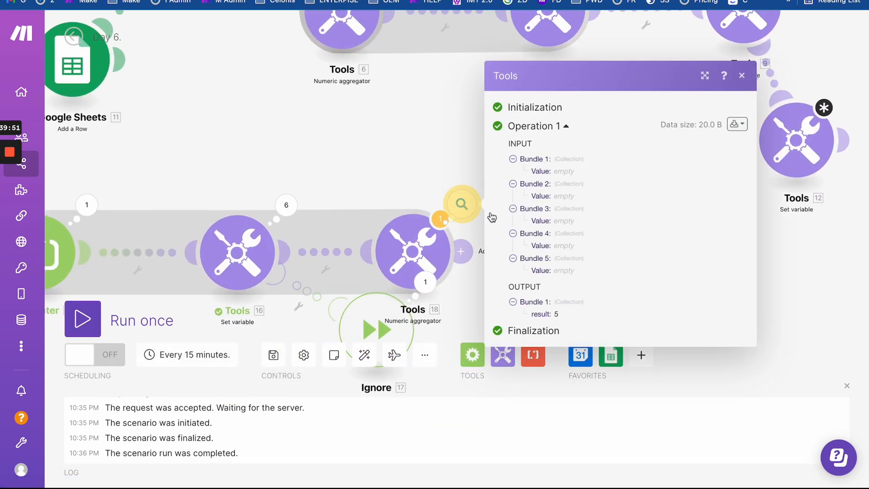
double_click(572, 314)
left_click(362, 160)
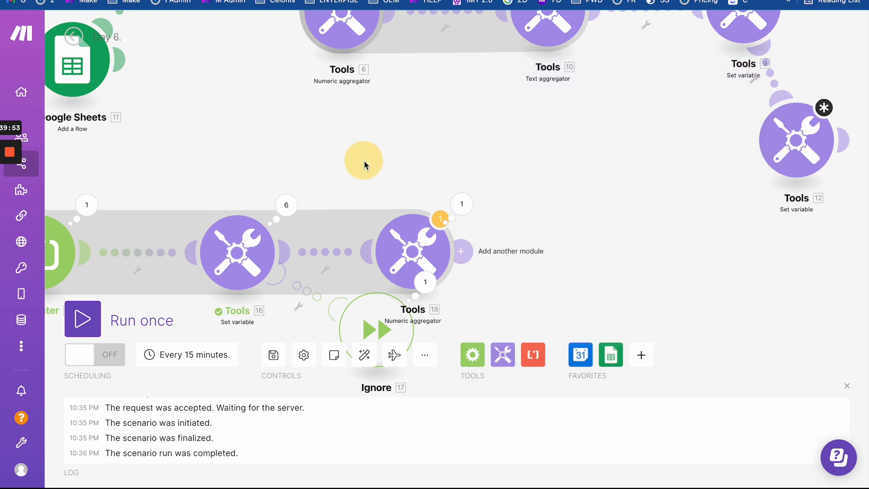
scroll(362, 161, "down", 2)
left_click(452, 200)
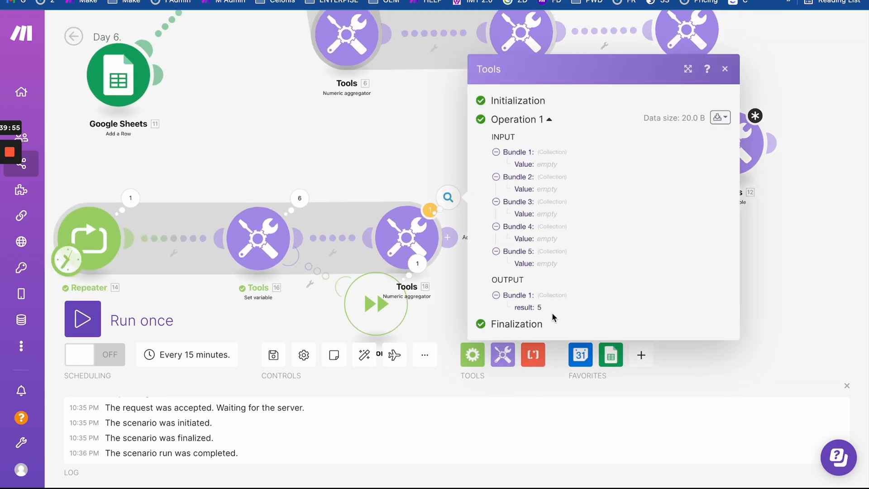
- Tidy the layout and review the Set variable value expression and aggregator COUNT setup
left_click_drag(392, 166, 513, 160)
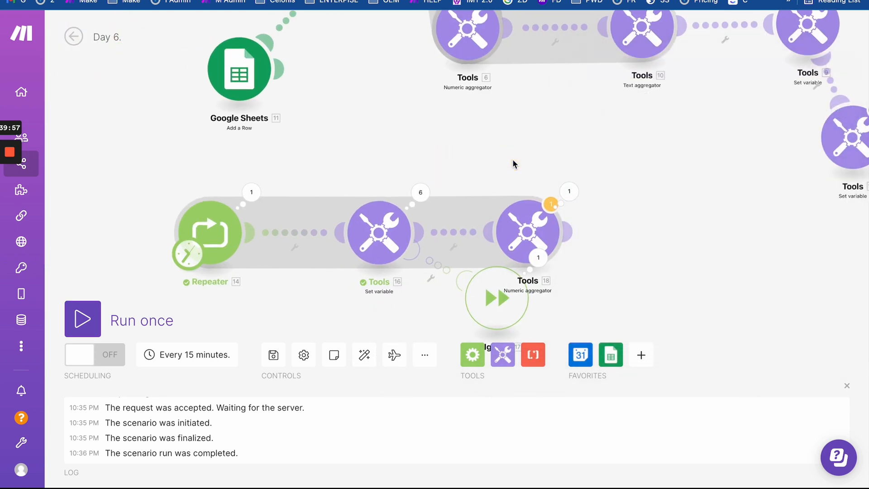
left_click_drag(513, 293, 442, 312)
left_click(386, 221)
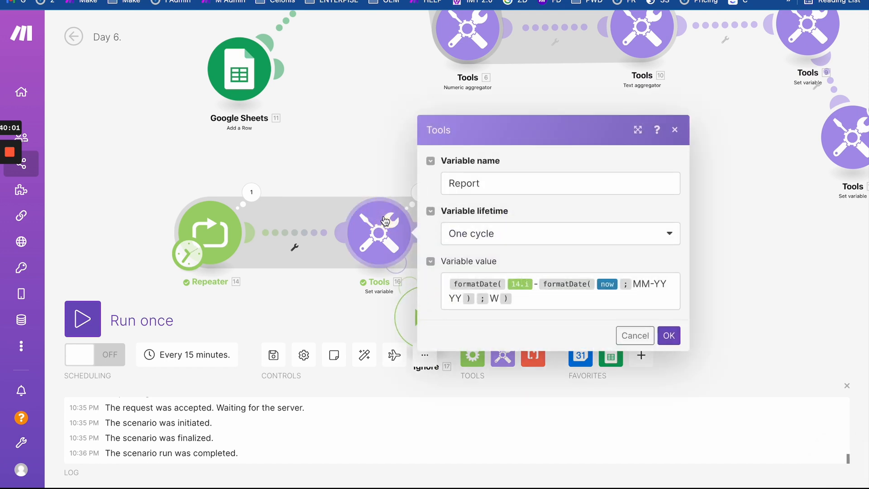
left_click(366, 172)
left_click(524, 231)
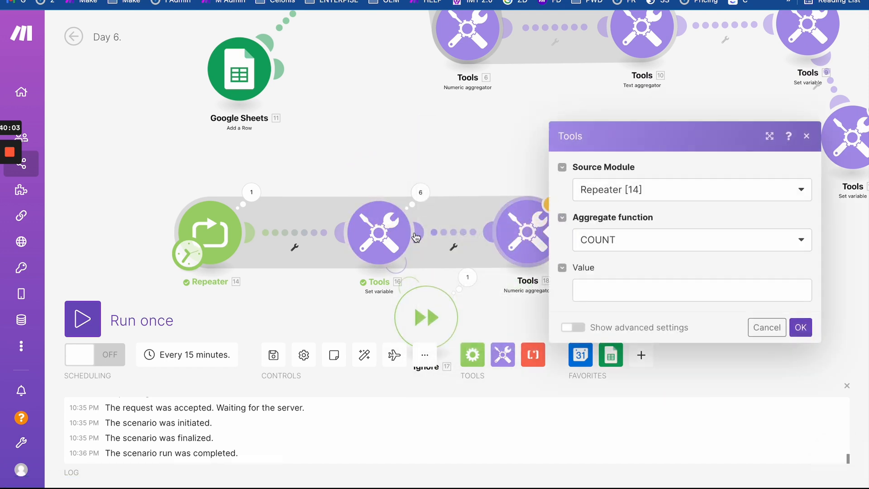
left_click(371, 235)
left_click_drag(539, 299, 430, 258)
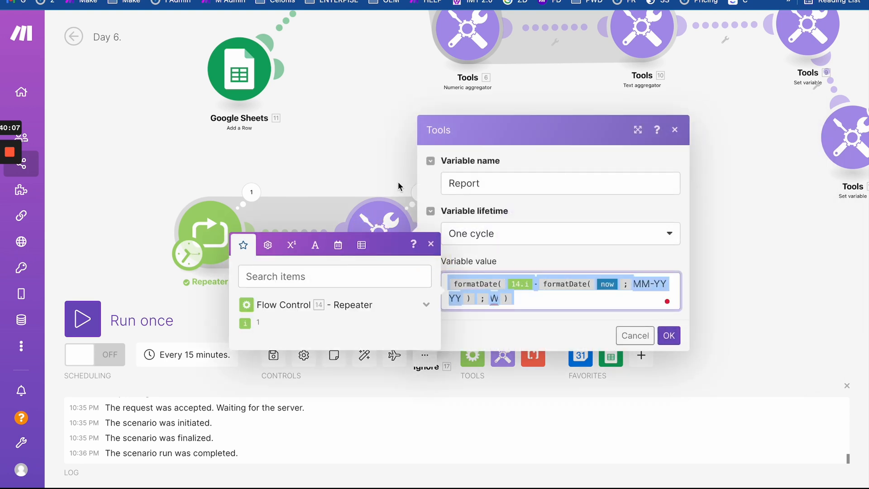
left_click(387, 169)
- Recheck the aggregator's settings and output, then bring the Repeater, Calendar and Router into view
left_click(521, 246)
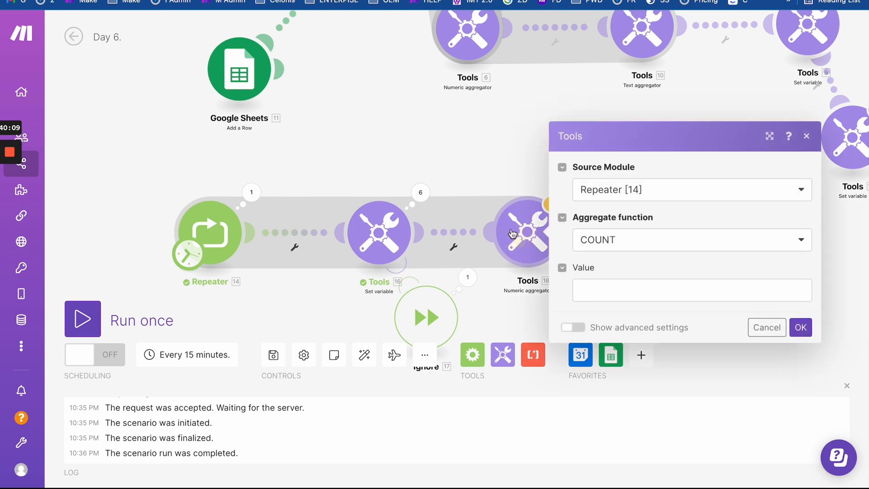
left_click(429, 152)
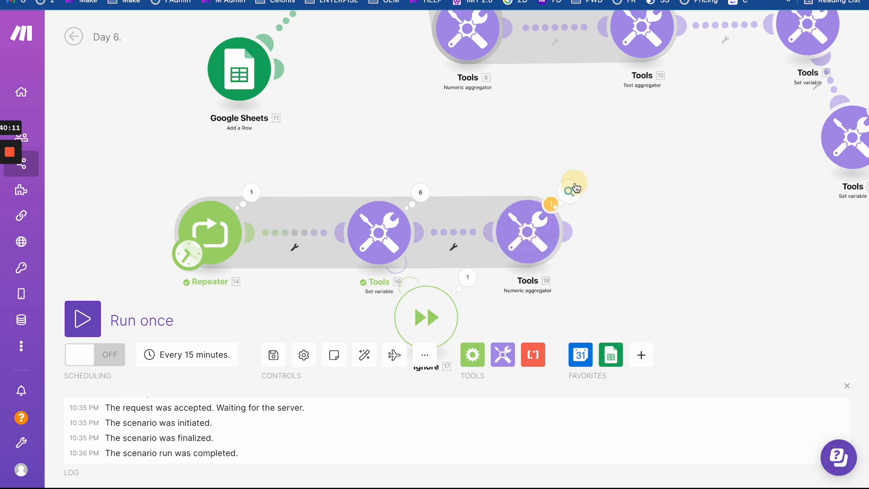
left_click(571, 190)
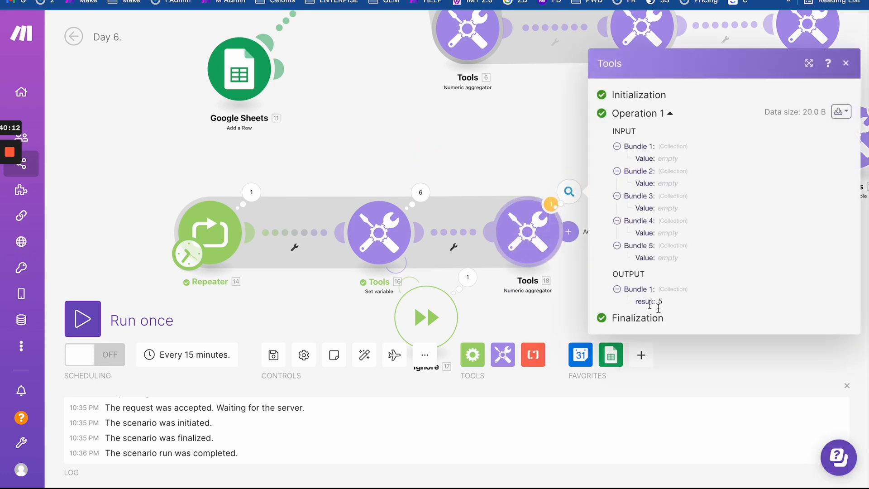
left_click(457, 146)
scroll(458, 163, "down", 3)
left_click_drag(458, 180, 460, 239)
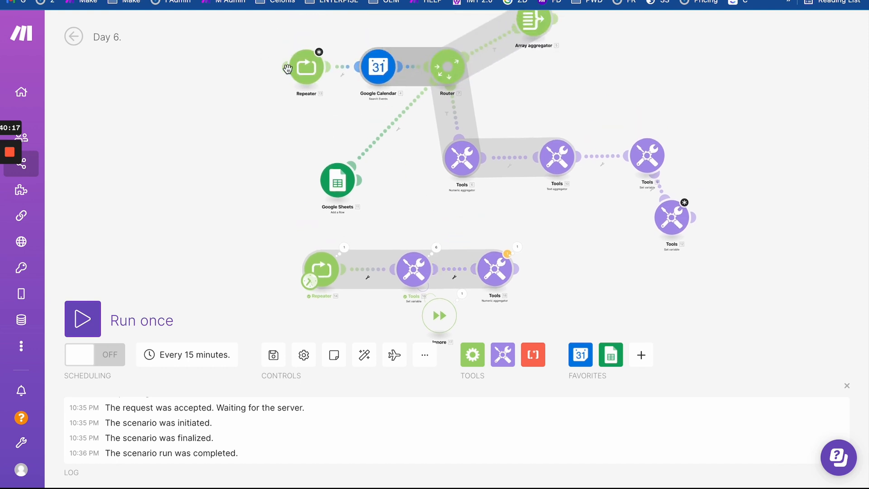
- Move Repeater, Set variable and aggregator to the top row and link Repeater 13 after the aggregator
left_click(313, 76)
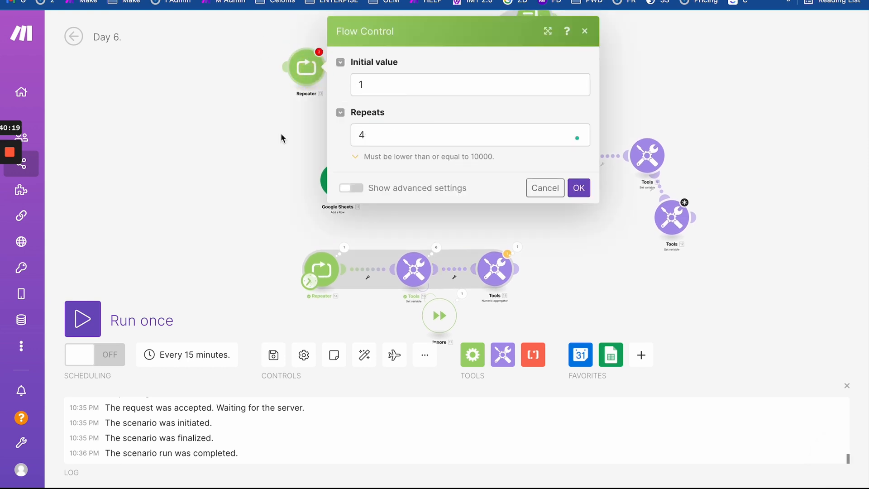
left_click(213, 117)
left_click_drag(311, 271, 115, 78)
left_click_drag(414, 268, 198, 84)
left_click_drag(495, 268, 257, 81)
left_click_drag(436, 317, 220, 132)
left_click_drag(283, 140, 319, 238)
scroll(319, 238, "up", 5)
left_click_drag(357, 137, 373, 153)
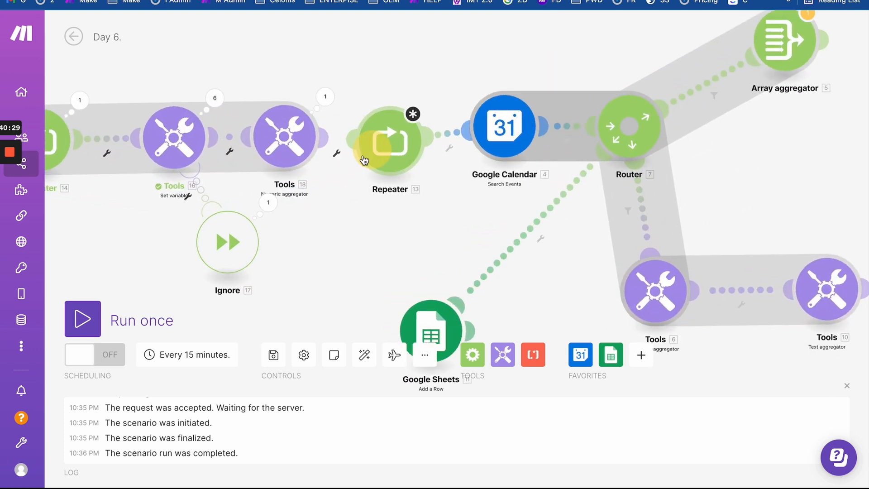
- Review the Set variable settings and the aggregator's output value 5
left_click(364, 161)
left_click(234, 146)
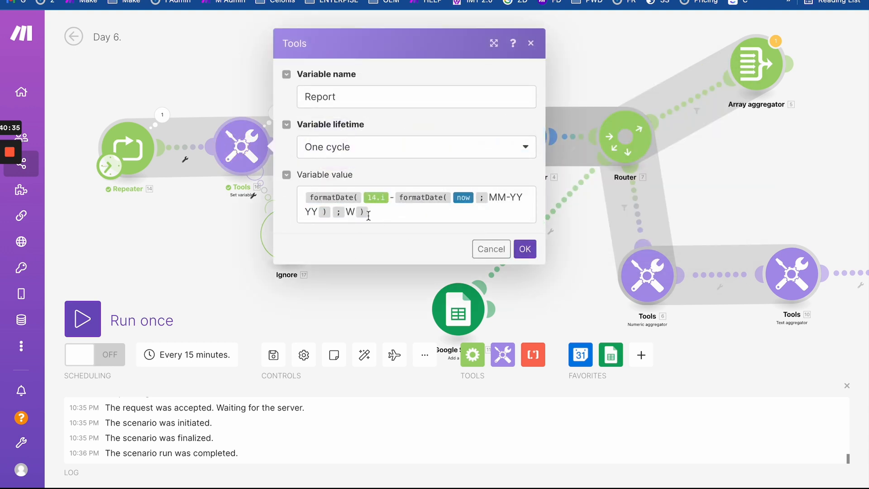
left_click(205, 198)
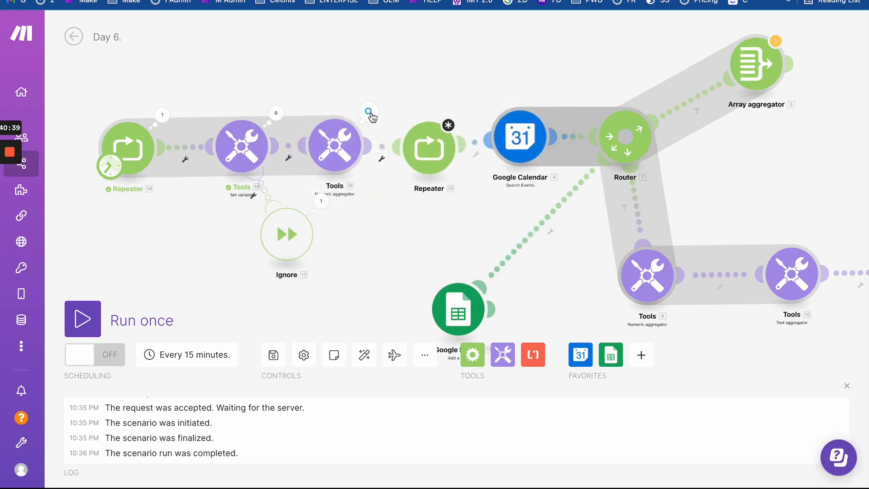
left_click(368, 112)
left_click_drag(455, 269, 479, 271)
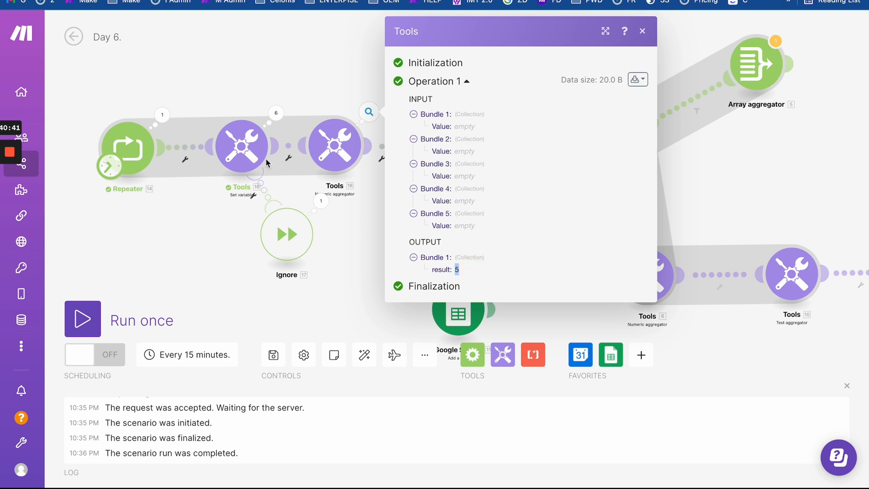
left_click_drag(157, 207, 291, 210)
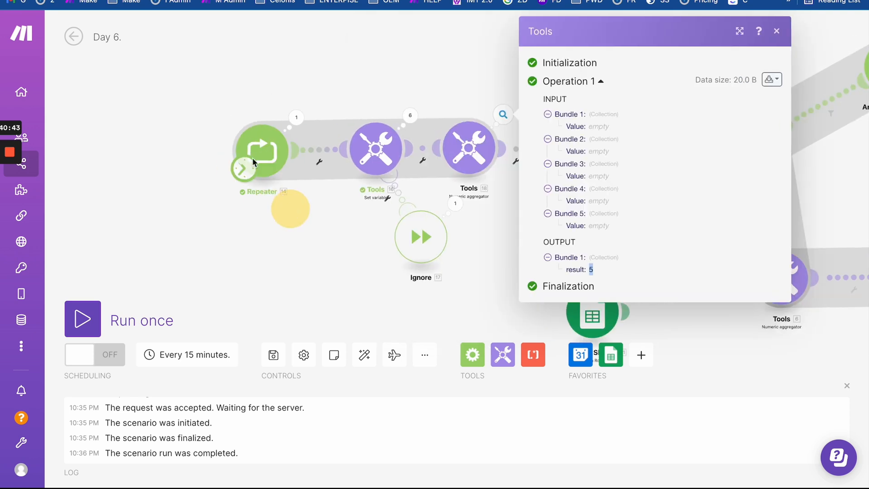
left_click(373, 156)
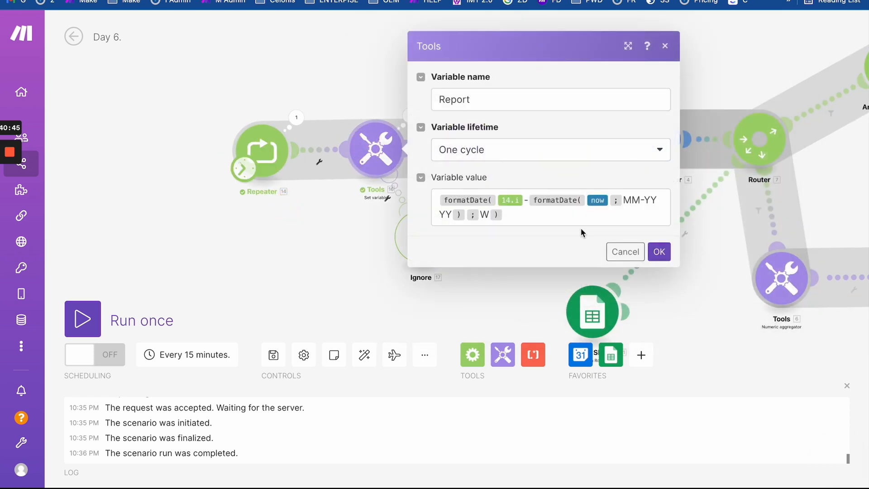
left_click(343, 108)
left_click_drag(479, 96, 420, 96)
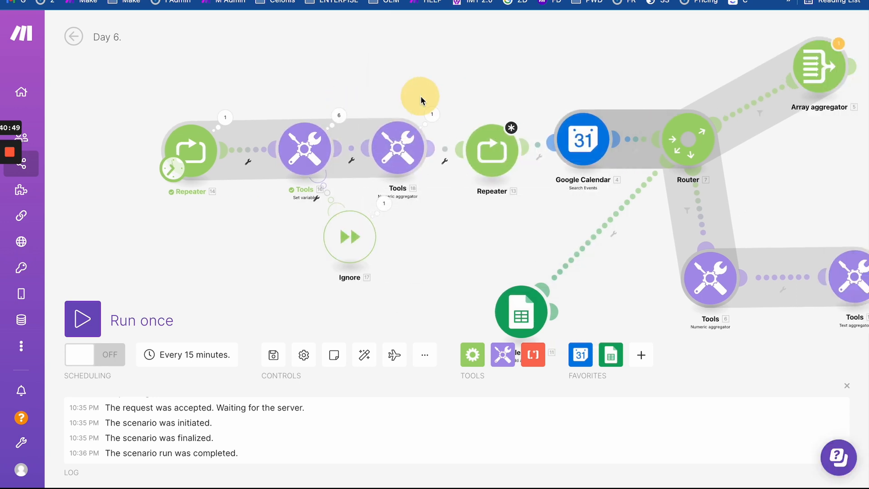
- Clear Repeater 13's fixed Repeats value of 4 and browse mappable items
left_click(503, 149)
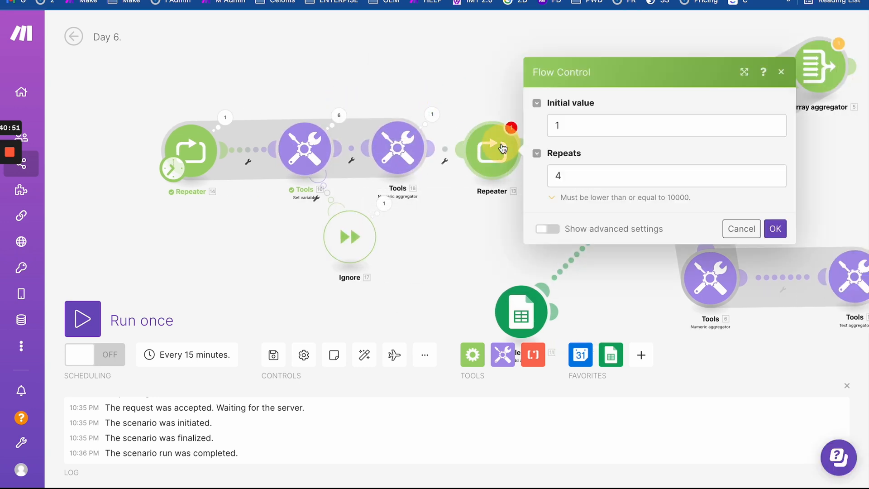
left_click(563, 176)
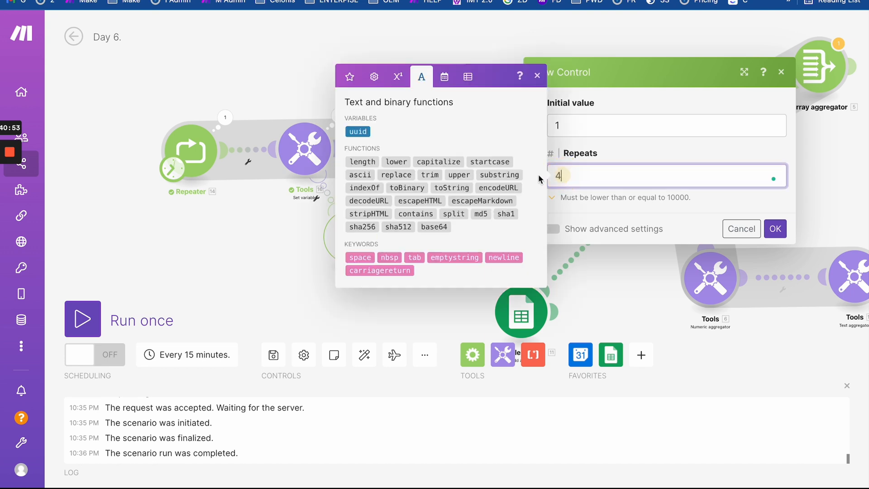
left_click(616, 211)
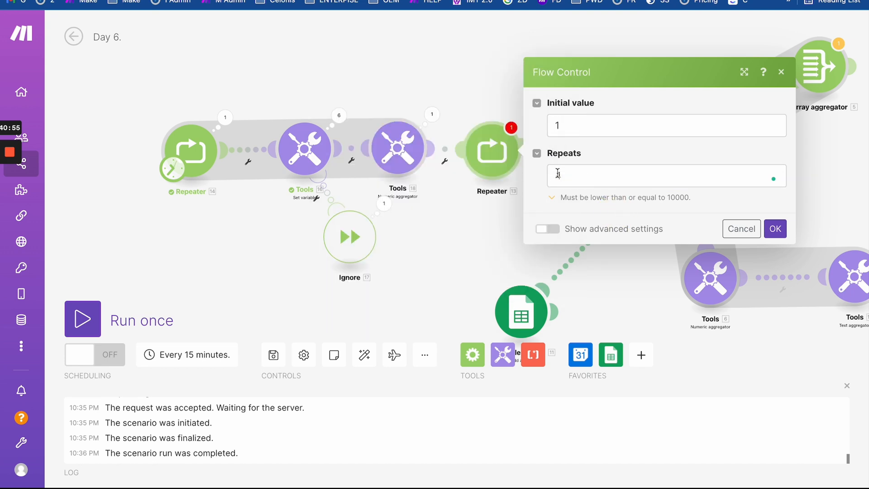
double_click(454, 175)
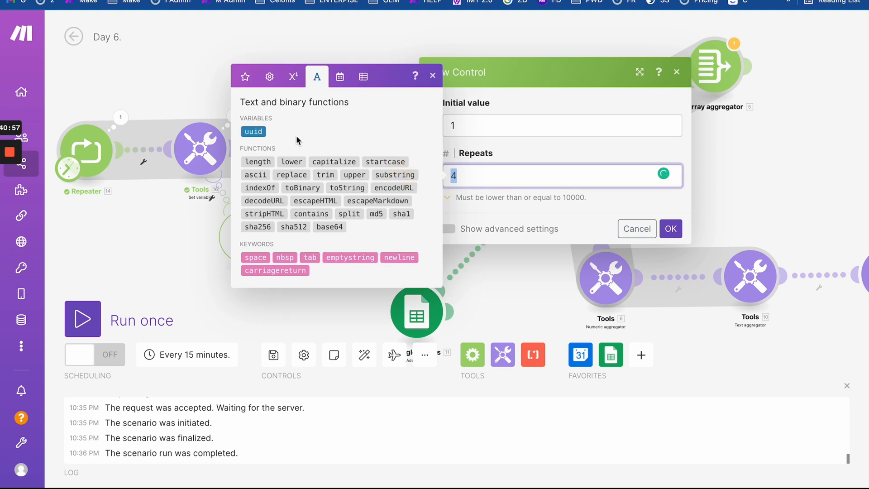
key("BackSpace")
left_click(561, 196)
left_click(485, 171)
left_click(245, 76)
left_click(254, 182)
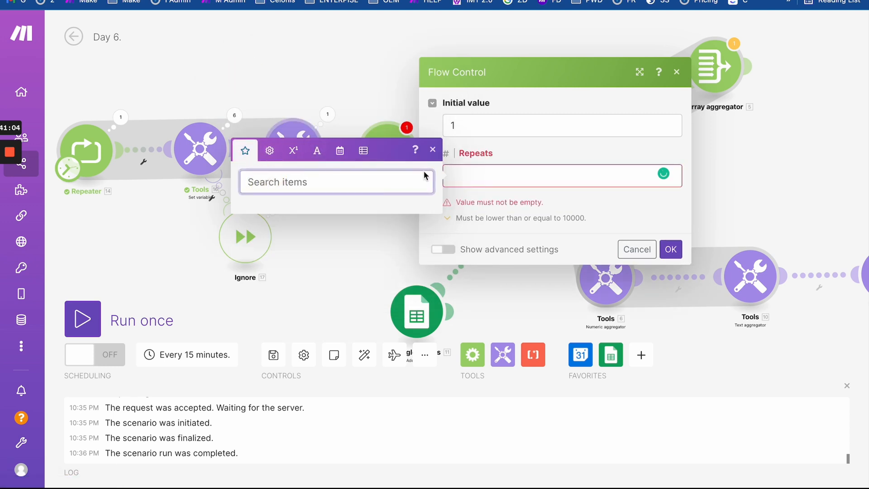
left_click(636, 249)
- Map Tools 18's result into Repeater 13's Repeats field and save
left_click(340, 149)
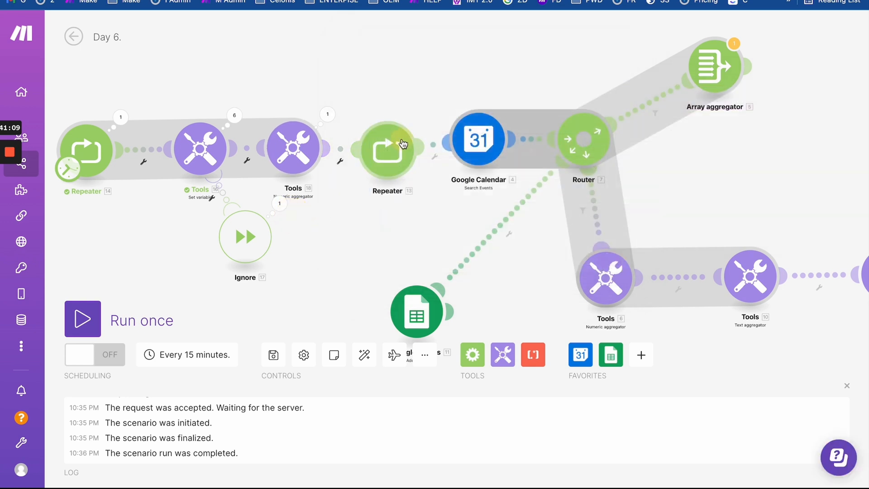
left_click(486, 180)
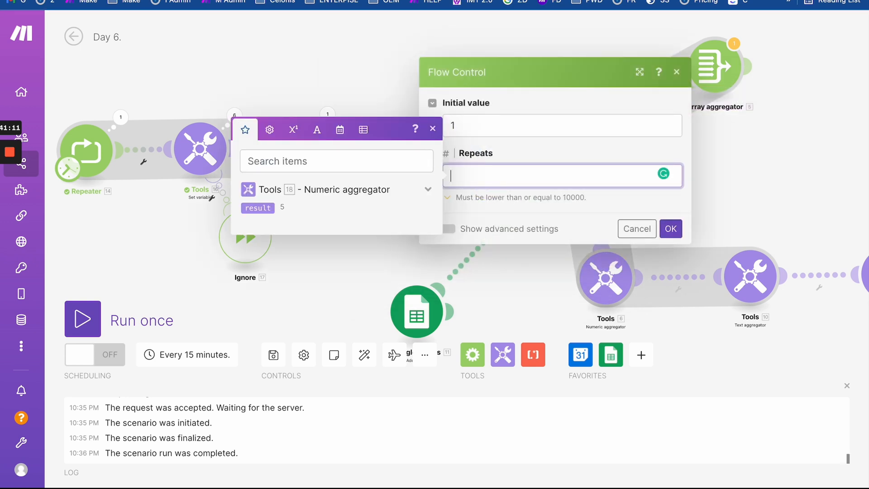
left_click(258, 208)
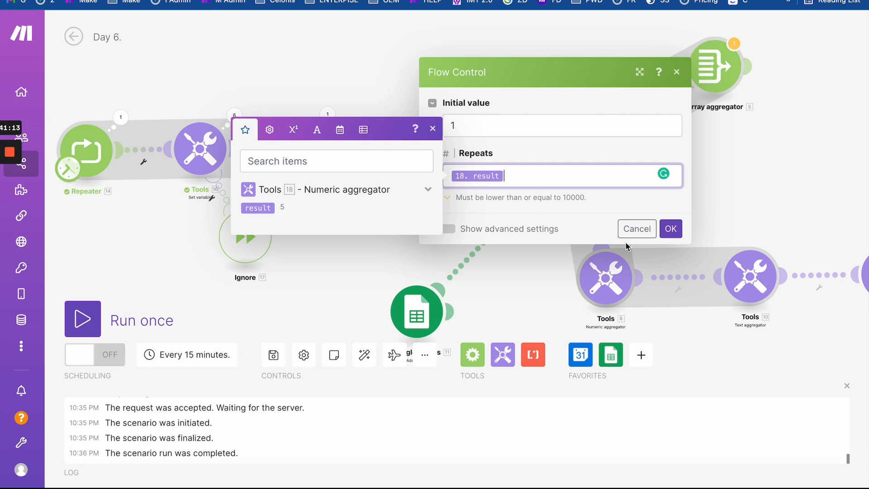
left_click(671, 229)
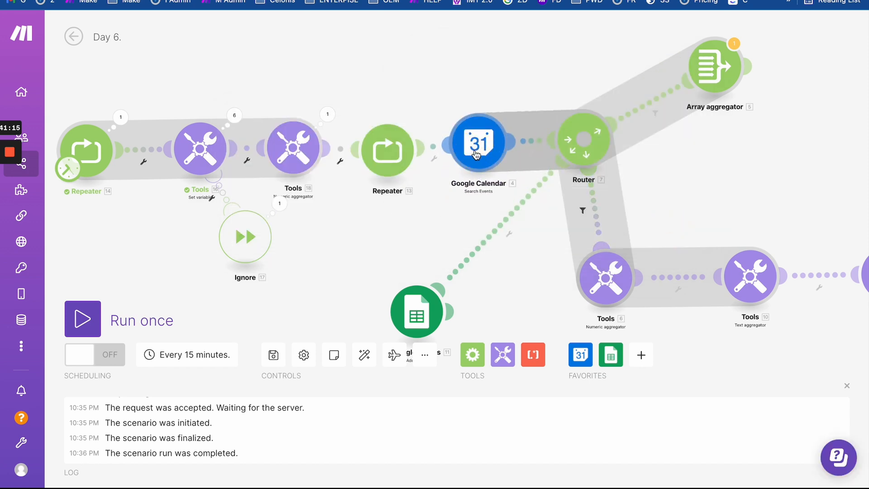
- Review the Google Calendar search settings and its 01-04-2022 to 30-04-2022 range
left_click(477, 155)
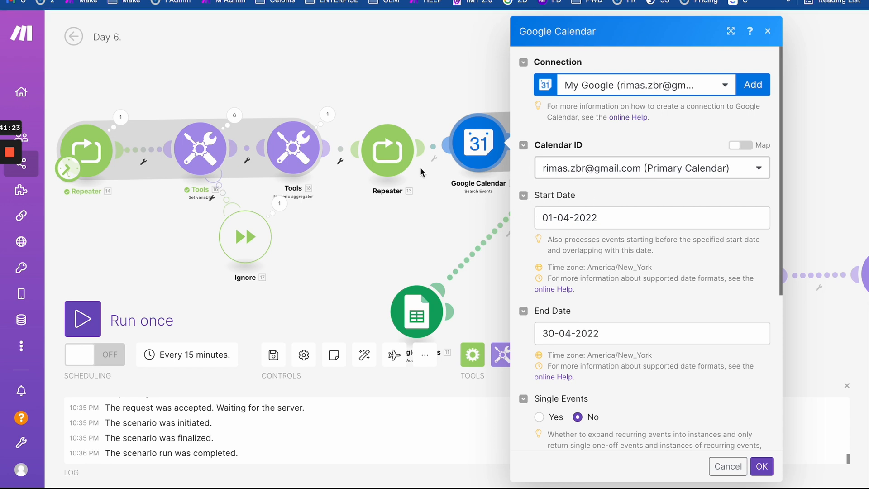
left_click_drag(431, 200, 322, 193)
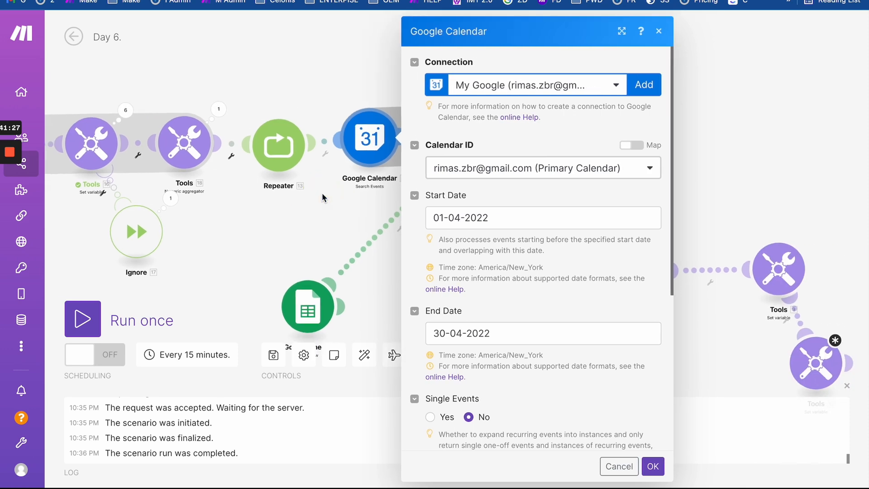
left_click(313, 200)
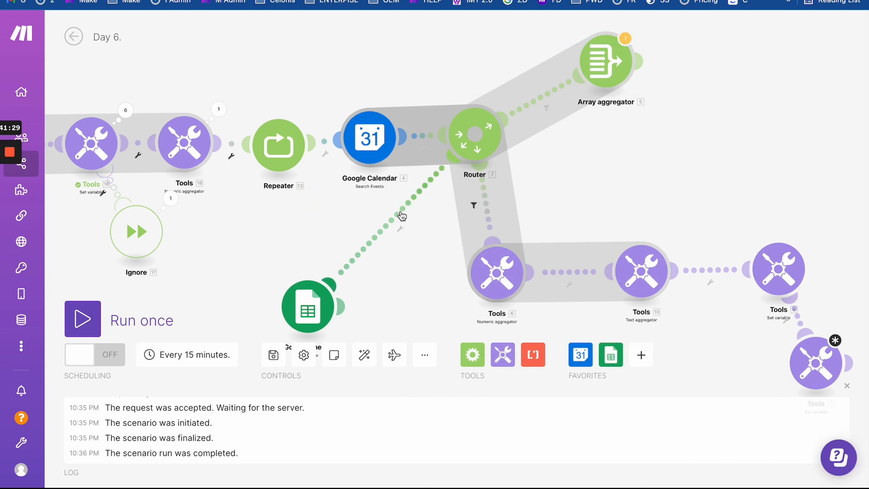
left_click_drag(423, 268, 479, 243)
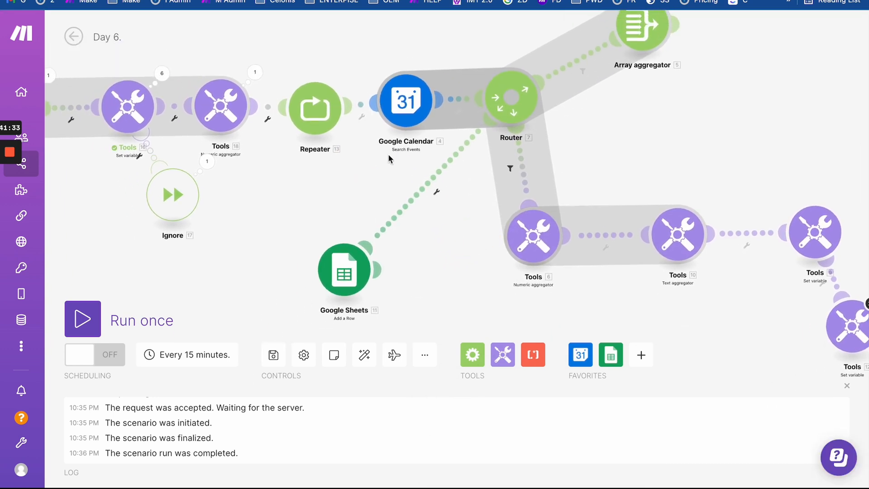
left_click(406, 101)
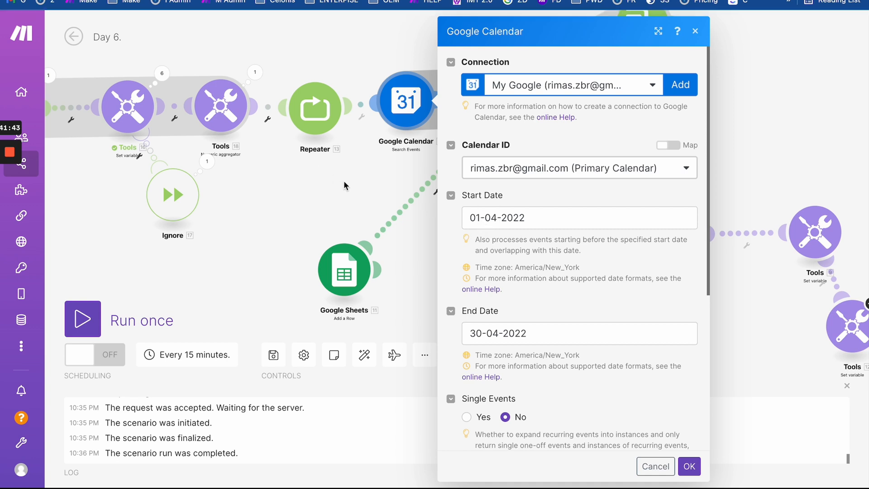
left_click_drag(344, 182, 325, 174)
left_click(325, 174)
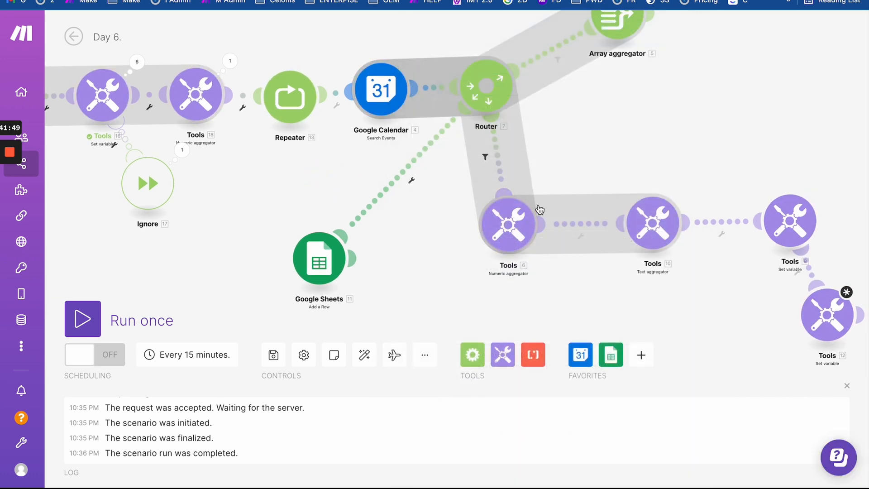
left_click_drag(592, 140, 581, 128)
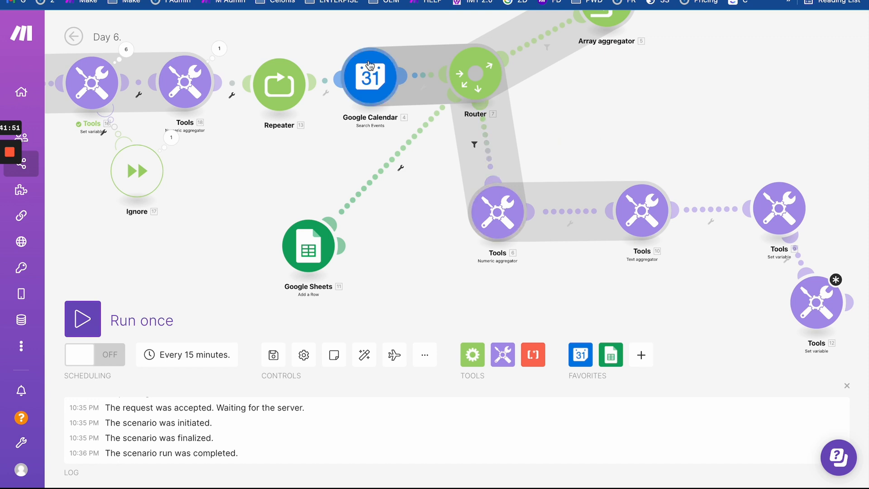
left_click_drag(355, 131, 499, 144)
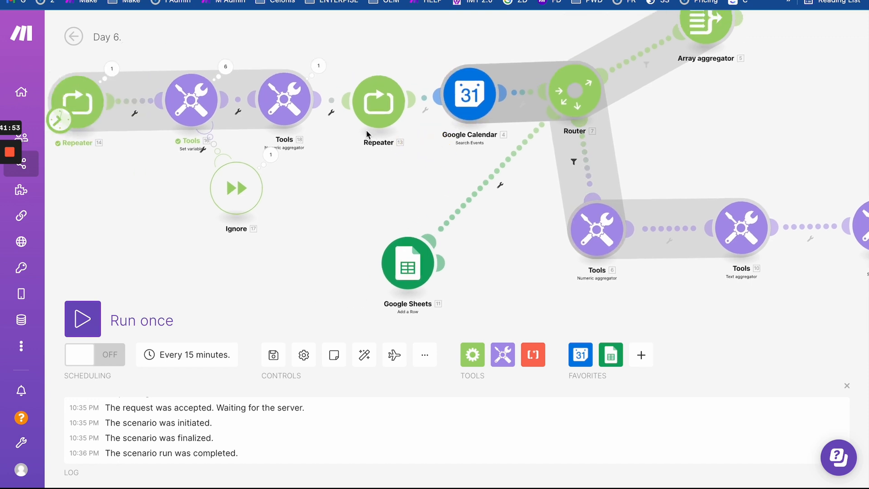
- Inspect the Set variable run output, where Operation 5's variable value is 17
left_click(469, 94)
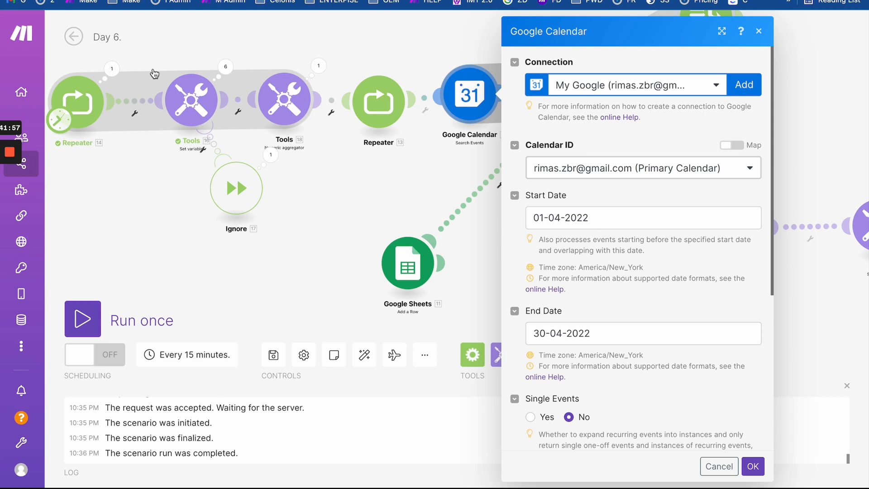
left_click(225, 67)
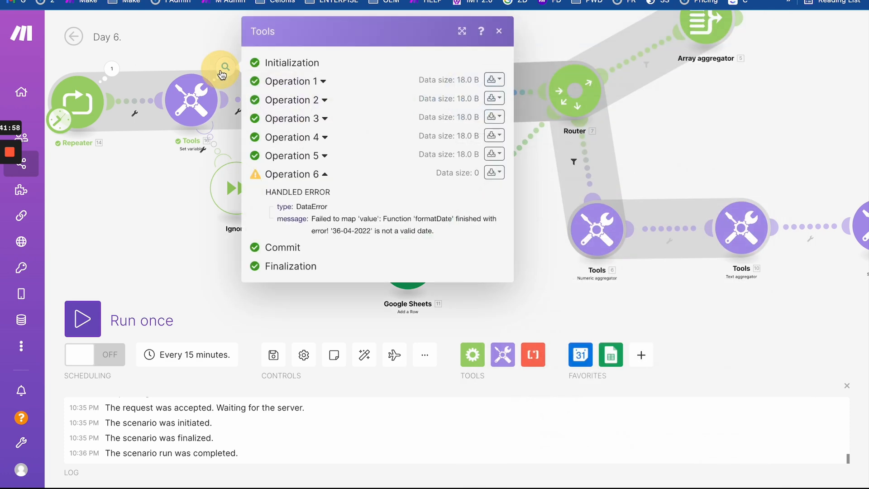
left_click(325, 157)
double_click(343, 225)
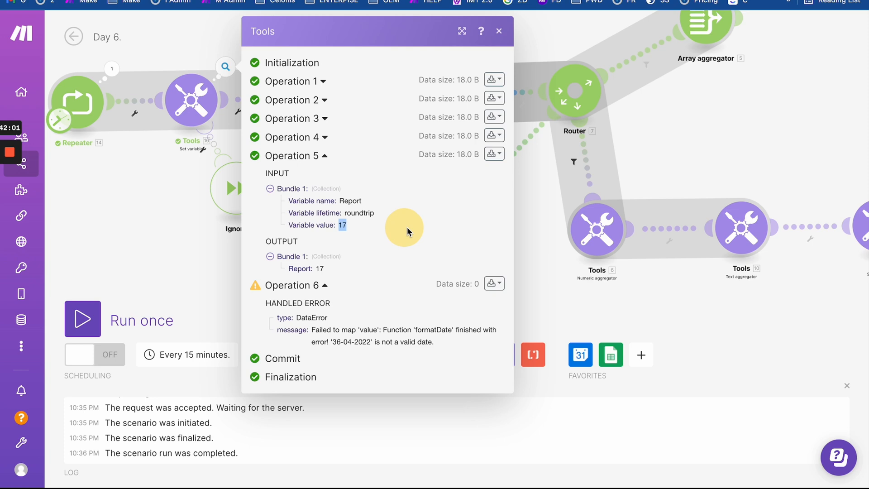
left_click(176, 202)
left_click_drag(417, 170, 501, 172)
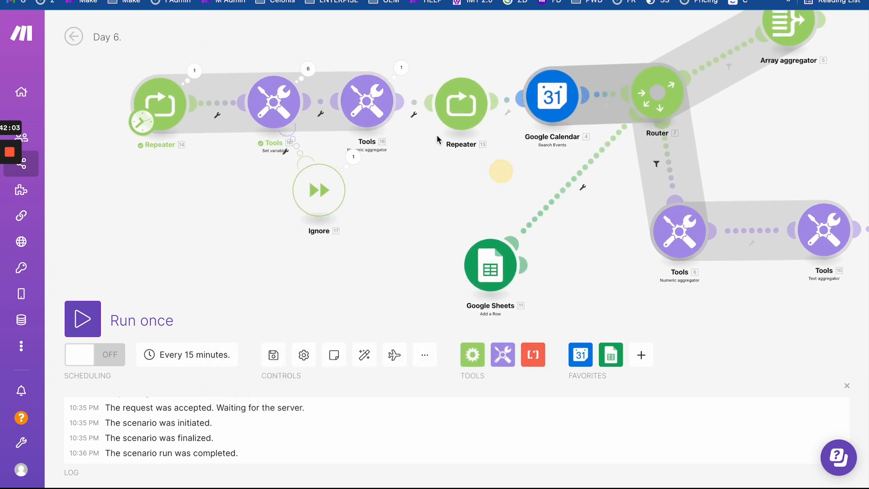
- Unlink Tools 18 from the Set variable module and move it up out of the chain
left_click(539, 109)
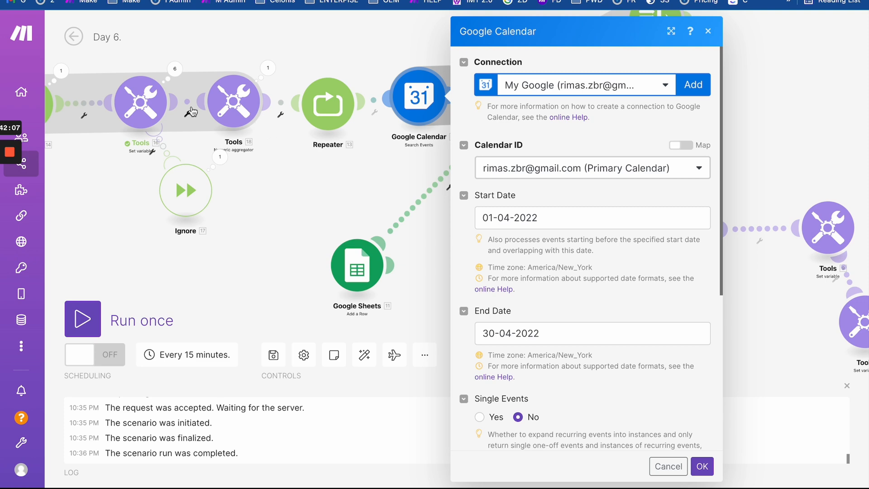
left_click(187, 113)
left_click(223, 132)
left_click_drag(241, 92, 259, 7)
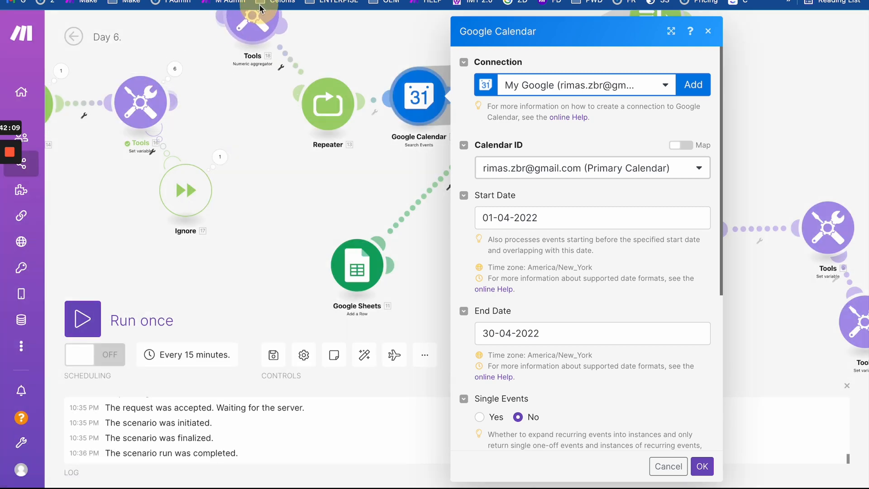
- Unlink Tools 18 from Repeater 13 and move Repeater 13 up out of the chain
left_click(292, 56)
left_click(241, 82)
right_click(291, 67)
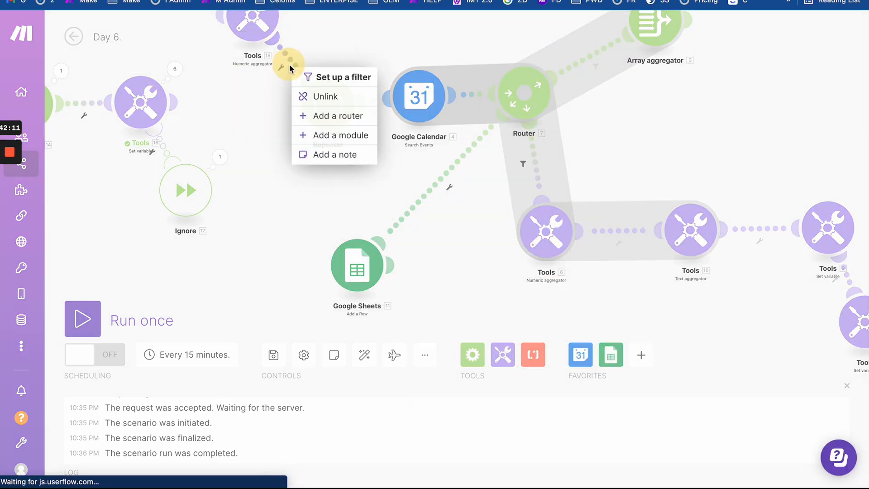
left_click(268, 82)
left_click_drag(330, 104, 326, 14)
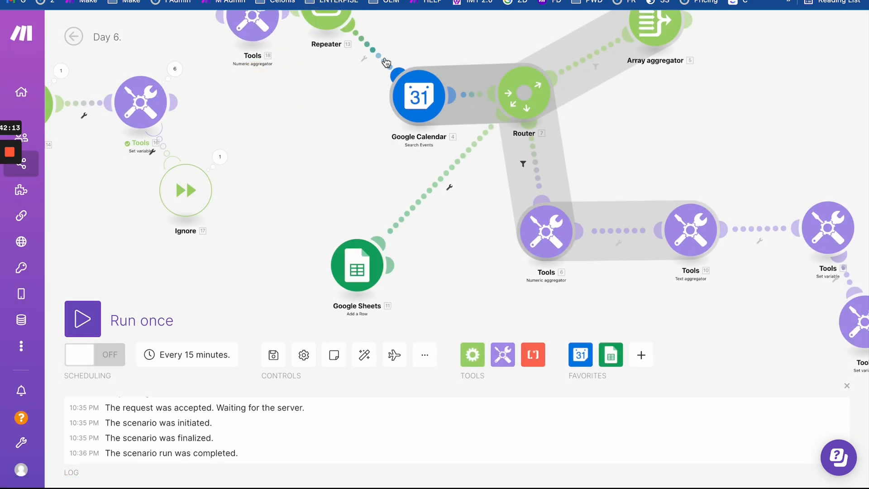
- Unlink Google Calendar from Repeater 13 and the Router, and connect it directly after Set variable
right_click(387, 61)
left_click(395, 90)
left_click_drag(418, 97, 234, 97)
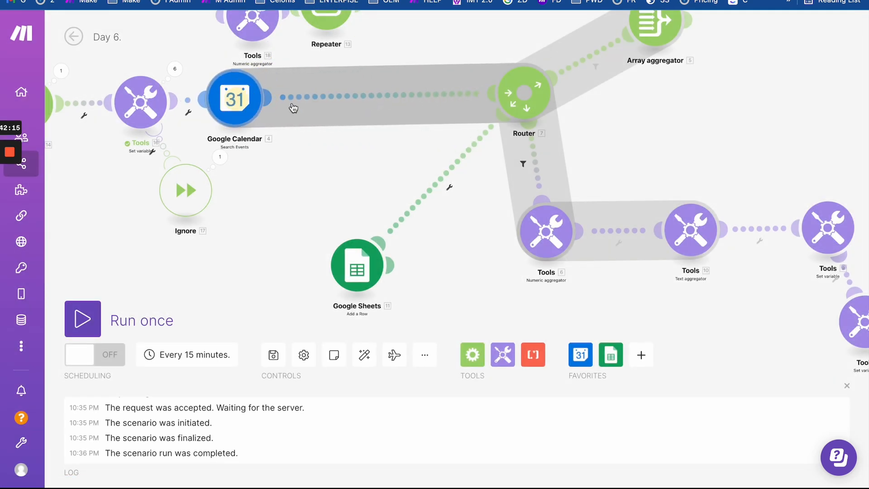
right_click(301, 96)
left_click(337, 127)
left_click_drag(330, 129, 498, 145)
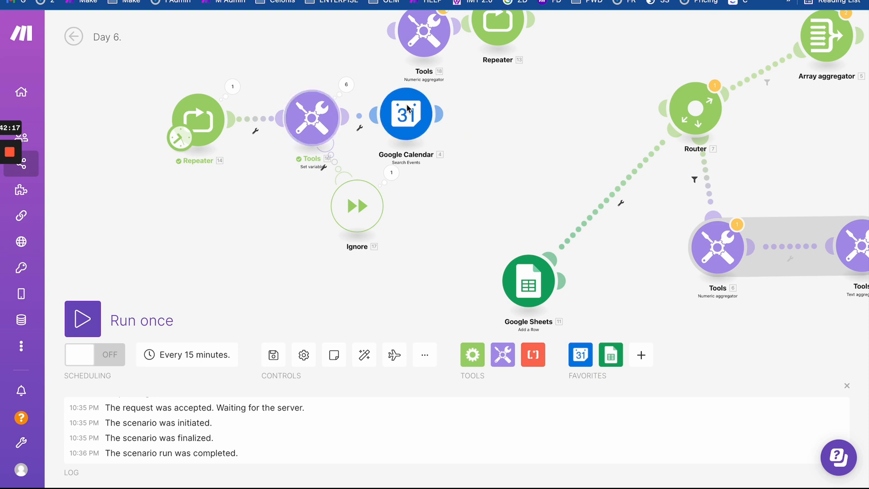
left_click_drag(378, 129, 410, 129)
left_click(421, 120)
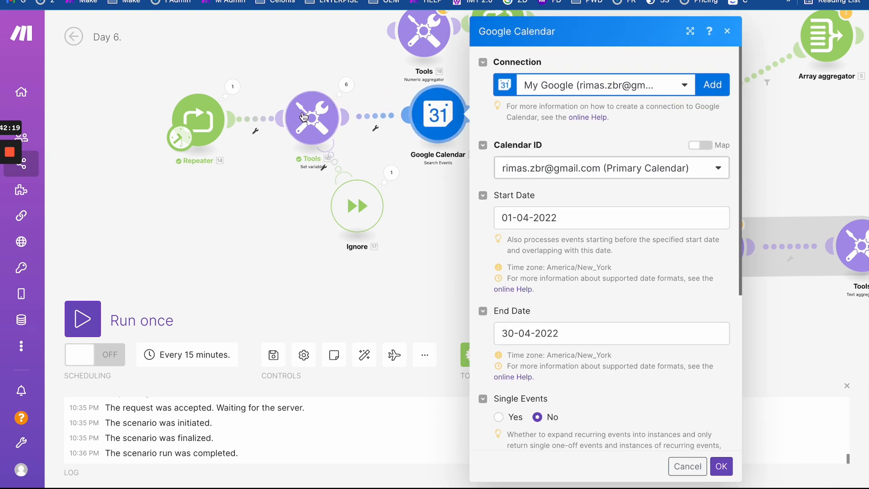
- Check Repeater 14's Repeats value of 6 and save its settings
left_click(191, 115)
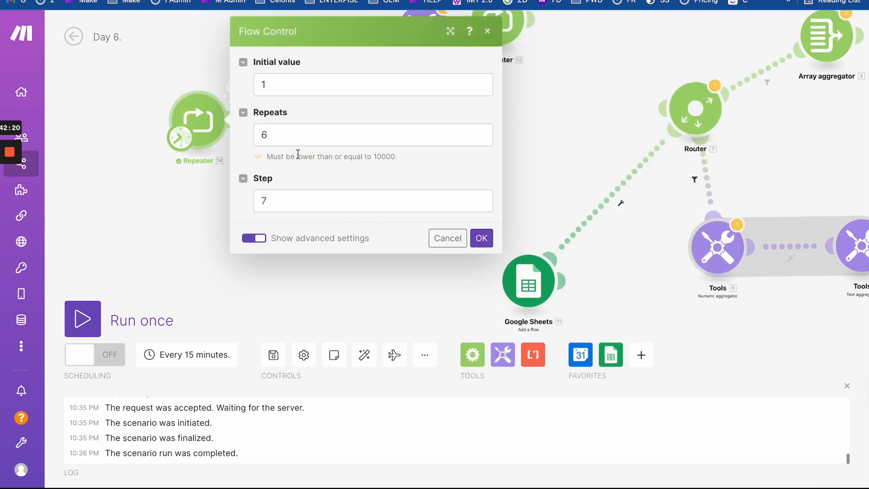
left_click(274, 139)
left_click_drag(274, 139, 248, 141)
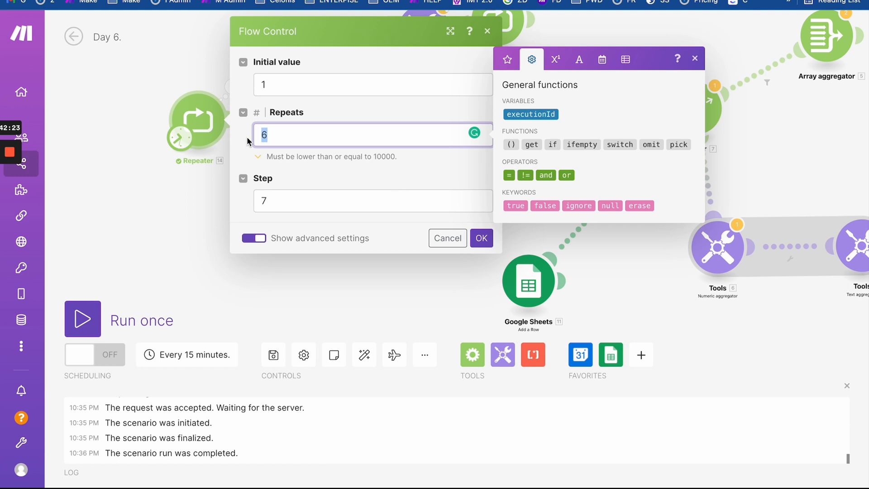
left_click(481, 237)
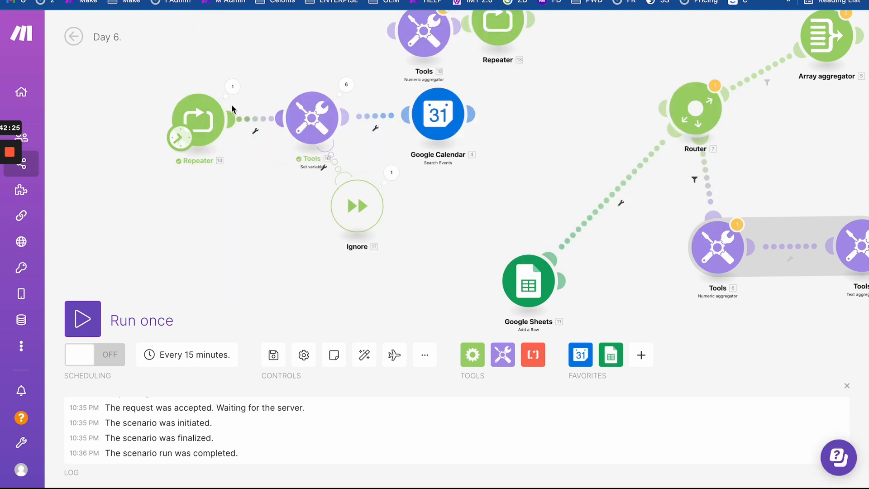
- Confirm the Set variable's fifth operation output is 17, then open Google Calendar search
left_click(438, 128)
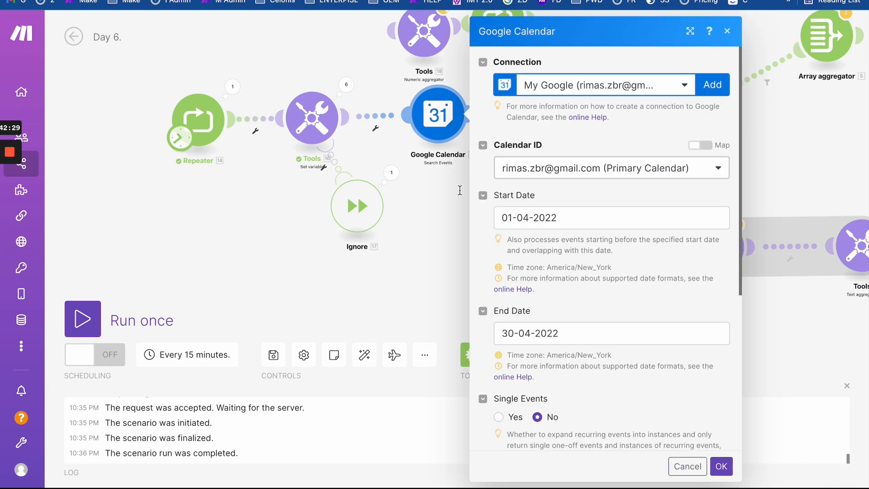
left_click(346, 84)
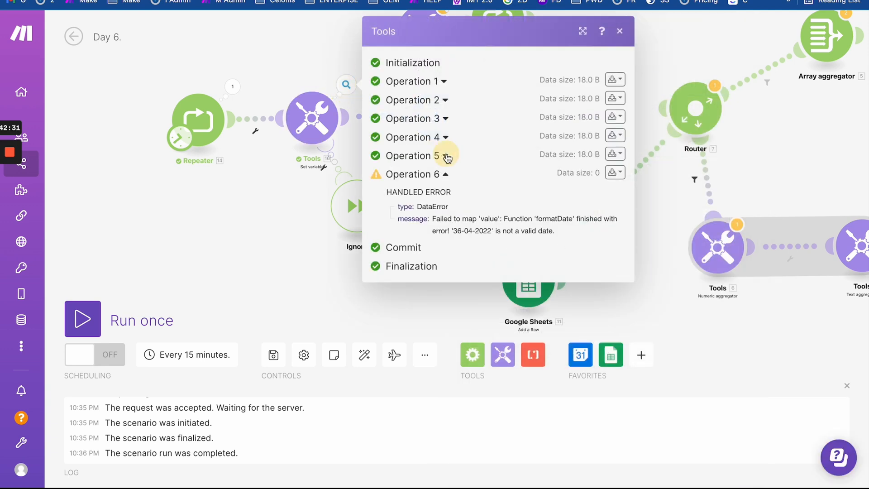
left_click(446, 157)
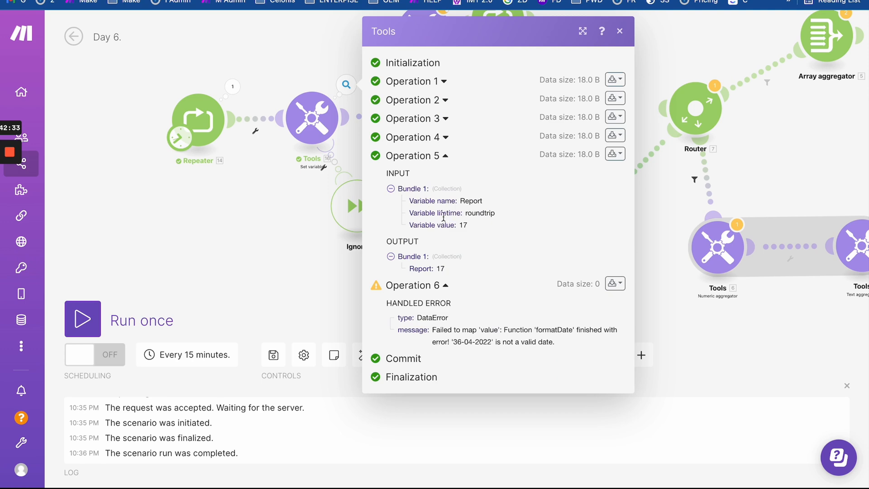
left_click_drag(441, 224, 517, 222)
left_click(288, 194)
left_click(436, 118)
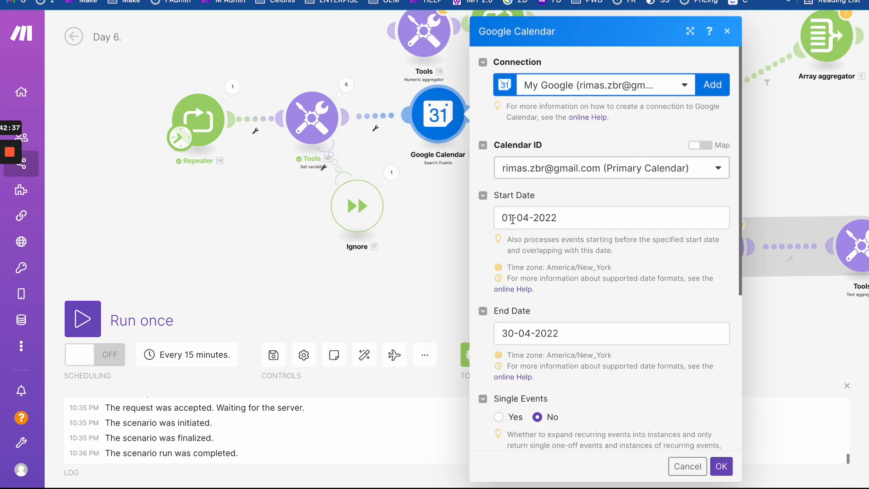
- Look up the Set variable's Report formatDate formula for reuse in the Calendar dates
double_click(513, 219)
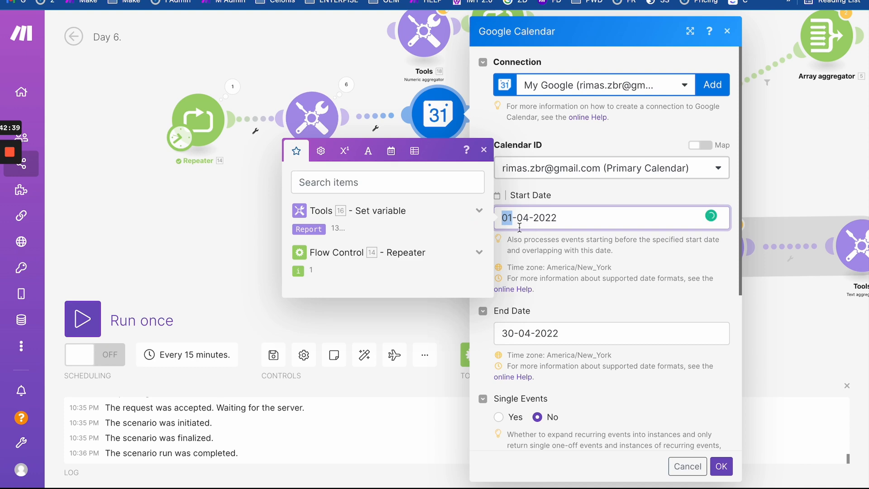
left_click(312, 117)
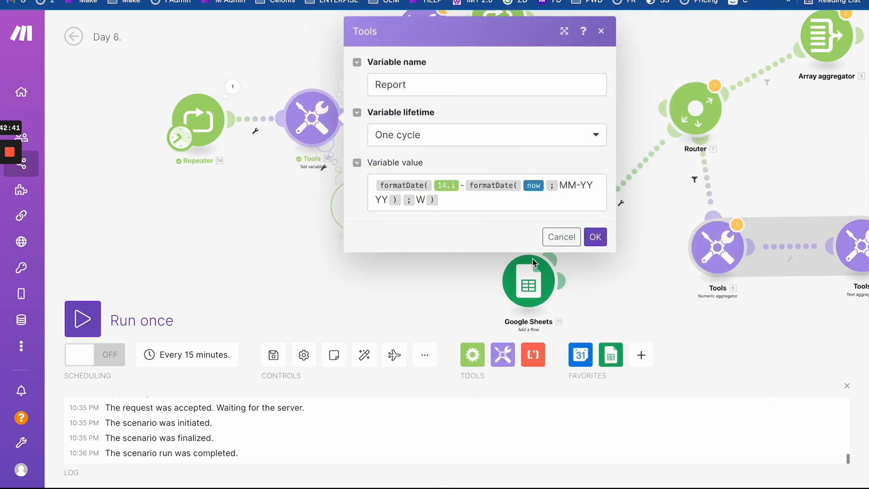
left_click(511, 207)
left_click(244, 194)
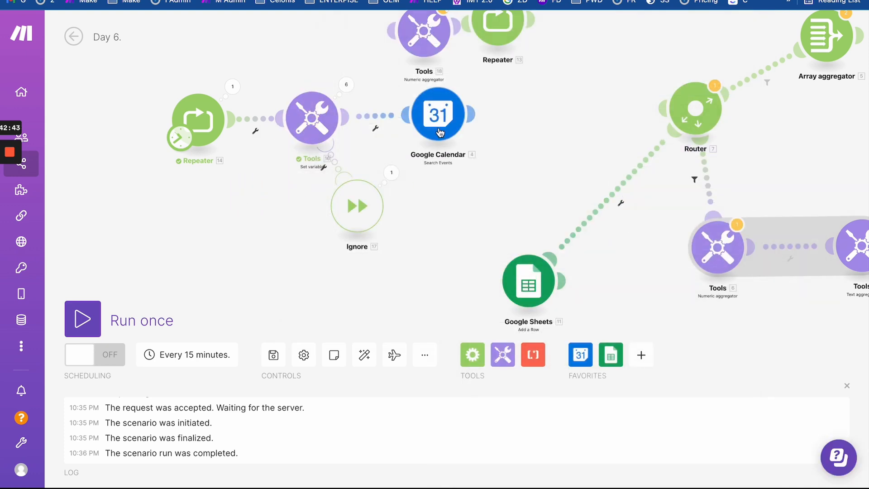
left_click(440, 131)
- Replace both fixed April dates with the pasted formula, removing its outer formatDate
left_click_drag(573, 220, 434, 206)
key("BackSpace")
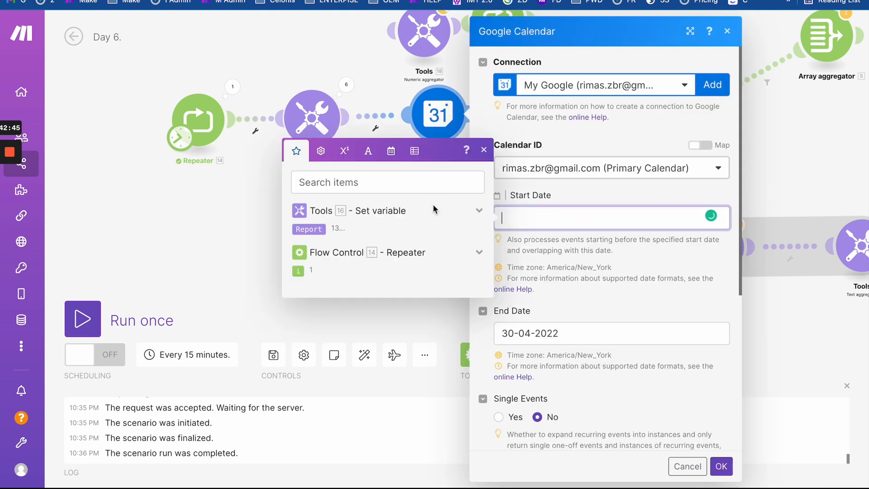
type("formatDate(14.i - formatDate(now; MM-YYYY)")
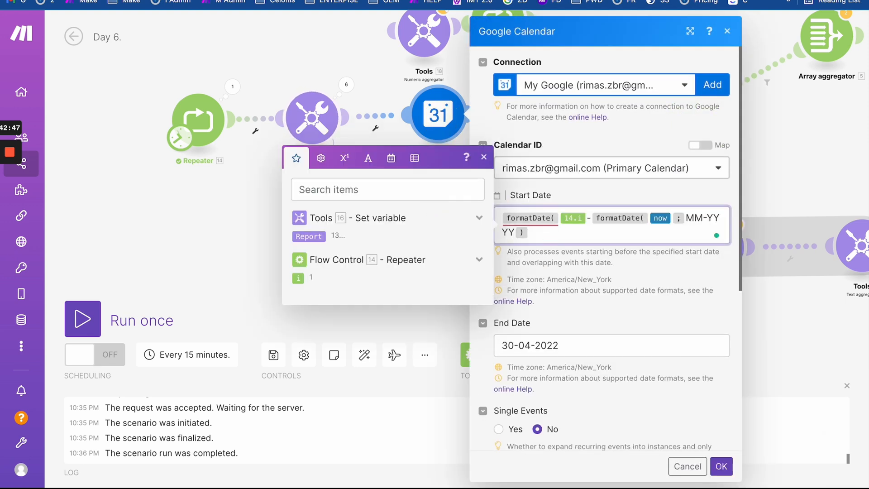
key("BackSpace")
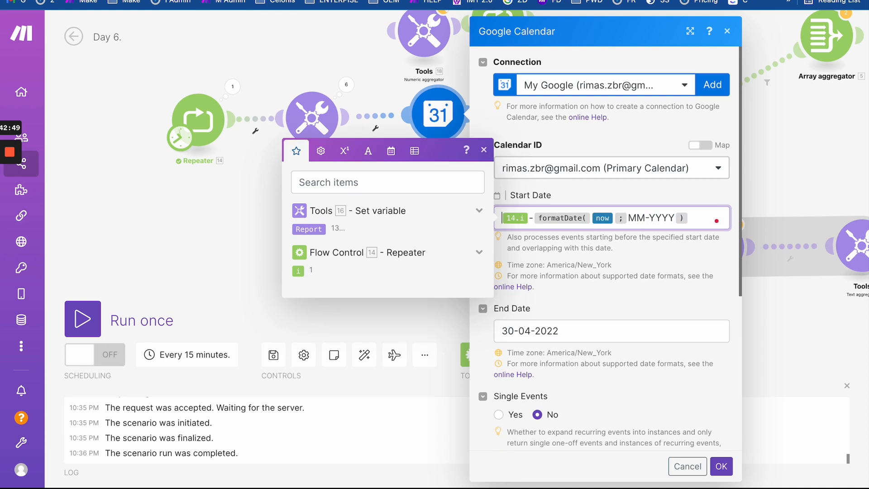
left_click_drag(583, 330, 445, 328)
type("formatDate(14.i - formatDate(now; MM-YYYY)")
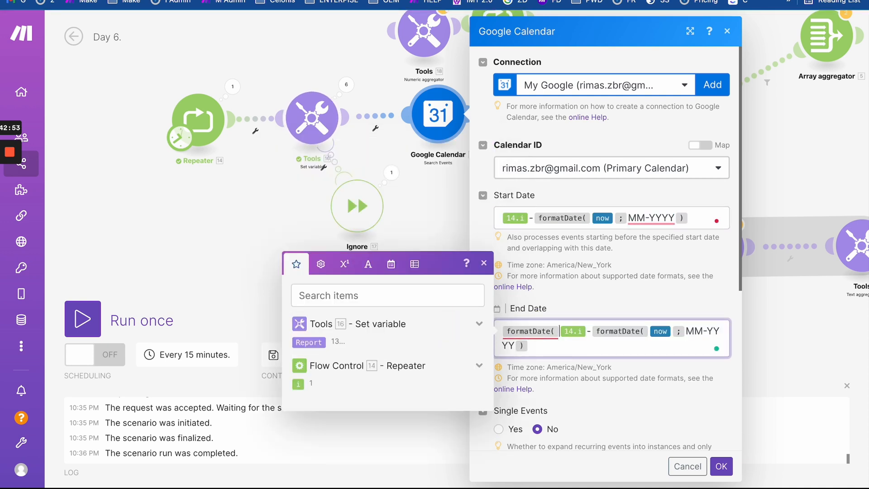
key("BackSpace")
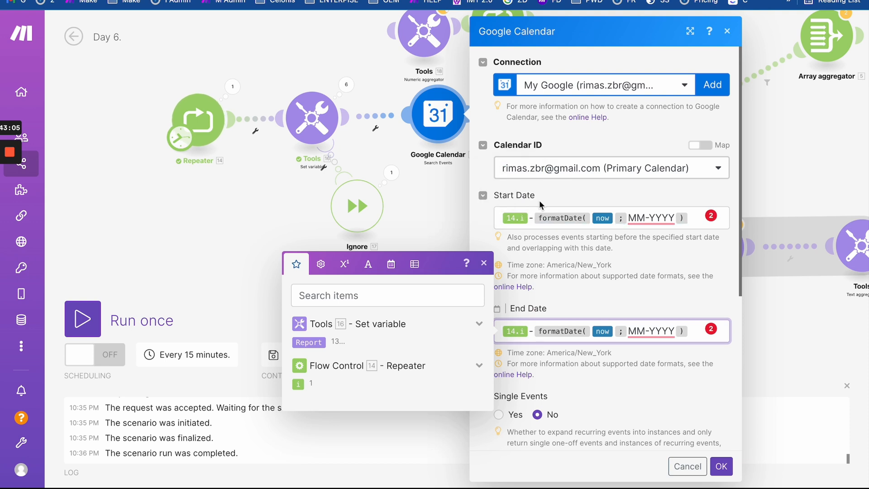
- Wrap the End Date expression in addDays with '; 7 )' for a one-week window
left_click(499, 332)
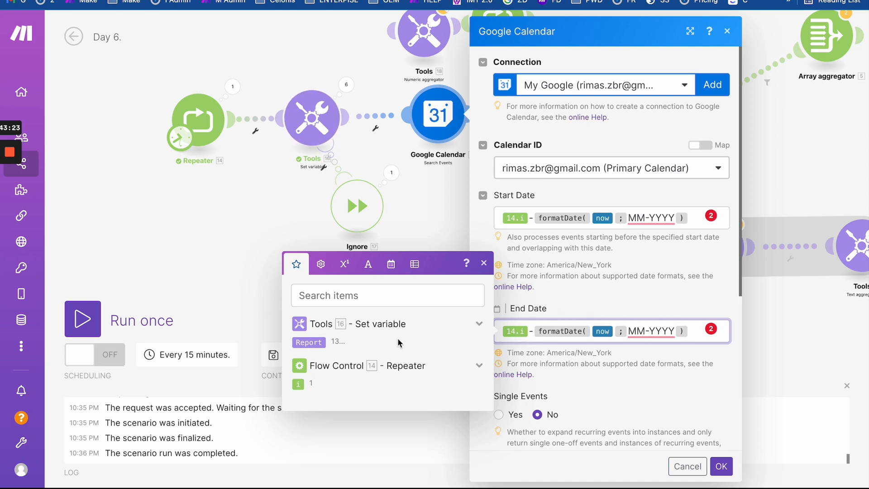
left_click(597, 306)
left_click(503, 334)
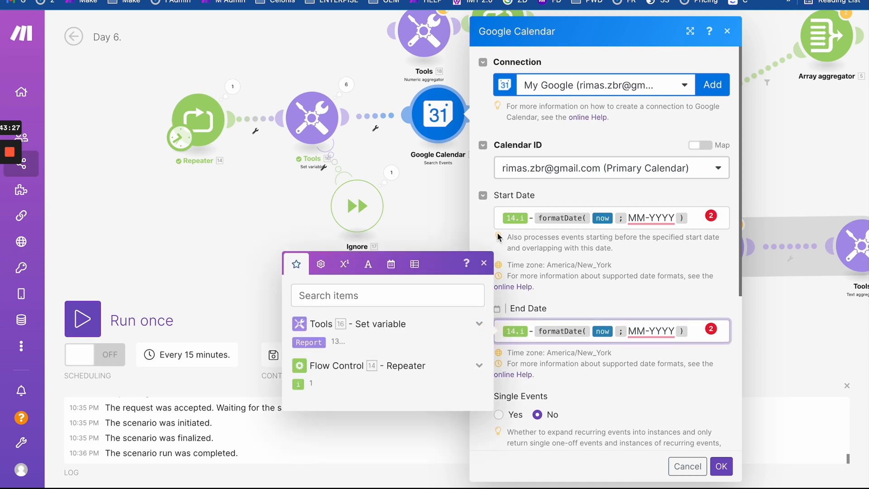
left_click(500, 218)
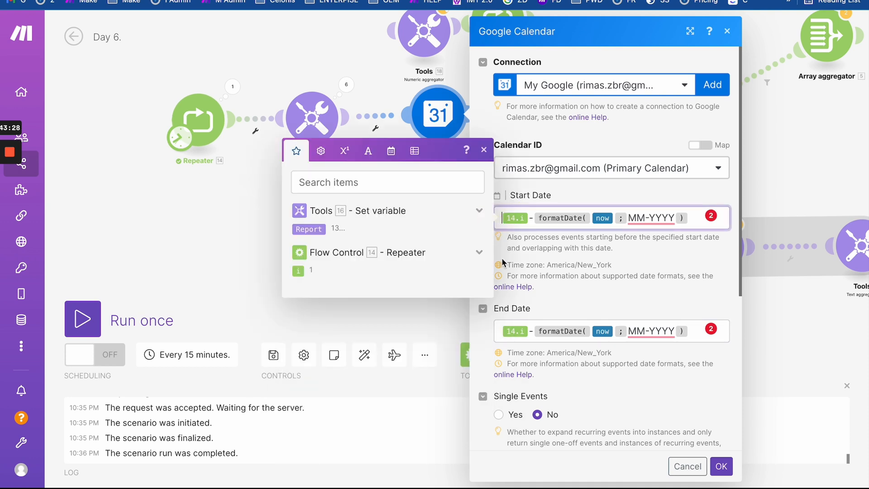
left_click(496, 331)
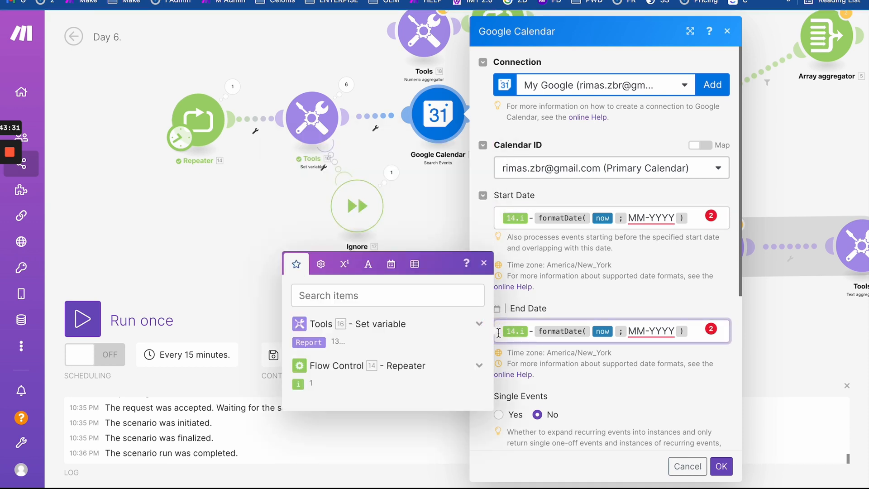
left_click(368, 264)
left_click(391, 232)
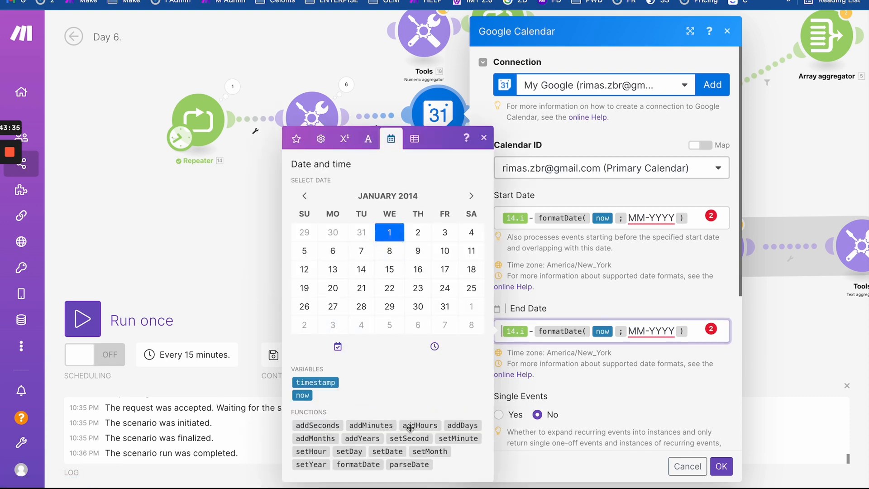
left_click(458, 426)
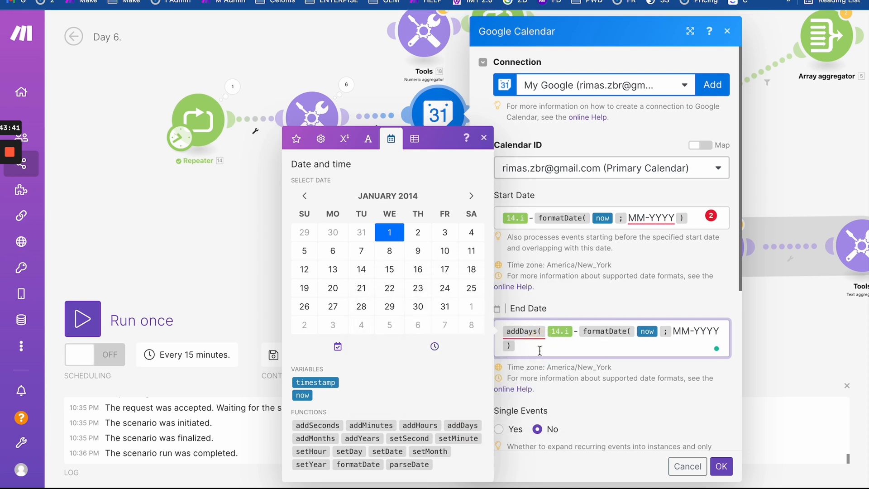
type("; 7 )")
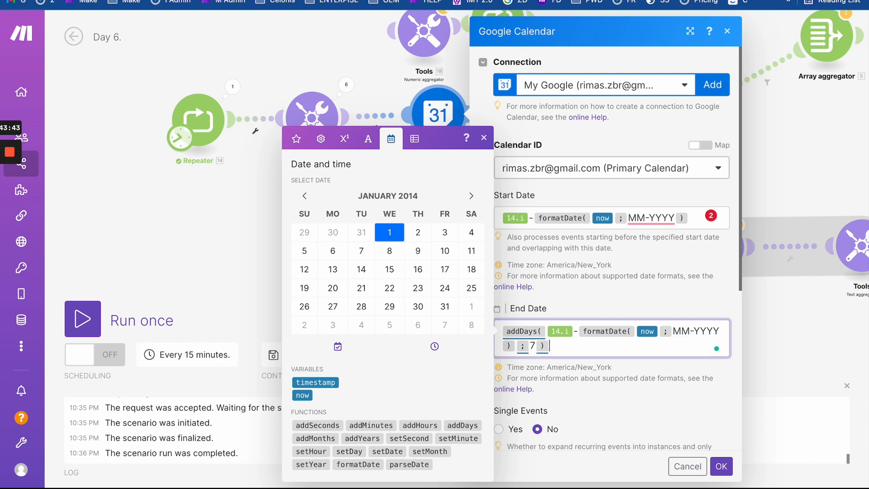
left_click(536, 199)
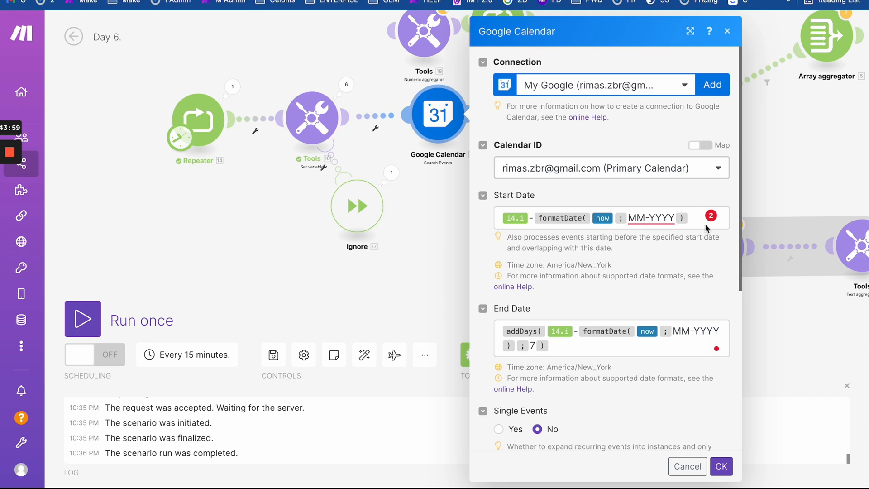
- Review the finished Start Date expression
left_click_drag(696, 218, 533, 206)
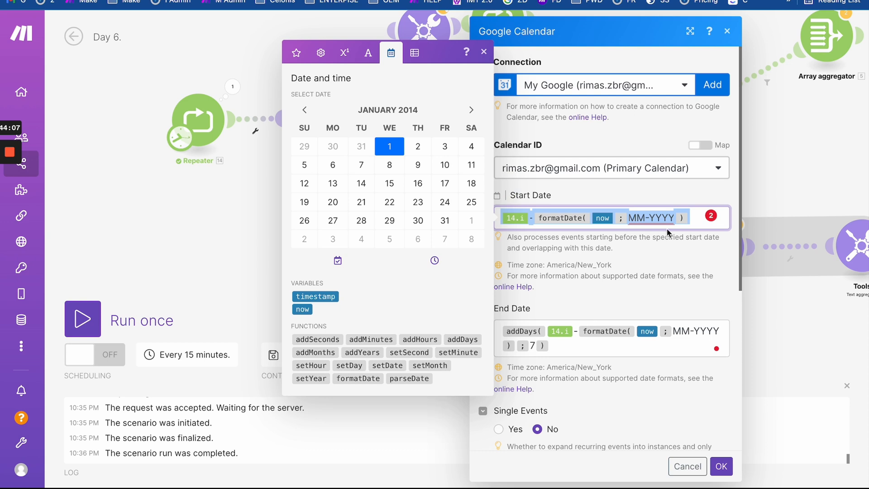
left_click(697, 218)
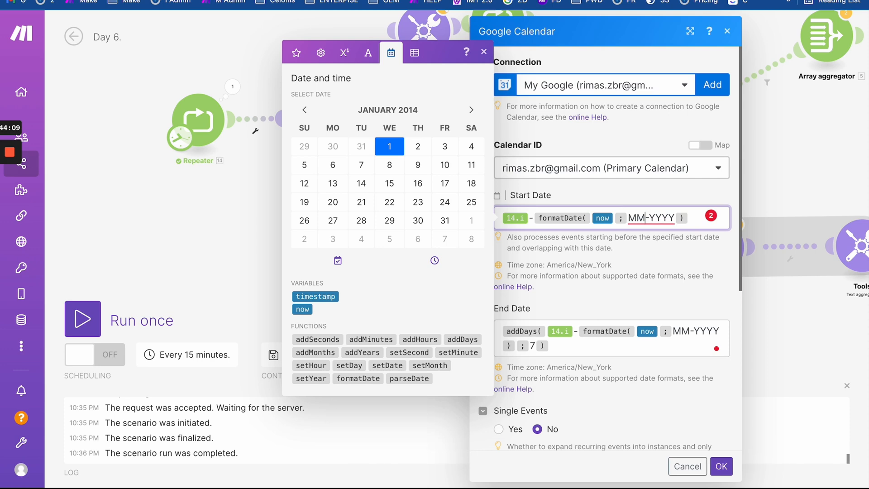
key("Left")
key("Left")
key("Left")
key("Left")
key("Left")
key("Left")
- Review the Set variable module's results for Operations 1–4
left_click(275, 160)
left_click(352, 92)
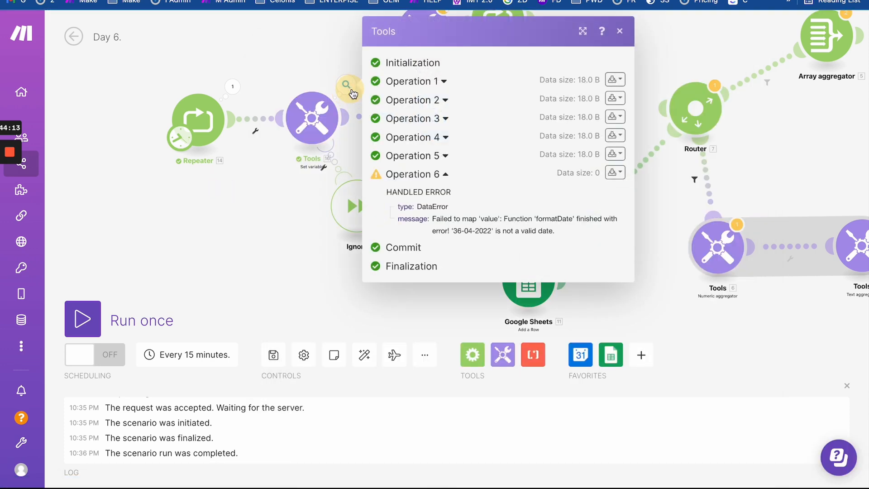
left_click(444, 82)
left_click(446, 211)
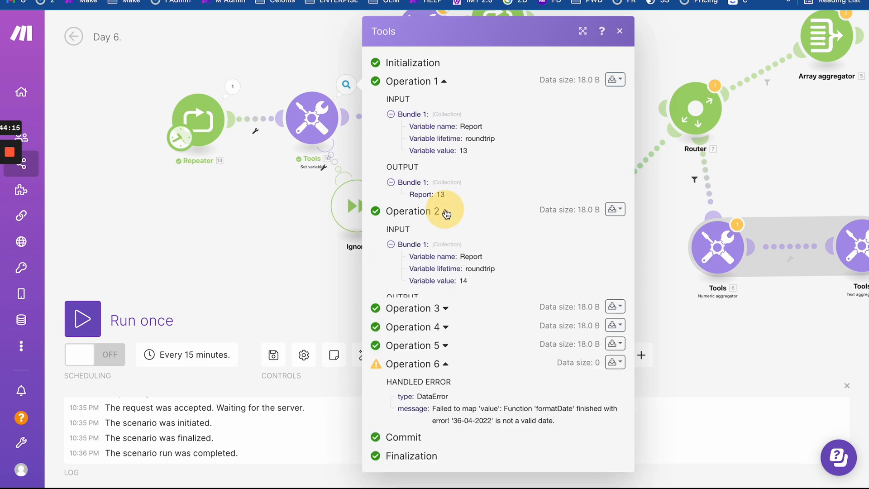
left_click(446, 340)
scroll(447, 342, "down", 3)
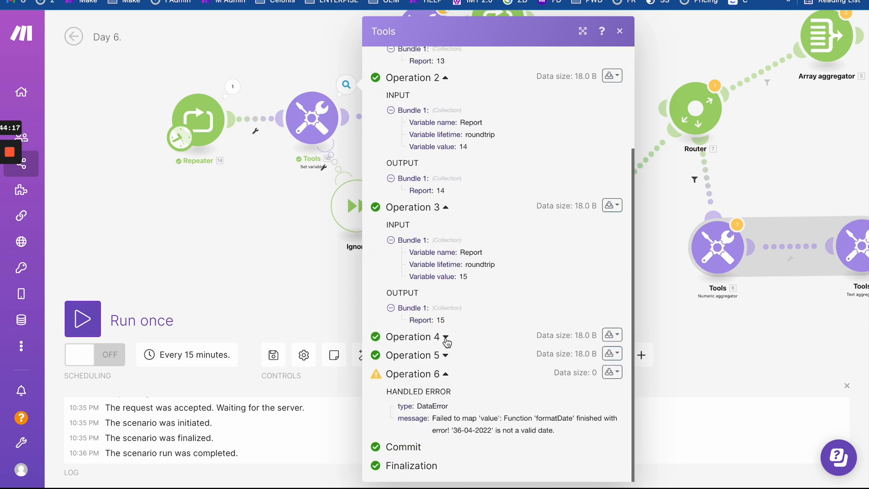
left_click(446, 340)
left_click(320, 231)
- Set the Google Calendar Start Date to parseDate(16.Report; W) and bring up the week-token help page
left_click(459, 106)
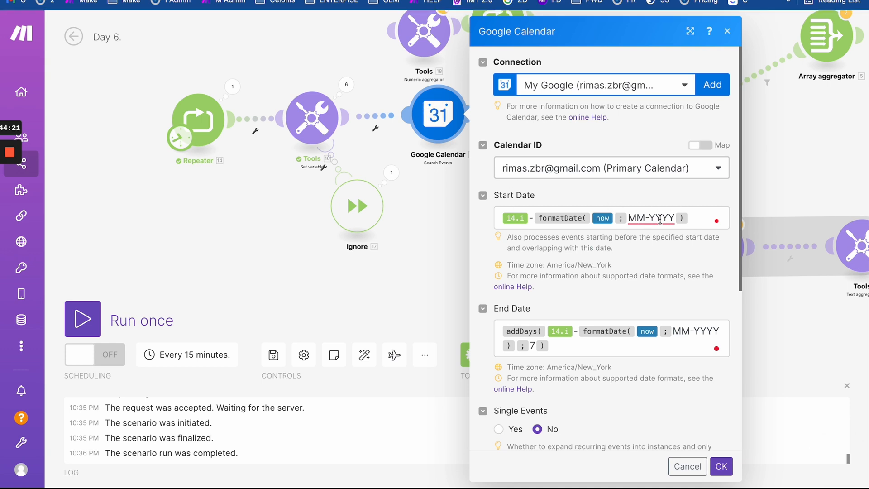
left_click(693, 222)
key("ctrl+a")
key("BackSpace")
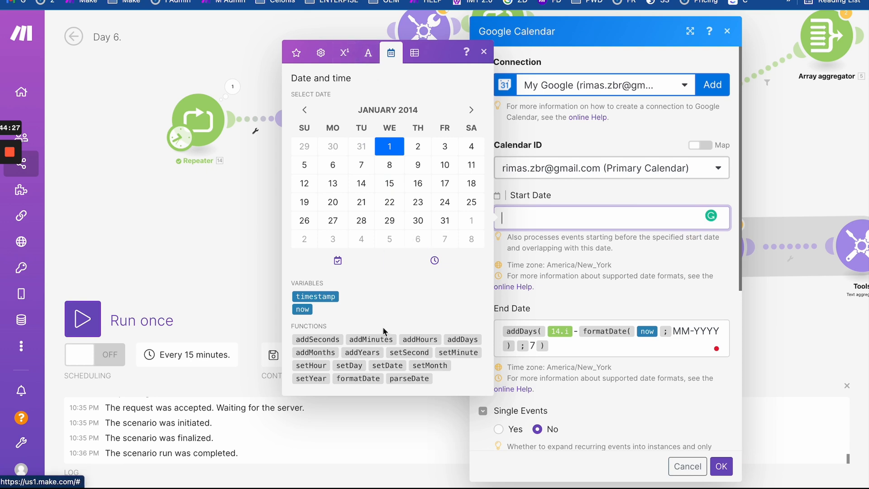
left_click(410, 379)
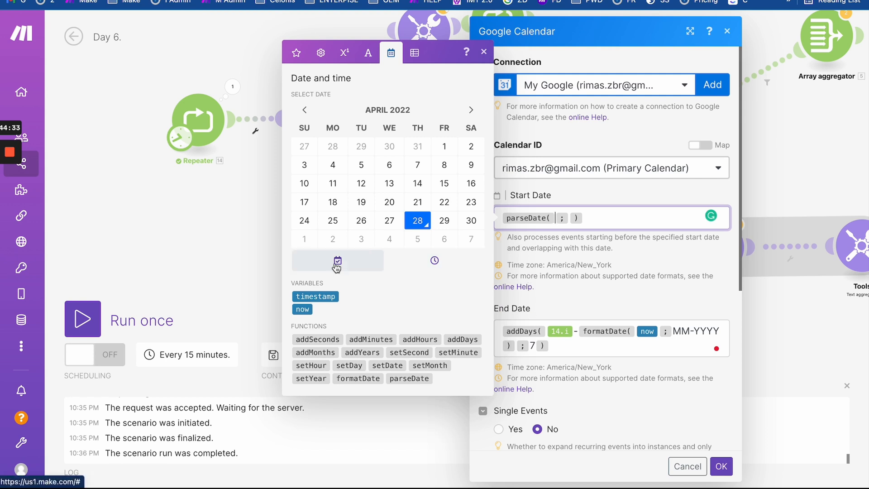
left_click(297, 55)
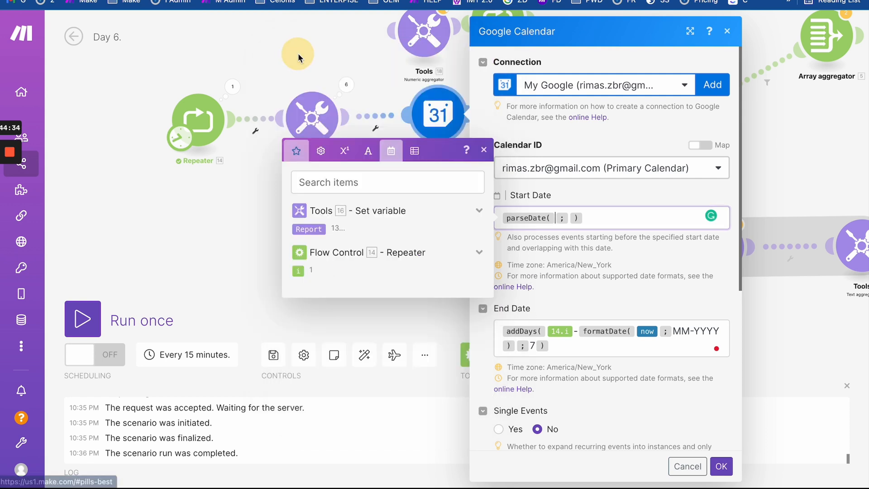
left_click(308, 229)
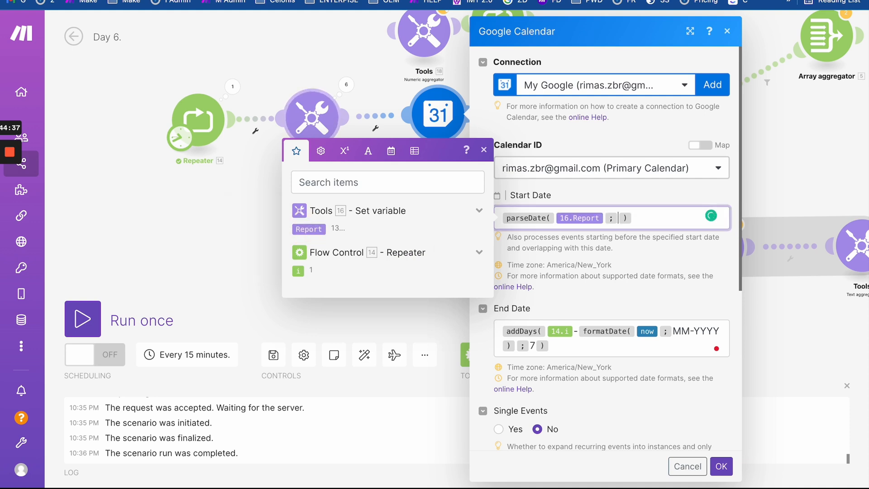
type("W")
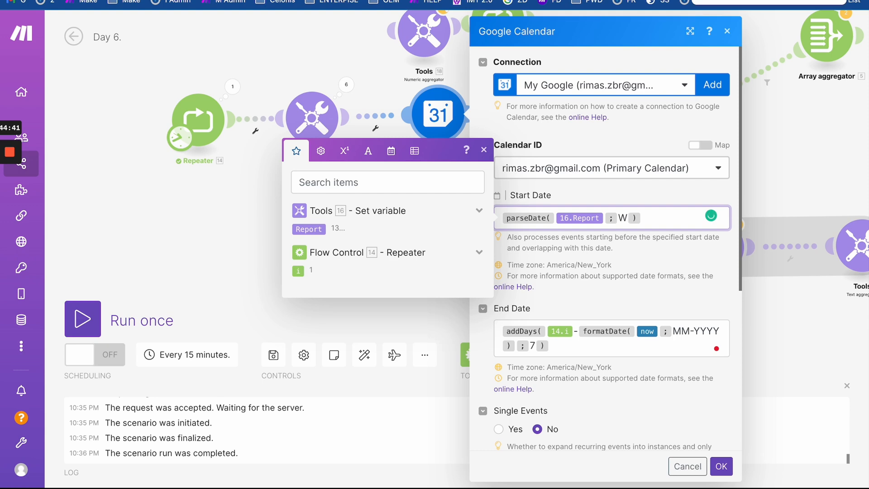
left_click(707, 1)
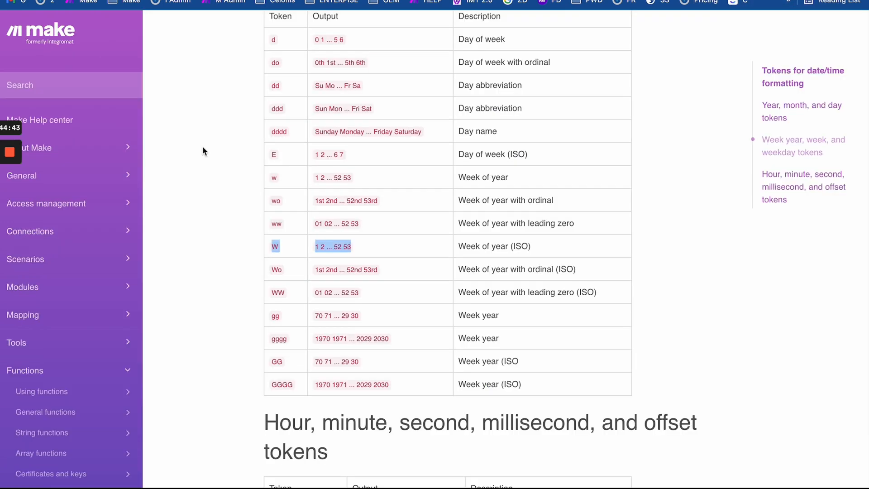
- Confirm W means ISO week of year on the Tokens for date/time parsing page, then return to the scenario
scroll(121, 372, "down", 4)
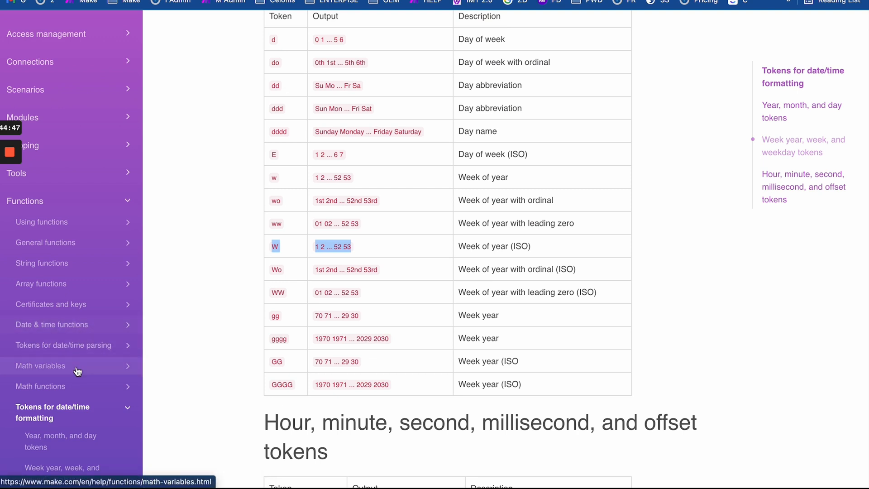
scroll(80, 403, "down", 2)
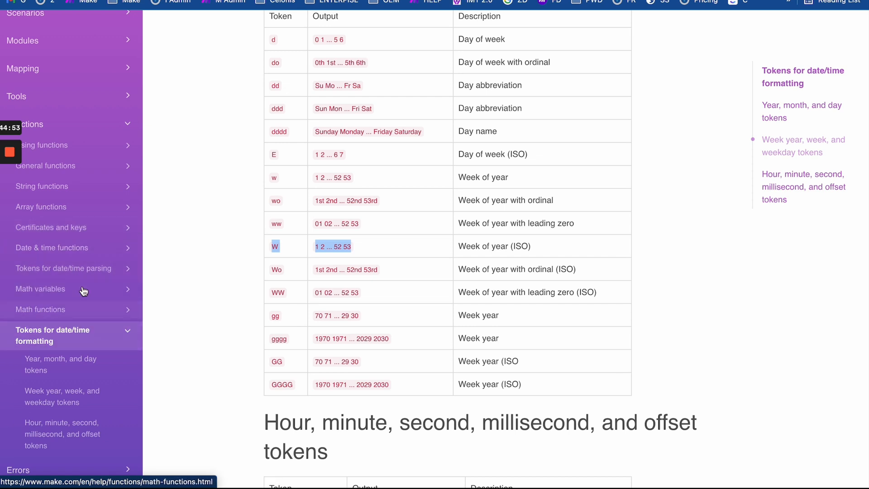
scroll(85, 314, "down", 1)
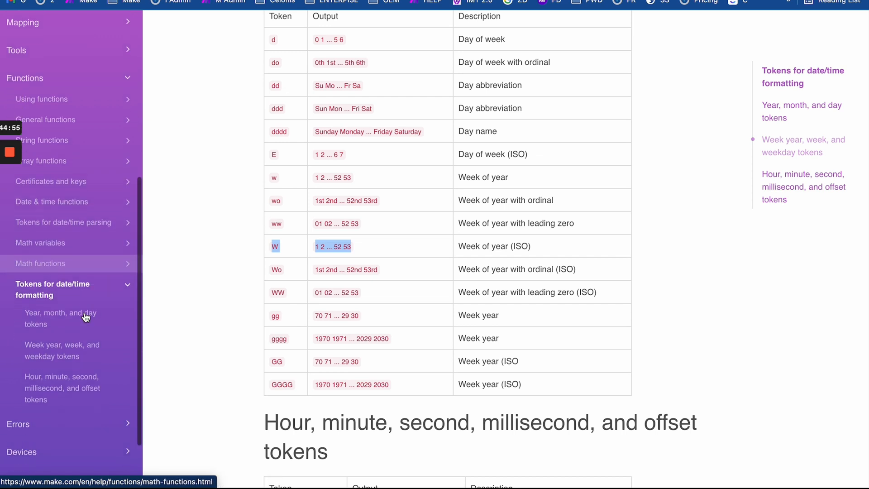
scroll(85, 317, "down", 1)
scroll(85, 318, "up", 1)
scroll(92, 249, "up", 1)
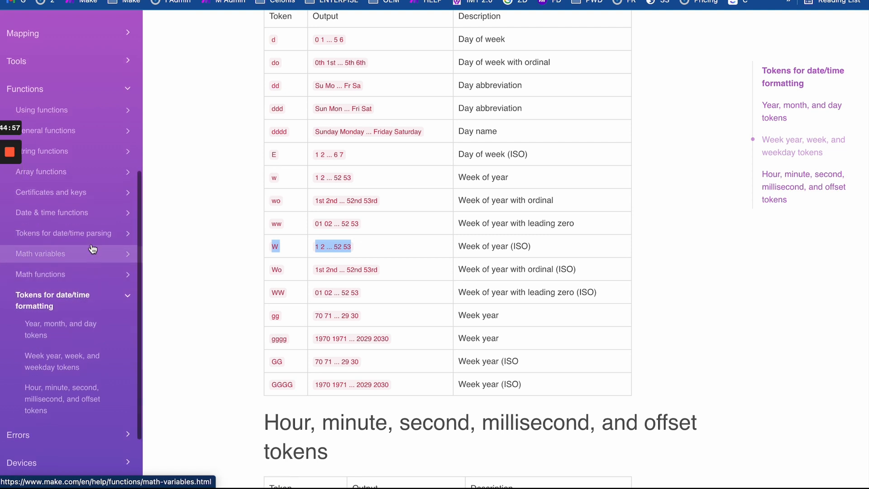
left_click(100, 247)
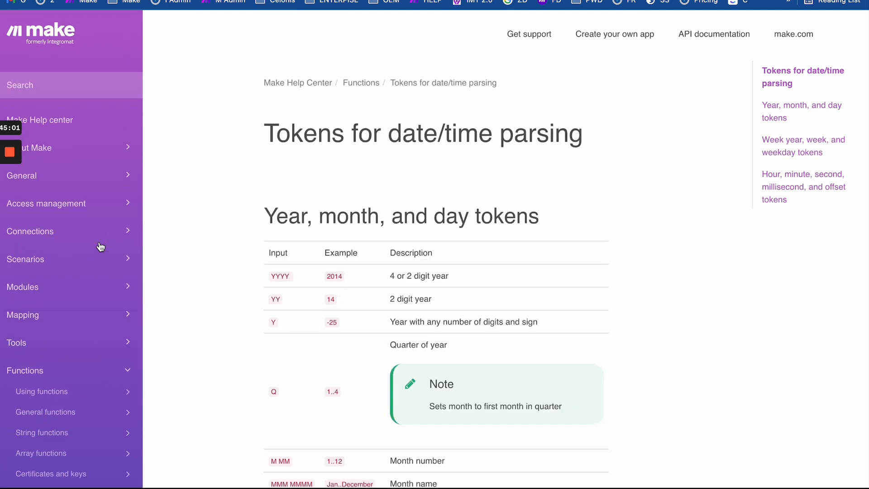
scroll(236, 397, "down", 4)
scroll(236, 395, "down", 6)
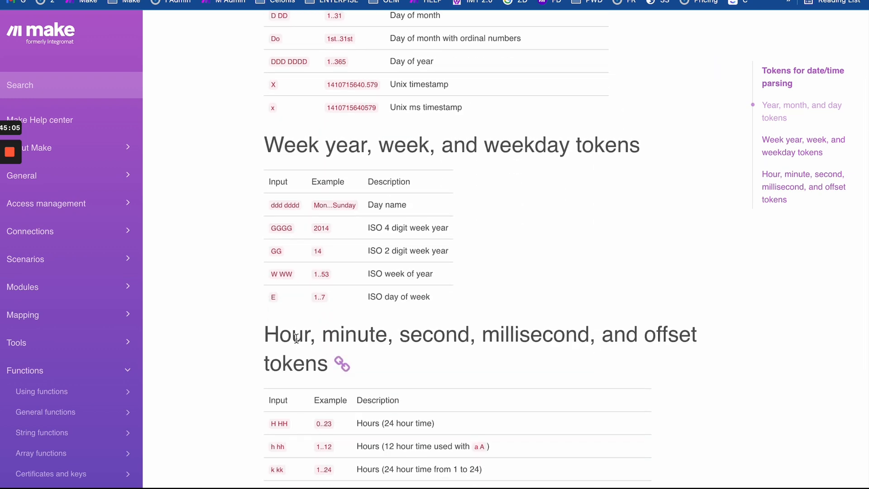
left_click_drag(315, 275, 376, 274)
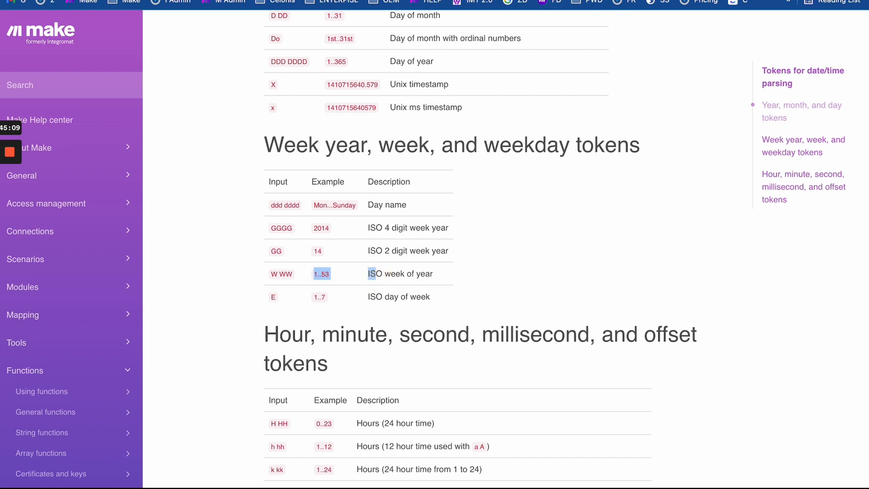
key("ctrl+shift+Tab")
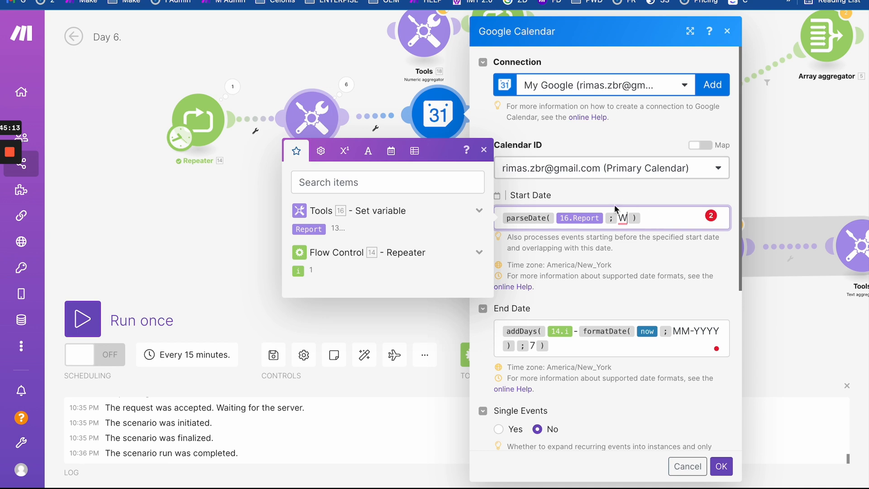
- Copy the Start Date expression into End Date and save the Google Calendar settings
left_click(671, 210)
key("ctrl+a")
key("ctrl+c")
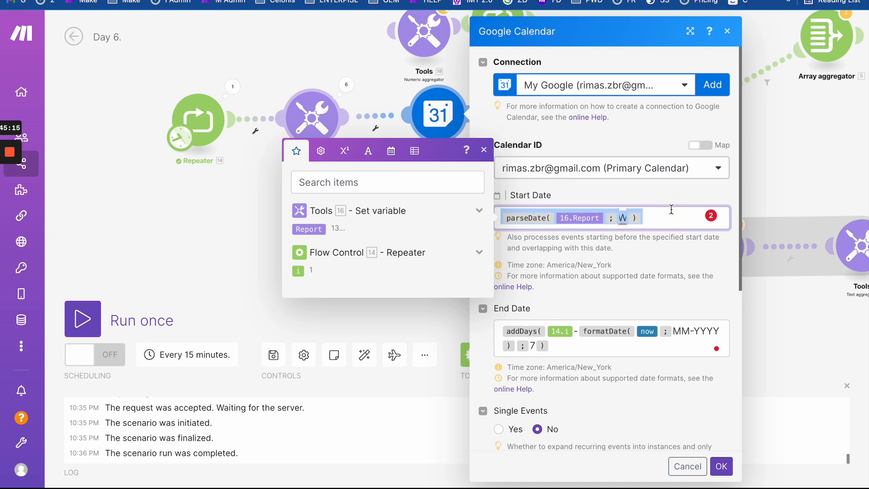
left_click(588, 344)
key("ctrl+a")
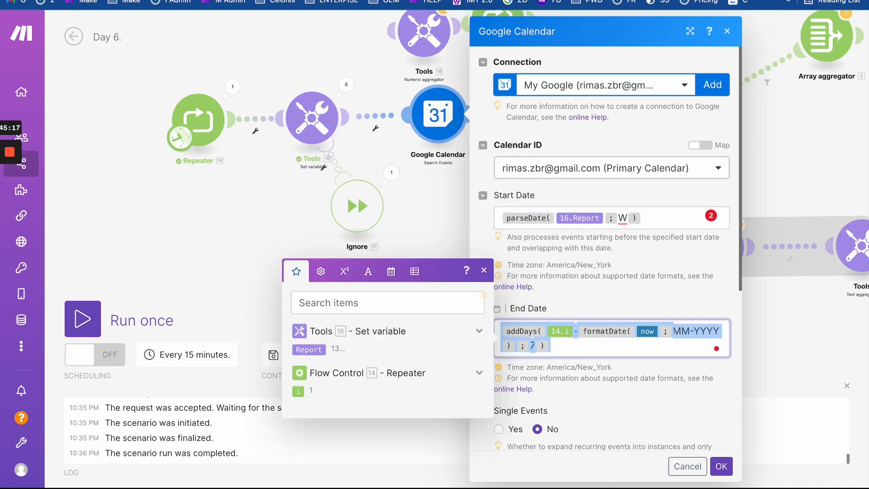
key("ctrl+v")
left_click(721, 466)
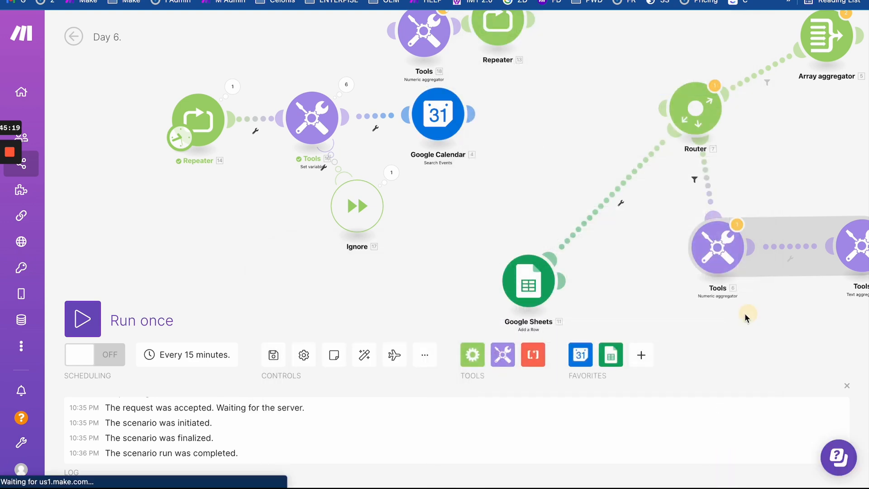
- Set the last Set variable module's Report value to parseDate(13; W)
left_click_drag(745, 314, 461, 278)
left_click_drag(603, 284, 444, 221)
left_click(601, 243)
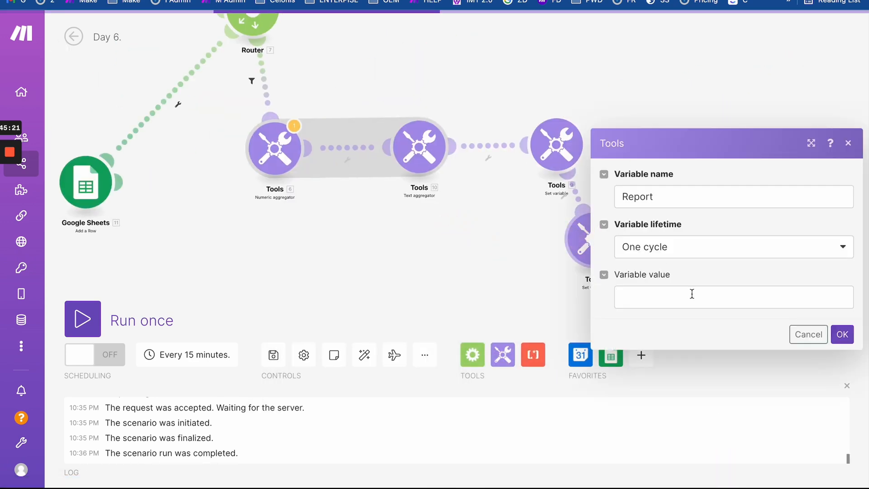
left_click(692, 294)
type("parseDate(16.Report; W)")
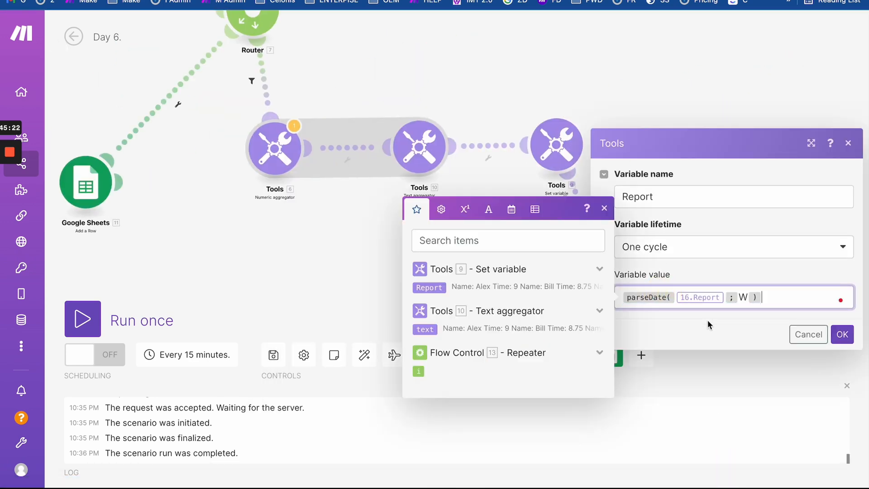
left_click(726, 297)
key("BackSpace")
type("13")
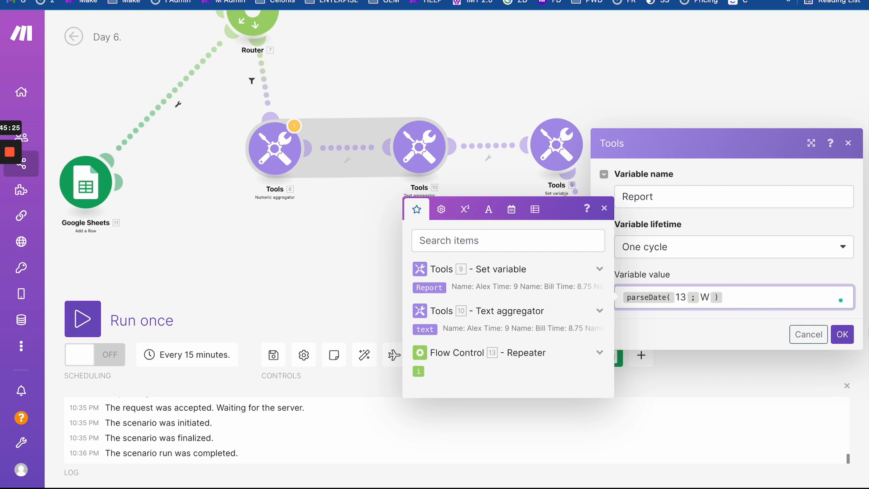
left_click(842, 334)
- Run only this Set variable module and check its output date, March 28, 2022 12:00 AM
right_click(588, 234)
left_click(615, 262)
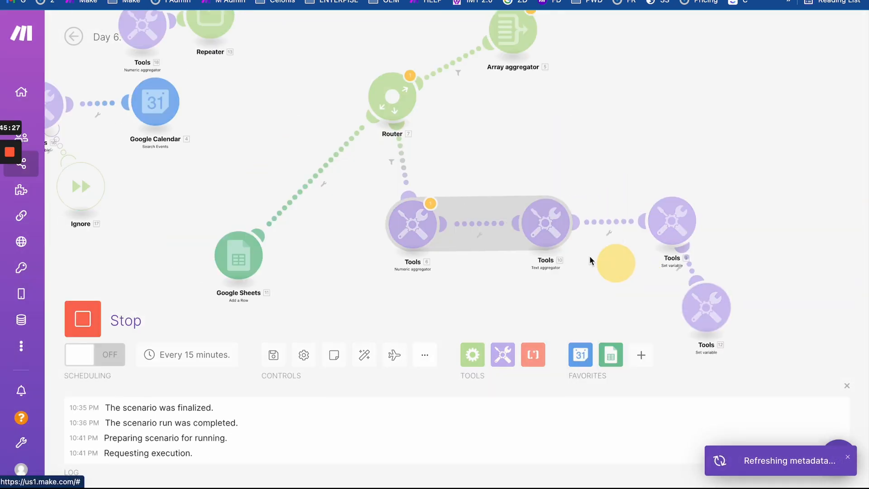
left_click_drag(690, 233, 420, 72)
left_click(567, 184)
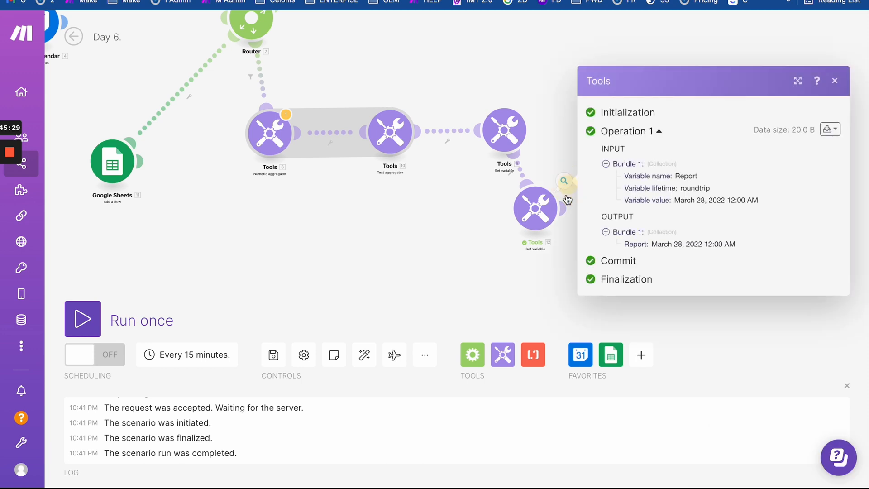
left_click_drag(652, 244, 749, 248)
left_click(748, 247)
left_click_drag(651, 243, 750, 246)
left_click(751, 247)
left_click_drag(652, 247, 747, 244)
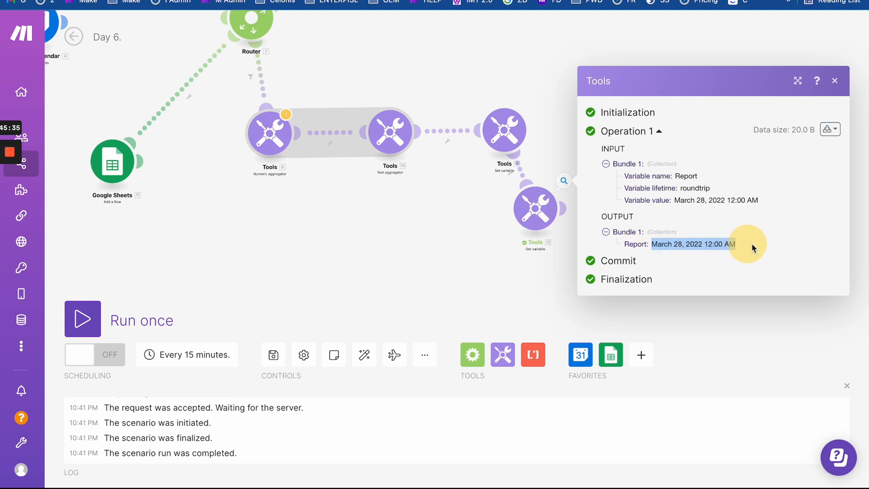
triple_click(685, 244)
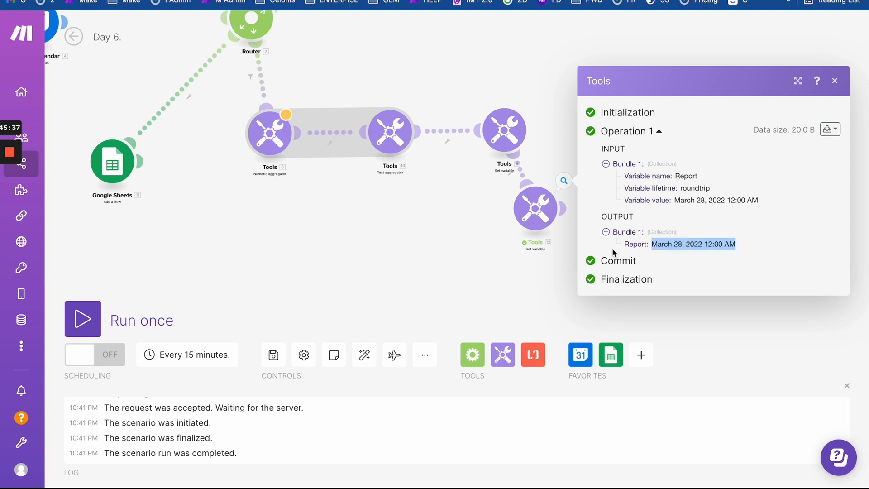
left_click(536, 208)
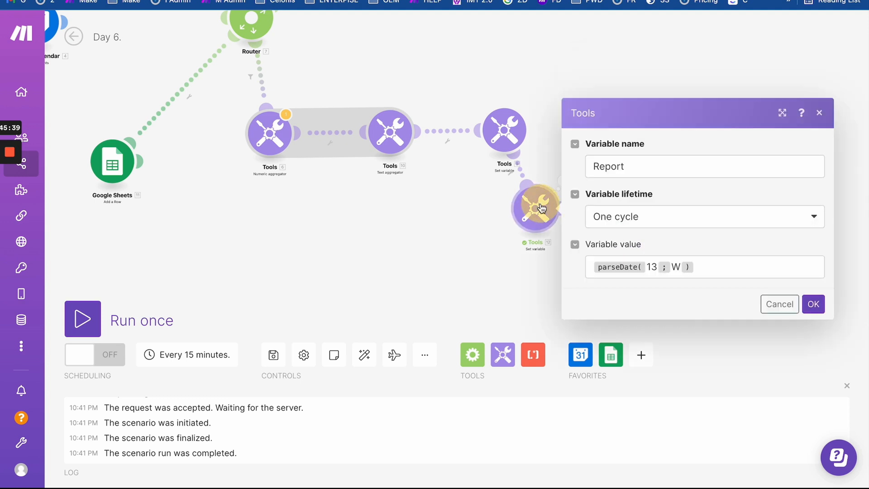
- Wrap the Report variable's value in if(, making it read if( parseDate(13; W) )
left_click(592, 263)
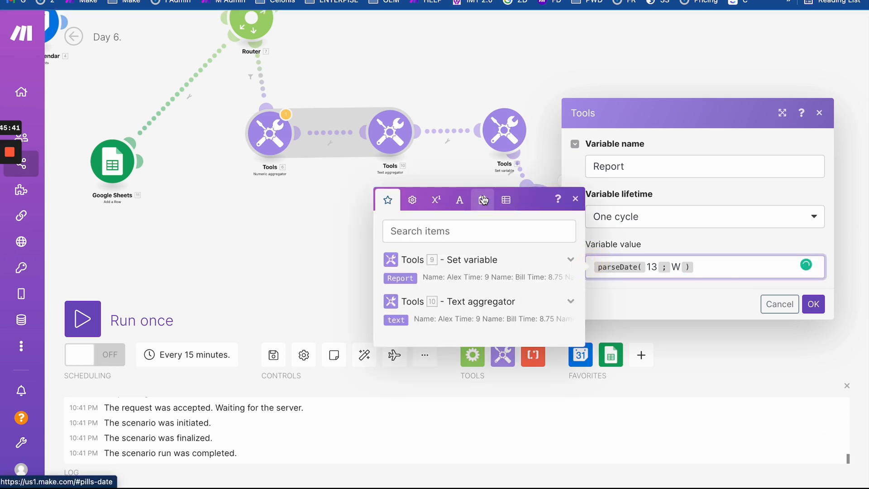
left_click(483, 101)
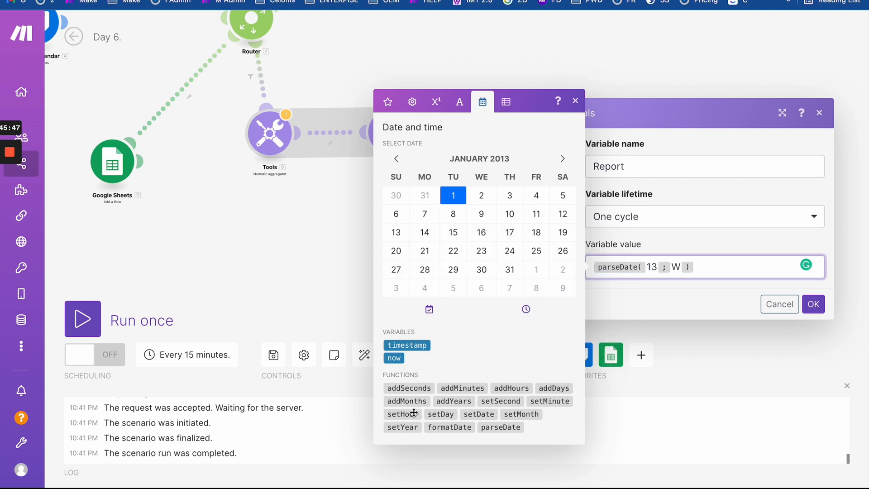
mouse_move(447, 415)
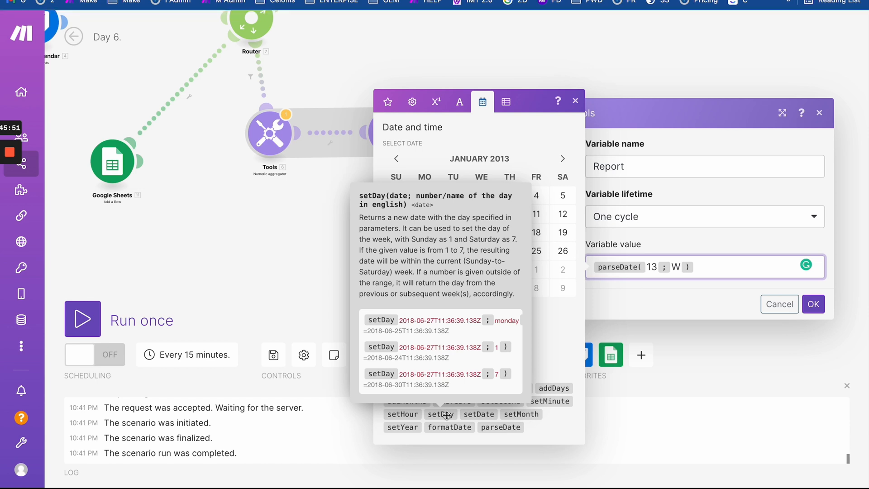
scroll(442, 322, "right", 1)
mouse_move(485, 416)
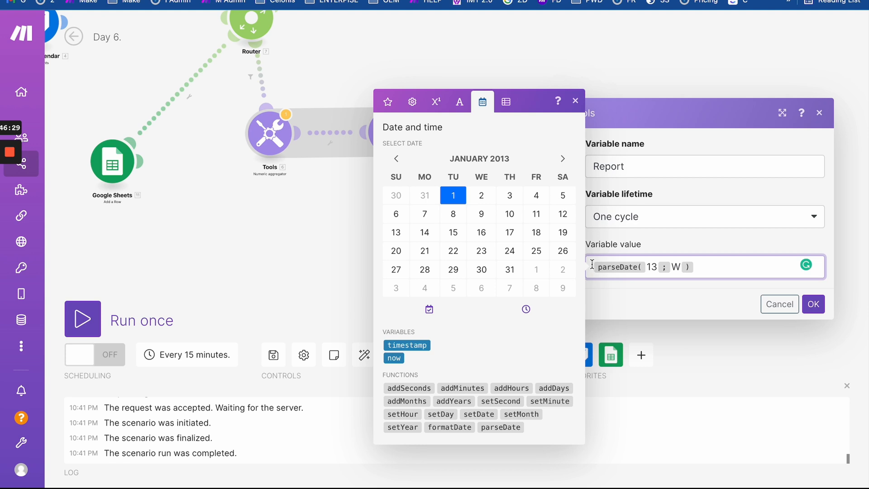
type("if ")
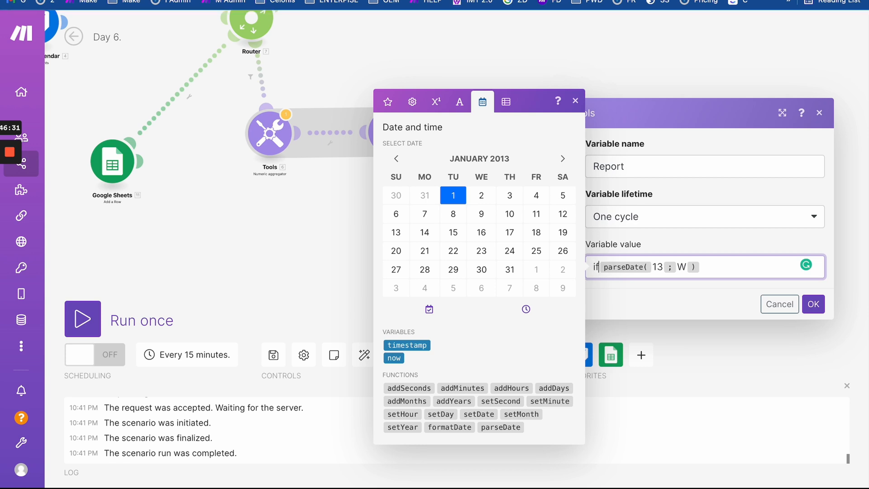
type("(")
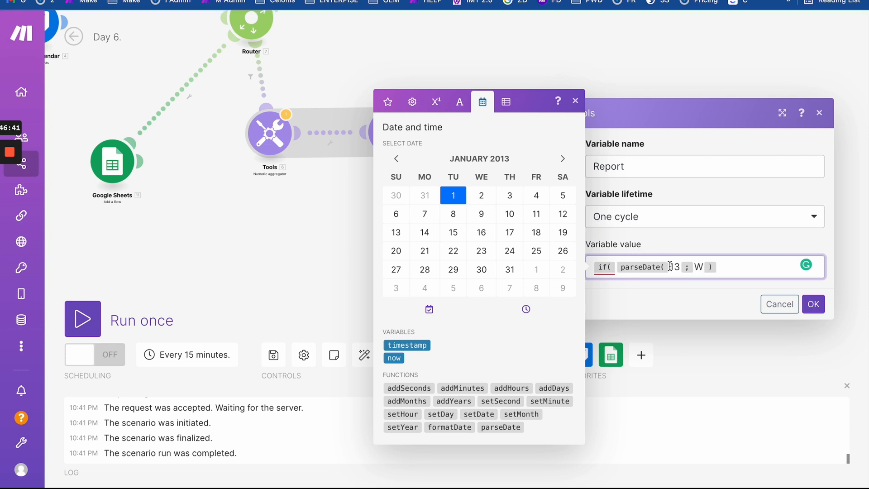
mouse_move(605, 269)
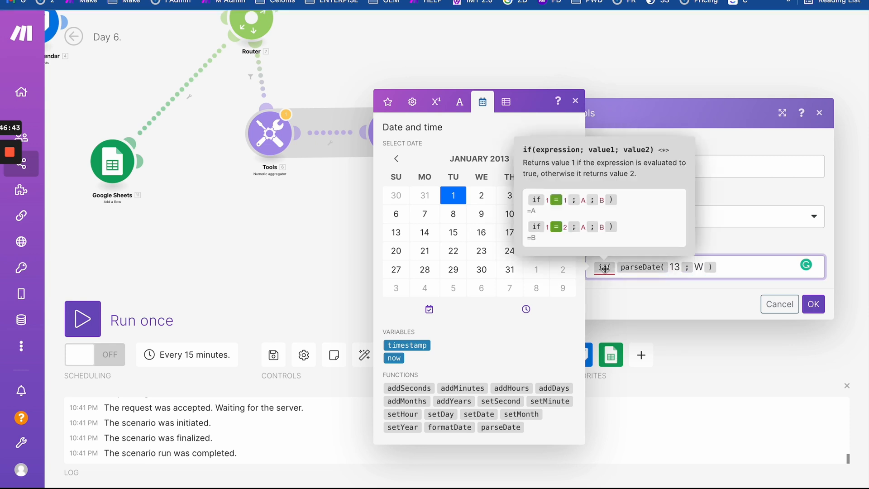
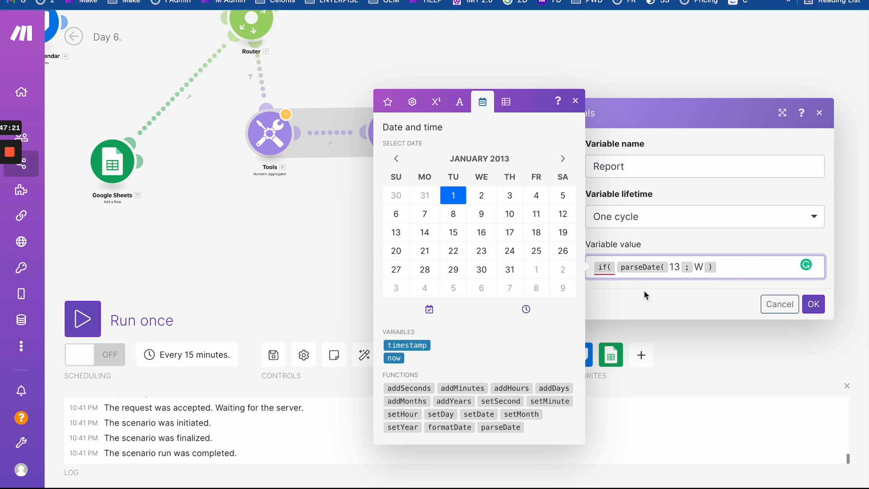
- Delete the if( pill so the Report value reads parseDate(13; W), and close the dialog
key("BackSpace")
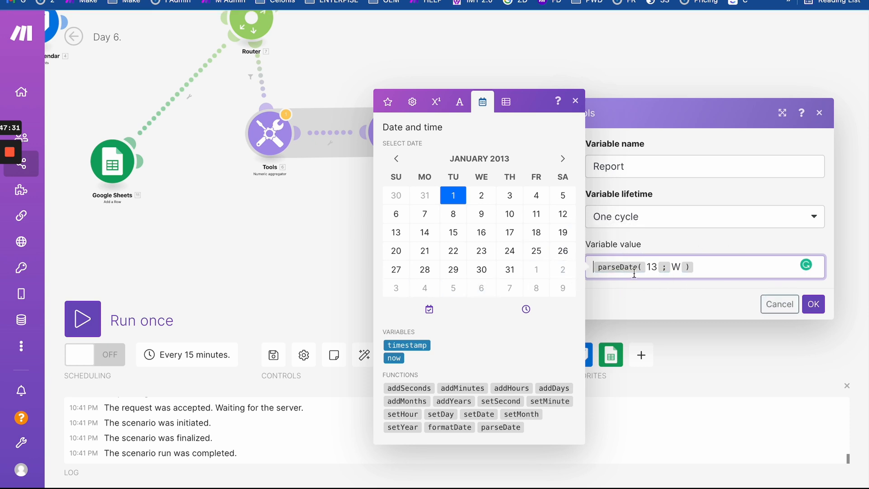
left_click(268, 238)
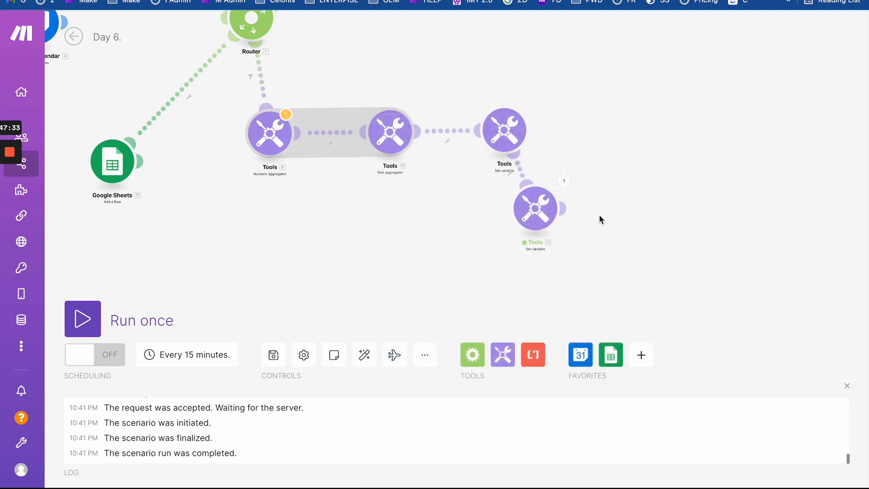
- Check the Report output date of March 28, 2022 12:00 AM, then reopen the Tools 12 settings
left_click(564, 181)
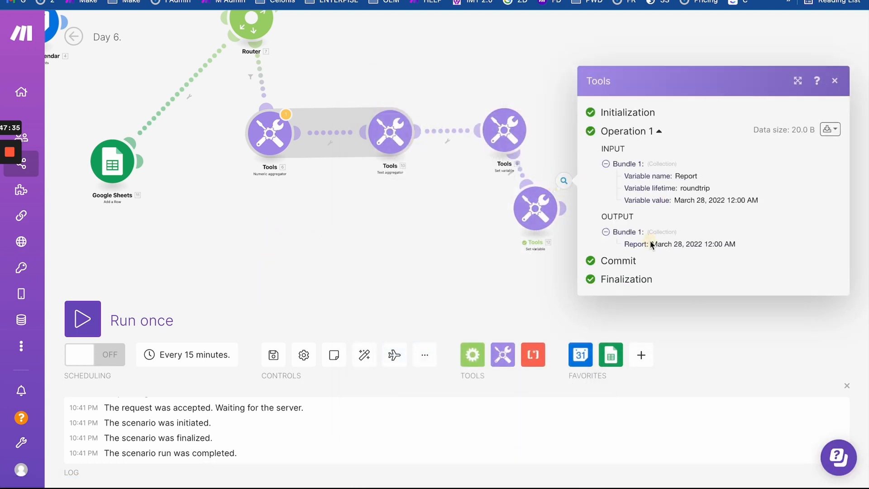
left_click_drag(650, 245, 746, 256)
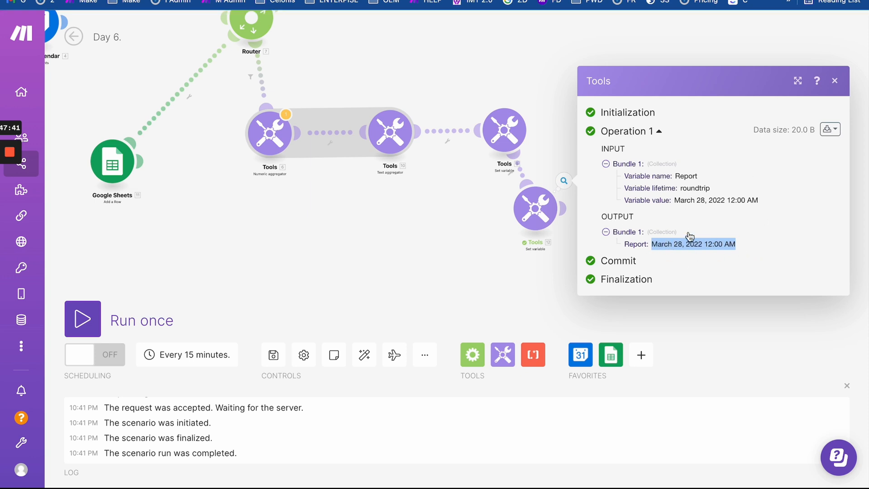
left_click_drag(651, 245, 743, 243)
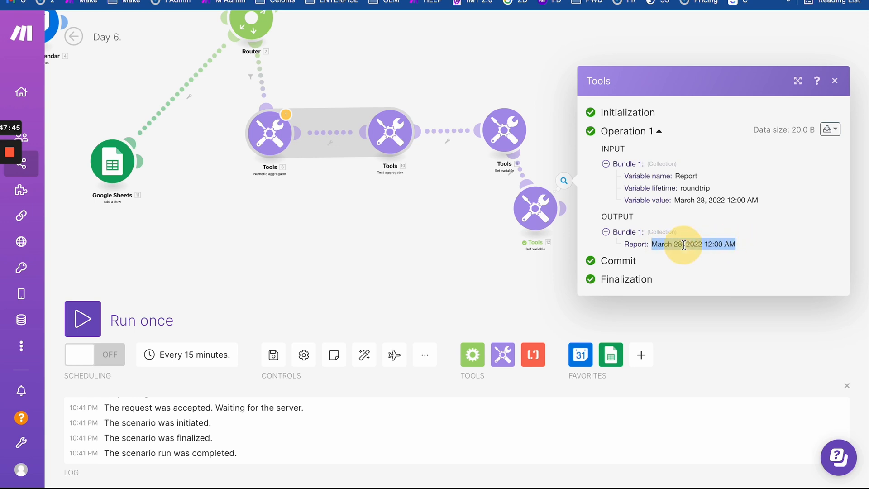
left_click(536, 208)
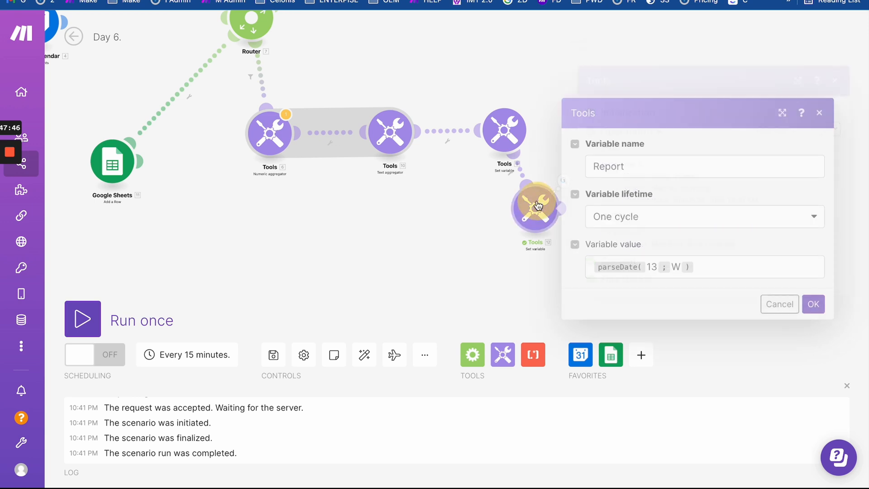
- Wrap the Report value in formatDate(parseDate(13; W); …) with a month format, and save
left_click(593, 261)
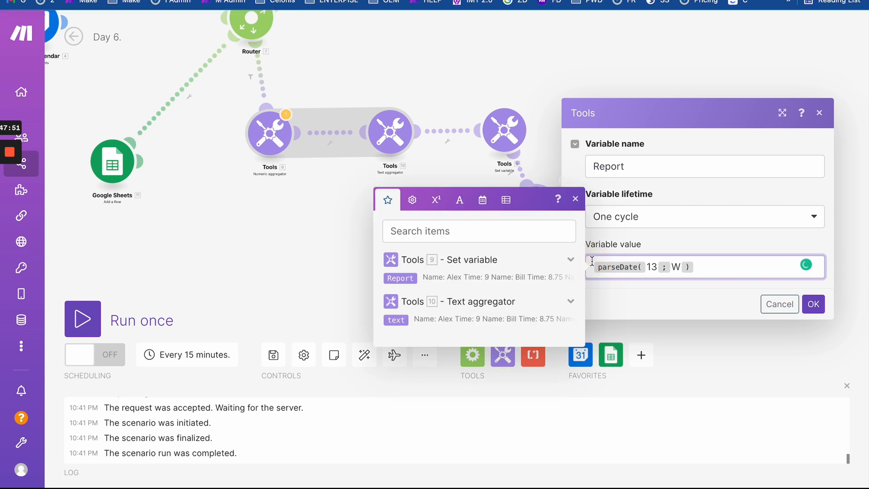
mouse_move(597, 270)
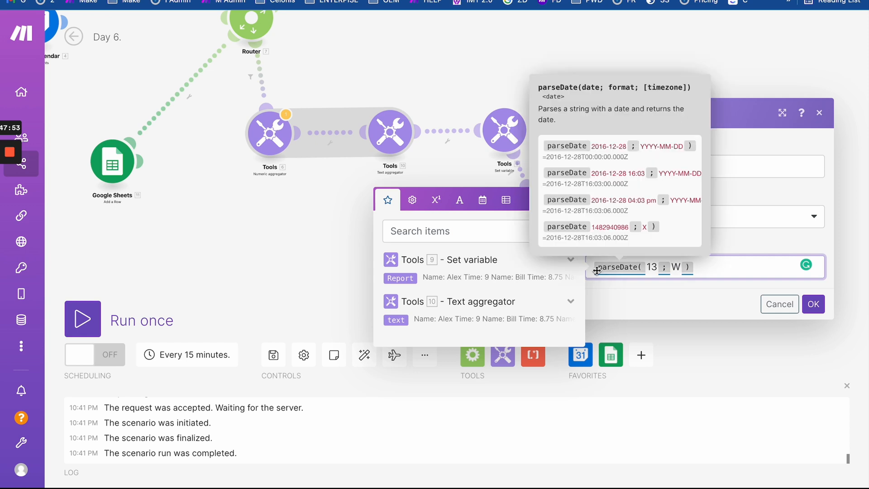
type("forma ")
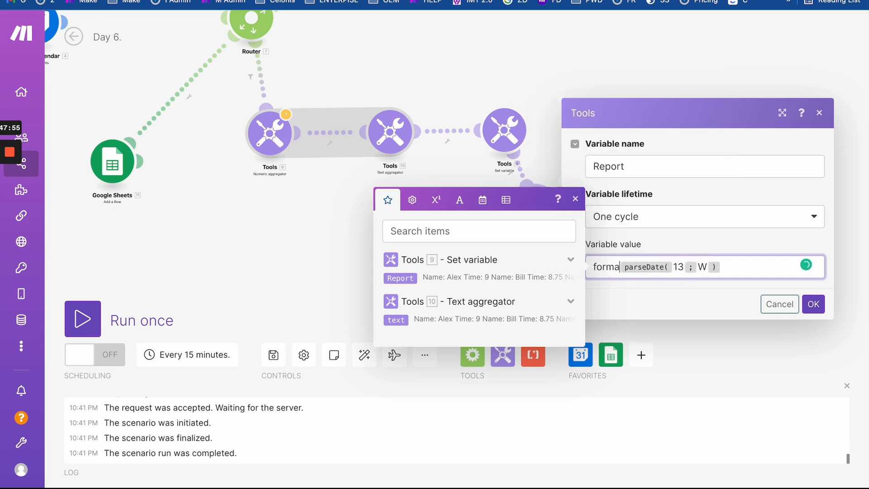
type("t")
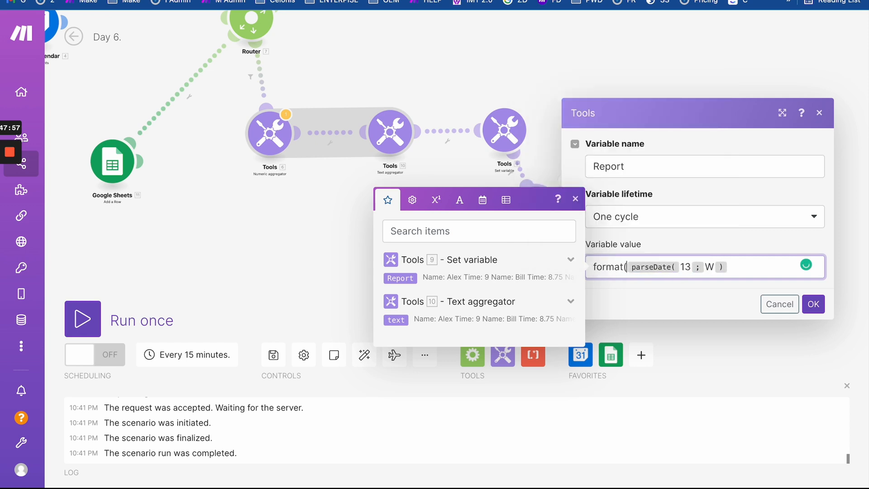
type("Date(")
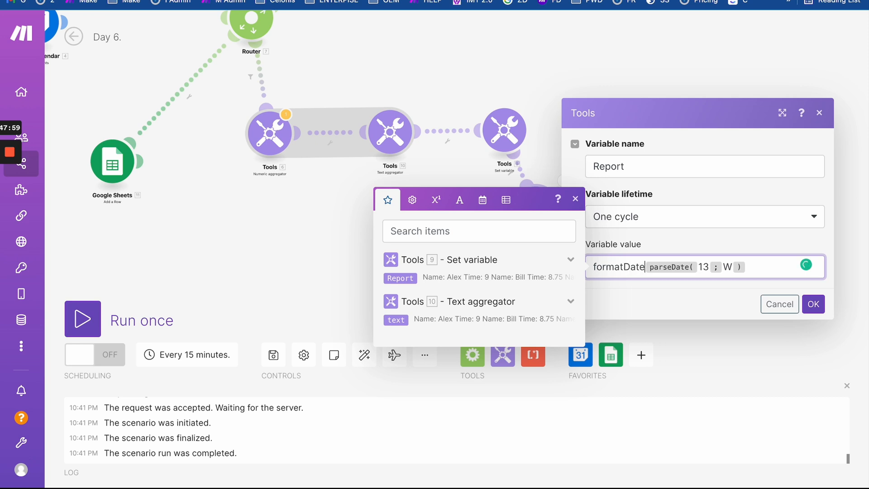
key("Right")
key("Right")
key("Right")
key("Right")
key("Right")
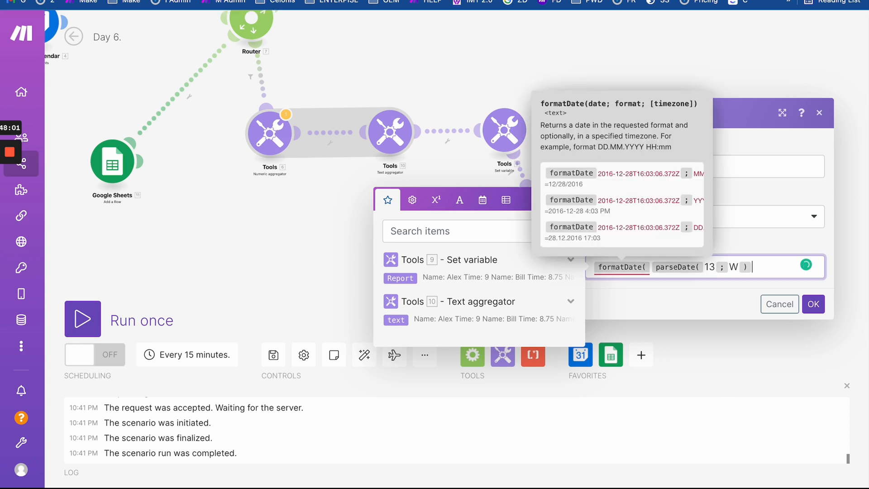
type(";MM))")
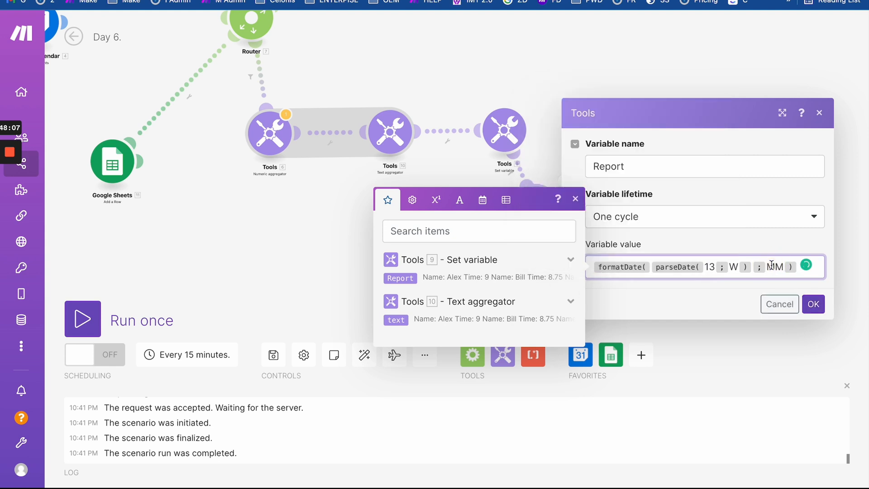
type("MM")
left_click(813, 303)
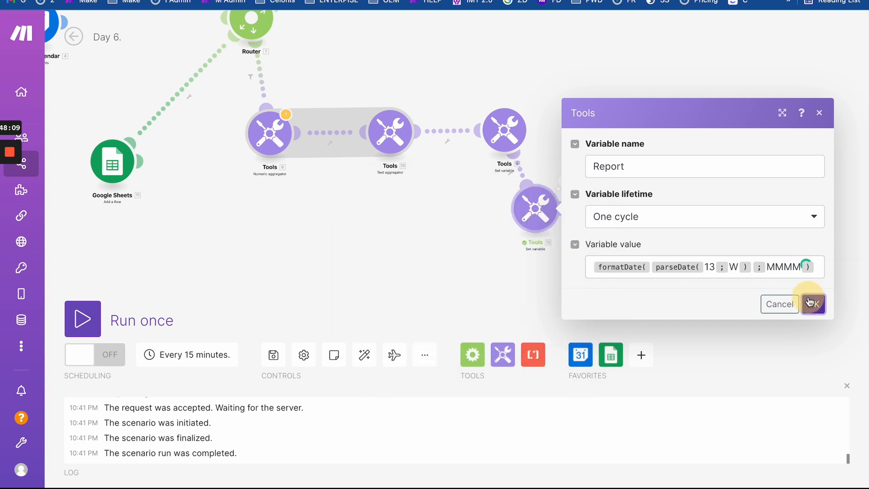
- Trim the date format to MM, save, and run only the Set variable module
right_click(545, 213)
right_click(548, 217)
left_click(497, 208)
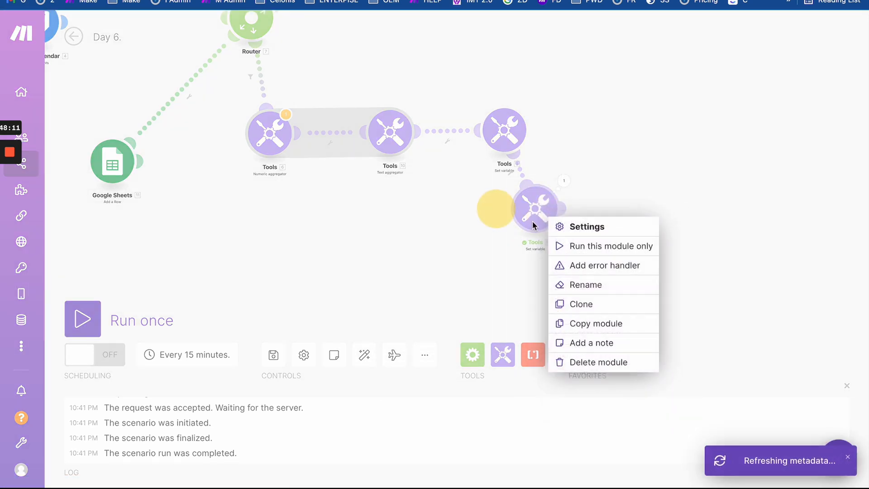
left_click(520, 214)
left_click(537, 220)
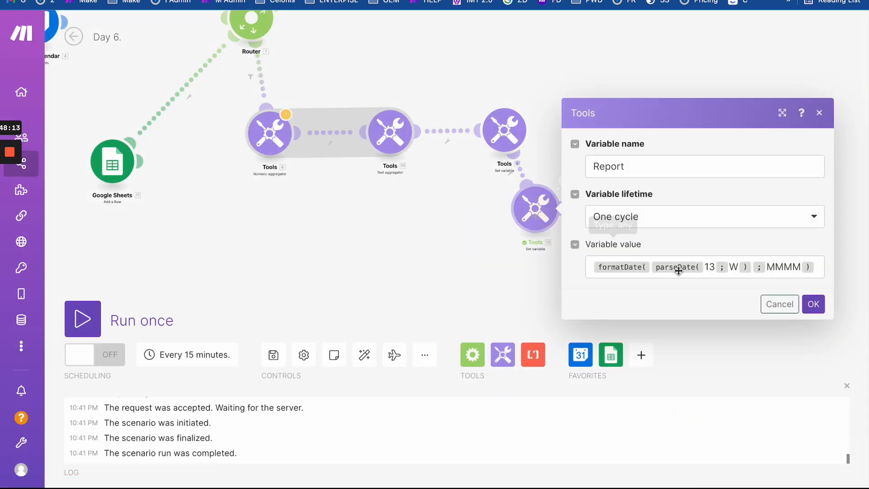
left_click(782, 267)
key("BackSpace")
key("BackSpace")
left_click(813, 303)
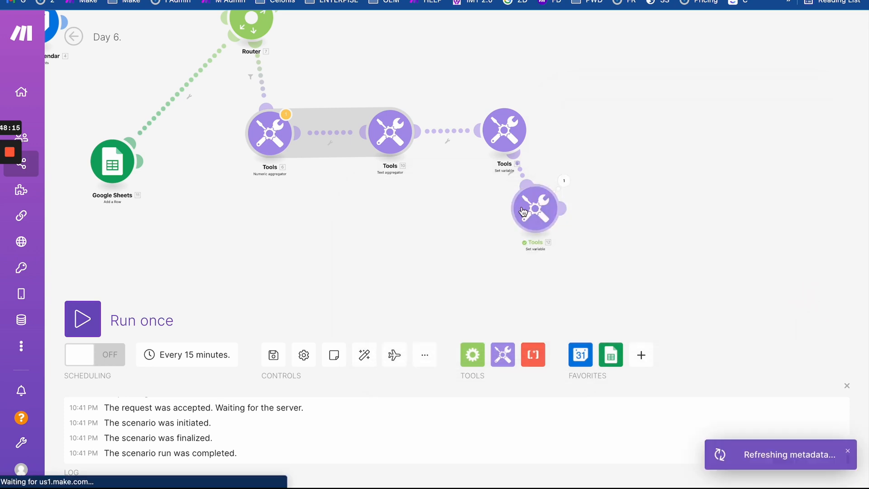
right_click(531, 211)
left_click(560, 239)
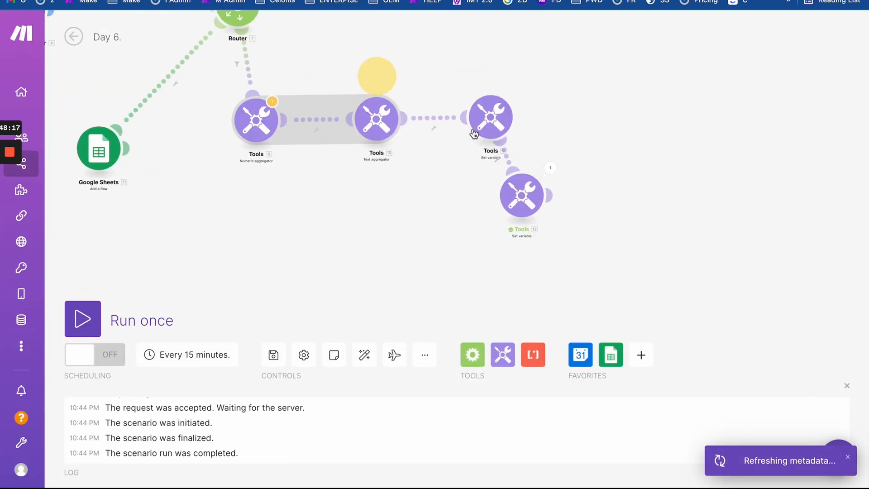
- Extend the format to MMMM, save, and run only this module again
left_click(522, 197)
left_click(790, 254)
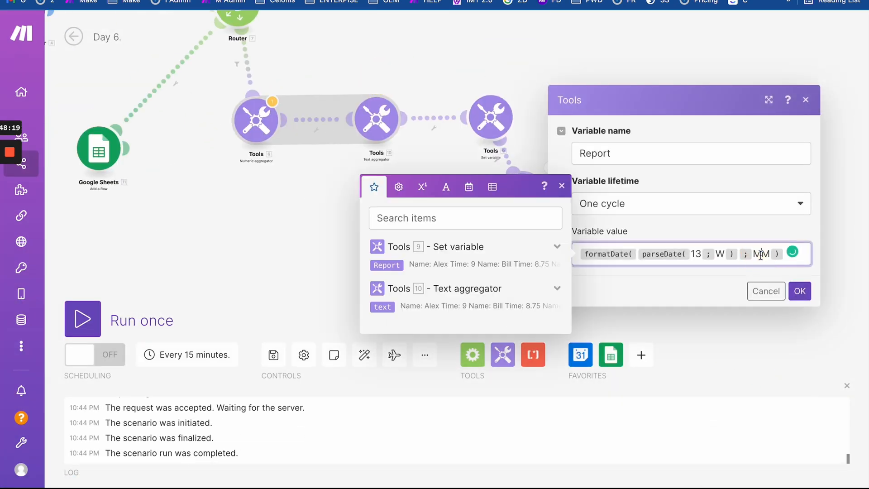
type("MM")
left_click(800, 291)
right_click(521, 196)
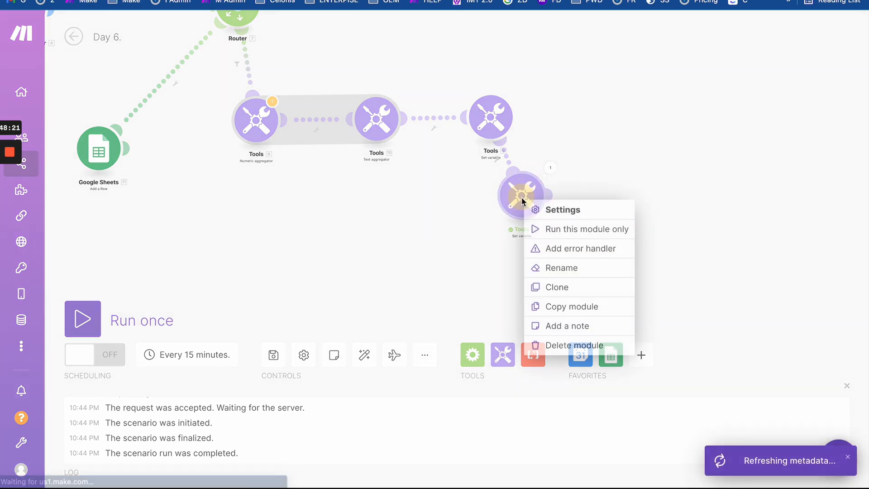
left_click(546, 229)
- Confirm the module's run output is now the month name March
left_click_drag(588, 245, 341, 74)
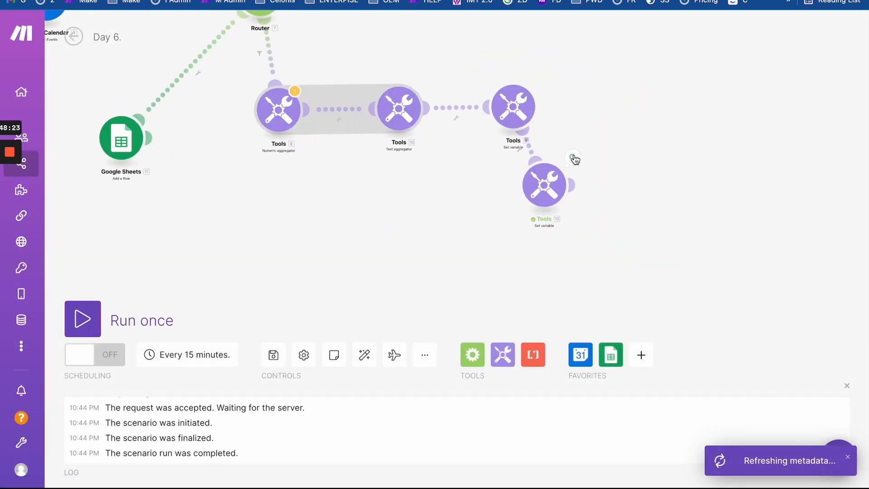
left_click(574, 157)
left_click(545, 189)
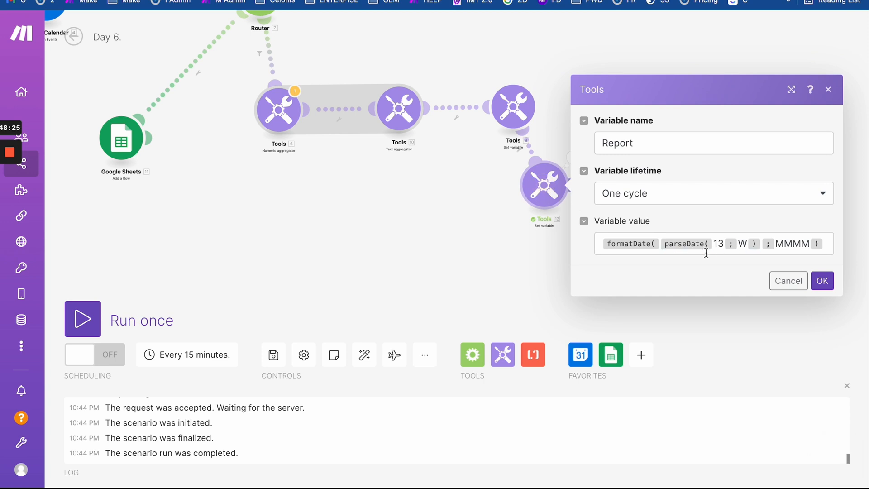
left_click(495, 261)
left_click(573, 156)
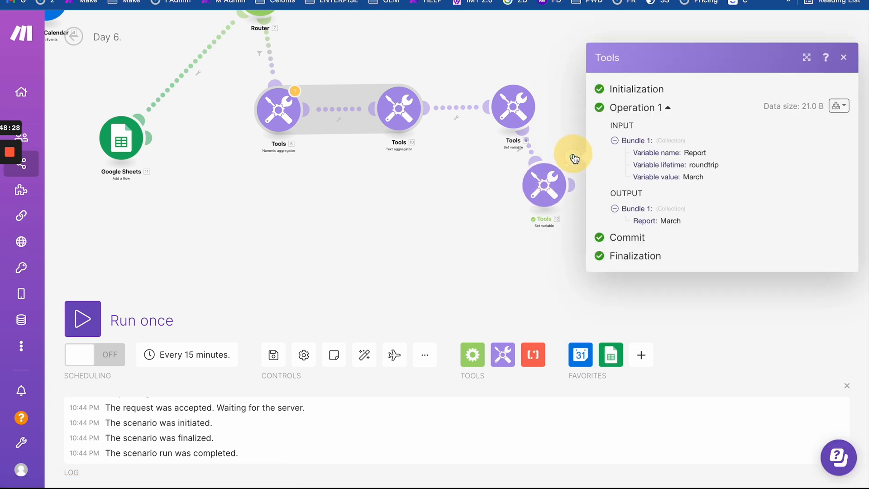
double_click(668, 221)
left_click(571, 249)
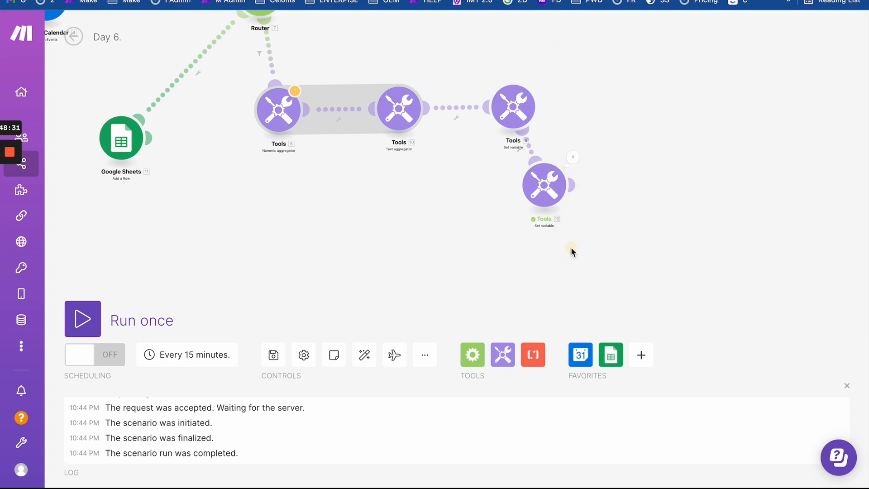
- Insert setDate from the date and time functions around parseDate(13; W)
left_click(545, 186)
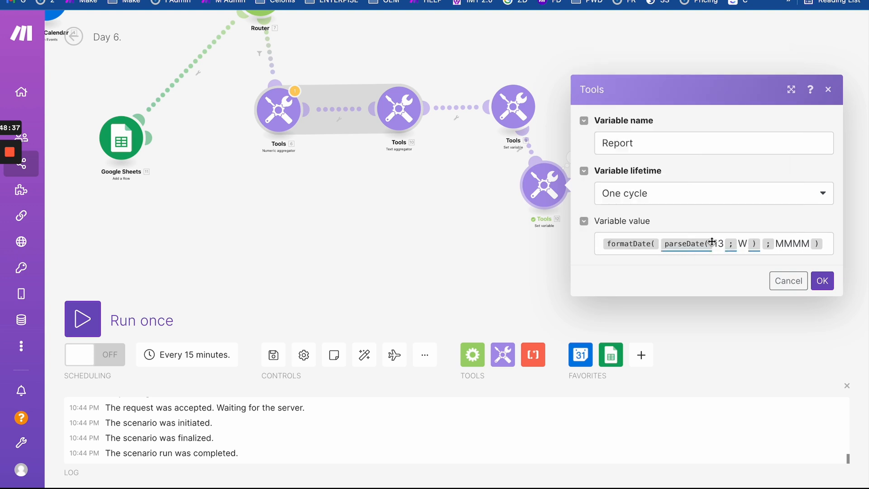
left_click(659, 245)
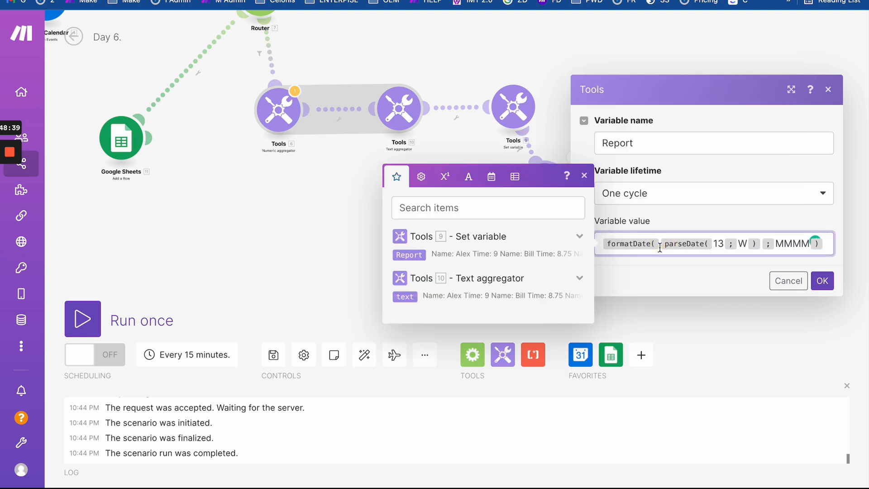
left_click(467, 175)
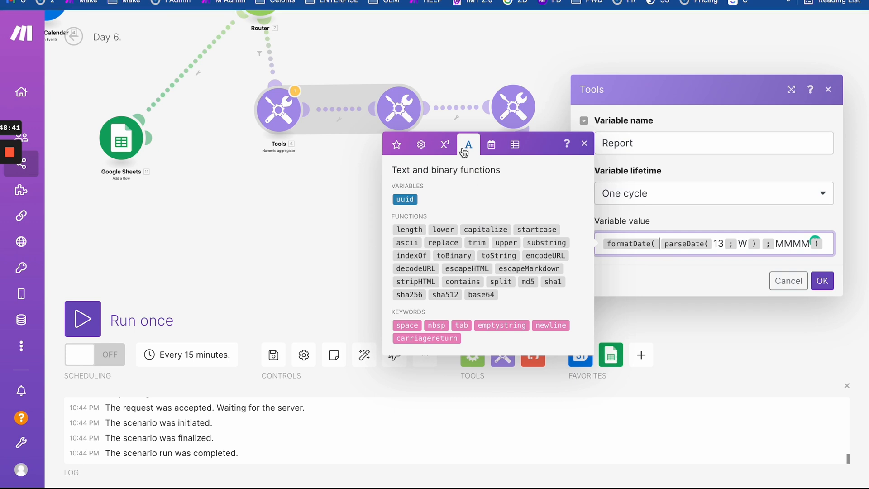
left_click(445, 175)
left_click(491, 171)
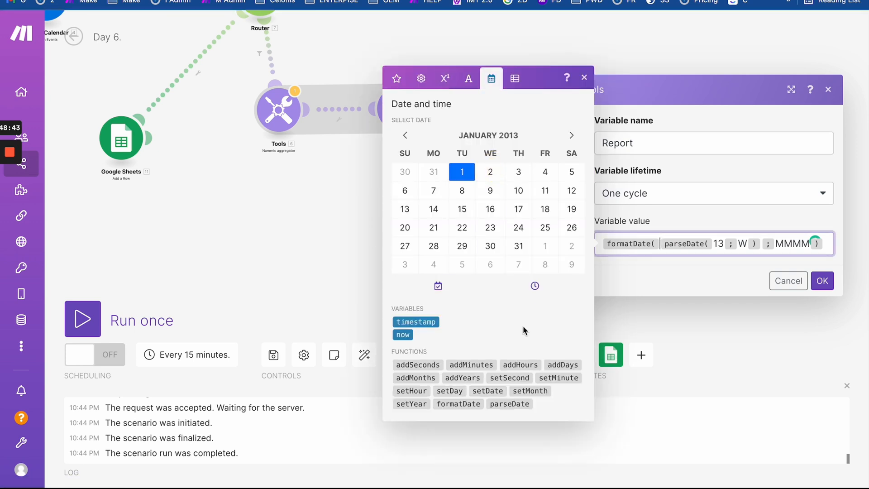
mouse_move(489, 394)
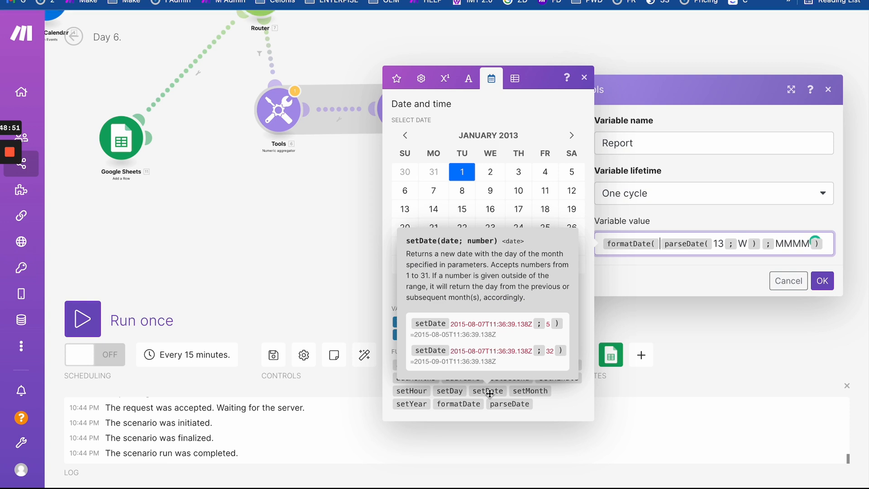
left_click(490, 394)
key("Delete")
key("Delete")
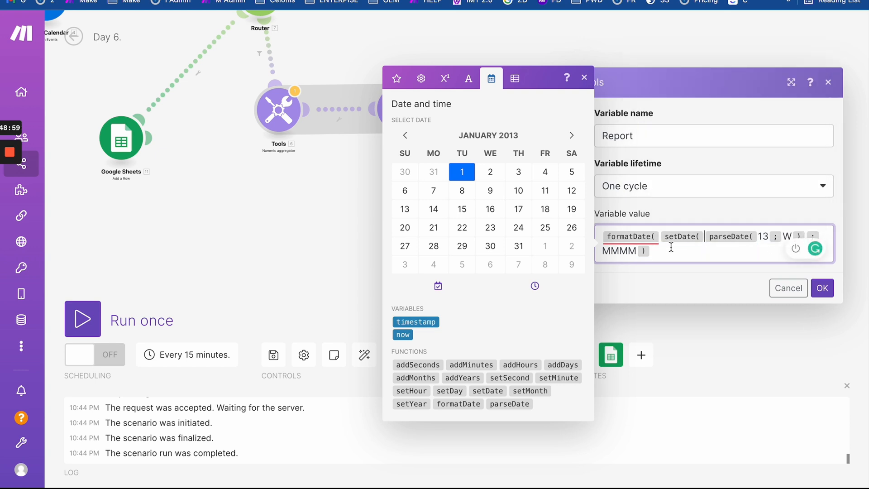
- Complete formatDate(setDate(parseDate(13; W); 1); MMMM), save, run only this module, and view its output
left_click(807, 238)
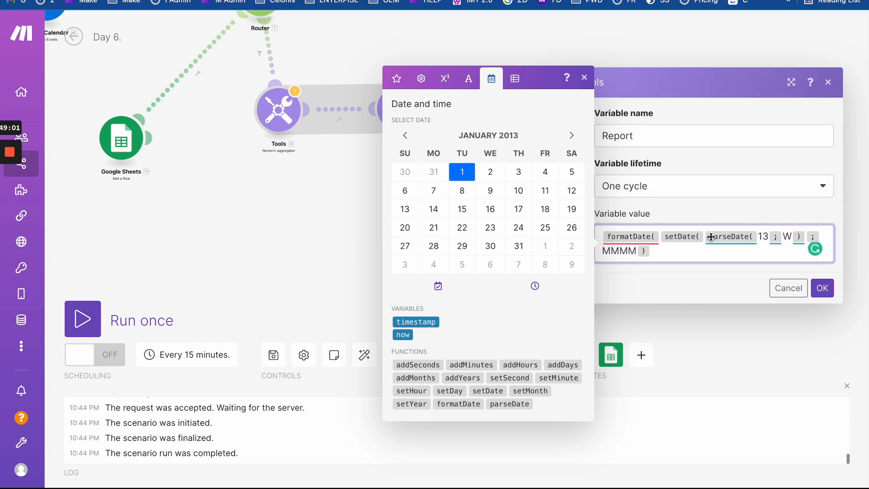
type("; W ")
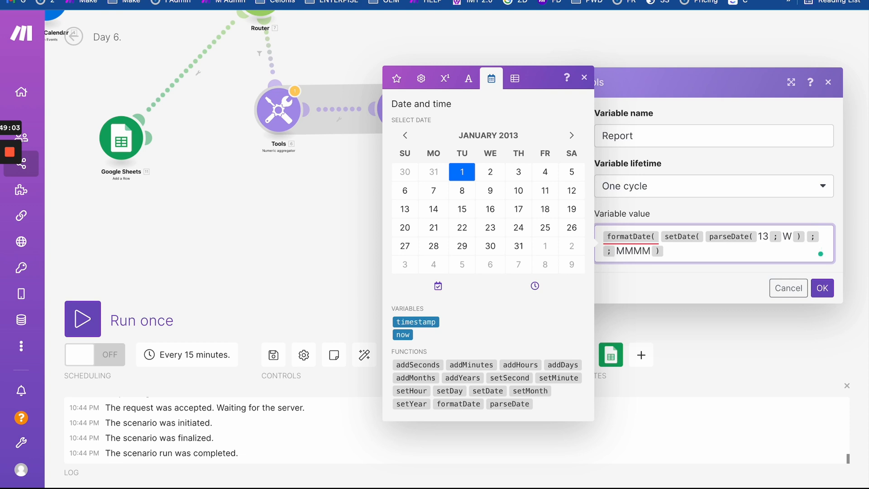
type(")")
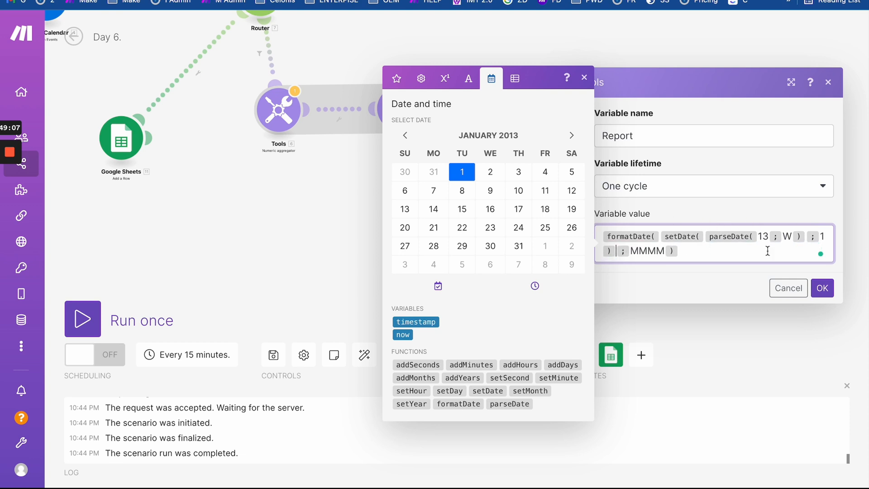
left_click(822, 288)
right_click(547, 170)
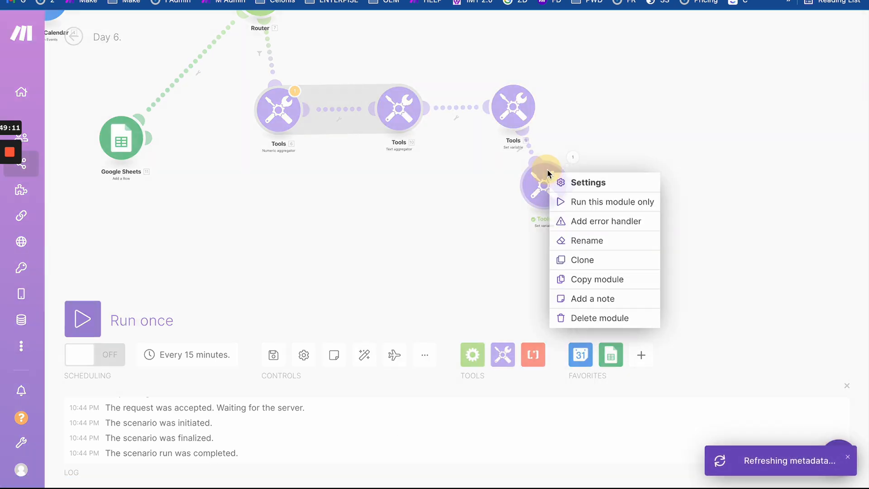
left_click(569, 202)
left_click_drag(672, 173, 373, 64)
left_click(531, 221)
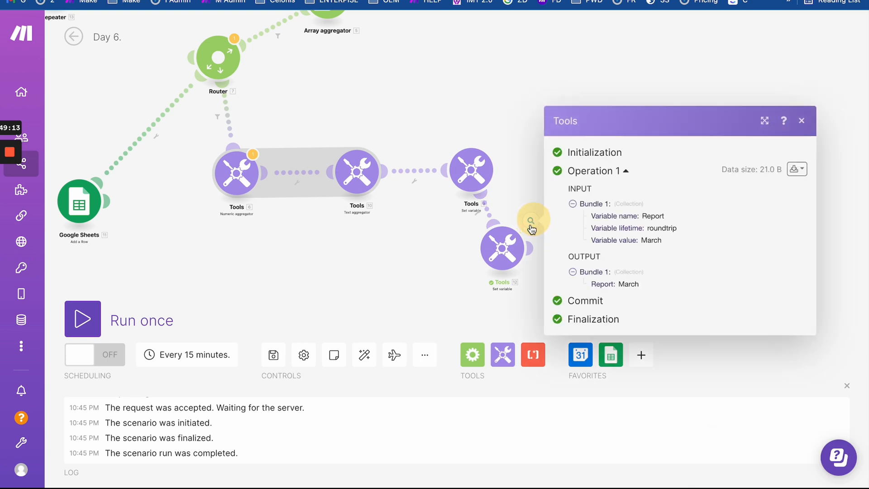
- Remove formatDate and the MMMM argument, leaving setDate(parseDate(13; W); 1), and save
double_click(633, 285)
left_click(486, 242)
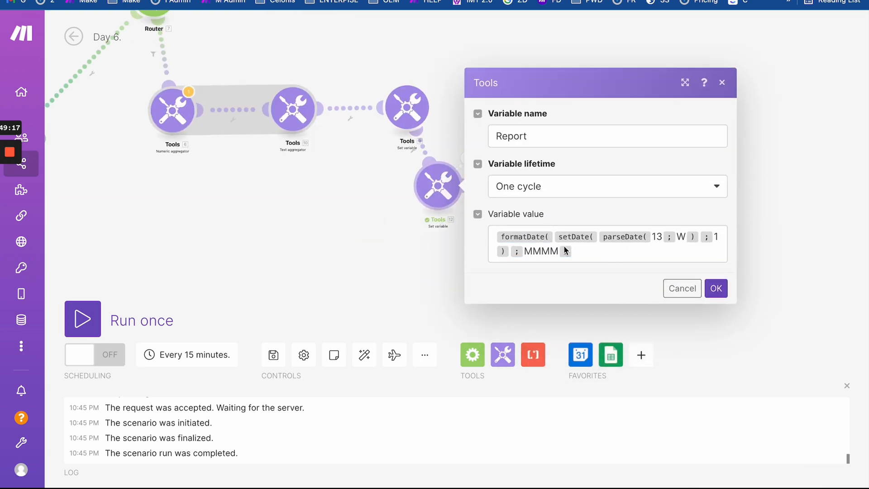
left_click_drag(574, 252, 428, 198)
key("ctrl+c")
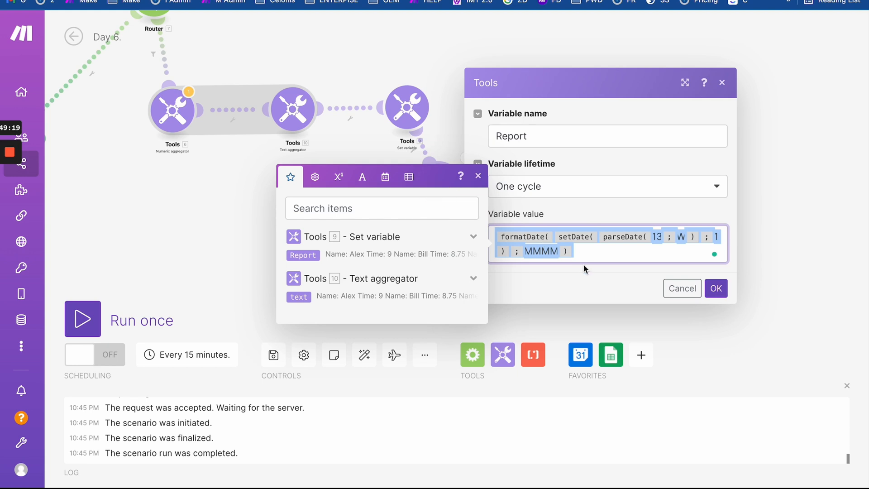
left_click(586, 253)
key("BackSpace")
key("BackSpace")
key("BackSpace")
key("BackSpace")
key("BackSpace")
key("BackSpace")
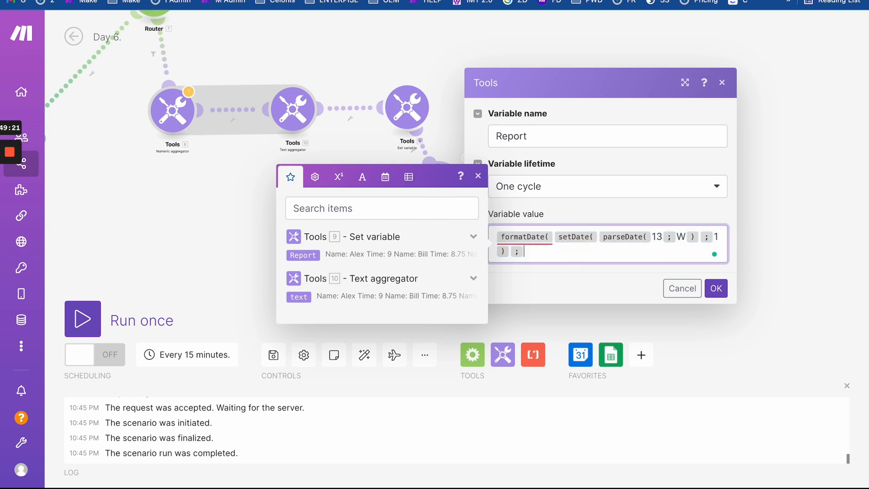
key("Delete")
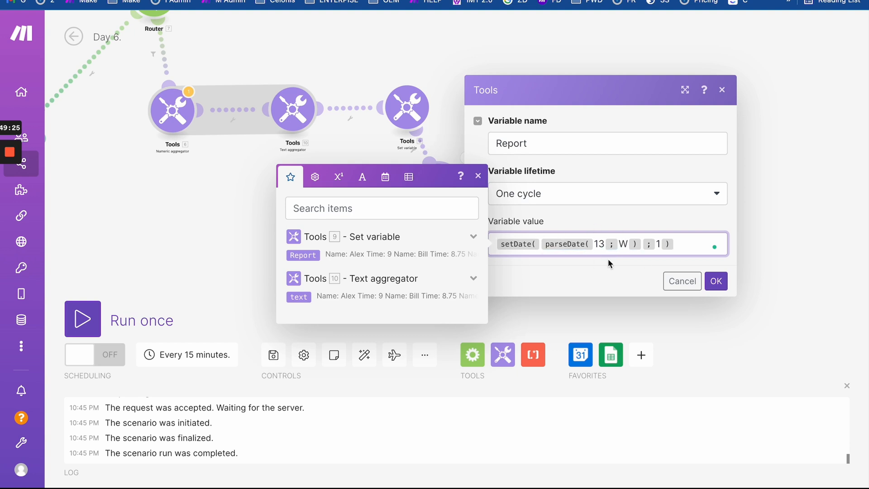
left_click_drag(593, 245, 610, 249)
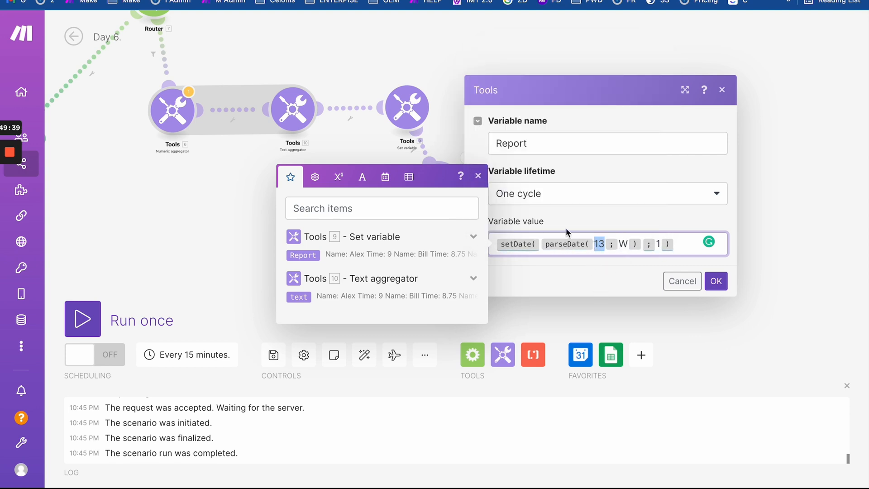
mouse_move(520, 244)
left_click(716, 279)
- Run only the Report module and confirm it outputs March 1, 2022 12:00 AM
left_click(466, 157)
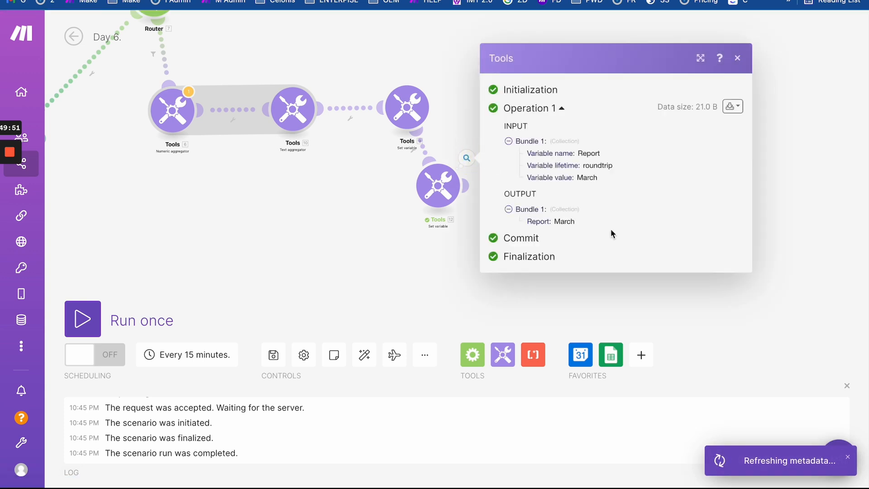
left_click(438, 186)
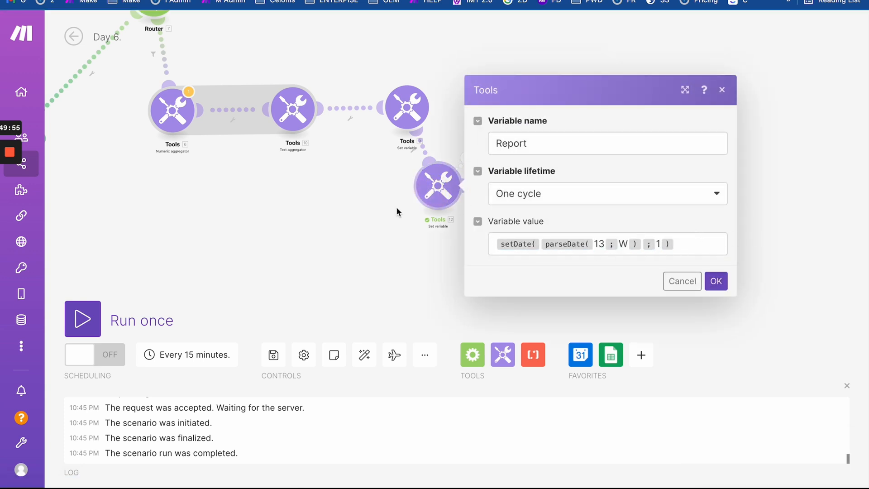
left_click(373, 213)
right_click(421, 189)
left_click(459, 217)
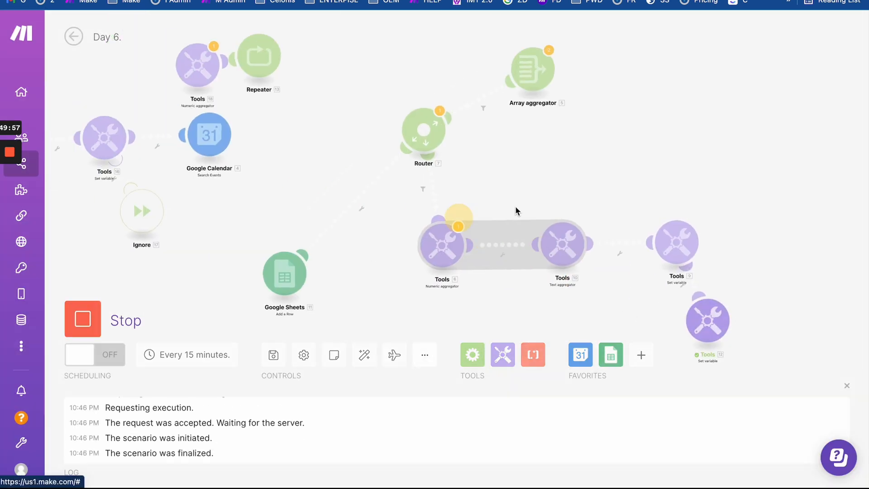
left_click(556, 231)
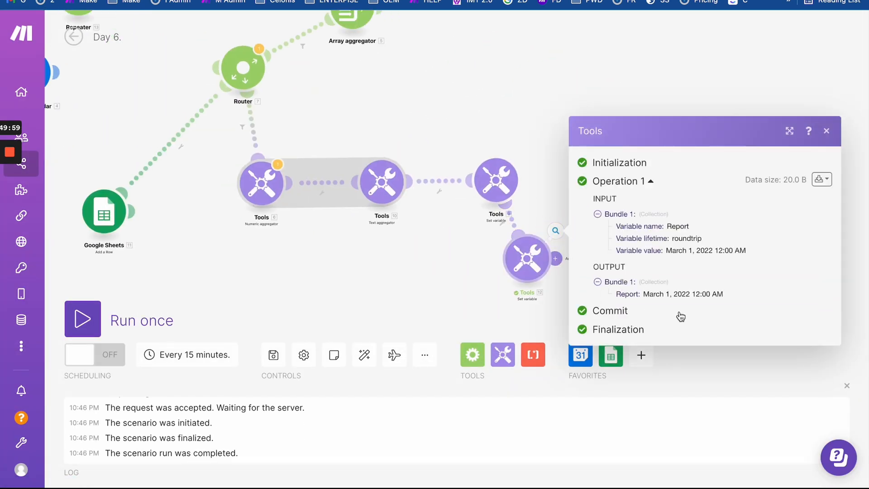
left_click(526, 258)
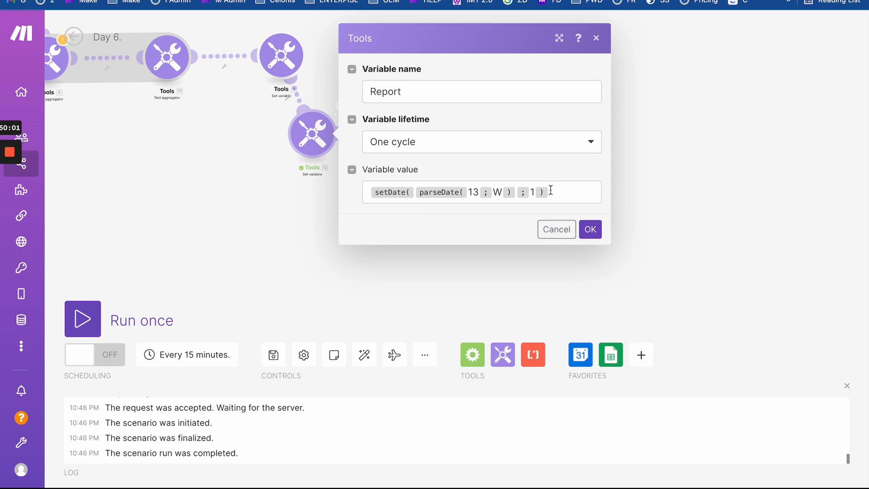
- Replace the value with formatDate(setDate(parseDate(13; W); 1); MMMM), an = operator, and a second copy
left_click_drag(558, 194, 385, 81)
key("BackSpace")
type("formatDate(setDate(parseDate(13;W);1);MMMM)")
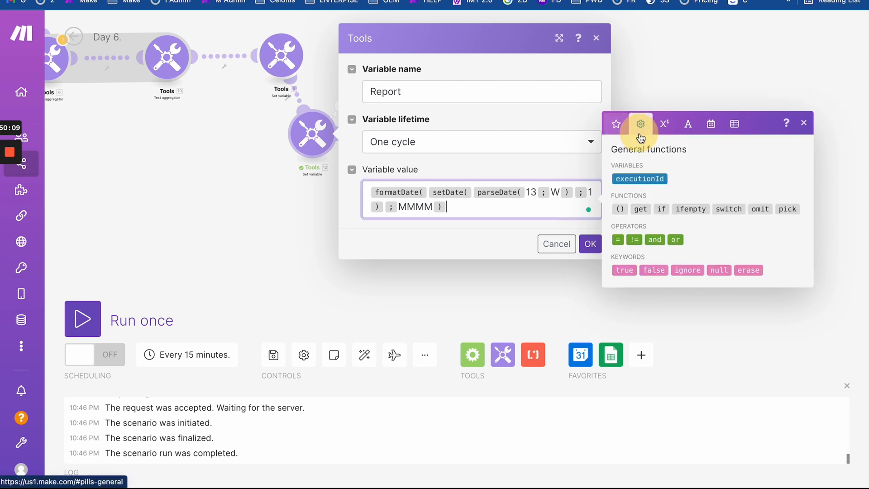
left_click(617, 240)
key("ctrl+v")
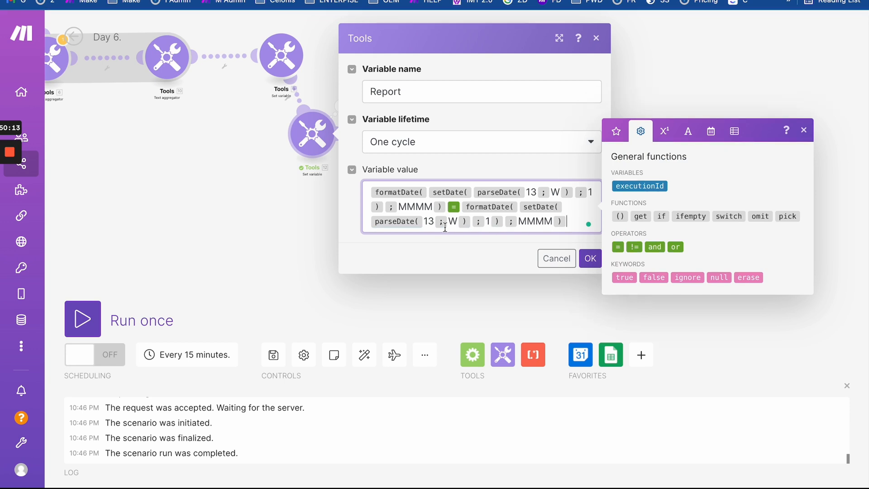
- Navigate through the second formula copy and select the duplicated comparison part
left_click(516, 213)
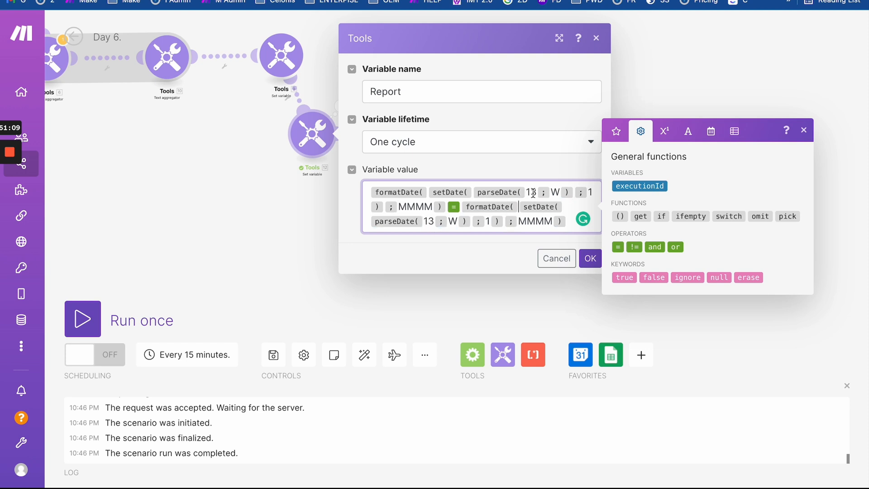
left_click(564, 207)
left_click(520, 206)
left_click(571, 208)
left_click_drag(568, 223, 567, 205)
- Delete the duplicated comparison and change parseDate's week number from 13 to 14
key("BackSpace")
key("BackSpace")
key("BackSpace")
key("BackSpace")
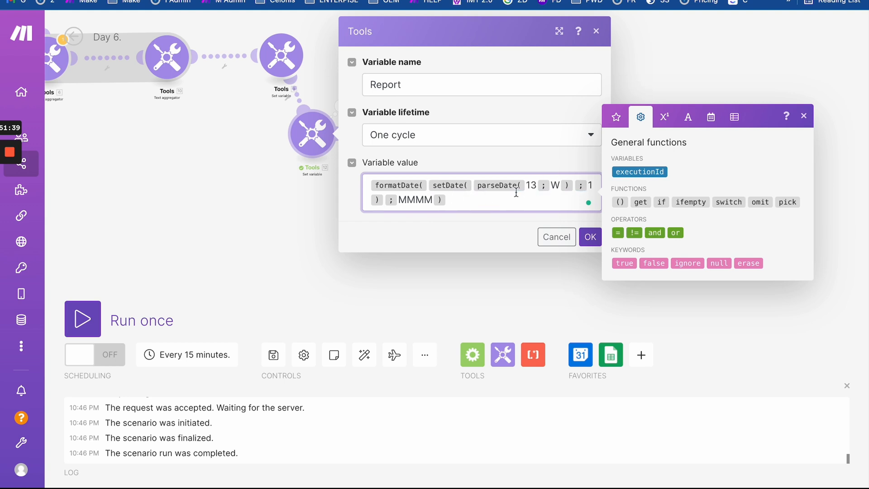
left_click(472, 186)
double_click(533, 185)
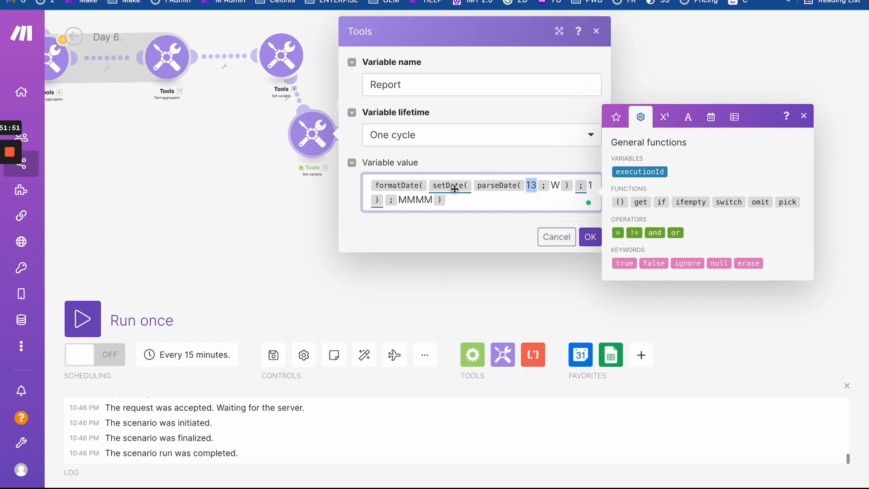
mouse_move(454, 190)
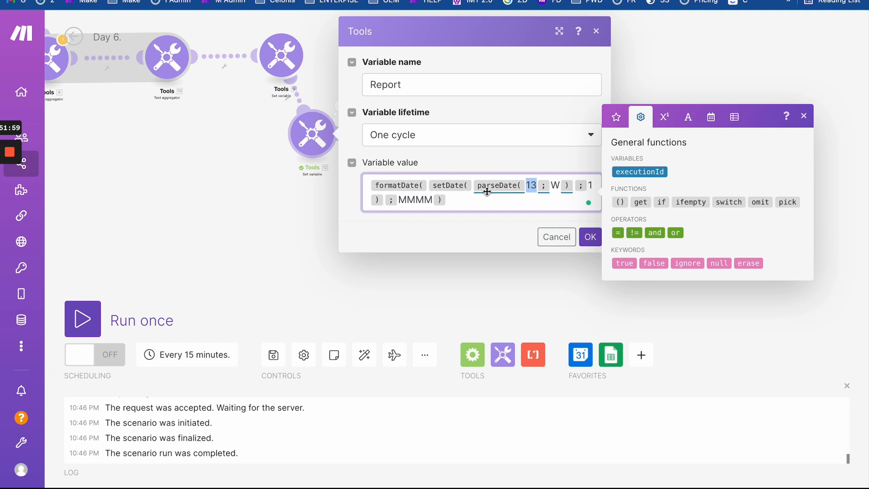
type("1")
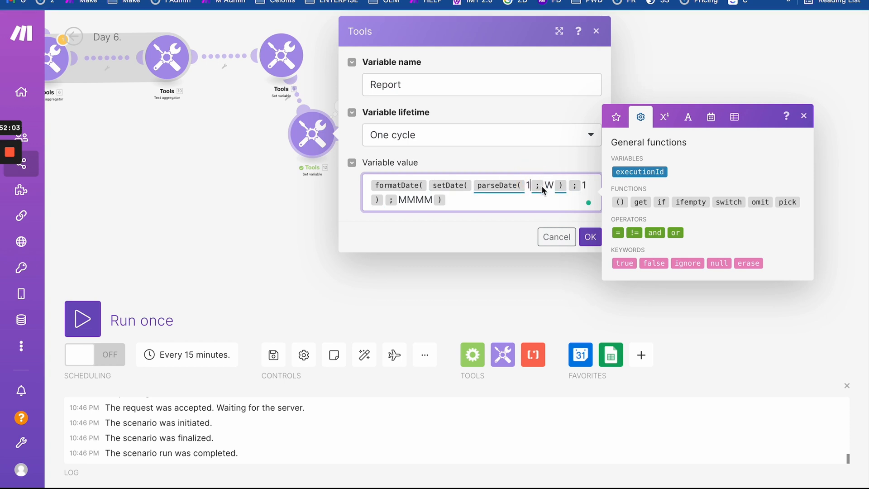
type("4")
- Save the week-14 formula, run only the Report module, and see it output April
left_click(590, 237)
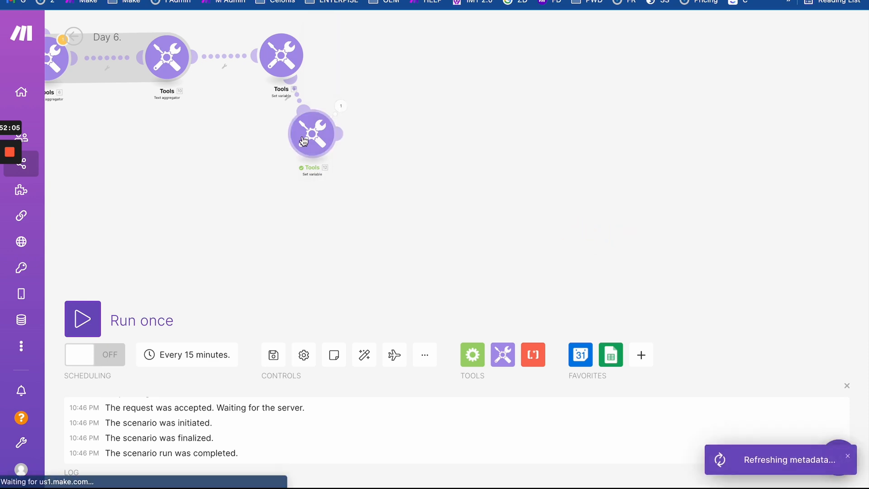
right_click(303, 141)
left_click(362, 168)
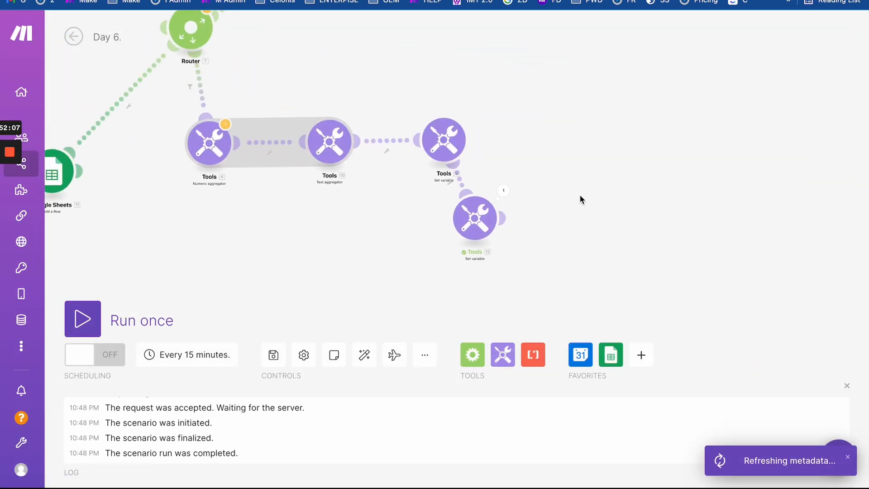
left_click(503, 190)
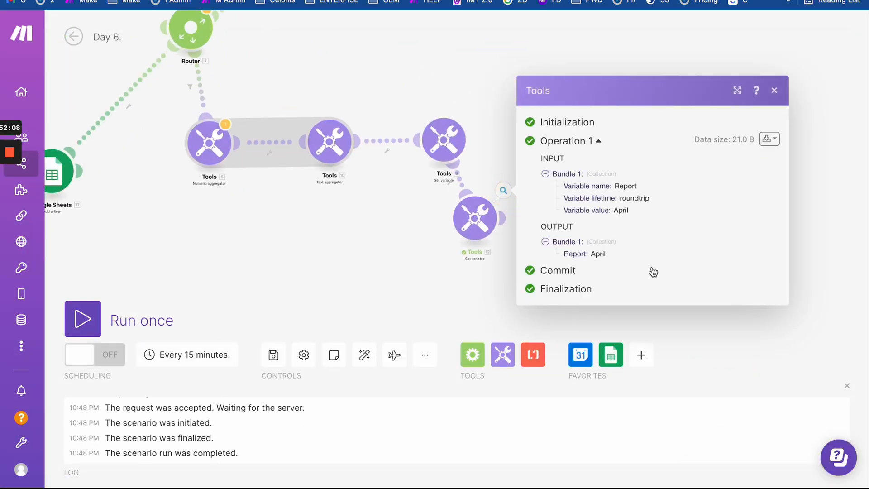
- Strip formatDate and MMMM to setDate(parseDate(14; W); 1), rerun, and confirm April 1, 2022 12:00 AM
left_click(495, 226)
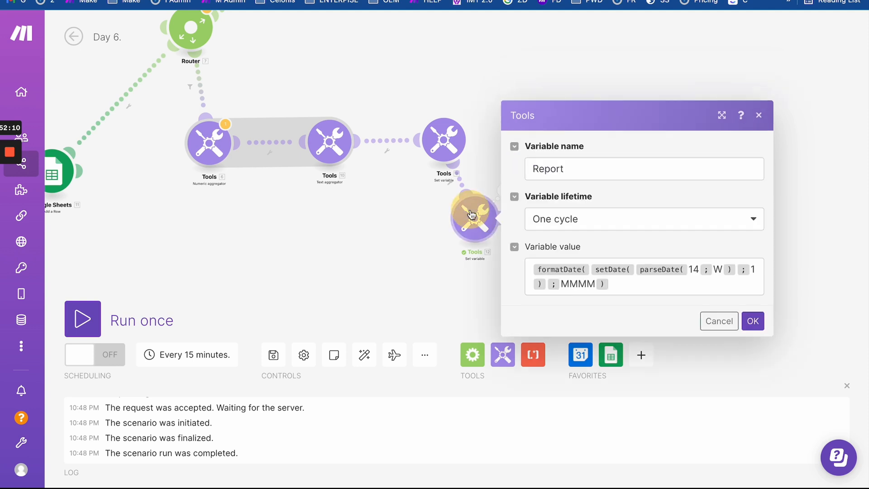
left_click(594, 273)
key("BackSpace")
left_click(591, 289)
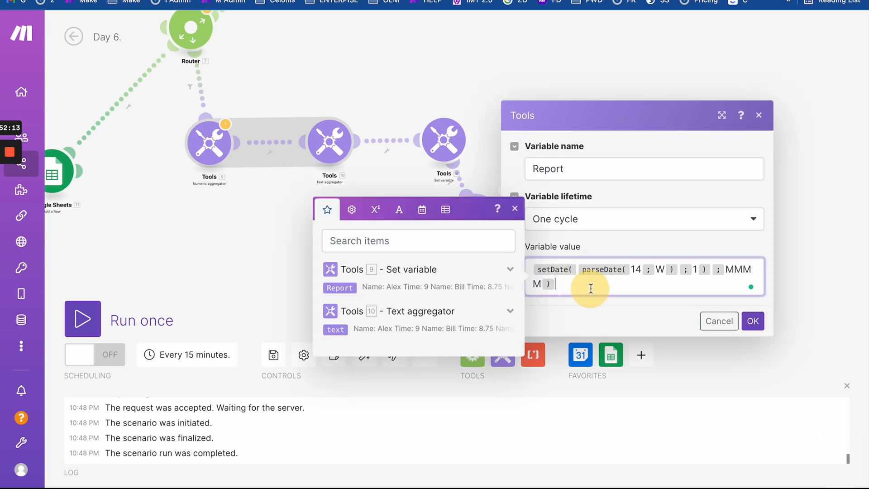
left_click_drag(713, 270, 734, 282)
key("BackSpace")
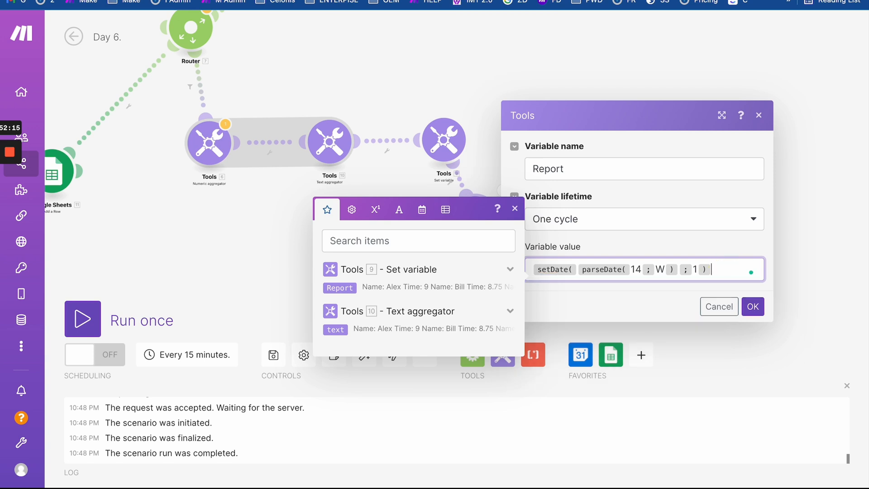
left_click(753, 306)
right_click(474, 218)
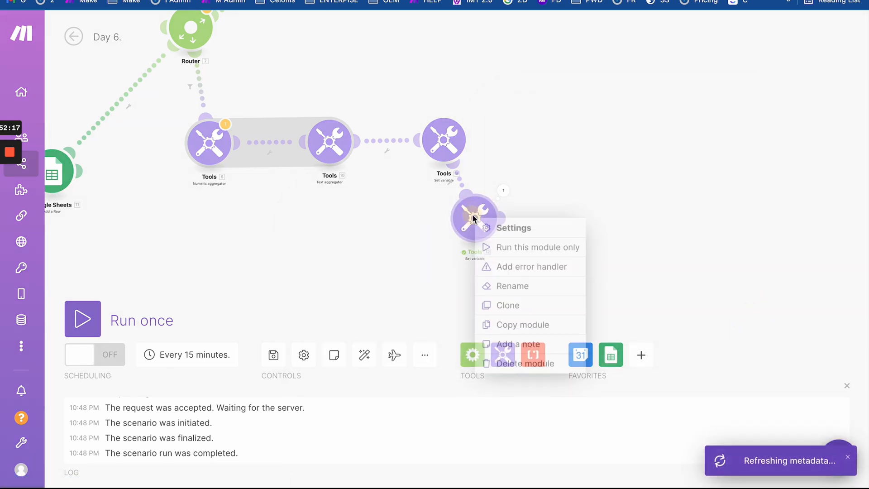
left_click(496, 247)
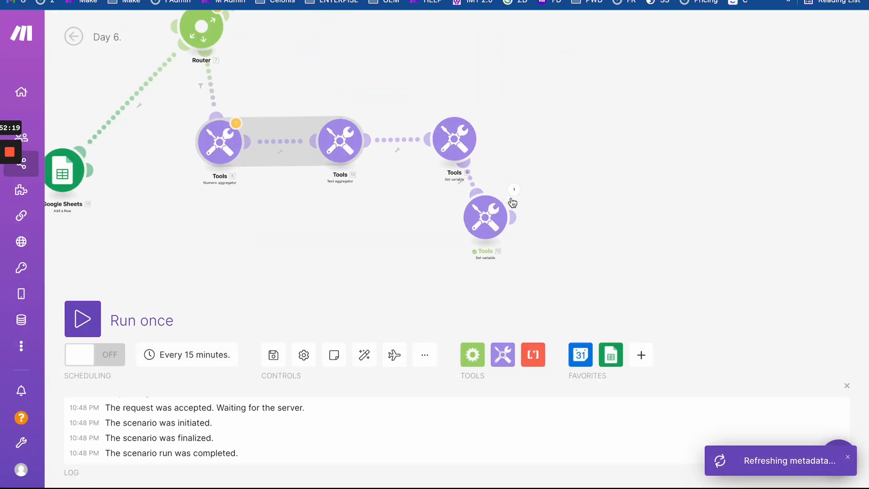
left_click(514, 190)
left_click_drag(617, 252, 661, 255)
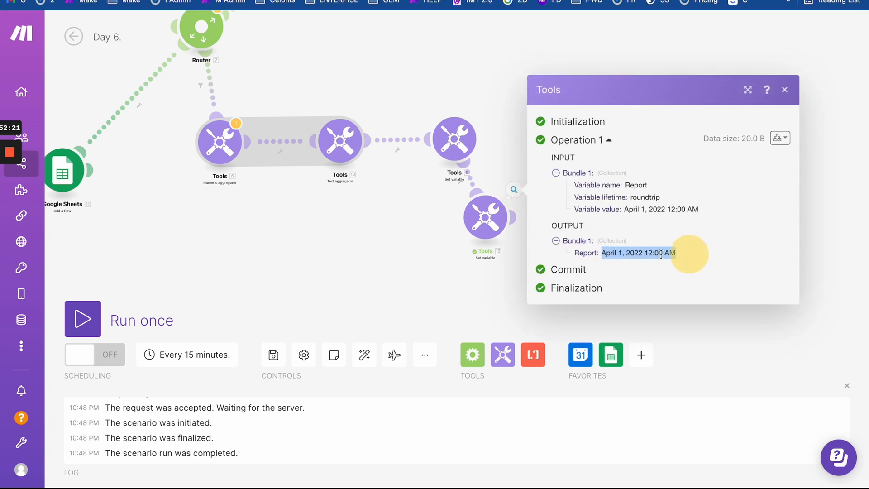
- Copy the setDate(parseDate(14; W); 1) formula and open the Google Calendar Search Events module
left_click(477, 224)
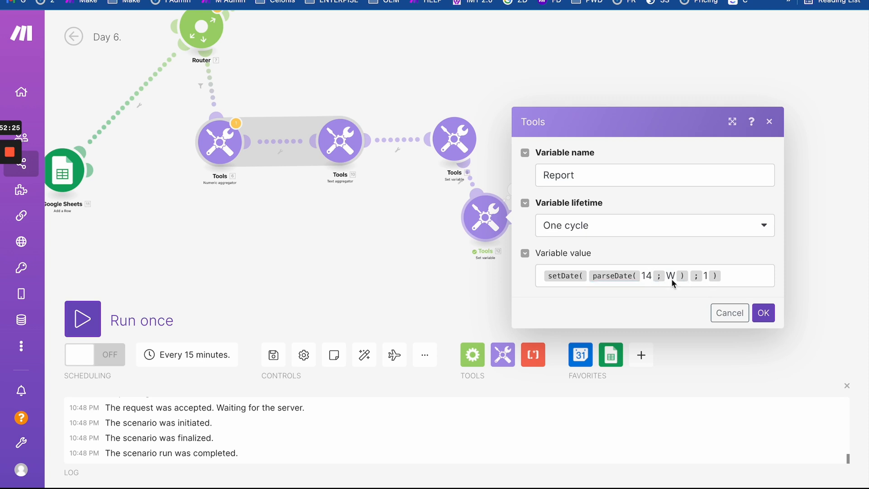
left_click(739, 281)
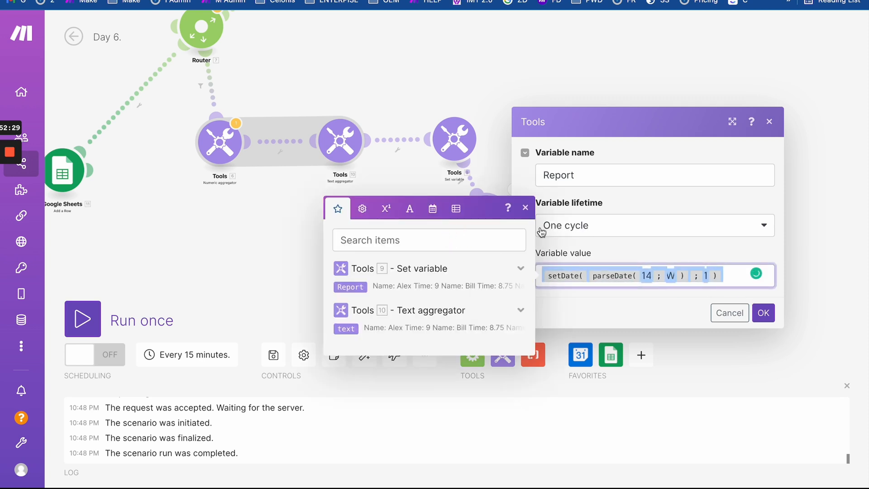
left_click(649, 294)
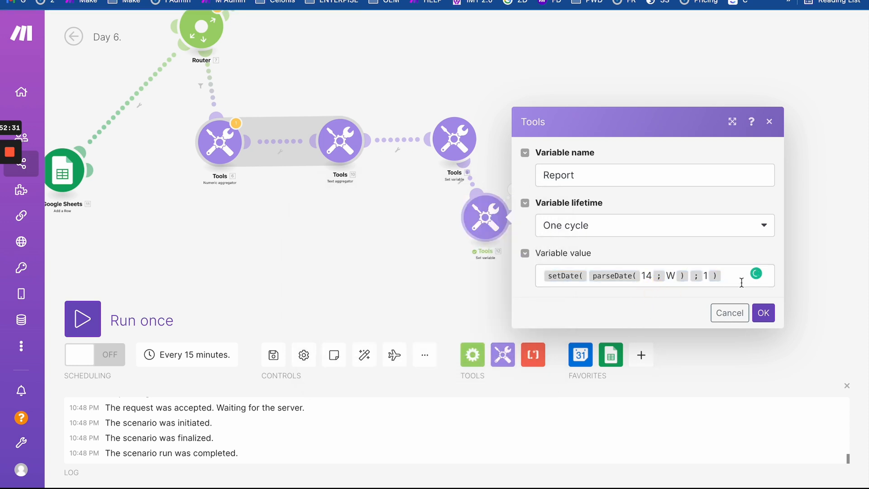
left_click_drag(737, 277, 516, 259)
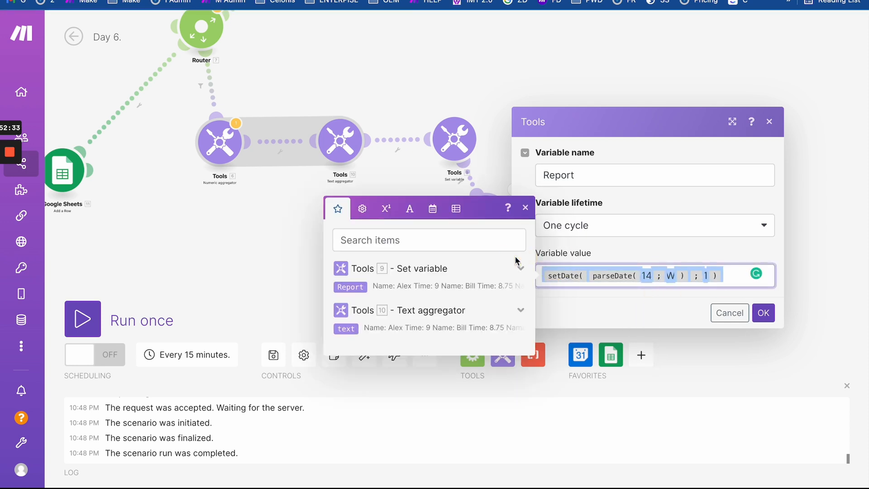
left_click_drag(417, 102, 839, 172)
left_click_drag(439, 150, 366, 259)
left_click(345, 214)
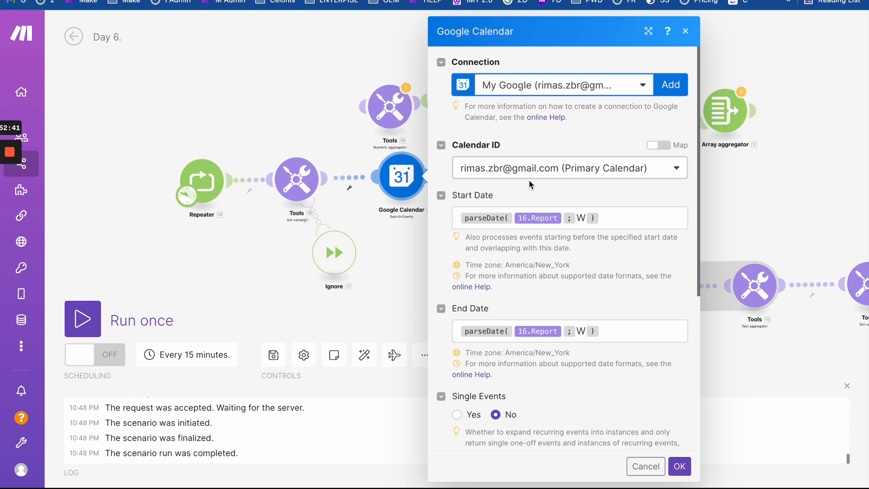
- Paste the setDate formula into Start Date and begin an if(14.i != 1; condition
left_click(608, 218)
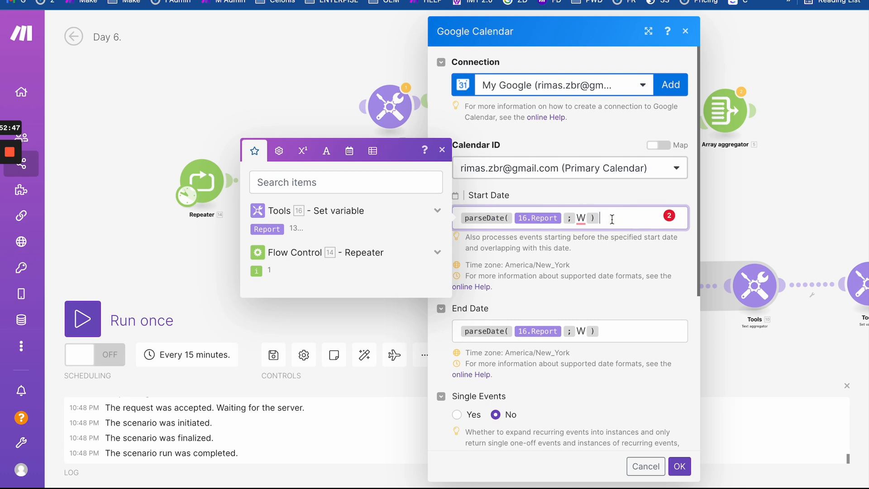
type("setDate( parseDate( 14 ; W ) ; 1 )")
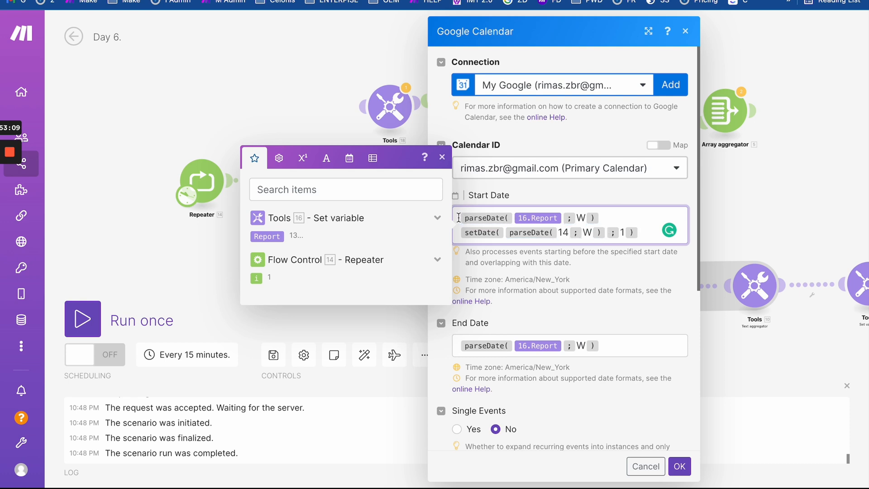
type("if(")
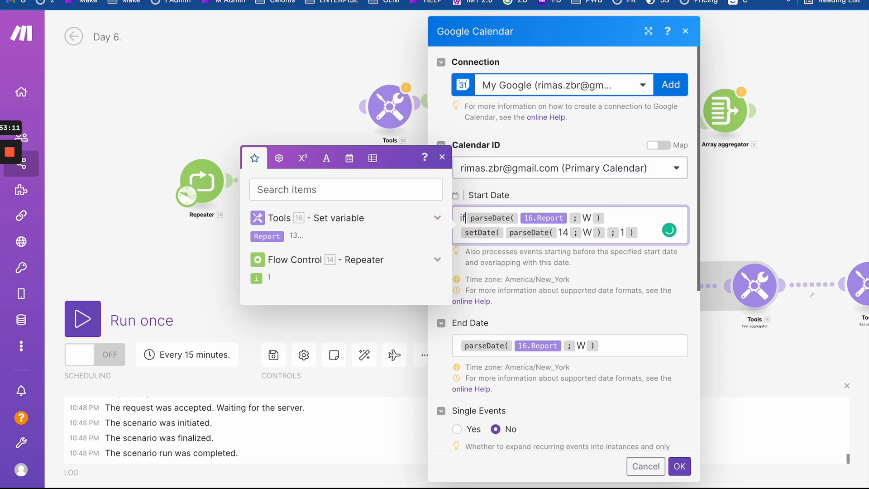
left_click(256, 279)
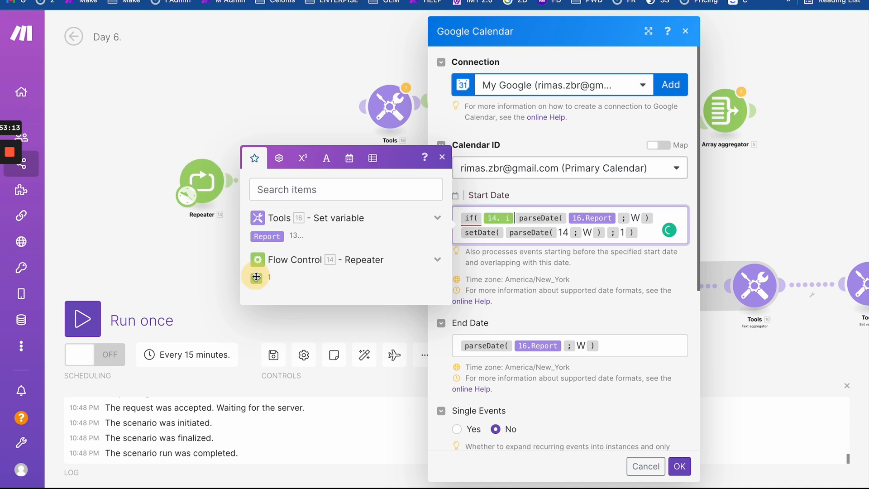
left_click(279, 158)
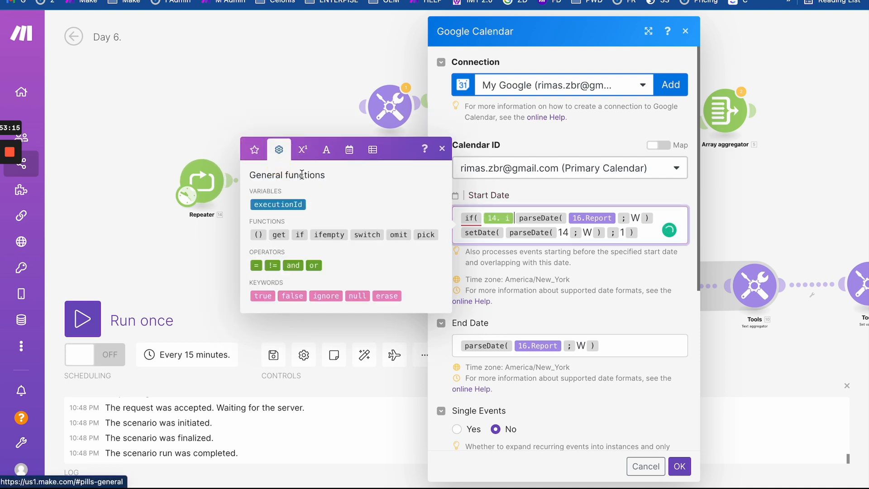
left_click(271, 265)
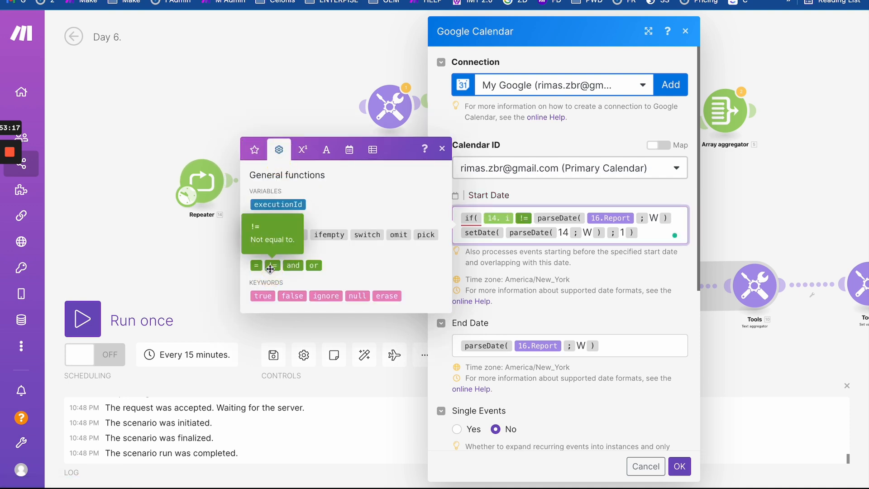
type("1 ;")
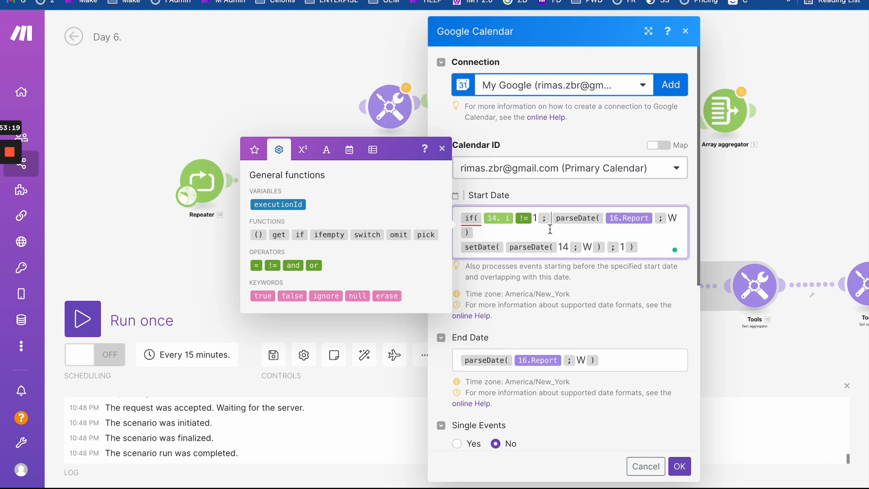
- Finish Start Date as if(14.i != 1; parseDate(16.Report; W); setDate(parseDate(14; W); 1)) and select it
left_click(500, 234)
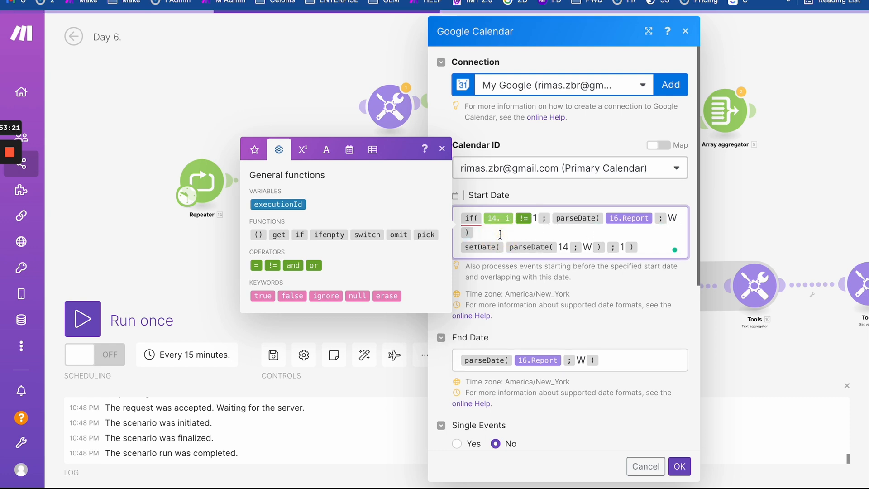
type(";")
type(";")
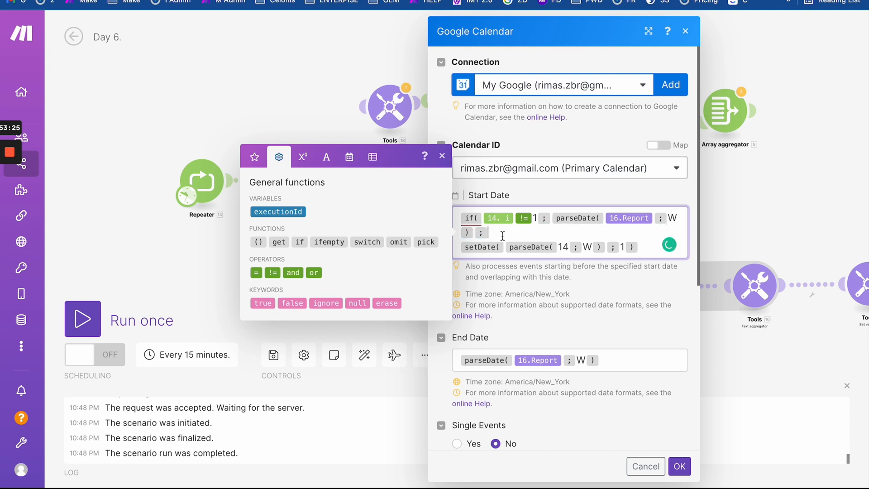
left_click(458, 246)
key("BackSpace")
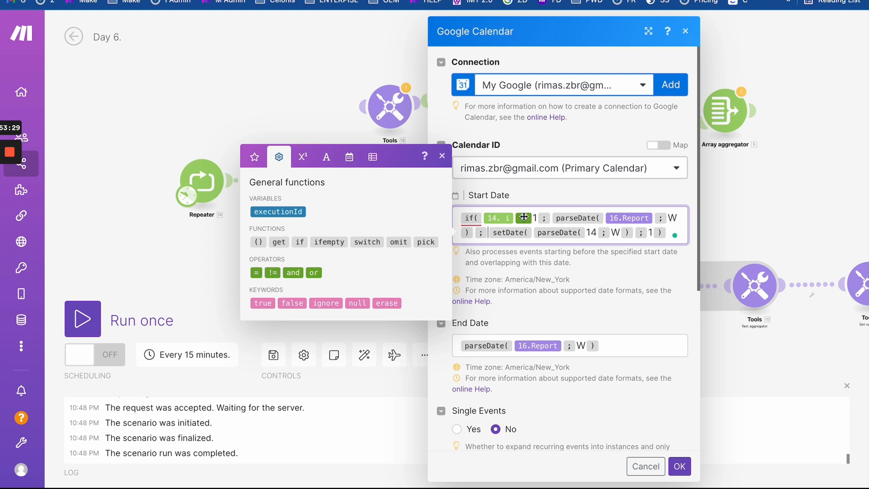
left_click_drag(524, 217, 524, 218)
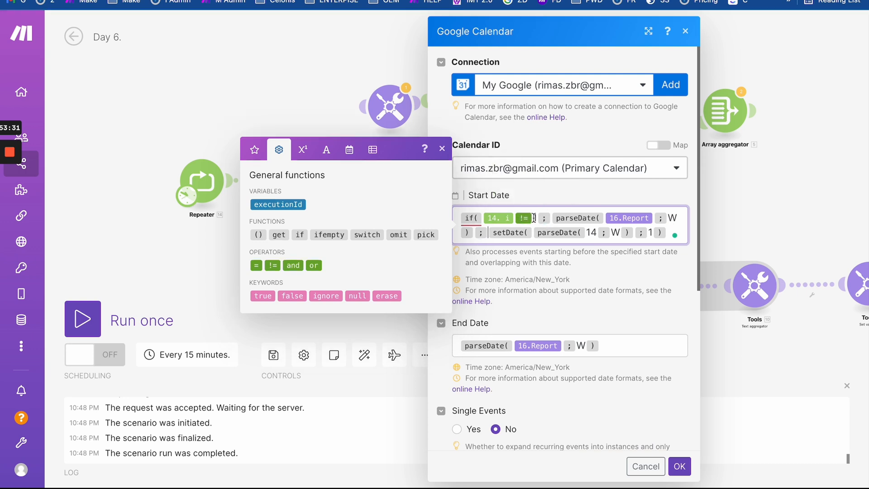
type("1")
left_click(668, 227)
type("))")
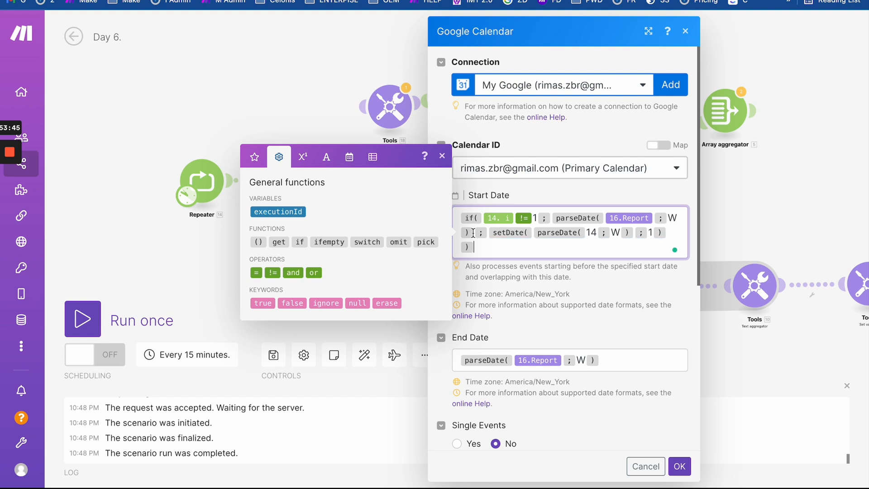
left_click(483, 247)
left_click_drag(498, 255, 432, 184)
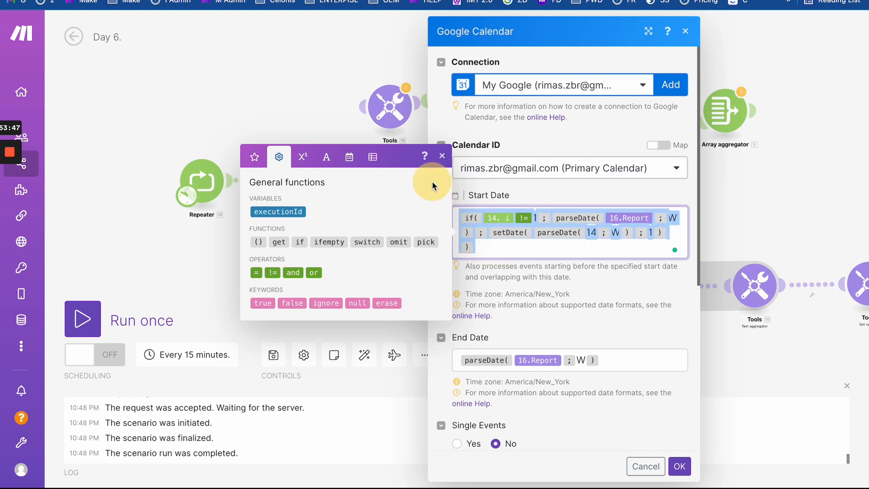
left_click(622, 362)
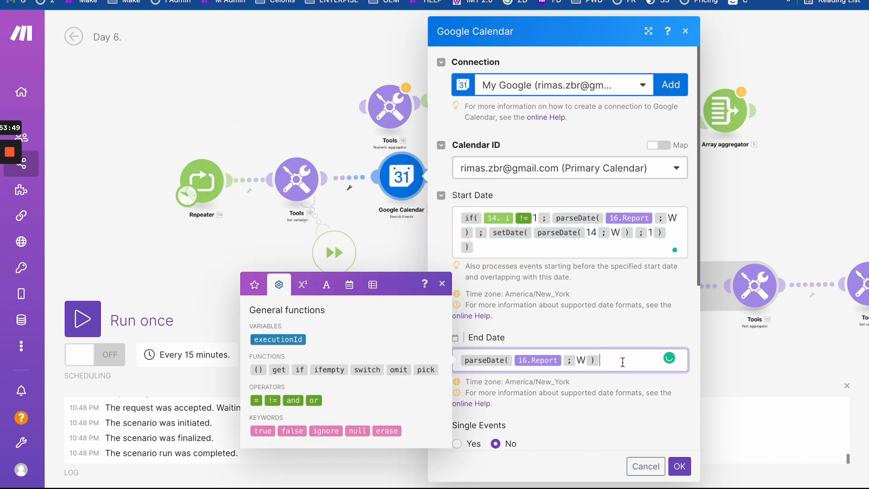
- Replace End Date's formula with the copied if formula
key("BackSpace")
key("BackSpace")
key("BackSpace")
key("BackSpace")
key("BackSpace")
type("if(14.i!=1;parseDate(16.Report;W);setDate(parseDate(14;W);1))")
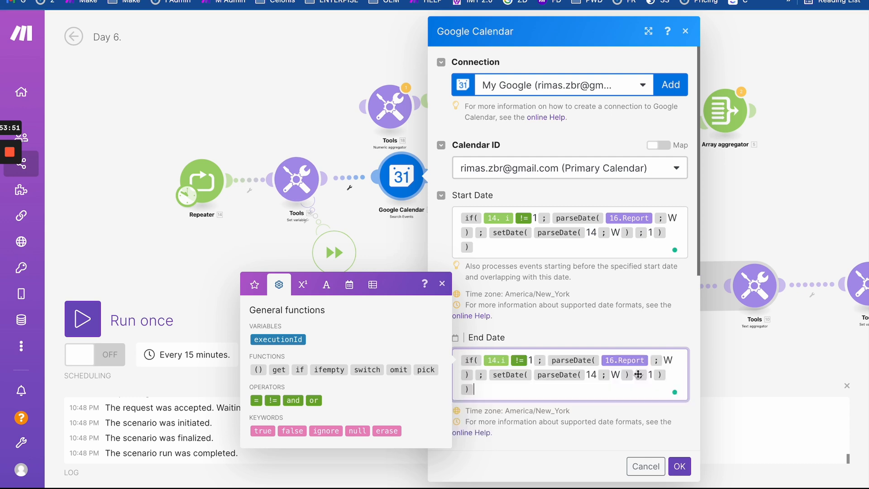
scroll(544, 396, "down", 2)
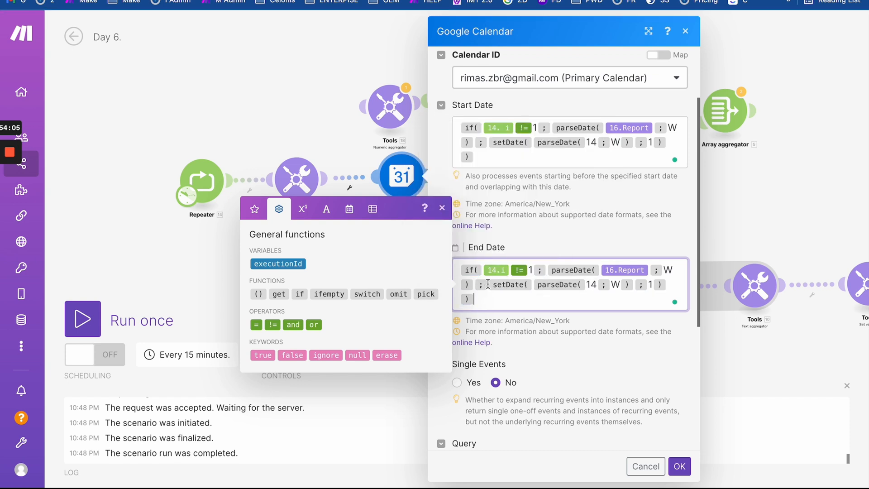
- Change Start Date's fallback to setDate(parseDate(16.Report + 1; W); 1) using the Report pill and +
double_click(591, 142)
key("BackSpace")
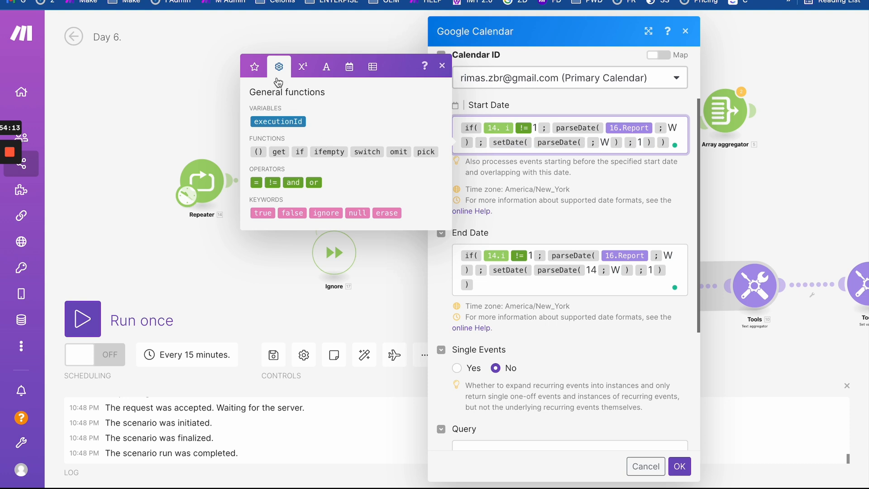
left_click(254, 67)
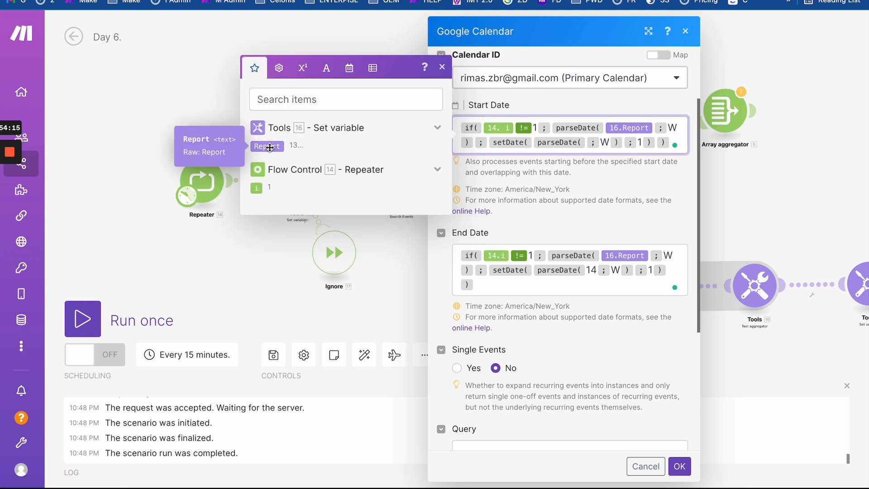
left_click(270, 146)
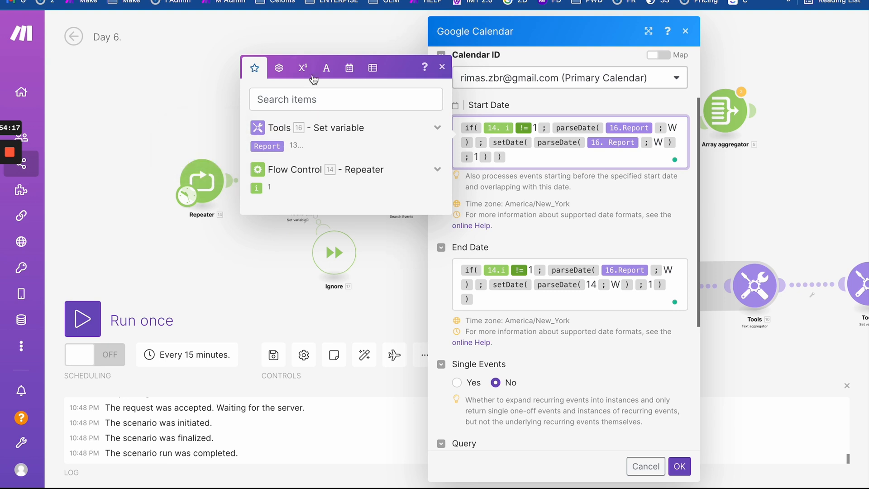
left_click(280, 68)
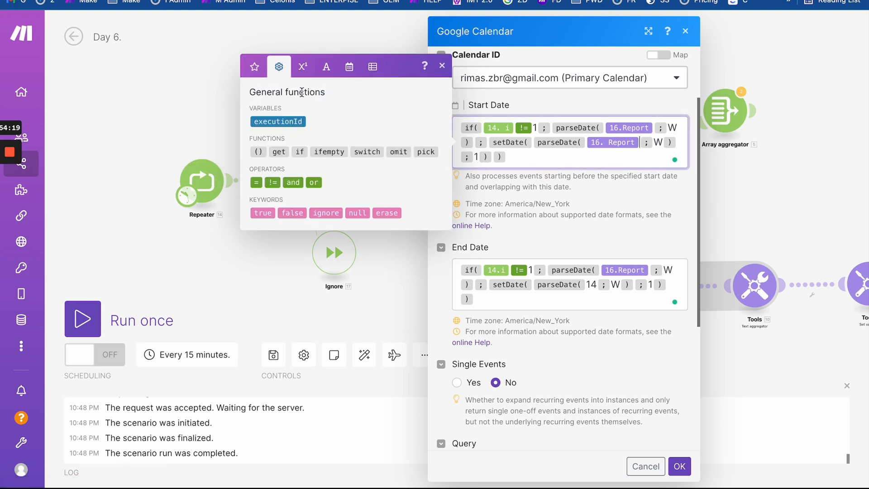
left_click(303, 67)
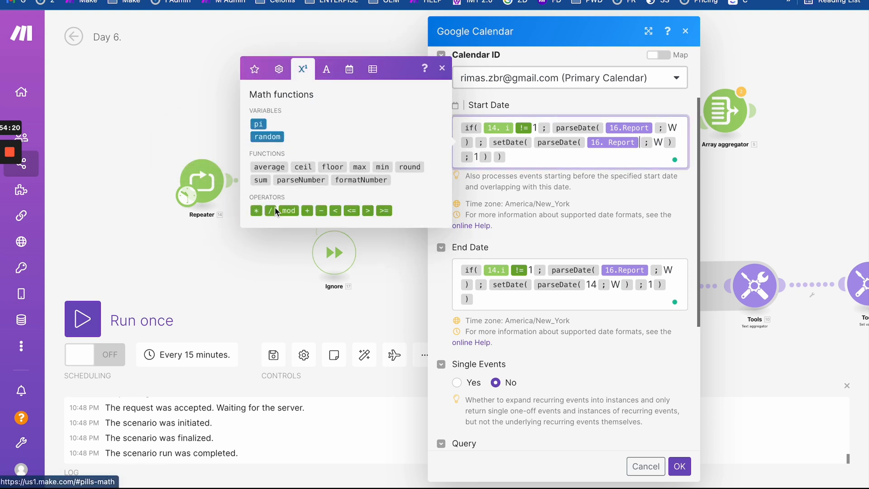
left_click(309, 211)
type("1")
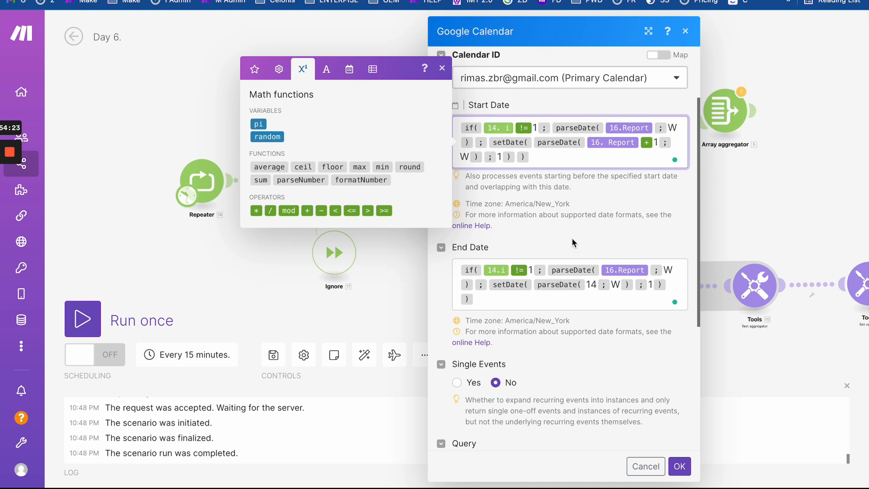
left_click(480, 292)
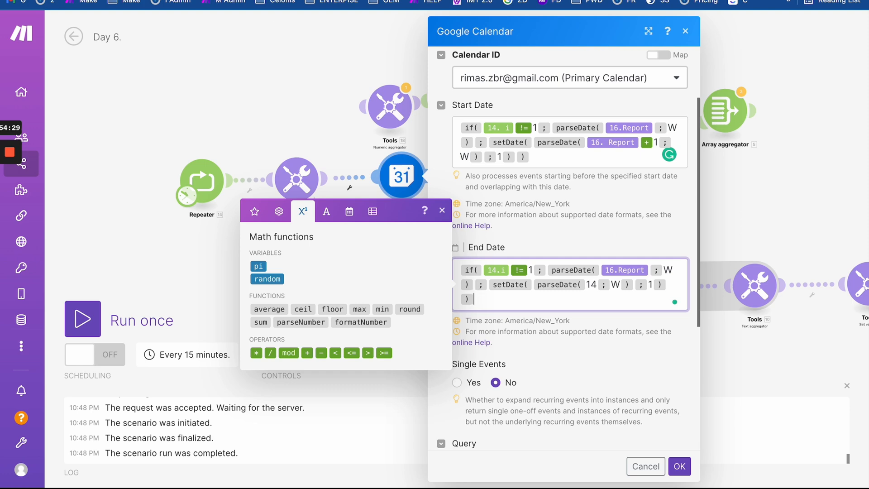
key("ctrl+Tab")
- Step Google Calendar back four weeks to 27 March – 2 April 2022, then return to Make
left_click(213, 30)
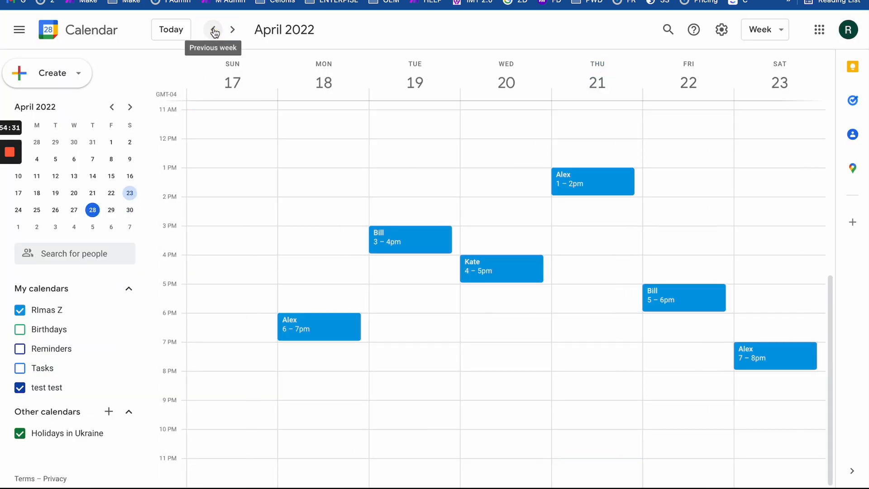
left_click(214, 30)
left_click(214, 30)
left_click(214, 30)
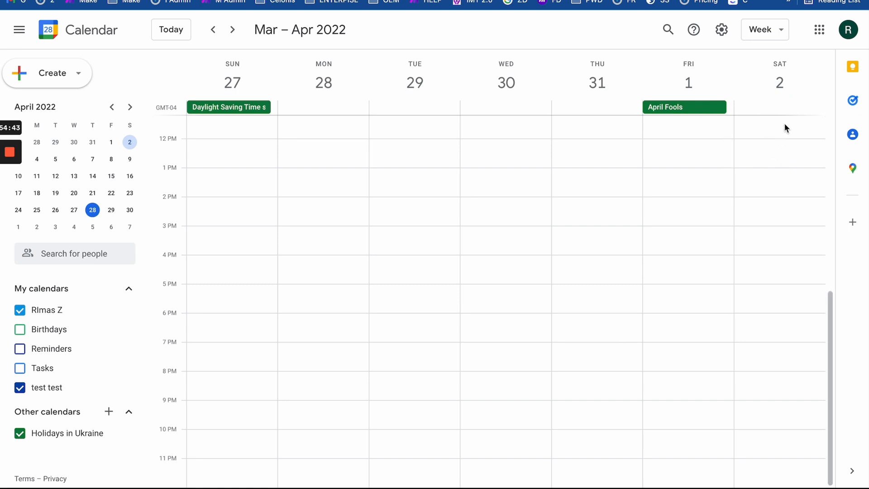
key("ctrl+Tab")
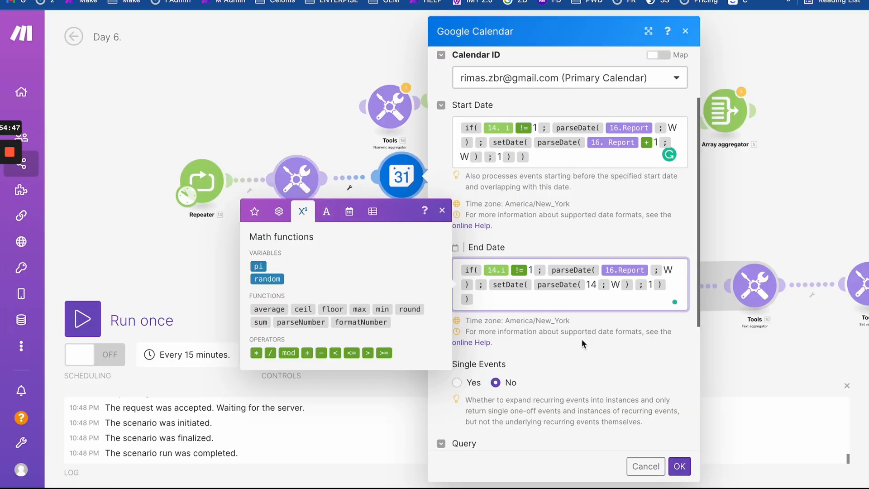
- Save the Google Calendar module and change the Repeater's repeat count from 7 to 2
left_click(675, 470)
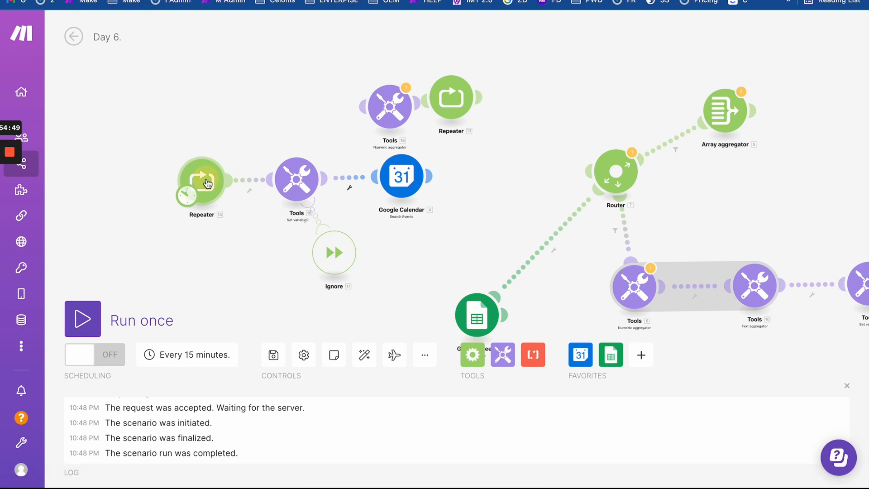
left_click(201, 182)
left_click_drag(272, 183, 245, 179)
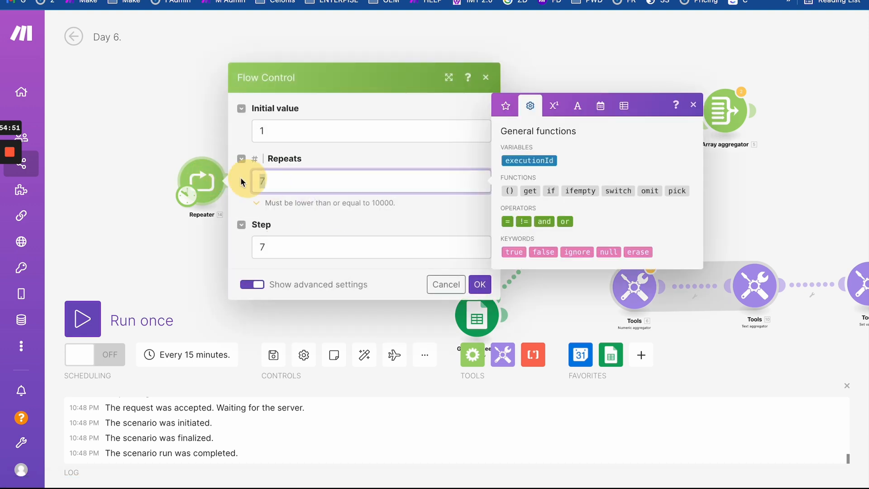
type("2")
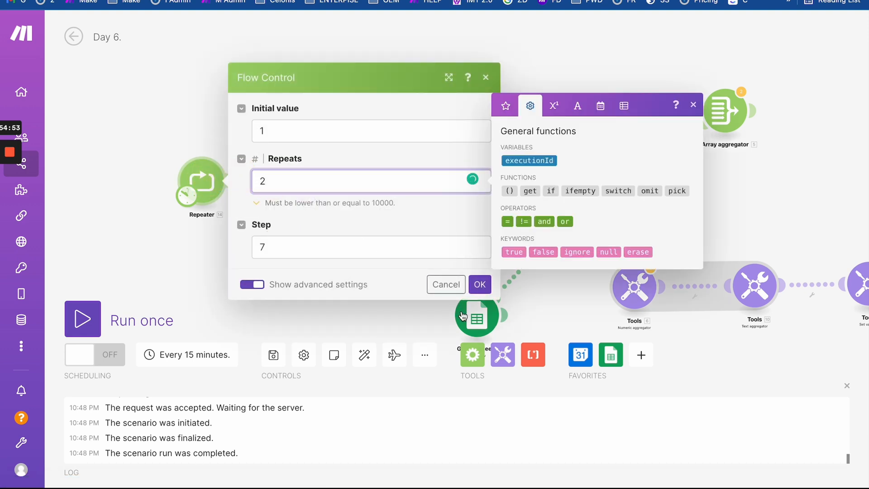
left_click(479, 284)
- Run once and check Operations 1 and 2 search dates, both returning zero bundles, then go to Google Calendar
left_click(109, 319)
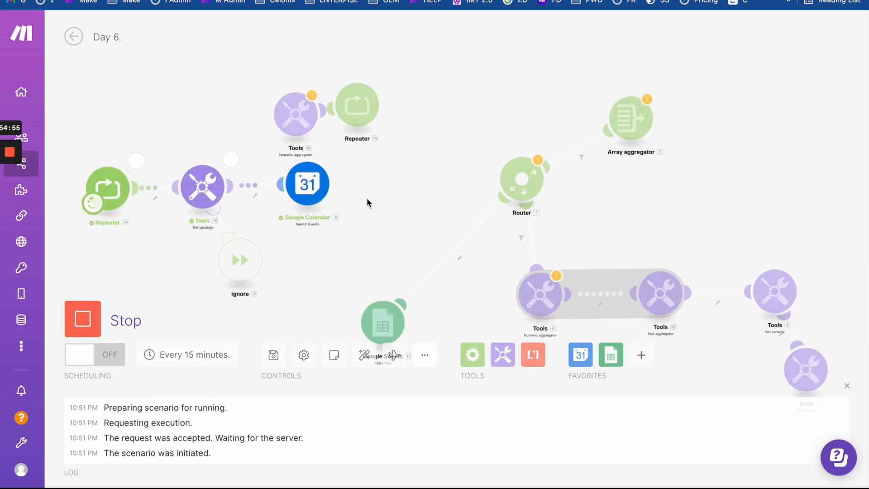
left_click(334, 155)
left_click(420, 148)
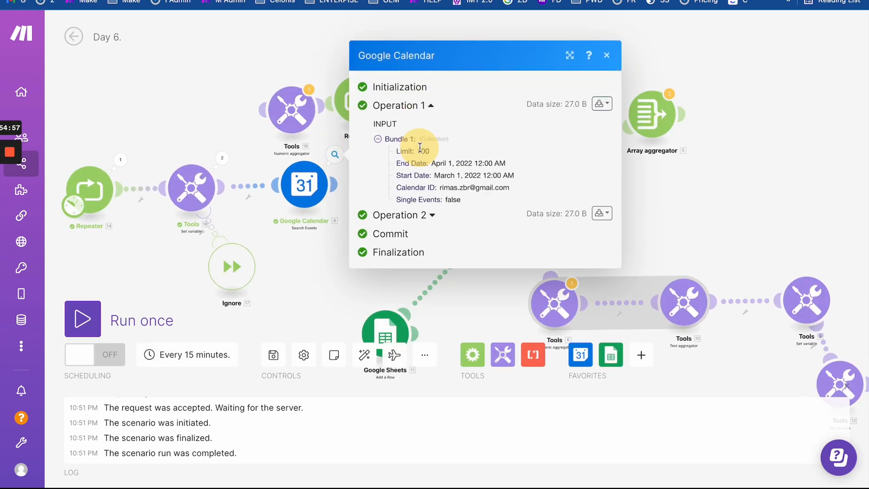
left_click_drag(432, 140, 509, 144)
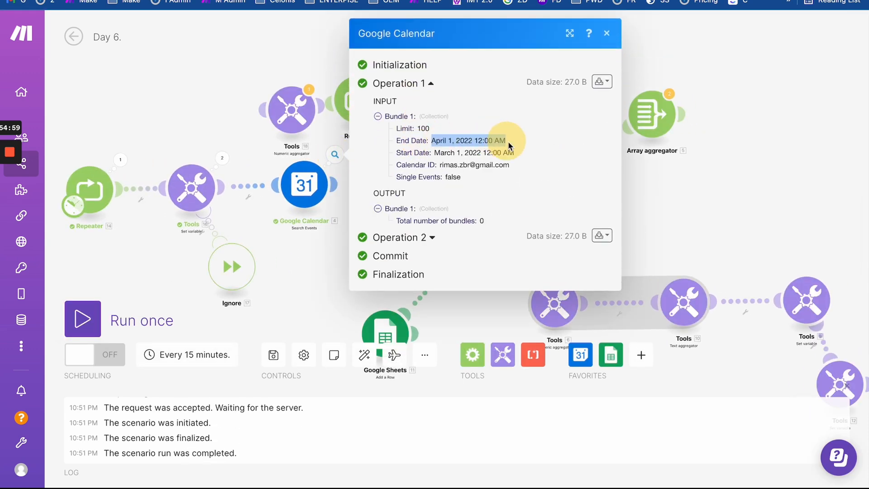
left_click(432, 237)
left_click_drag(431, 293, 502, 303)
left_click(512, 311)
left_click(505, 302)
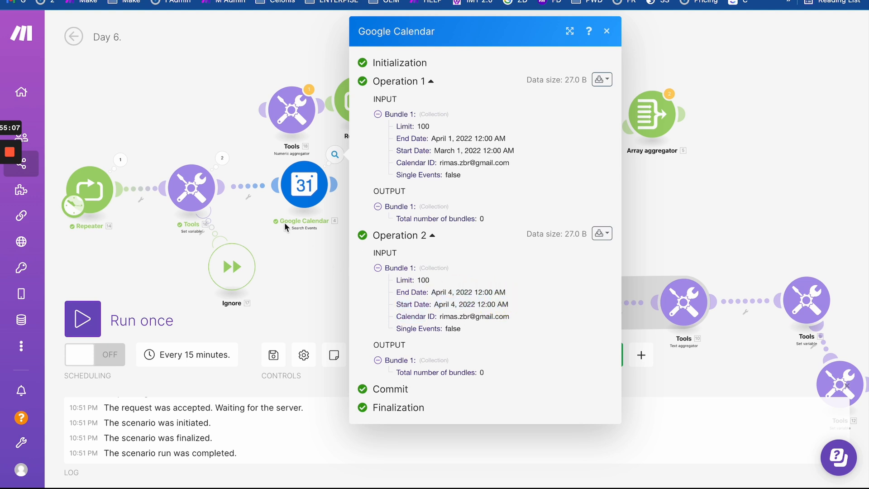
left_click_drag(228, 132, 230, 121)
key("ctrl+Tab")
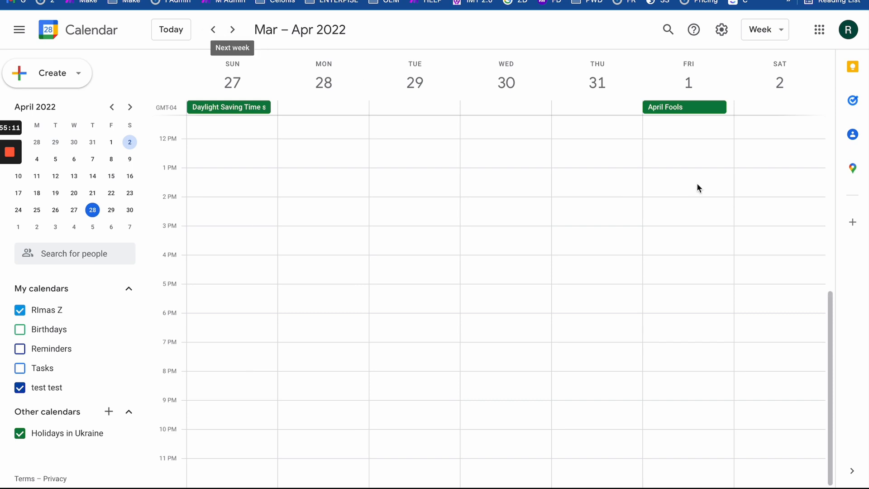
- View single days April 2, April 1, and April 27–28, then the April 2022 month view, then week view
left_click(775, 91)
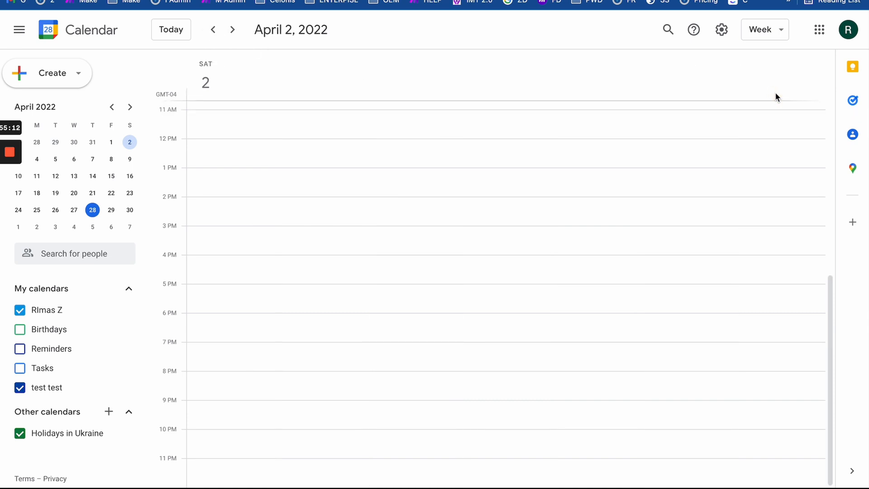
left_click(213, 30)
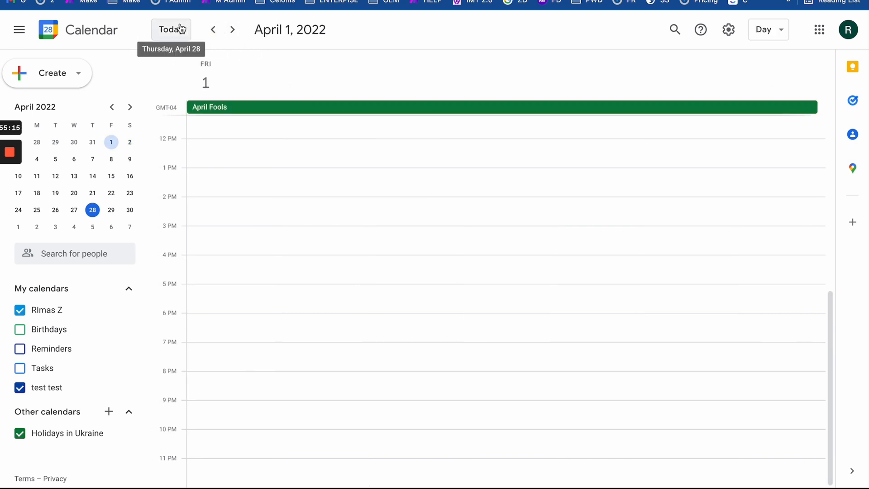
left_click(172, 29)
left_click(213, 30)
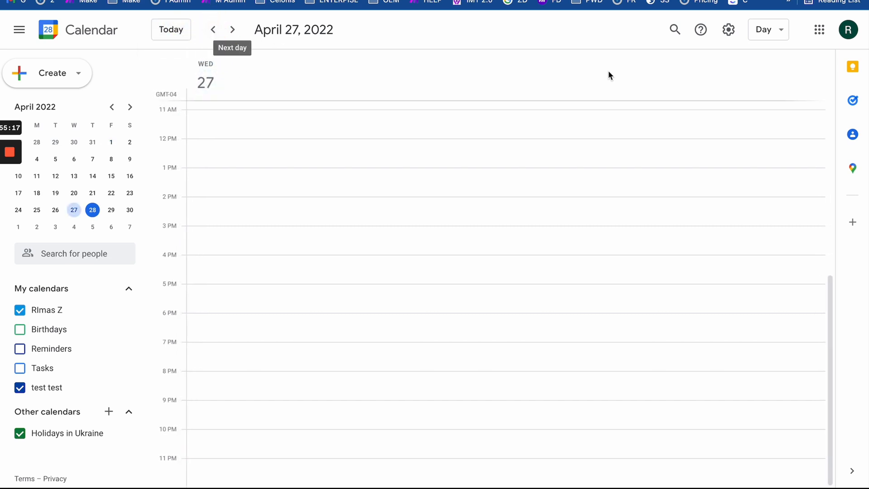
left_click(770, 31)
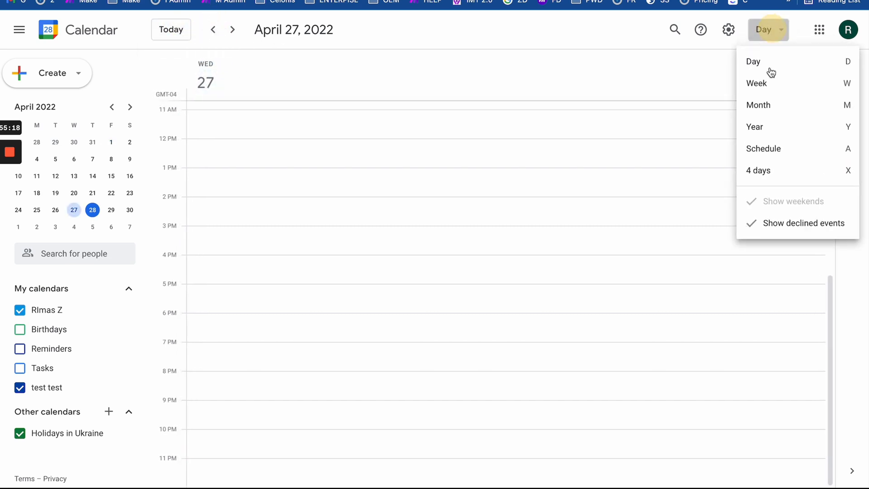
left_click(773, 104)
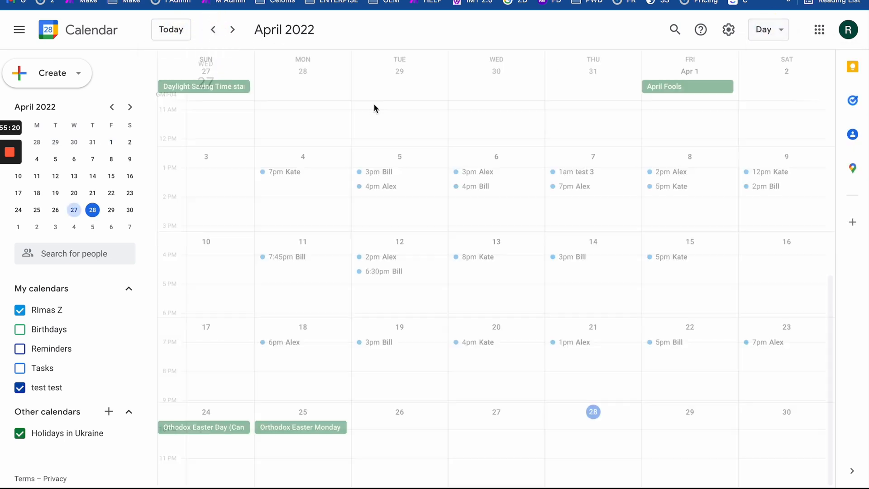
left_click(763, 30)
left_click(770, 84)
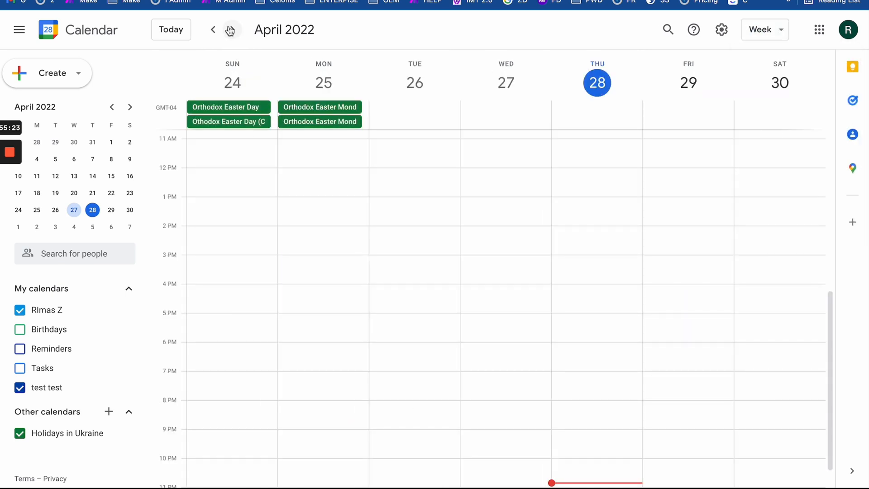
- Browse the weeks from Mar 27 through Apr 10–16, 2022, then return to Make's run results
left_click(212, 30)
left_click(212, 29)
left_click(211, 29)
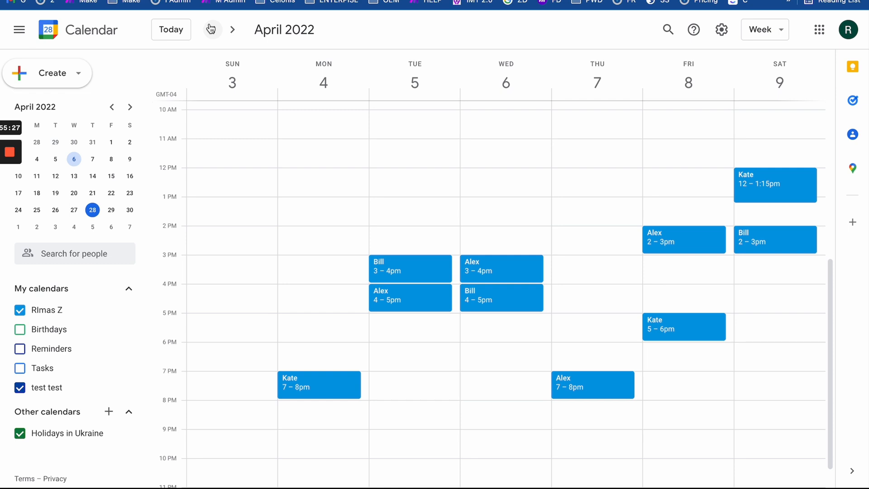
left_click(211, 29)
left_click(231, 30)
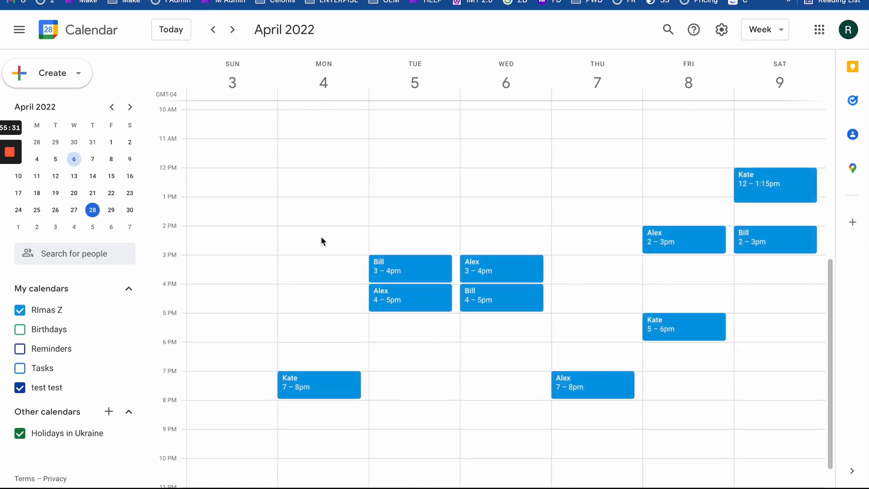
left_click(212, 30)
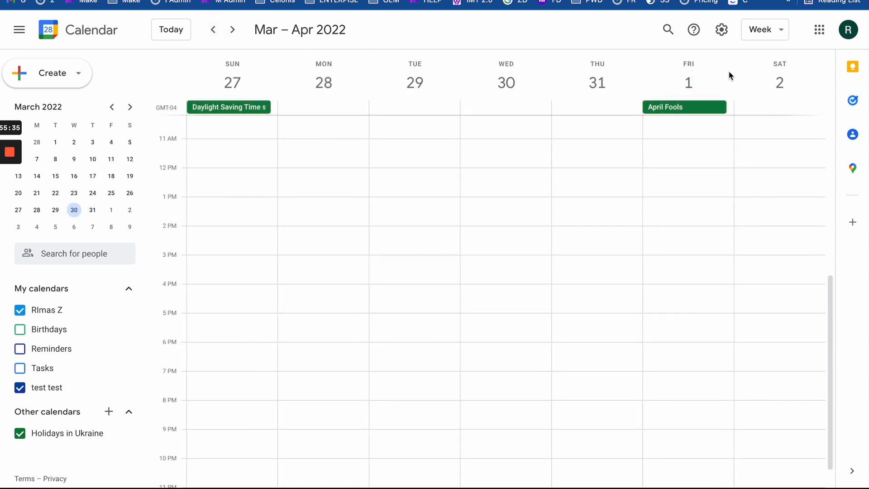
left_click(232, 30)
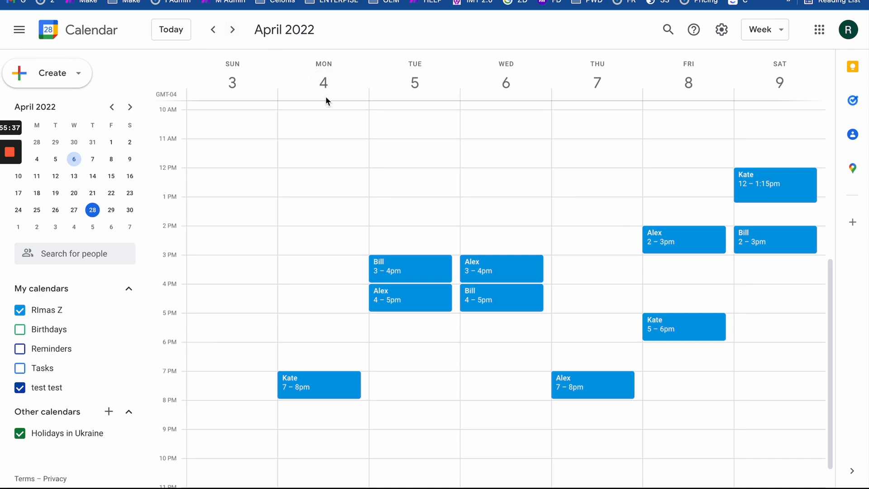
left_click(233, 29)
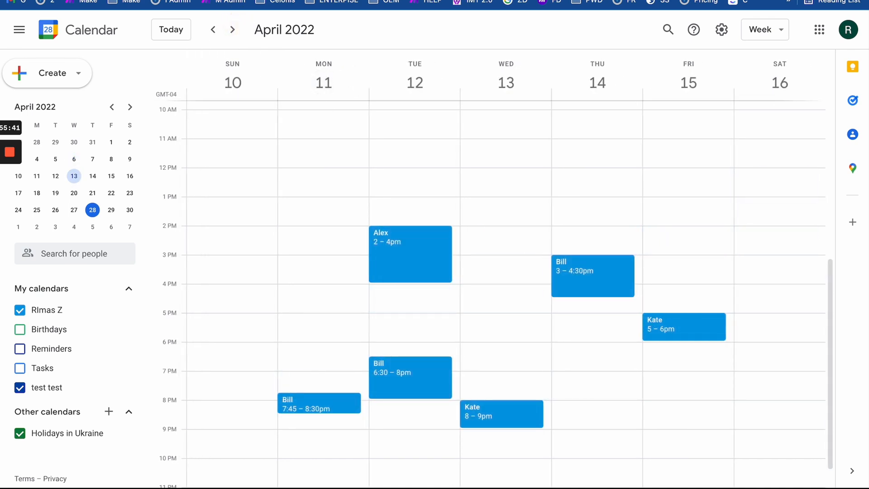
left_click(344, 1)
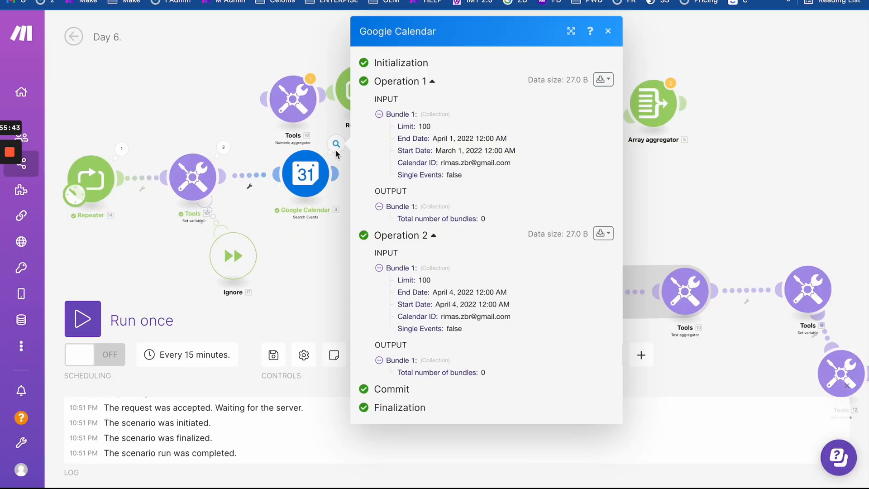
- Review Operation 1's End and Start Date values and open the Google Calendar module
left_click_drag(396, 139, 562, 140)
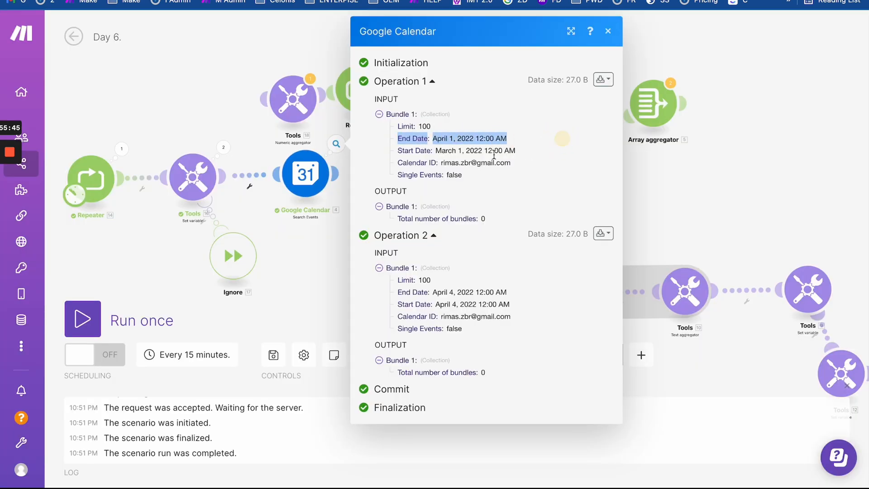
left_click_drag(433, 154, 571, 156)
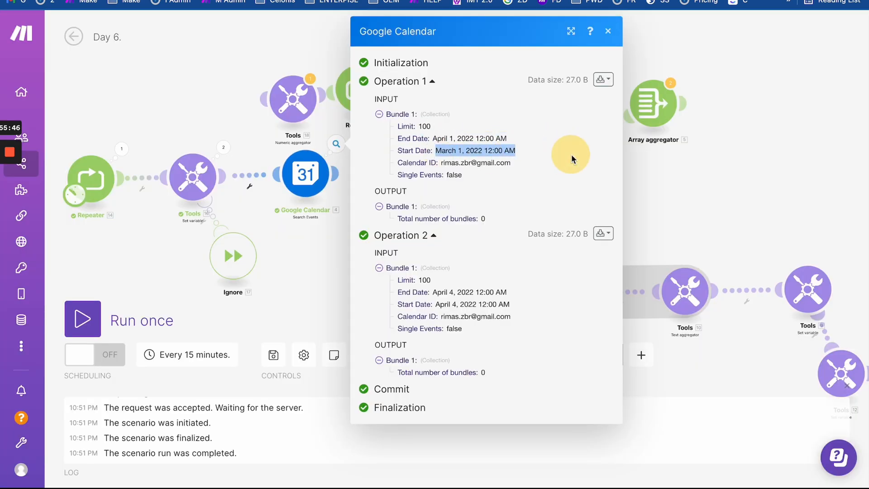
left_click(310, 183)
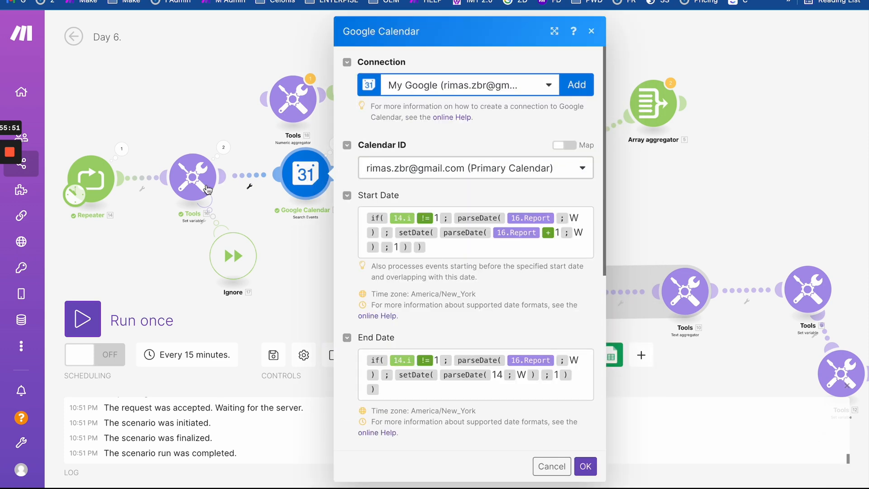
- Set the Repeater to 3 repeats, rerun, and check Operation 1's Start Date
left_click(91, 179)
left_click_drag(156, 180, 125, 182)
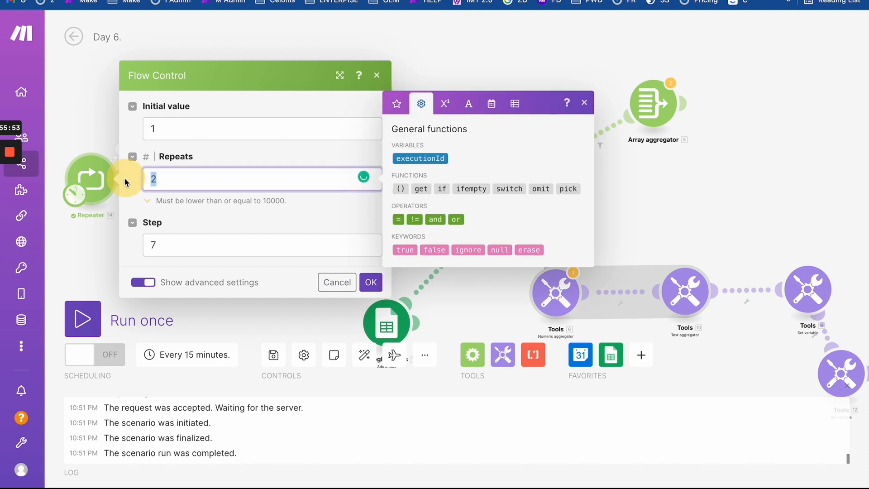
left_click(371, 282)
left_click(82, 319)
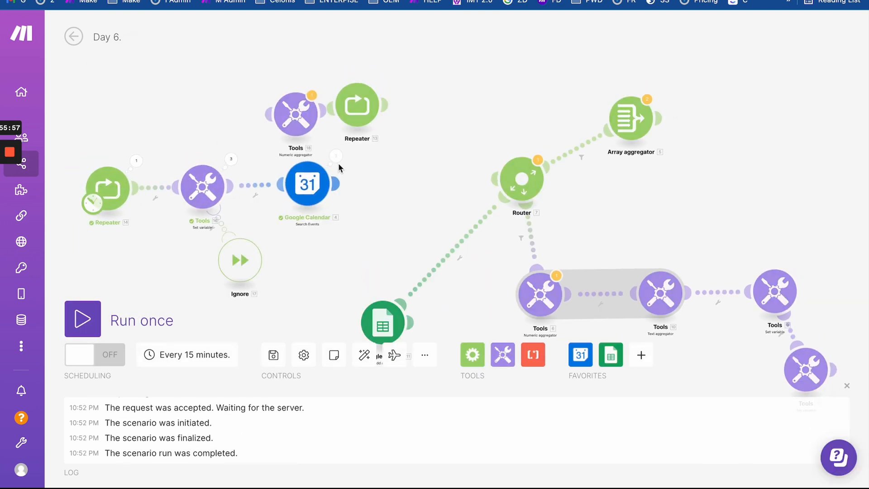
left_click(337, 158)
left_click(430, 144)
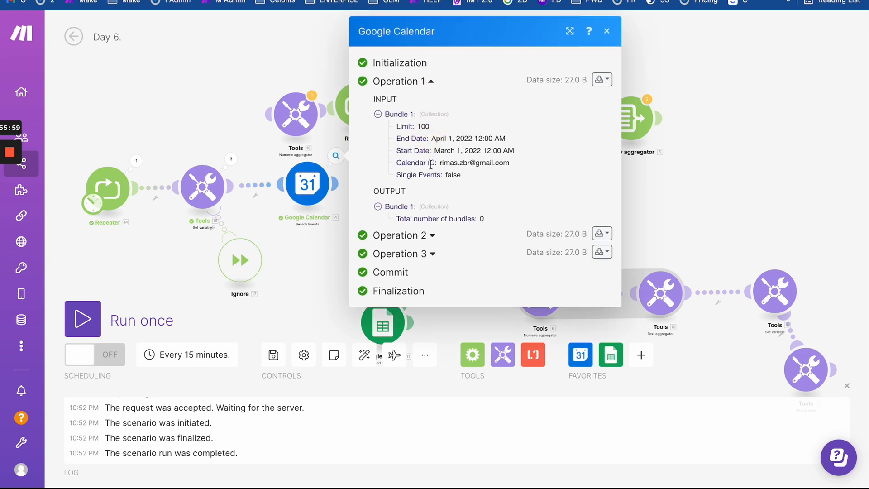
left_click_drag(434, 151, 515, 151)
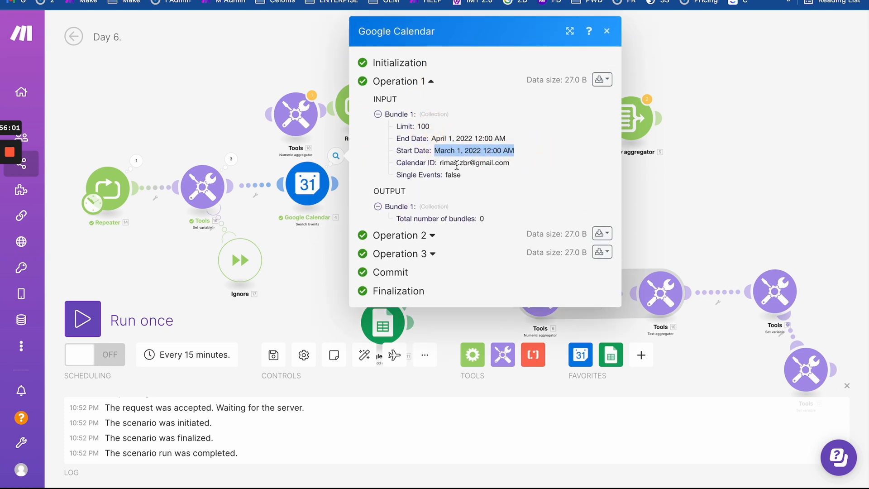
- Inspect the Google Calendar date settings and the Tools run showing Report values 13 and 14
left_click(318, 175)
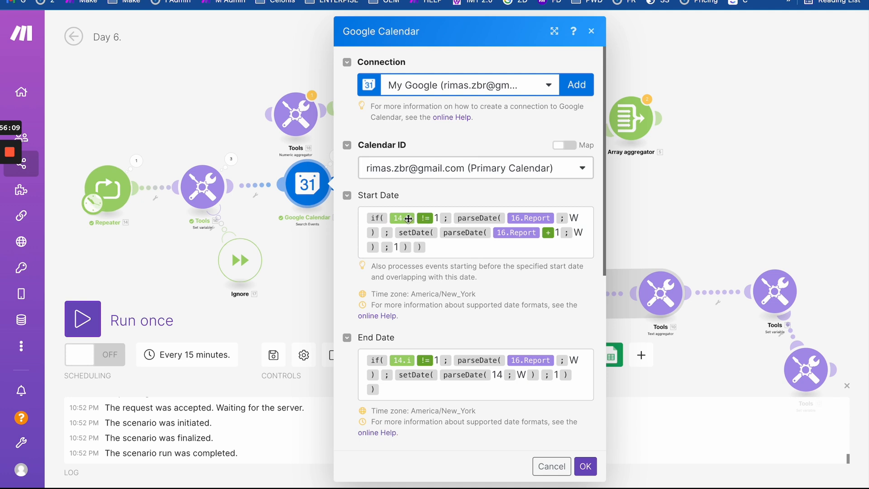
mouse_move(408, 218)
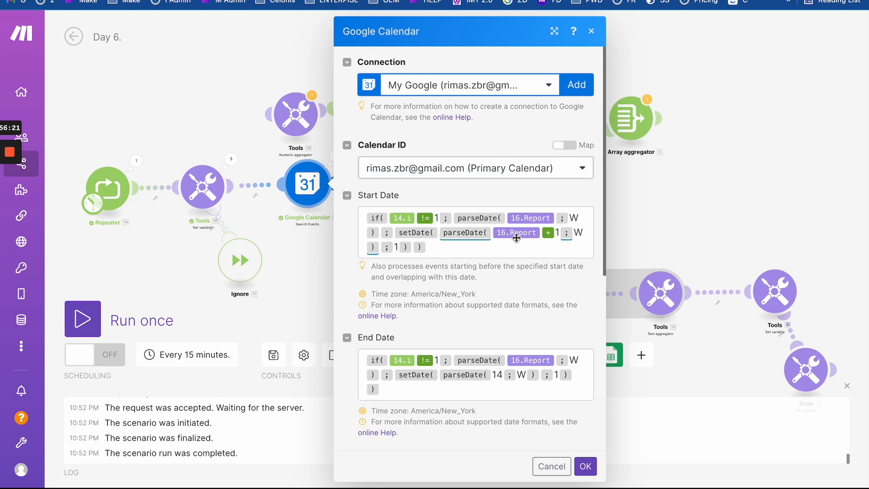
mouse_move(530, 234)
left_click(231, 160)
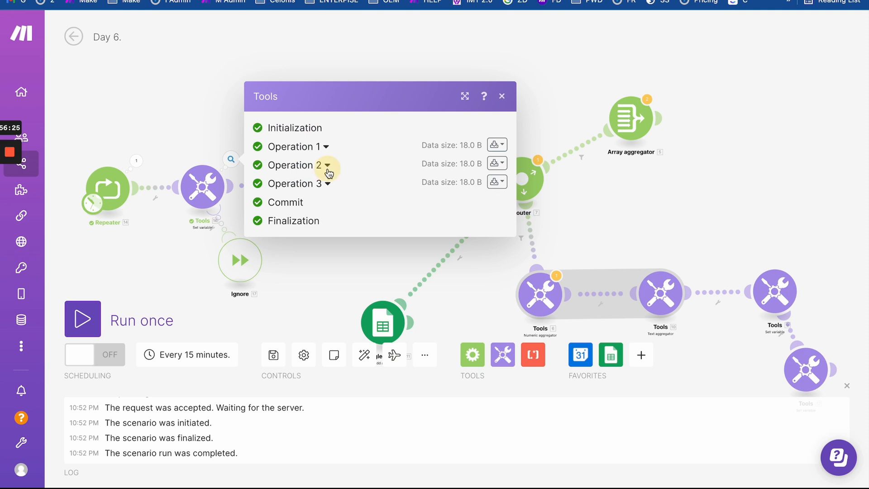
left_click(327, 165)
left_click(326, 92)
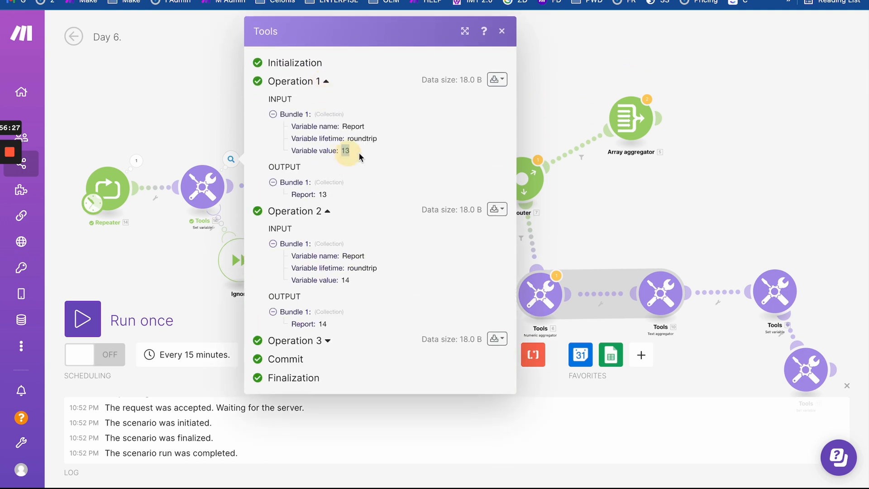
left_click(204, 128)
- Recheck Google Calendar Operation 1's results and reopen the module's date settings
left_click(336, 156)
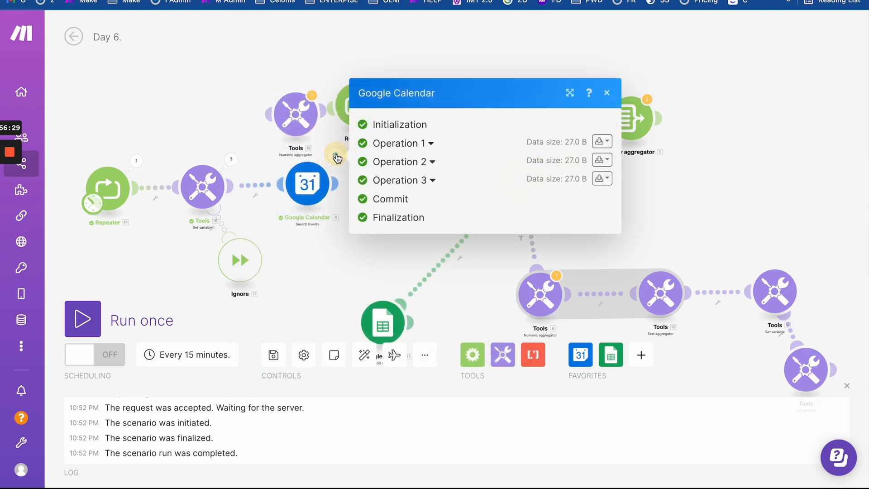
left_click(431, 143)
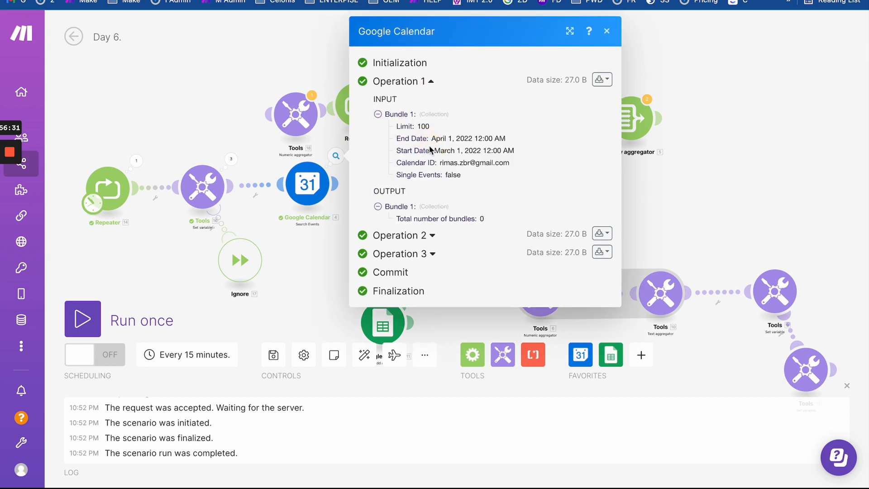
left_click(309, 184)
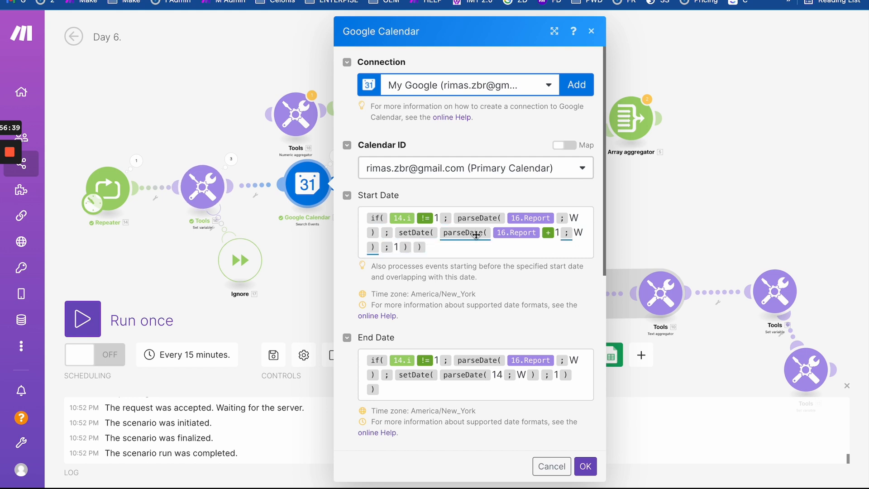
mouse_move(466, 233)
- Trim Start Date to setDate(parseDate(16.Report + 1; W); 1) and save the module
left_click_drag(438, 248, 296, 177)
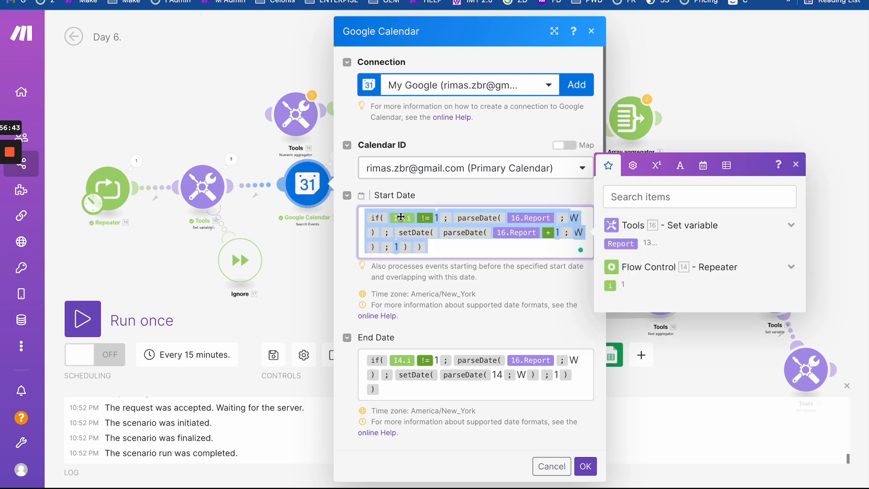
left_click(395, 234)
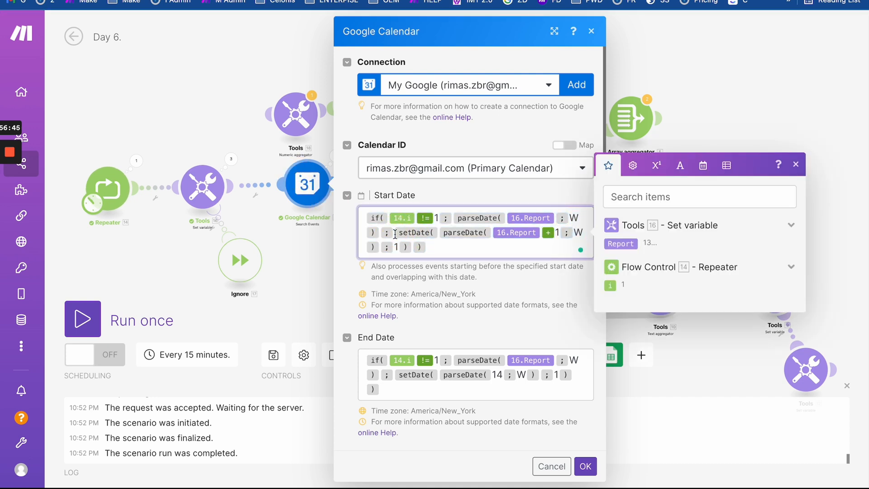
left_click_drag(395, 234, 347, 194)
key("BackSpace")
left_click(431, 246)
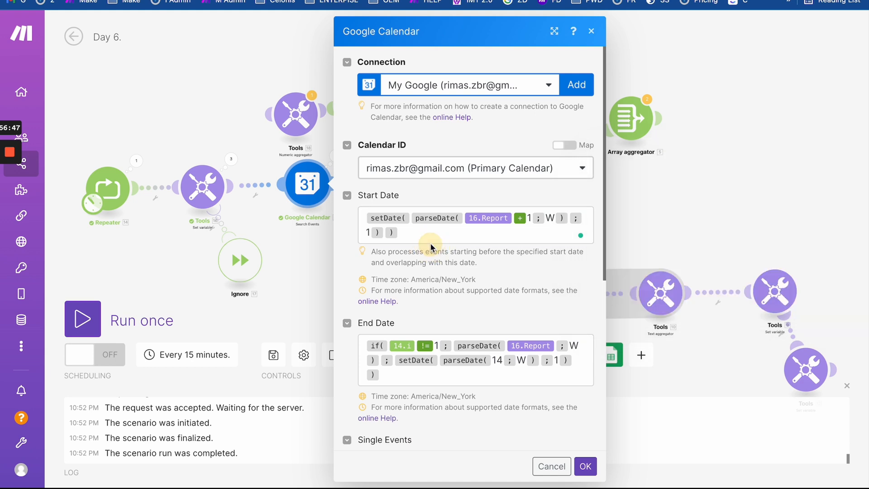
left_click(403, 232)
key("BackSpace")
key("BackSpace")
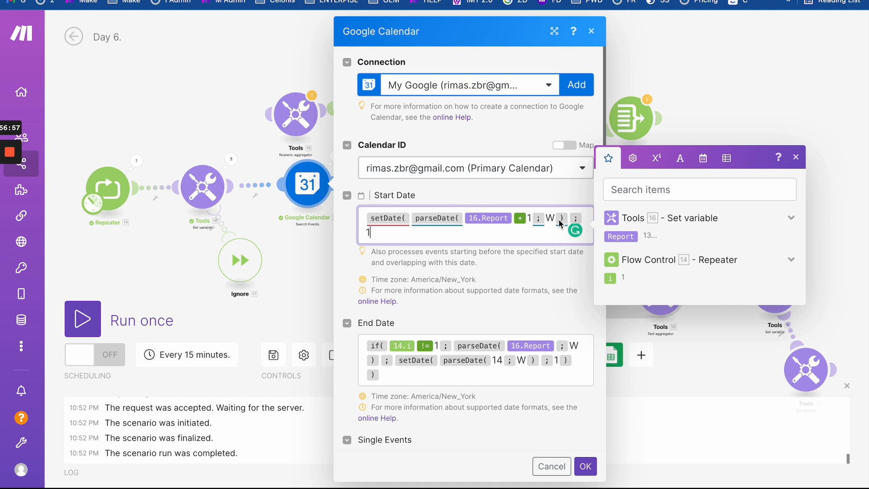
mouse_move(405, 223)
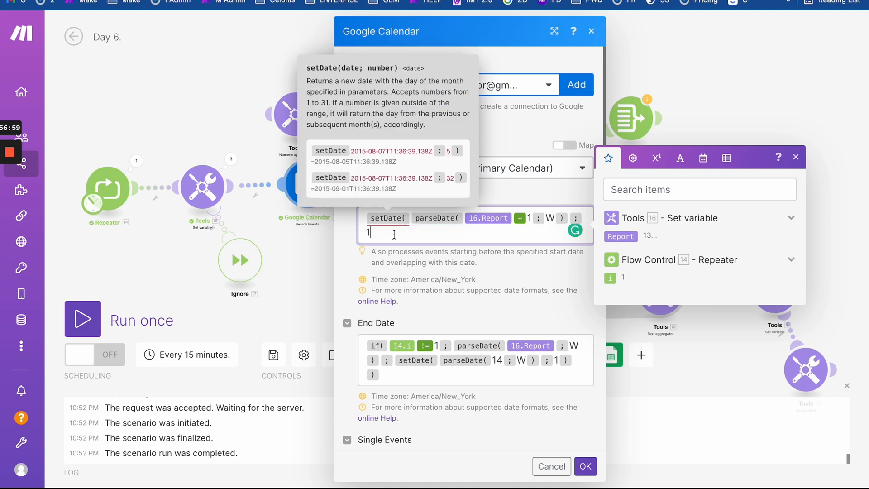
type(")")
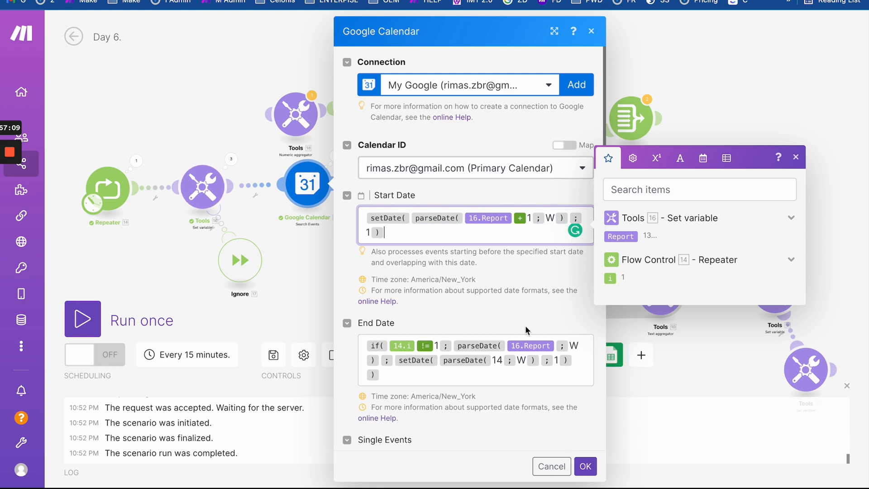
left_click(585, 471)
- Rerun and confirm the search covered March 1 – April 1, 2022 with zero bundles, then reopen the module
left_click(90, 313)
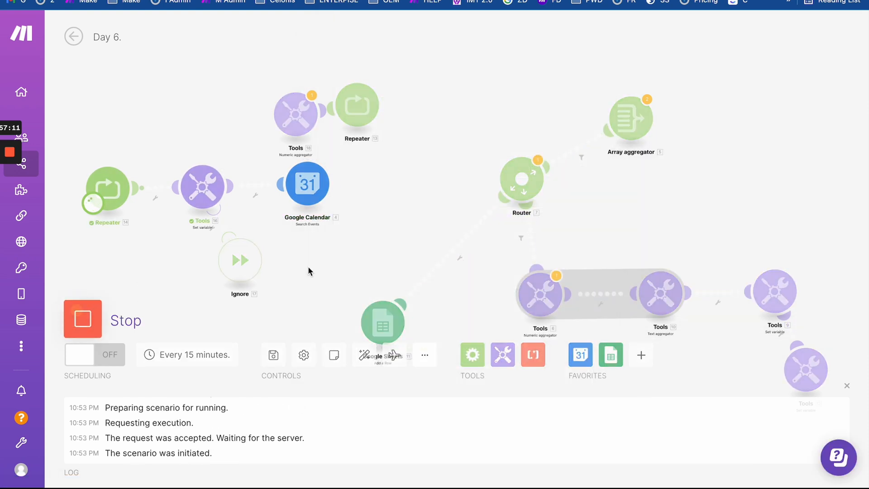
left_click(336, 156)
left_click(400, 142)
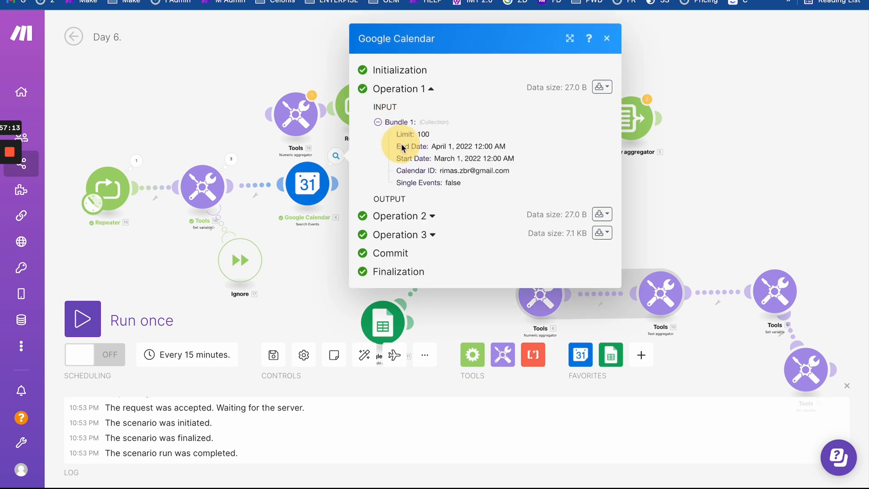
left_click_drag(428, 149, 574, 161)
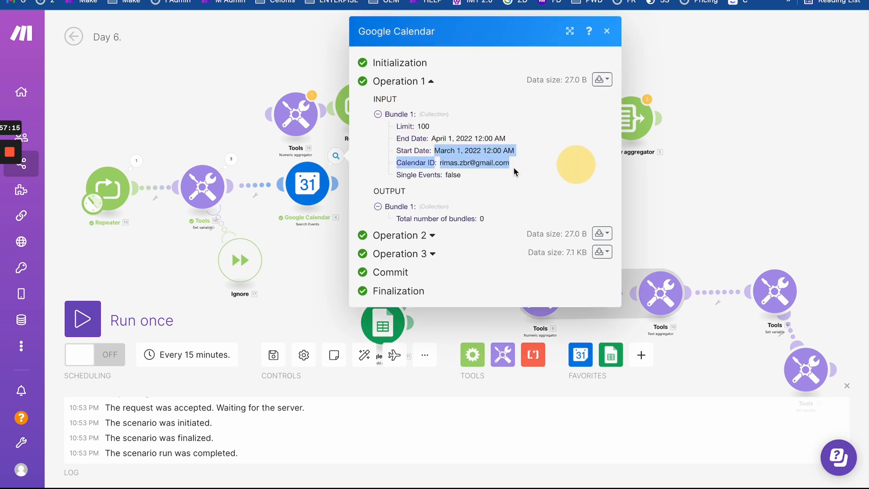
left_click(307, 183)
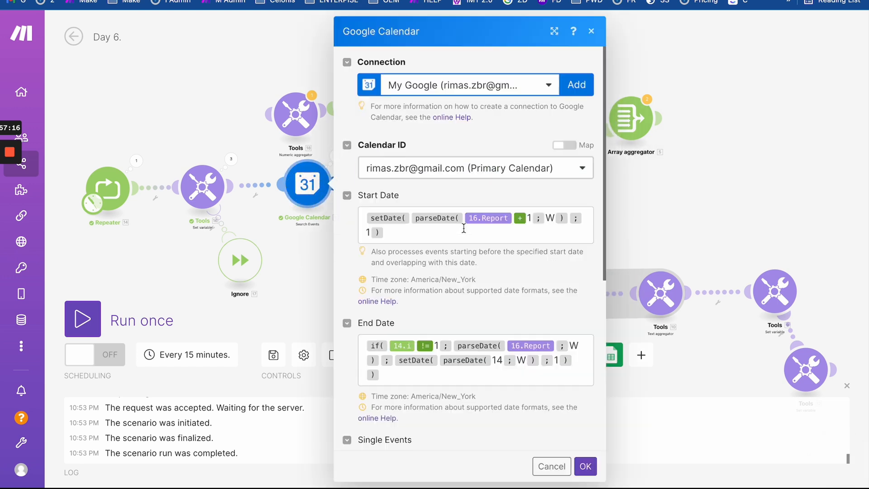
- Change the Start Date week offset to 16.Report + 2 and save the module
left_click(535, 219)
key("BackSpace")
type("2")
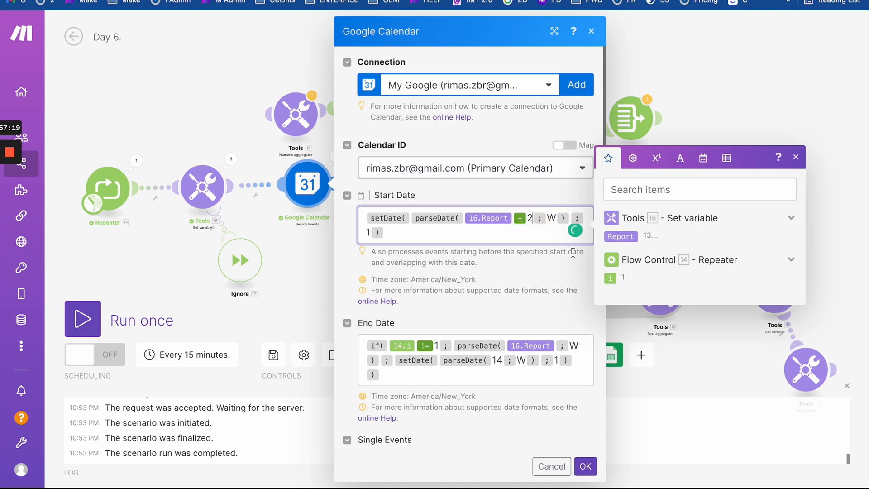
left_click(585, 467)
- Rerun and see Operation 1 still starts March 1, 2022, then reopen the module
left_click(82, 319)
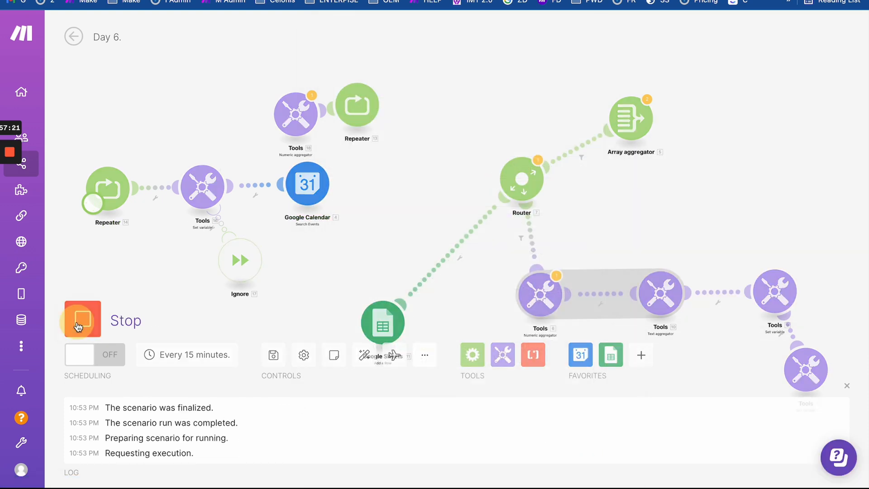
left_click(336, 158)
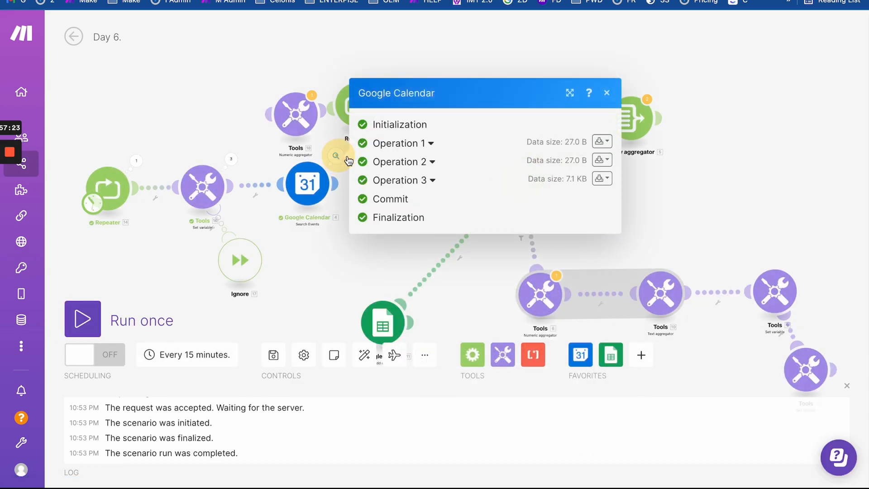
left_click(394, 144)
left_click_drag(435, 151, 552, 151)
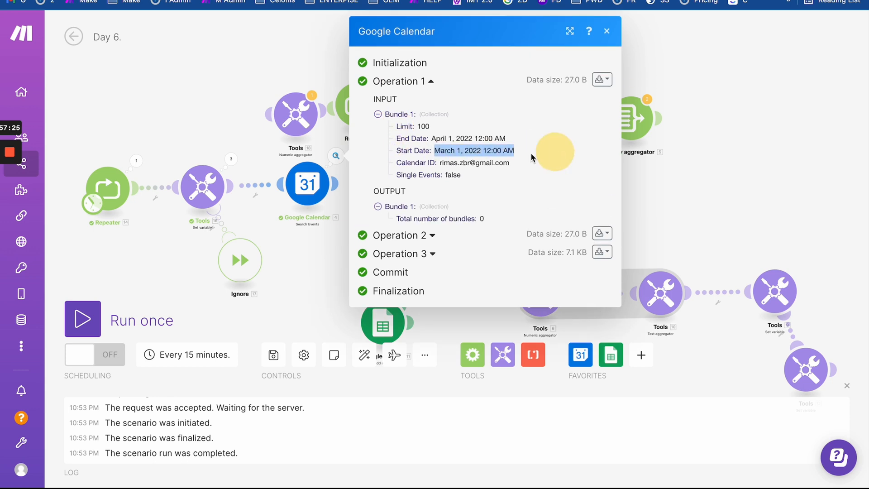
left_click(298, 201)
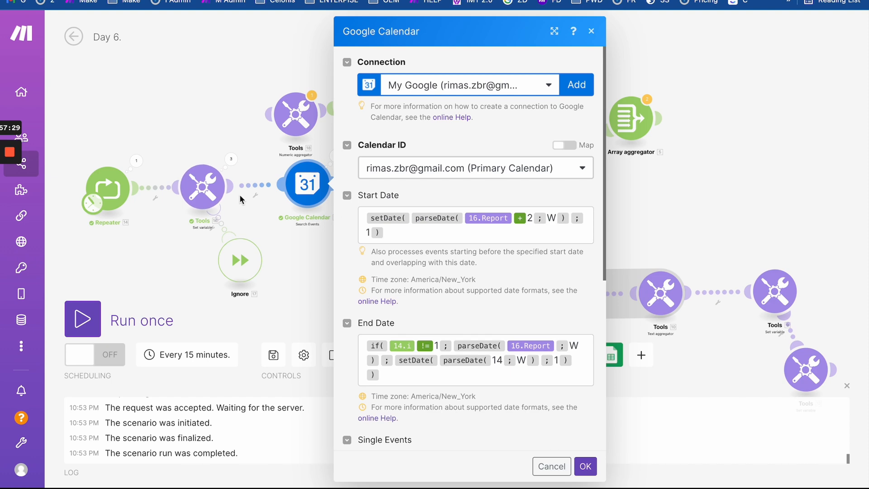
left_click(231, 159)
left_click(313, 153)
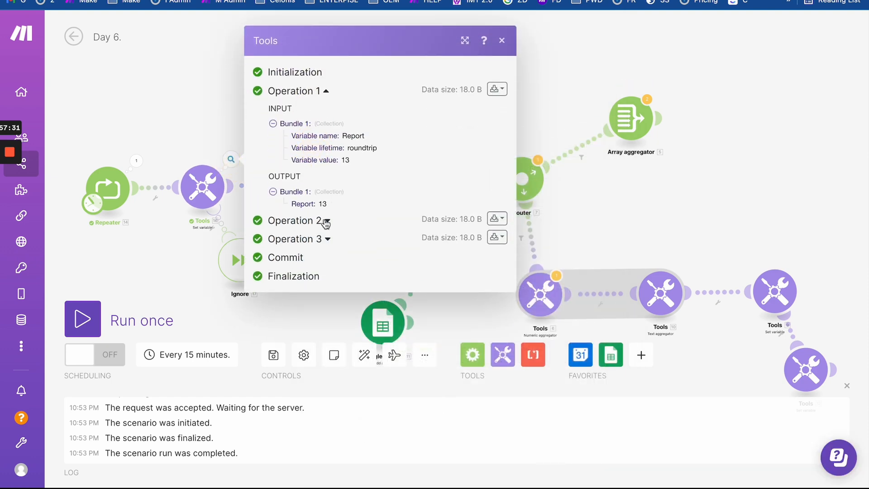
left_click(326, 222)
left_click(192, 190)
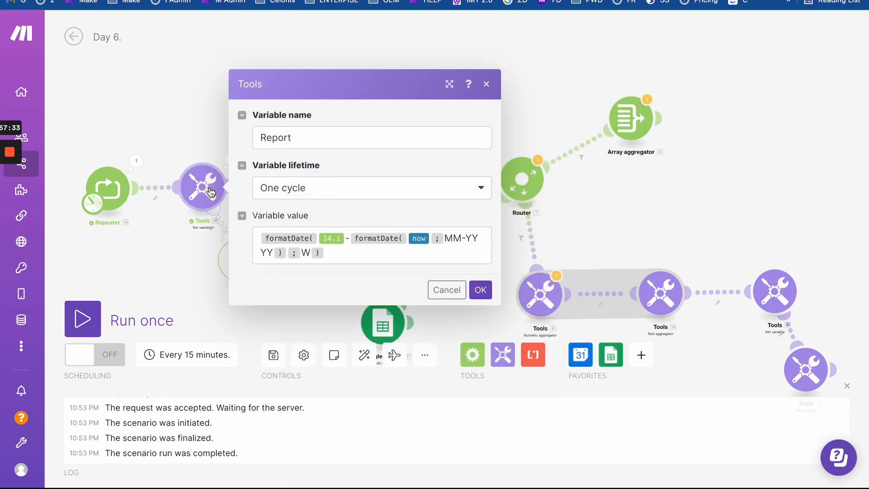
left_click(195, 132)
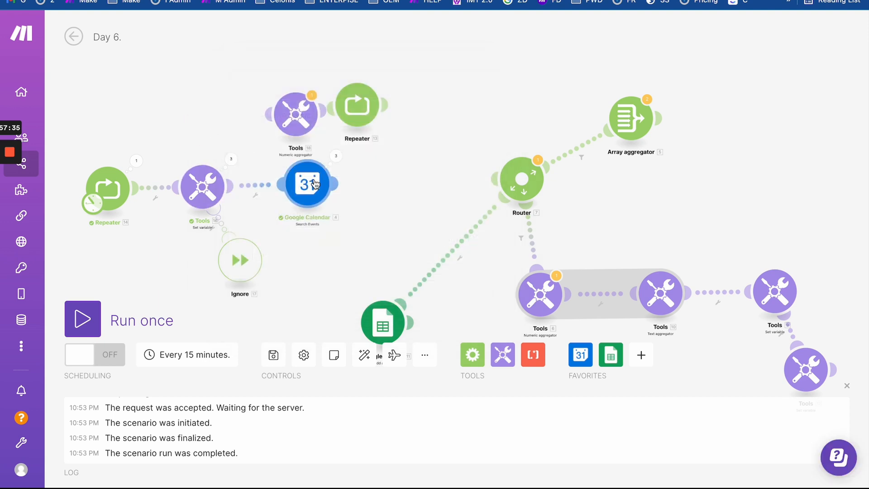
left_click(231, 161)
left_click(206, 184)
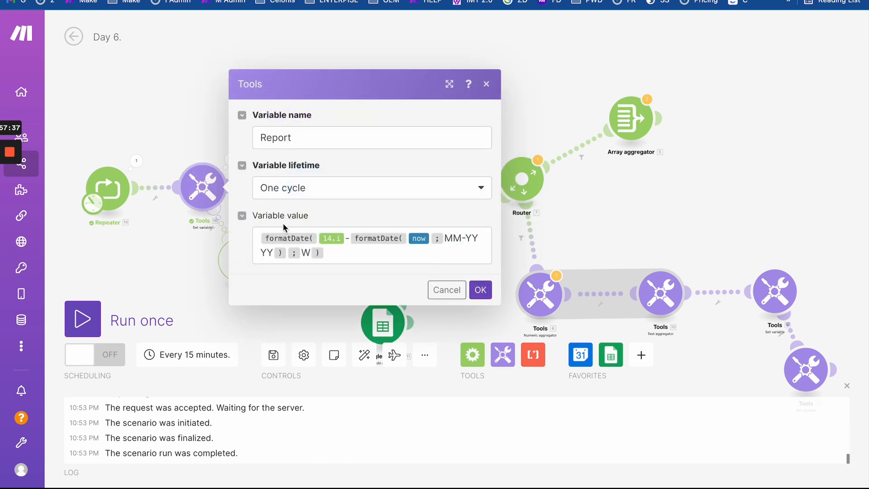
left_click(194, 127)
left_click(231, 160)
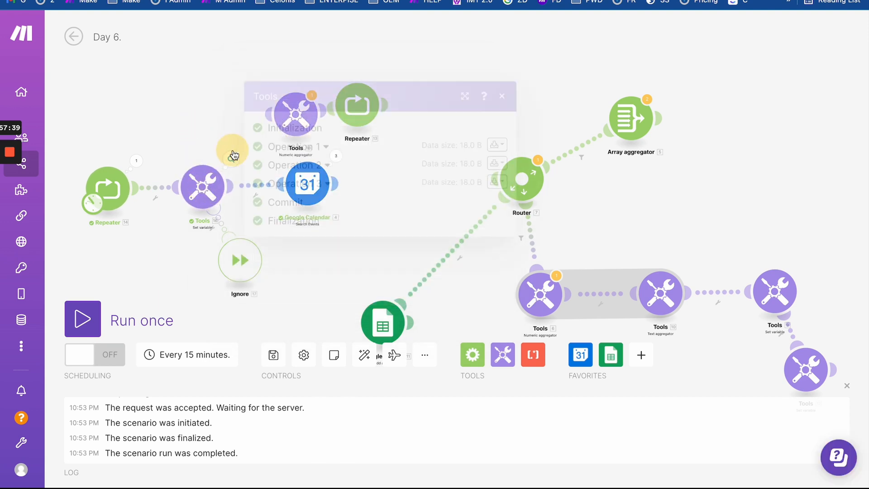
left_click(497, 145)
left_click(471, 181)
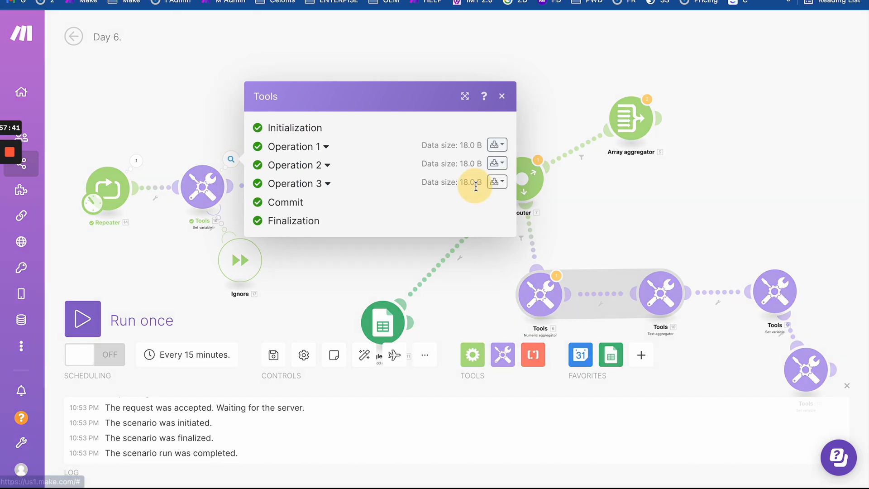
left_click_drag(258, 104, 282, 107)
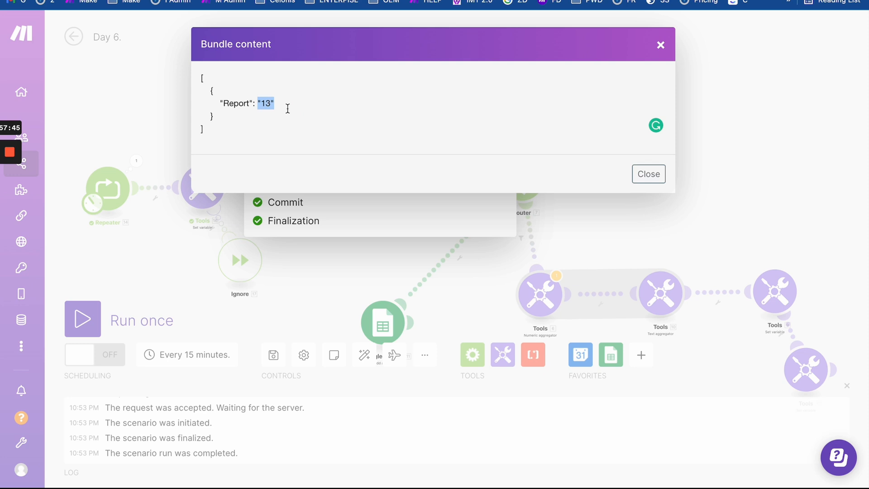
left_click(132, 100)
left_click(178, 126)
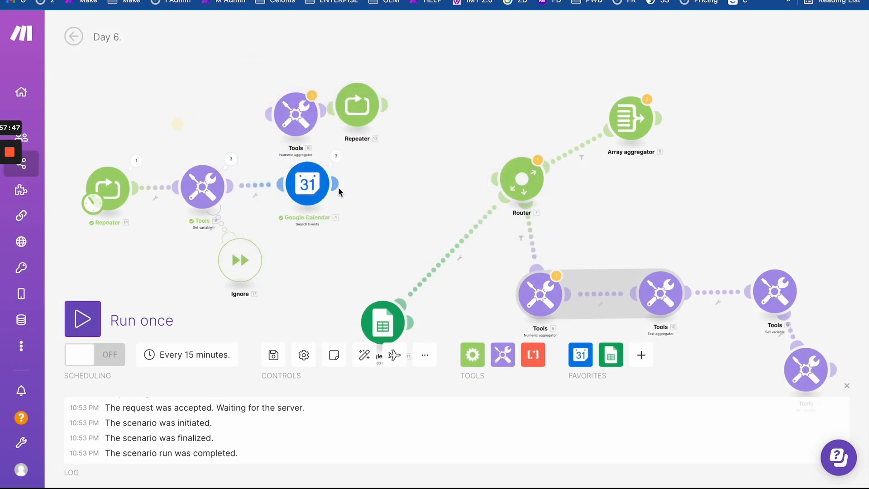
left_click(319, 188)
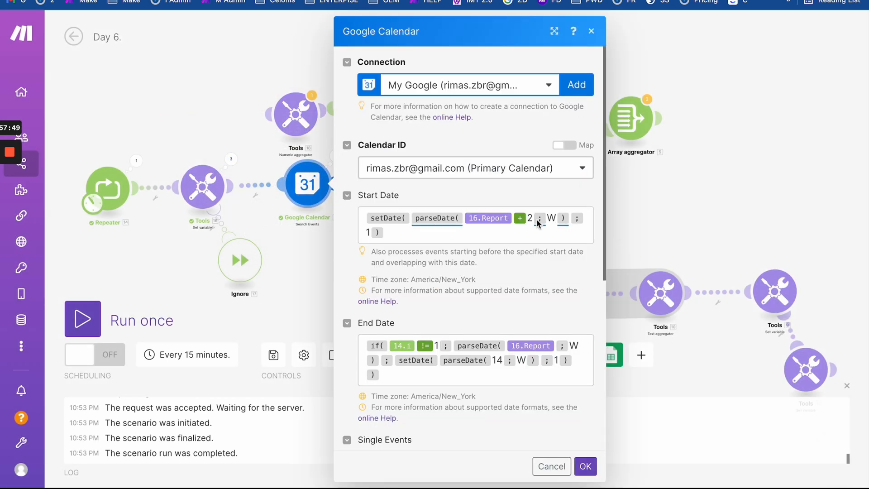
- Paste the if-based Start Date formula, wrap 16.Report in parseNumber( ) inside parseDate, and save
left_click_drag(525, 236, 376, 187)
key("BackSpace")
type("if(14.i!=1;parseDate(16.Report;W);setDate(parseDate(16.Report+1;W);1))")
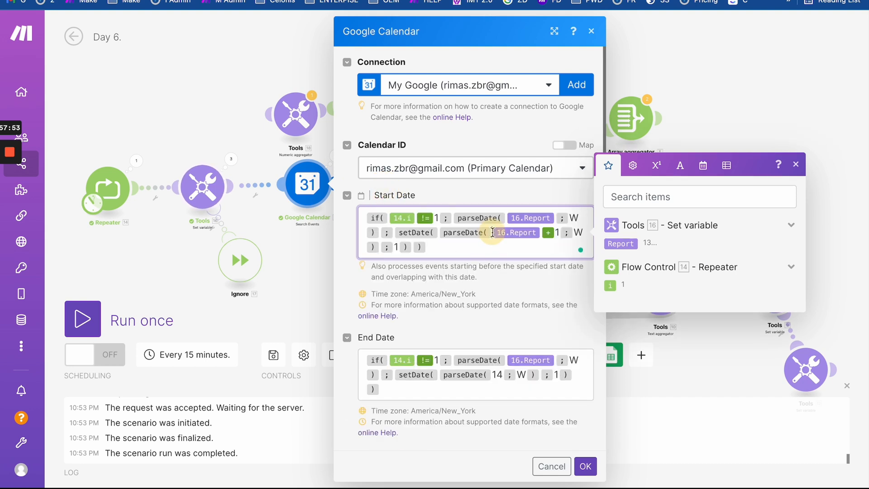
left_click(508, 232)
type("parseN")
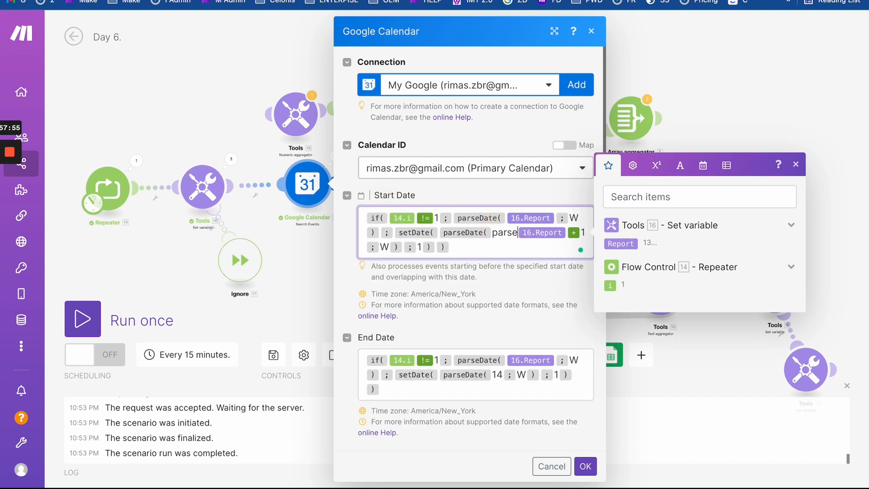
type("umber( 16.Report ")
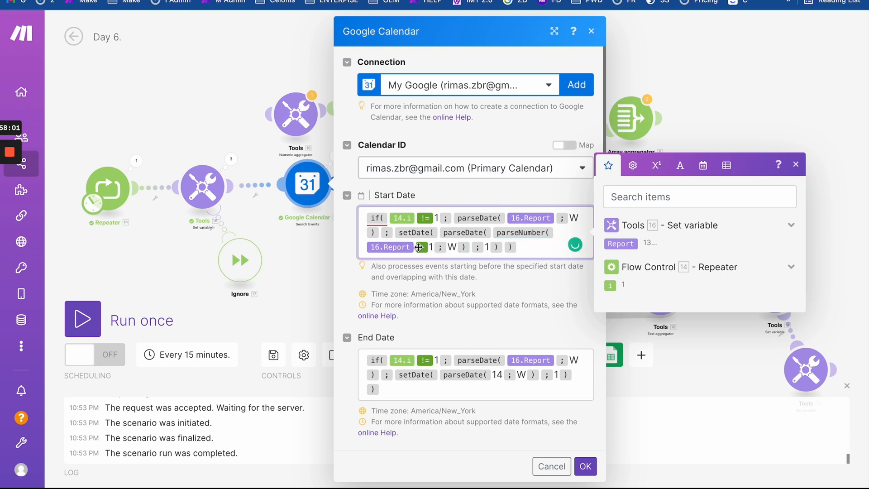
type(")")
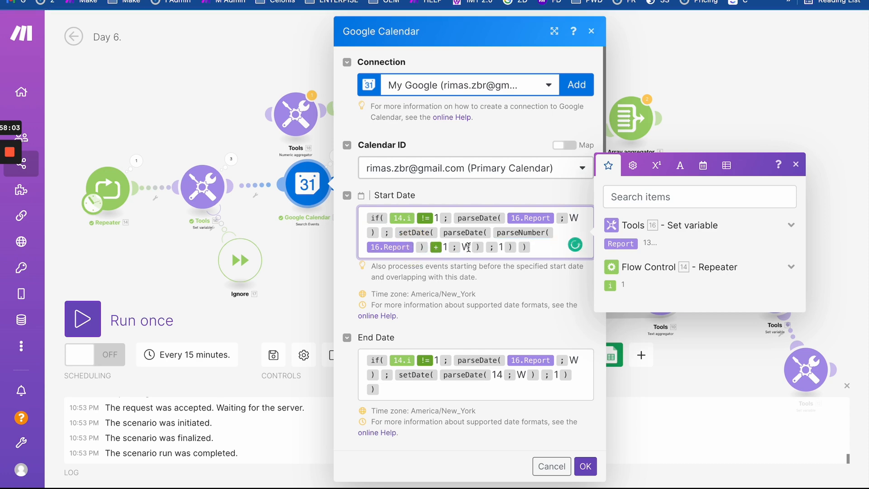
left_click(586, 467)
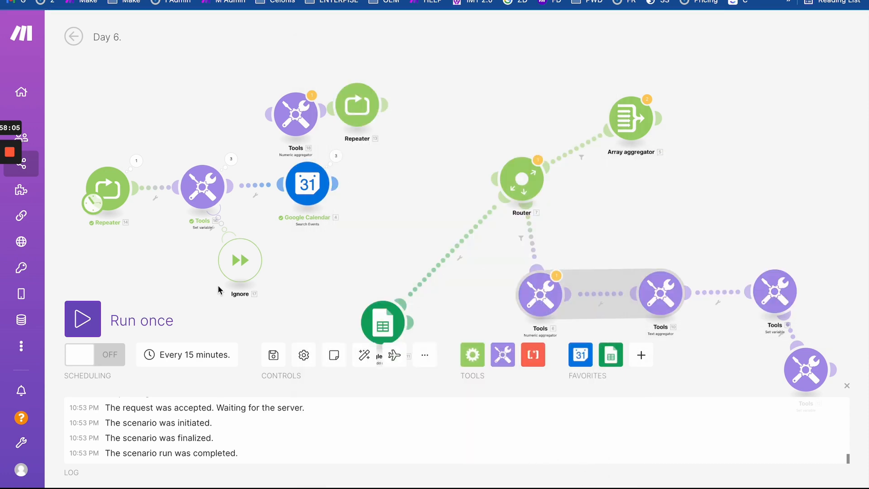
- Rerun and confirm Operations 1–3 searched April 1, 4 and 11, 2022, then open the module settings
left_click(83, 319)
left_click(336, 155)
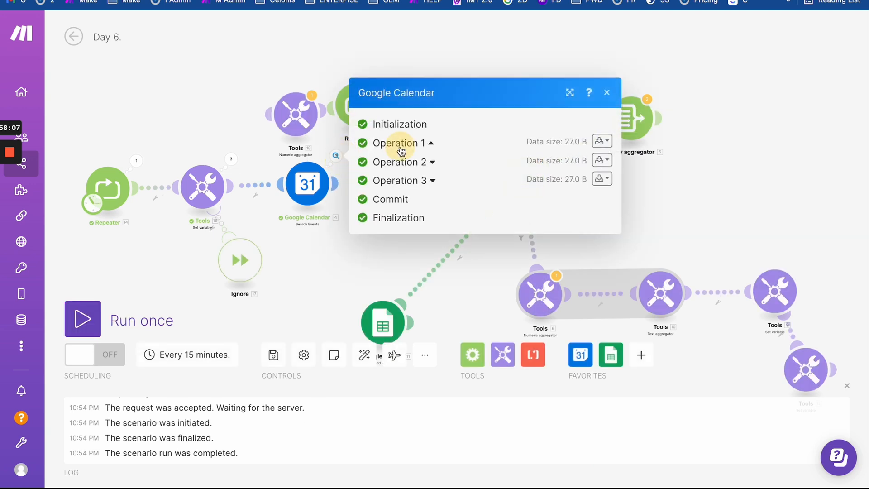
left_click(384, 143)
left_click_drag(435, 151, 524, 151)
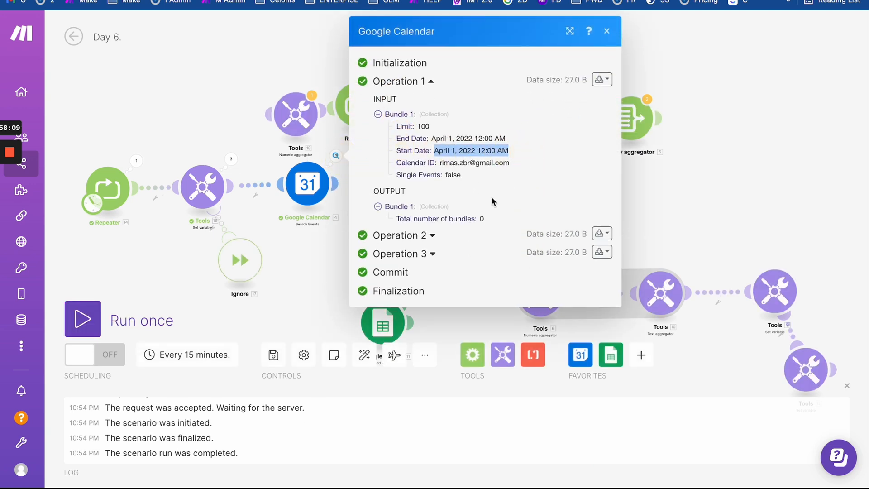
left_click(432, 237)
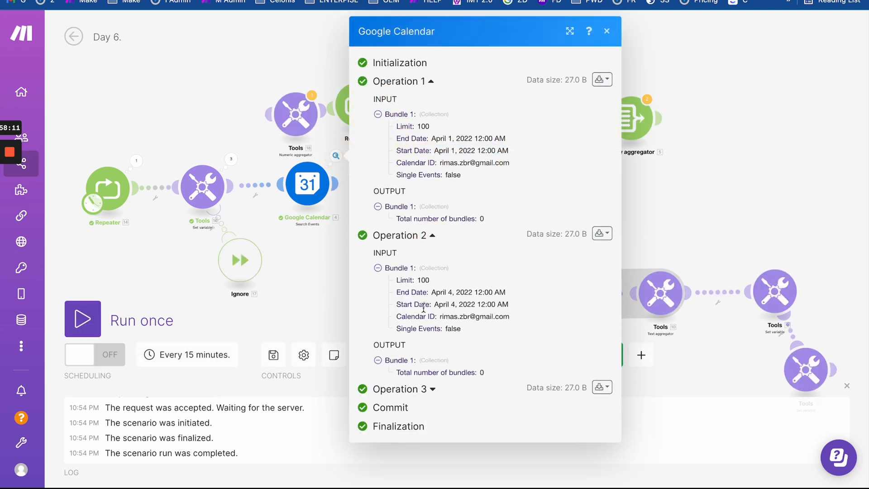
left_click_drag(397, 302, 503, 304)
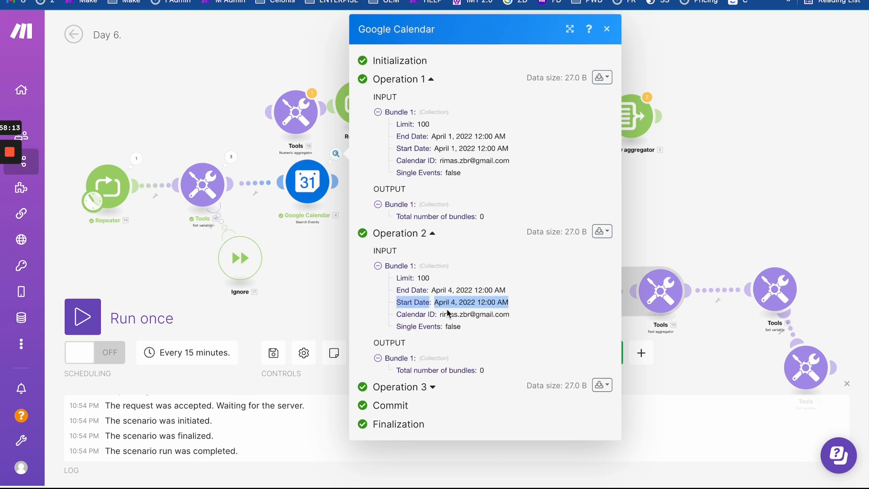
left_click(433, 387)
scroll(433, 388, "down", 2)
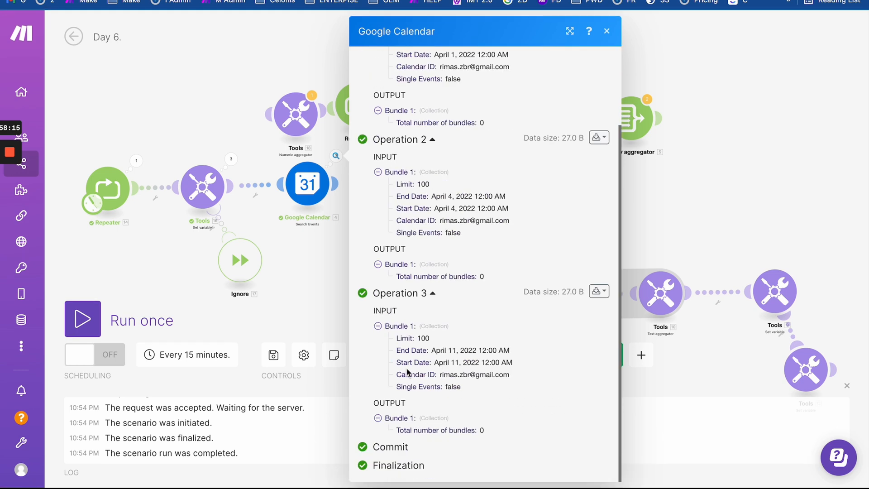
left_click_drag(400, 362, 567, 365)
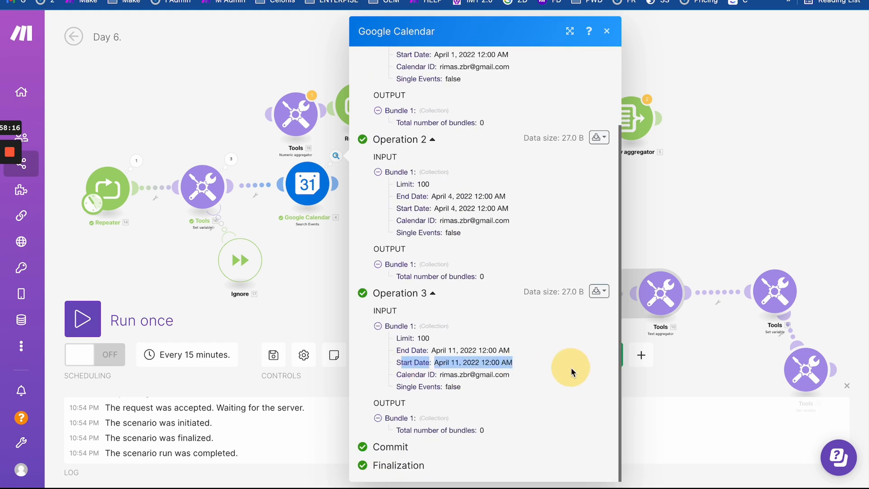
left_click(301, 190)
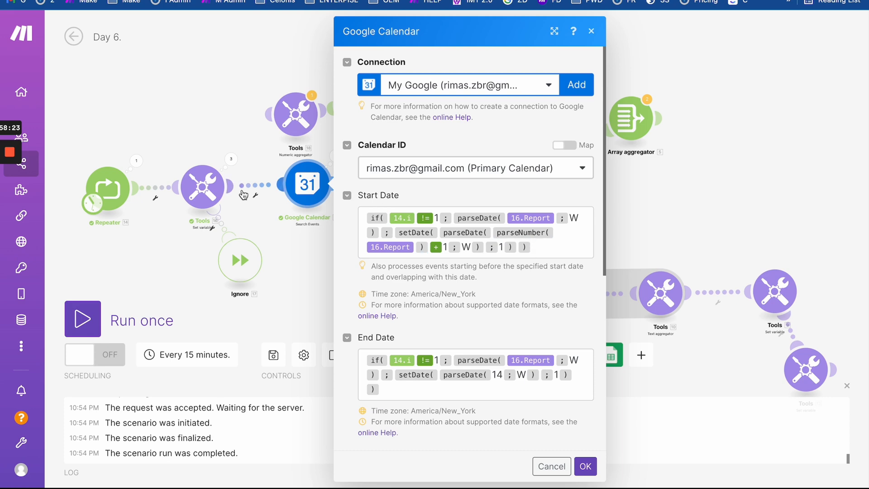
- Set the Repeater to 7 repeats and run the scenario once
left_click(259, 221)
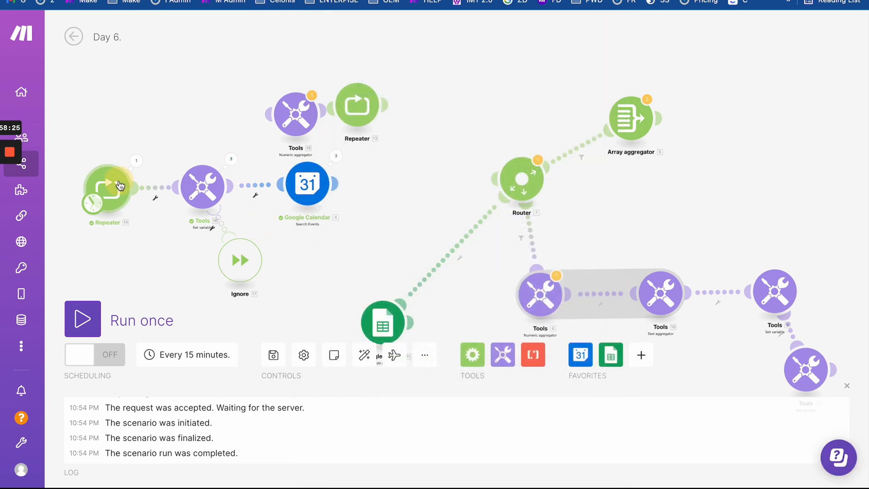
left_click(109, 188)
double_click(188, 194)
type("7")
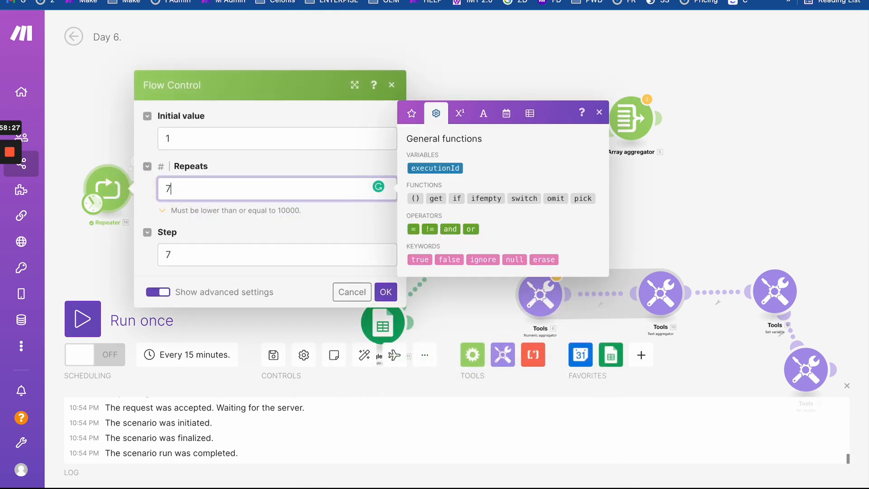
left_click(385, 292)
left_click(83, 319)
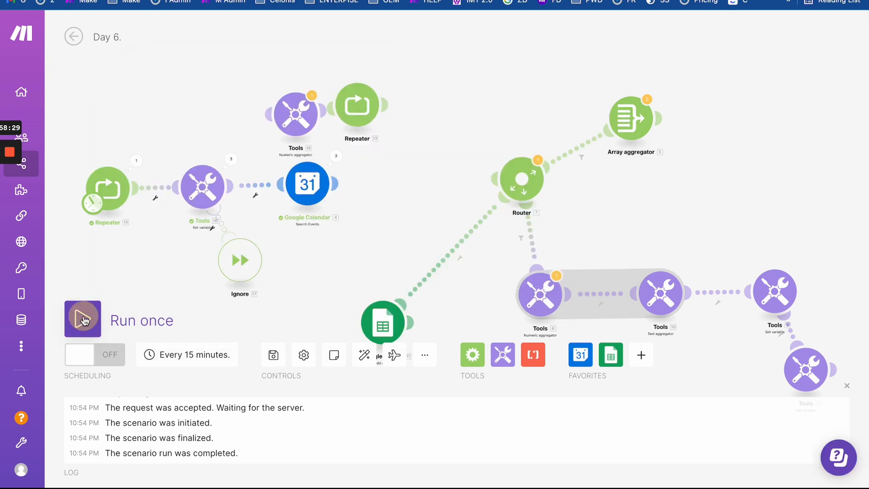
- Check the Search Events operations, with Operations 4 and 5 starting April 18 and April 25, 2022
left_click(336, 156)
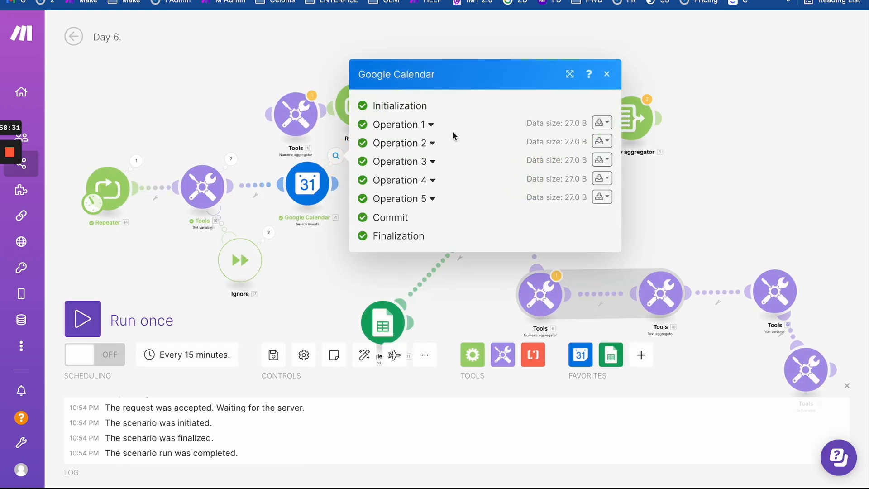
left_click(430, 124)
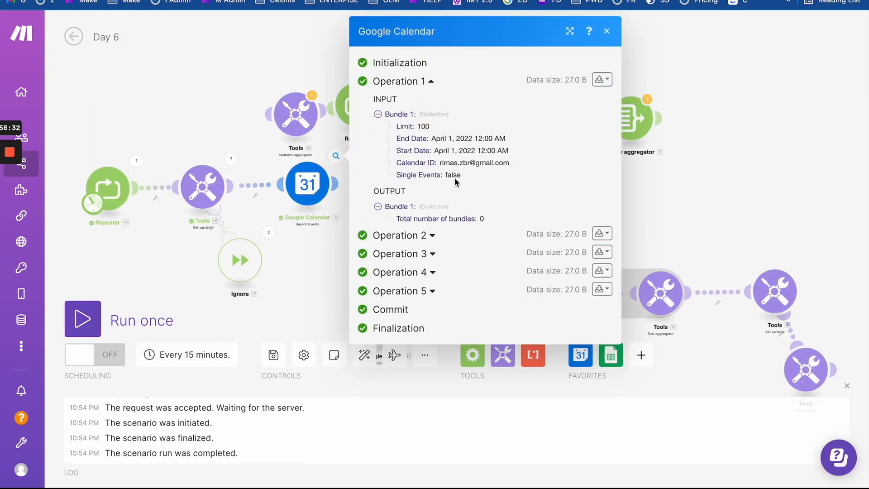
left_click(432, 255)
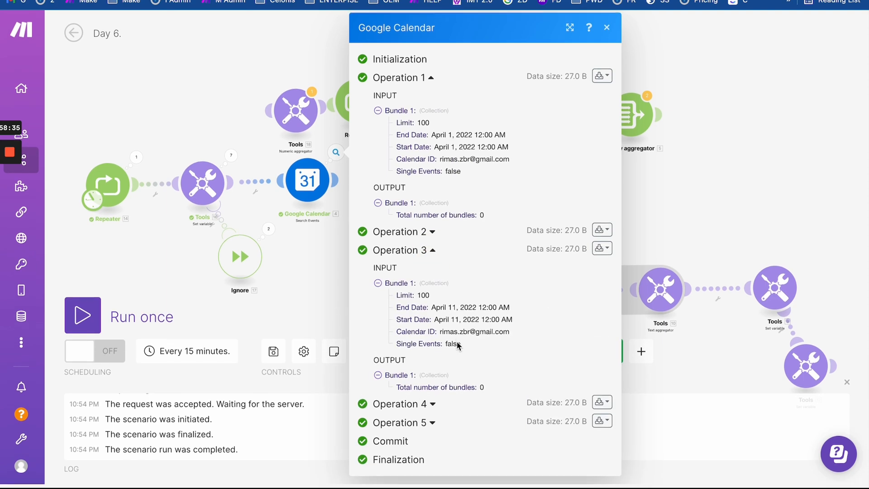
left_click(432, 409)
scroll(513, 401, "down", 3)
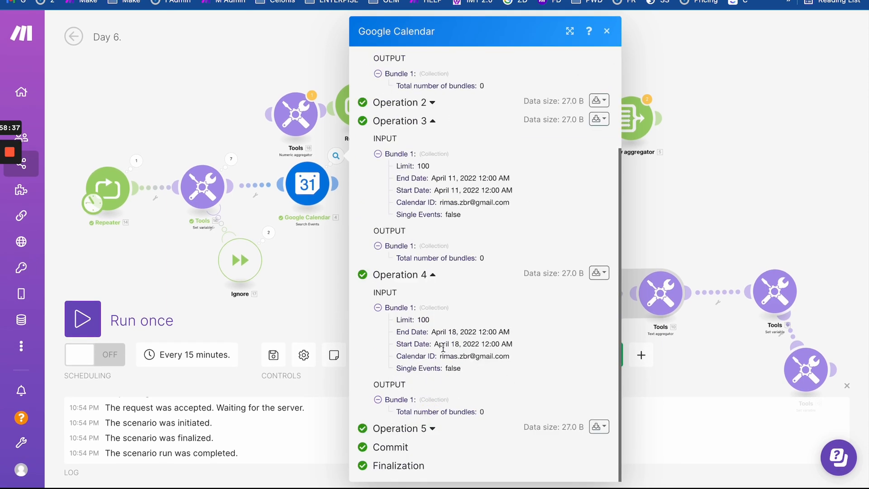
left_click_drag(443, 348, 521, 347)
left_click(432, 428)
scroll(434, 432, "down", 3)
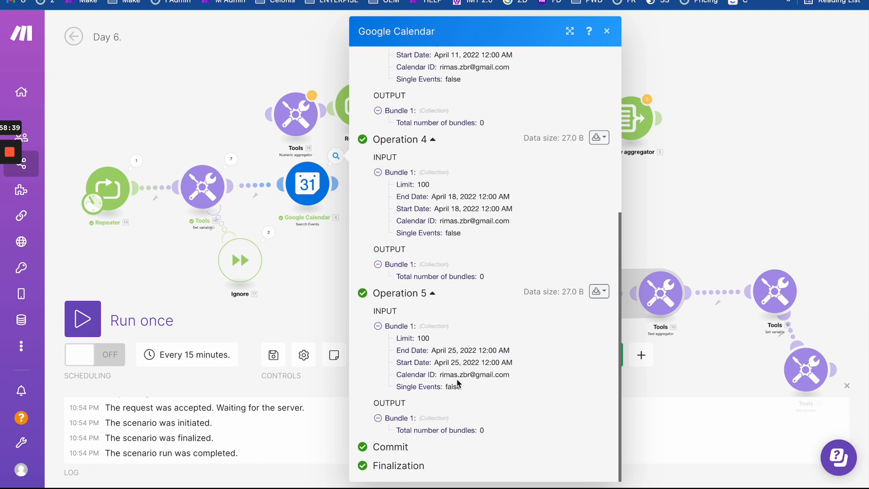
left_click_drag(434, 363, 553, 366)
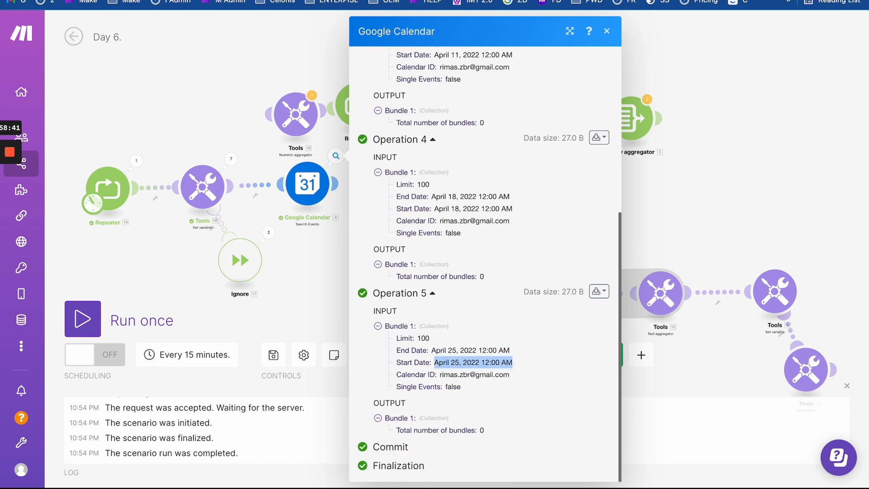
- Compare against Google Calendar's weeks from April 17 to May 7, settling on April 24–30
key("ctrl+Tab")
left_click(232, 30)
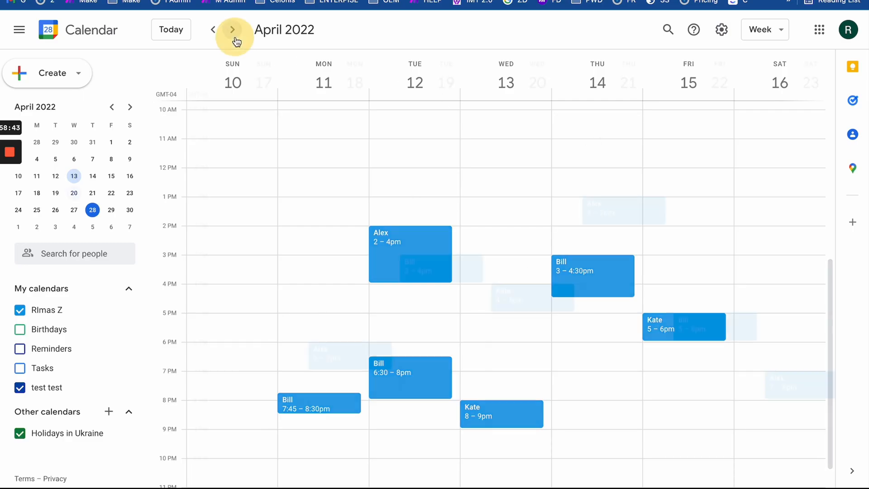
left_click(232, 30)
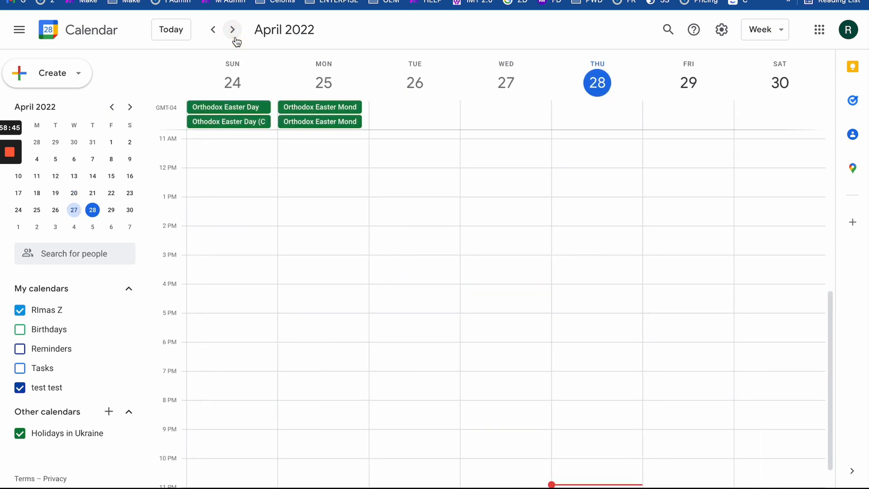
left_click(233, 30)
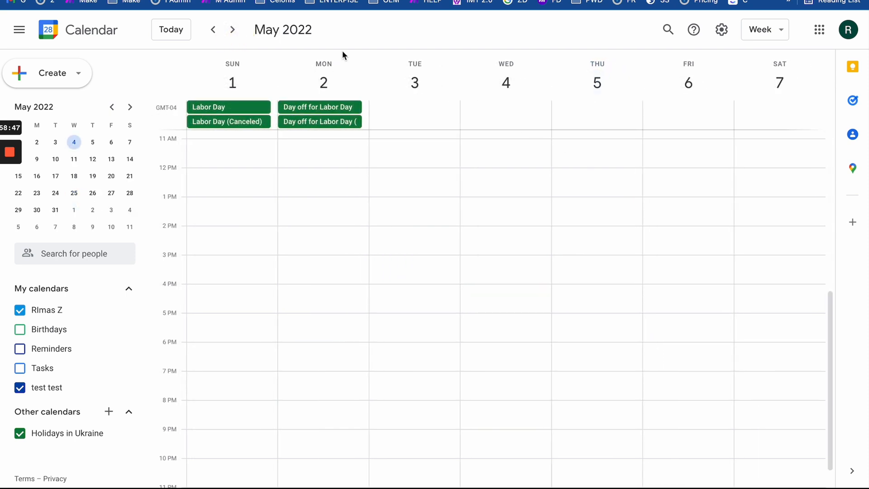
left_click(212, 30)
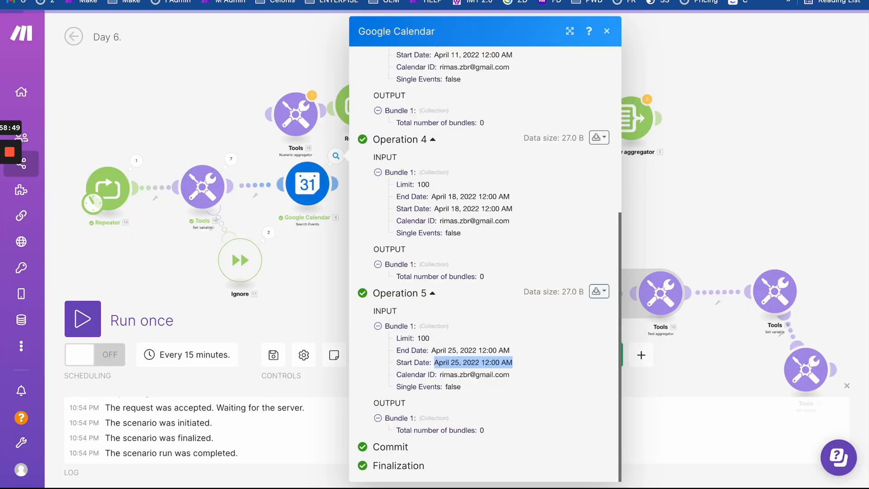
- Back in Make, confirm Operation 1's April 1, 2022 start date and reopen the Google Calendar settings
key("alt+Tab")
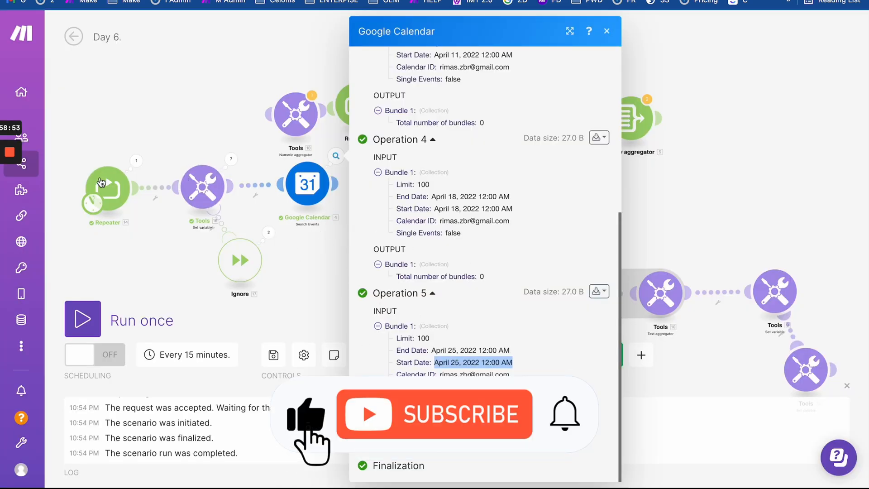
left_click(312, 203)
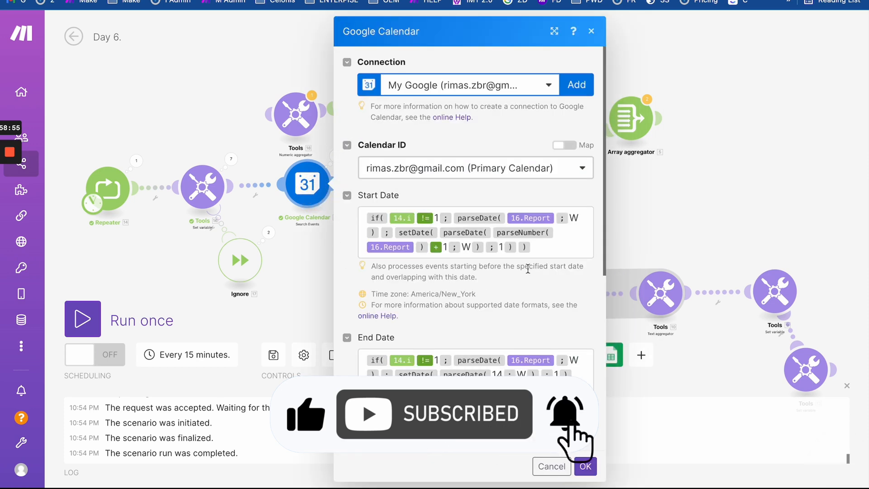
left_click(232, 146)
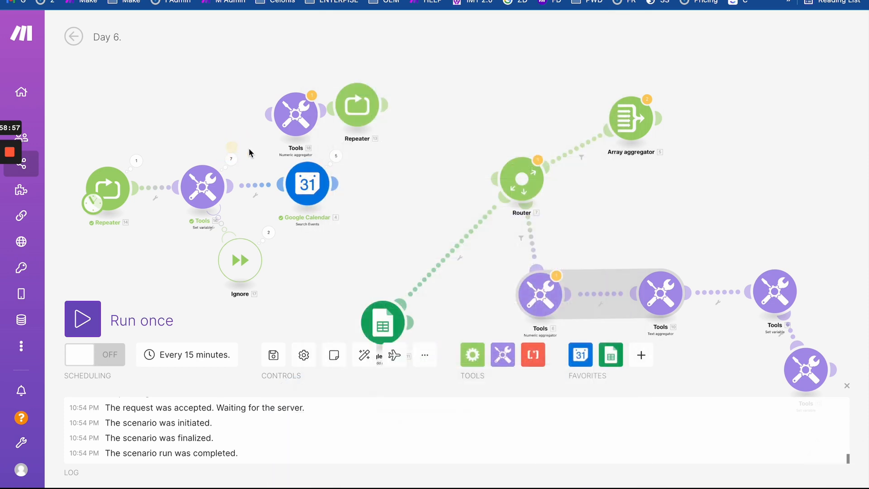
left_click(336, 156)
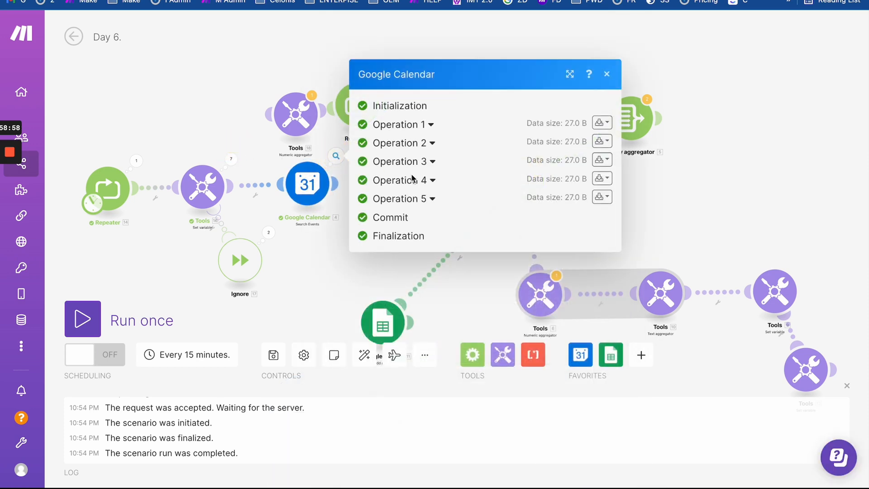
left_click(431, 126)
left_click_drag(435, 152, 558, 151)
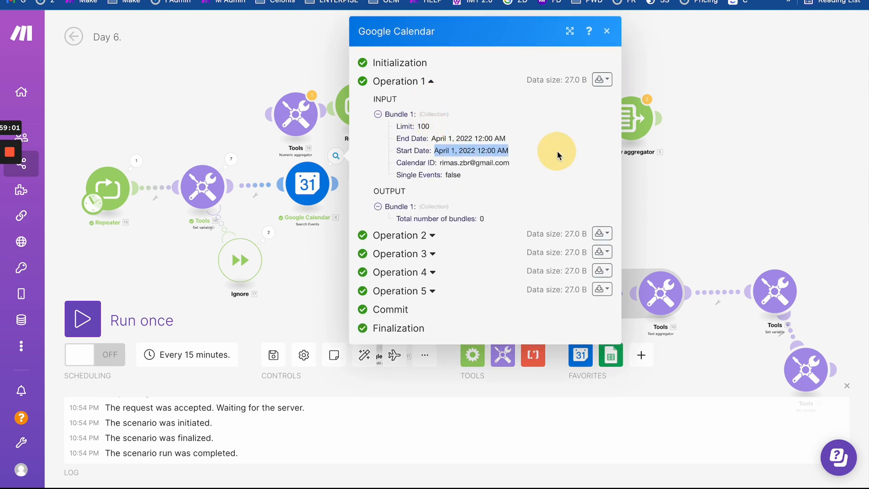
left_click(308, 183)
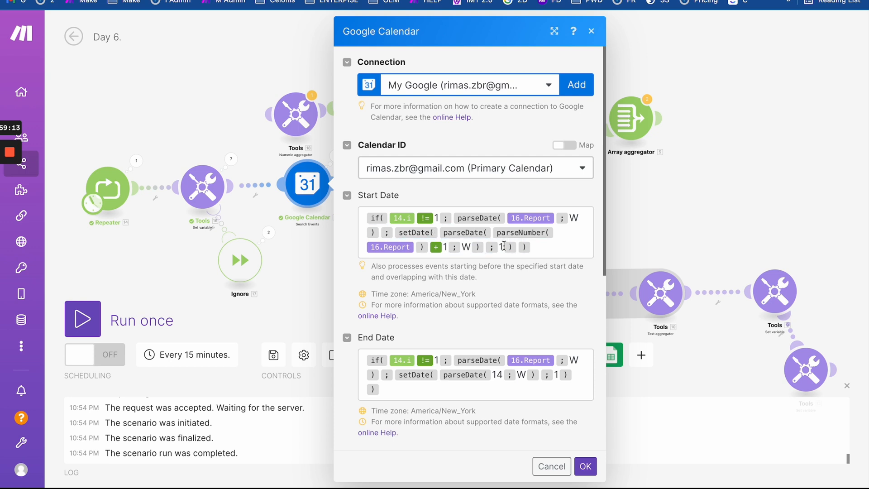
- Select the setDate(...) part of the Start Date formula, then switch to Google Calendar's April 24–30 week
left_click_drag(504, 245, 396, 232)
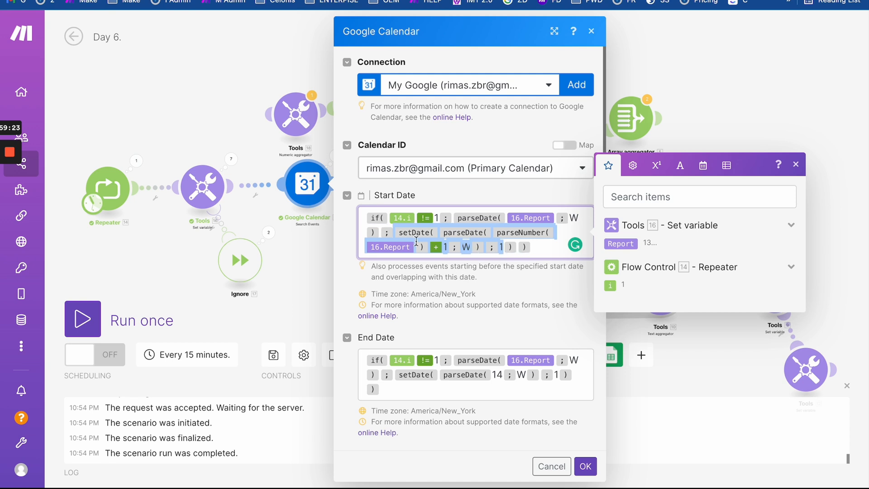
left_click(393, 231)
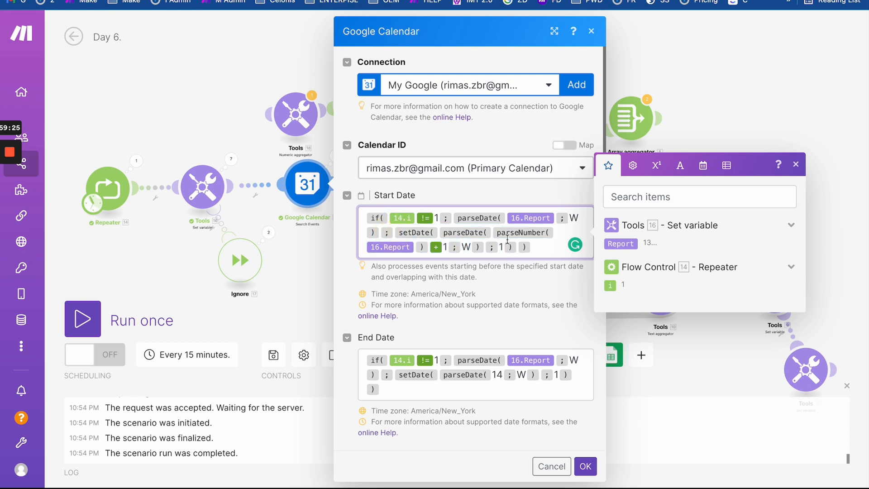
left_click_drag(511, 250, 395, 232)
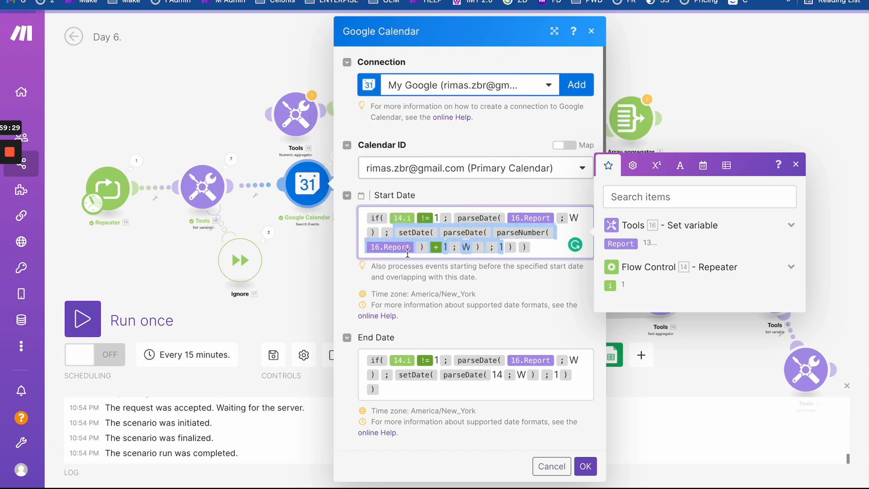
key("ctrl+Tab")
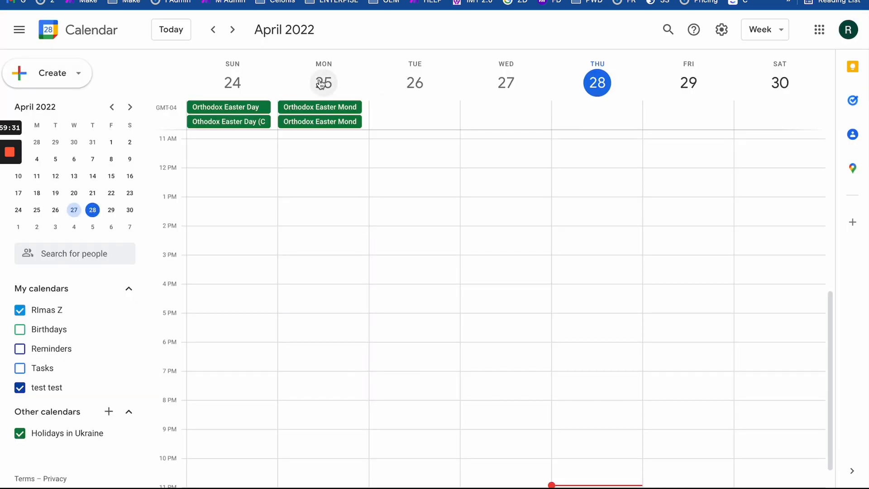
- Go back three weeks and forward one to the April 3–9, 2022 week, then return to Make
left_click(213, 30)
left_click(213, 29)
left_click(213, 29)
left_click(212, 30)
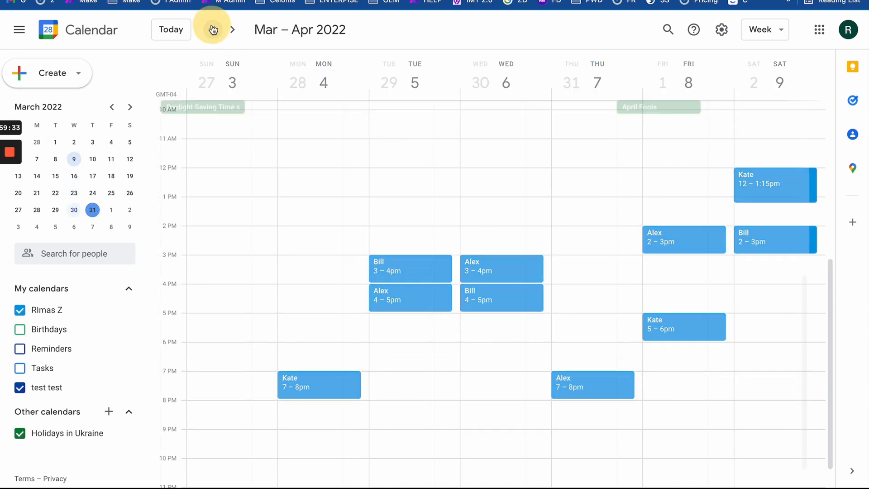
left_click(233, 30)
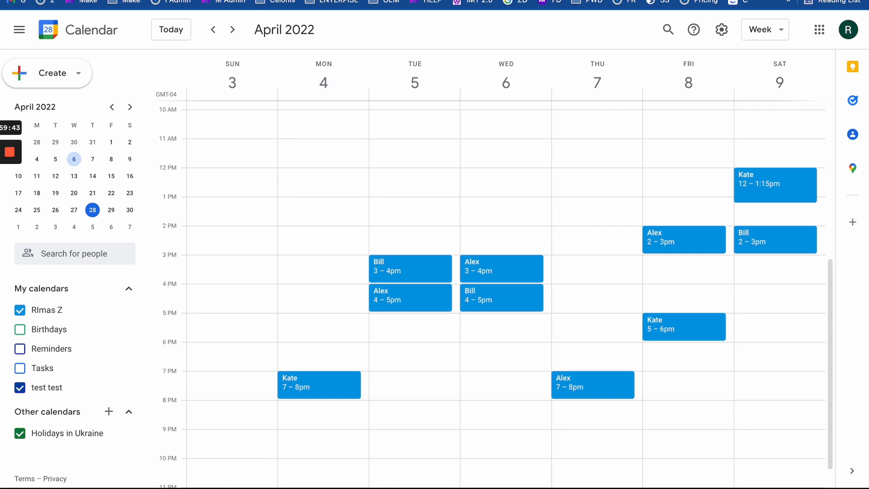
key("ctrl+Tab")
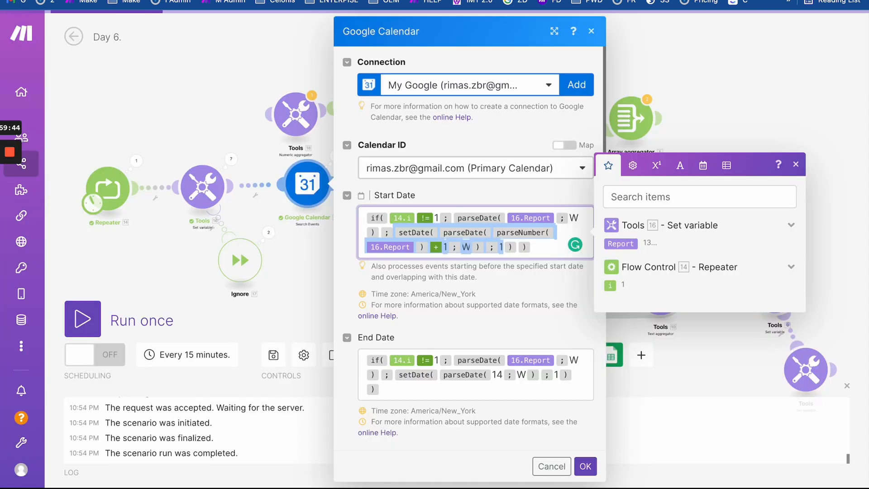
- Add a 1 after the not-equal operator in Start Date, then copy the whole formula into End Date
left_click(546, 251)
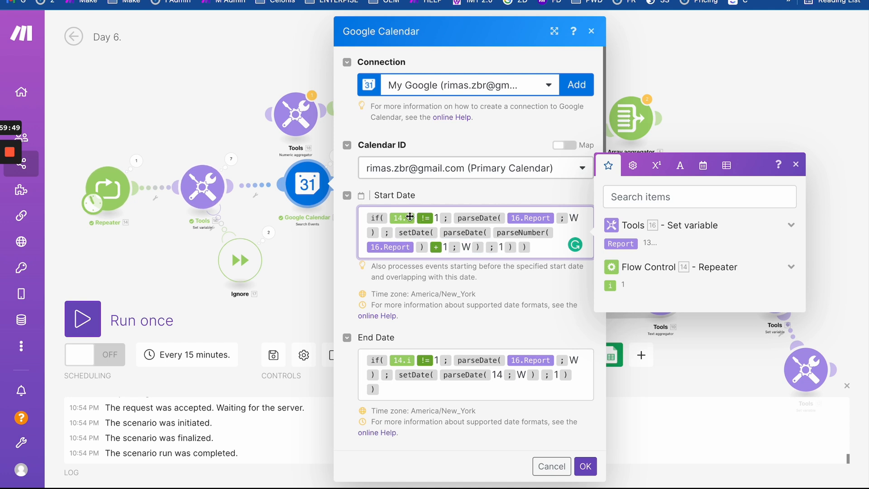
left_click(436, 218)
type("1")
left_click_drag(534, 247, 348, 189)
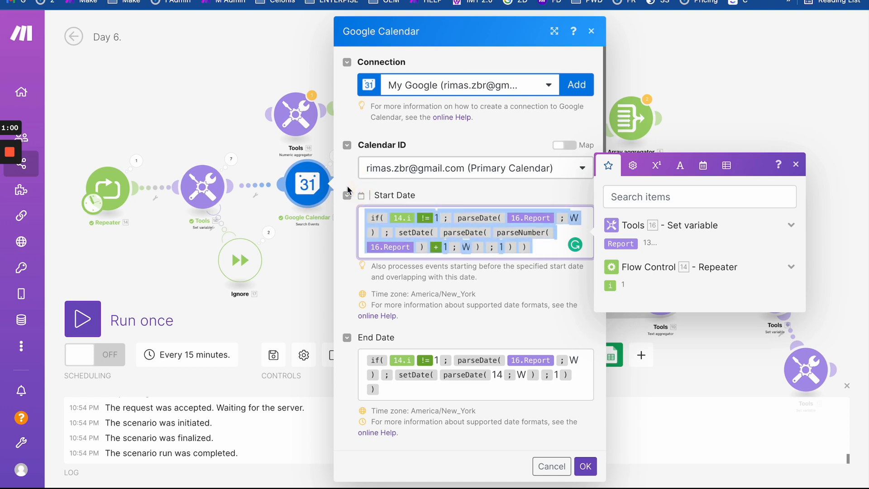
key("ctrl+c")
left_click(402, 396)
key("ctrl+a")
key("BackSpace")
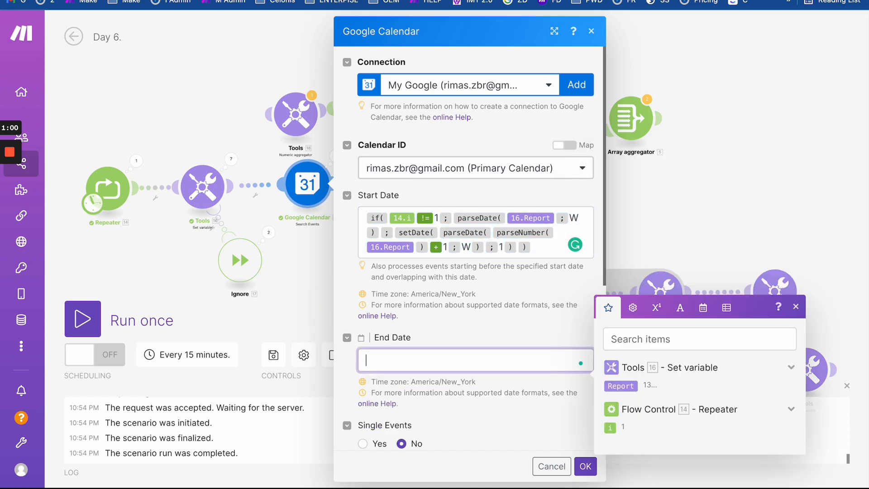
key("ctrl+v")
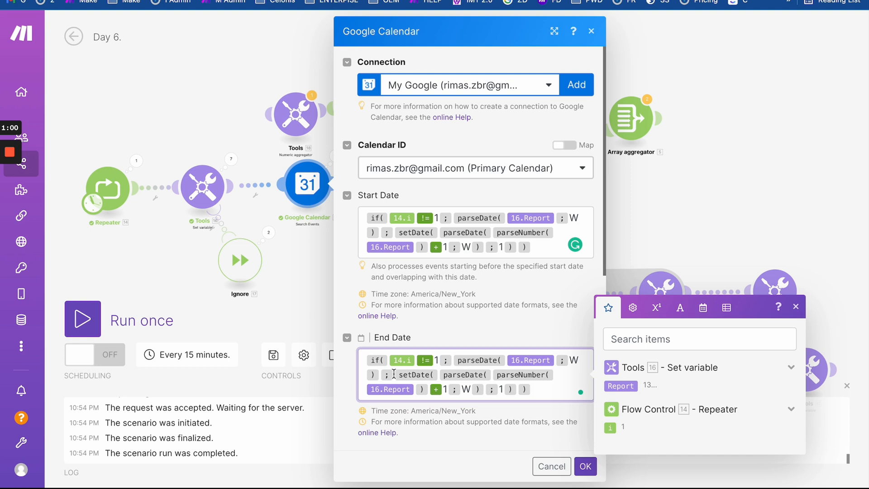
- Wrap the End Date formula in addDays(...; -1), save the module, and view the previous calendar week
left_click(515, 390)
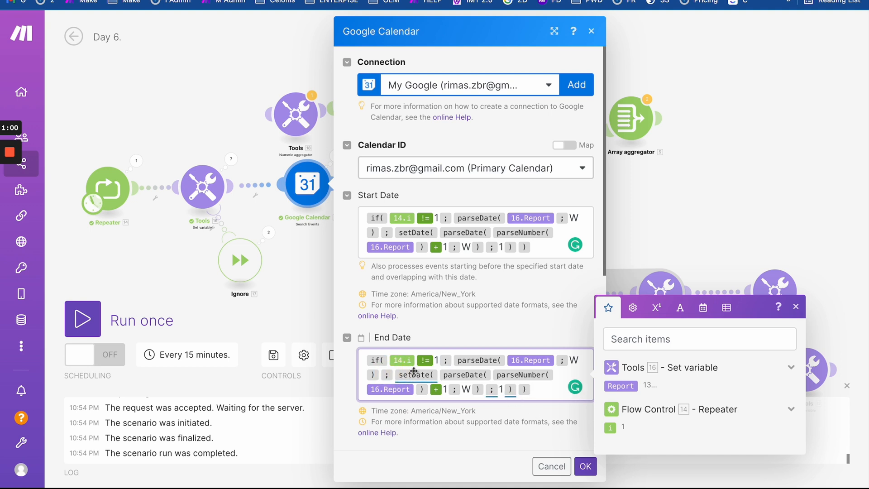
type("addDay")
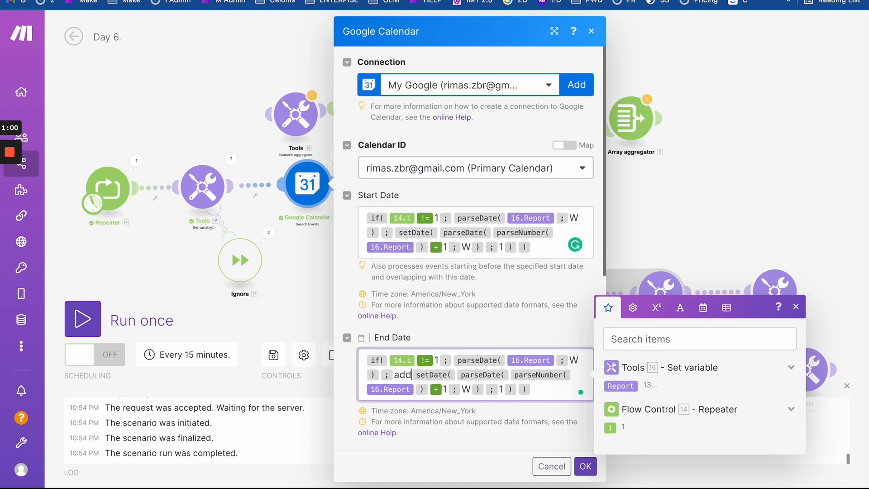
type("s(")
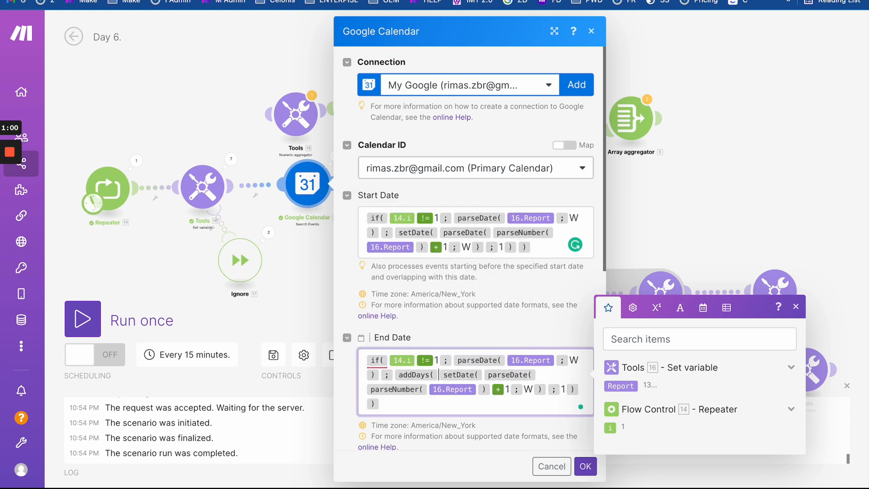
left_click(582, 390)
type("-")
key("BackSpace")
type(";0")
key("BackSpace")
type("-1 )")
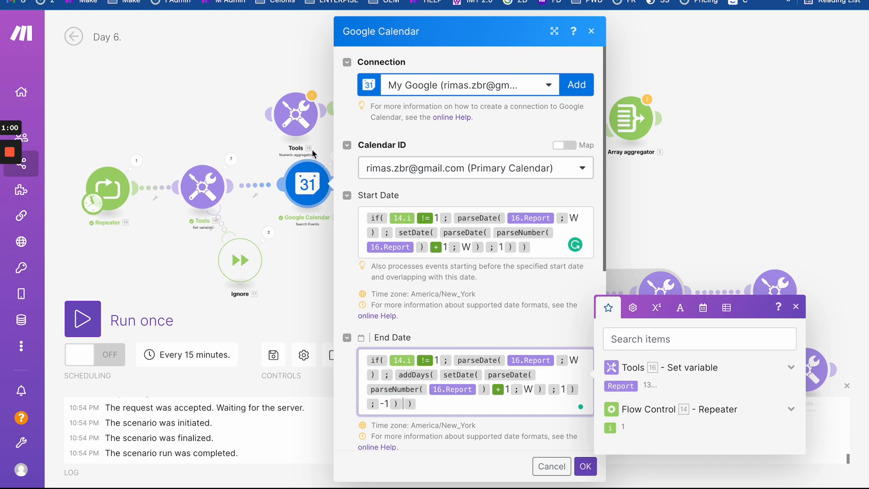
left_click(586, 470)
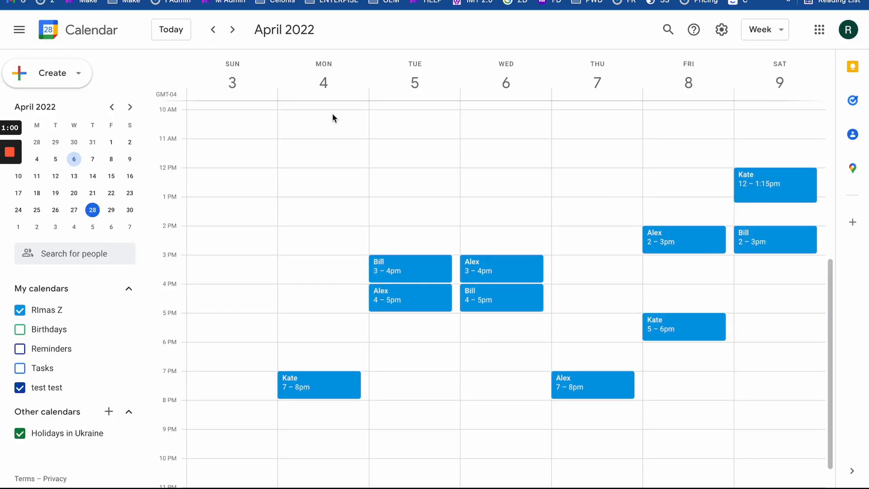
left_click(213, 30)
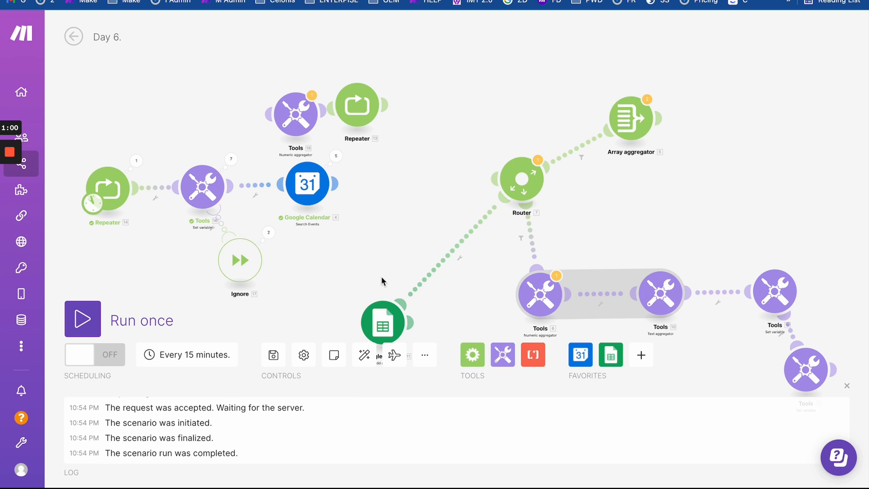
- Open the Google Calendar Search Events module's settings from the scenario canvas
left_click(306, 183)
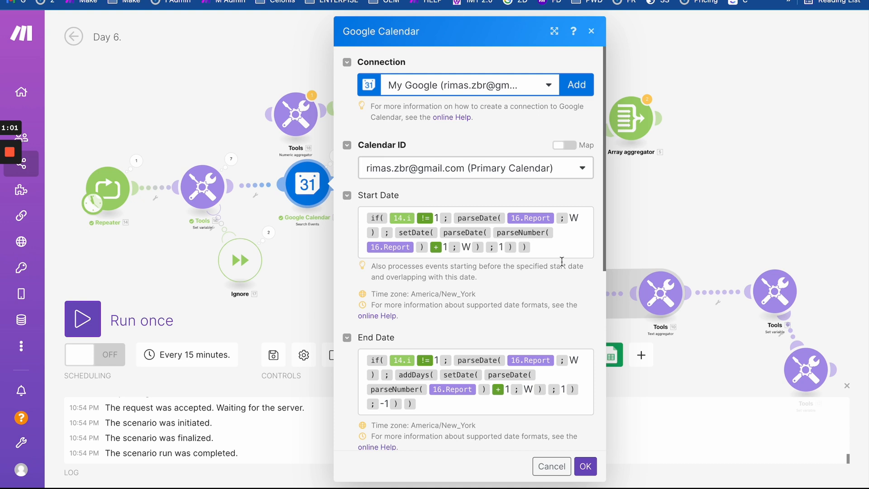
- Overwrite the End Date formula with the copied Start Date formula, then switch to Google Calendar
left_click_drag(551, 249, 373, 202)
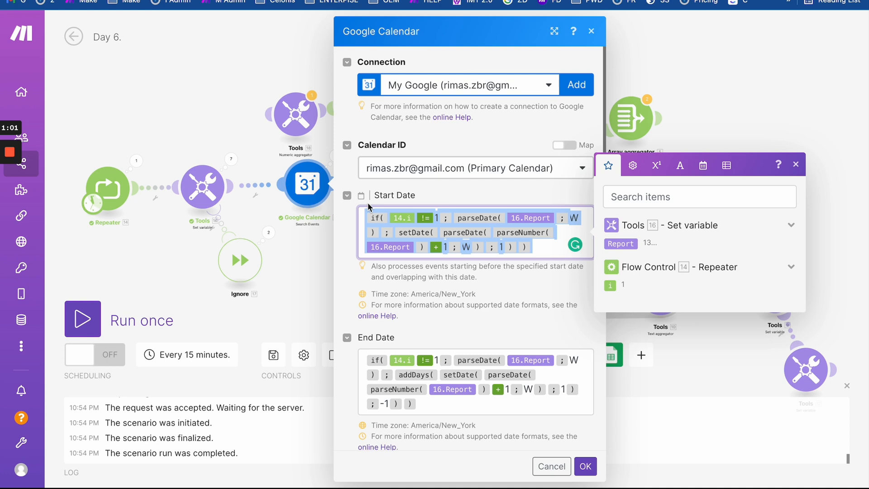
left_click(350, 269)
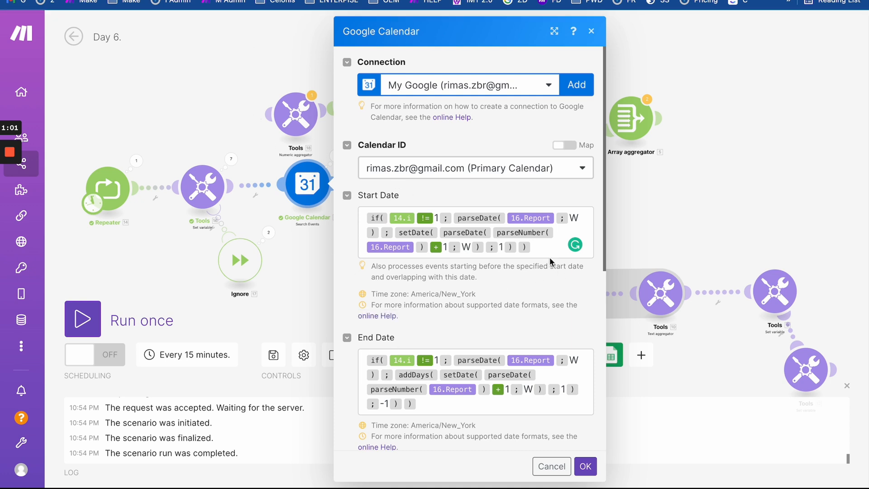
left_click_drag(544, 251, 353, 189)
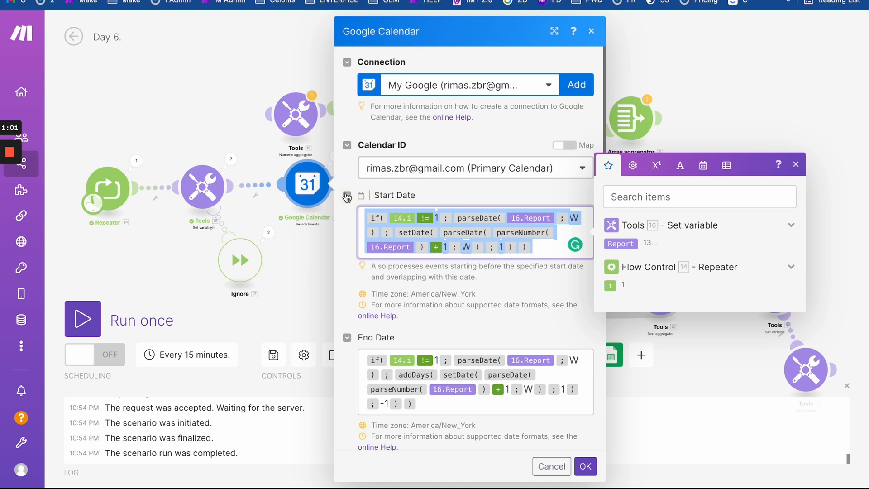
left_click_drag(420, 404, 349, 345)
key("ctrl+v")
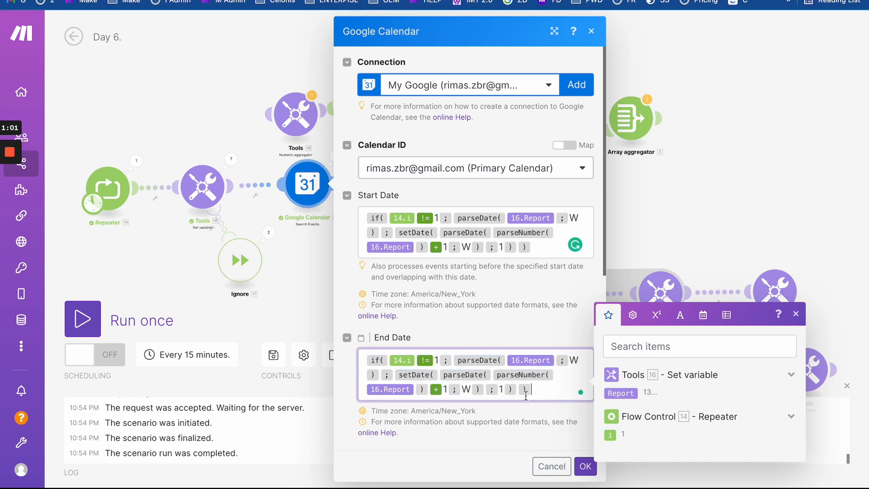
left_click(366, 360)
type("Ad")
key("BackSpace")
key("BackSpace")
left_click(200, 0)
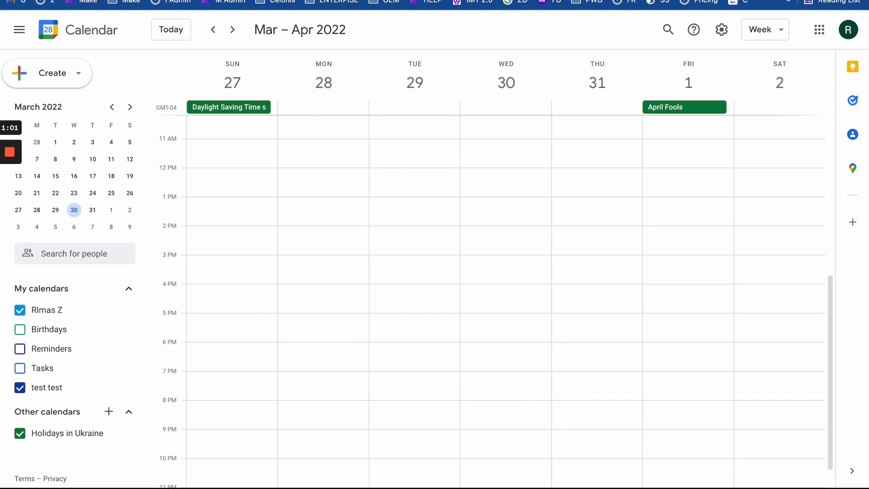
- Browse Google Calendar back to mid-March, then forward to the Mar 27–Apr 2 week
left_click(235, 1)
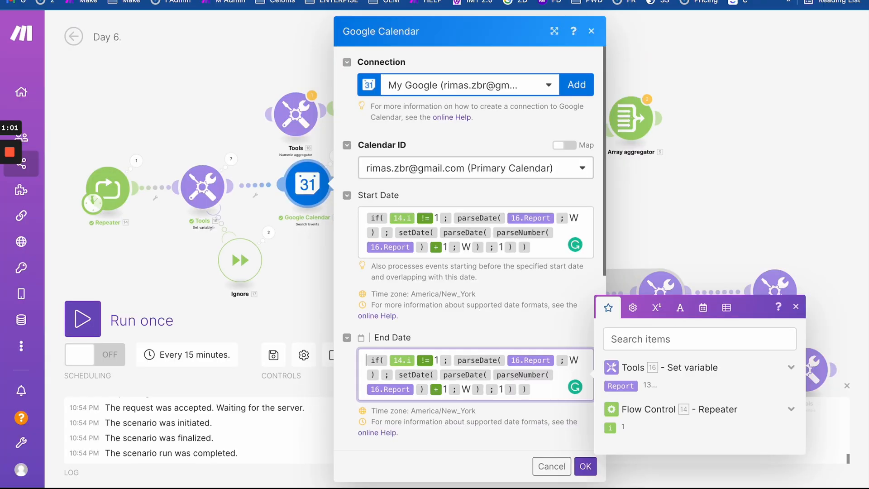
left_click(149, 1)
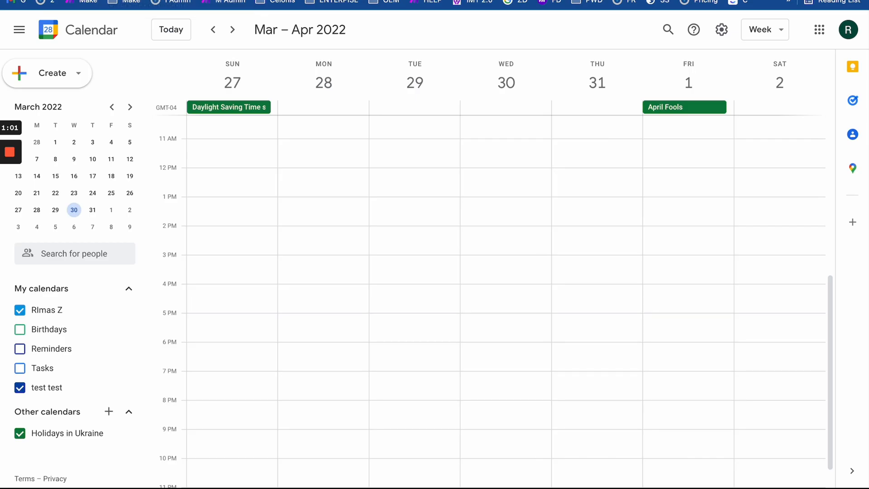
left_click(213, 29)
left_click(213, 30)
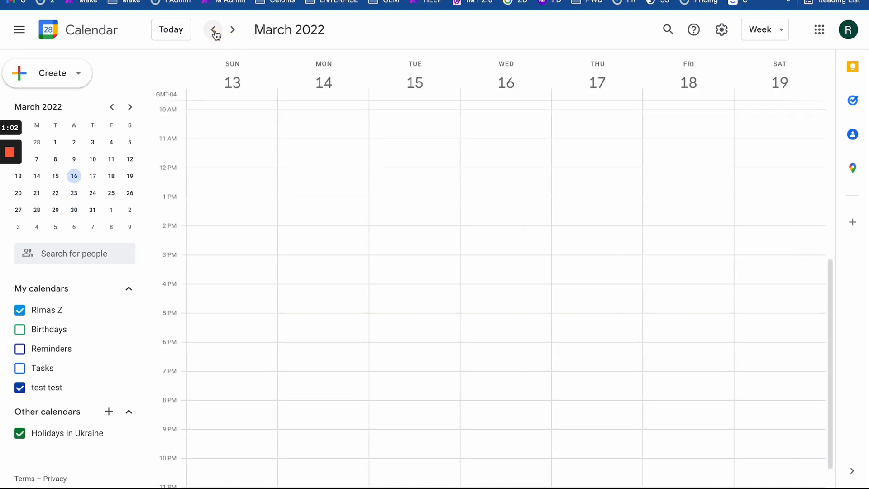
left_click(231, 30)
left_click(231, 30)
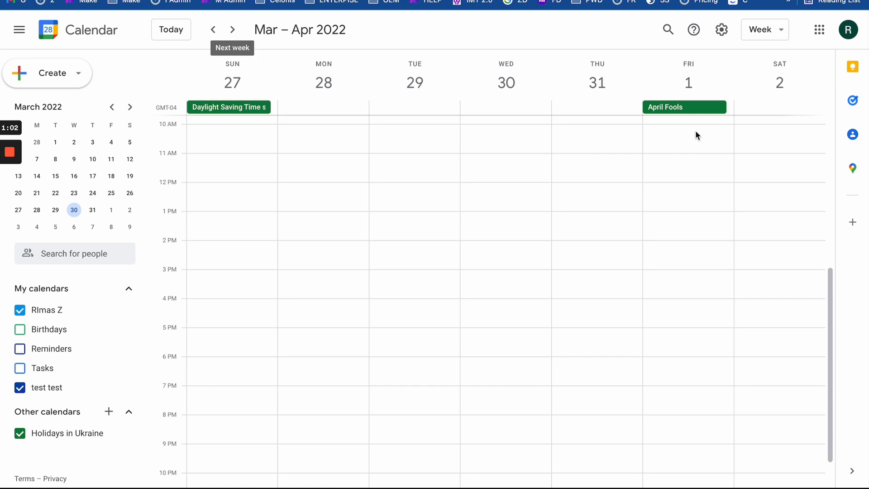
- Draft a test event on Friday, April 1, 10:15am–3:30pm, then return to Make
left_click(678, 150)
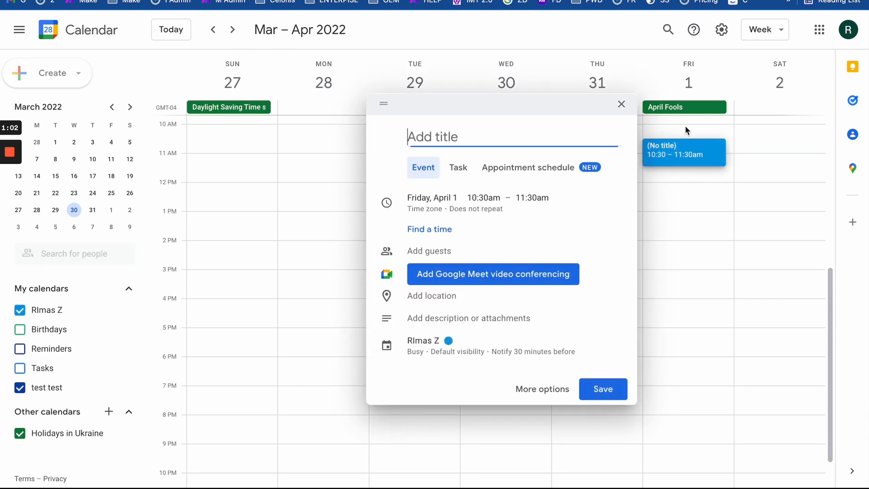
left_click(686, 132)
left_click_drag(686, 132, 784, 287)
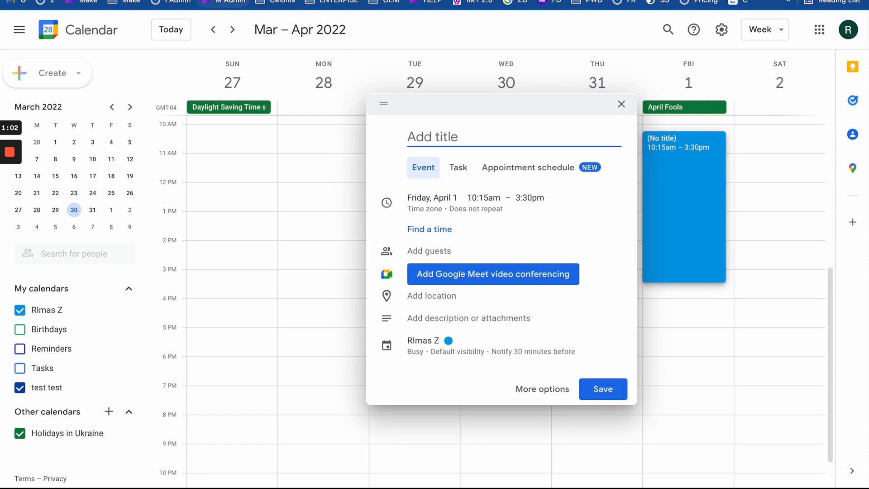
left_click(223, 0)
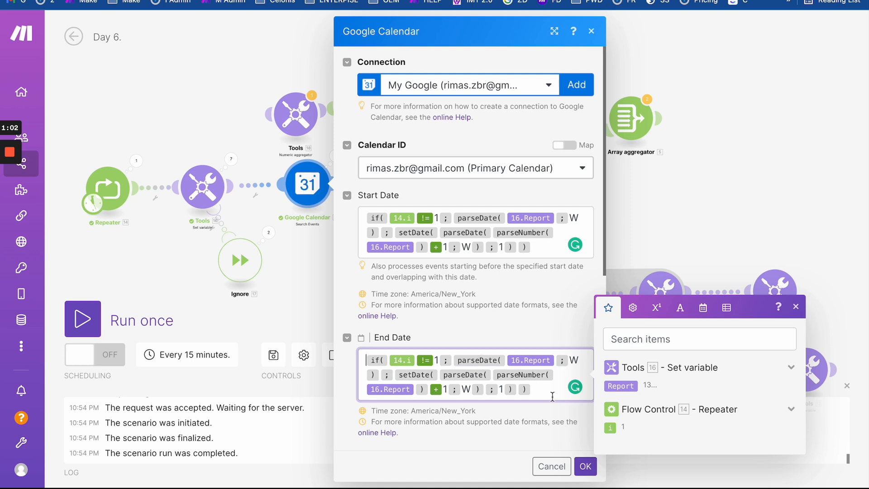
left_click(533, 389)
scroll(533, 388, "down", 1)
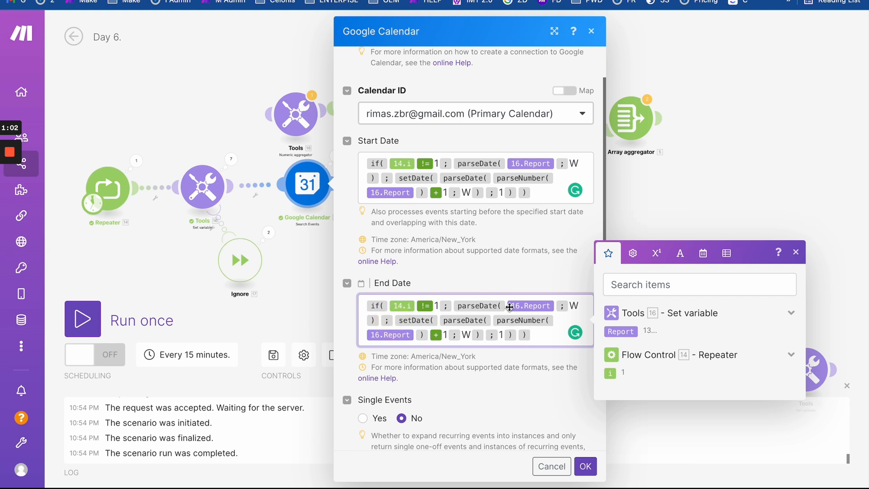
left_click(360, 306)
- From the Date and time functions, insert setDay at the start of End Date, discarding a trial setDate
left_click(680, 257)
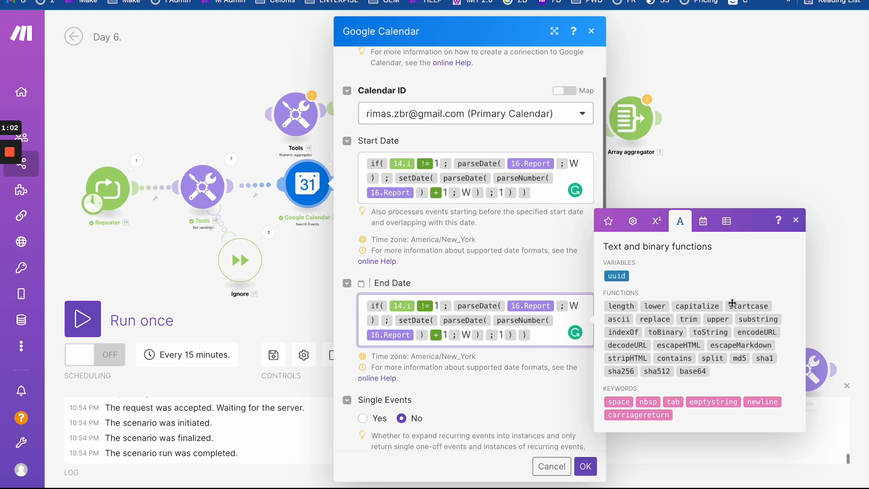
left_click(707, 221)
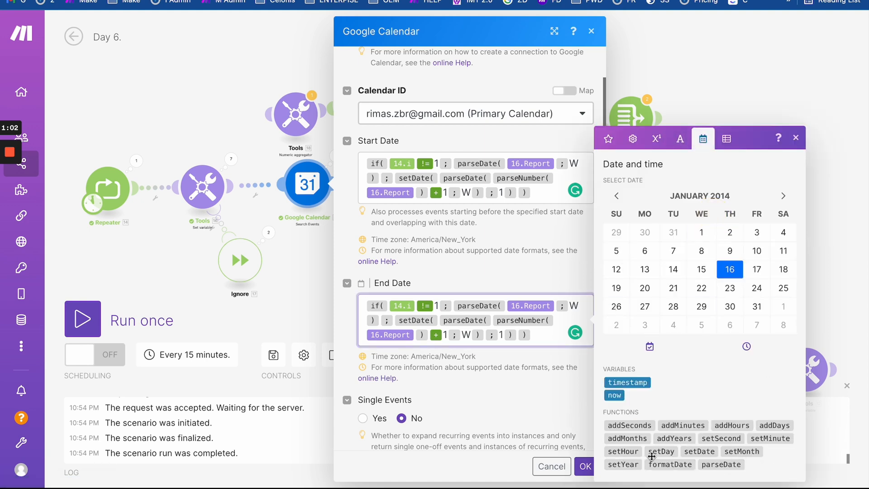
mouse_move(669, 453)
mouse_move(697, 452)
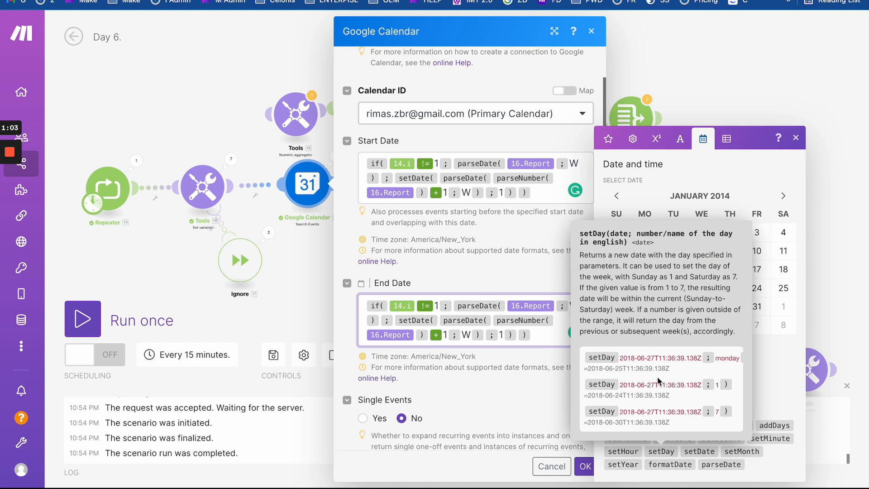
scroll(656, 357, "right", 1)
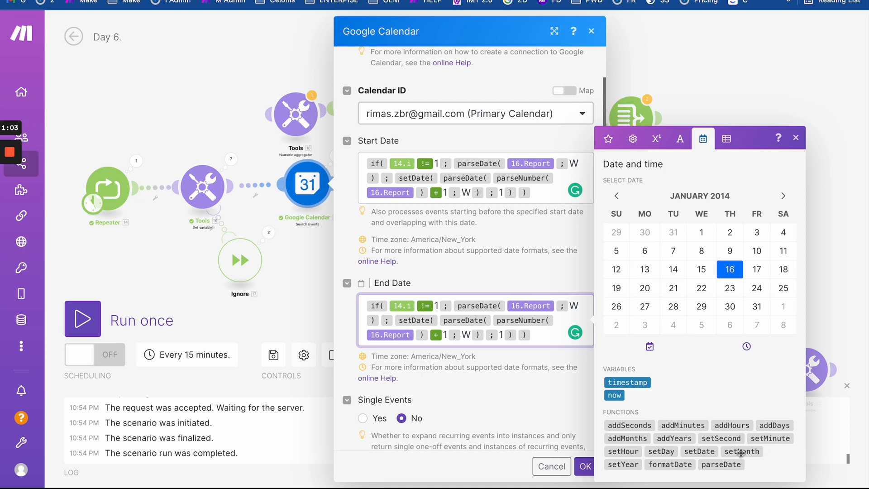
left_click(695, 454)
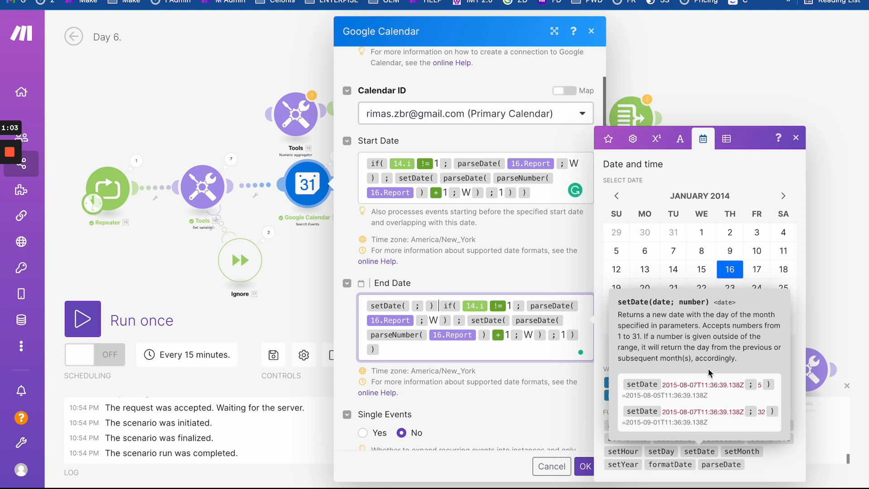
key("BackSpace")
key("BackSpace")
key("BackSpace")
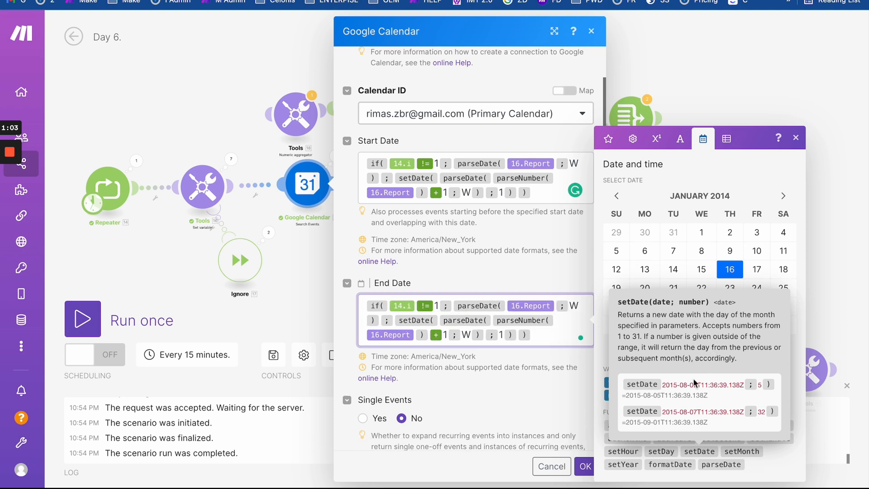
left_click(661, 451)
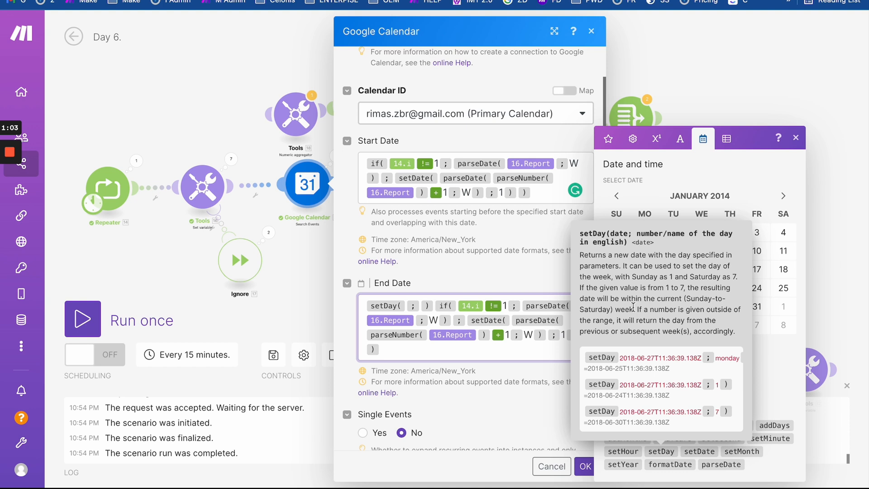
- Fix the End Date to setDay(…; 7) by removing the stray ';' and ')' and appending '; 7 )', then save
key("BackSpace")
key("BackSpace")
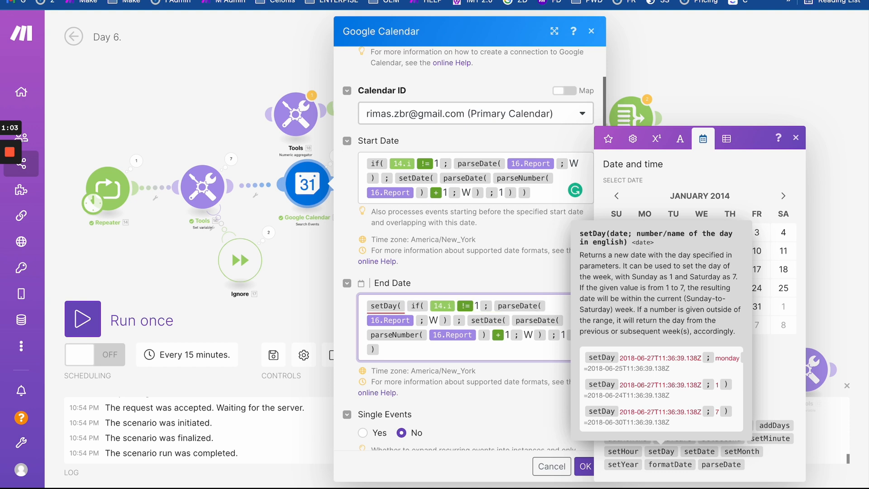
left_click(410, 352)
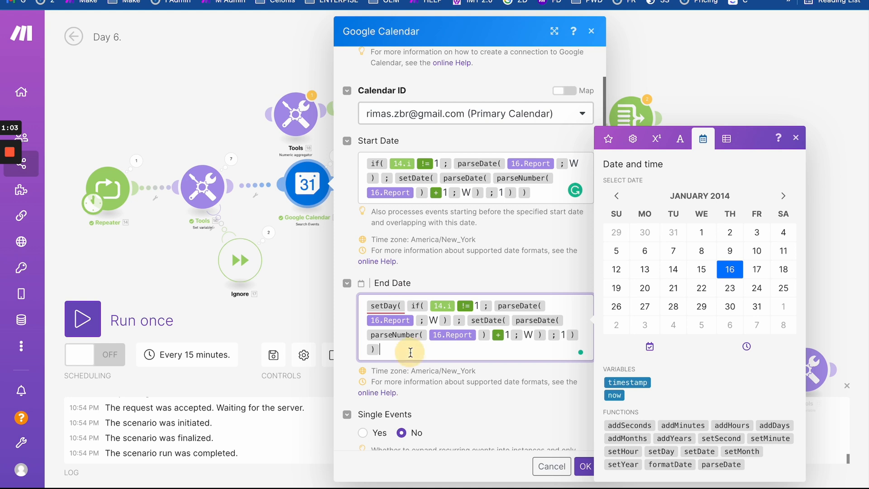
type("; ")
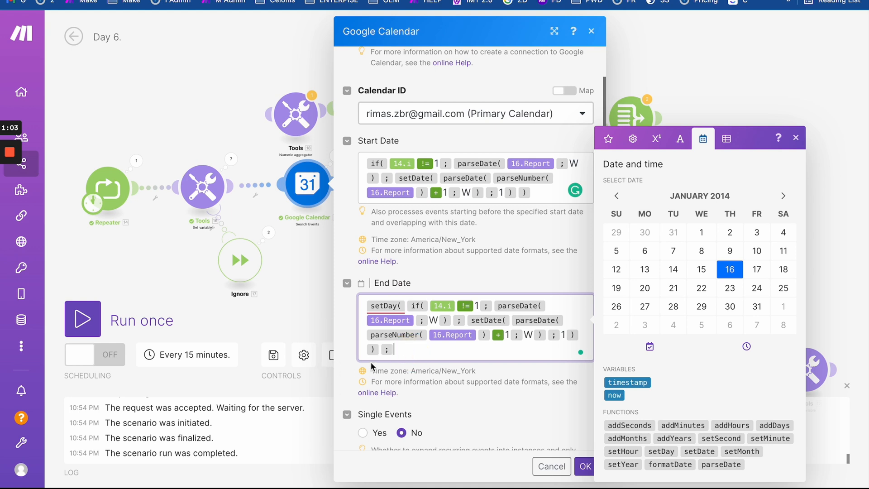
type("7 )")
left_click(538, 399)
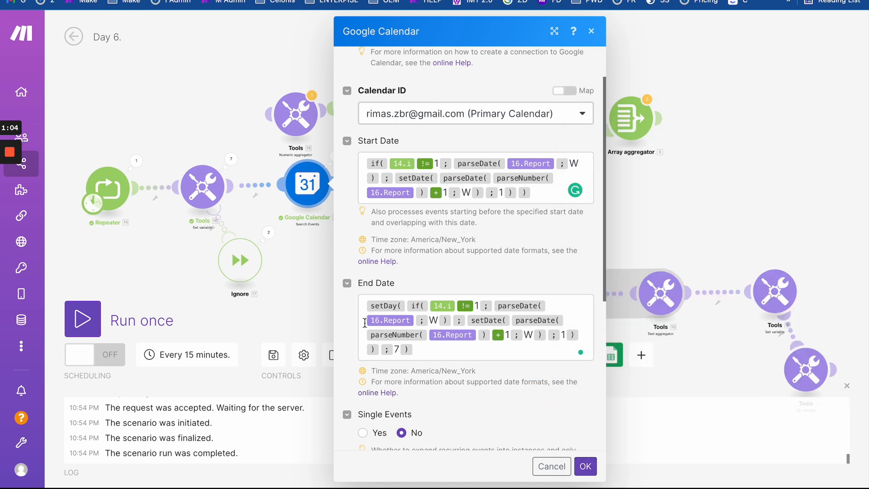
mouse_move(385, 309)
left_click(586, 467)
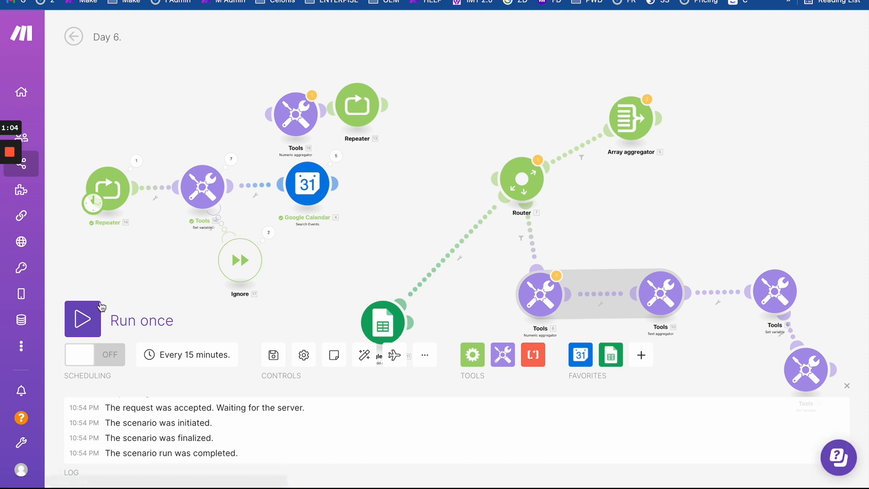
- Run the scenario once and check Operation 1's End Date in the calendar search results
left_click(94, 316)
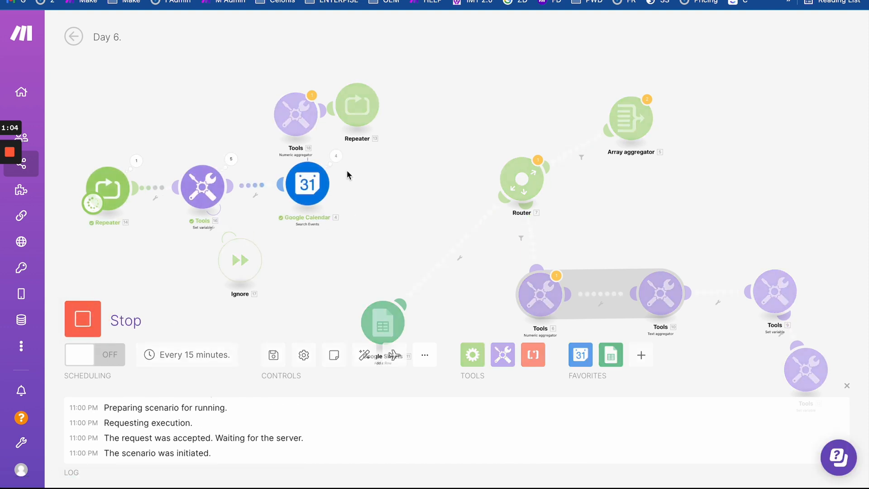
left_click(336, 156)
left_click(436, 123)
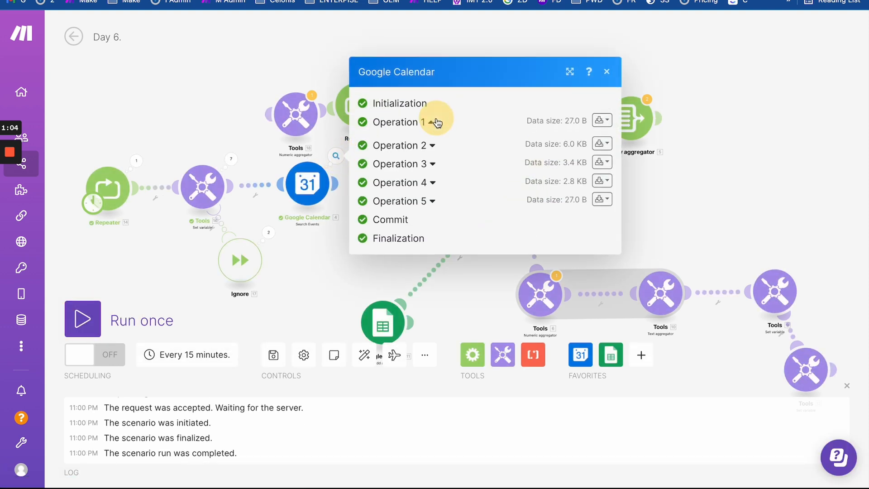
left_click_drag(431, 139, 530, 143)
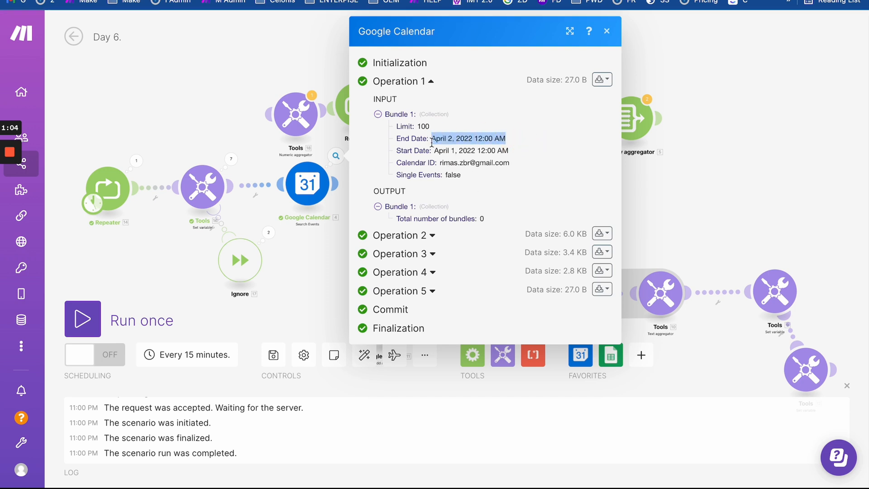
left_click_drag(433, 139, 505, 140)
- Expand Operation 2 and check its End Date of April 9, then go to Google Calendar
left_click(430, 234)
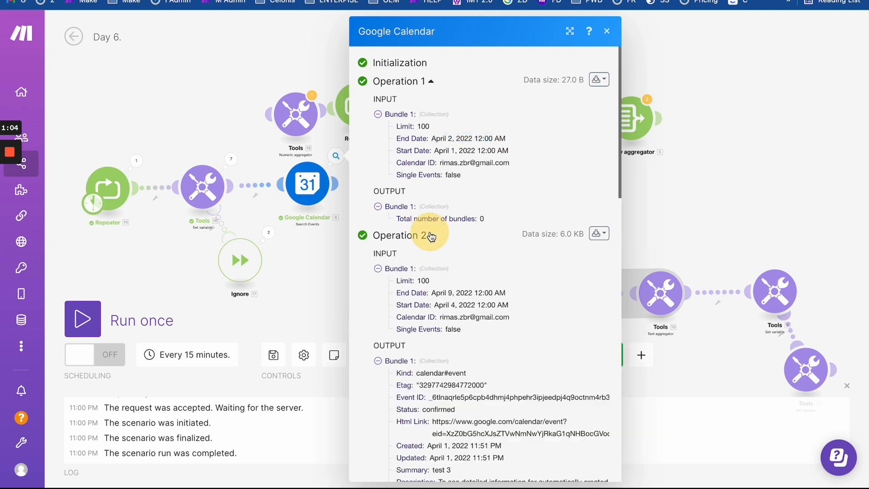
scroll(495, 329, "down", 3)
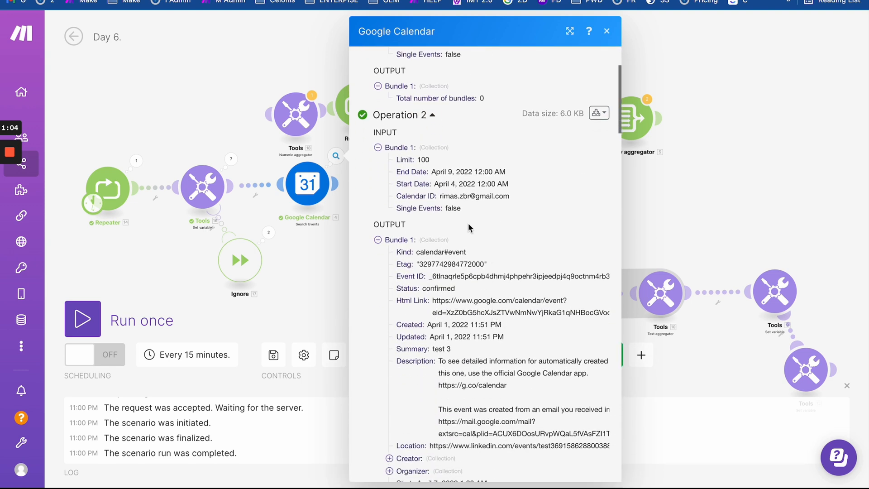
left_click_drag(432, 172, 520, 184)
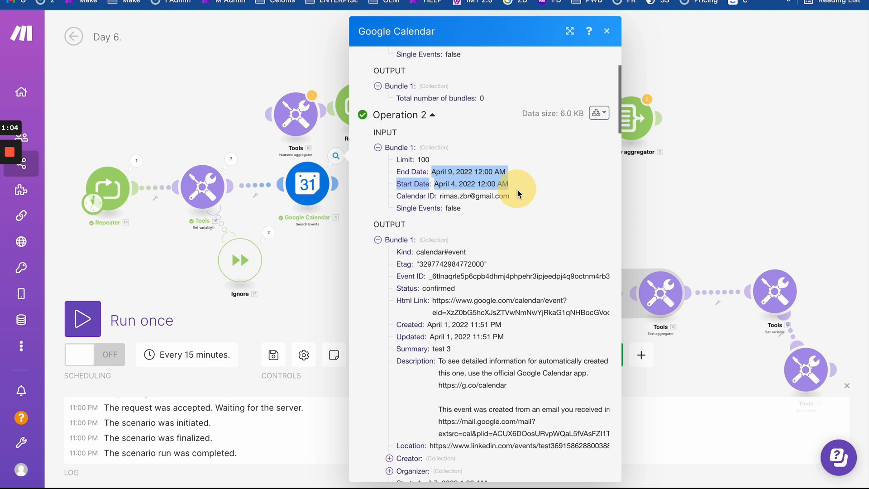
left_click(451, 178)
left_click_drag(436, 171, 506, 172)
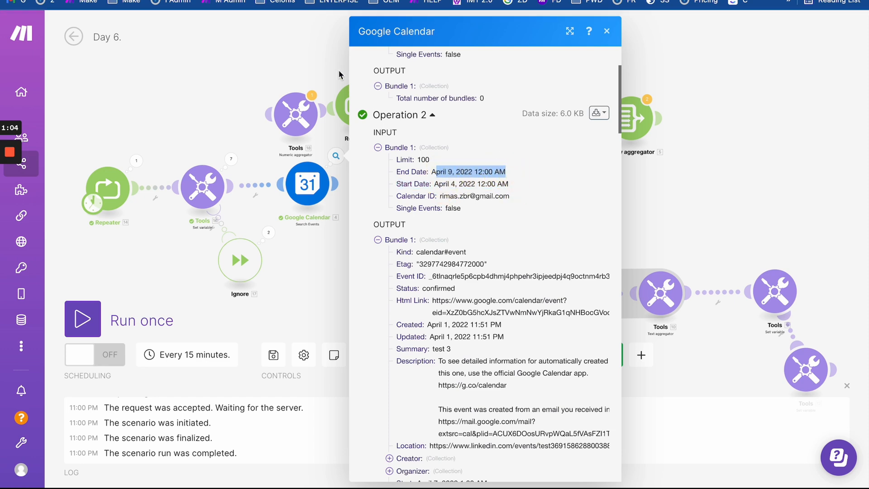
key("ctrl+Tab")
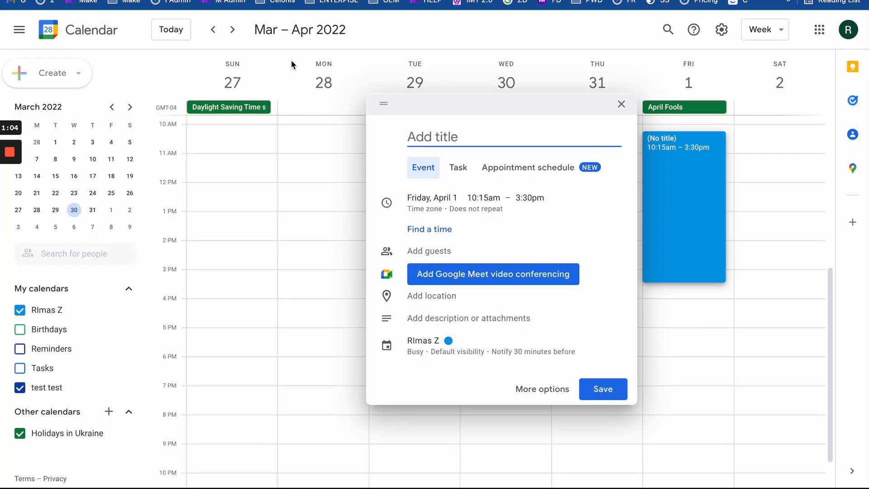
- Dismiss the empty event draft and advance two weeks to April 10–16
left_click(314, 240)
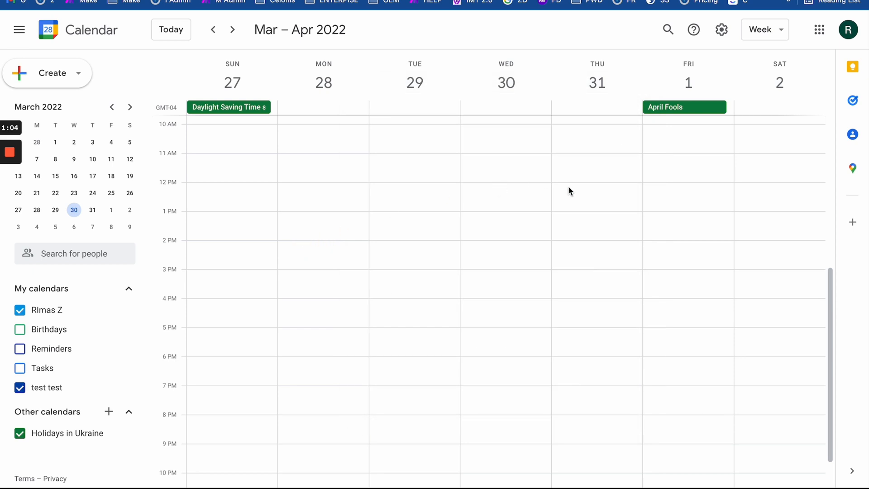
left_click(234, 29)
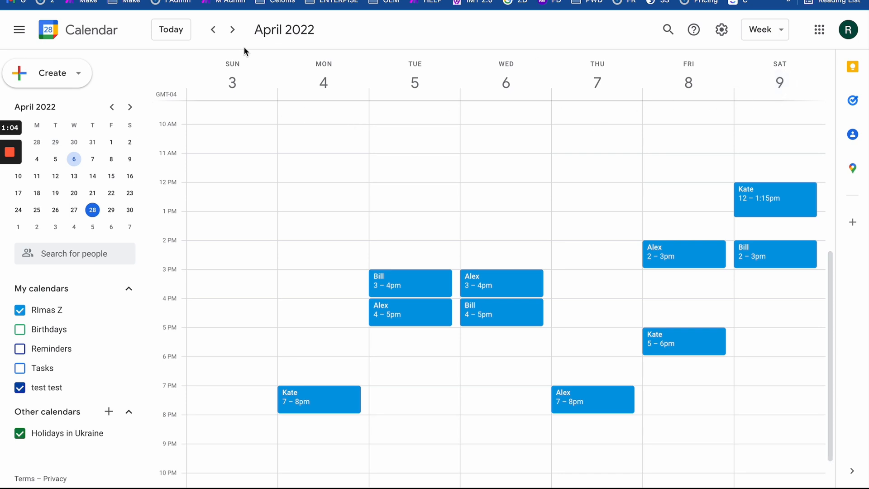
left_click(232, 30)
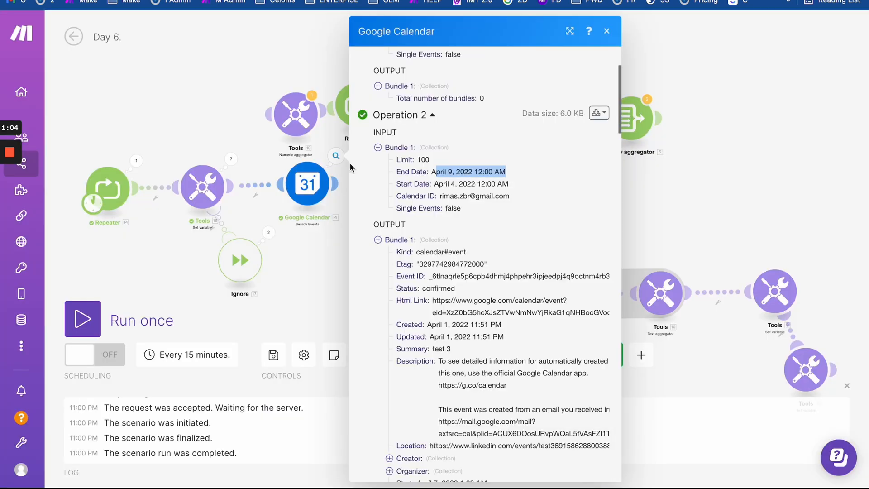
- Look over Operation 2's input and output bundles, then collapse it
scroll(399, 394, "down", 5)
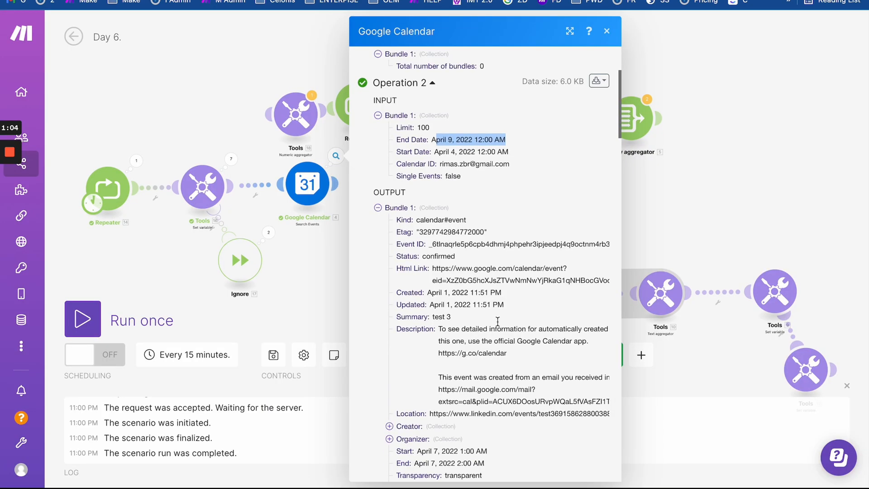
scroll(399, 394, "down", 12)
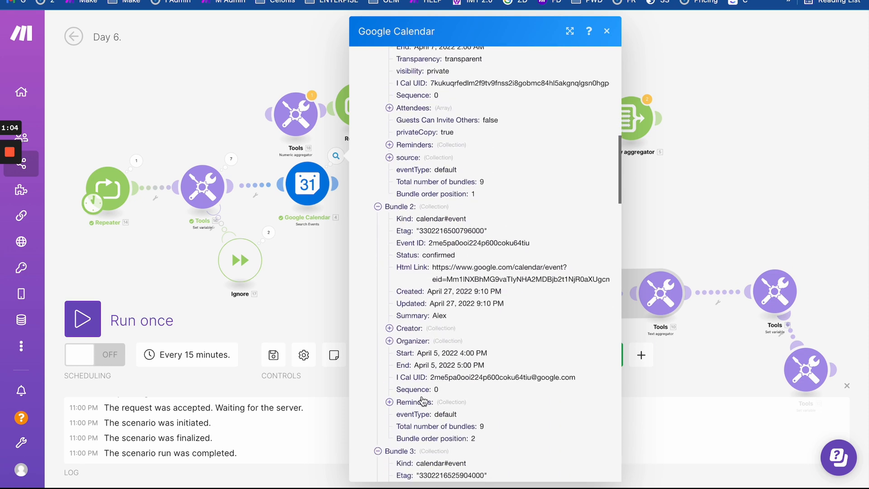
scroll(406, 325, "up", 5)
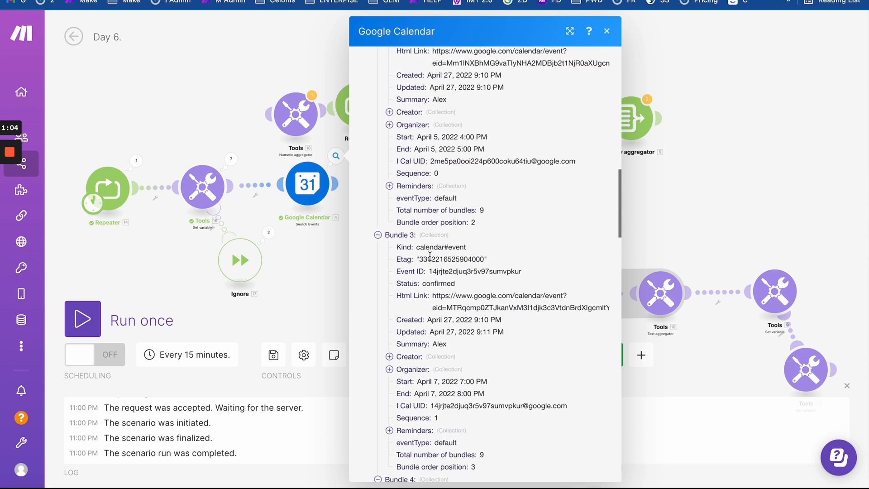
scroll(432, 246, "up", 12)
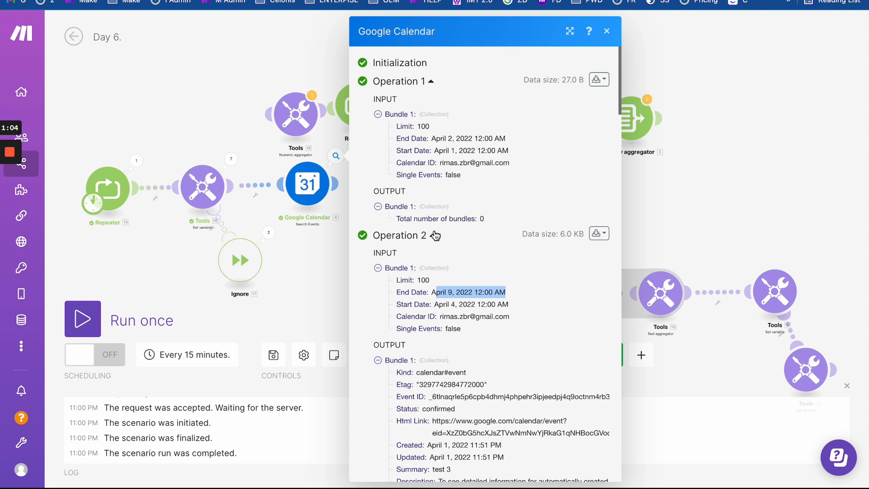
scroll(436, 235, "down", 4)
left_click(381, 171)
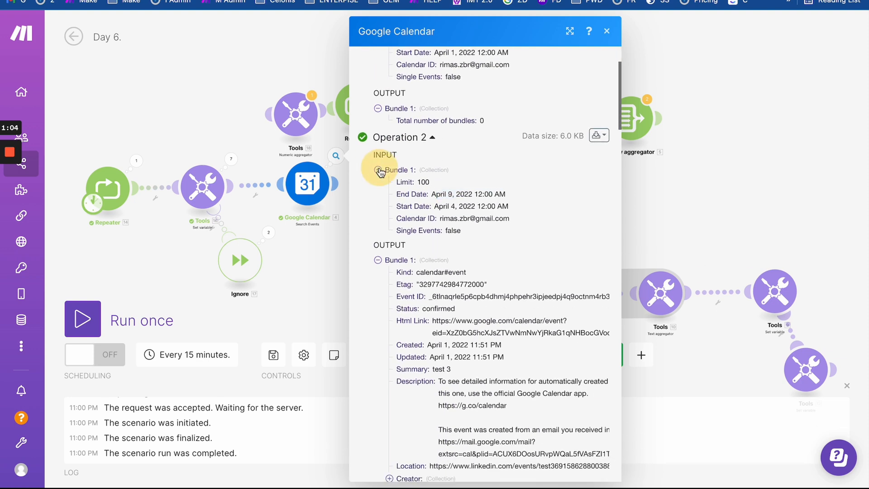
left_click(378, 201)
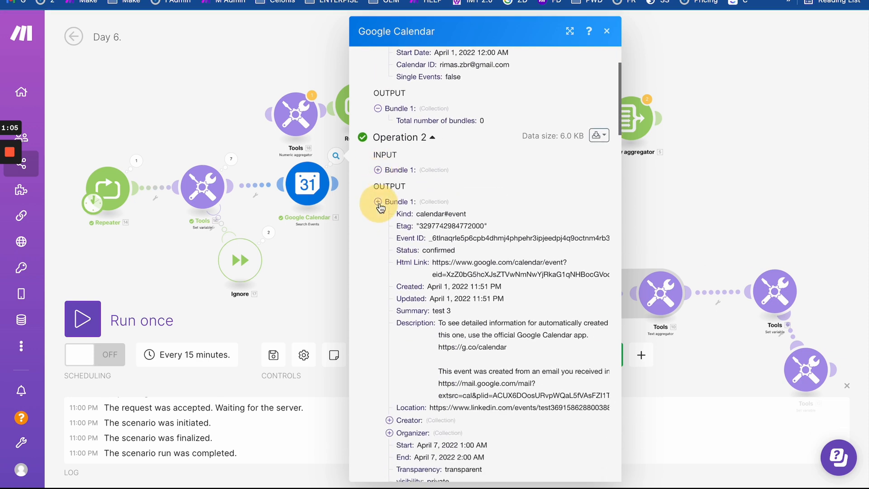
left_click(379, 170)
left_click(431, 137)
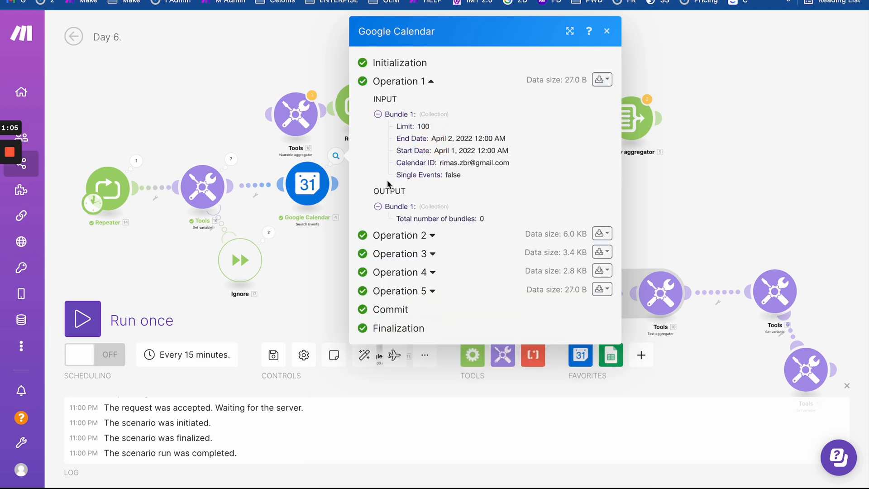
- Expand Operation 3 and confirm its April 11–16 Start and End Dates
left_click(433, 253)
scroll(394, 271, "down", 6)
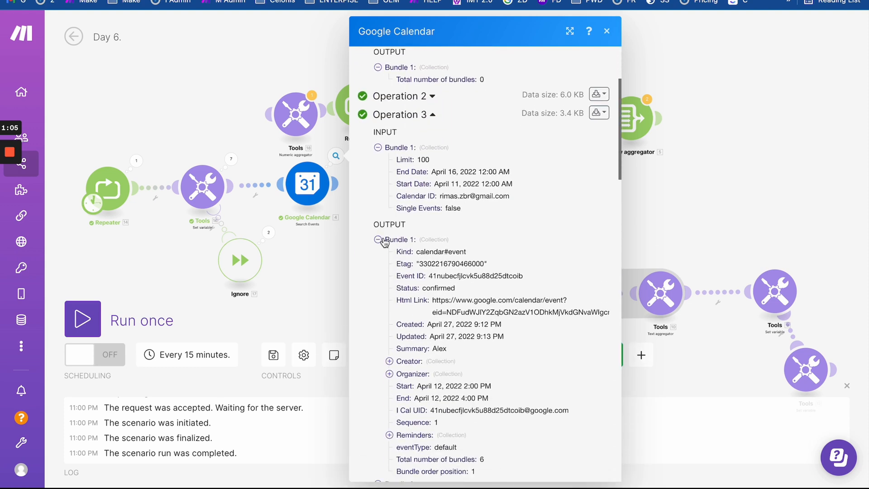
left_click(378, 240)
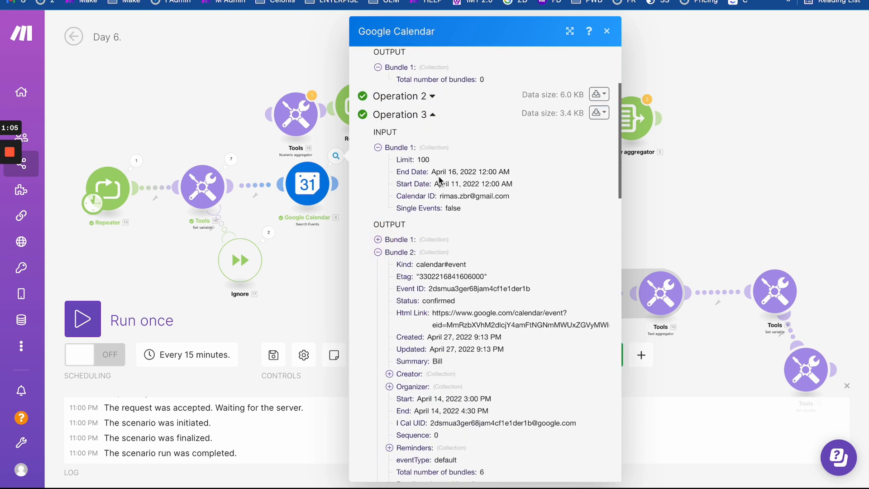
left_click_drag(427, 184, 540, 184)
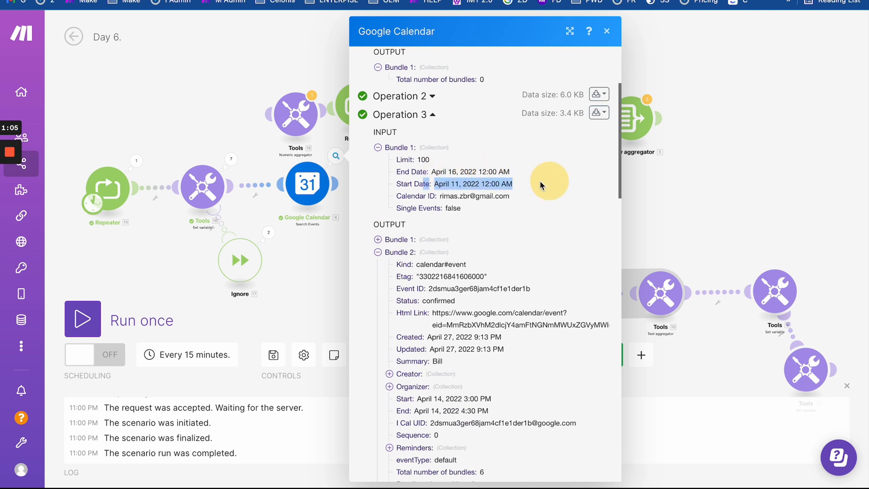
left_click_drag(431, 171, 547, 172)
left_click(378, 147)
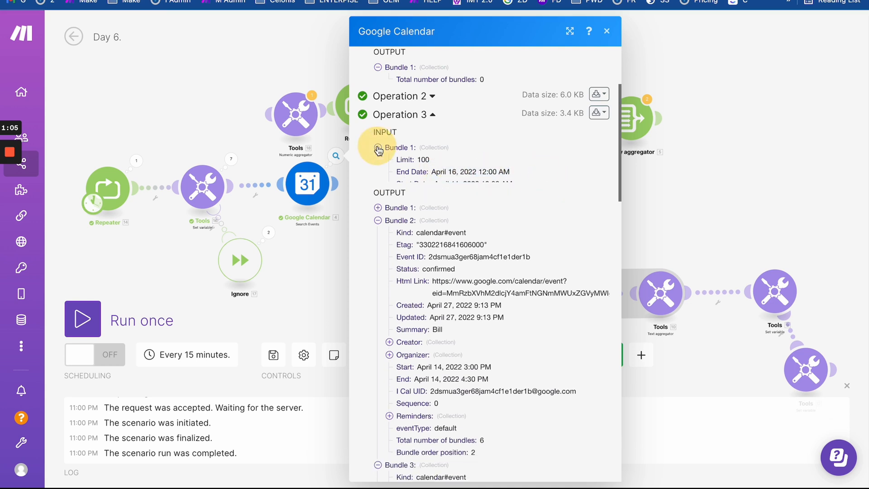
left_click(431, 114)
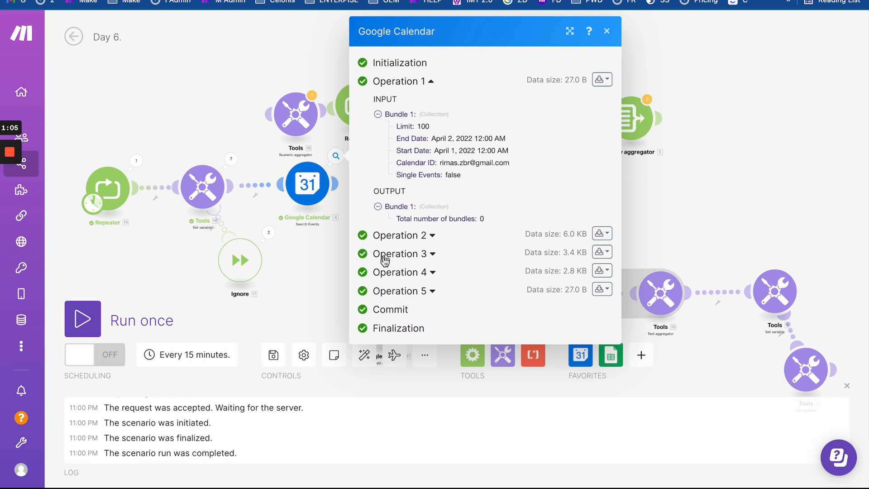
- Expand Operation 4 and confirm its date range ends April 23, then go to Google Calendar
left_click(433, 272)
scroll(402, 292, "down", 3)
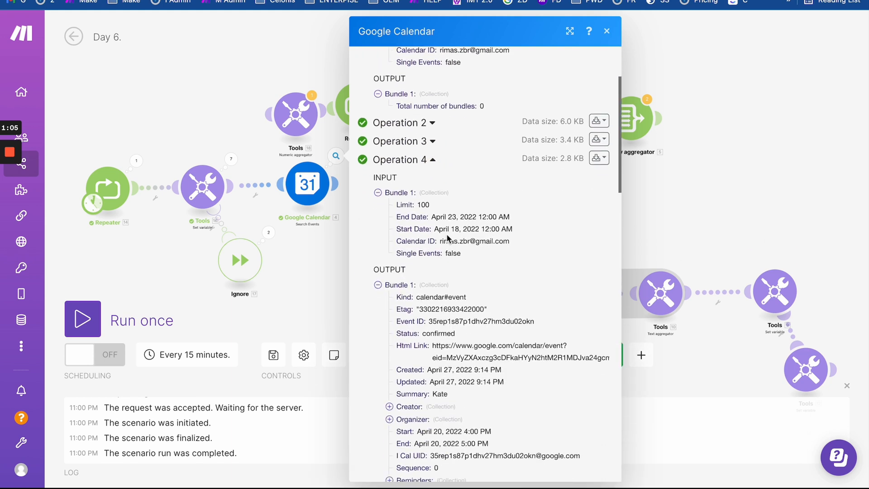
left_click_drag(434, 229, 536, 227)
left_click_drag(432, 217, 525, 217)
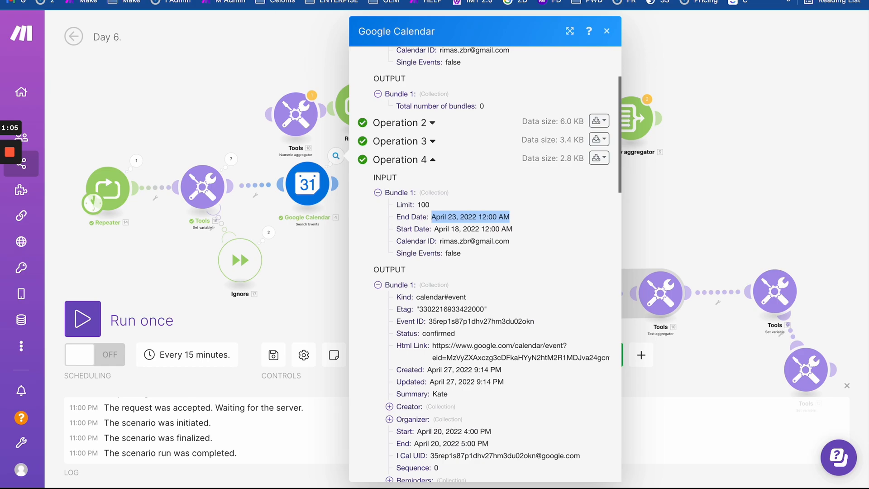
left_click(272, 0)
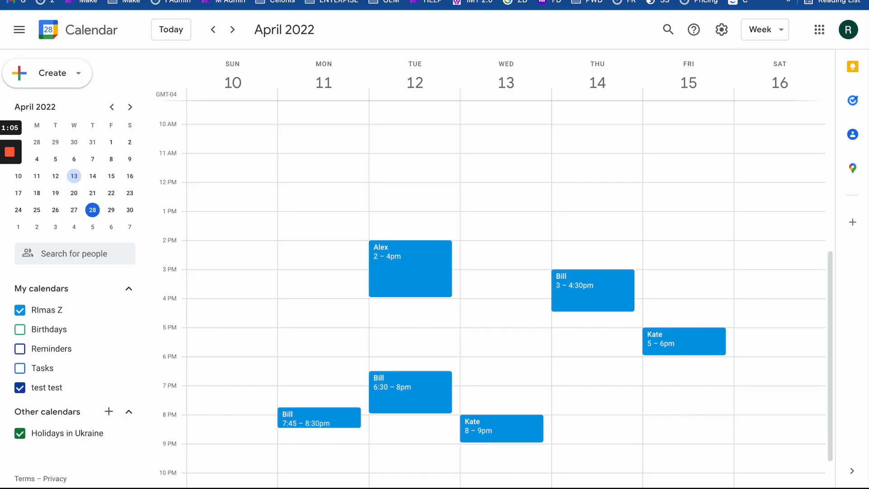
- Advance the calendar to April 17–23, check the Day 6. Report sheet, and return to Make
left_click(234, 30)
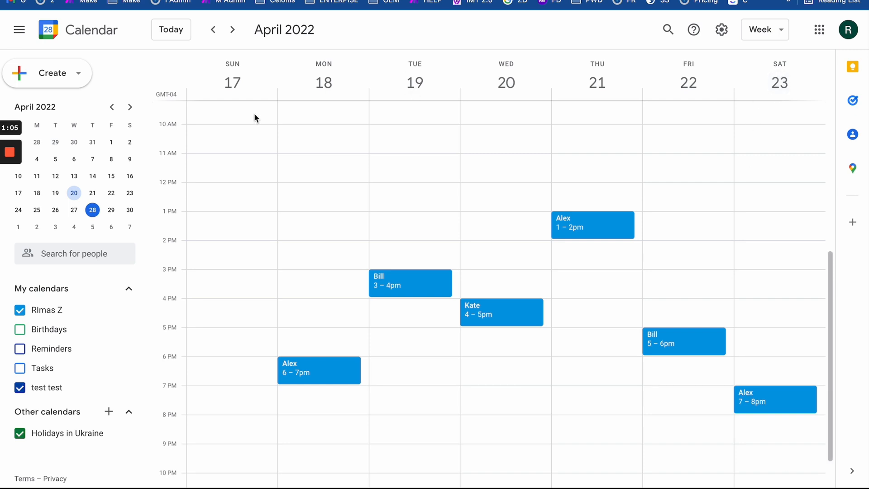
key("ctrl+Tab")
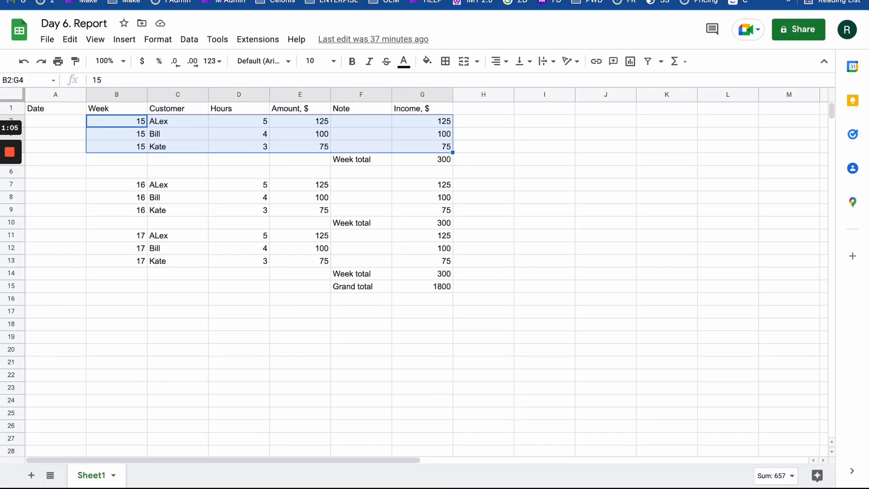
key("ctrl+shift+Tab")
key("ctrl+shift+Tab")
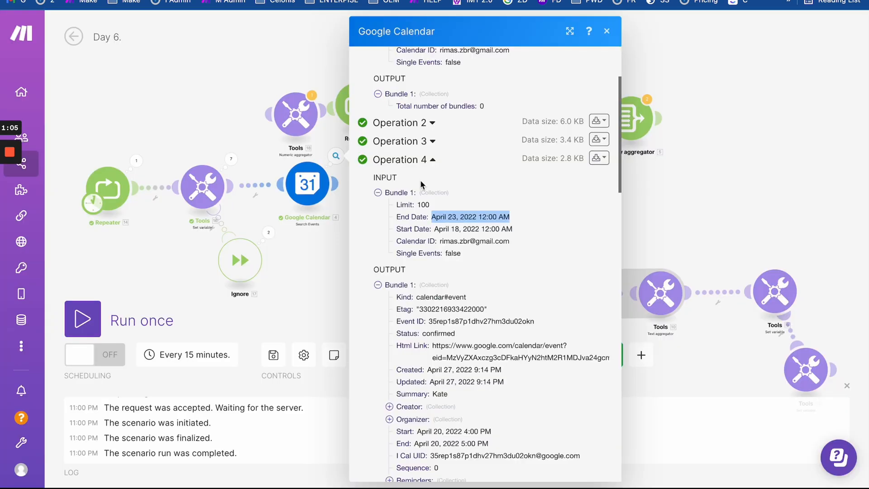
- Expand Operation 5 to see its April 25–30 range ending April 30, then reopen the search settings
left_click(435, 161)
left_click(432, 292)
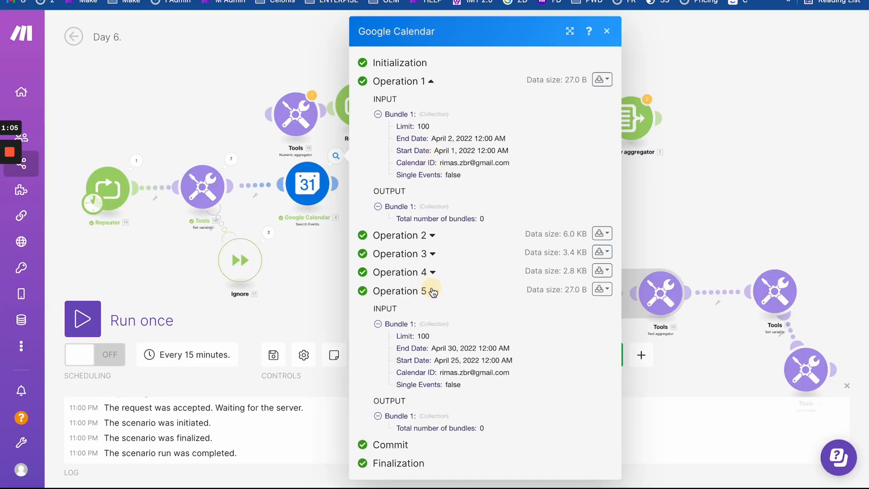
left_click_drag(434, 360, 527, 348)
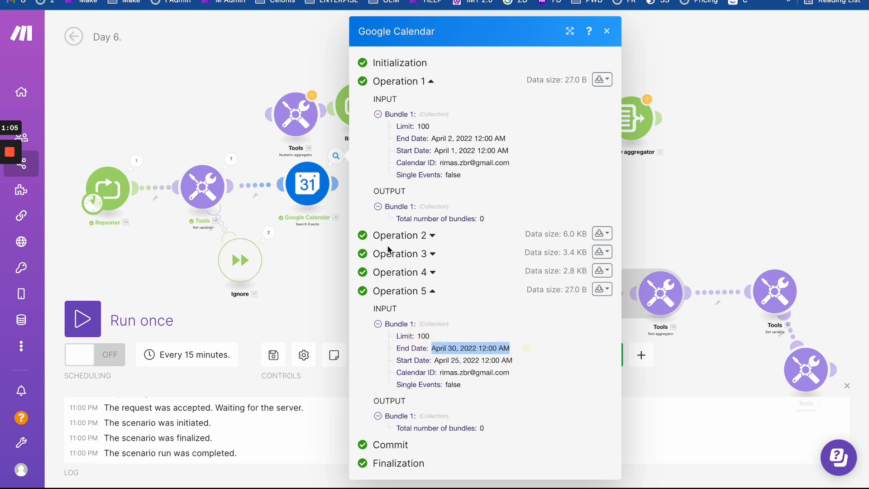
left_click_drag(507, 347, 454, 347)
left_click(490, 352)
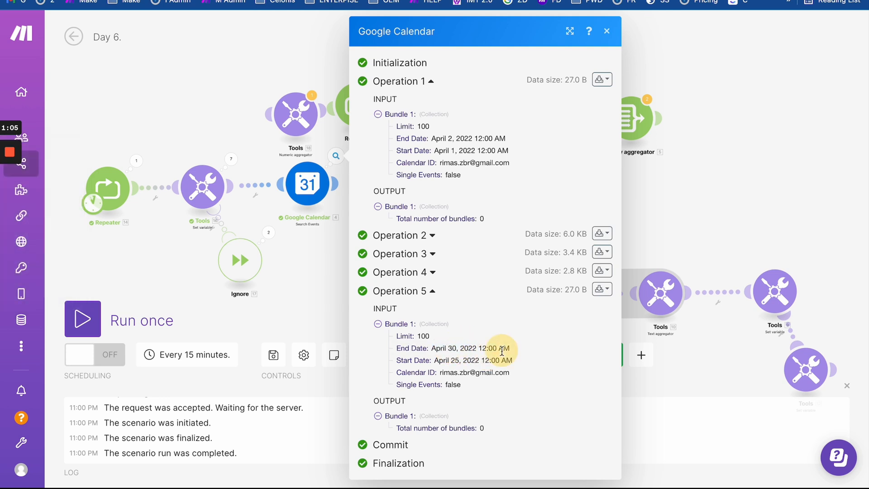
triple_click(502, 351)
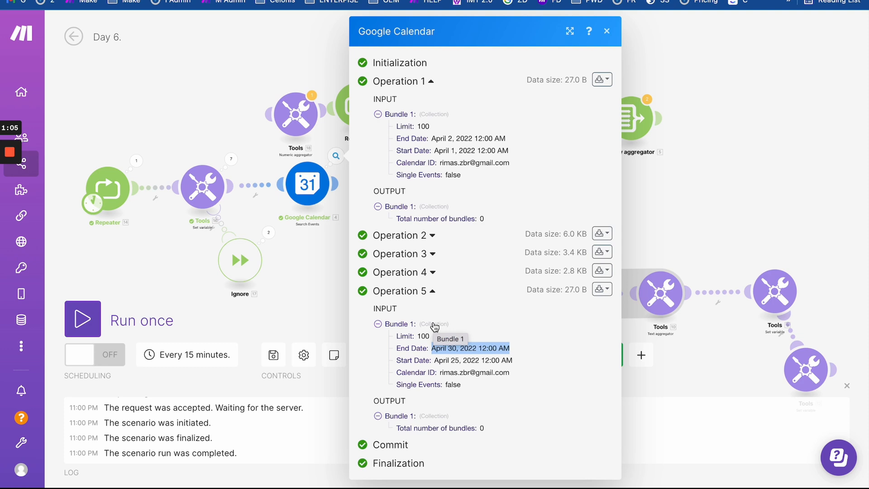
left_click(309, 192)
- Inspect the End Date setDay formula and close the settings without changes
scroll(437, 286, "down", 5)
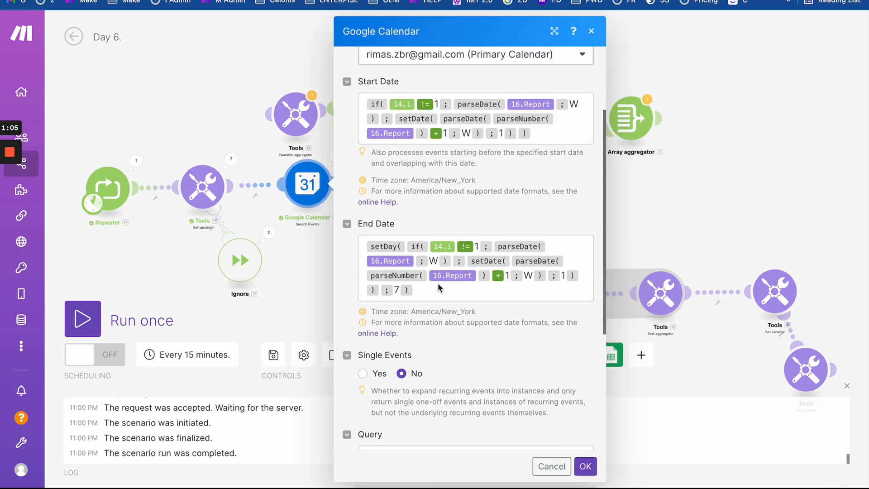
scroll(457, 224, "up", 4)
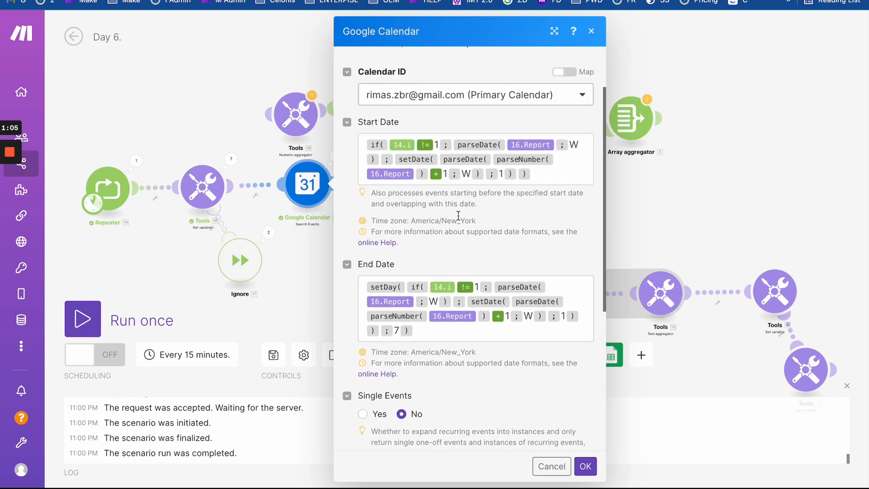
left_click(435, 324)
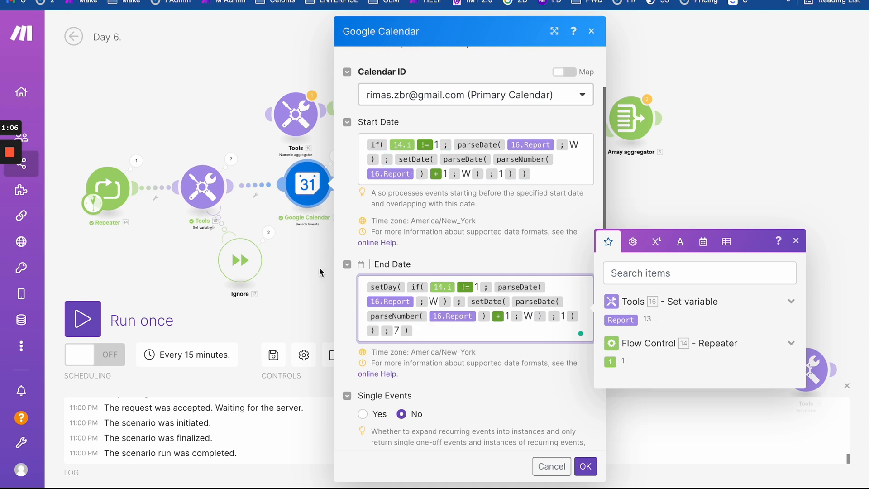
left_click(309, 230)
- Compare Operations 1 and 2's date ranges, then go to Google Calendar
left_click(338, 159)
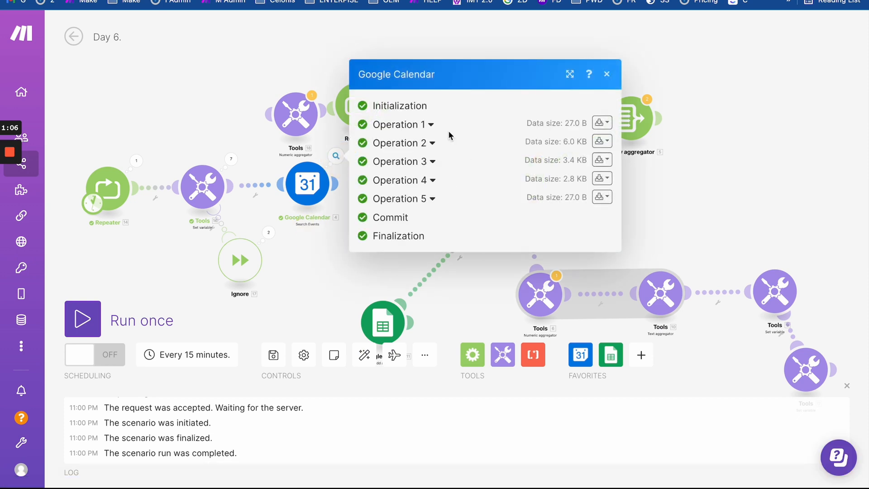
left_click(430, 125)
left_click(432, 235)
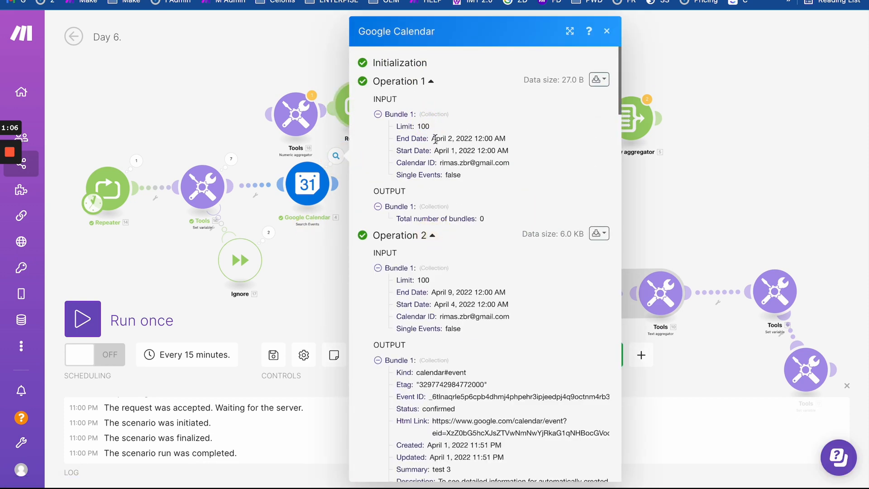
left_click_drag(435, 139, 520, 139)
key("ctrl+Tab")
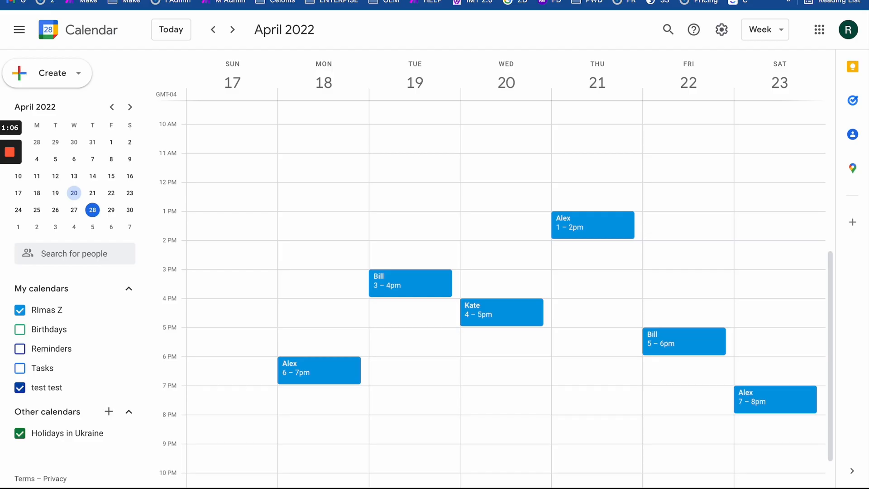
- Step the calendar back to April 3–9 via Mar 27–Apr 2, then return to Make
double_click(213, 29)
left_click(213, 28)
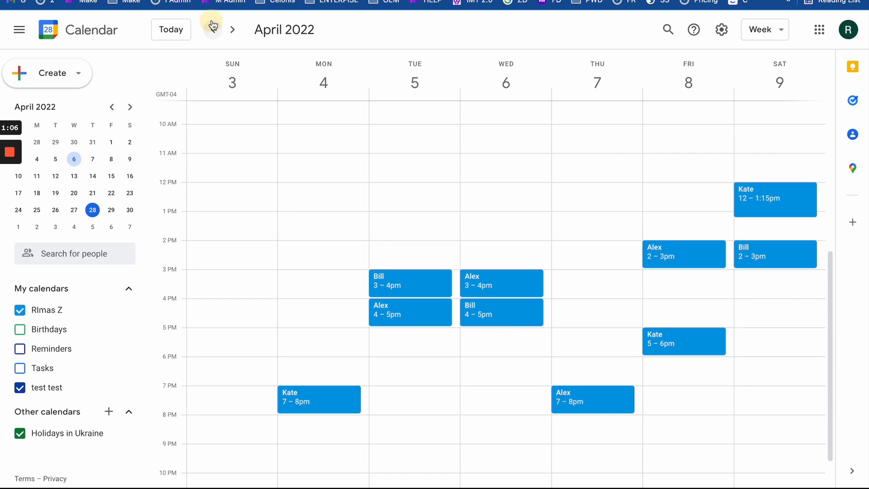
left_click(233, 30)
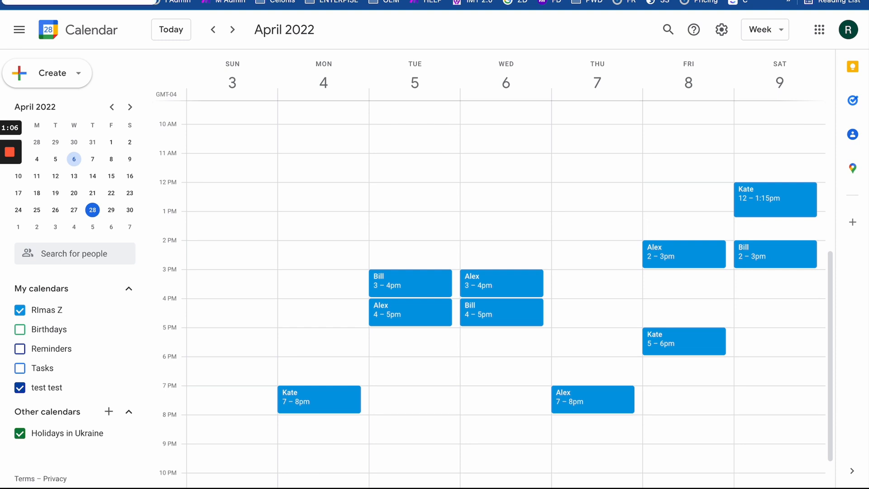
left_click(227, 0)
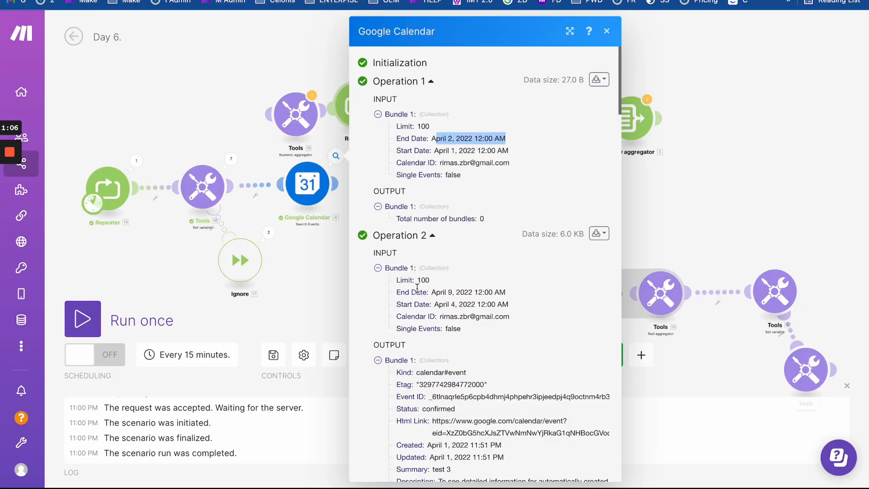
- Read the setDay help in the module settings: Sunday counts as 1, Saturday as 7
left_click(308, 188)
scroll(420, 306, "down", 3)
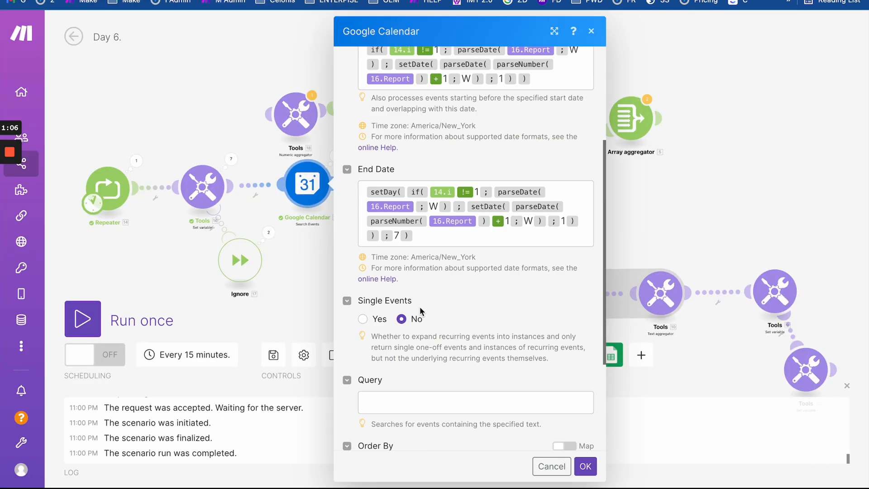
mouse_move(382, 194)
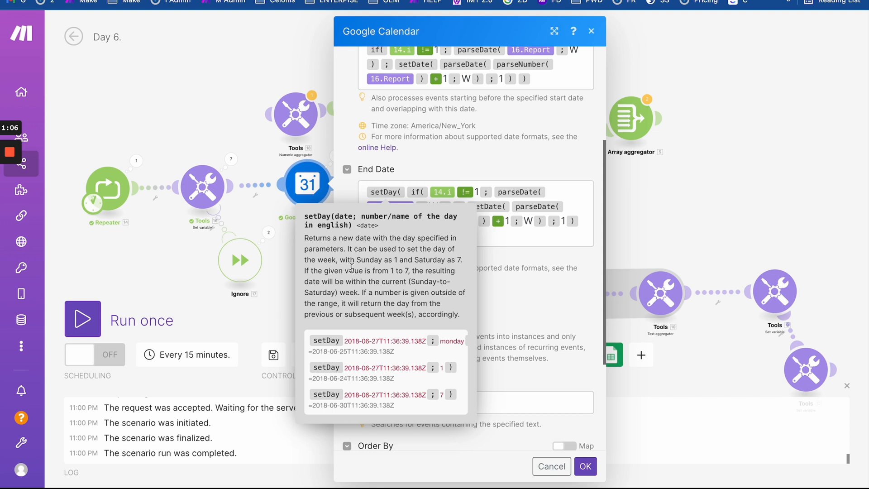
left_click_drag(398, 261, 339, 261)
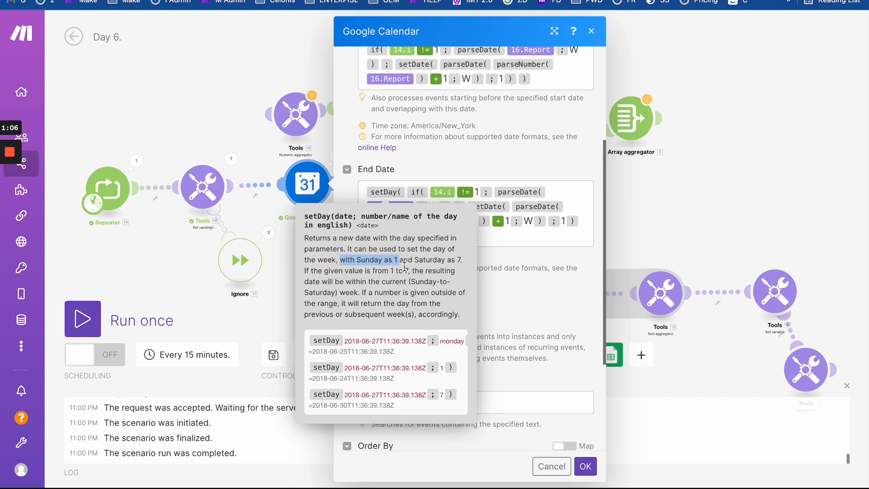
left_click_drag(462, 261, 447, 260)
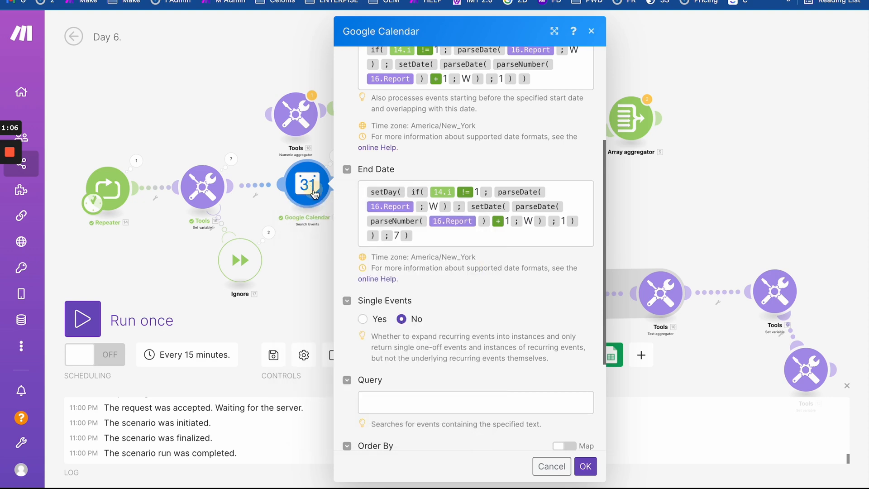
left_click(324, 197)
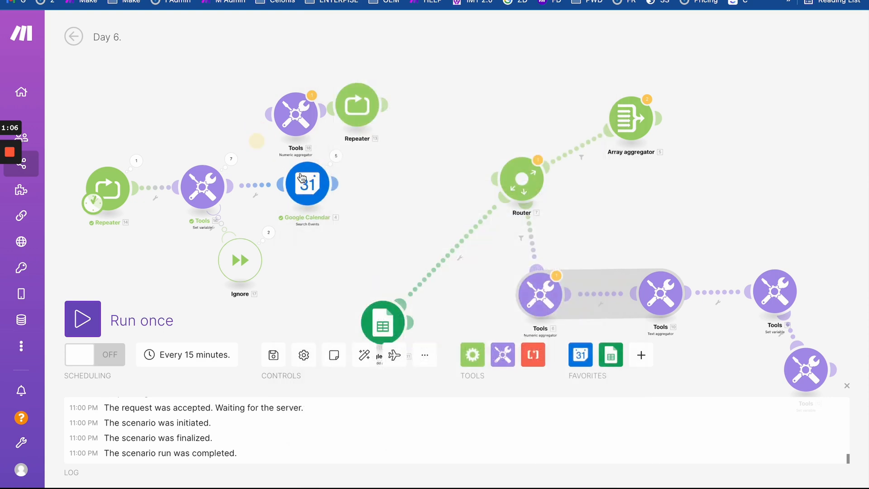
- Reopen the calendar search settings and select the whole End Date formula
left_click(303, 181)
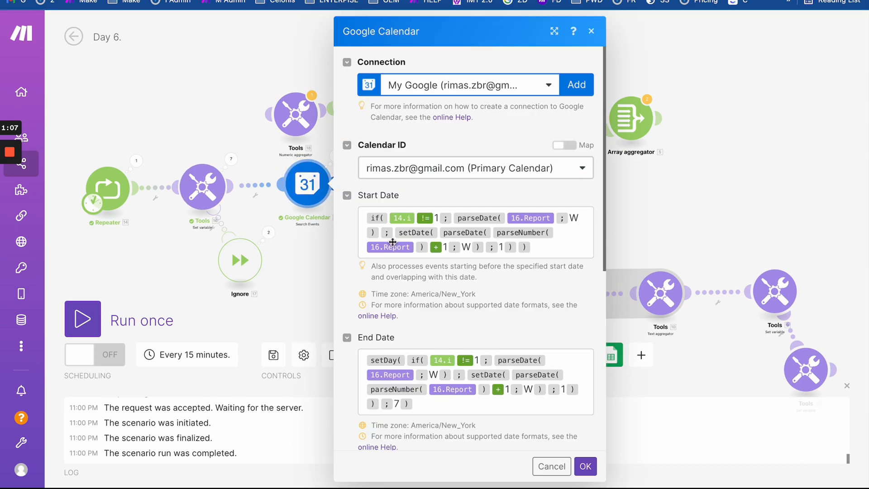
left_click(322, 142)
left_click(335, 156)
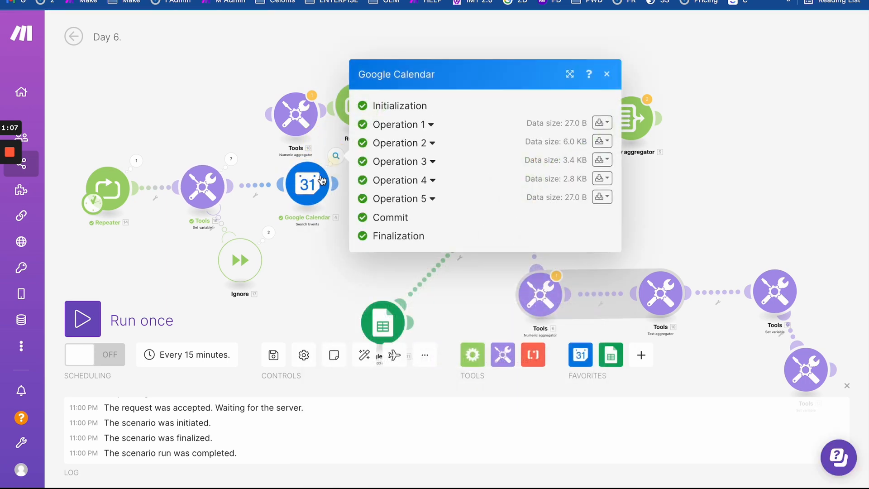
left_click(308, 186)
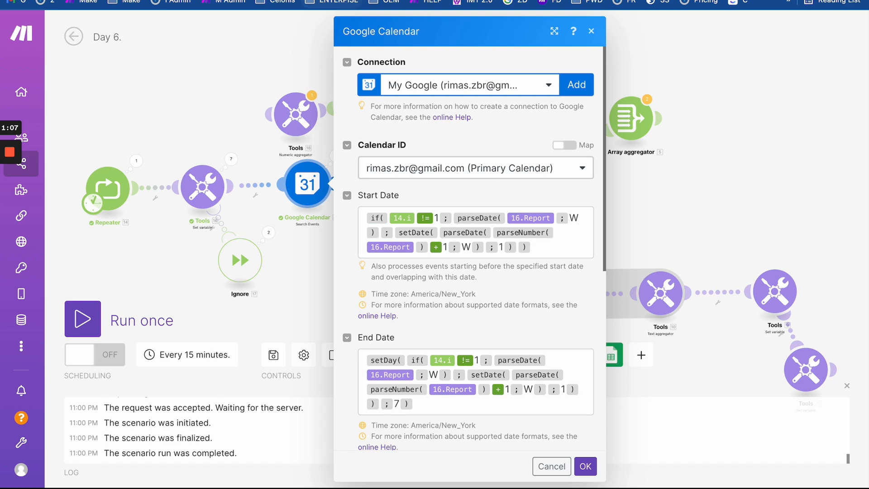
left_click(353, 1)
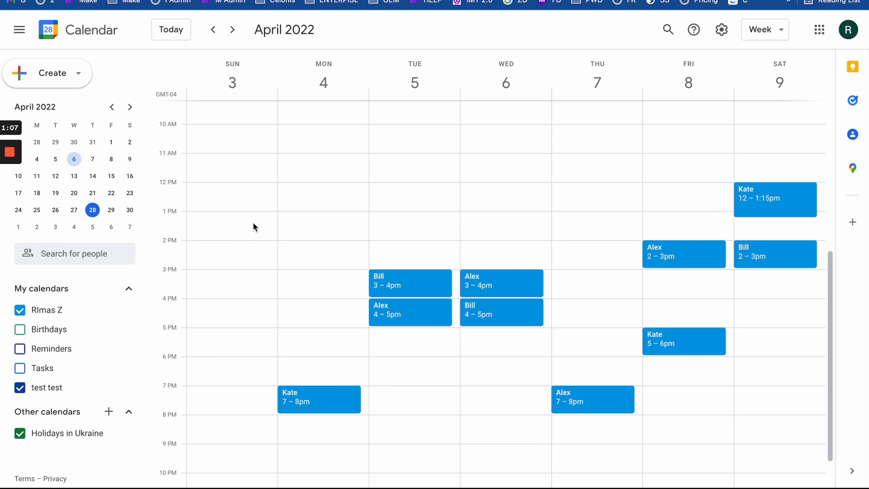
left_click(247, 1)
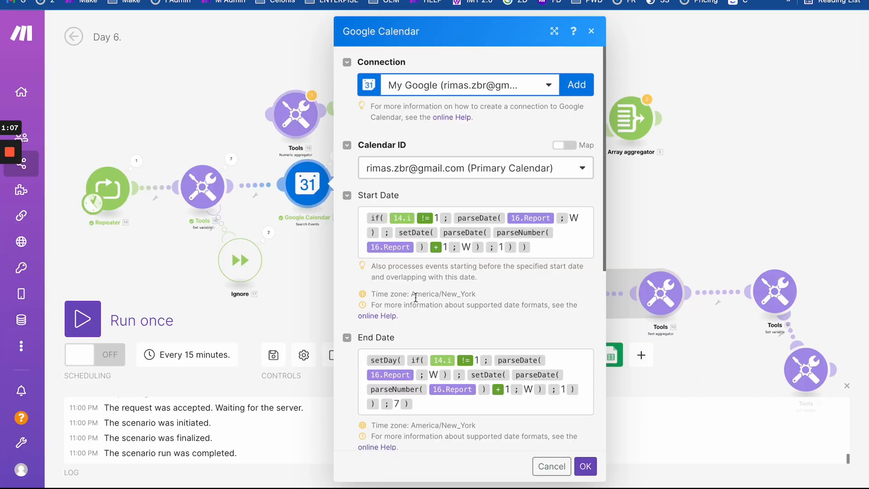
scroll(430, 317, "down", 4)
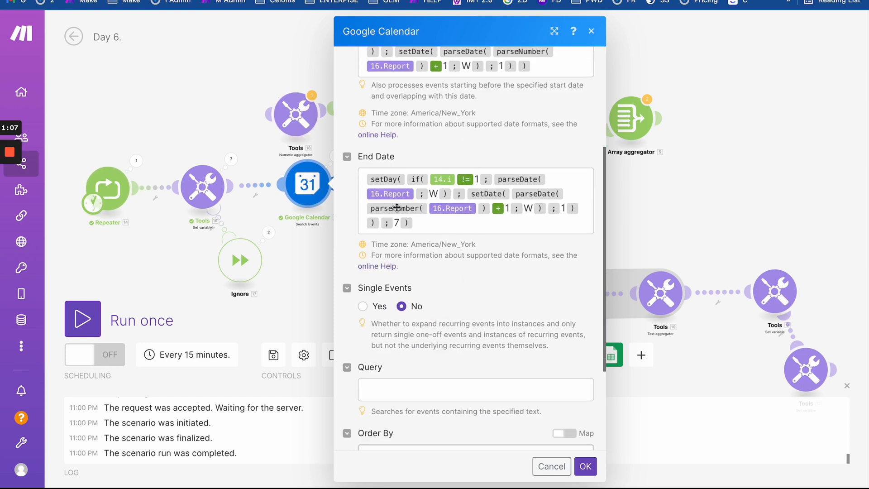
triple_click(440, 223)
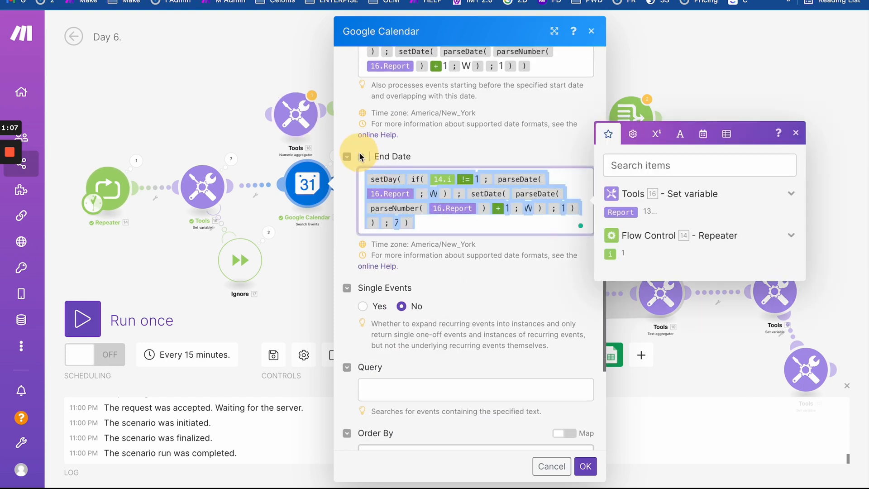
- Add a new line after the setDay(…; 7) End Date formula
left_click(462, 231)
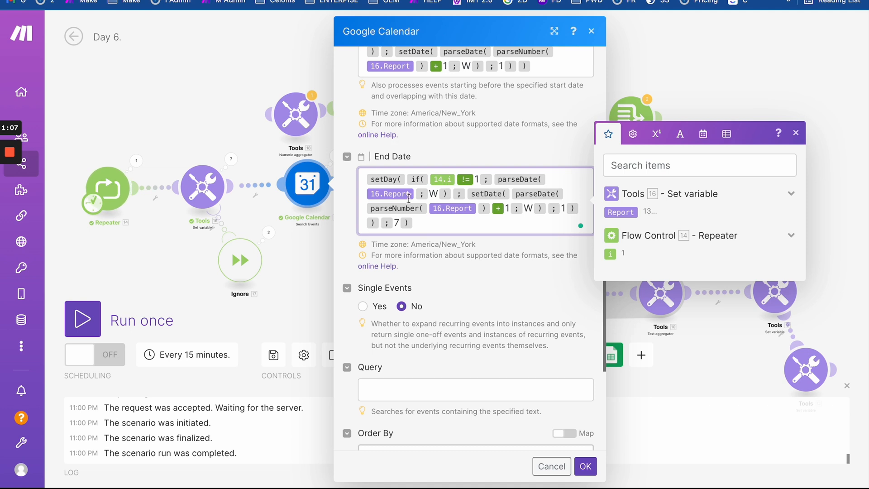
key("Return")
key("Return")
key("Return")
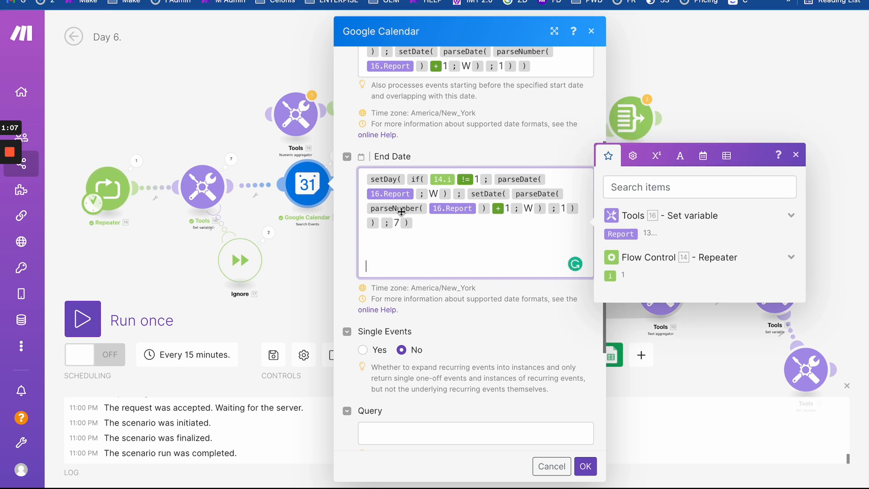
scroll(457, 208, "up", 1)
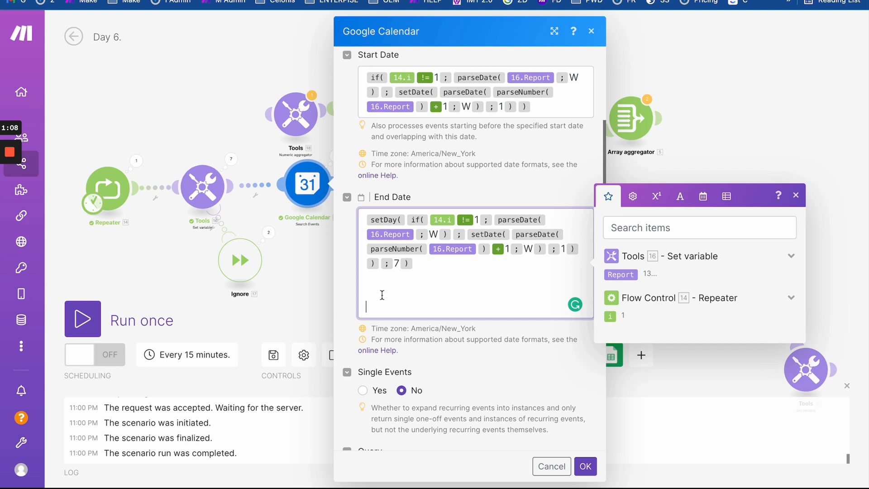
left_click(680, 196)
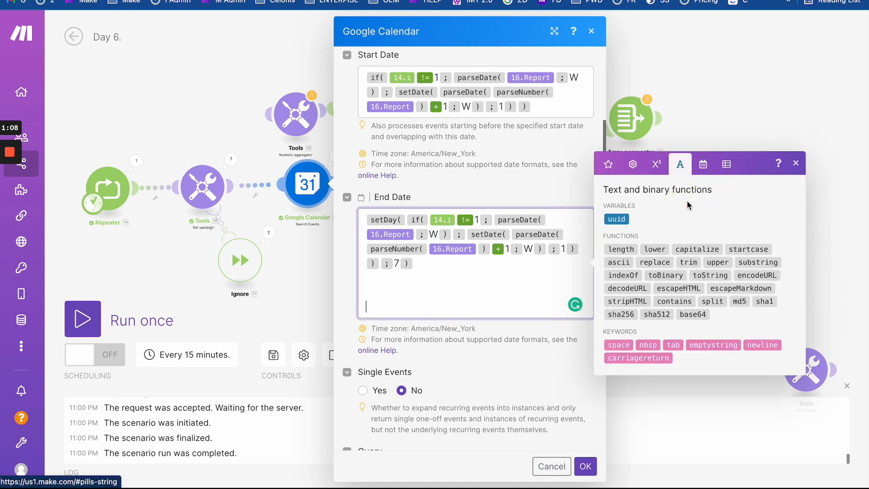
left_click(703, 165)
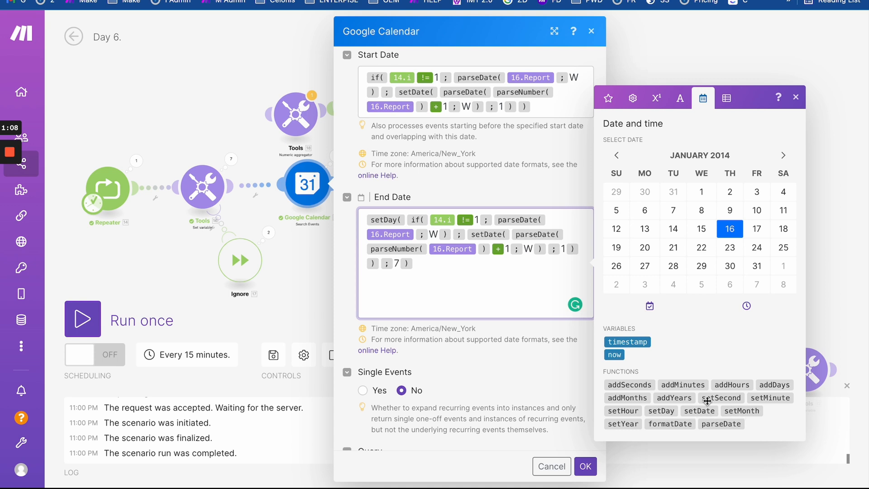
left_click(629, 398)
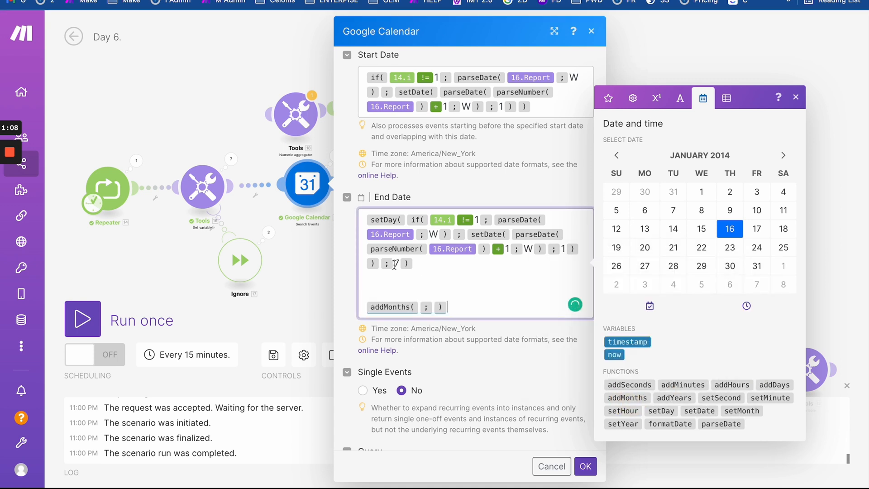
left_click(362, 306)
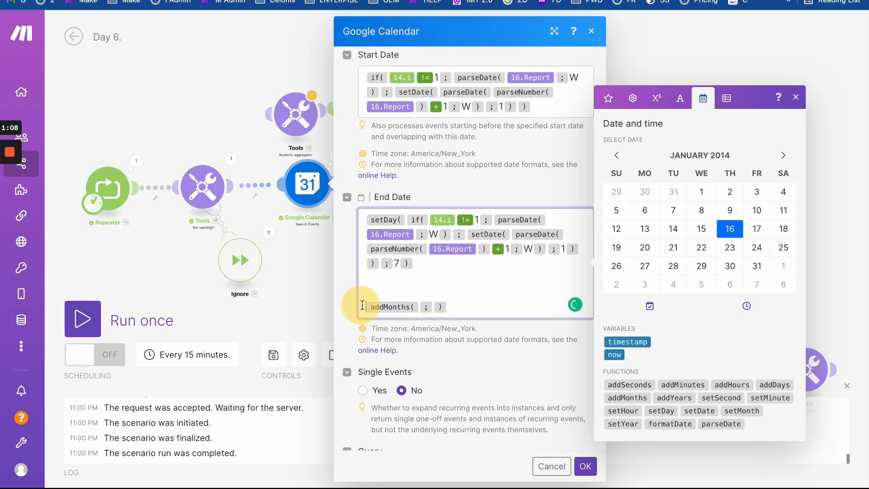
left_click(702, 410)
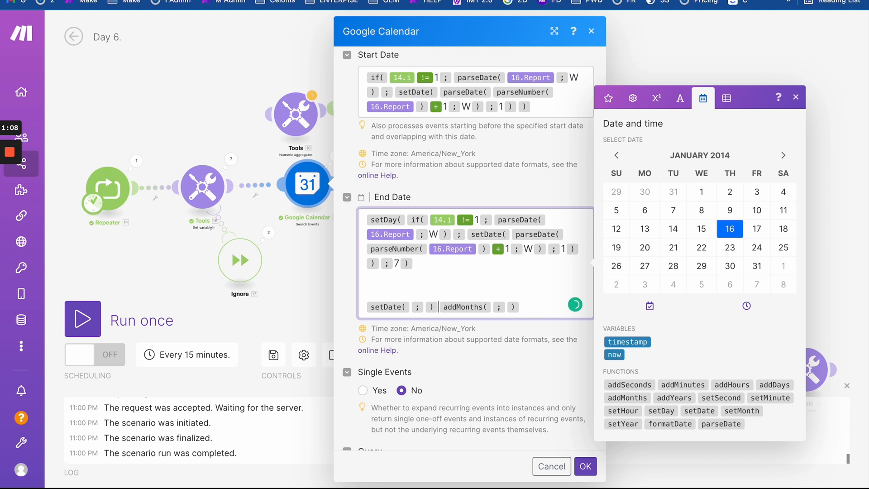
key("BackSpace")
key("BackSpace")
key("BackSpace")
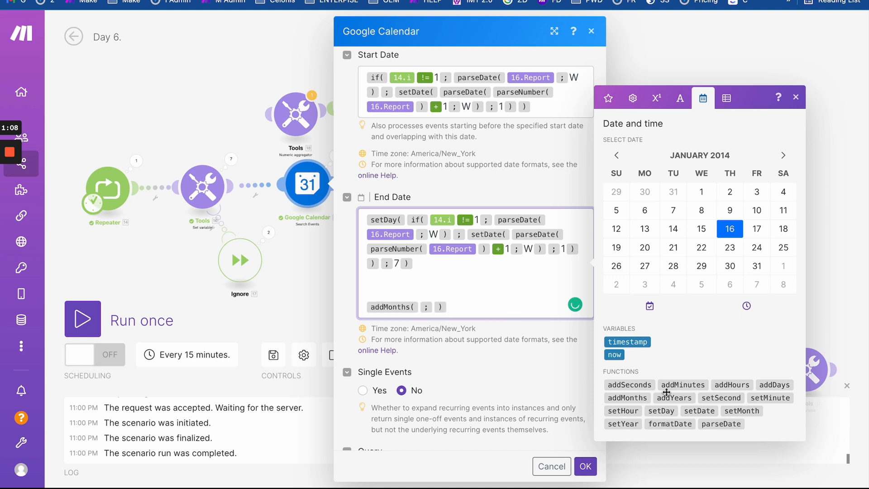
left_click(661, 411)
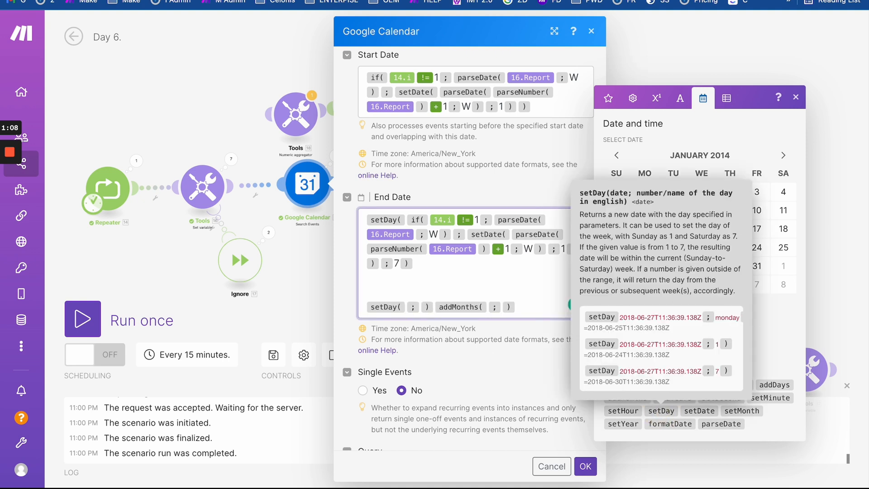
key("BackSpace")
key("BackSpace")
left_click(493, 307)
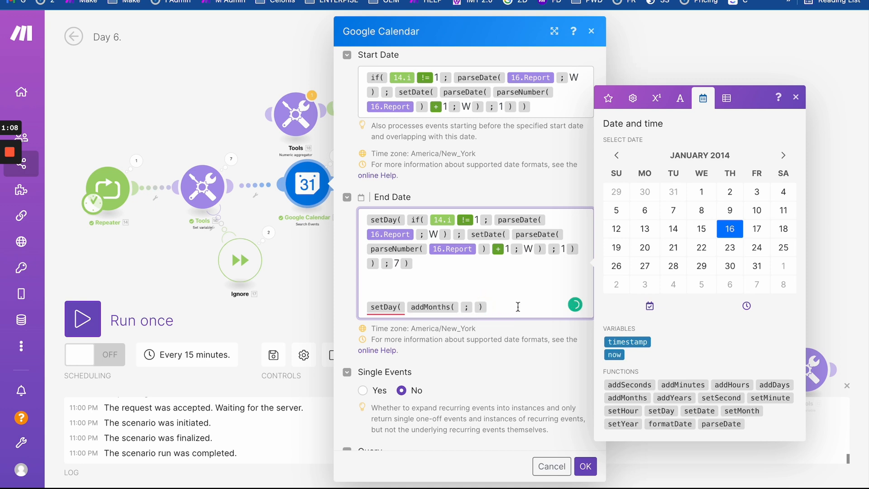
left_click(474, 308)
type("1);1)")
left_click_drag(529, 307, 364, 300)
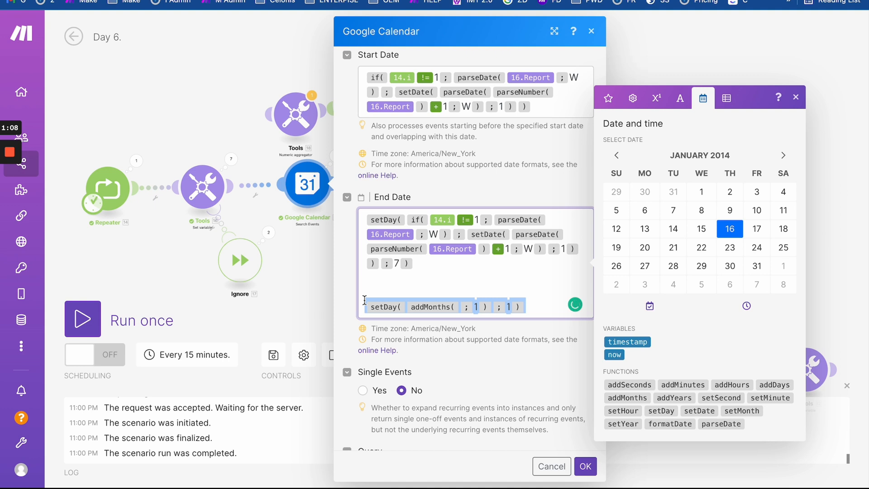
left_click(368, 309)
type("addDays")
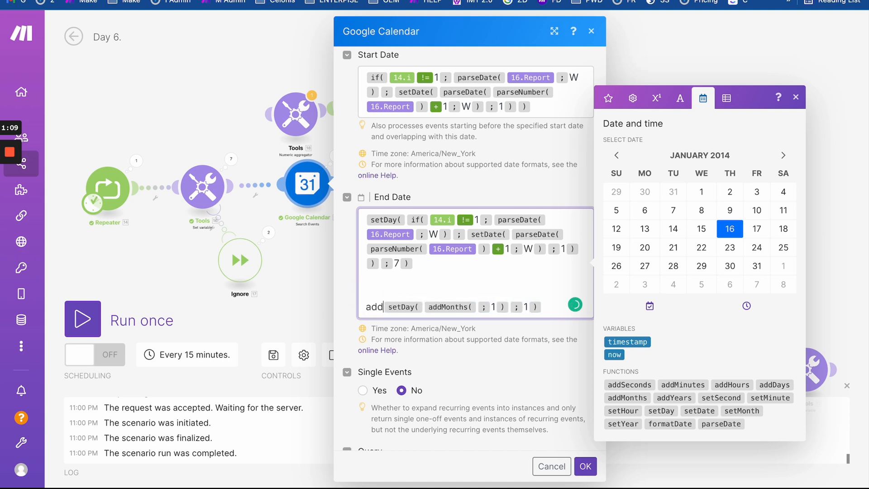
type("(")
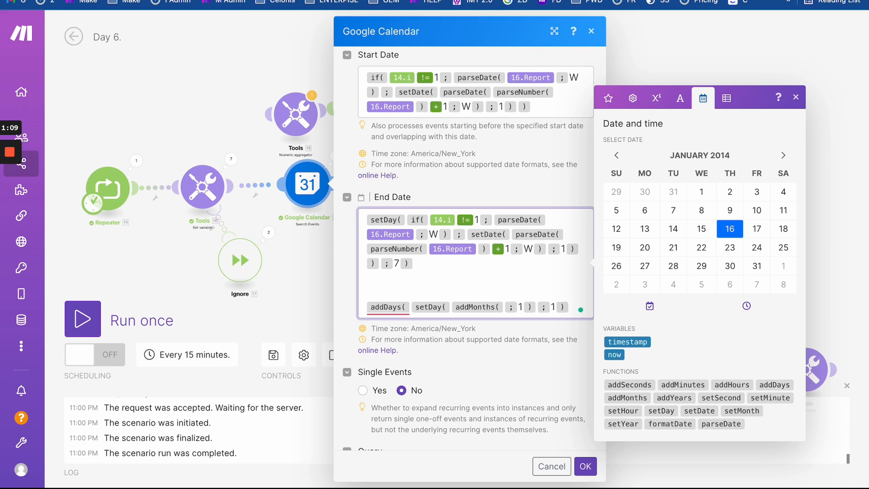
left_click(571, 308)
type("; -1 )")
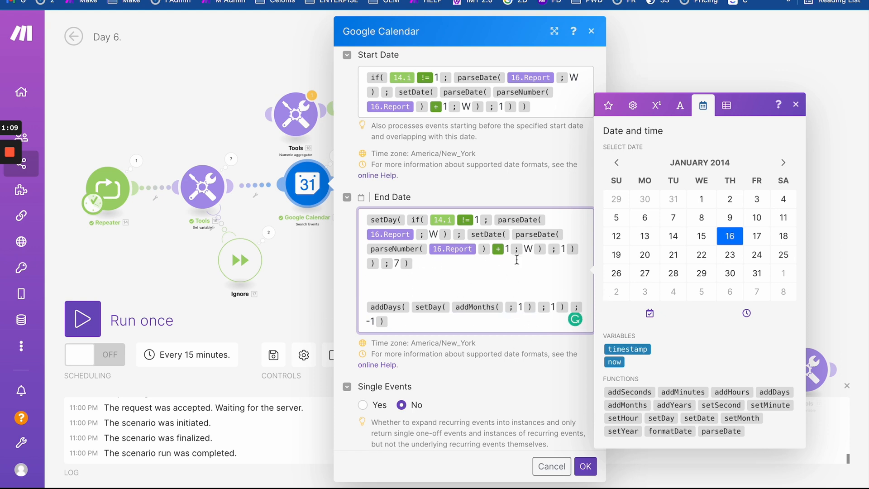
left_click(504, 310)
double_click(519, 308)
left_click_drag(538, 306, 452, 305)
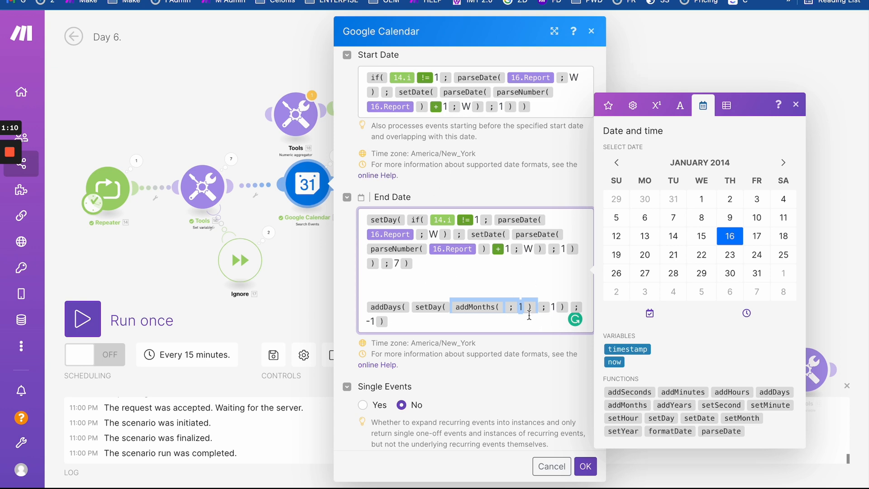
key("BackSpace")
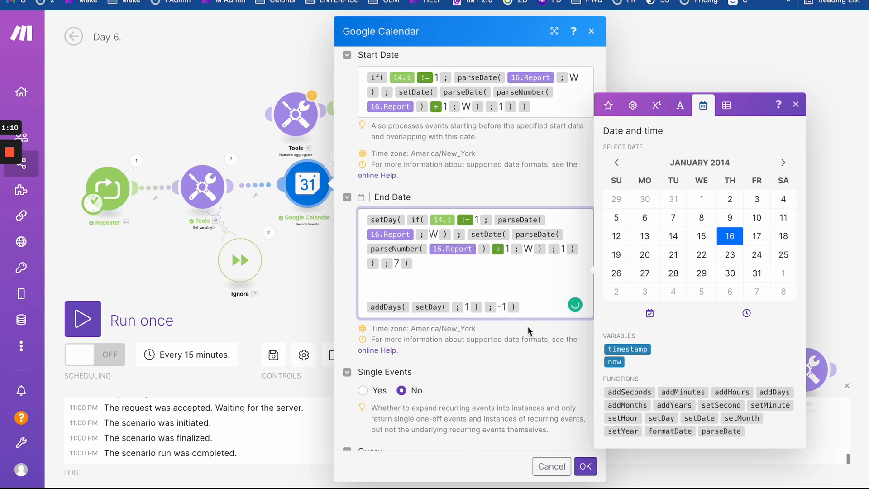
left_click_drag(528, 310, 528, 298)
key("BackSpace")
key("BackSpace")
key("BackSpace")
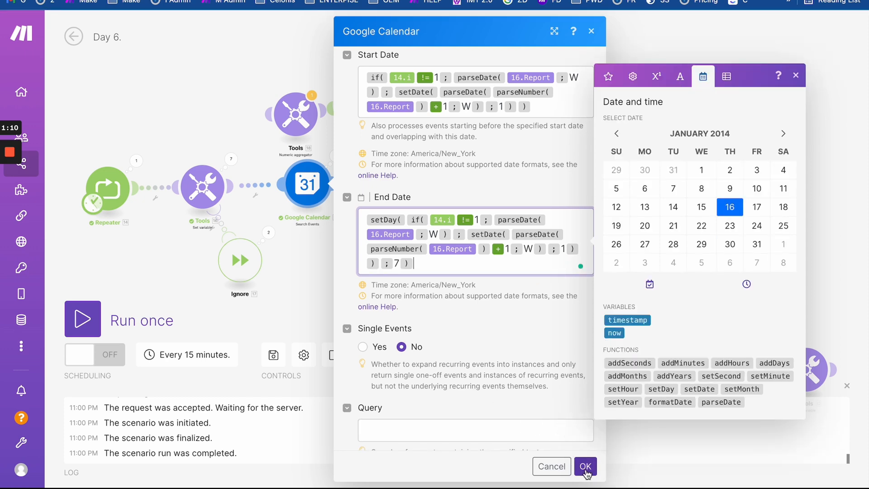
- Save the Google Calendar search settings and run the scenario once
left_click(585, 467)
left_click_drag(373, 224, 452, 223)
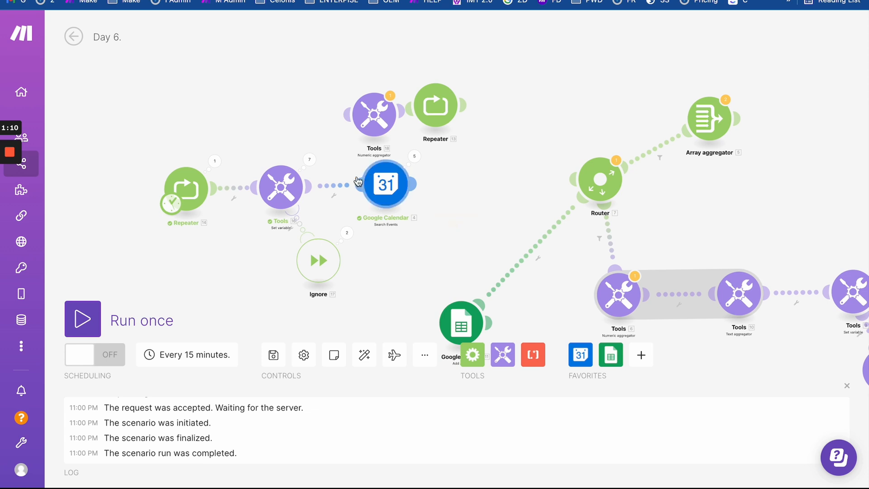
left_click(82, 309)
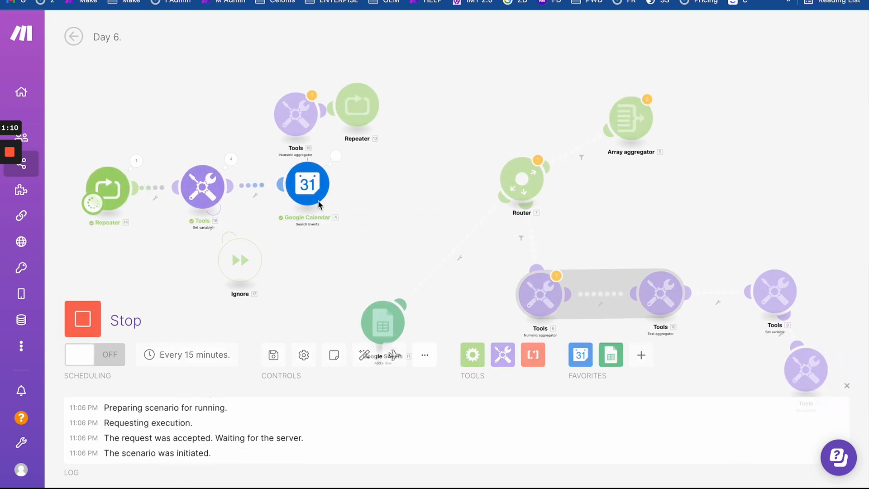
- Review Operations 1 and 2 in the Google Calendar module's run results
scroll(357, 193, "up", 4)
left_click(316, 116)
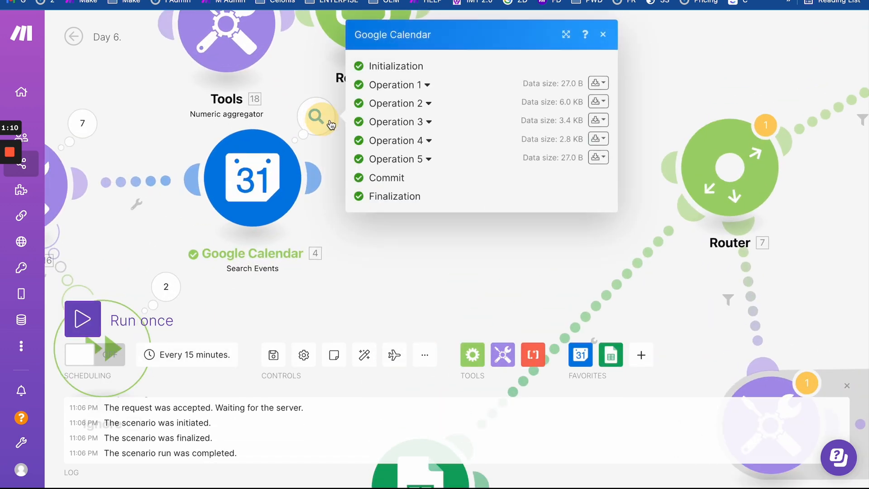
left_click(425, 84)
left_click(428, 236)
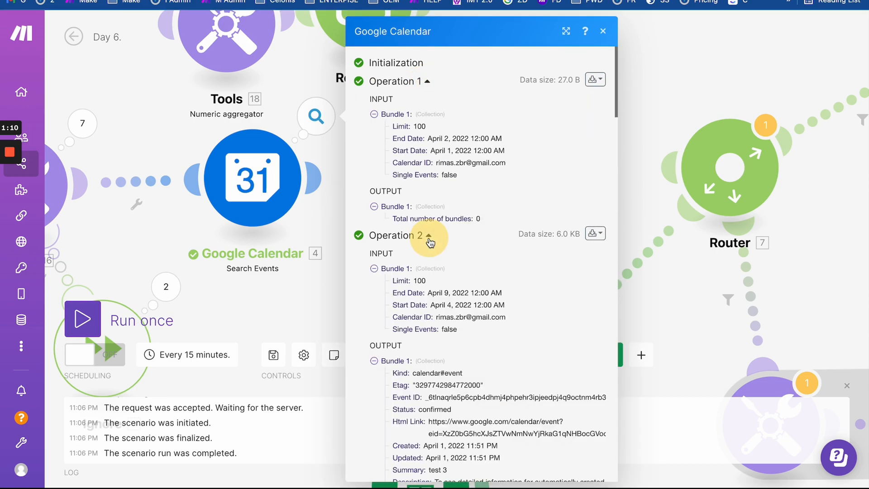
scroll(430, 240, "down", 3)
scroll(430, 244, "down", 15)
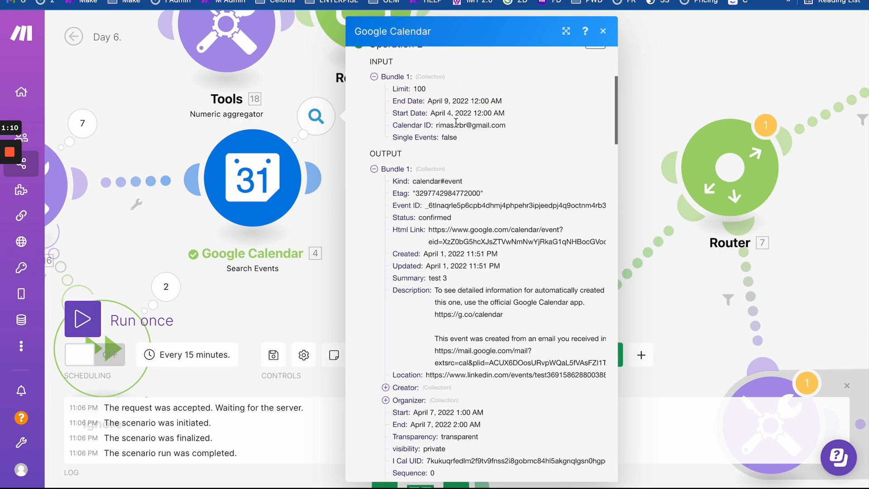
scroll(435, 298, "down", 5)
left_click(299, 286)
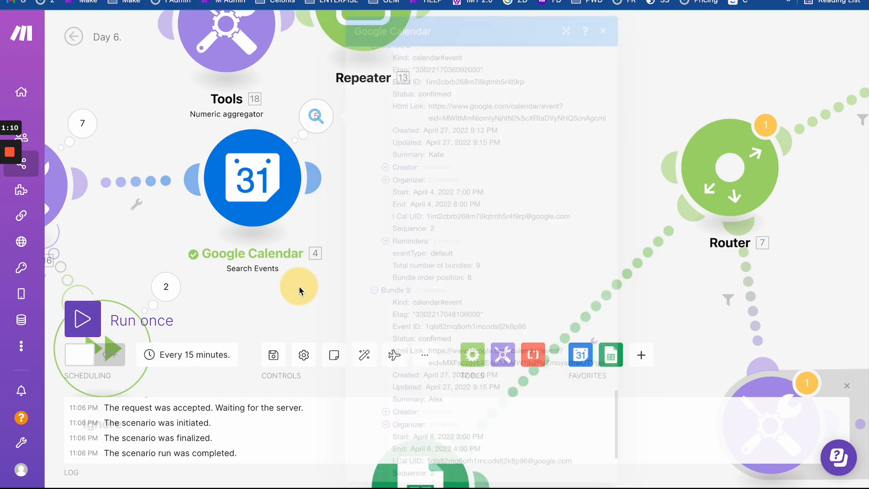
scroll(299, 286, "down", 5)
- Move the Router beside Google Calendar and recheck the calendar's Operations 1 and 2
mouse_move(395, 279)
left_mouse_down()
mouse_move(433, 237)
mouse_move(405, 216)
mouse_move(429, 211)
left_mouse_up()
left_click_drag(527, 211, 444, 208)
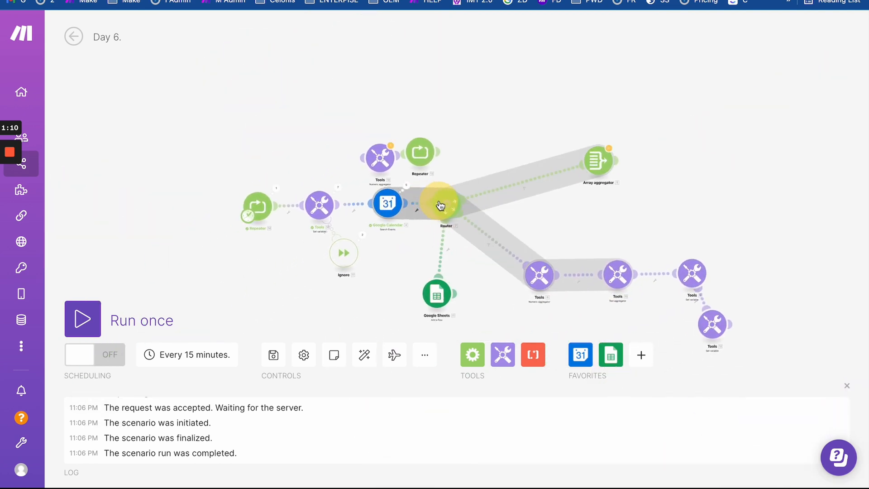
scroll(408, 230, "up", 3)
left_click_drag(423, 267, 422, 164)
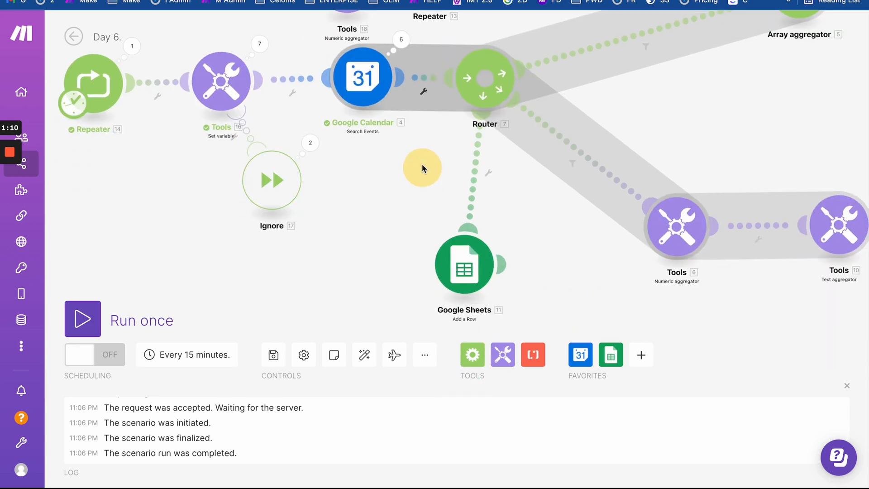
left_click(411, 37)
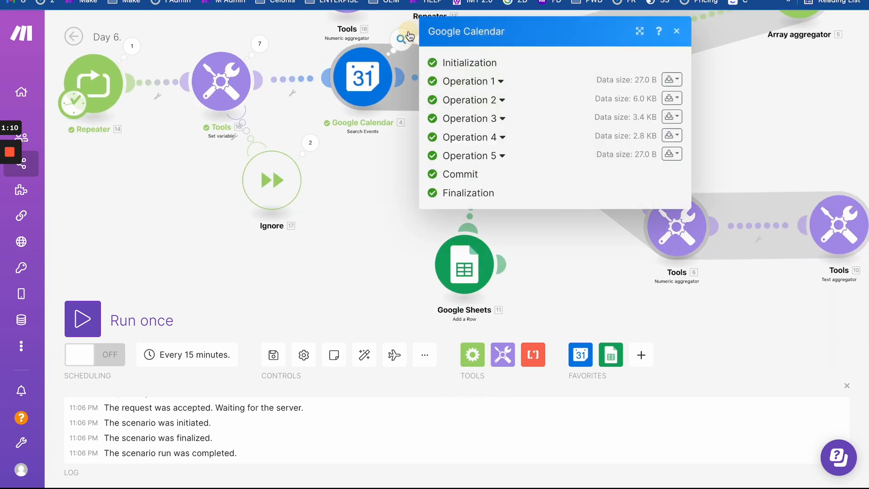
left_click(501, 83)
left_click(499, 236)
scroll(498, 234, "down", 20)
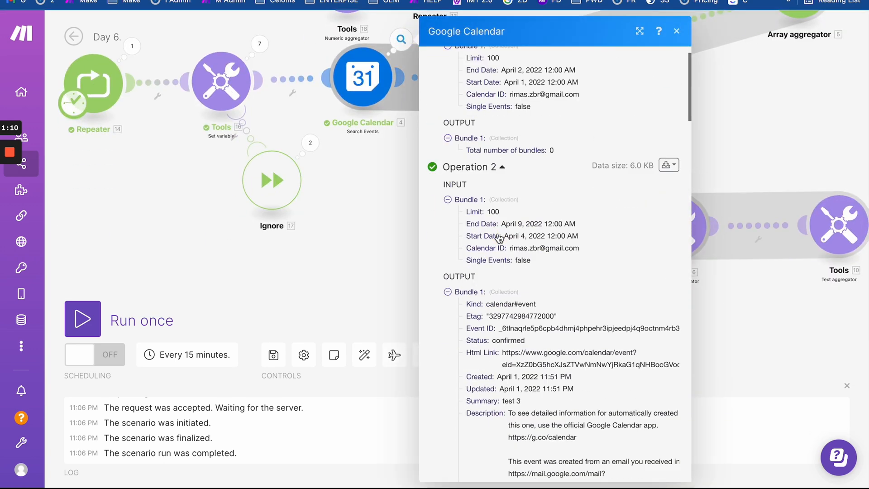
scroll(497, 232, "up", 20)
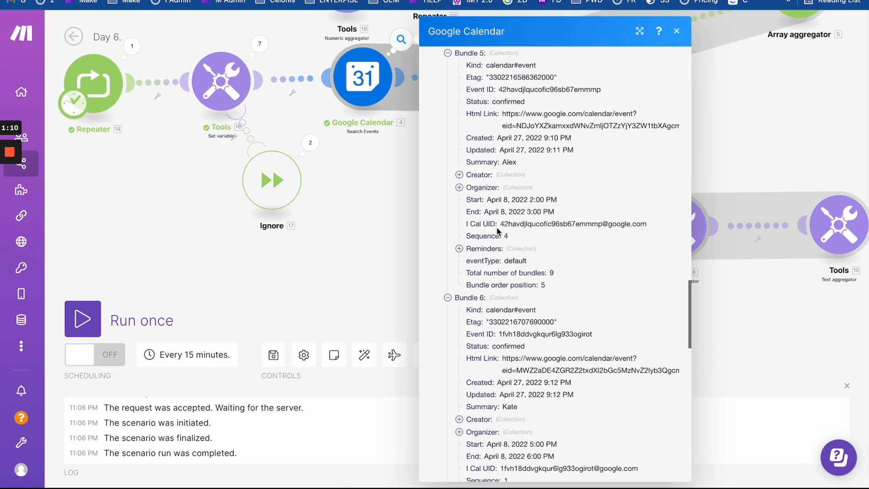
scroll(497, 232, "down", 15)
left_click(382, 208)
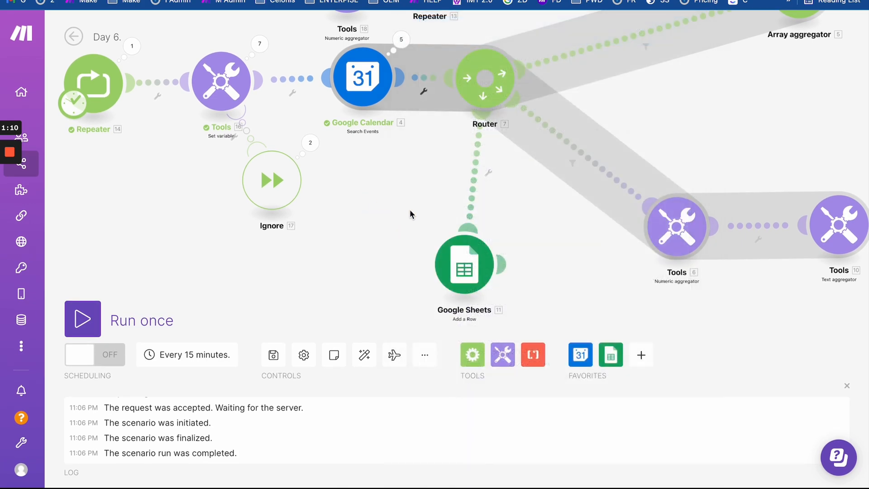
- Survey the Router, Sheets, Tools, Repeater and Array aggregator modules, then go to the Day 6. Report spreadsheet
left_click_drag(410, 211, 388, 171)
left_click_drag(500, 152, 468, 155)
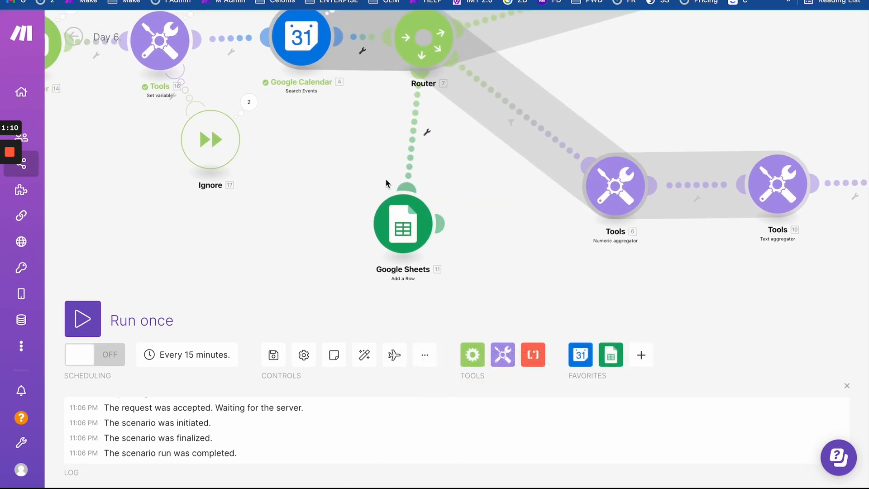
left_click_drag(372, 175, 397, 230)
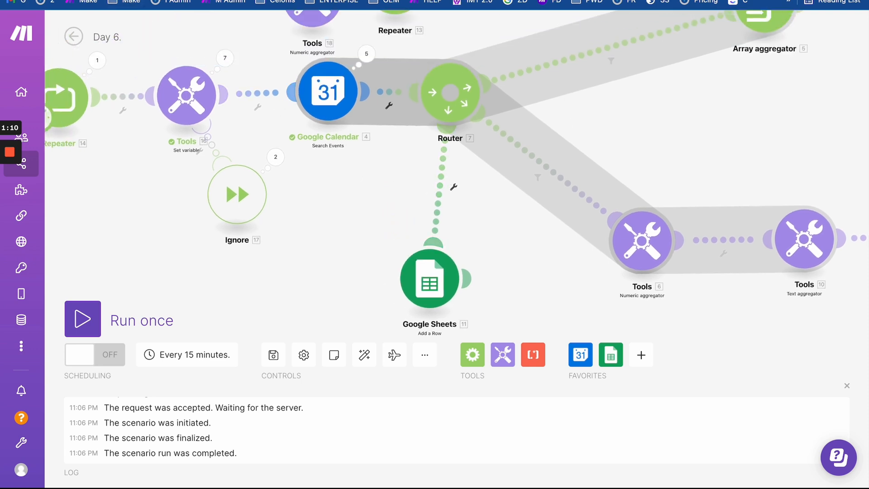
left_click(244, 1)
left_click(340, 161)
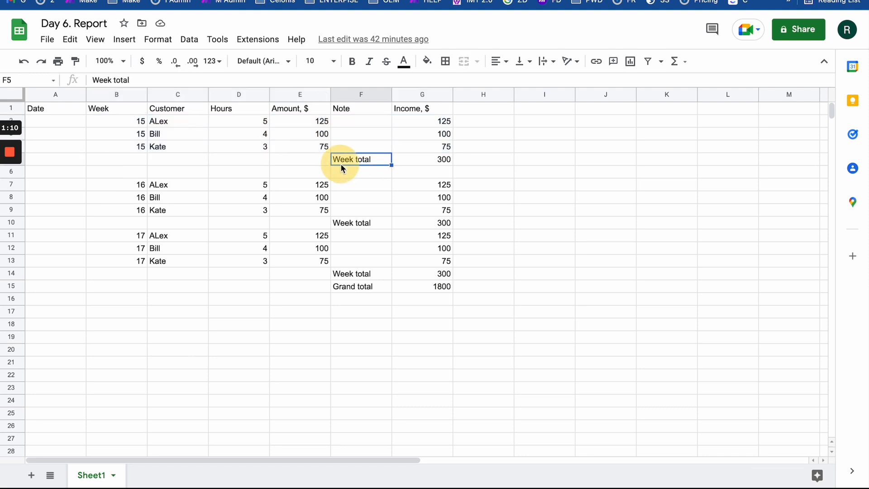
left_click_drag(187, 149, 460, 158)
left_click_drag(321, 157, 492, 174)
left_click(235, 0)
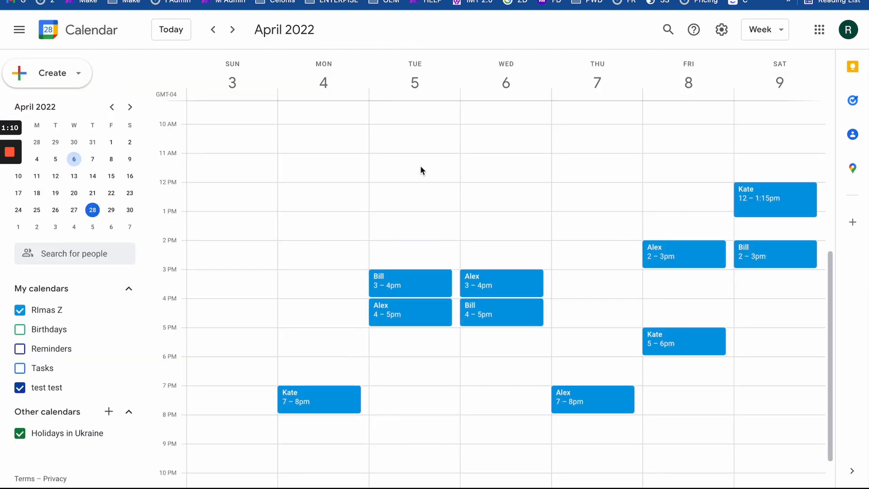
left_click(317, 1)
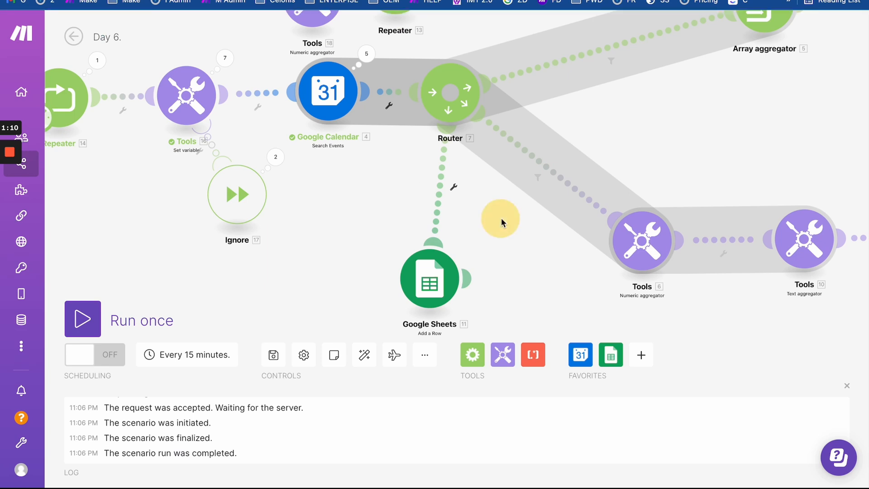
left_click_drag(501, 219, 472, 193)
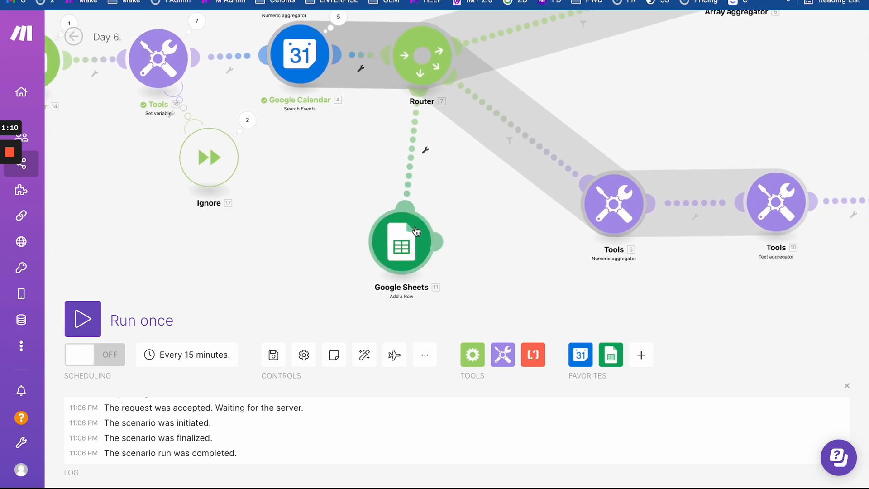
left_click(503, 355)
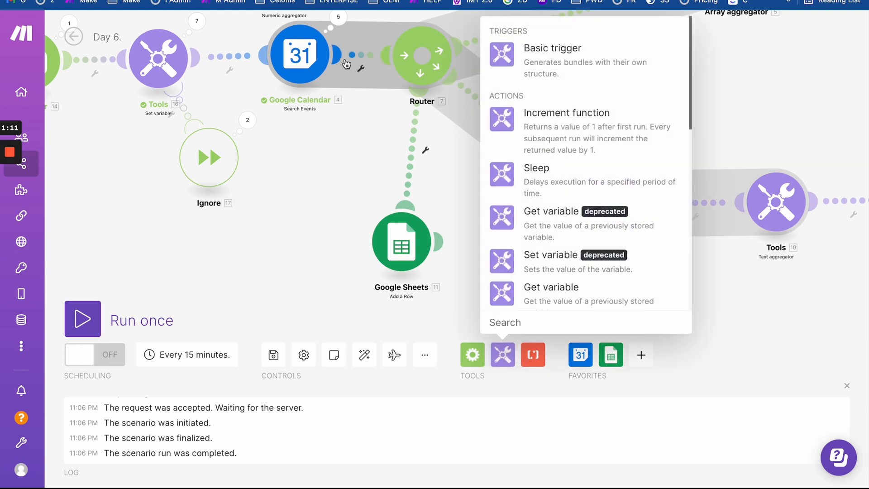
left_click(369, 0)
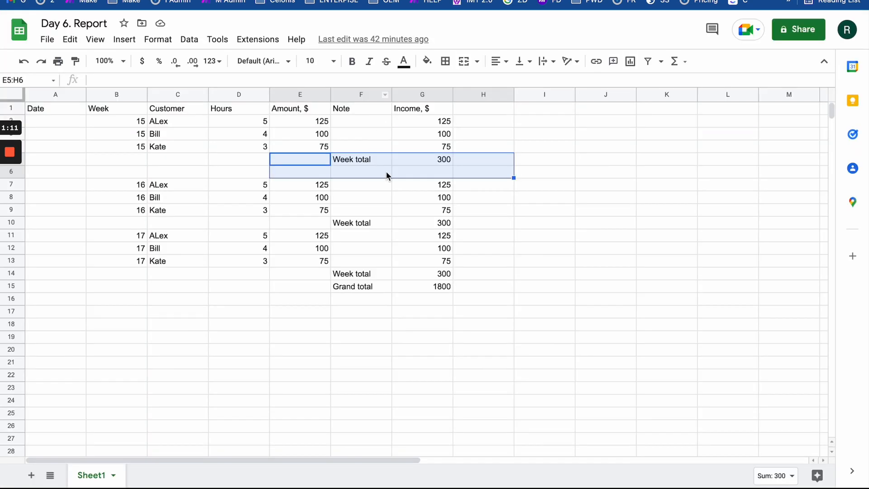
left_click(443, 168)
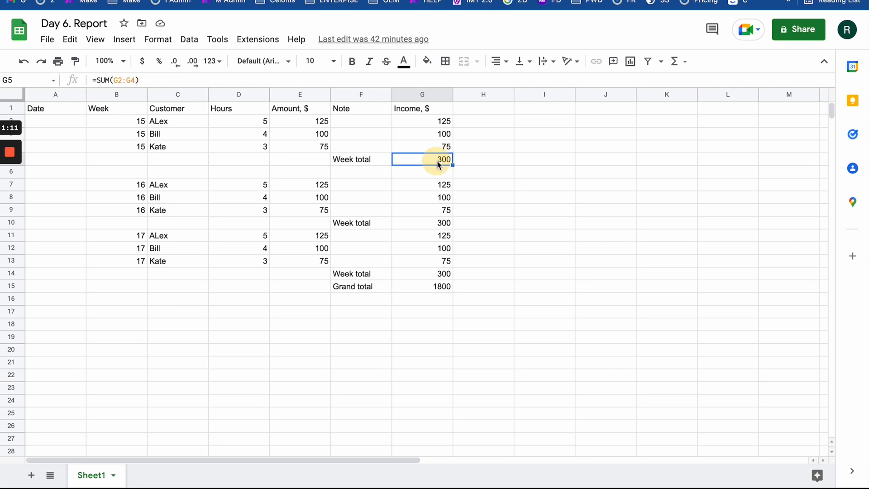
left_click_drag(445, 127, 445, 150)
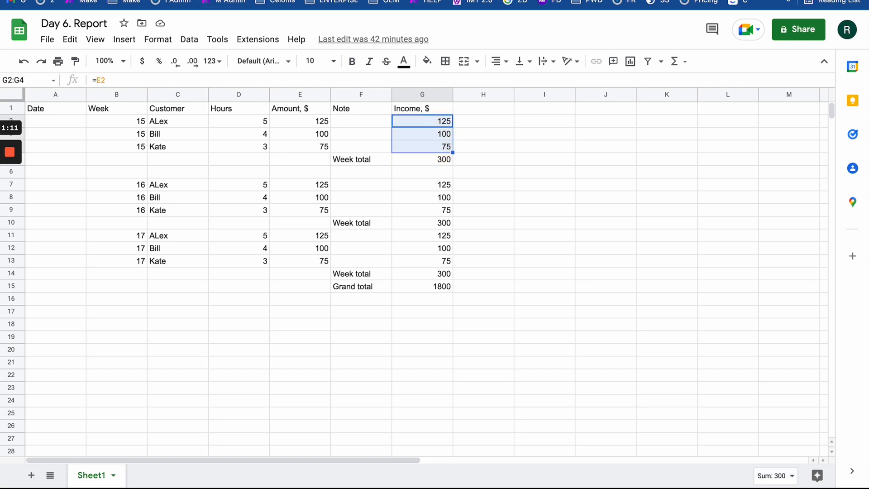
key("ctrl+Tab")
key("ctrl+Tab")
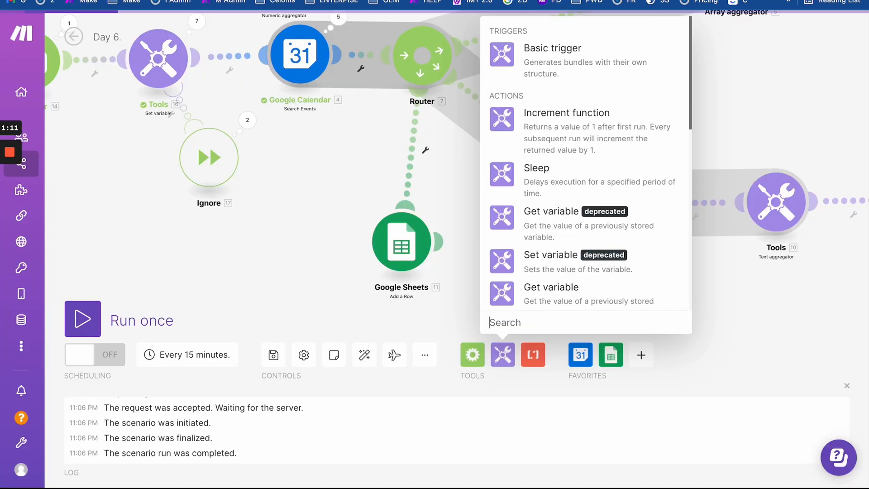
- Browse the list of tool modules without adding one
scroll(495, 216, "up", 1)
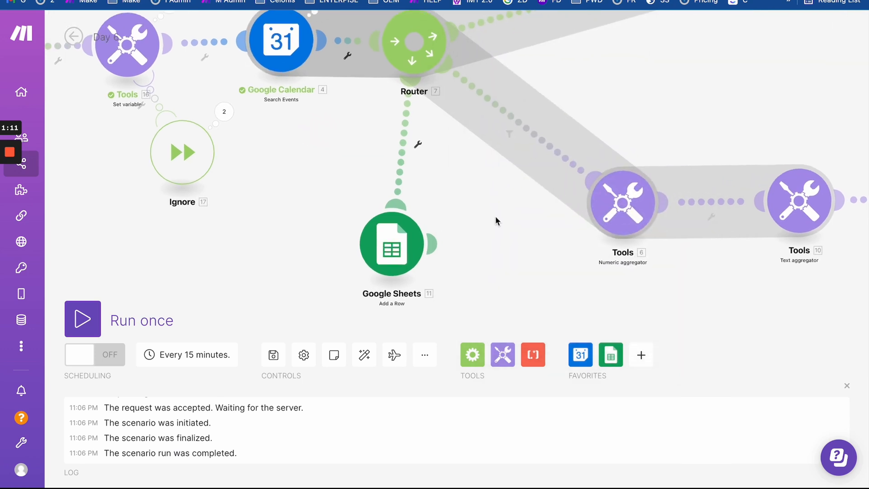
left_click(503, 355)
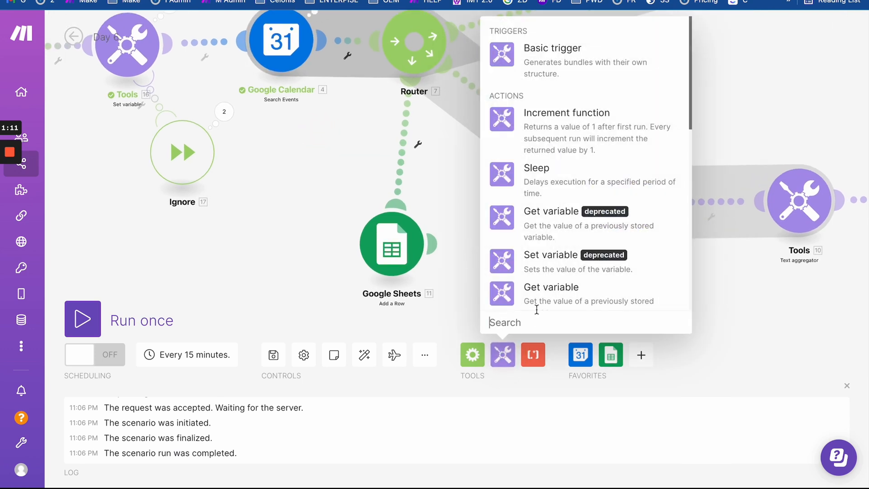
scroll(529, 254, "down", 7)
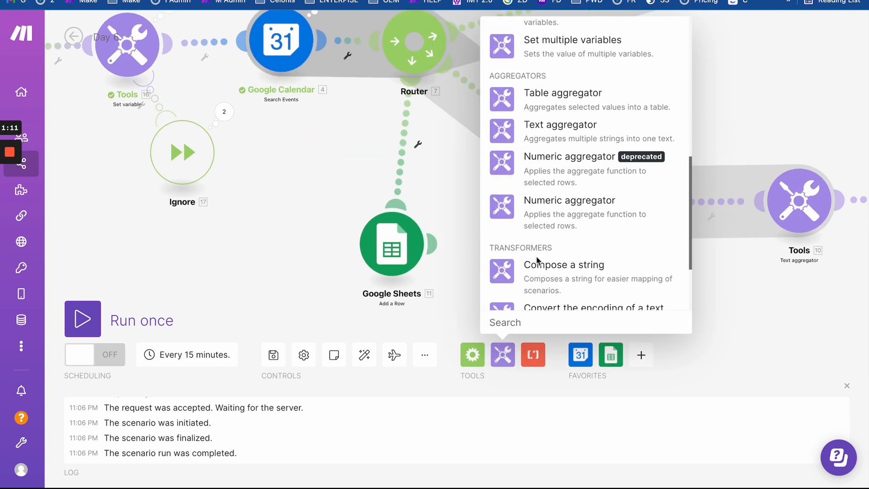
scroll(537, 260, "down", 3)
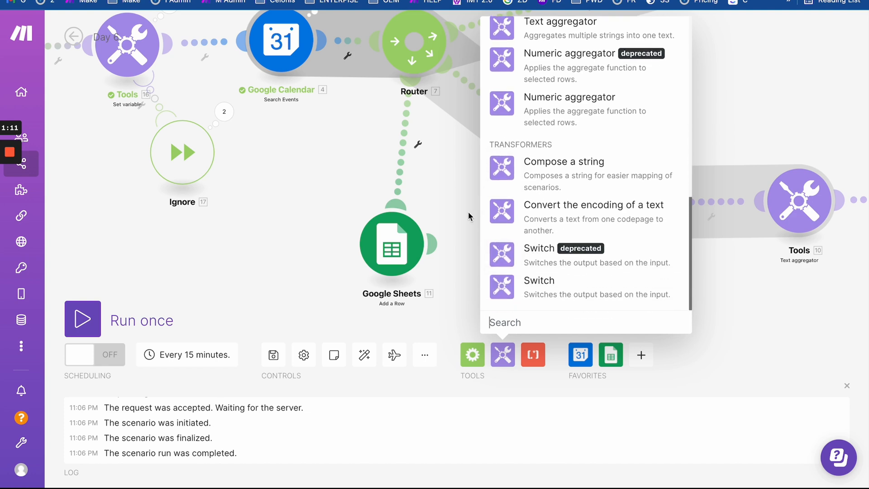
left_click(468, 212)
- Clone the Numeric aggregator onto the Router→Google Sheets route, confirm it, and open Google Sheets
right_click(613, 188)
left_click(646, 254)
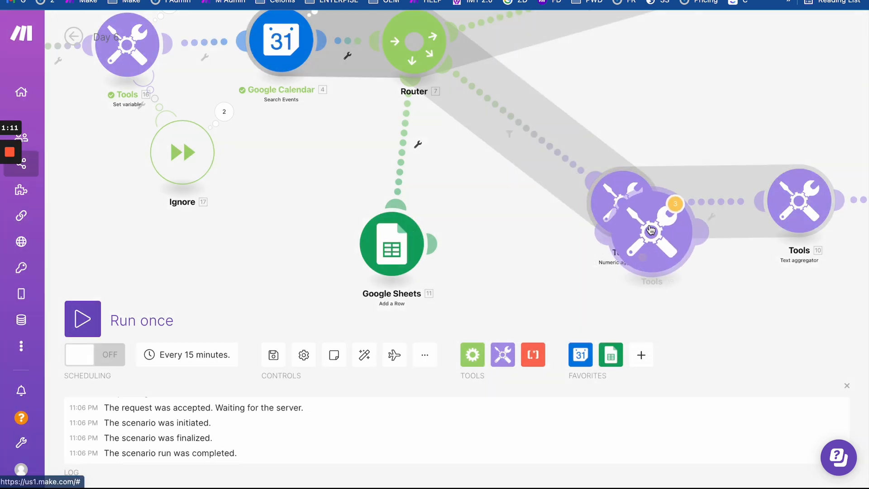
left_click(404, 165)
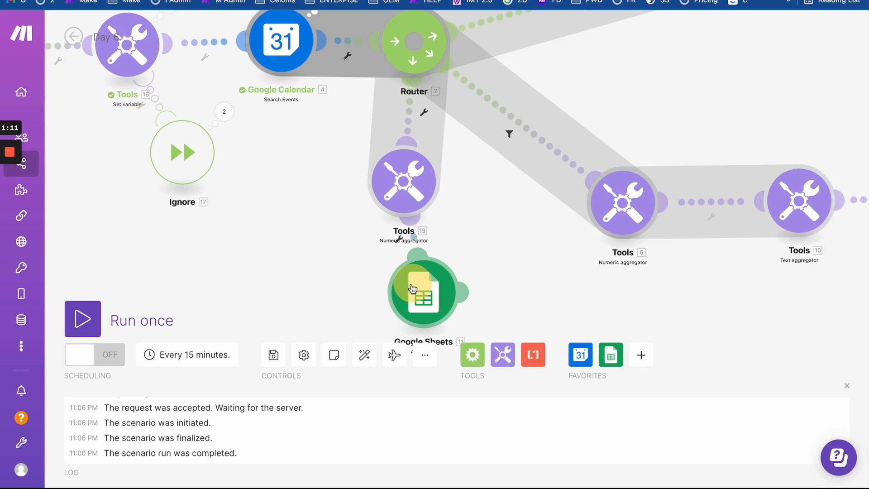
left_click(404, 164)
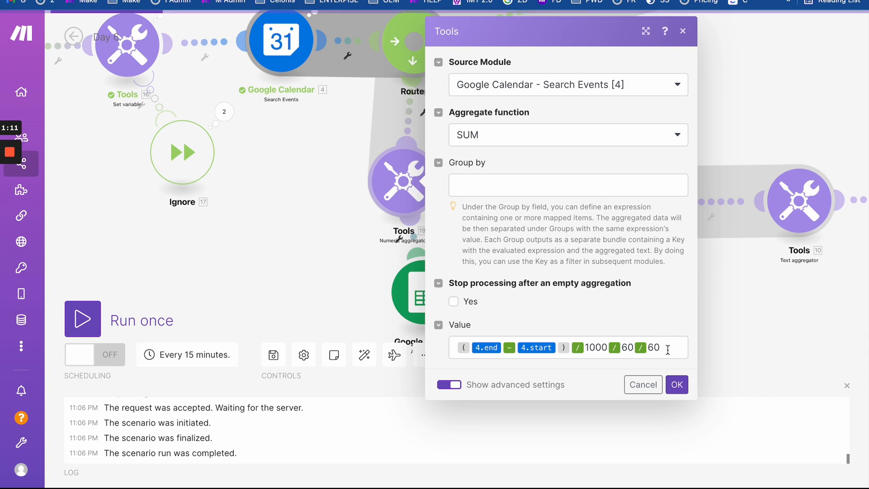
left_click(677, 386)
left_click(423, 294)
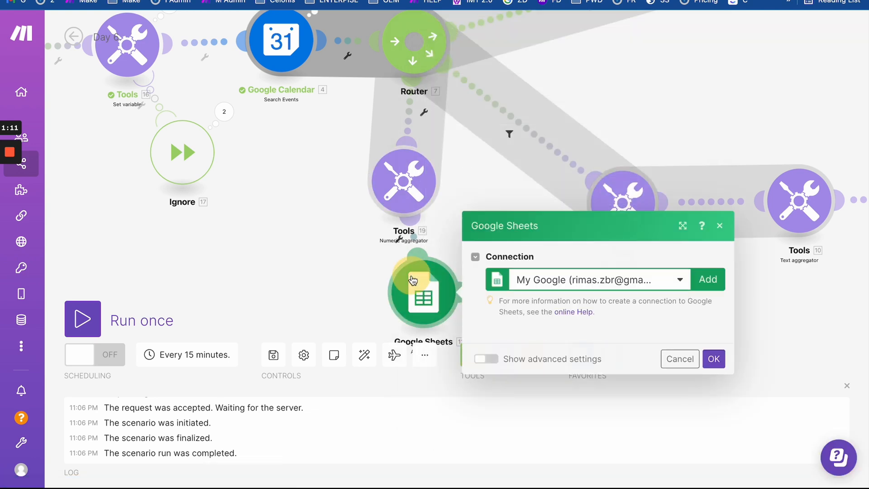
- Copy the 'Week total' label from F5 and paste it into the Note (F) field
scroll(576, 338, "down", 4)
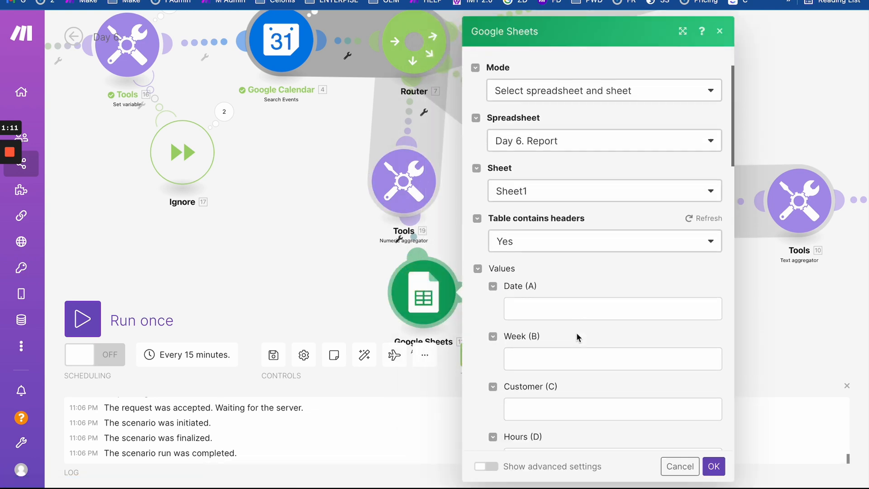
left_click(136, 1)
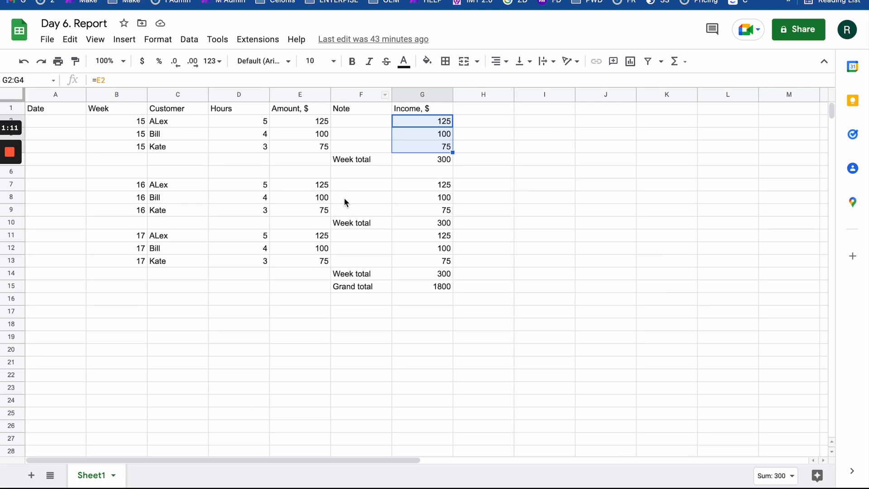
left_click(353, 162)
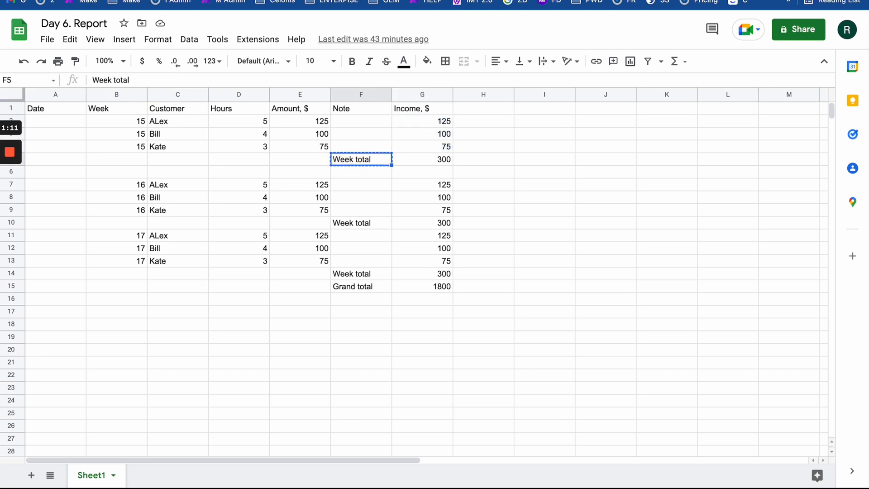
key("ctrl+Tab")
key("ctrl+Tab")
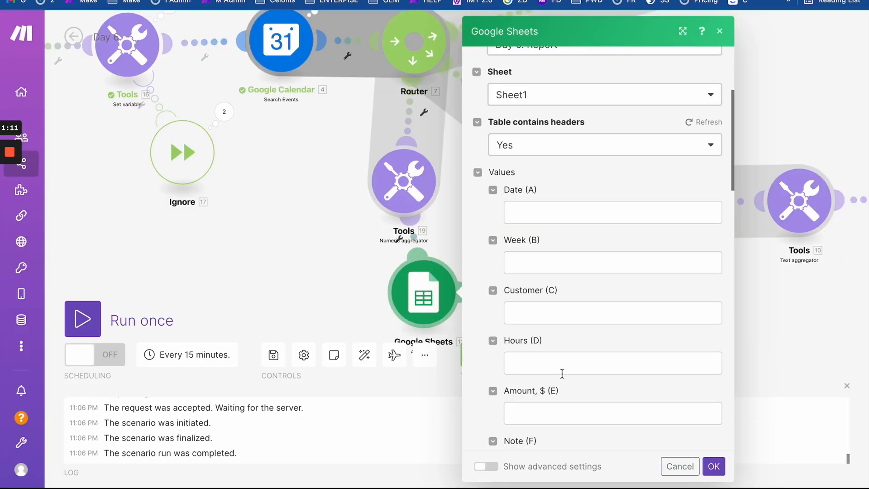
scroll(563, 374, "down", 1)
left_click(542, 339)
left_click(543, 384)
scroll(543, 384, "down", 2)
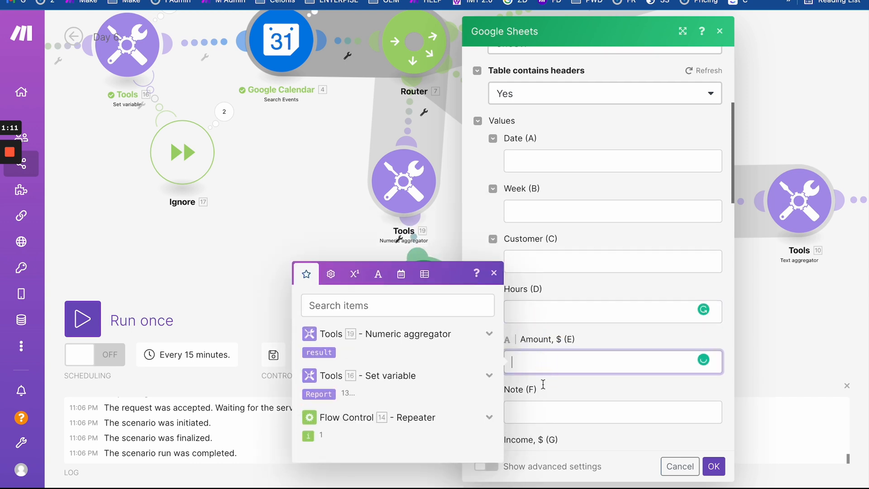
left_click(536, 357)
type("Week total")
- Set Income, $ (G) to 25 * the aggregator's result, matching G5's formula, and save
scroll(589, 362, "down", 3)
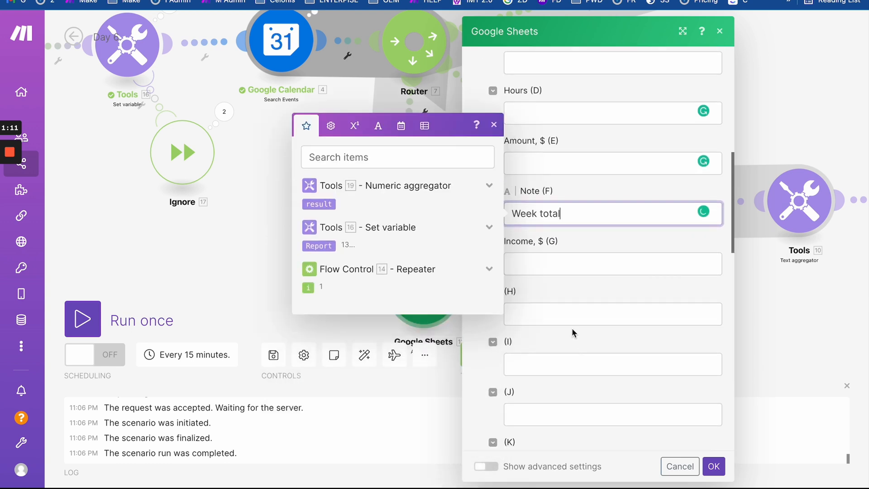
left_click(560, 269)
key("ctrl+Tab")
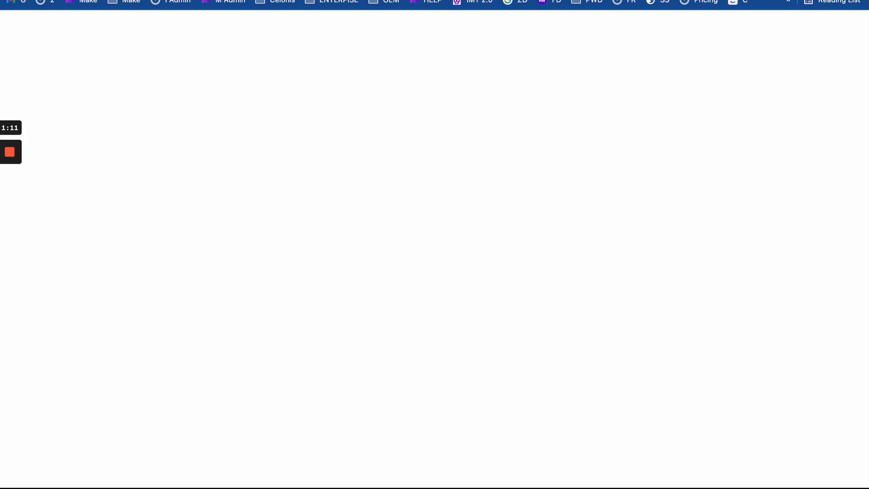
left_click(433, 159)
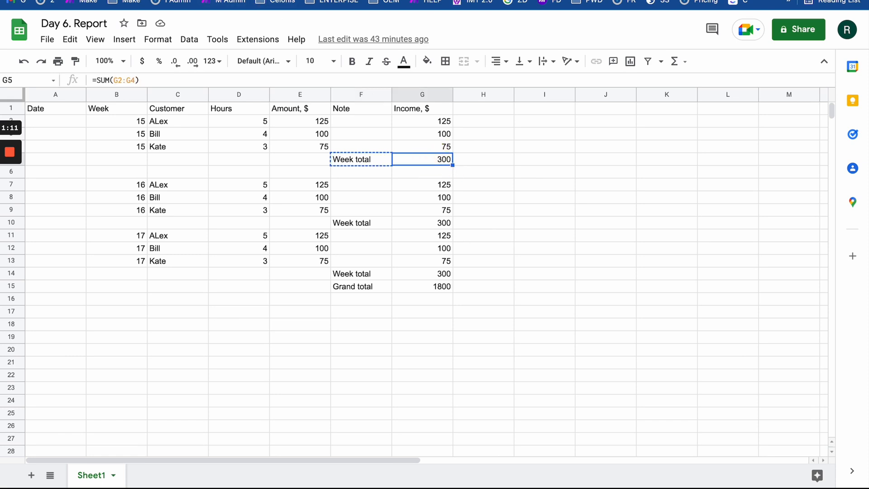
key("ctrl+Tab")
key("ctrl+Tab")
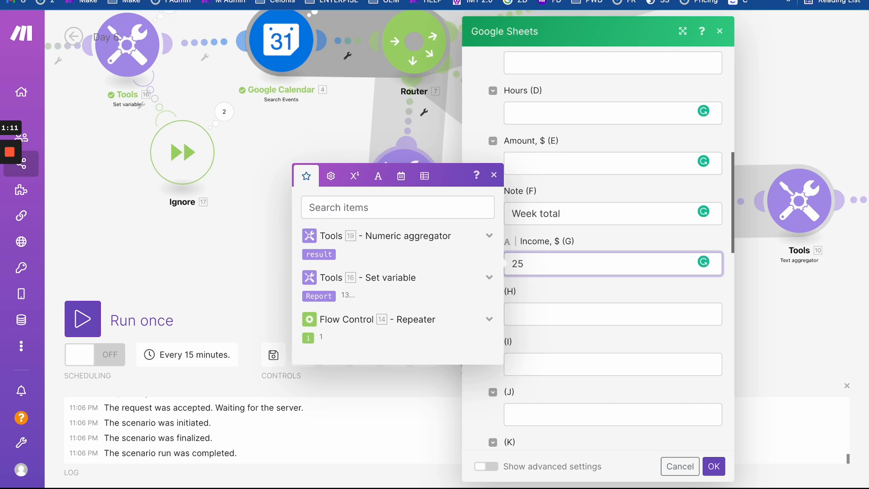
left_click(331, 176)
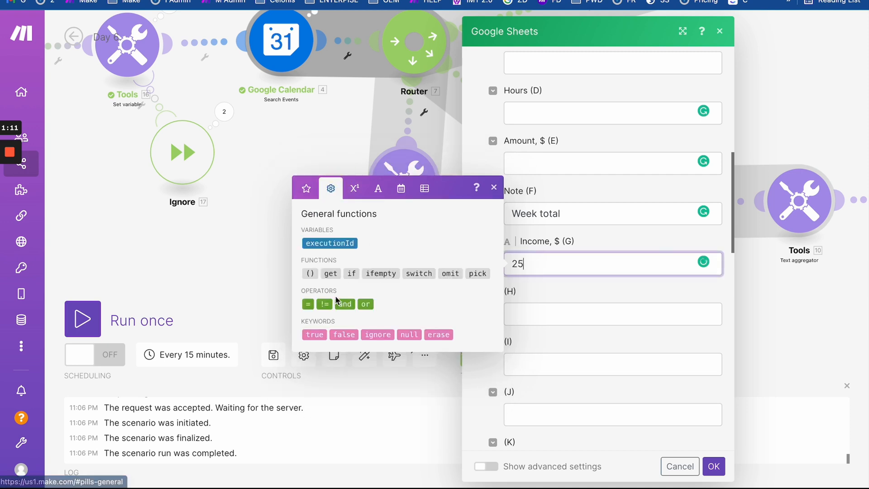
left_click(356, 192)
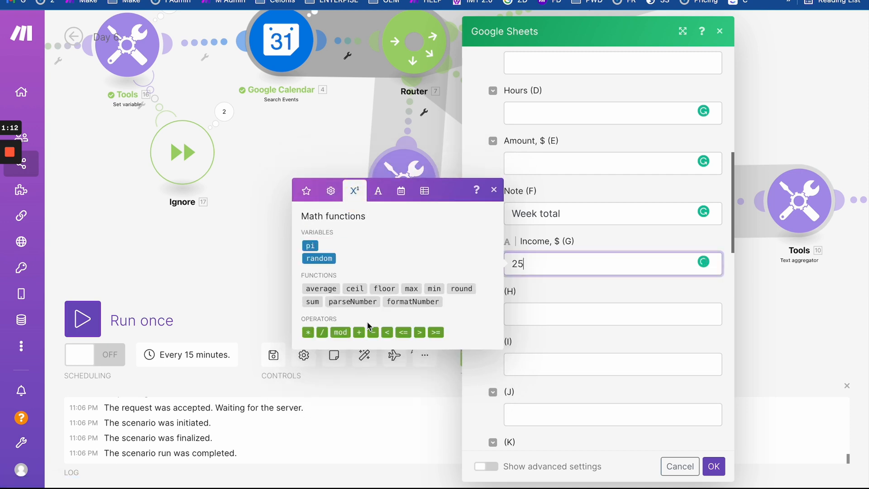
left_click(309, 334)
left_click(307, 194)
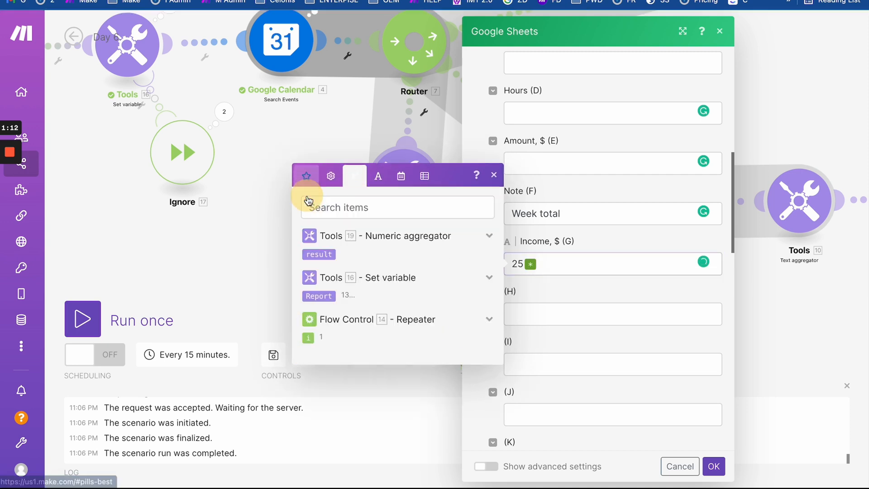
left_click(325, 255)
left_click(617, 292)
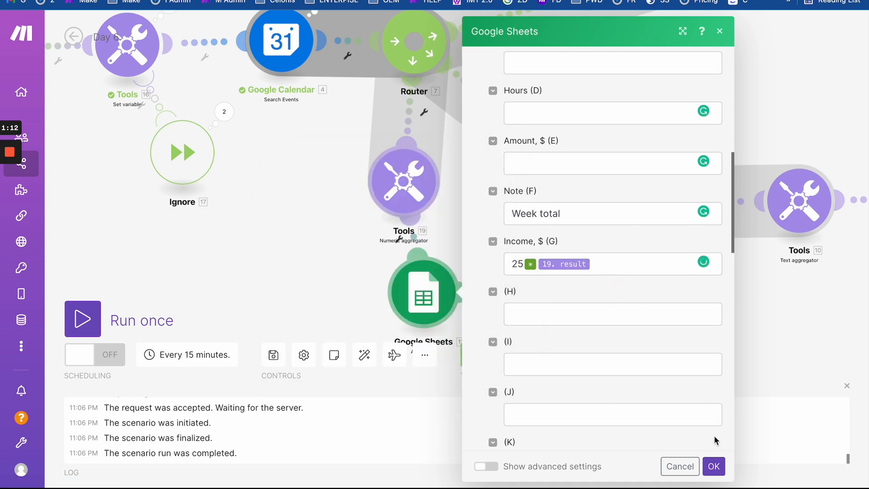
left_click(714, 466)
- Reopen and close the new Numeric aggregator's settings to double-check them
left_click(400, 233)
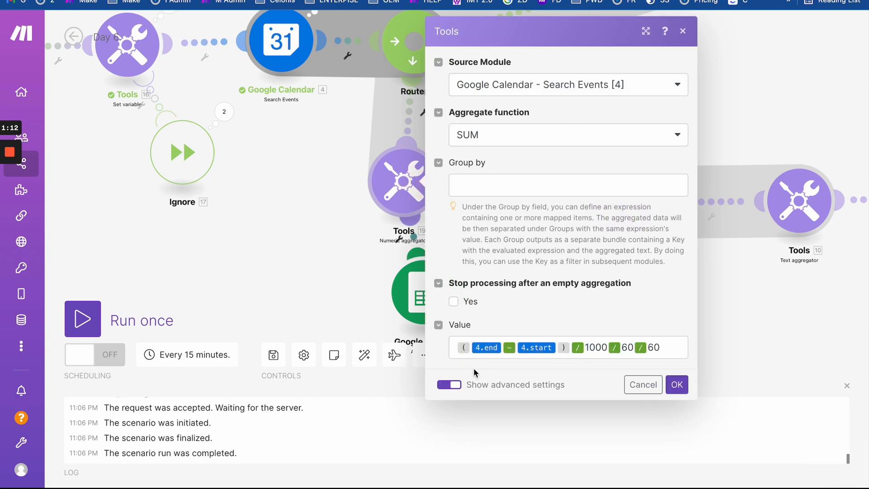
left_click(314, 187)
left_click(384, 170)
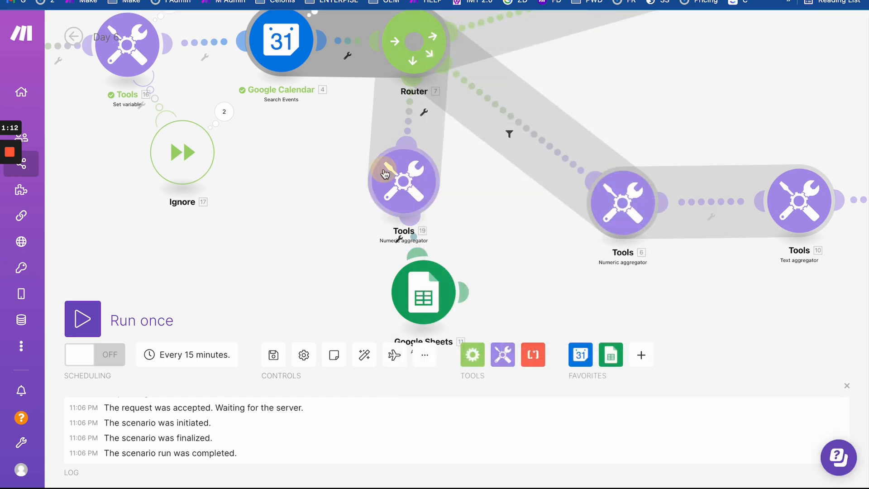
left_click(346, 247)
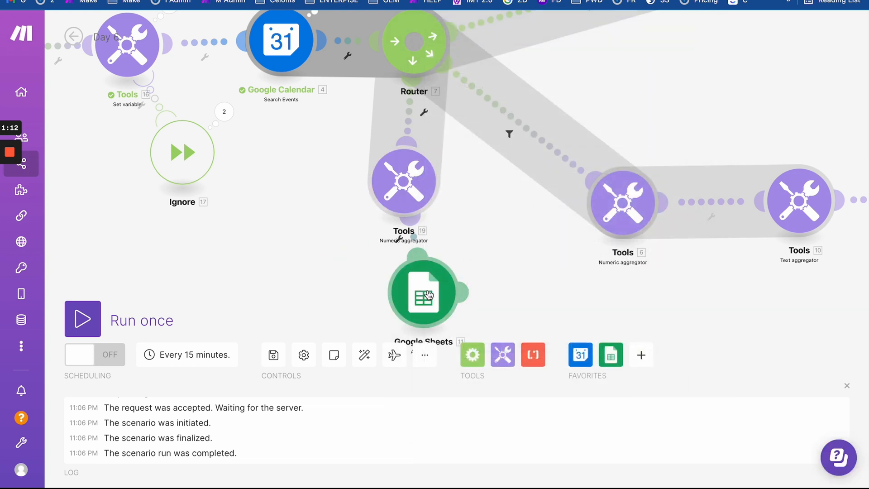
scroll(455, 222, "down", 3)
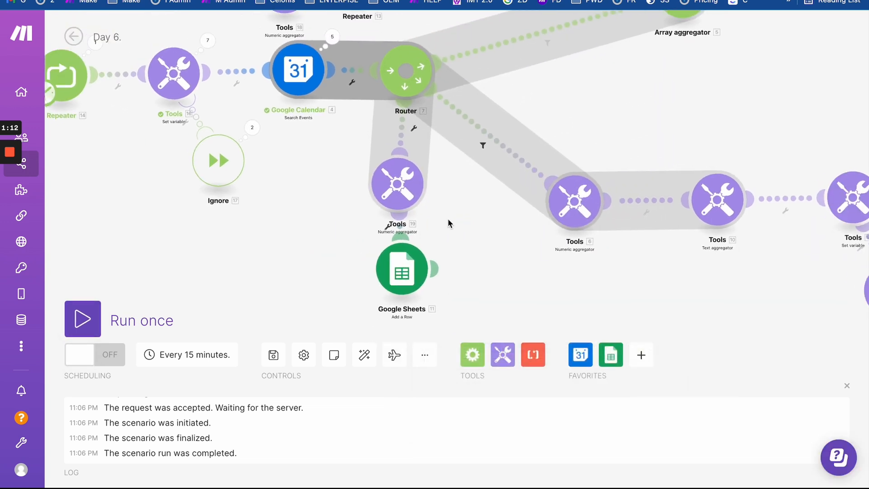
- Inspect the Router's link to Tools without unlinking, and bring the whole scenario into view
scroll(449, 137, "down", 1)
left_click(467, 126)
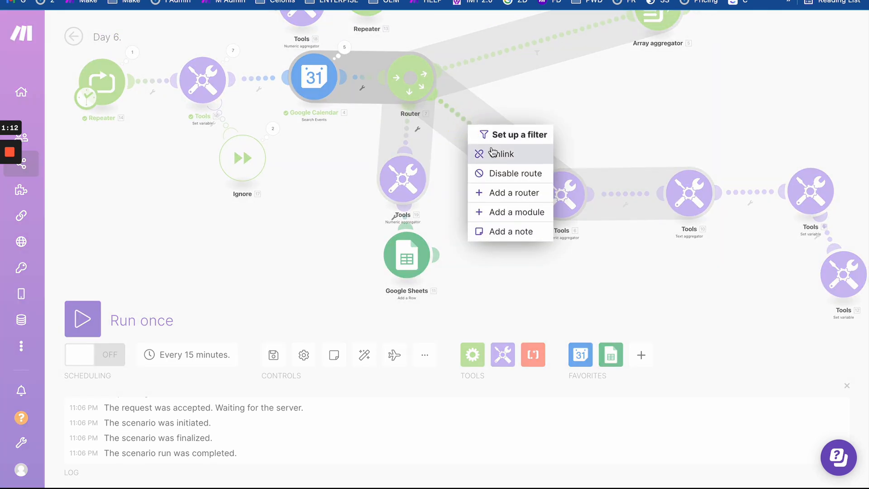
left_click(527, 114)
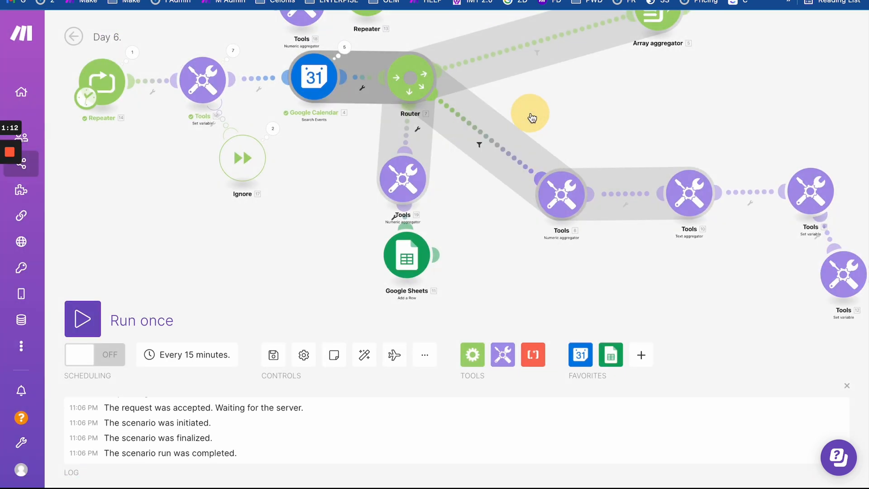
scroll(532, 115, "down", 2)
left_click_drag(532, 116, 516, 161)
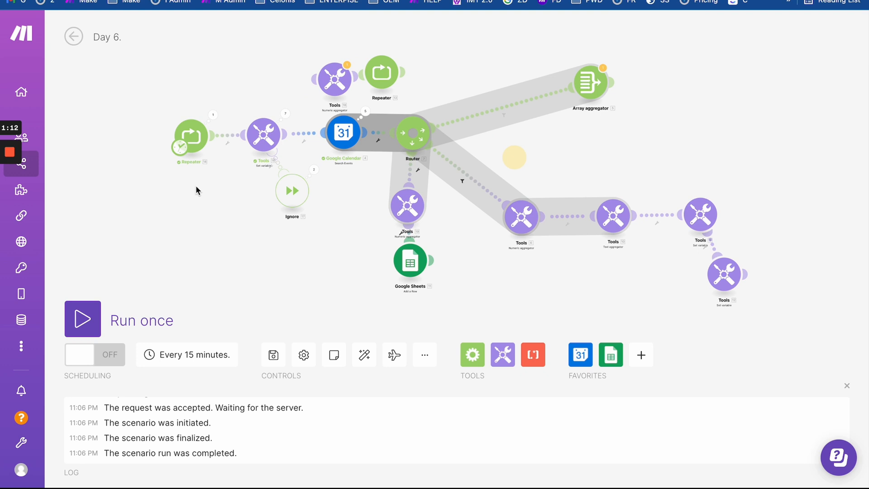
- Run the scenario once, choosing Run anyway past the Array aggregator warning
left_click(86, 312)
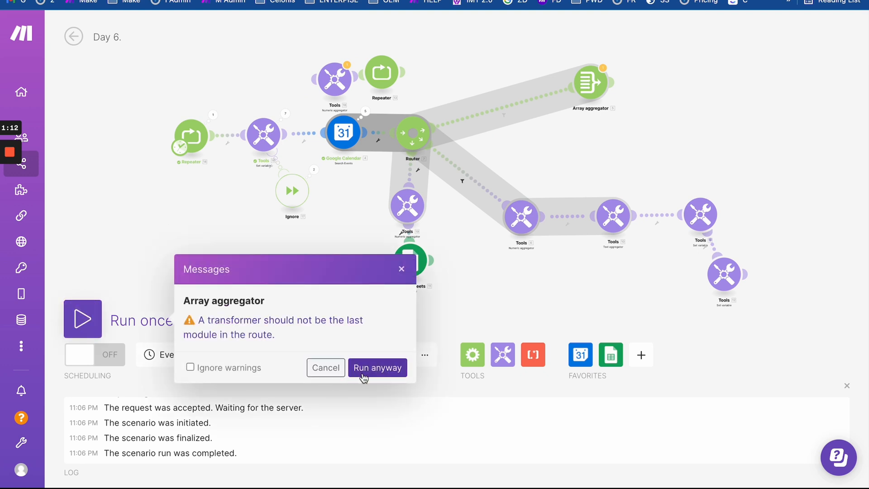
left_click(377, 368)
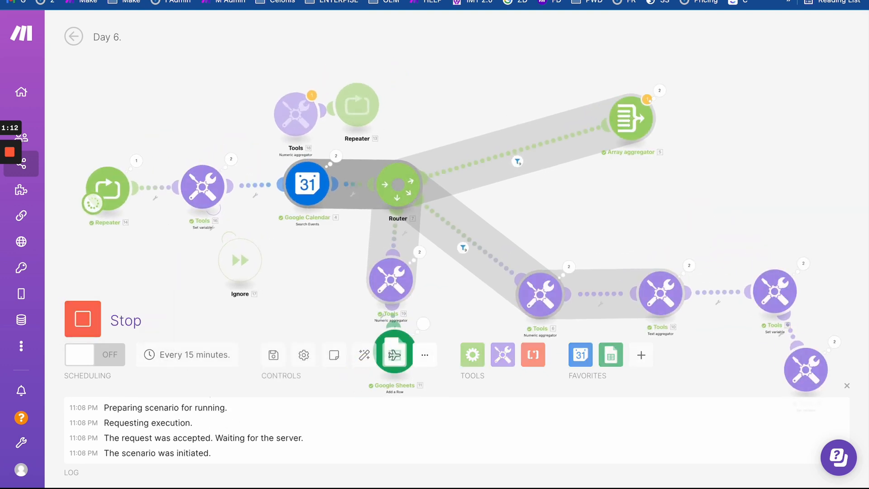
key("ctrl+Tab")
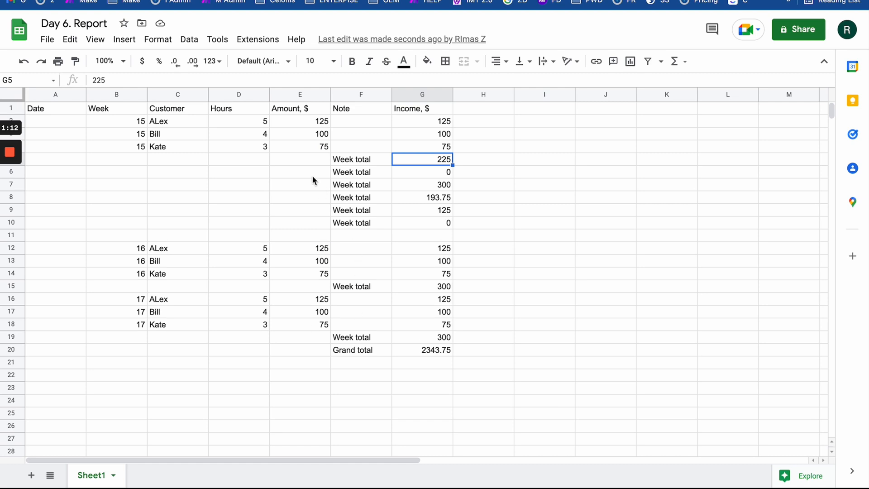
- Clear the duplicated Week total rows E6:H10, bringing the Grand total to 1725
left_click_drag(312, 176, 475, 227)
key("Delete")
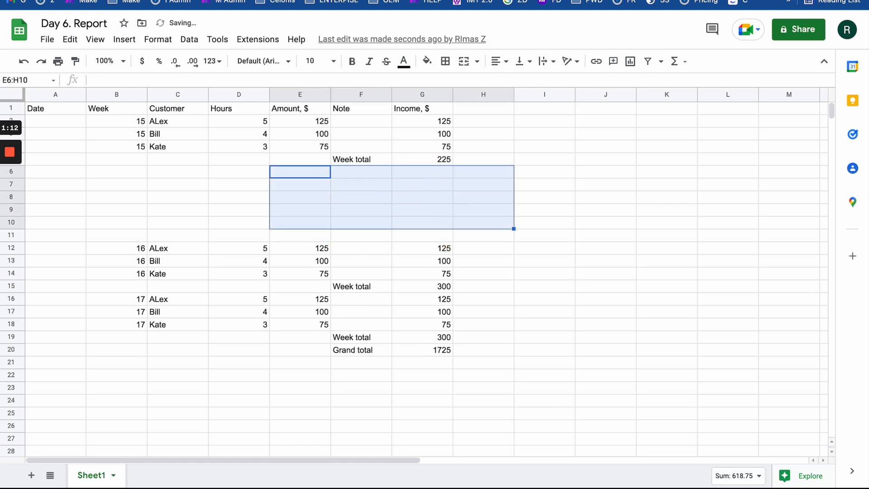
left_click(212, 187)
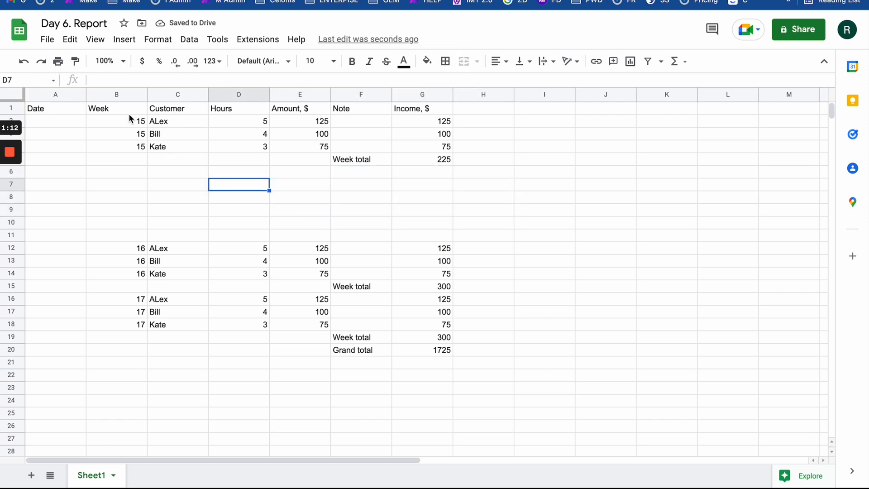
- Select the week 15 entries in rows 2–4 and glance at the calendar
mouse_move(130, 119)
left_mouse_down()
mouse_move(472, 156)
mouse_move(469, 149)
left_mouse_up()
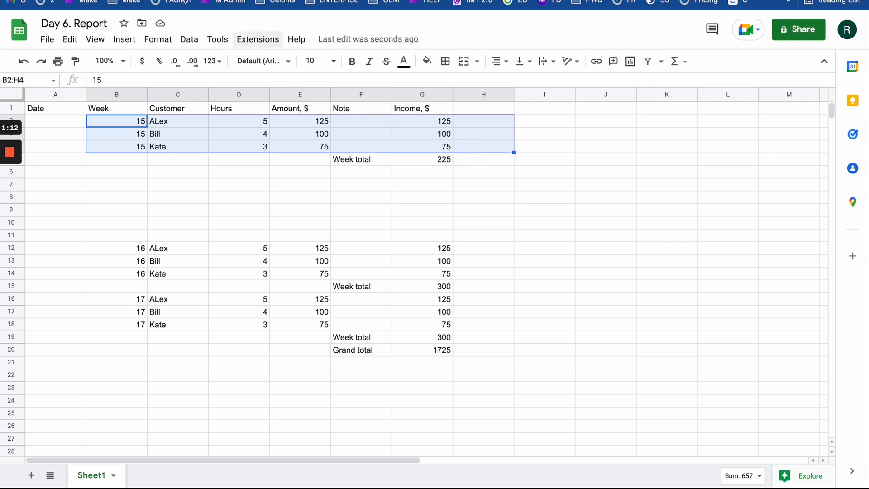
key("ctrl+Tab")
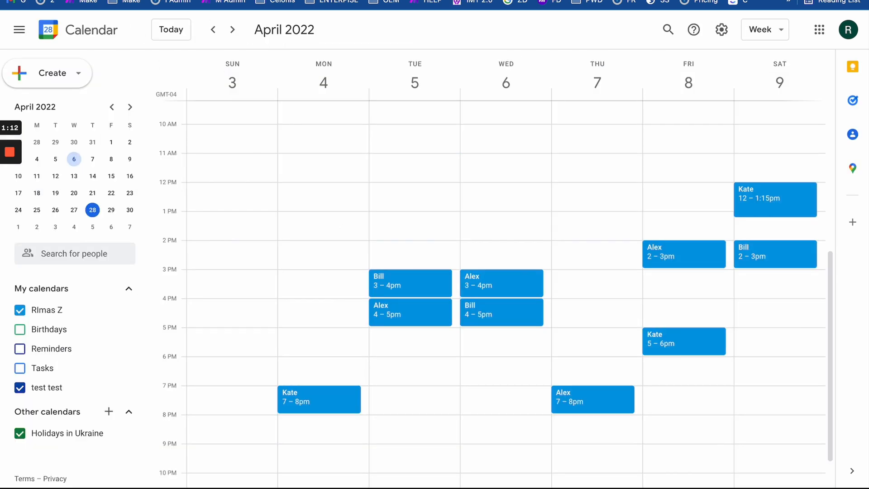
key("ctrl+shift+Tab")
key("ctrl+shift+Tab")
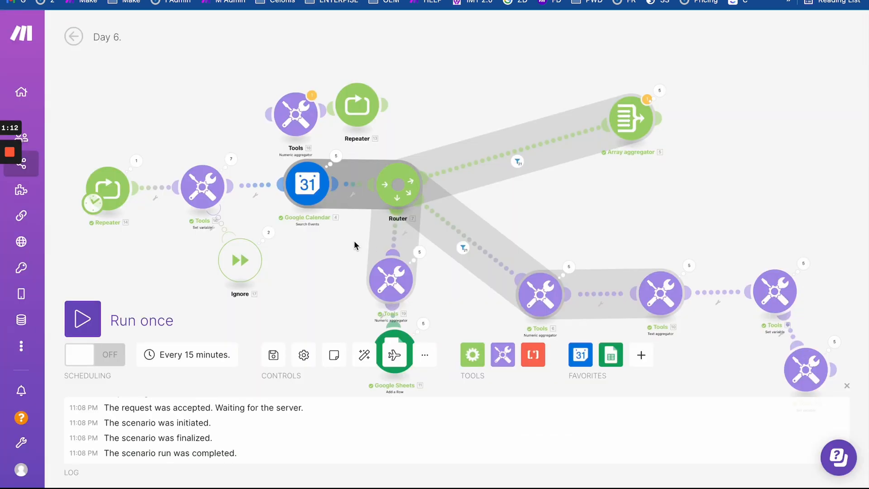
- Clone the Google Sheets Add a Row module and place the copy on the canvas
left_click_drag(333, 248, 357, 112)
right_click(430, 208)
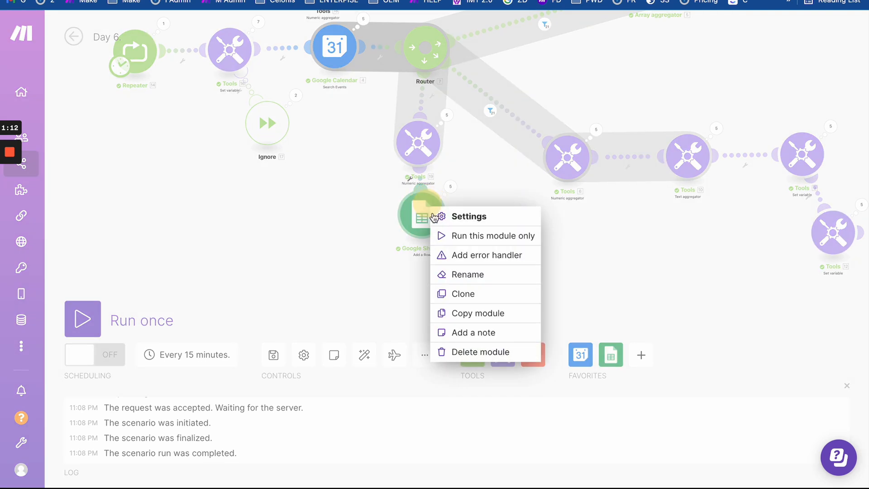
left_click(481, 293)
left_click(335, 213)
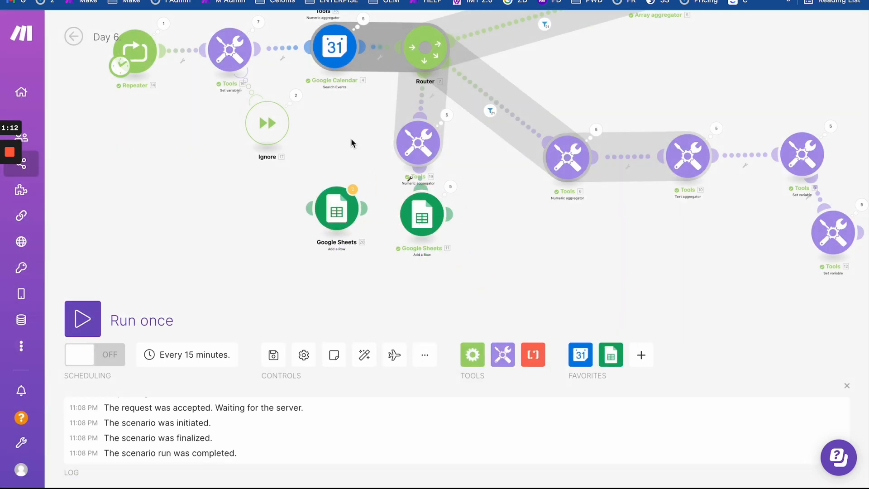
- Delete the Tools, Repeater and Array aggregator modules, auto-align, and move the clone under the Router
scroll(352, 139, "up", 1)
scroll(352, 139, "down", 5)
left_click_drag(525, 93, 524, 183)
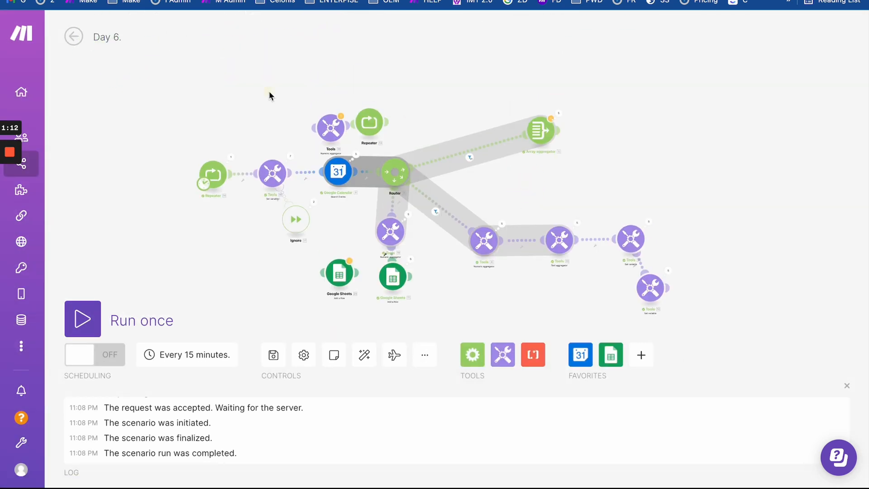
left_click_drag(270, 92, 618, 148)
right_click(546, 132)
left_click(560, 160)
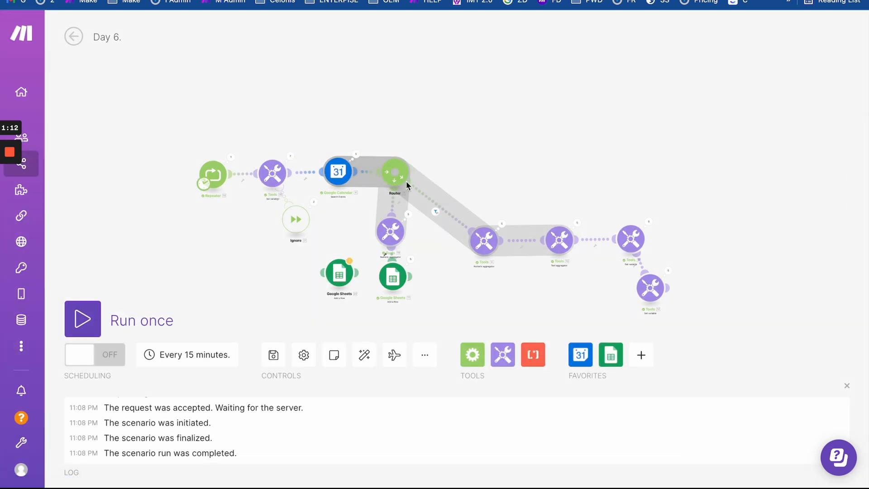
left_click(364, 356)
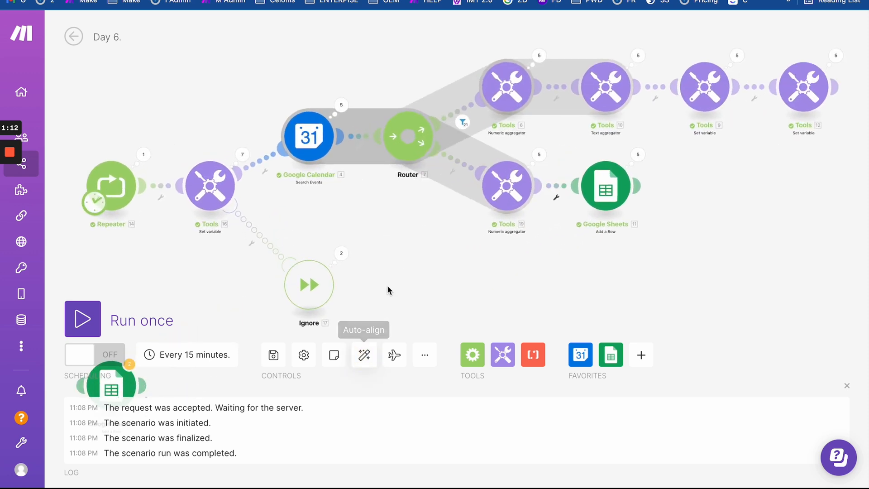
left_click_drag(232, 246, 229, 151)
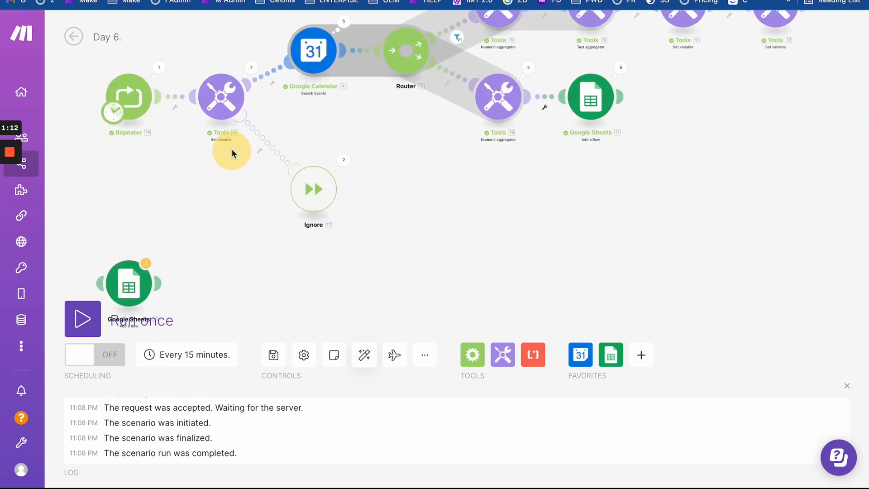
left_click_drag(136, 294, 413, 155)
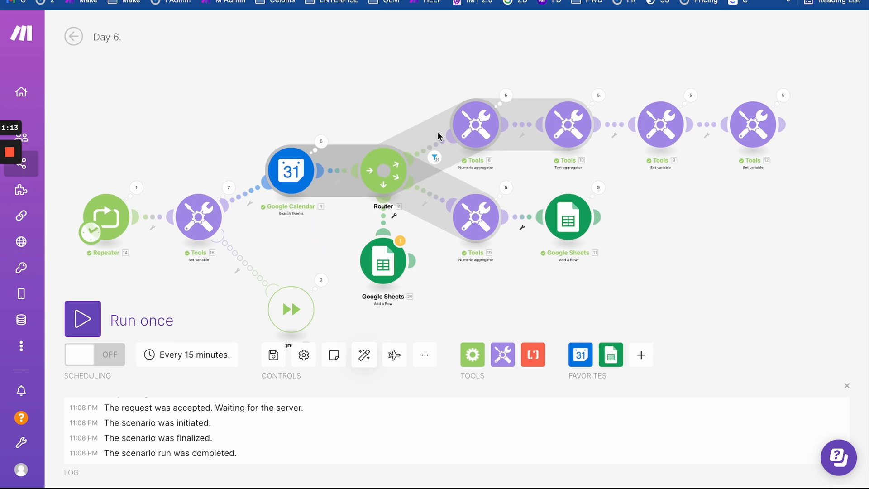
left_click(380, 0)
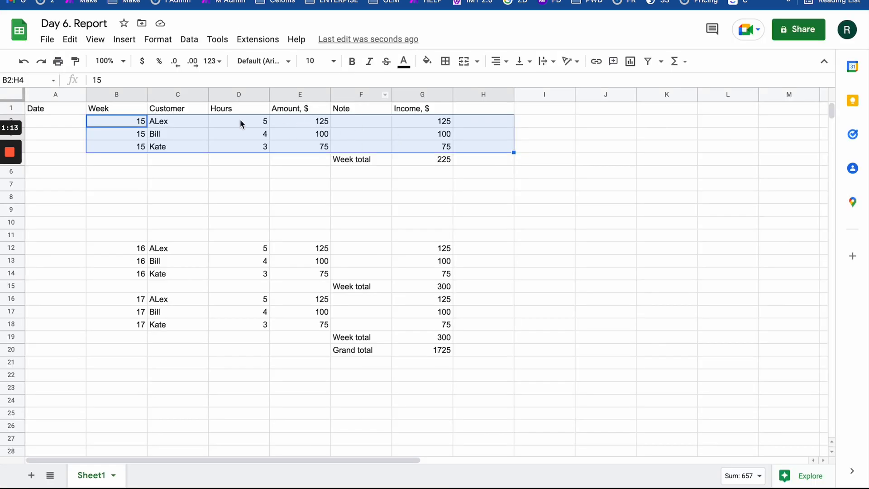
left_click(202, 127)
left_click_drag(136, 126, 446, 152)
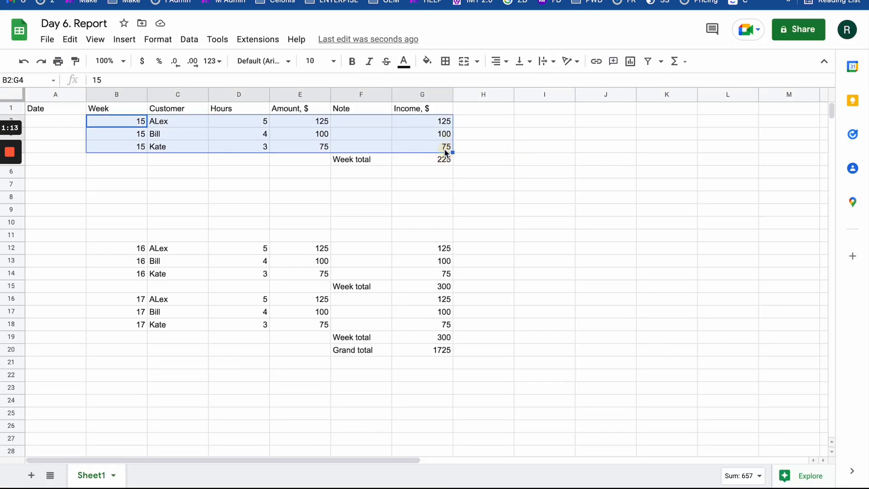
left_click(385, 149)
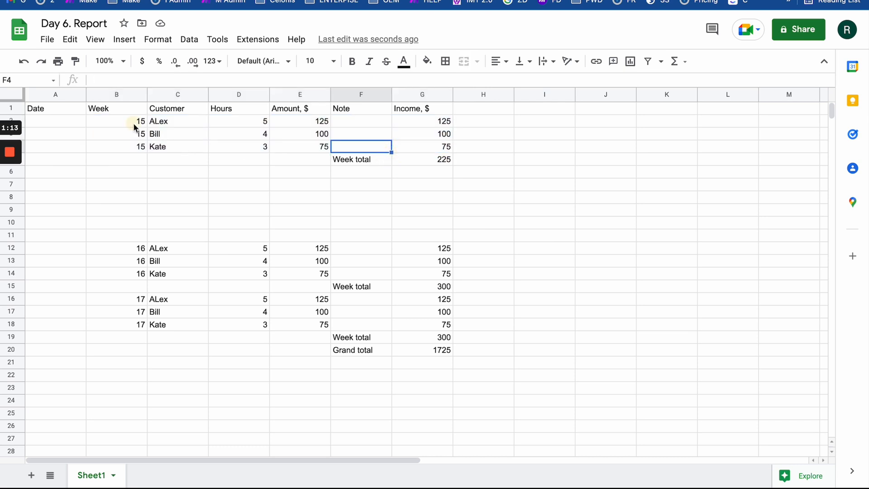
left_click_drag(134, 124, 449, 144)
left_click(177, 1)
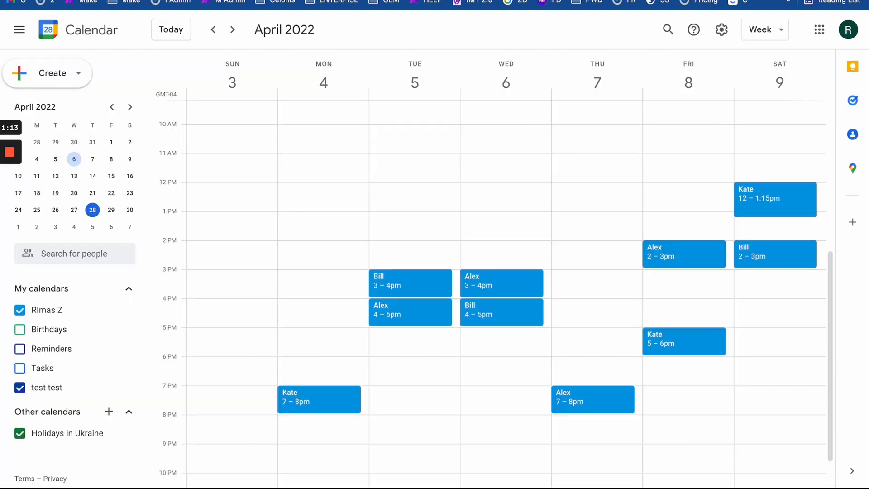
key("ctrl+shift+Tab")
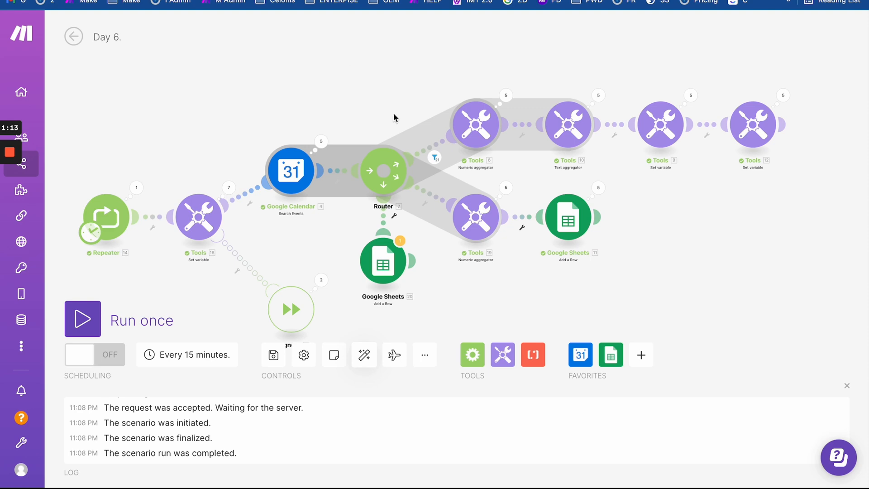
- Check the upper Numeric aggregator's settings
left_click_drag(504, 157, 482, 91)
scroll(524, 81, "up", 2)
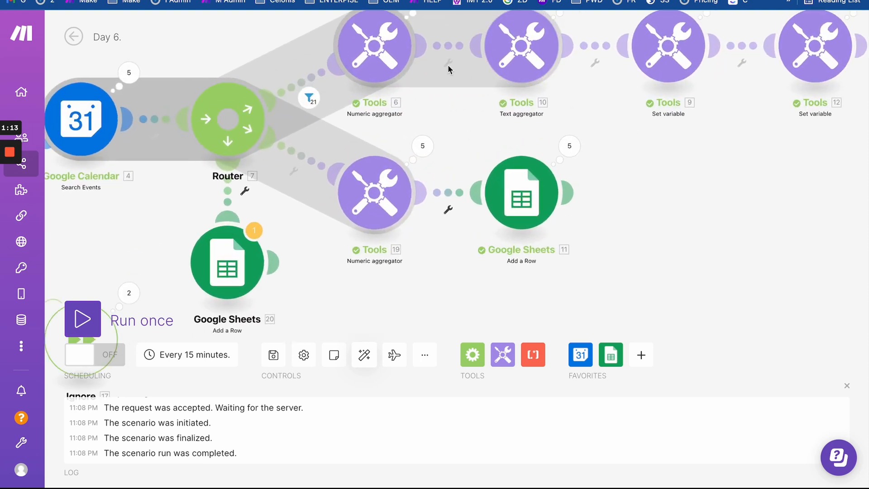
left_click(396, 80)
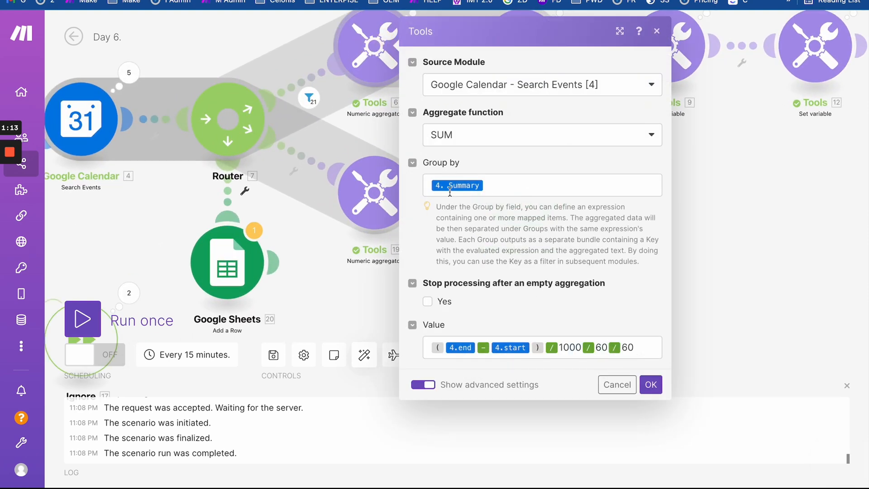
left_click(373, 117)
scroll(375, 122, "down", 4)
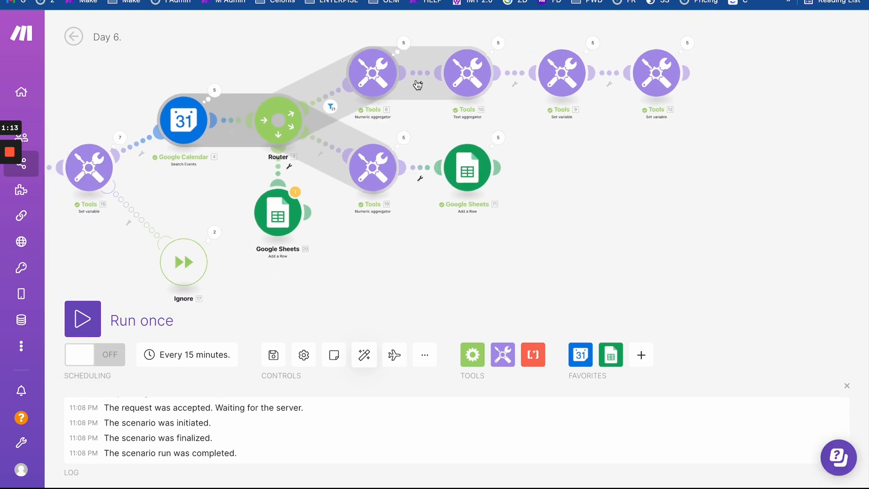
- Unlink Google Sheets [20] from the Router and move it onto the upper branch
left_click(281, 186)
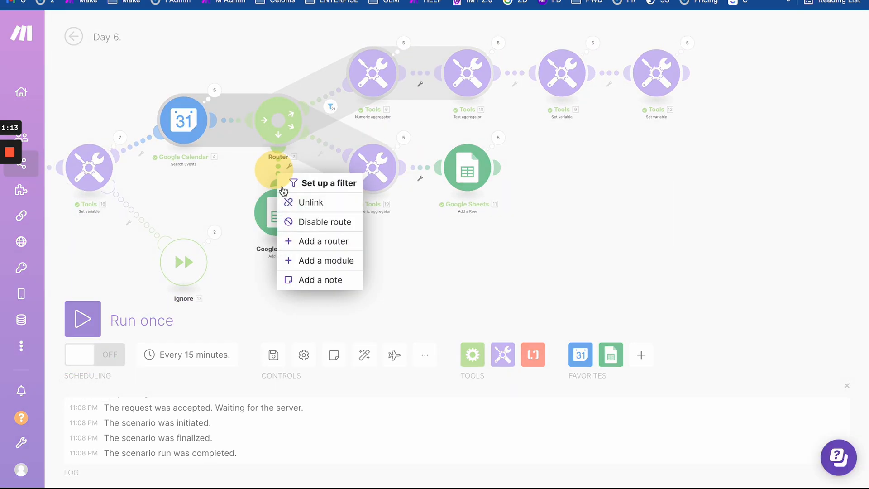
left_click(291, 202)
left_click_drag(291, 209, 432, 171)
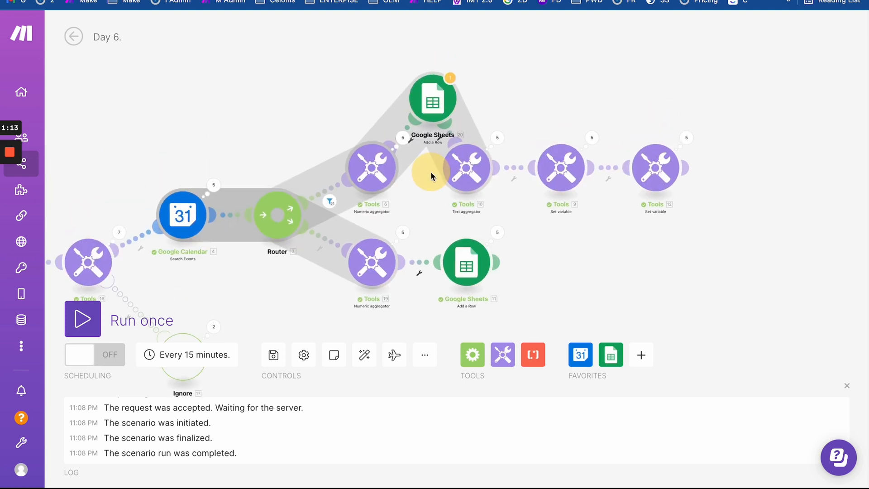
left_click_drag(431, 99, 427, 88)
left_click(426, 87)
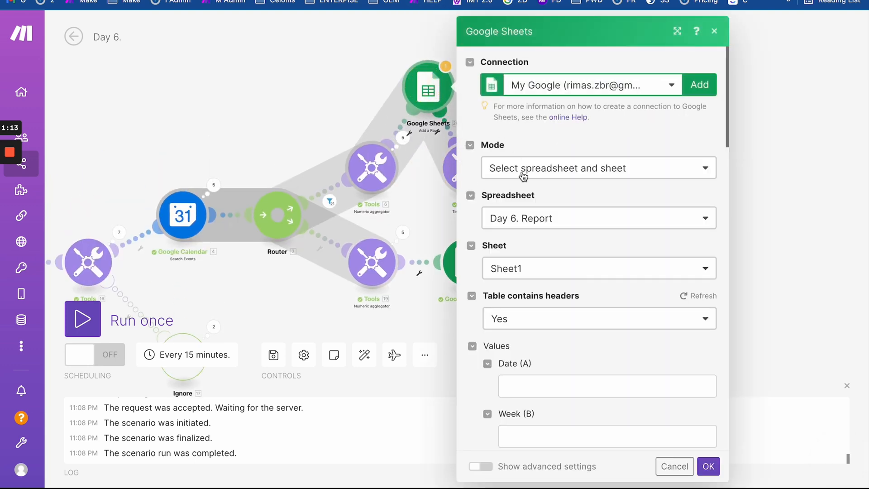
- Line up the Numeric aggregator, Google Sheets, Text aggregator, Tools 9 and Tools 12 in order
left_click_drag(380, 192, 332, 111)
left_click_drag(370, 162, 458, 164)
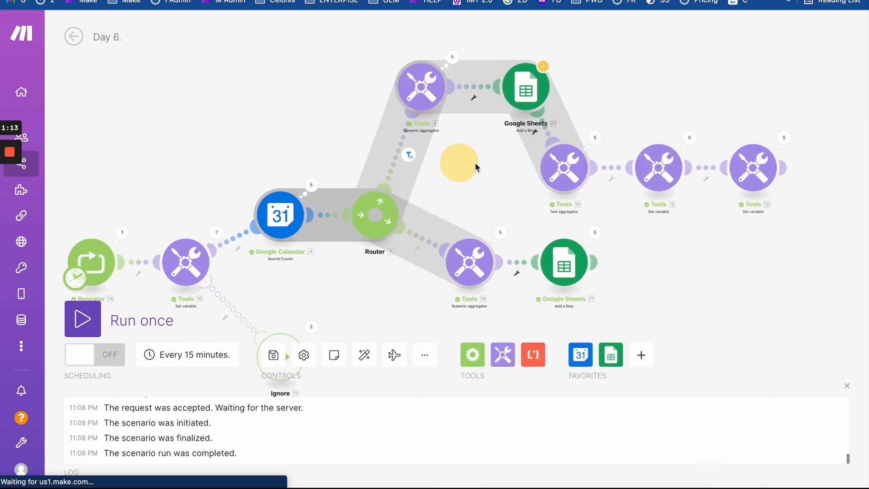
left_click_drag(552, 163, 625, 84)
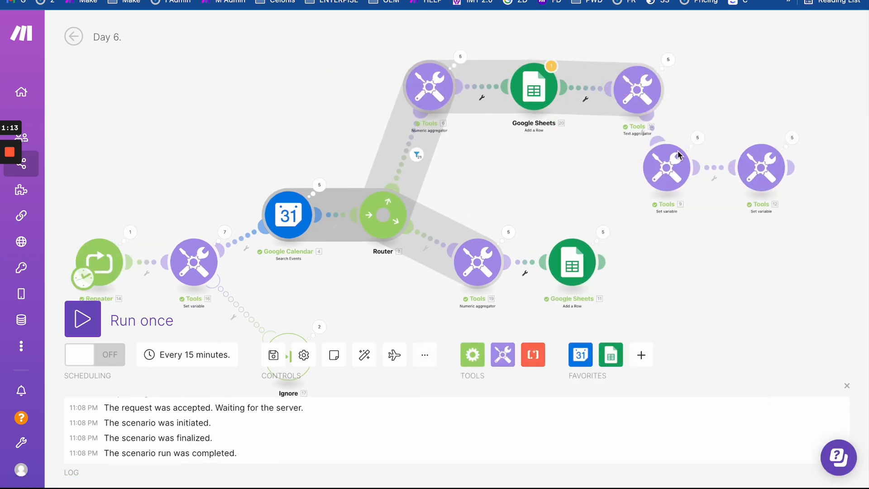
left_click_drag(666, 156, 723, 67)
left_click_drag(774, 150, 844, 69)
left_click_drag(491, 208, 489, 173)
scroll(463, 129, "up", 3)
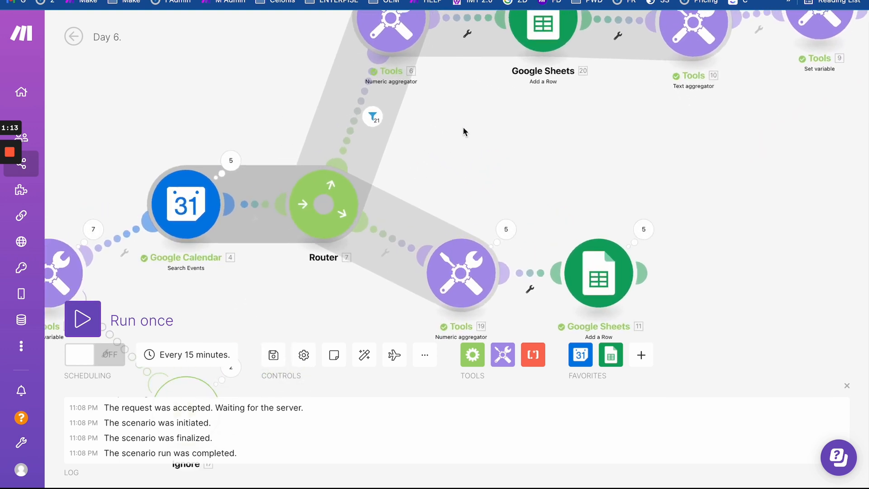
- Expand and review the Google Calendar module's Operation 1 and 2 bundles
left_click(192, 228)
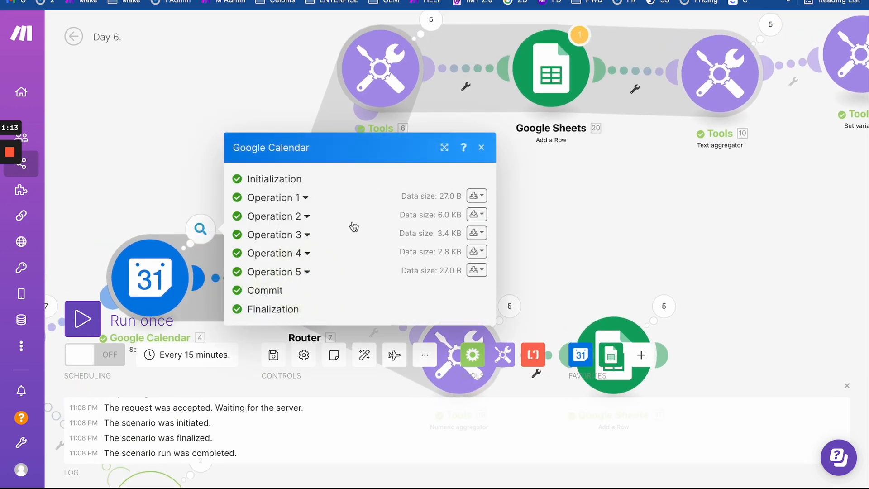
left_click(310, 198)
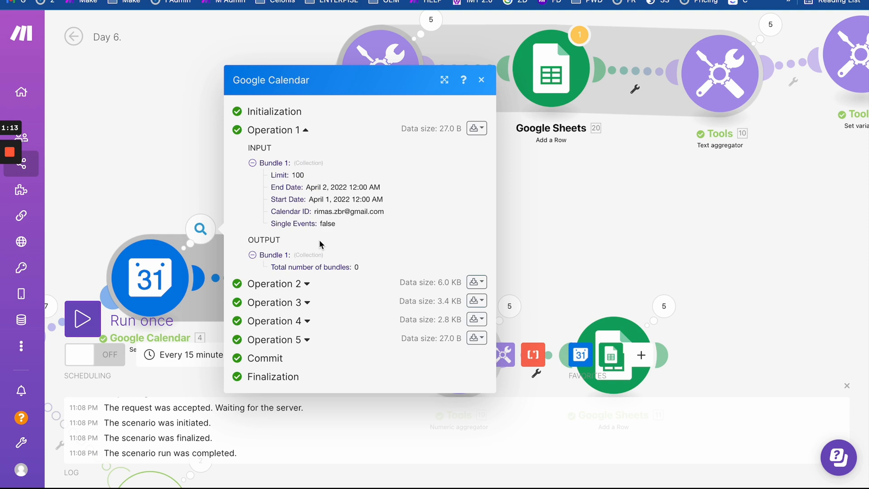
left_click(306, 283)
scroll(366, 231, "down", 3)
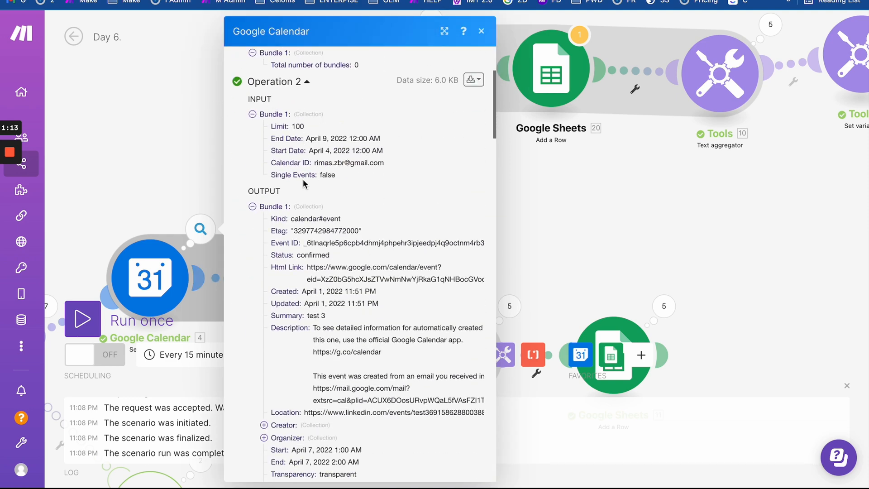
scroll(303, 183, "down", 3)
scroll(303, 183, "up", 3)
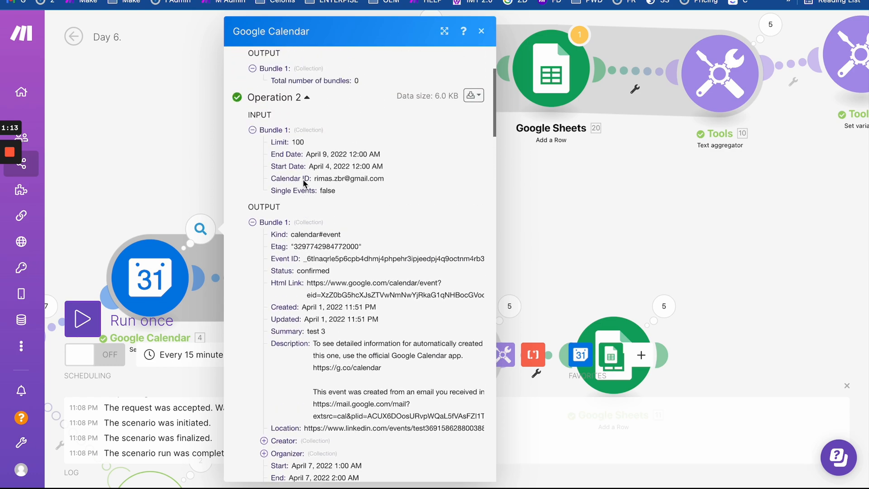
scroll(304, 183, "down", 10)
scroll(303, 183, "up", 5)
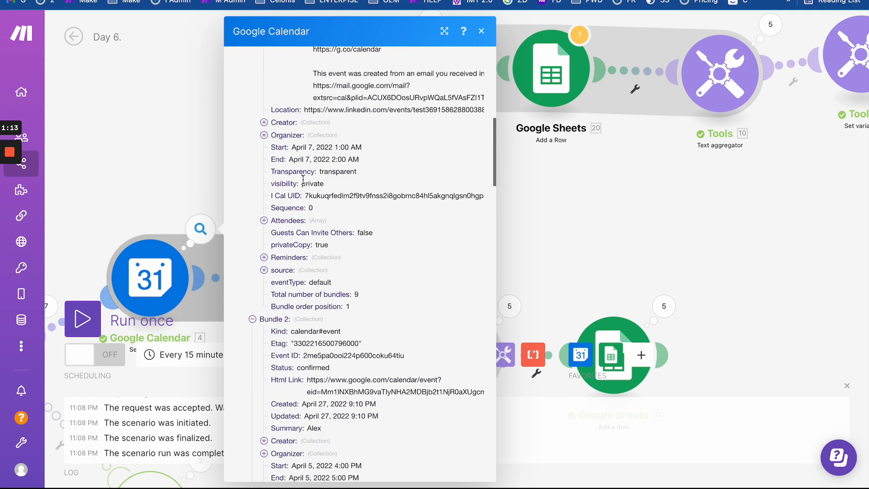
scroll(303, 181, "up", 10)
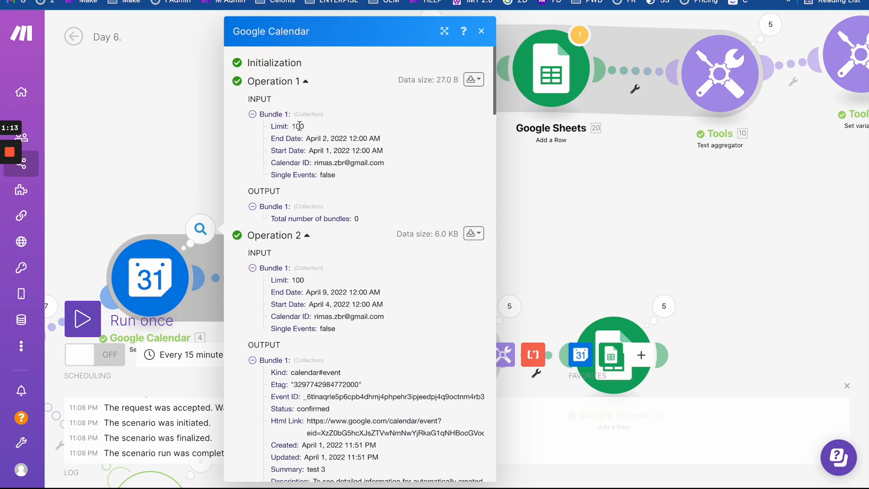
- Close the calendar output and open the Numeric aggregator summing event hours by Summary
left_click(306, 82)
scroll(317, 226, "down", 1)
scroll(319, 226, "down", 15)
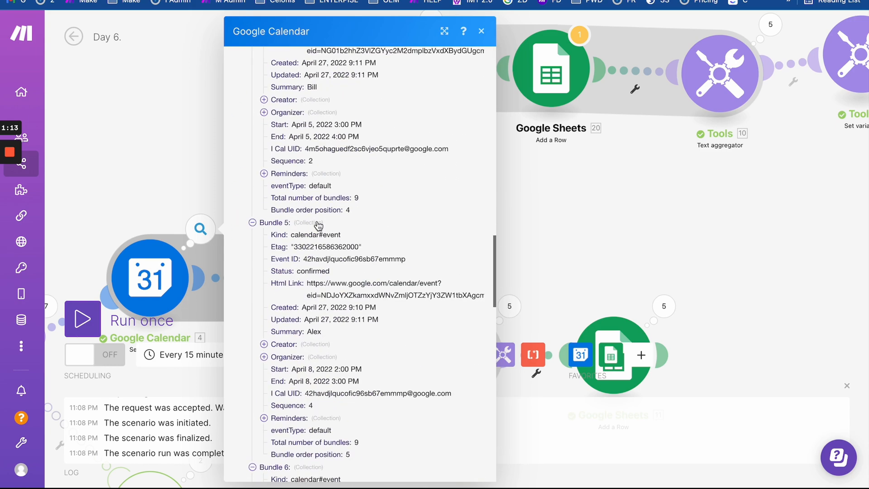
scroll(318, 225, "up", 3)
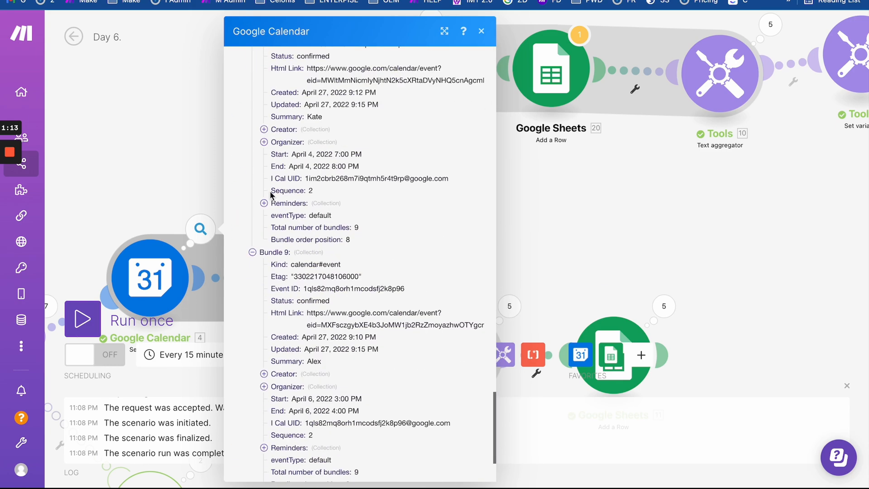
left_click_drag(262, 239, 345, 371)
left_click(535, 217)
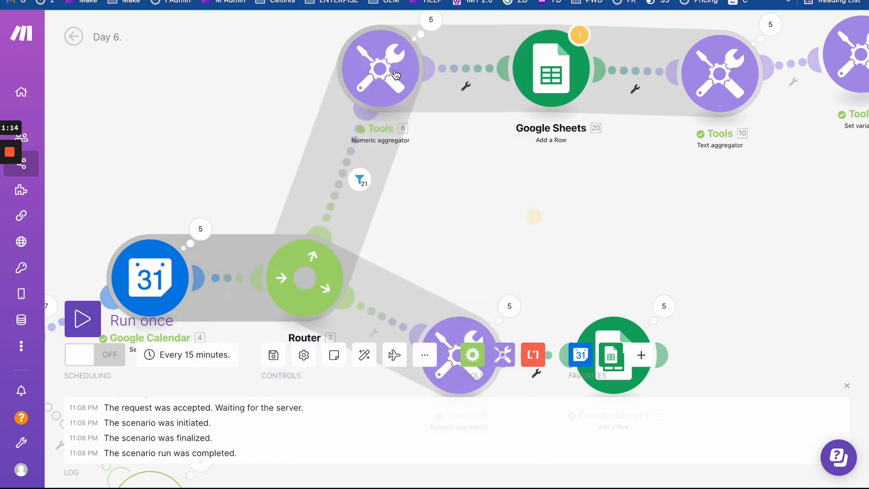
left_click(380, 68)
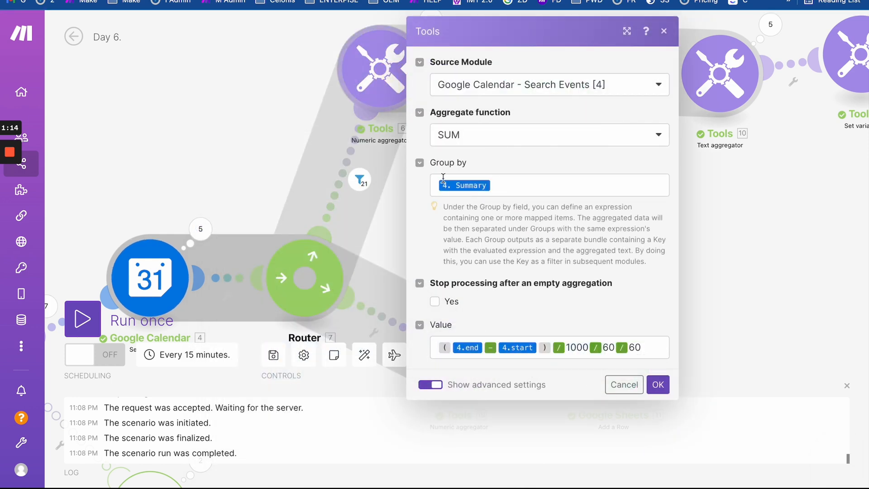
- Select the week-15 rows C2:G4 in the Day 6. Report sheet, then return to Make
left_click(256, 0)
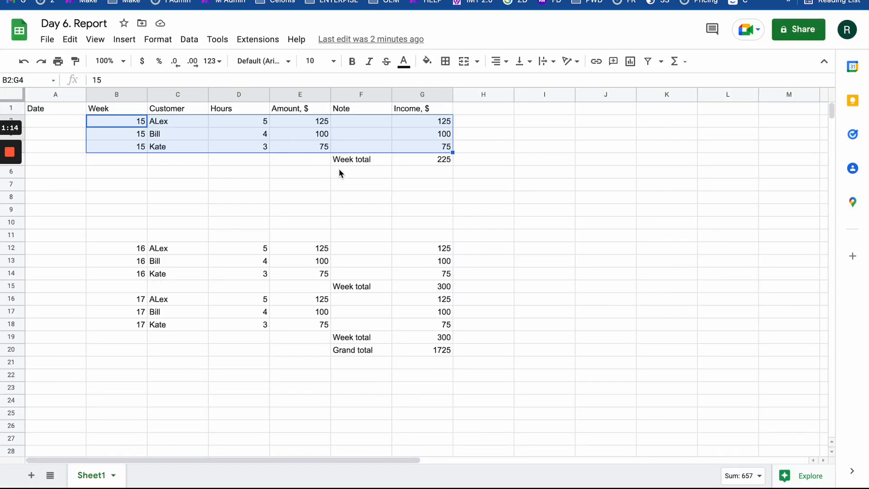
left_click_drag(156, 126, 443, 146)
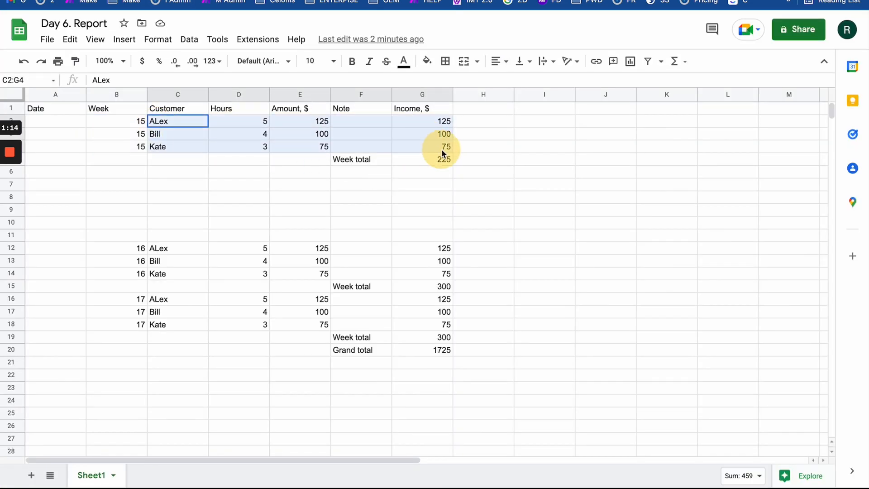
left_click(119, 0)
left_click(399, 0)
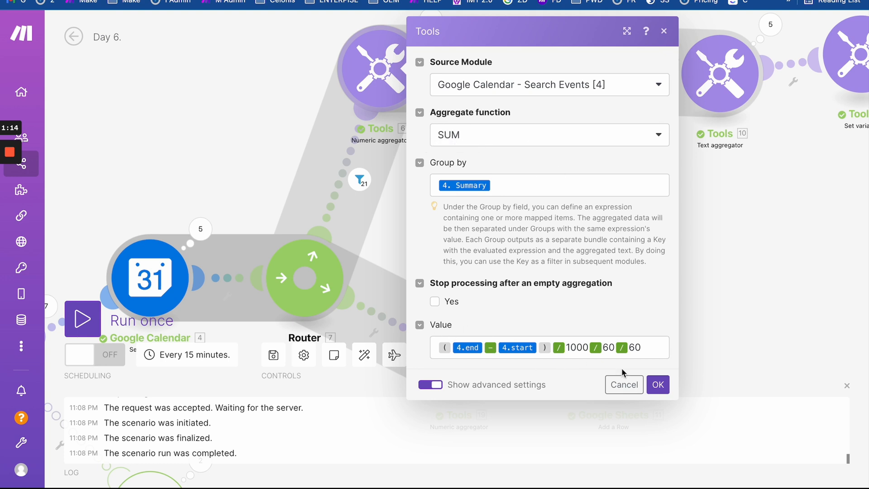
- Close the Numeric aggregator settings and open the following Google Sheets Add a Row module
left_click(728, 278)
left_click_drag(549, 198, 408, 224)
left_click(412, 102)
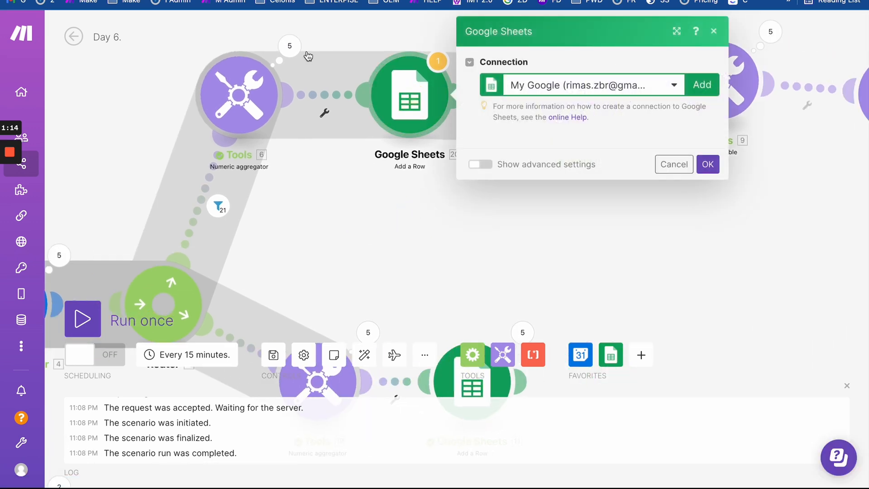
- Bring up the Date (A) and Week (B) column values in the Add a Row module
scroll(500, 233, "down", 5)
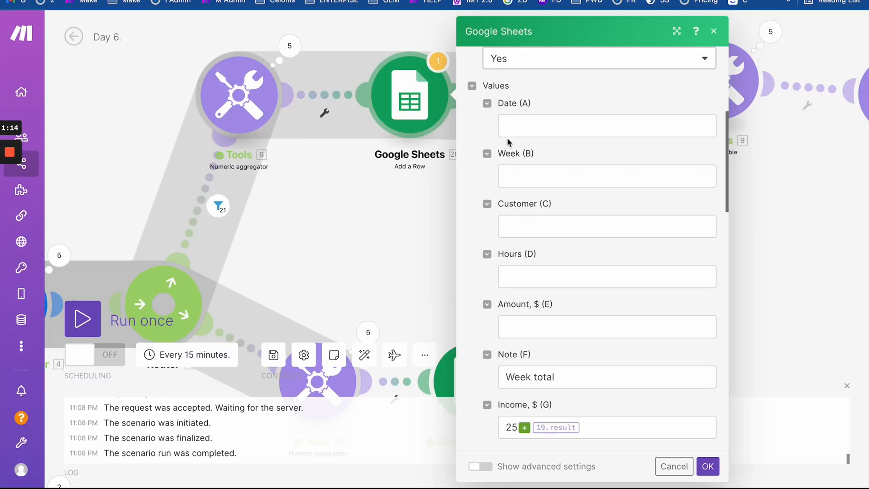
left_click(521, 128)
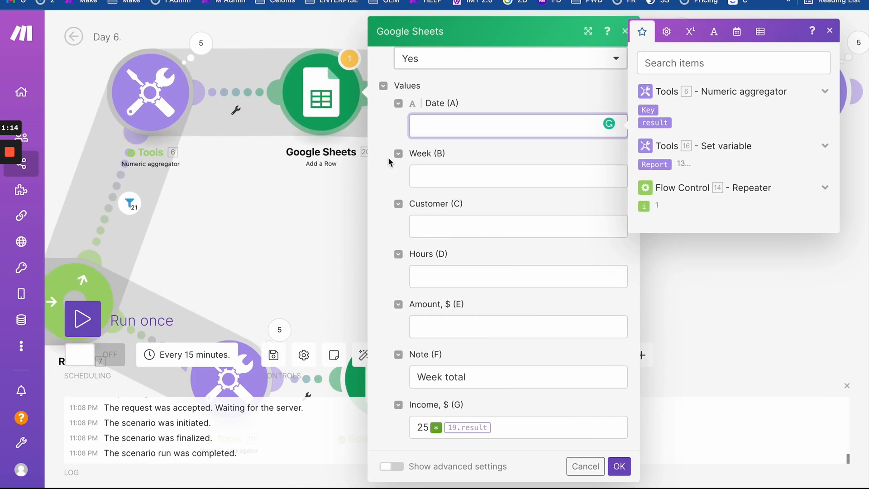
left_click(459, 171)
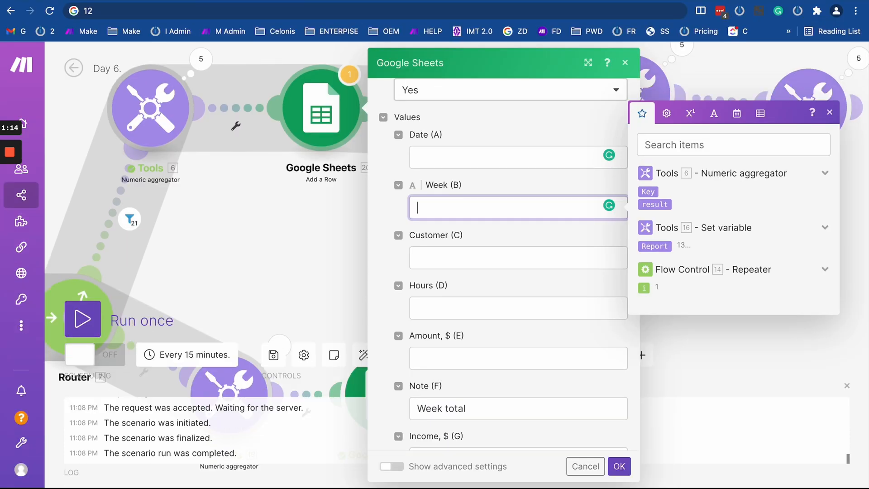
- Remove the stray ## from the Date header in cell A1 of the Day 6. Report sheet
left_click(49, 2)
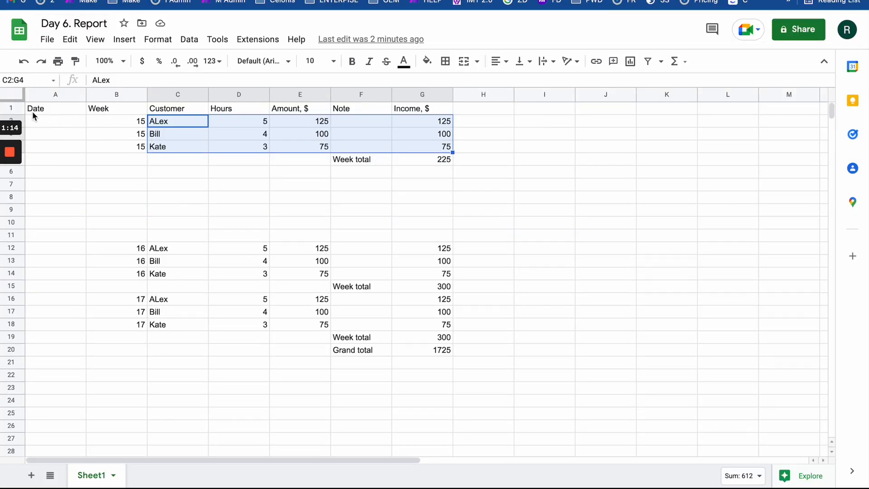
left_click(53, 111)
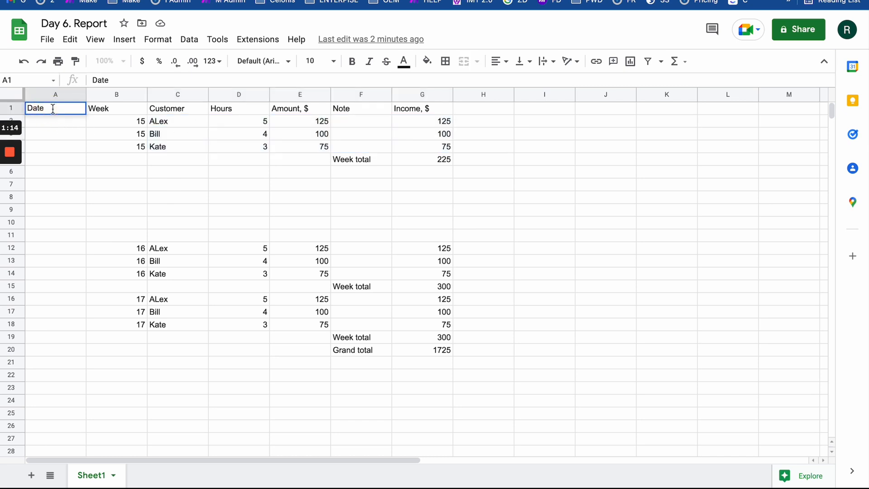
double_click(53, 109)
left_click_drag(42, 108, 19, 109)
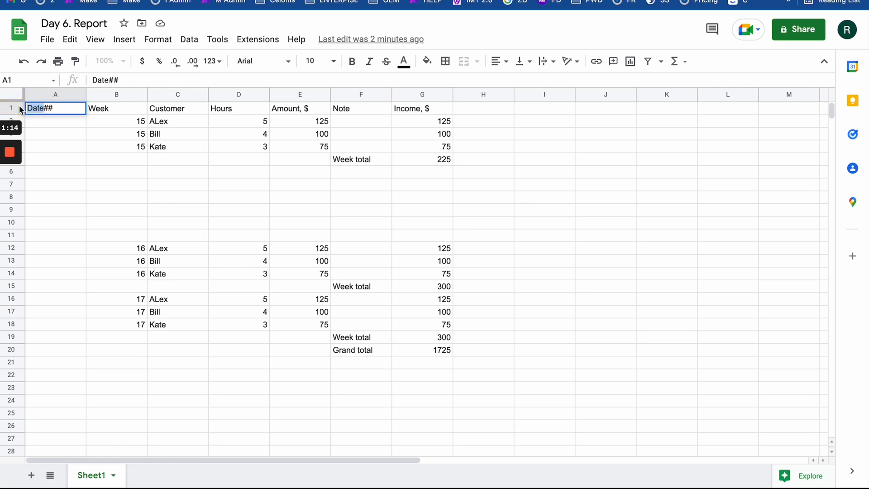
left_click(63, 105)
key("BackSpace")
key("BackSpace")
key("ctrl+shift+Tab")
key("ctrl+shift+Tab")
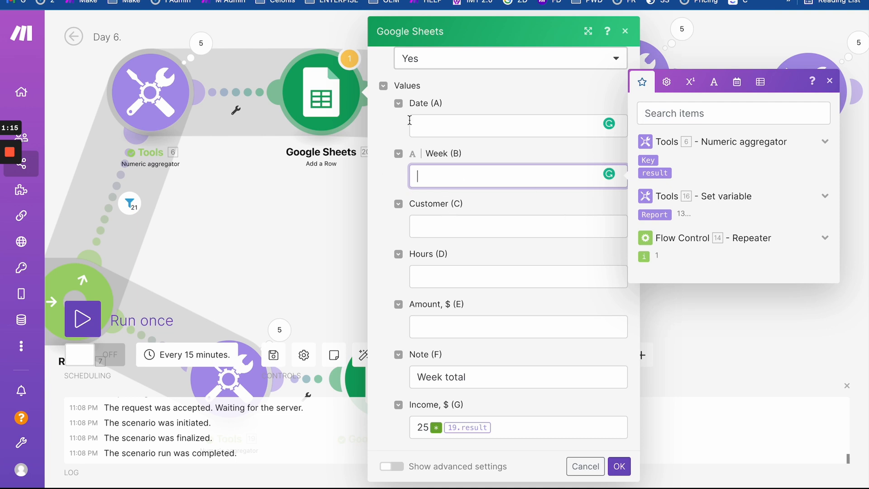
- Fix the formula to formatDate(parseDate(16.Report; W)), inserting the Report variable
scroll(452, 198, "down", 1)
scroll(451, 198, "up", 1)
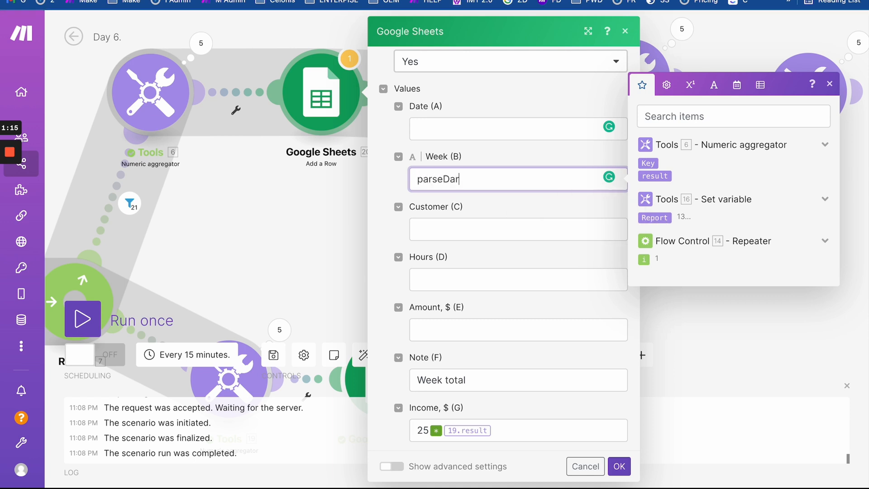
key("BackSpace")
type("te(")
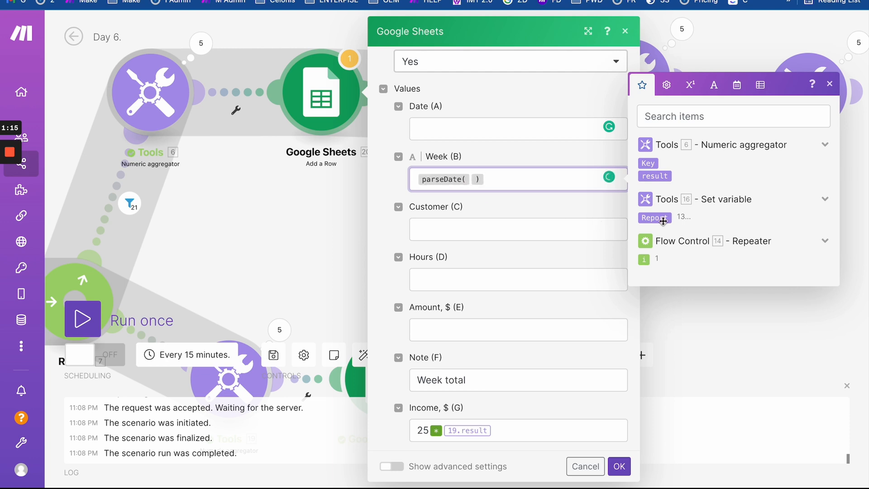
left_click(663, 221)
type("; ")
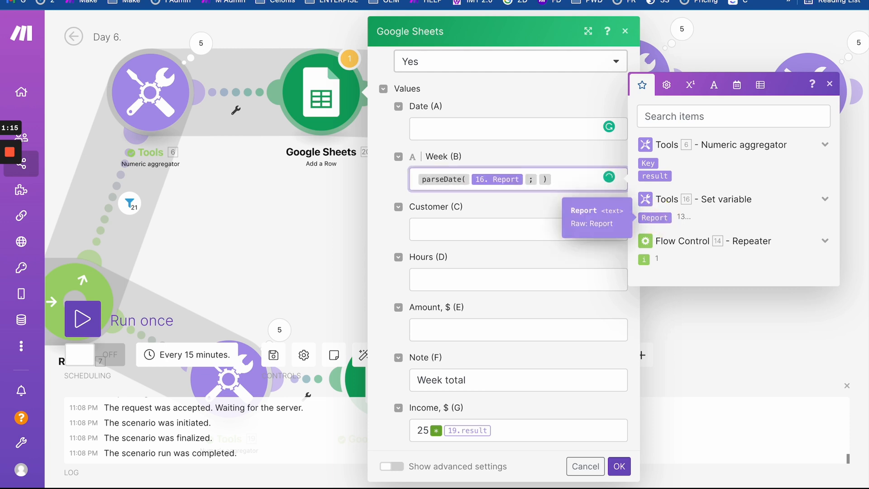
type("W")
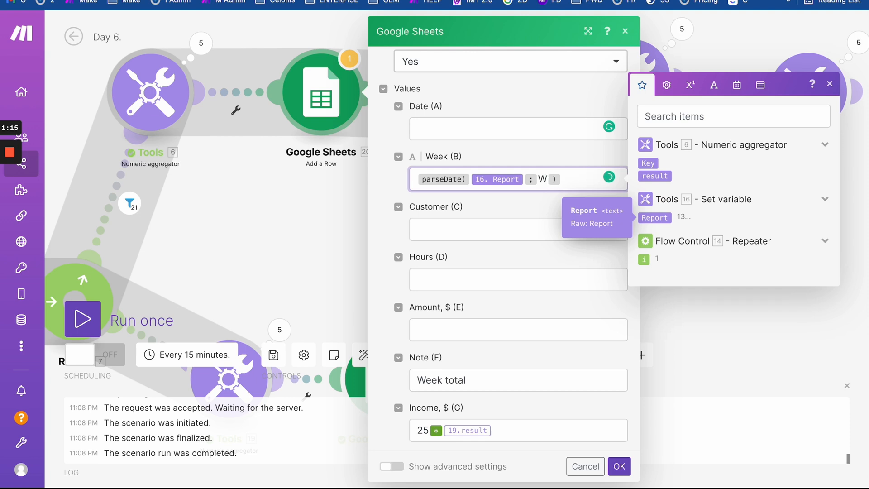
left_click(414, 176)
type("format")
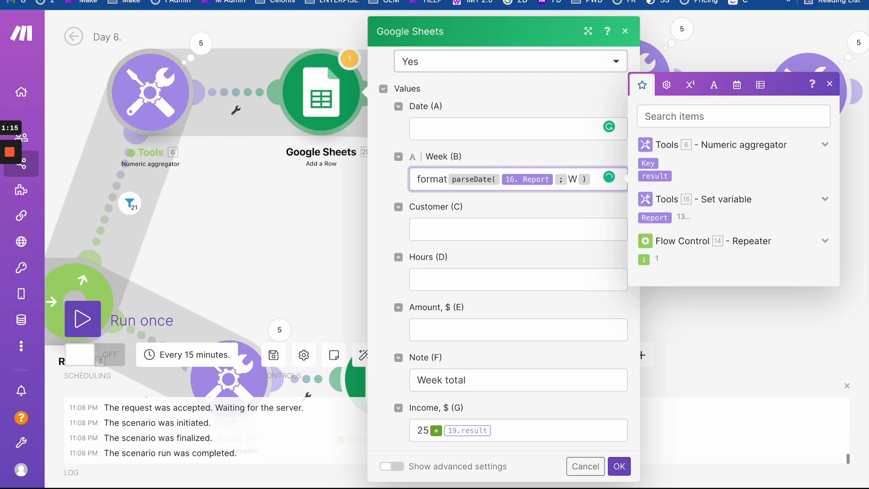
type("Date")
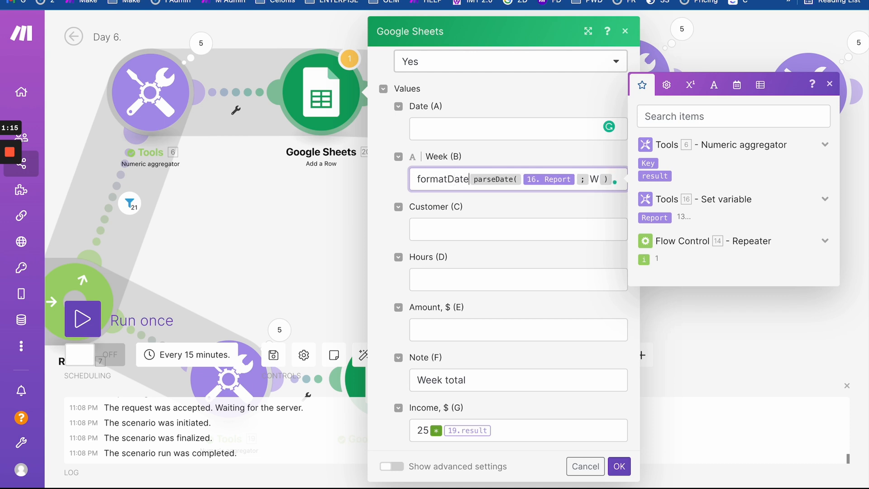
type("(")
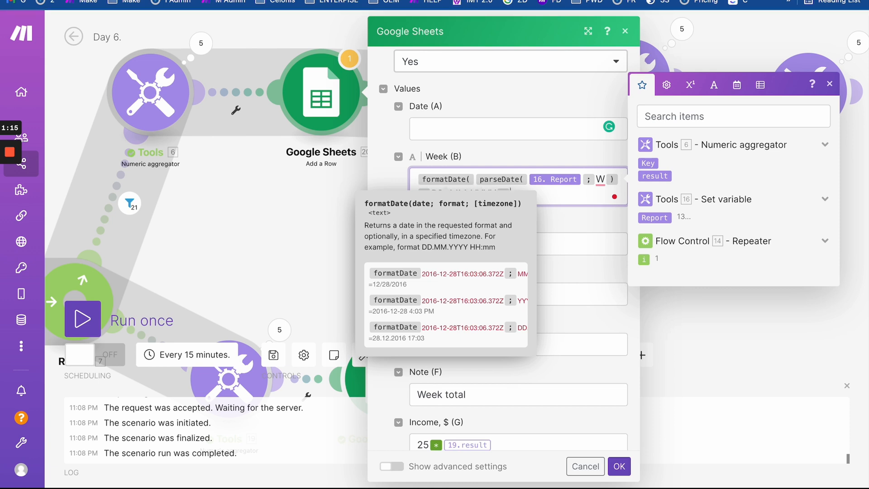
left_click(608, 248)
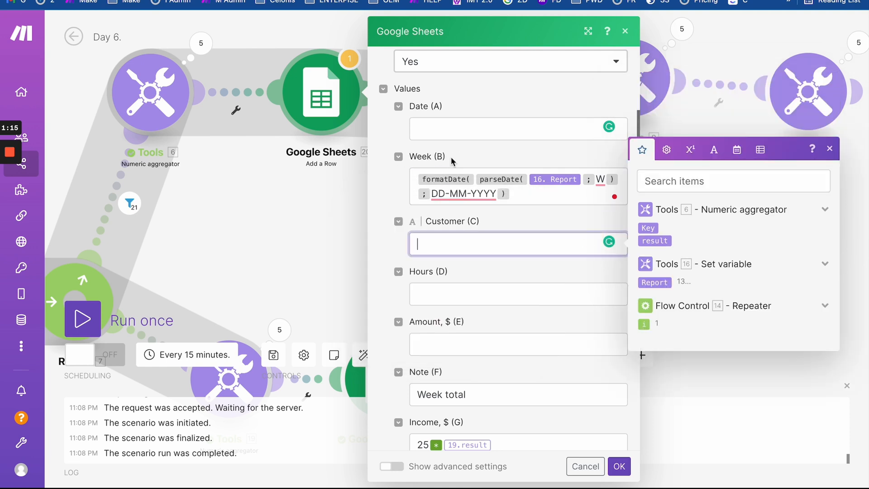
left_click(517, 197)
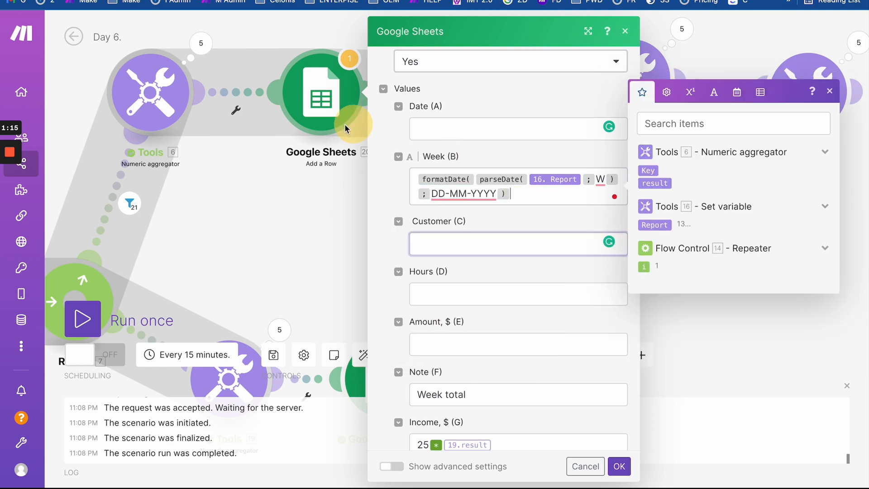
- Copy the date formula into Date (A) and strip Week (B) back to just 16.Report
triple_click(520, 191)
key("ctrl+c")
left_click(492, 132)
key("ctrl+v")
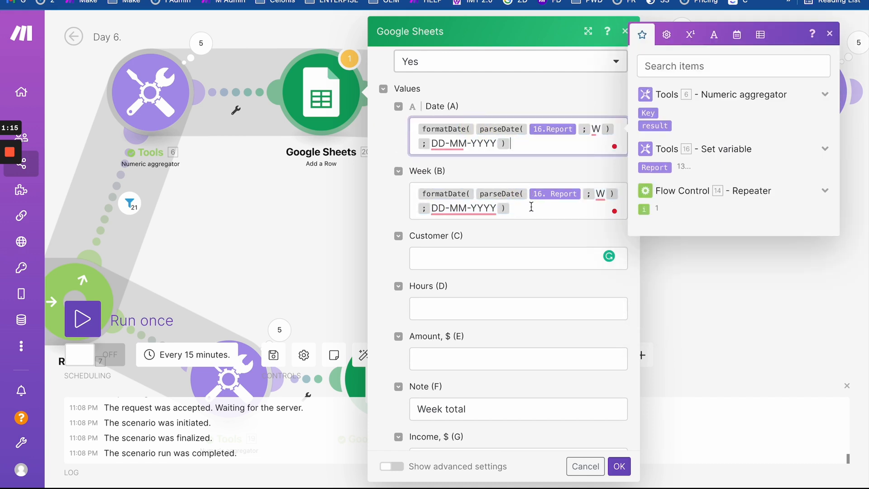
left_click(527, 209)
key("BackSpace")
key("BackSpace")
key("BackSpace")
key("BackSpace")
key("BackSpace")
key("BackSpace")
key("BackSpace")
key("BackSpace")
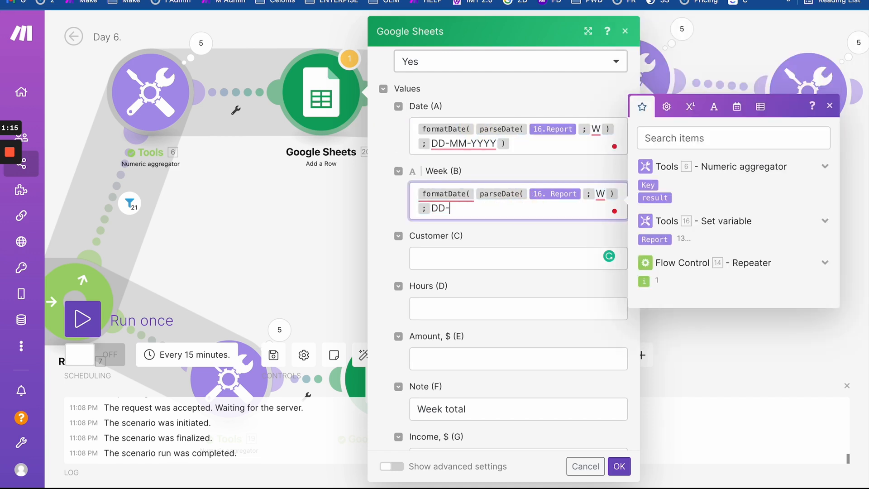
key("BackSpace")
key("BackSpace")
key("BackSpace")
key("BackSpace")
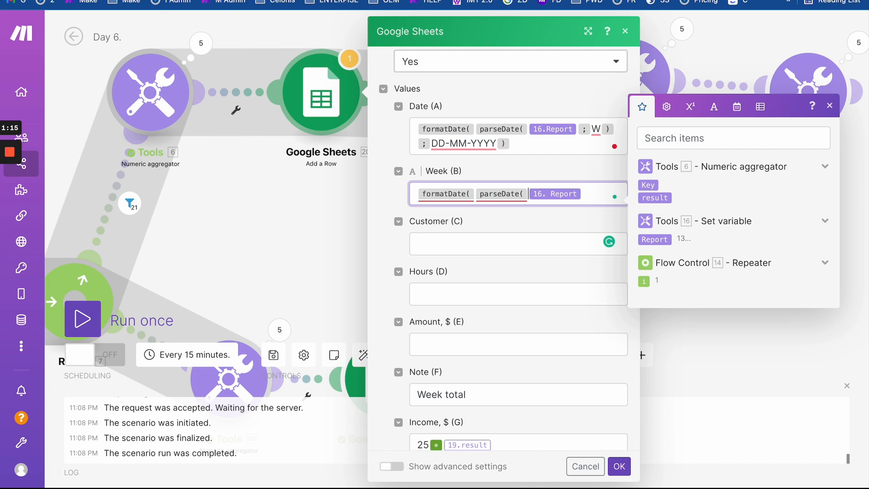
key("BackSpace")
key("BackSpace")
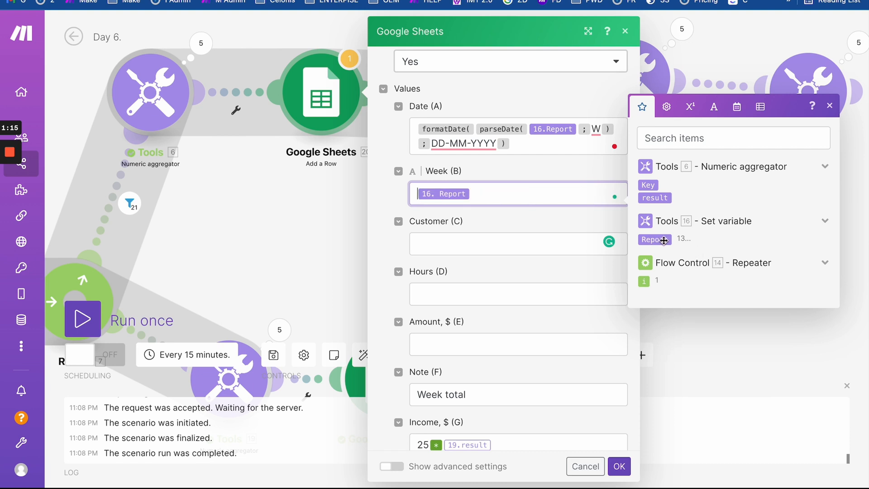
- Map the aggregator's 6. Key into Customer (C) and save the Add a Row module
mouse_move(664, 241)
left_click(459, 246)
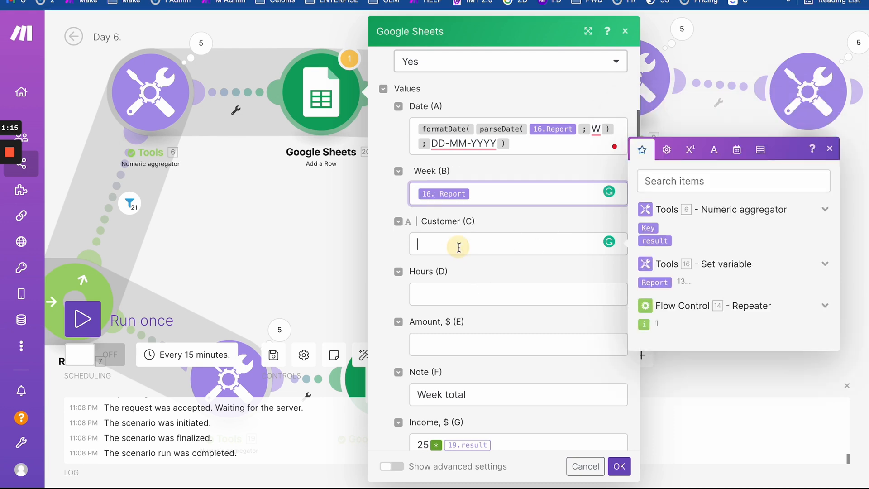
left_click(647, 228)
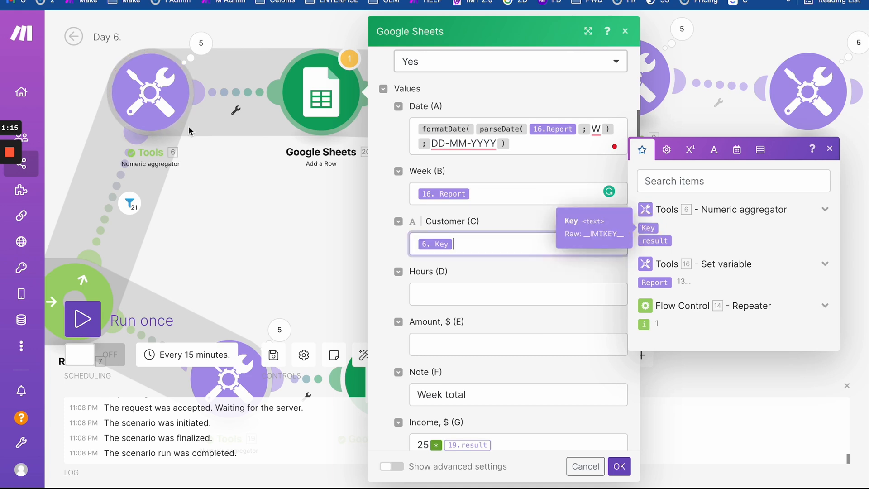
left_click(619, 466)
- Inspect the aggregator's operation bundles to see the per-customer results
left_click(192, 48)
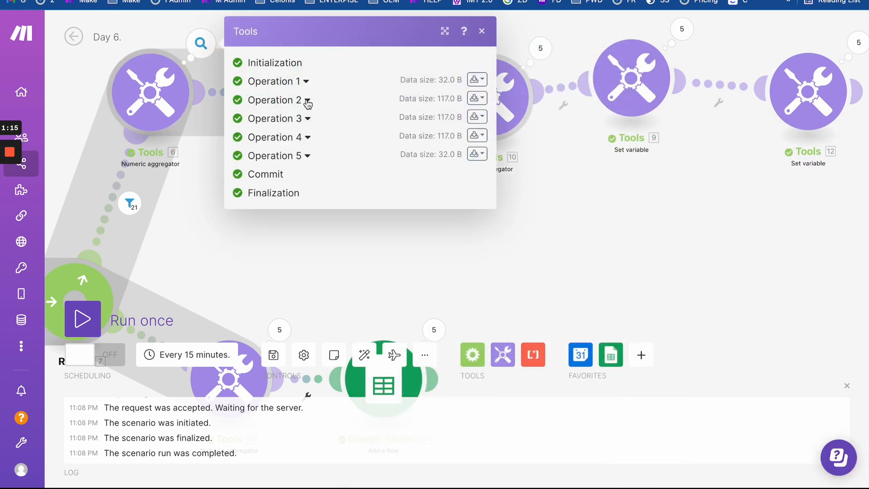
left_click(308, 82)
left_click(308, 199)
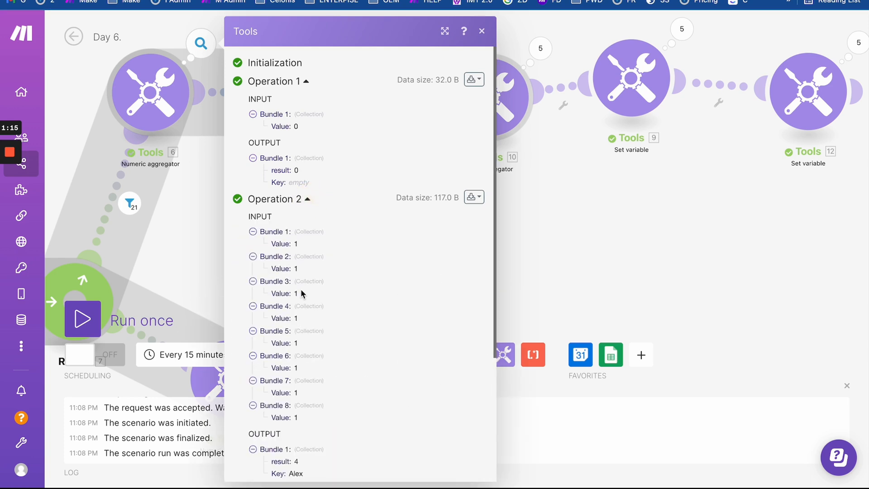
scroll(313, 344, "down", 4)
left_click_drag(289, 300, 298, 363)
left_click(213, 245)
- Map the aggregator's 6.result into the Hours (D) column of Add a Row
left_click(321, 95)
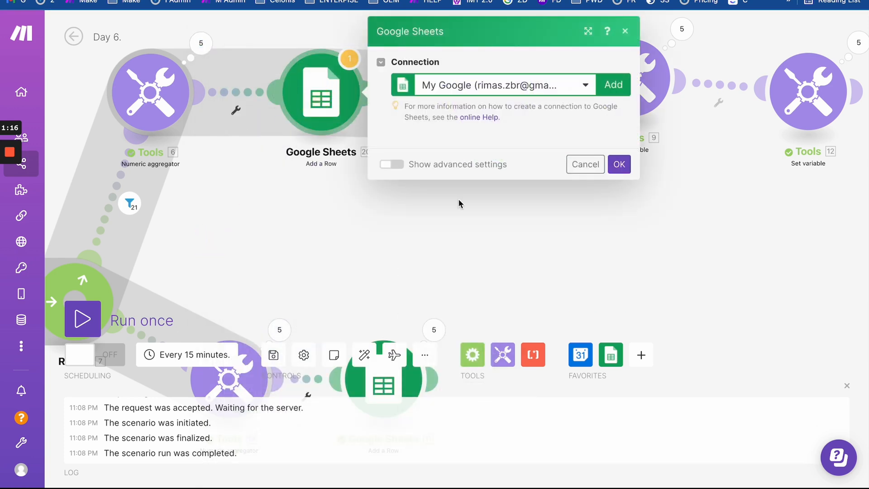
scroll(462, 307, "down", 3)
scroll(461, 319, "down", 5)
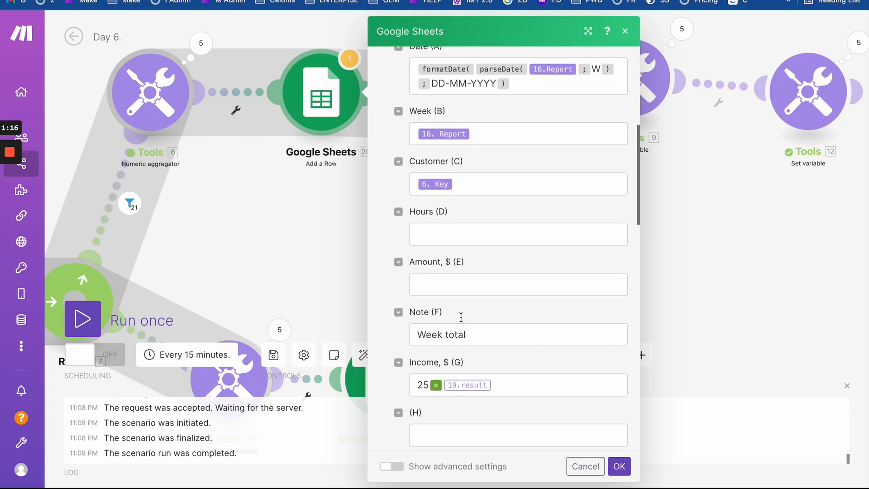
left_click(449, 234)
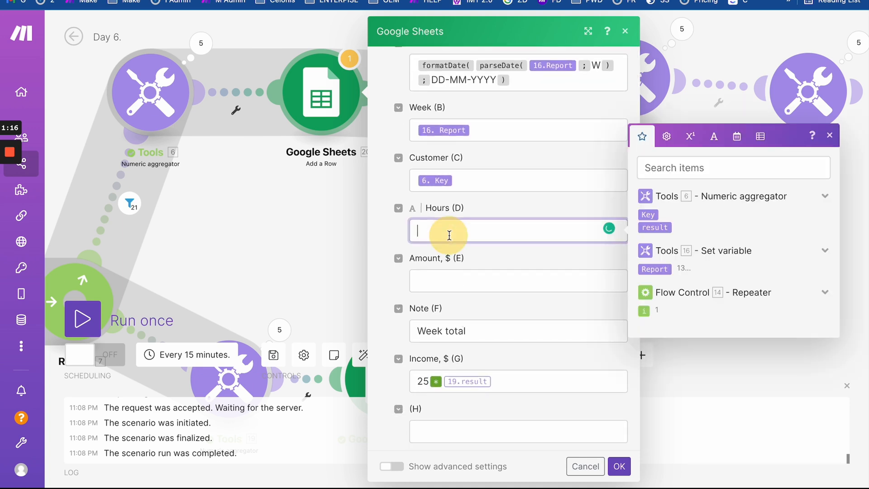
left_click(661, 229)
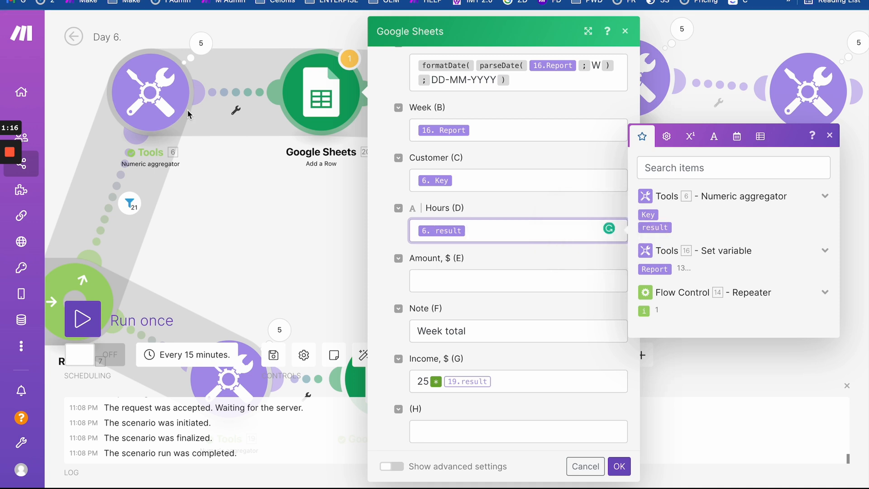
- Set Amount, $ (E) to 6.result multiplied by 25
scroll(426, 310, "down", 3)
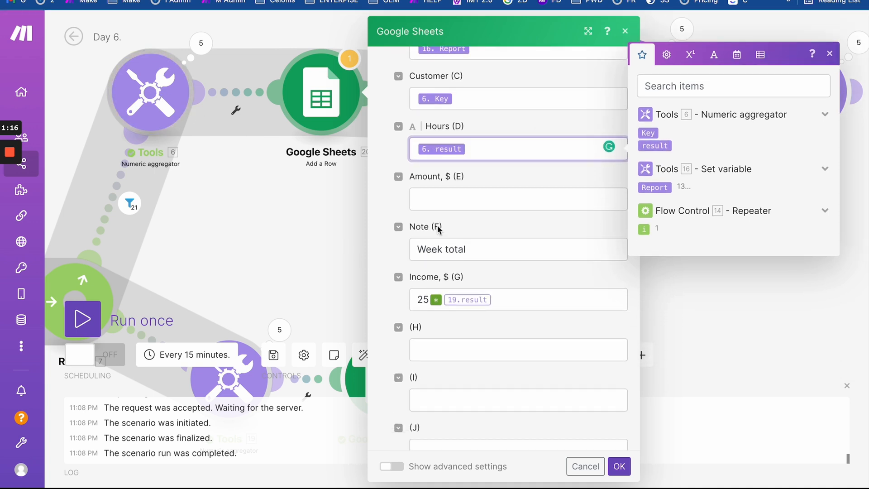
left_click(433, 200)
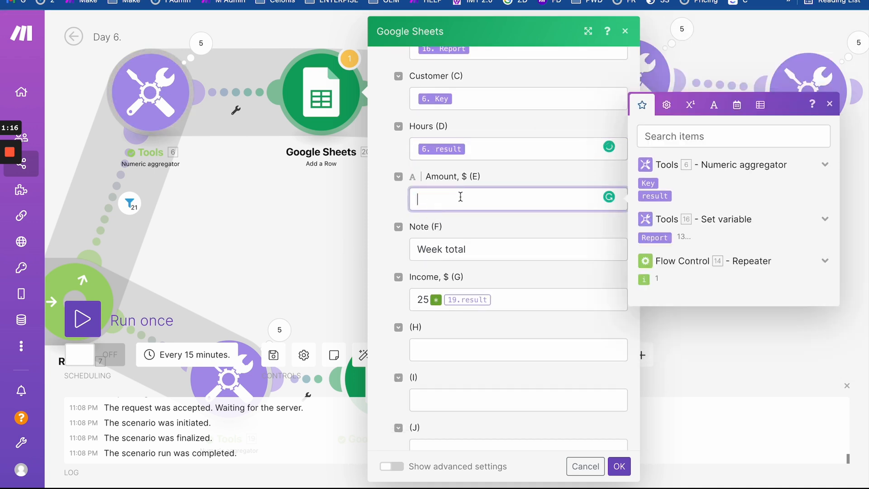
left_click(656, 195)
left_click(666, 105)
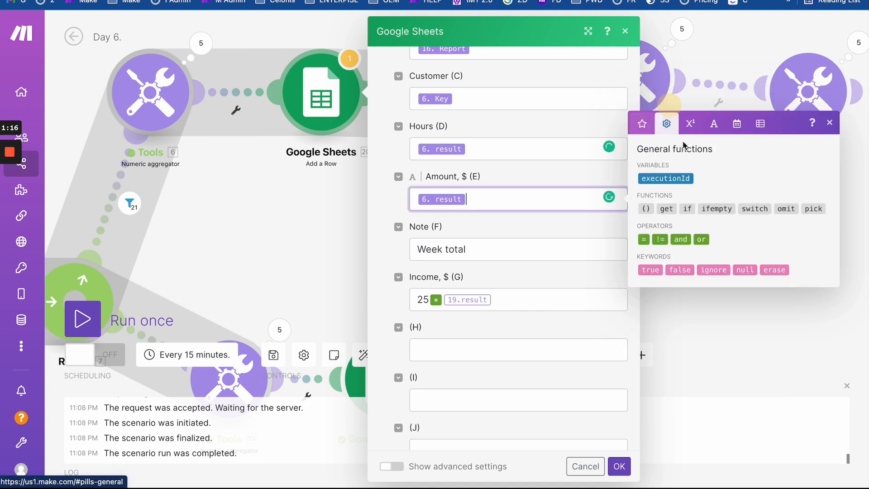
left_click(691, 131)
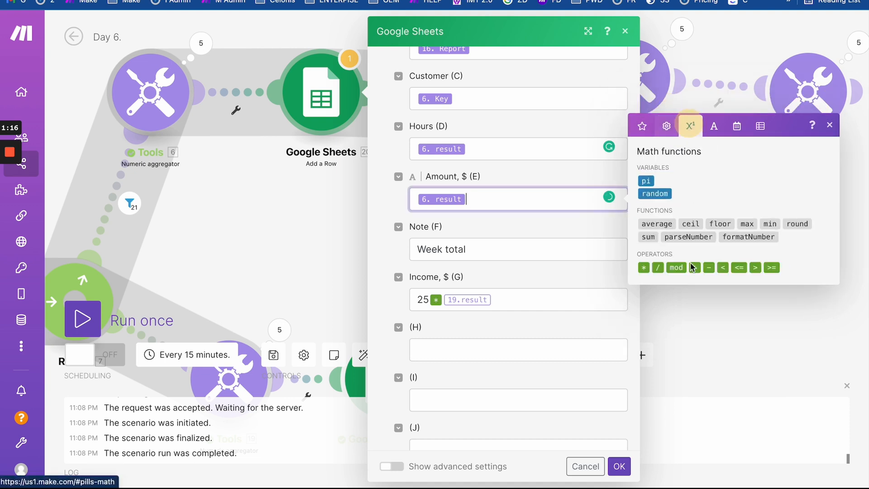
left_click(644, 267)
type("25")
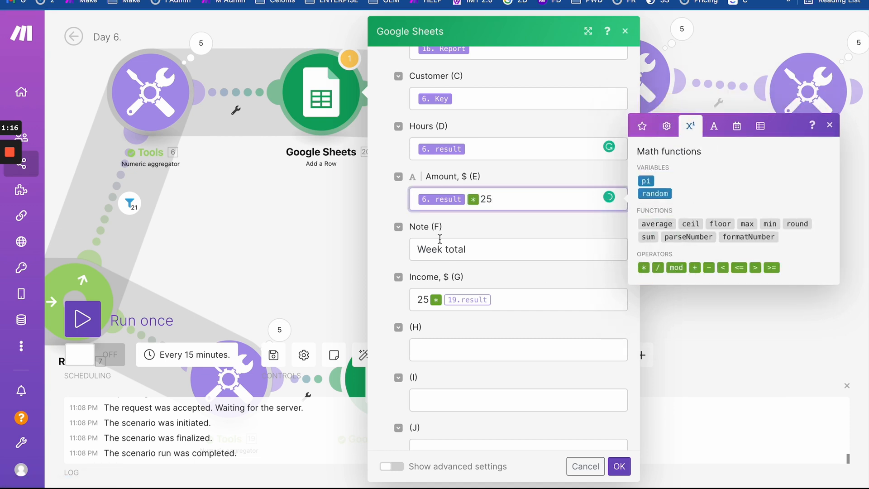
- Clear the old Income formula and save the Add a Row settings
scroll(424, 249, "down", 1)
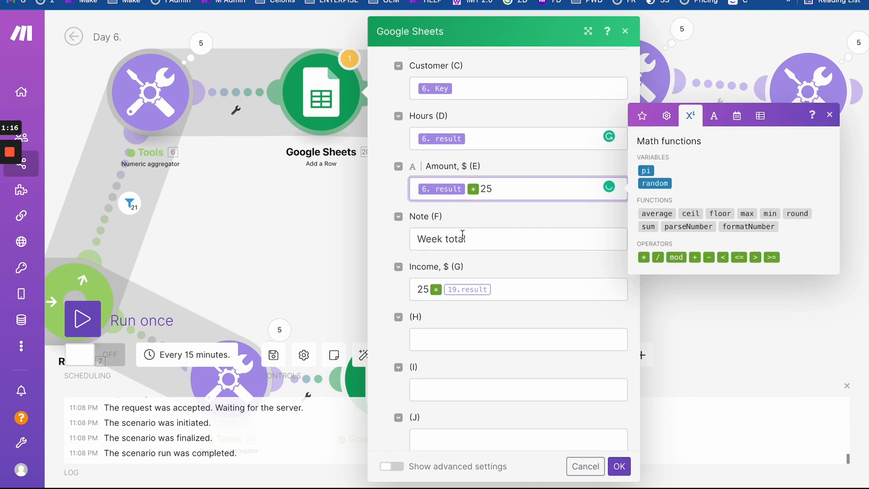
scroll(462, 234, "down", 3)
left_click_drag(457, 241, 401, 244)
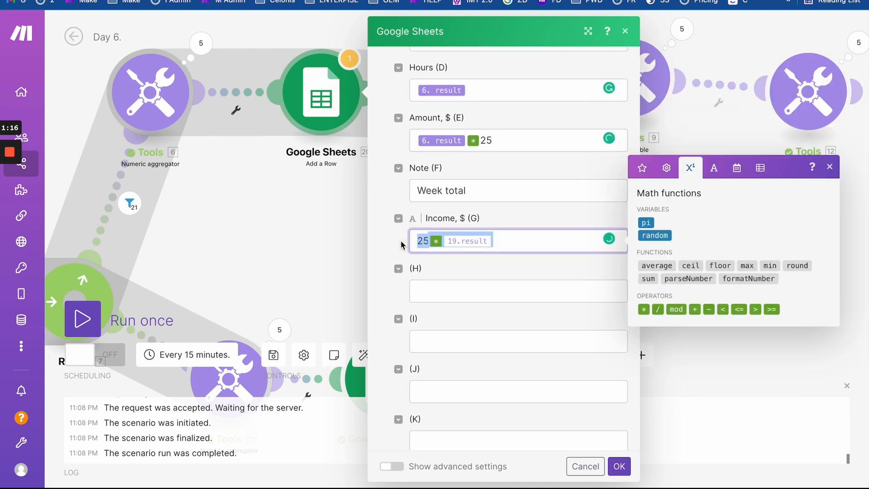
key("BackSpace")
scroll(439, 304, "down", 8)
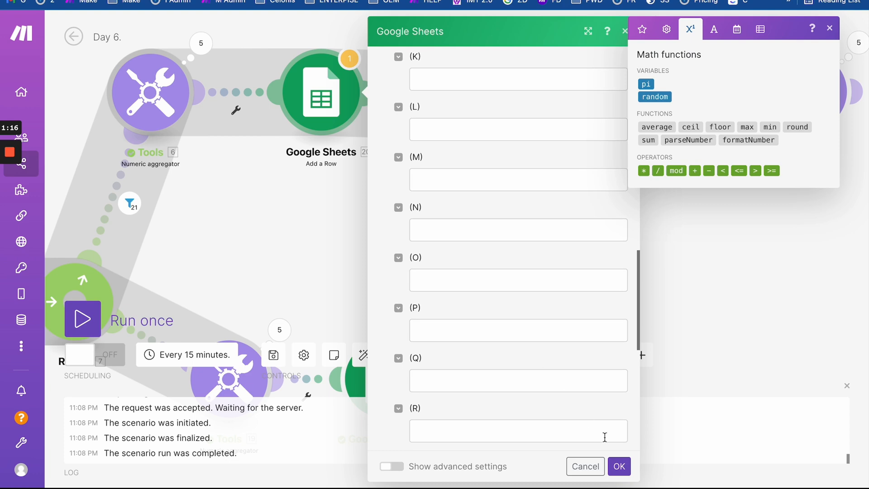
left_click(619, 466)
- Unlink the router's lower branch
scroll(453, 206, "down", 3)
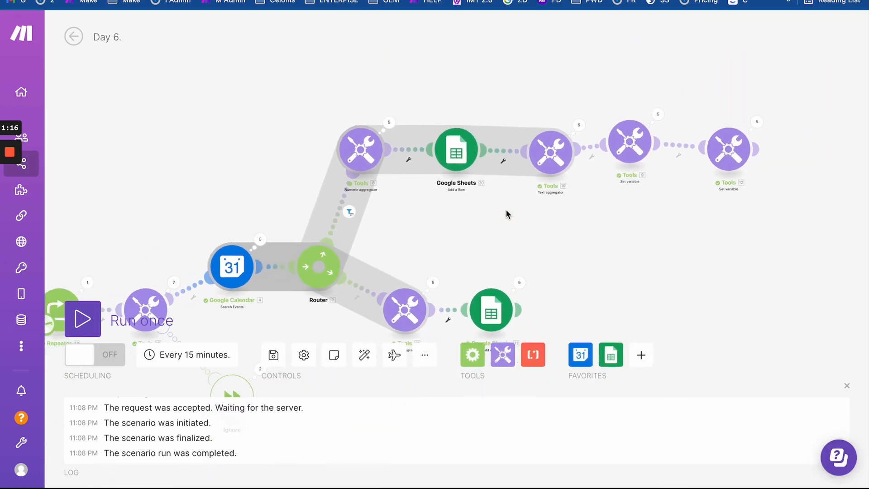
scroll(508, 213, "down", 1)
left_click(377, 281)
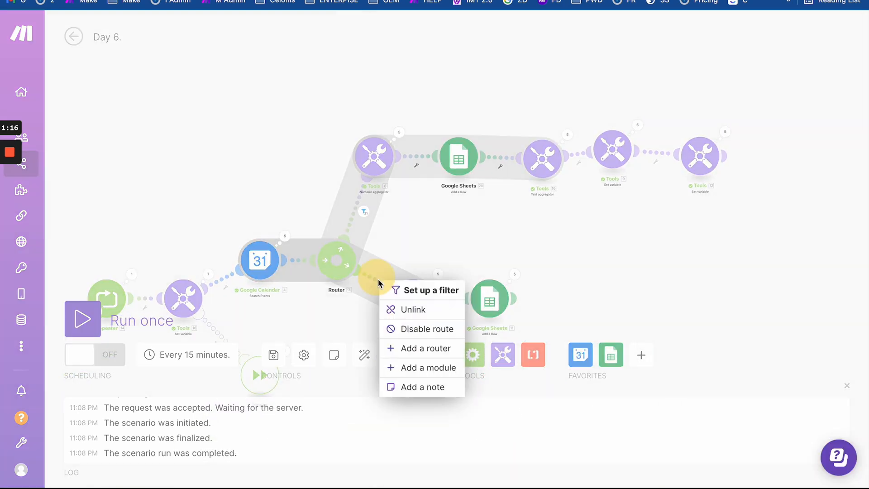
left_click(397, 311)
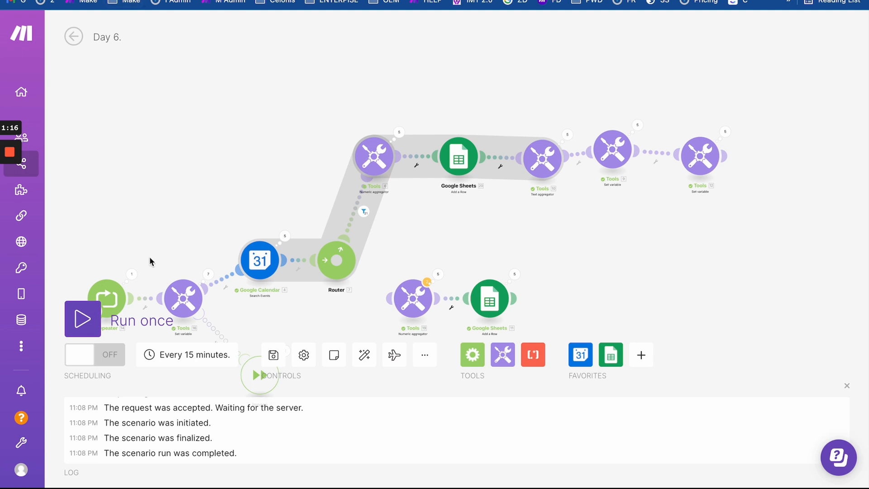
- Change the Repeater's Repeats from 7 to 1 and run the scenario once
left_click(107, 297)
left_click_drag(180, 298, 154, 300)
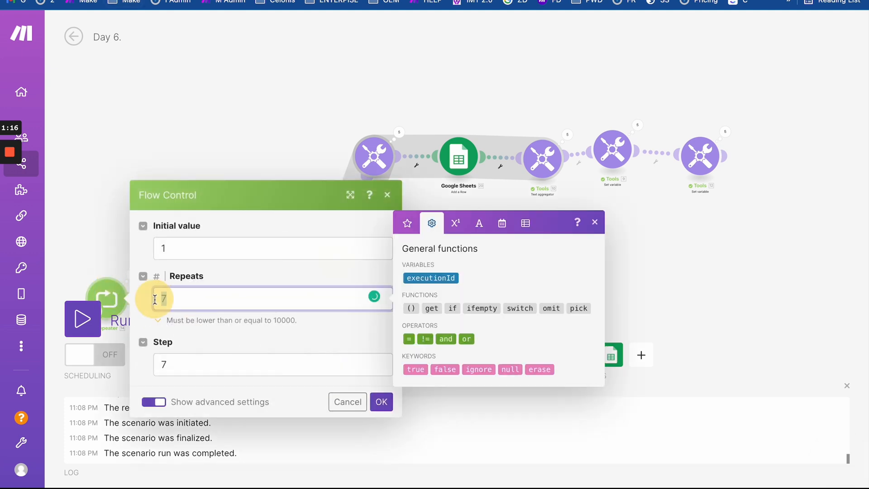
type("1")
left_click(382, 402)
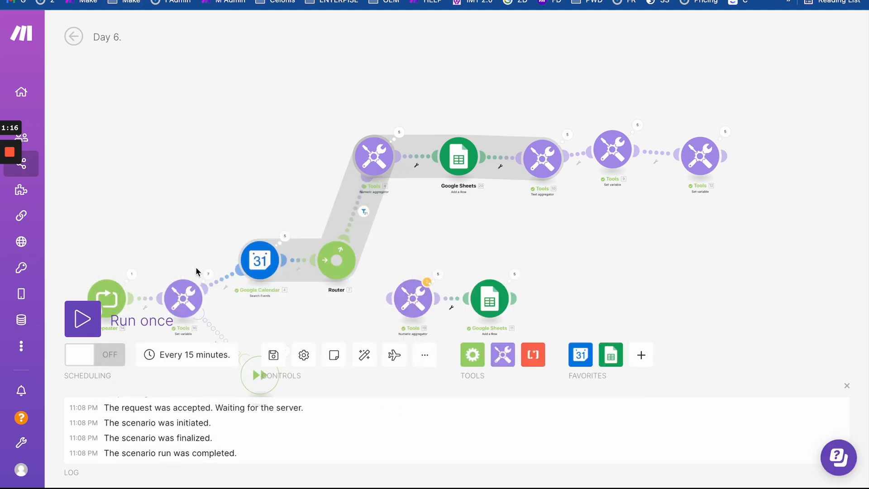
left_click(82, 319)
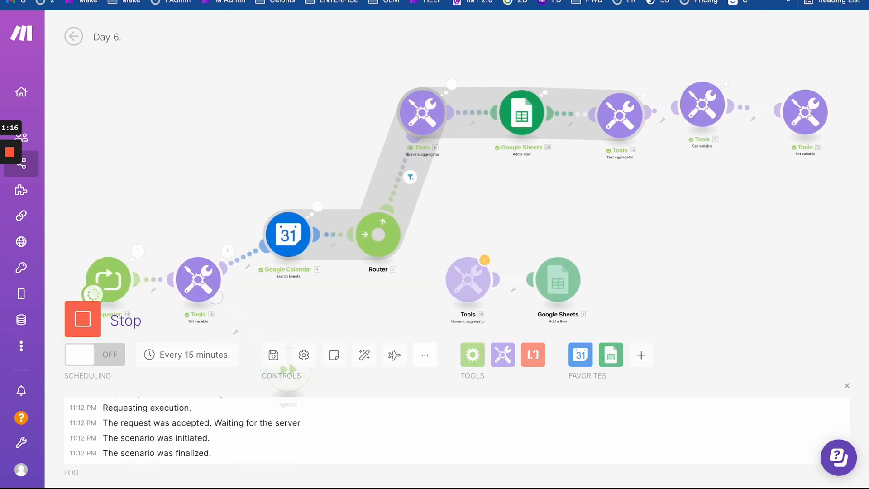
- Check row 5 in Day 6. Report: 28-03-2022, week 13, 0 hours, Week total
left_click(158, 1)
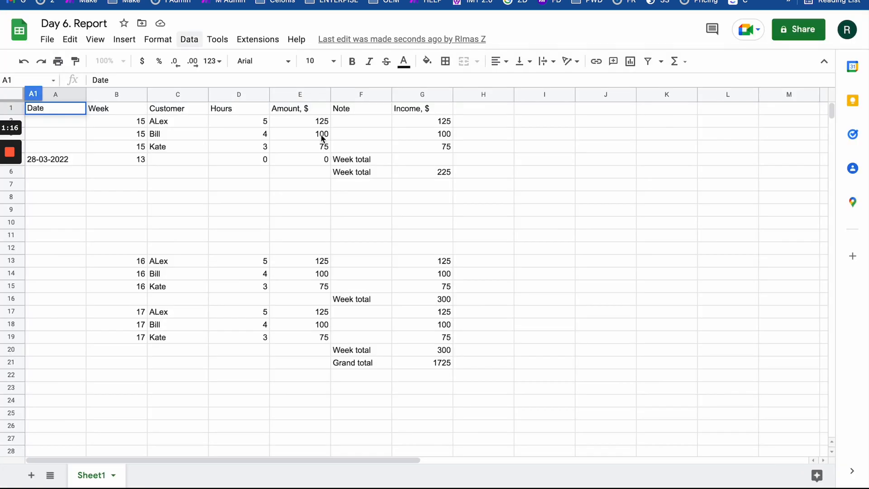
left_click(324, 223)
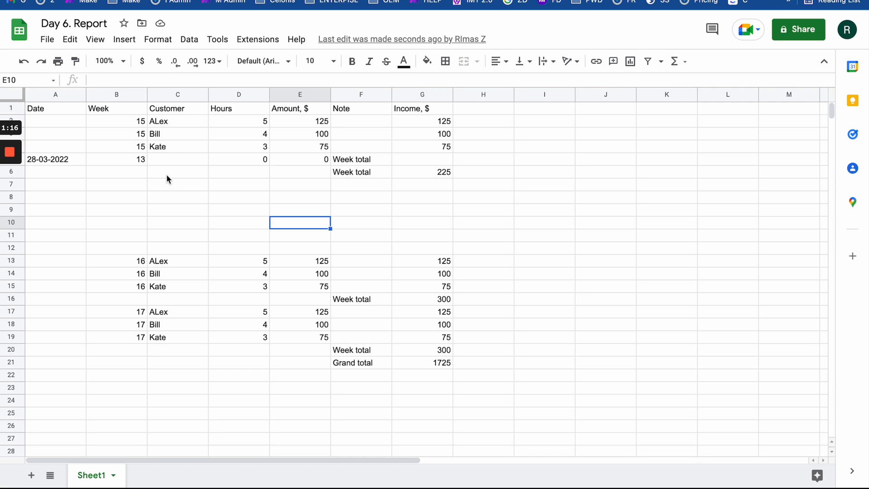
left_click_drag(132, 163, 154, 162)
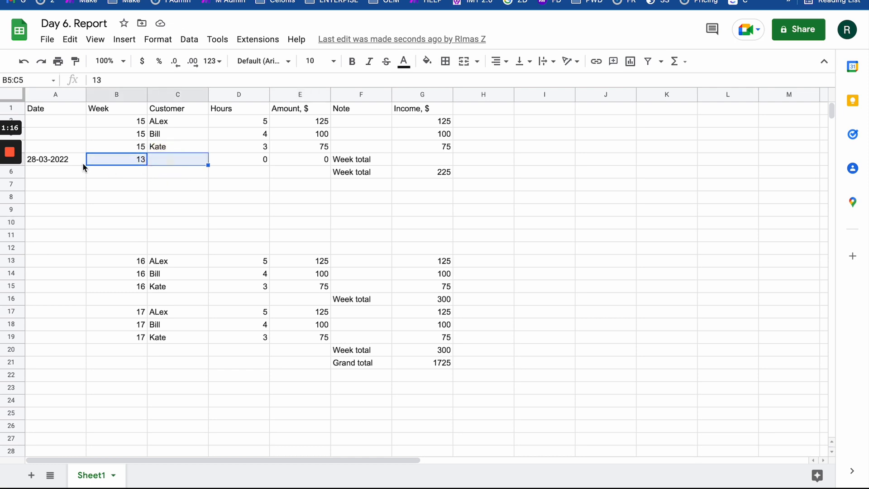
left_click_drag(82, 162, 435, 159)
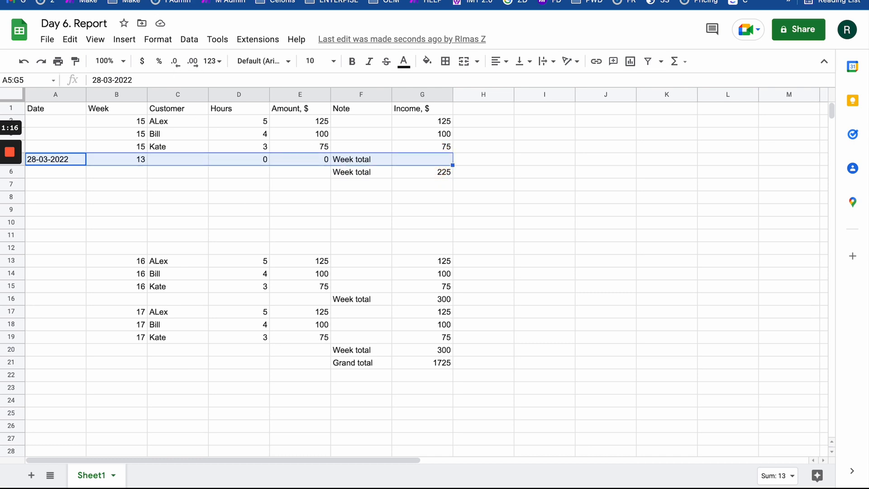
key("ctrl+Tab")
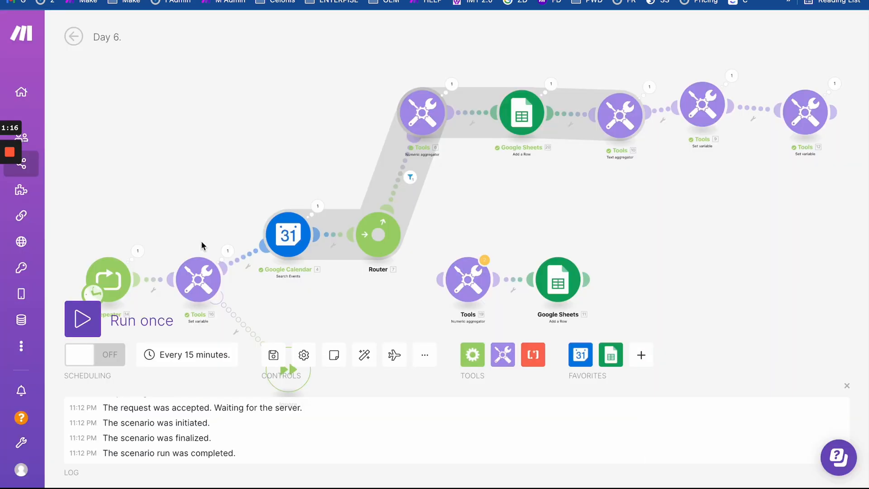
- Set the Repeater to two repeats and run the scenario once
left_click(115, 278)
left_click(174, 346)
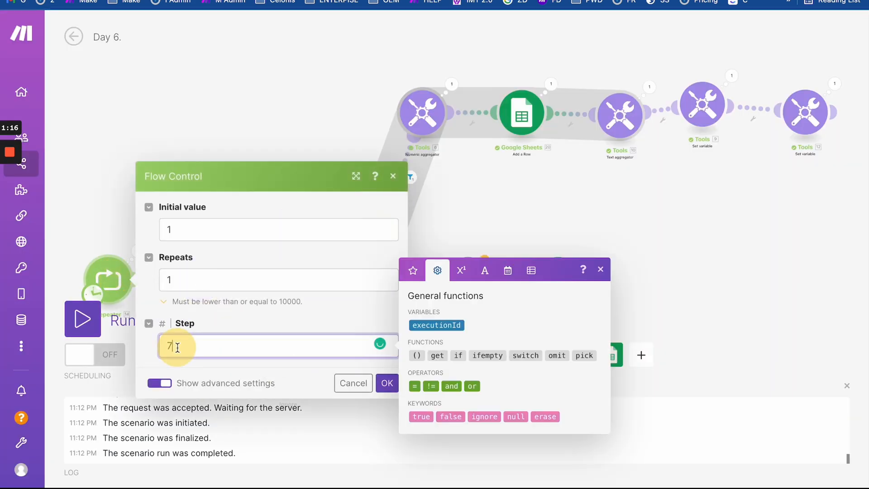
left_click_drag(177, 279, 147, 283)
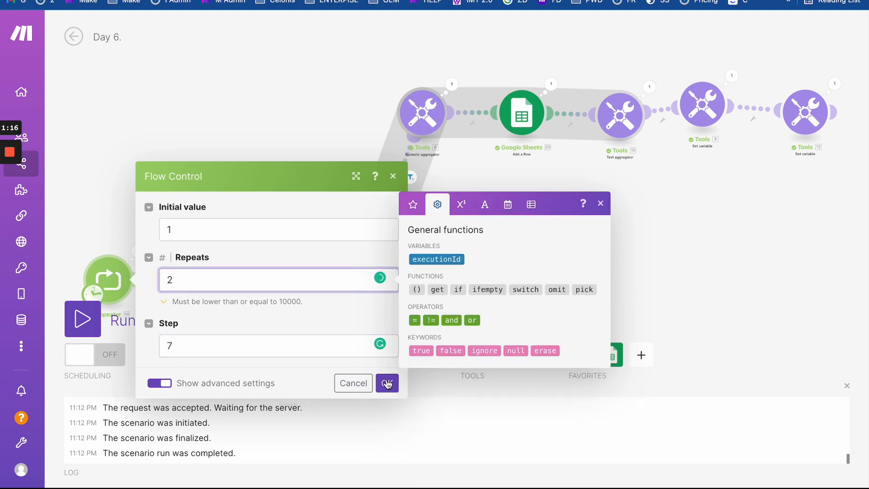
left_click(387, 384)
left_click(83, 319)
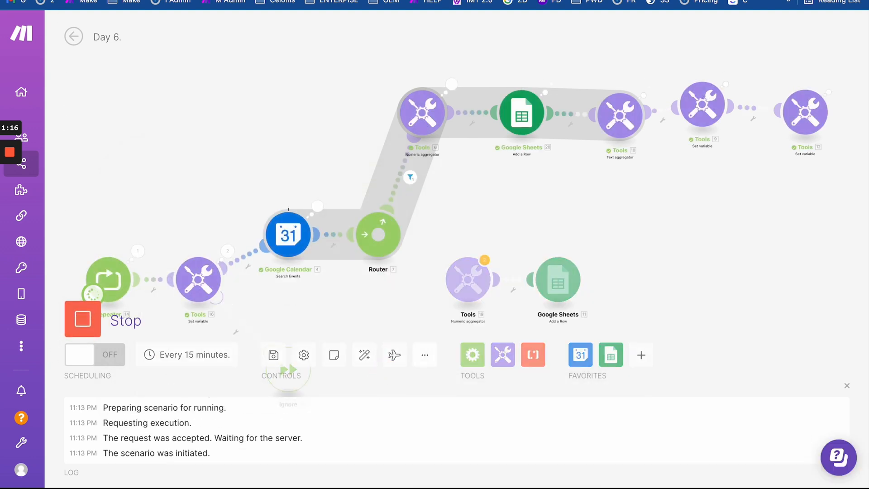
- Inspect the Income cells for the new week 13 and 14 rows and the 225 total in G6
left_click(181, 0)
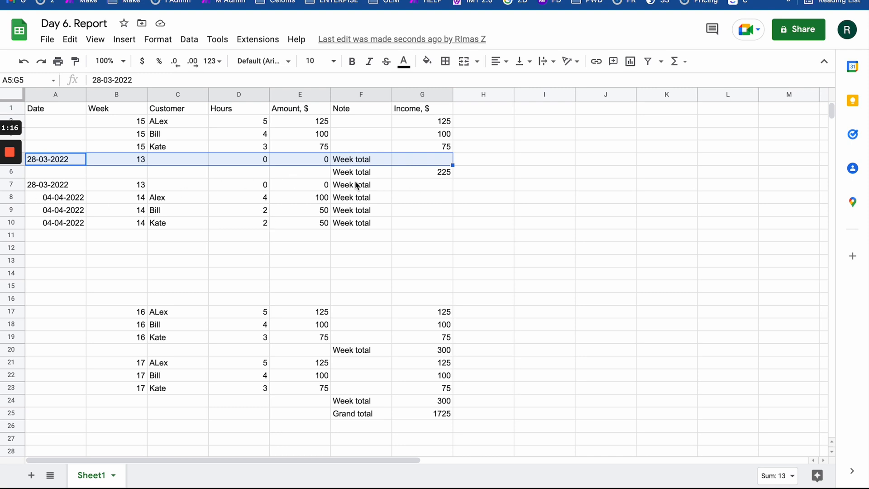
left_click(441, 187)
left_click(433, 199)
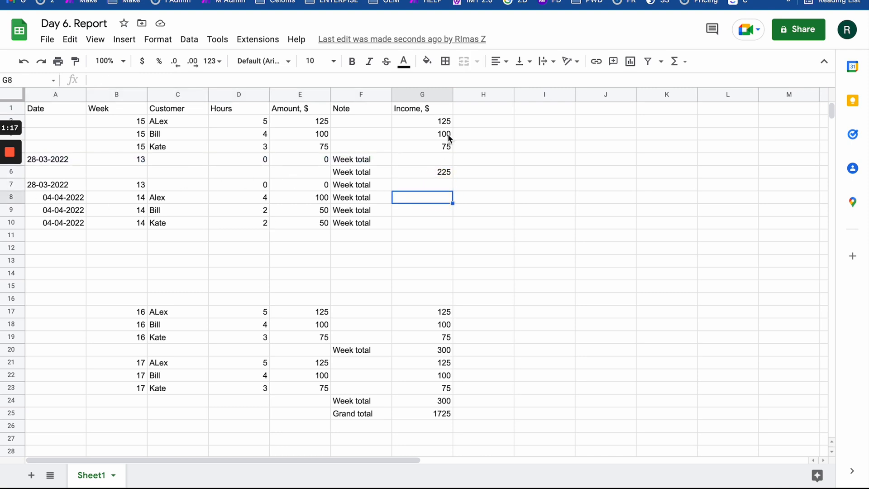
left_click_drag(431, 217, 431, 228)
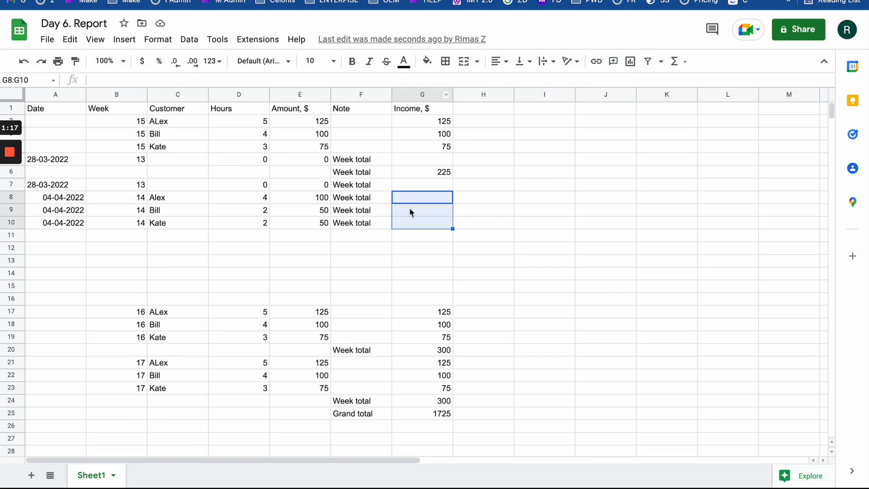
left_click_drag(413, 187, 419, 221)
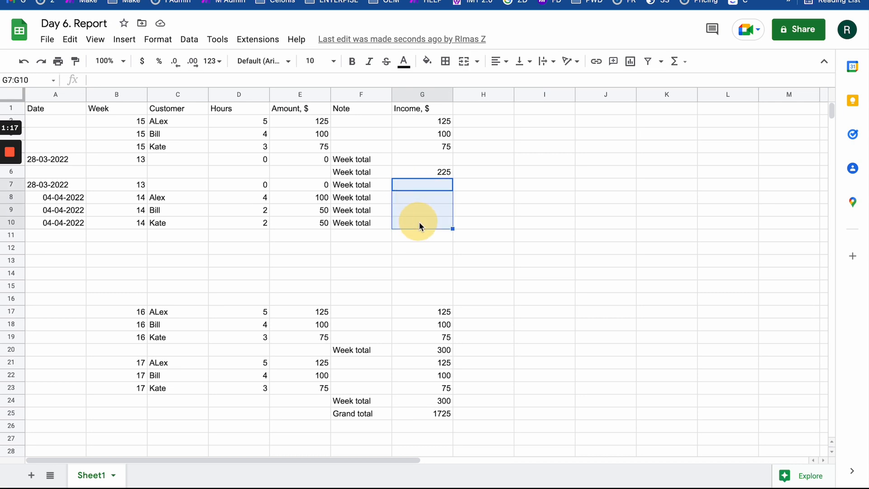
left_click(442, 174)
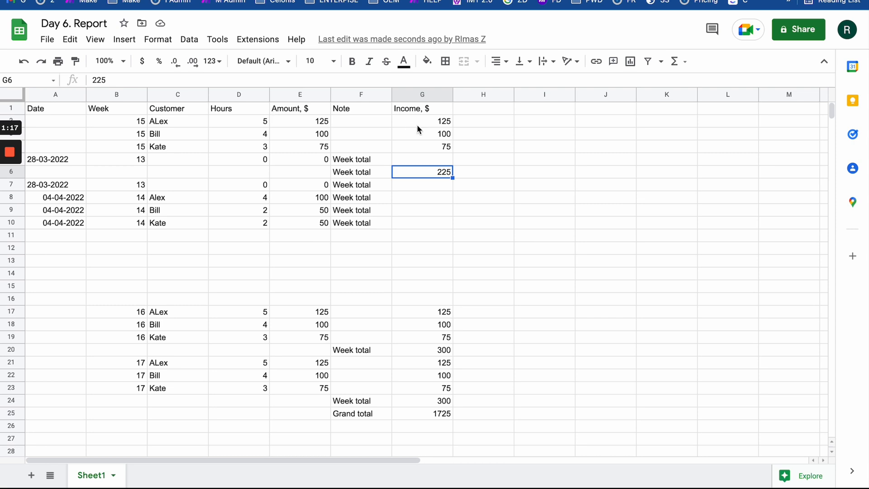
- Delete the week 15 Income, $ values in G2:G4 so the Grand total reads 1425
left_click_drag(433, 121, 434, 141)
key("Delete")
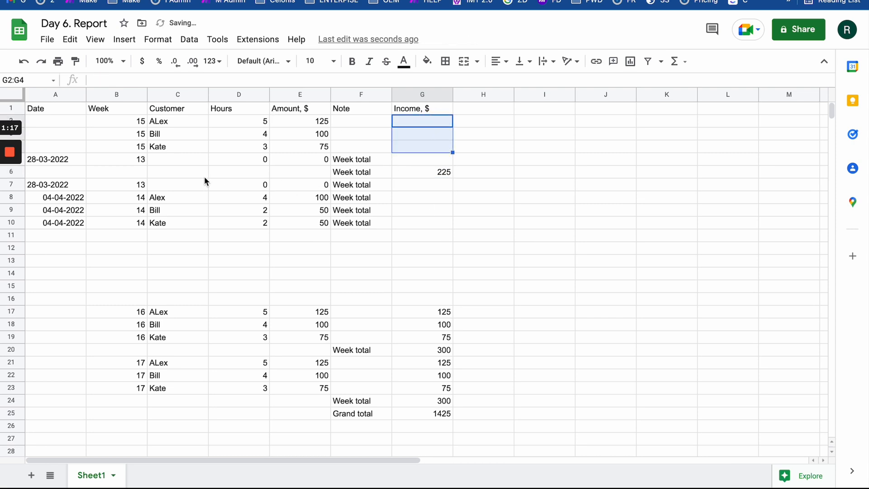
left_click_drag(61, 189, 455, 227)
left_click_drag(361, 172, 515, 171)
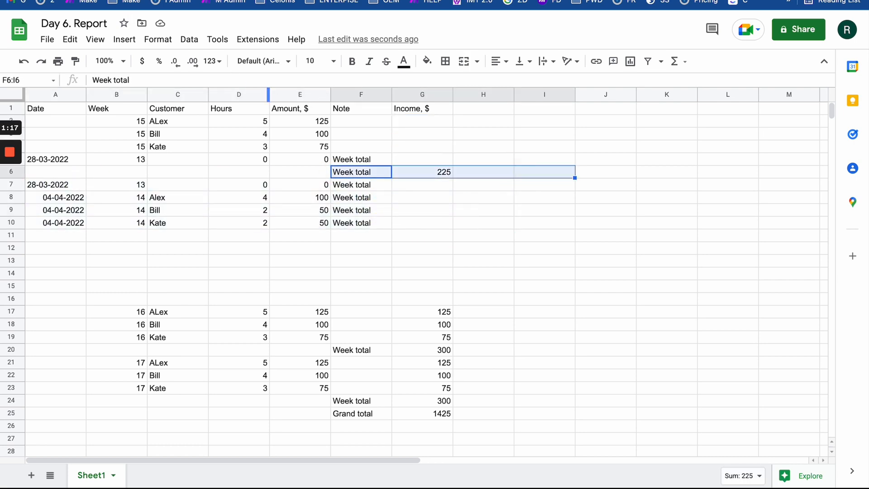
key("ctrl+Tab")
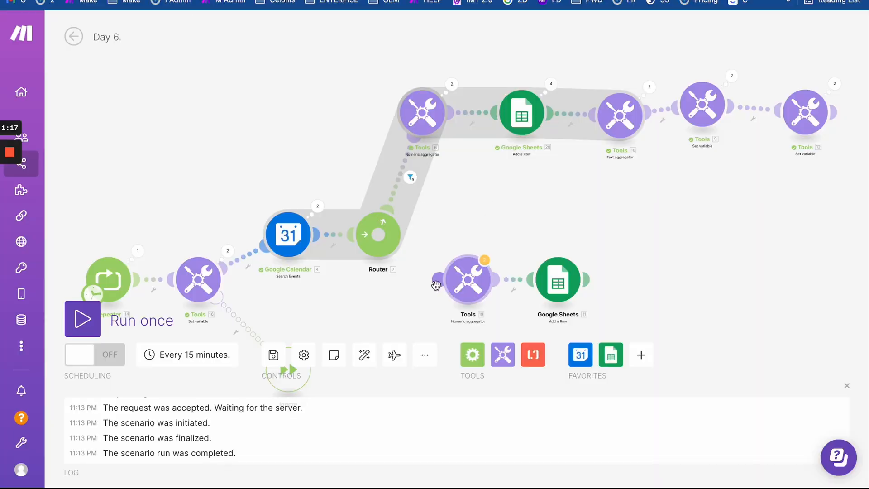
- Link the lower Numeric aggregator to the Router and auto-align the layout
left_click_drag(436, 285, 394, 249)
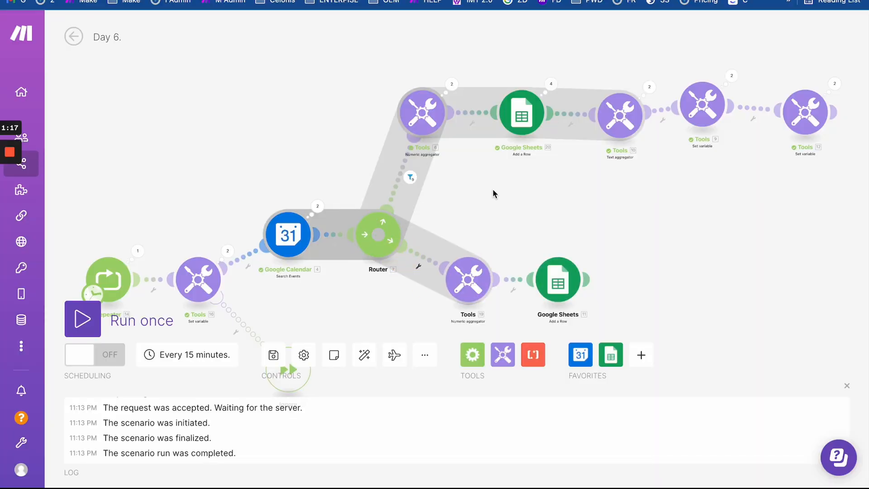
scroll(489, 188, "down", 2)
left_click_drag(485, 186, 459, 131)
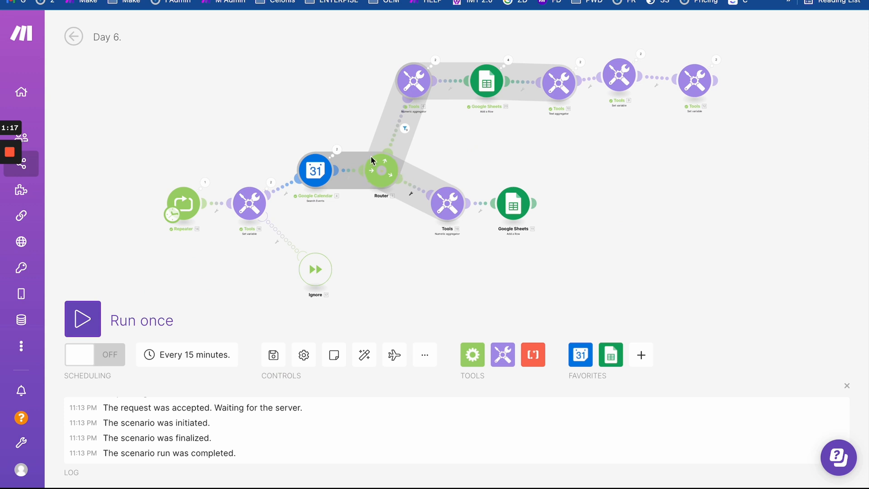
mouse_move(374, 162)
left_mouse_down()
mouse_move(372, 120)
mouse_move(373, 164)
left_mouse_up()
left_click(369, 350)
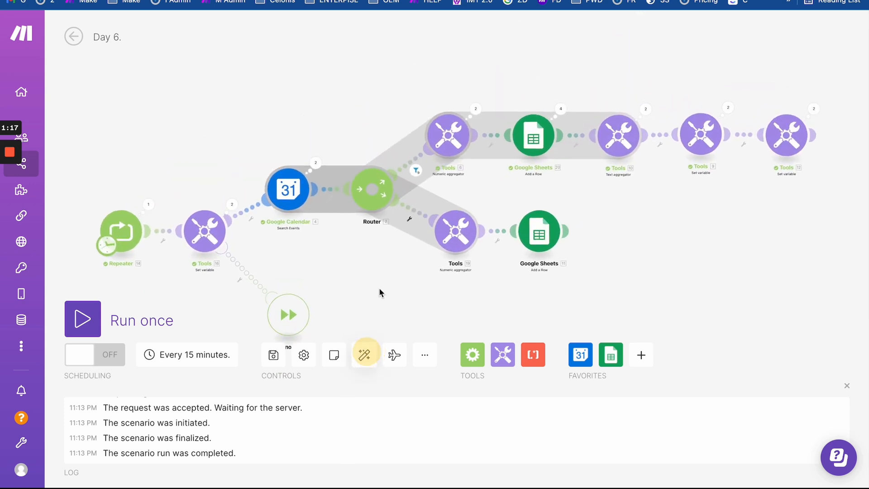
- Unlink the Router's lower route and reconnect the lower aggregator to it
scroll(397, 262, "up", 1)
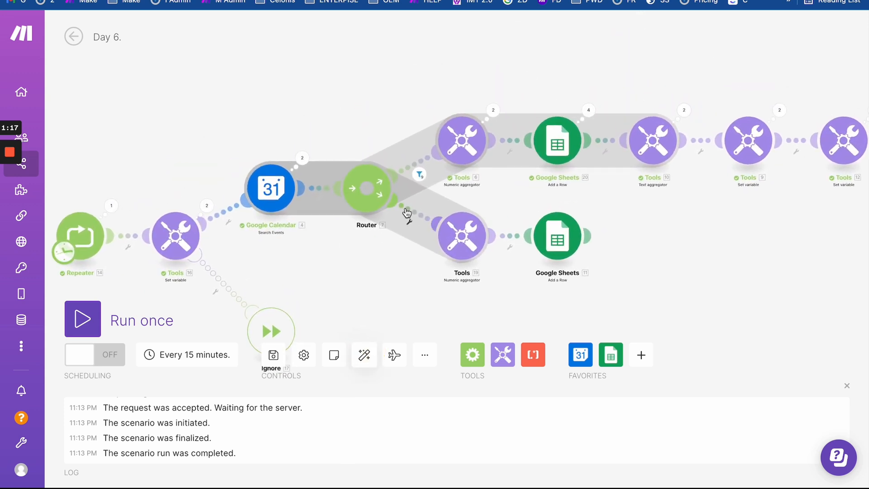
left_click(409, 213)
left_click(432, 240)
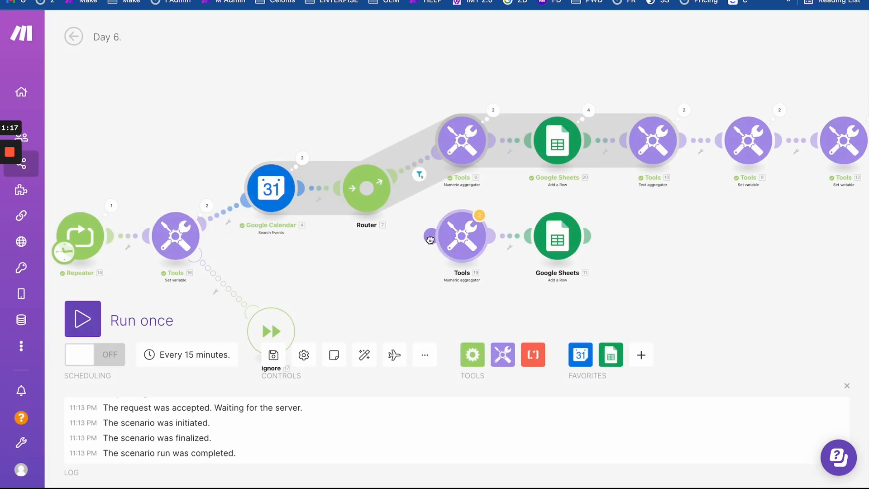
left_click_drag(430, 240, 380, 195)
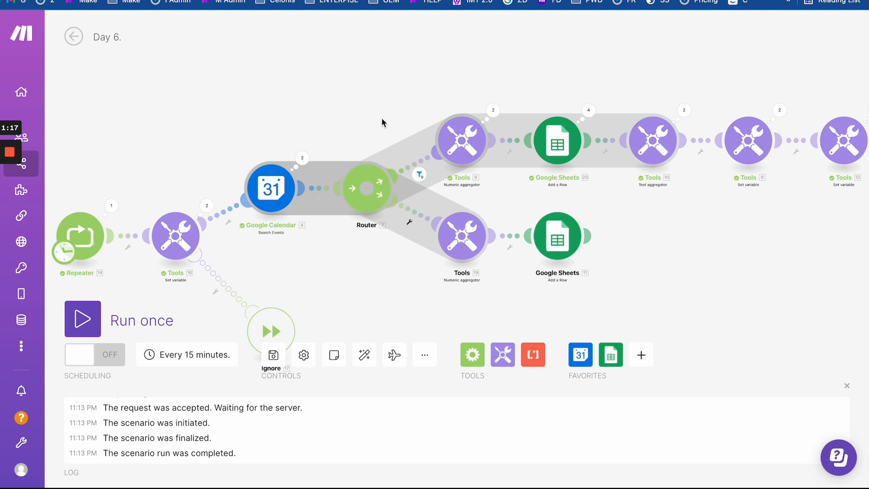
left_click(344, 0)
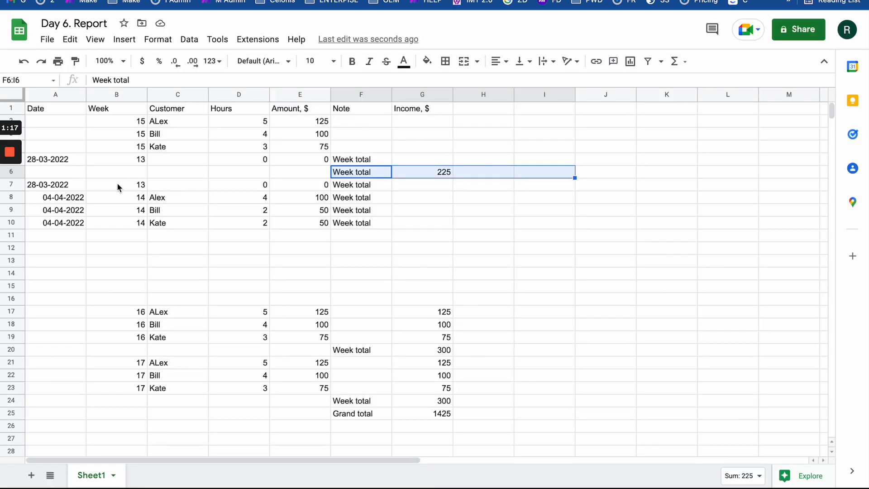
- Clear the old rows 5–16 (A5:I16) in the Day 6. Report sheet
left_click_drag(76, 163, 516, 296)
key("Delete")
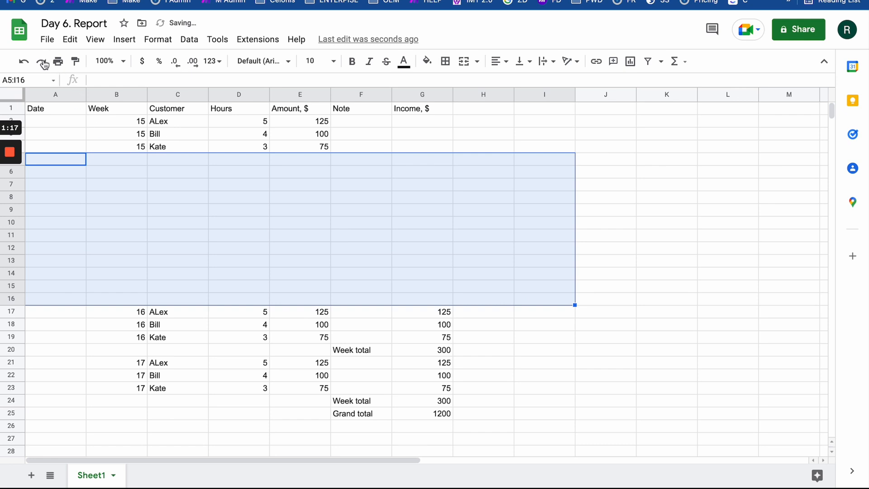
left_click(127, 0)
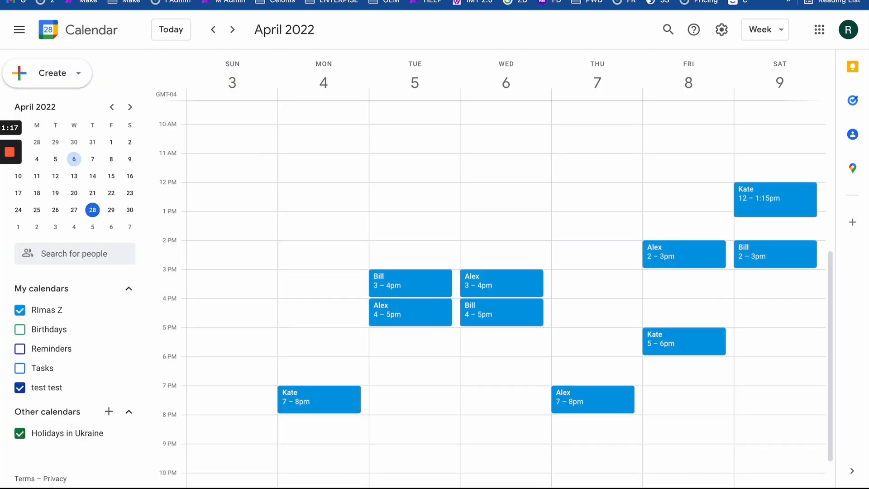
left_click(68, 0)
left_click(302, 221)
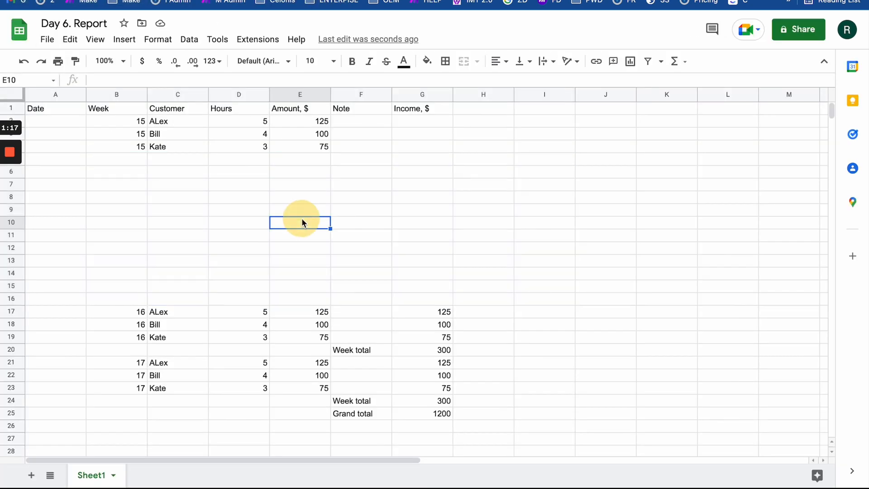
- Run the scenario once to refill week 13 and 14 rows with a 225 total
left_click(363, 0)
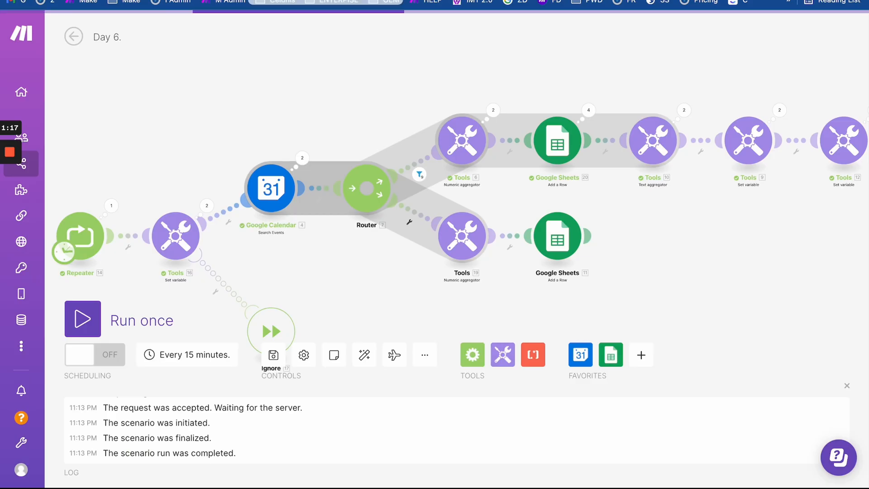
left_click(83, 319)
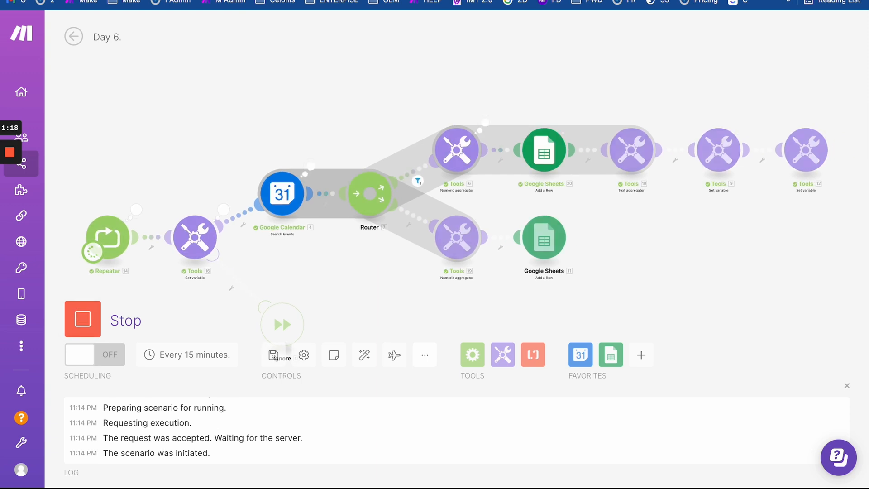
left_click(93, 0)
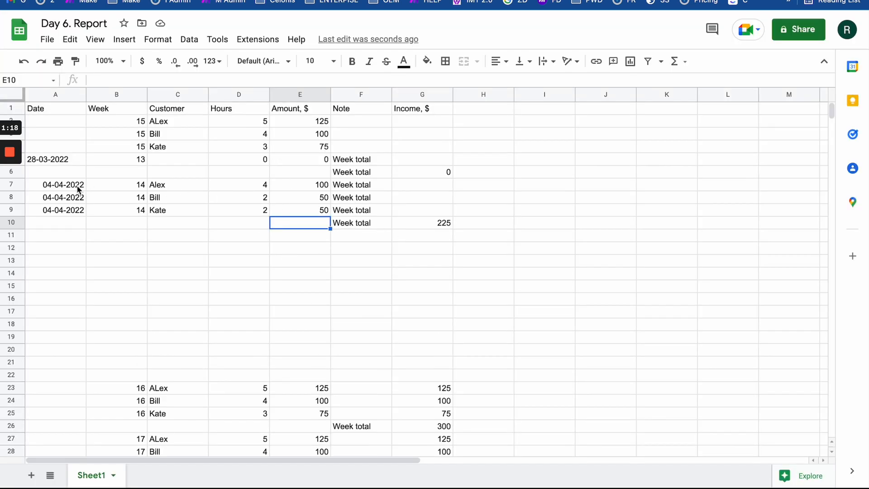
- Unlink and reconnect the upper aggregator route to the Router, then play Explain flow
left_click_drag(78, 189, 403, 239)
left_click(58, 0)
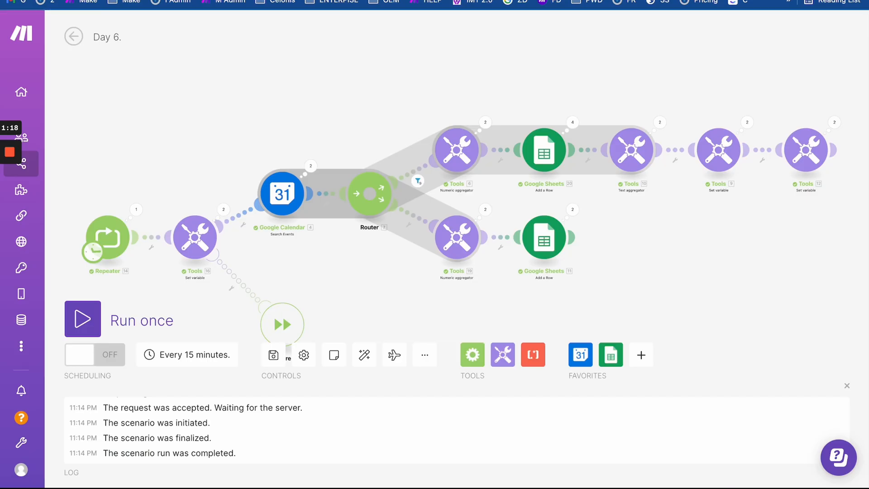
left_click(416, 173)
left_click(447, 199)
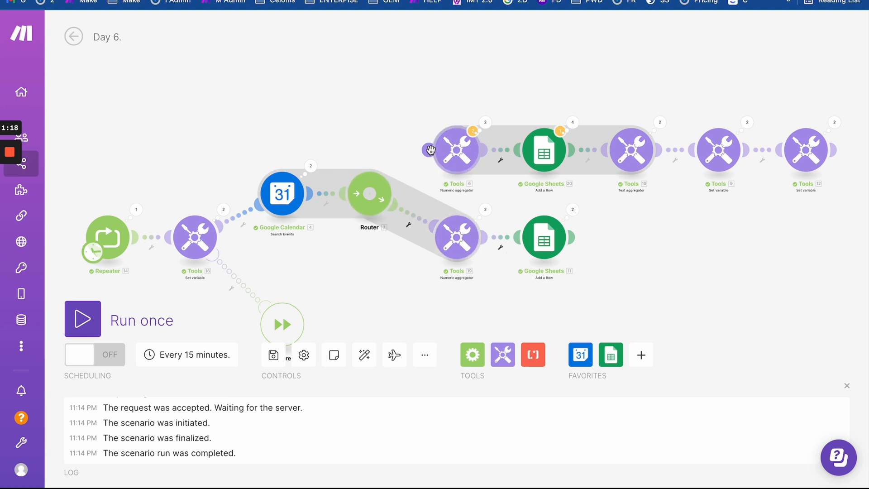
left_click_drag(426, 154, 369, 201)
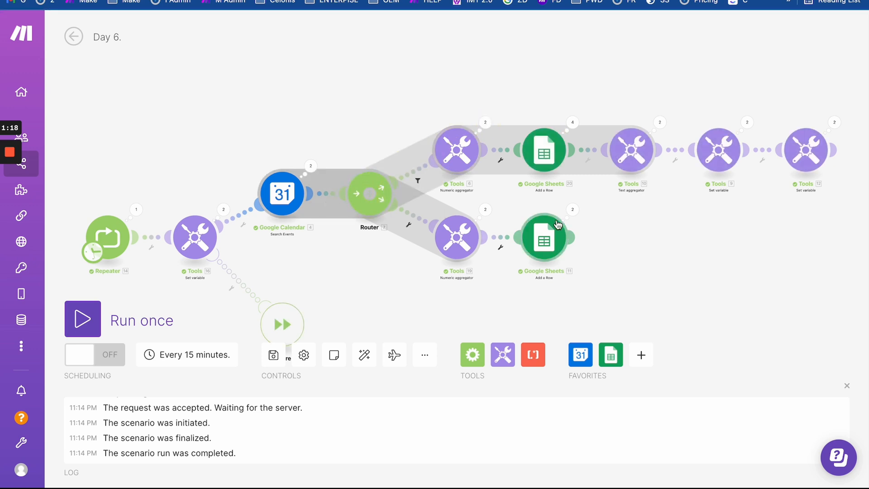
left_click(394, 361)
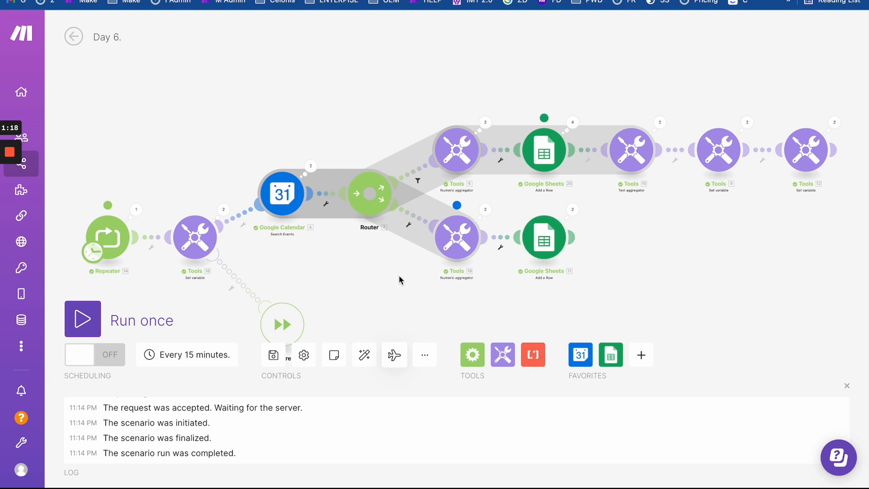
- Unlink and reconnect the lower aggregator route to the Router and replay the flow animation
left_click(409, 224)
left_click(414, 248)
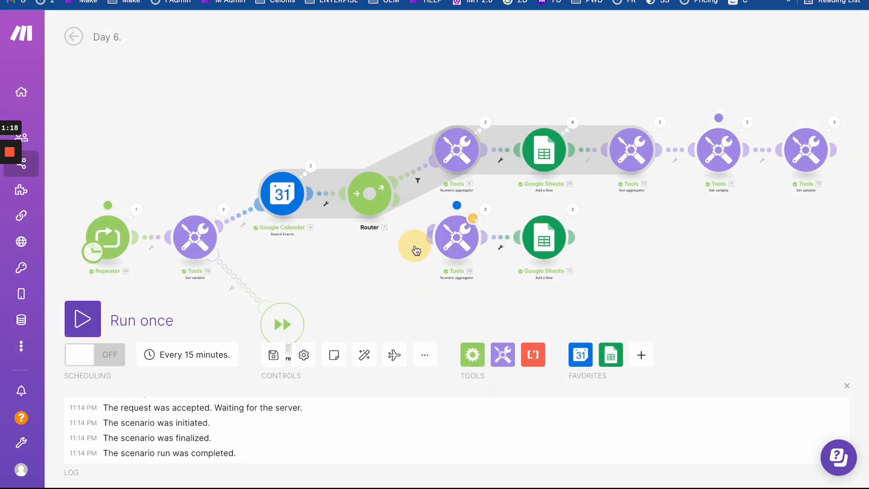
left_click_drag(429, 238, 380, 202)
left_click(382, 272)
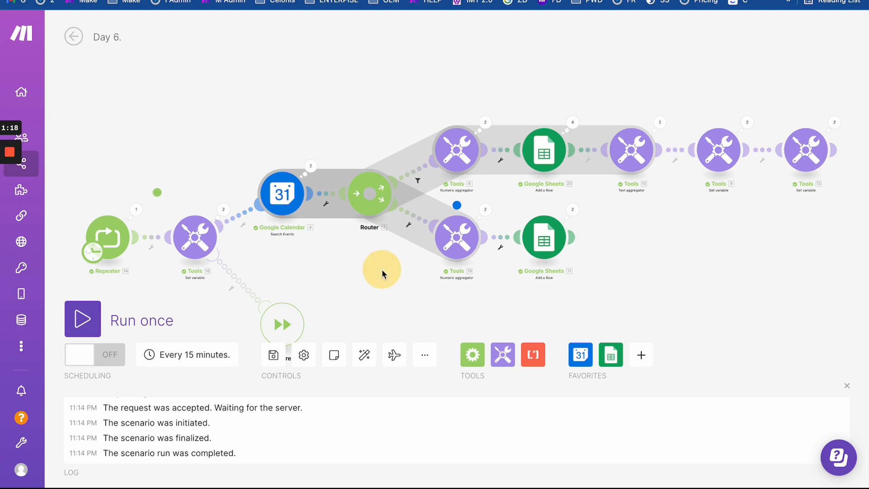
left_click(394, 355)
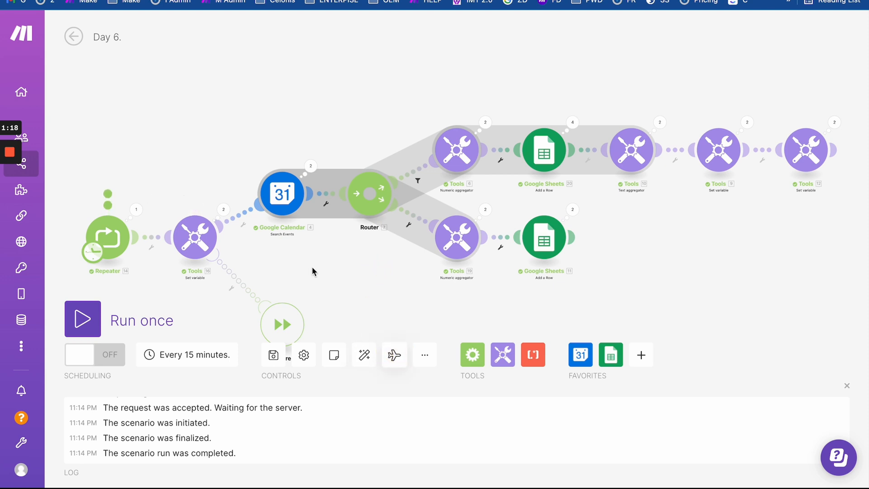
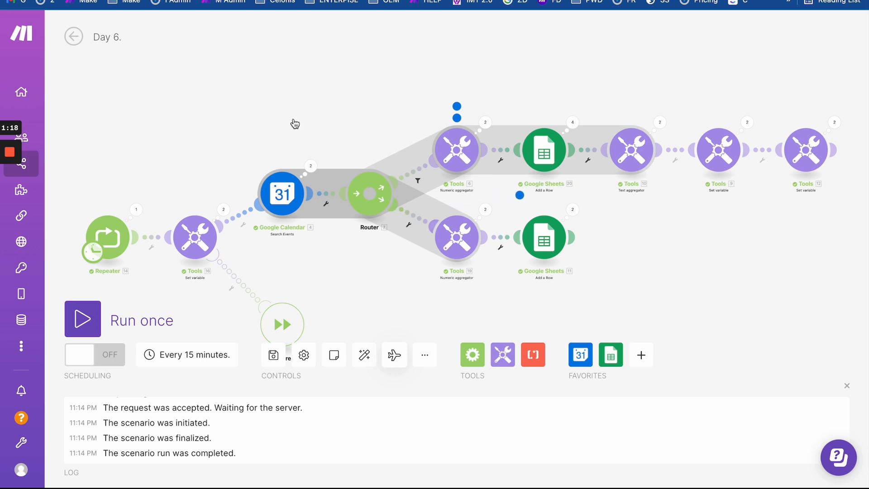
- Clear the old report rows A2:H13 in Day 6. Report and run the scenario once
left_click(251, 94)
left_click(249, 1)
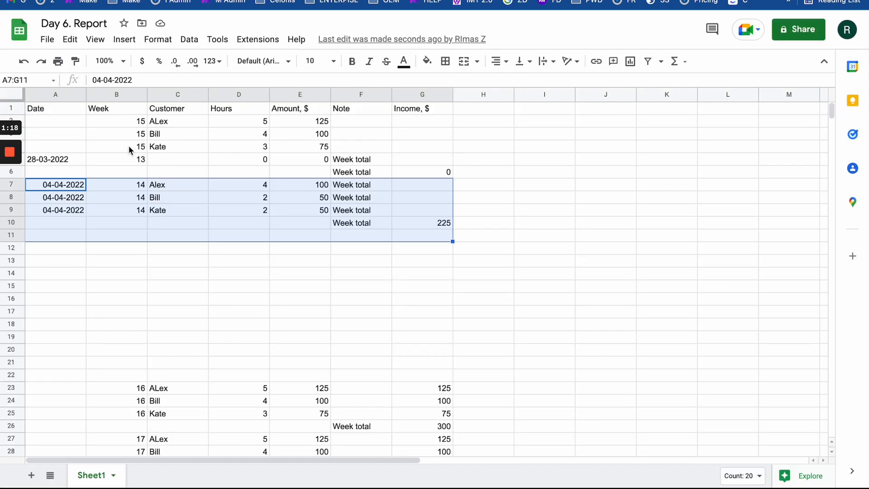
left_click_drag(70, 126, 491, 271)
key("Delete")
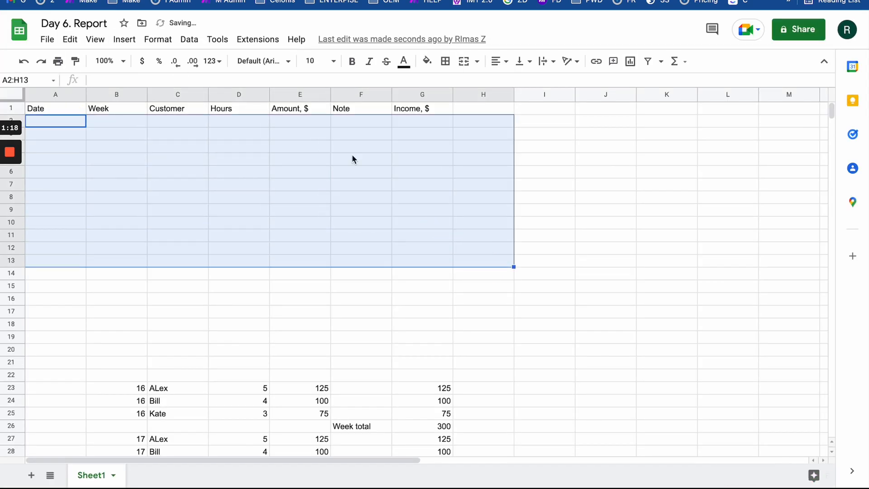
left_click(228, 1)
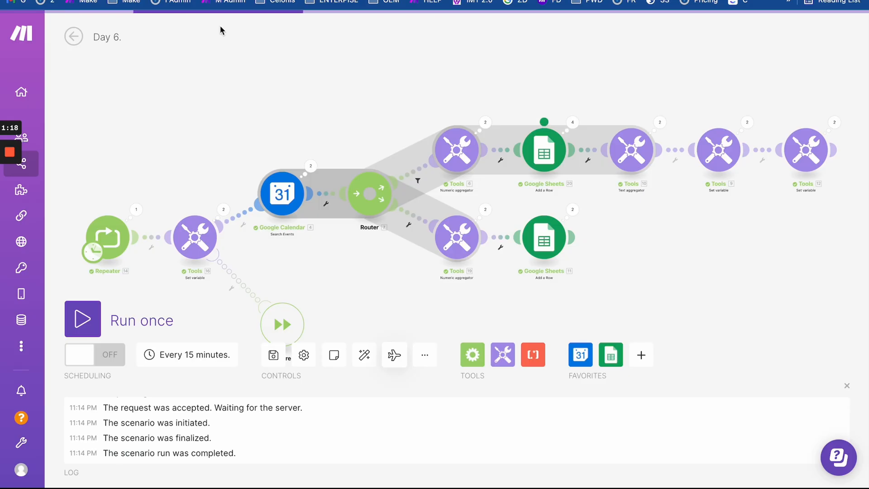
left_click(84, 320)
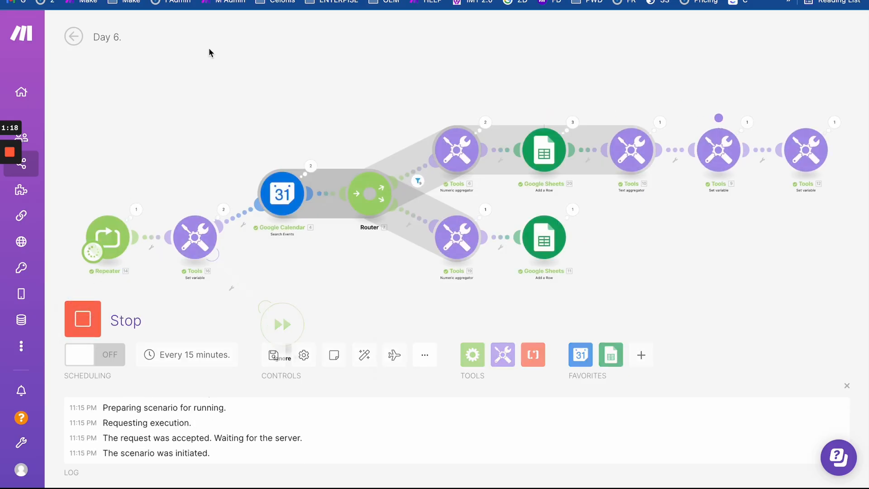
- Clear the newly written data rows again and rerun the scenario
left_click(86, 1)
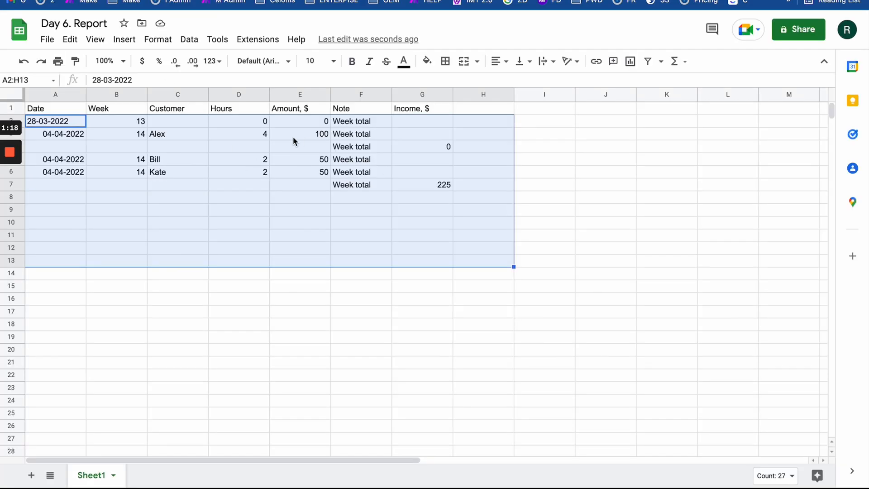
left_click(308, 184)
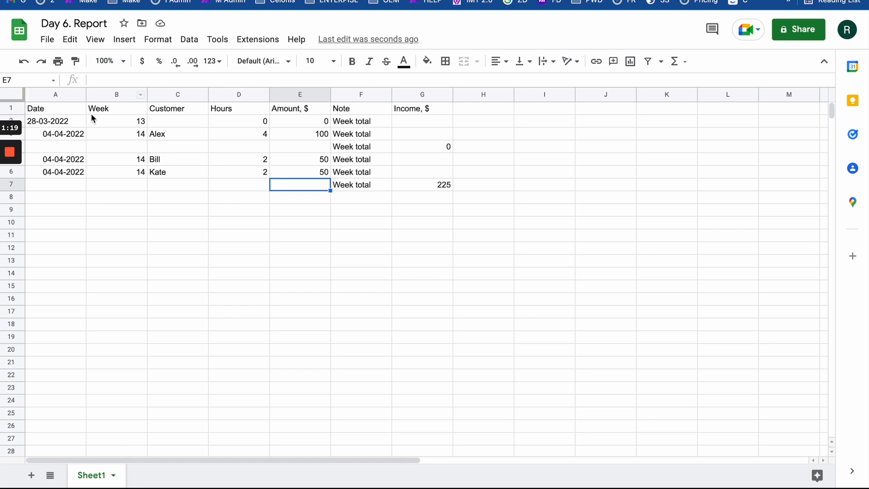
left_click_drag(91, 120, 470, 271)
key("Delete")
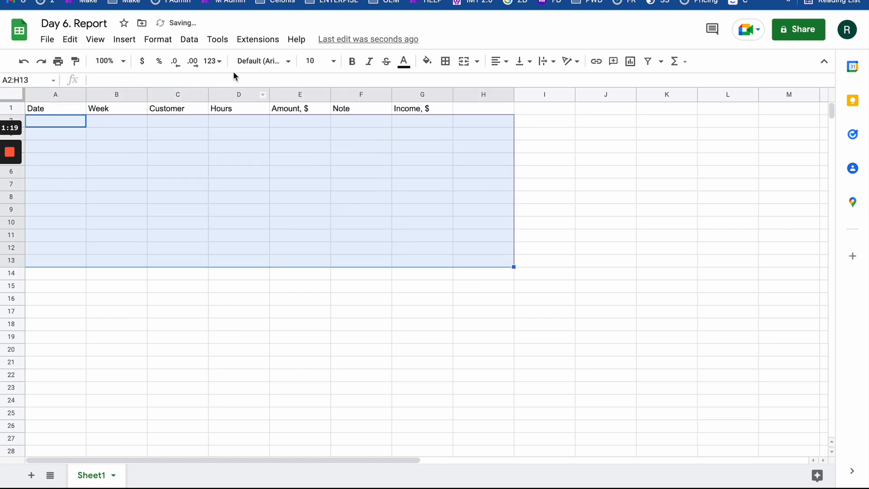
left_click(235, 1)
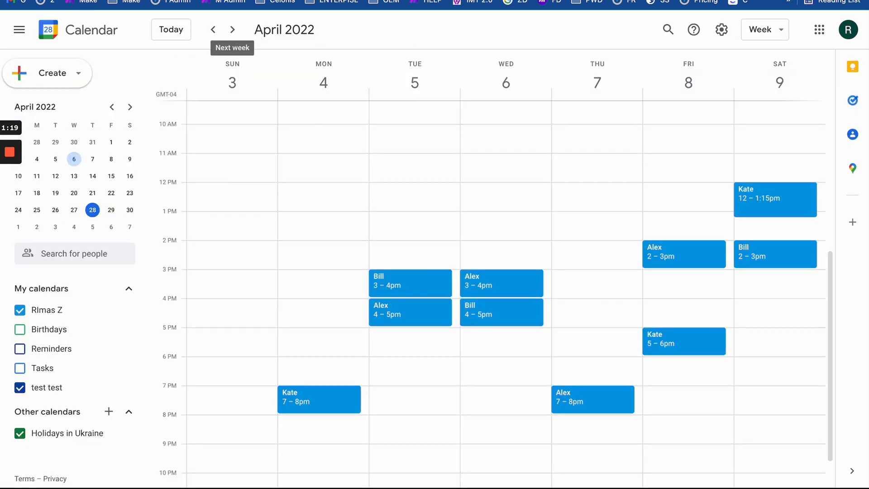
left_click(195, 0)
left_click(370, 261)
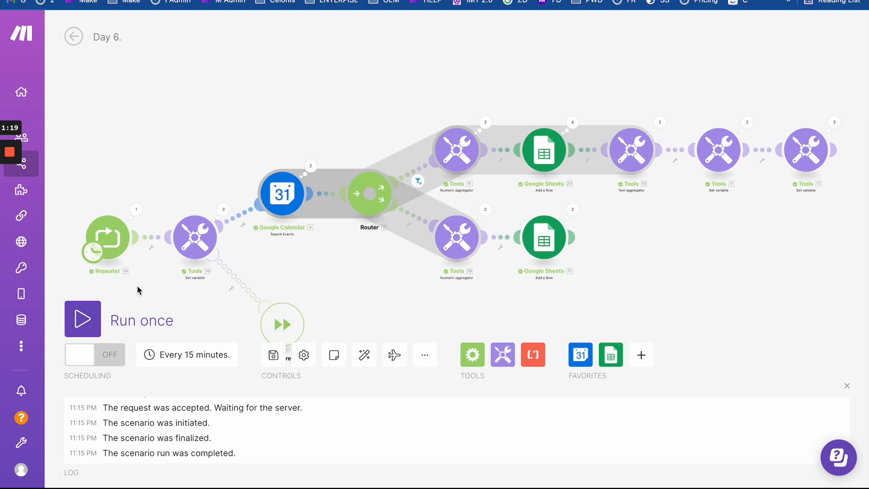
left_click(83, 319)
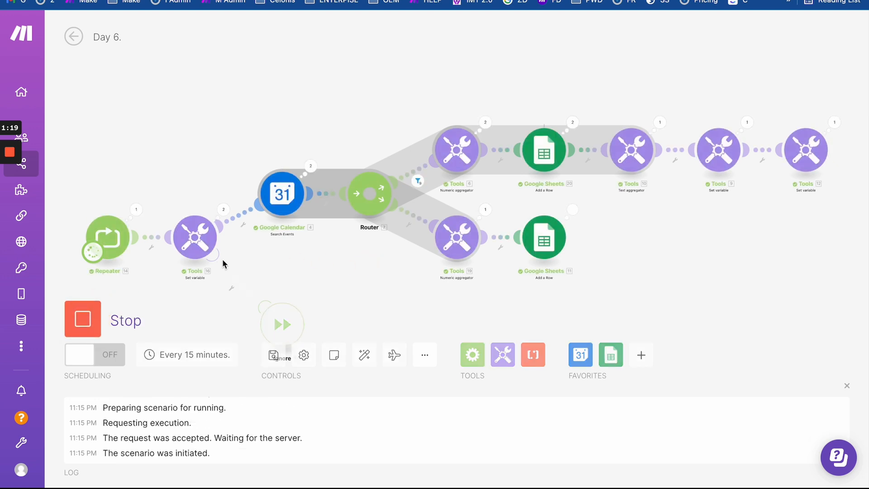
left_click(129, 6)
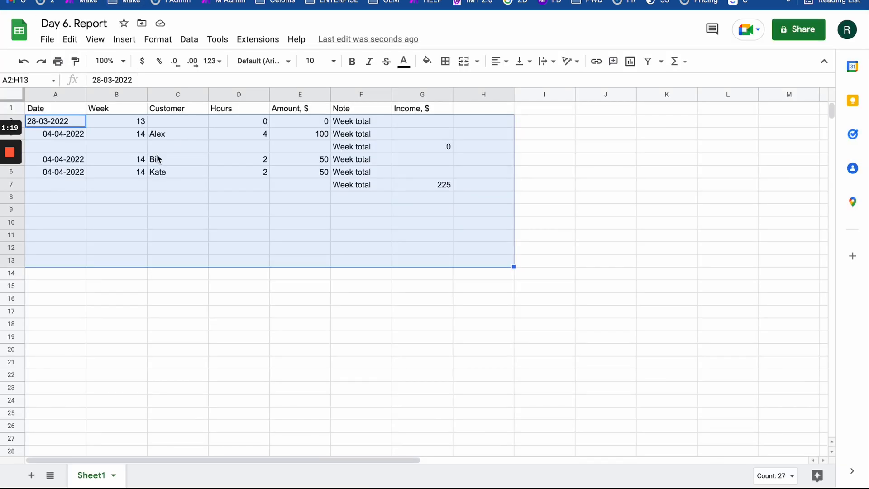
left_click(218, 162)
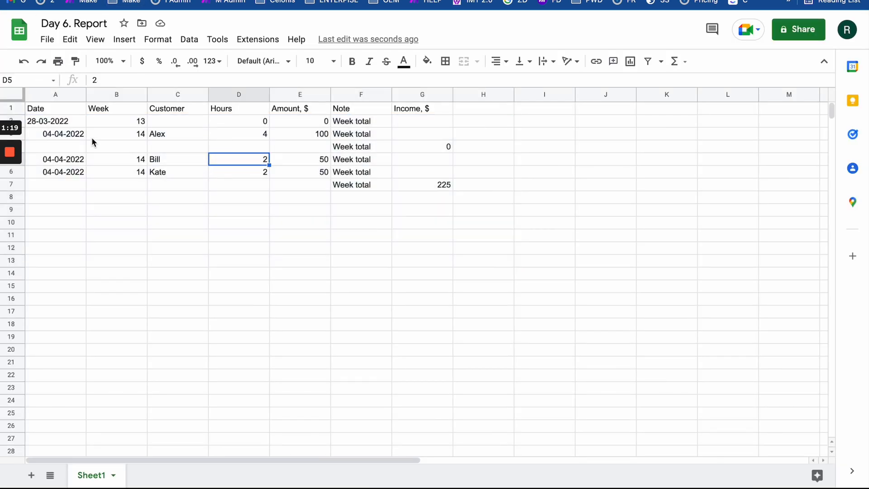
left_click_drag(74, 134, 348, 153)
left_click(61, 125)
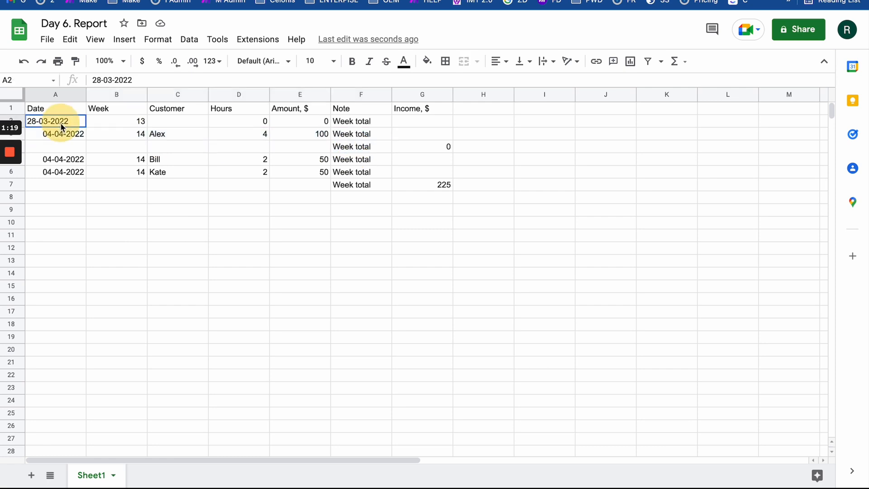
left_click_drag(62, 126, 426, 129)
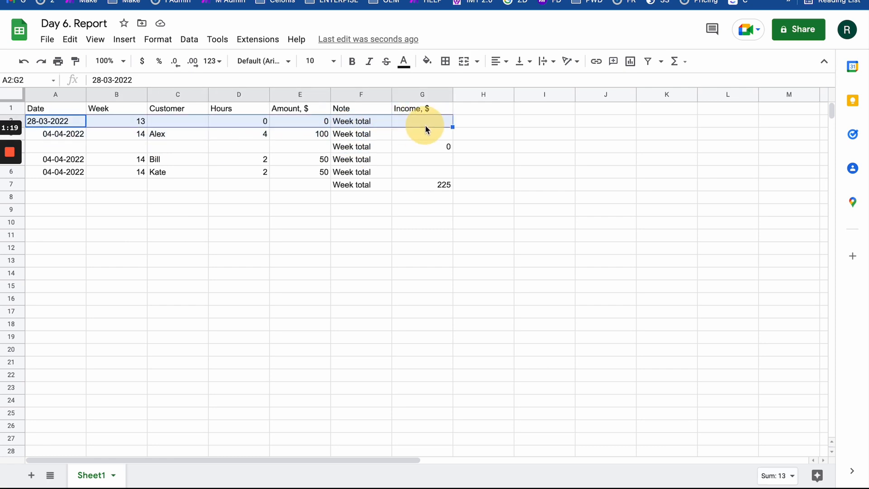
left_click(64, 136)
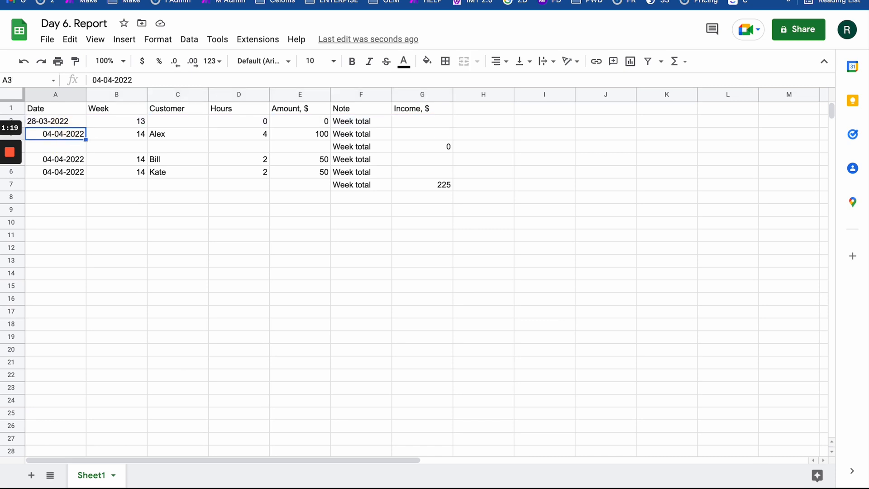
left_click(127, 1)
left_click(59, 1)
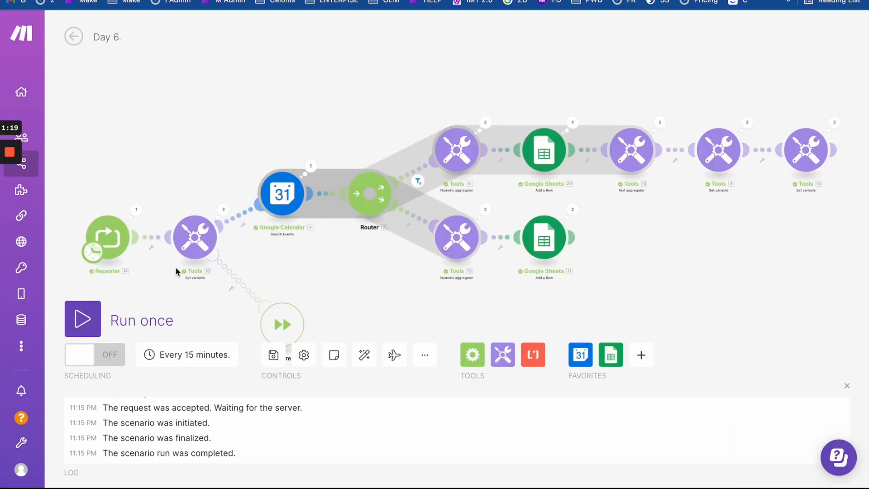
- Set the Repeater to 5 repeats, run the scenario once and view the report
left_click(113, 236)
left_click(196, 240)
key("BackSpace")
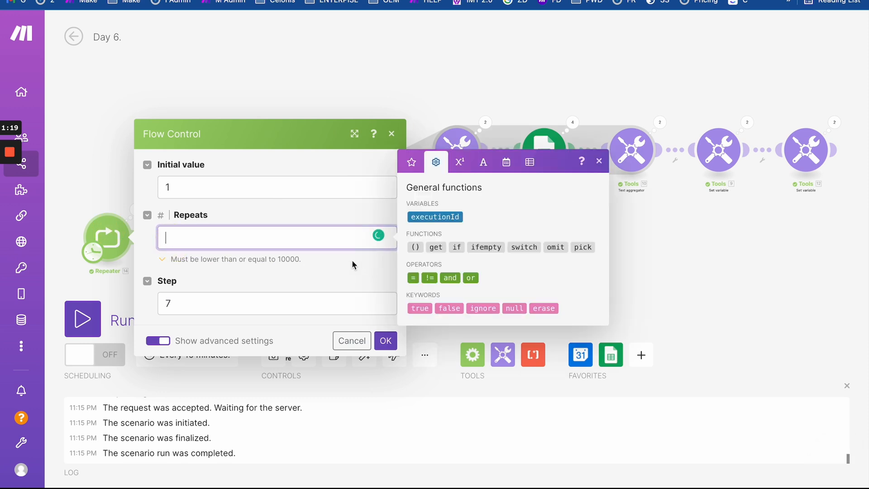
type("5")
left_click(395, 340)
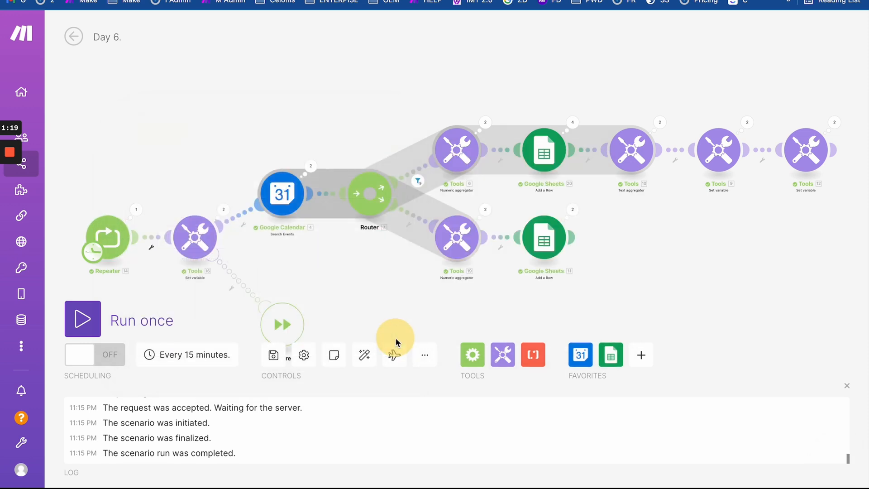
left_click(83, 319)
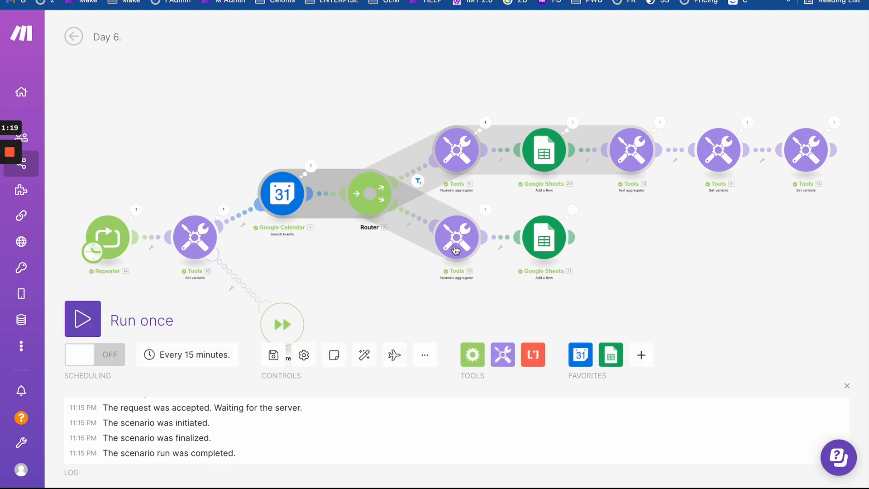
left_click(204, 0)
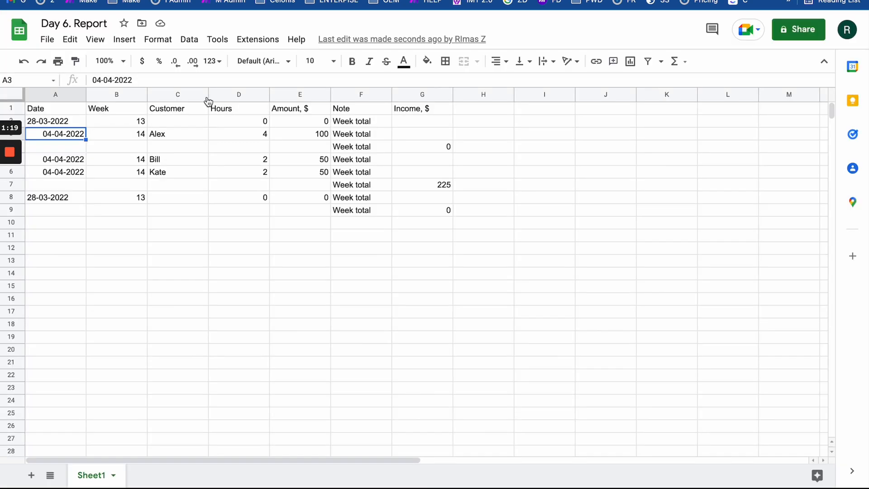
- Clear the filled report rows and run the scenario once
left_click_drag(443, 212, 39, 121)
key("Delete")
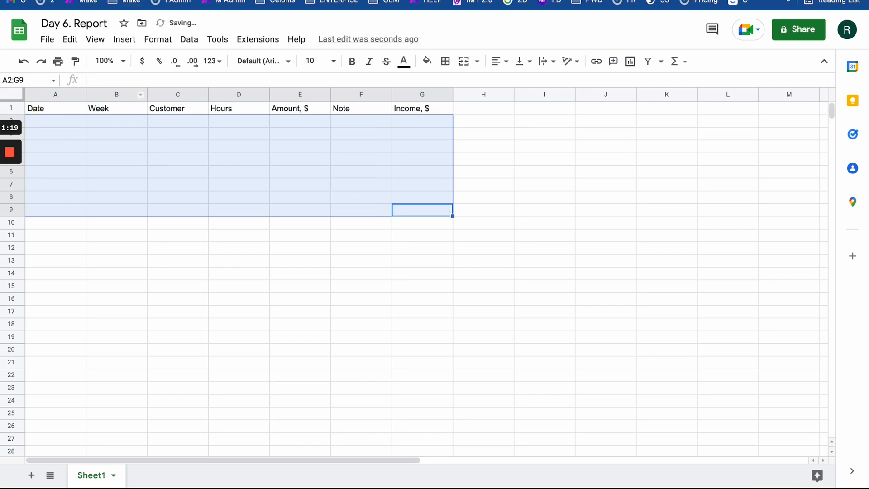
left_click(217, 0)
left_click(69, 325)
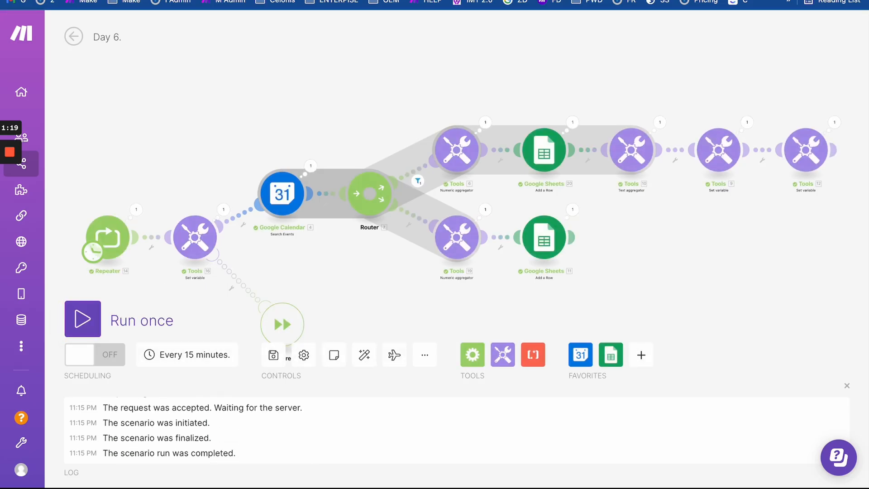
- Check the new week 13 row dated 28-03-2022 with a 0 total
left_click(139, 0)
left_click(332, 171)
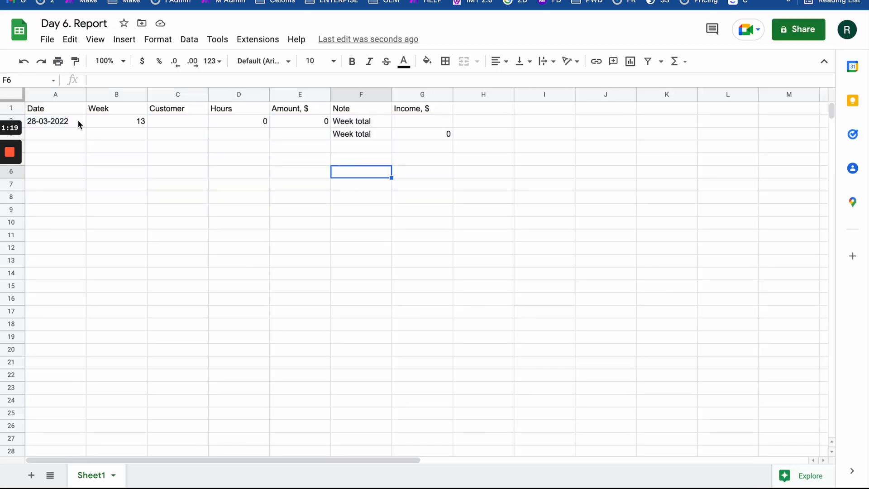
left_click_drag(77, 120, 475, 145)
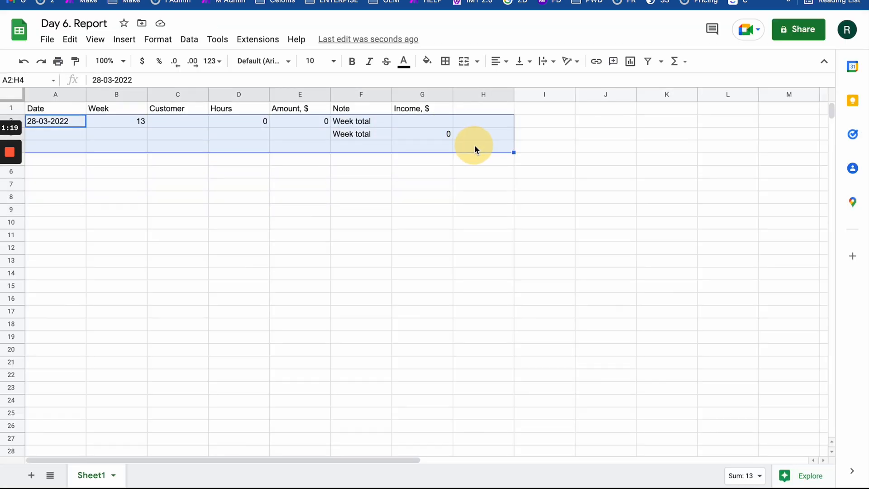
left_click(113, 1)
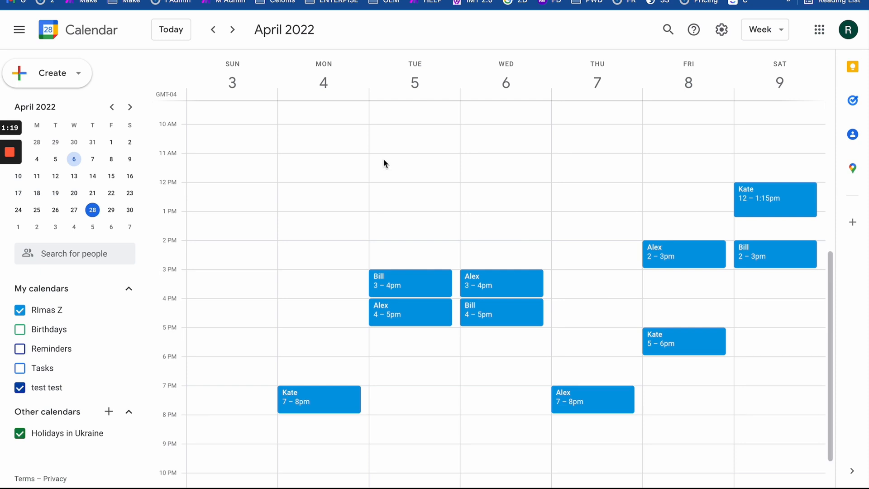
left_click(426, 0)
left_click(394, 250)
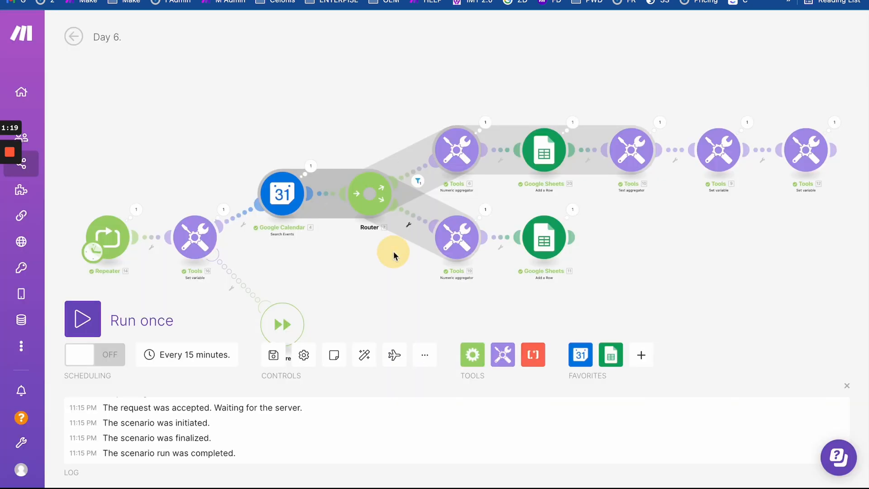
- Reconnect the Router's lower route to its aggregator and auto-align the modules
right_click(417, 213)
left_click(438, 245)
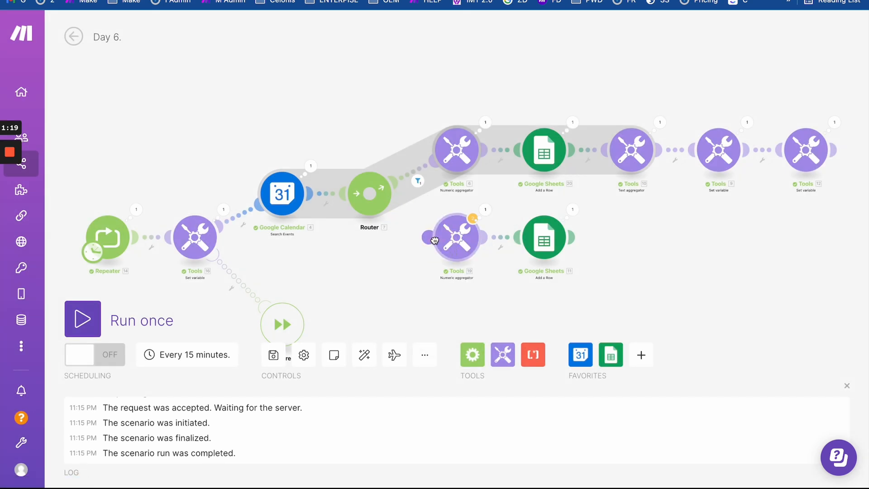
left_click_drag(437, 242, 390, 211)
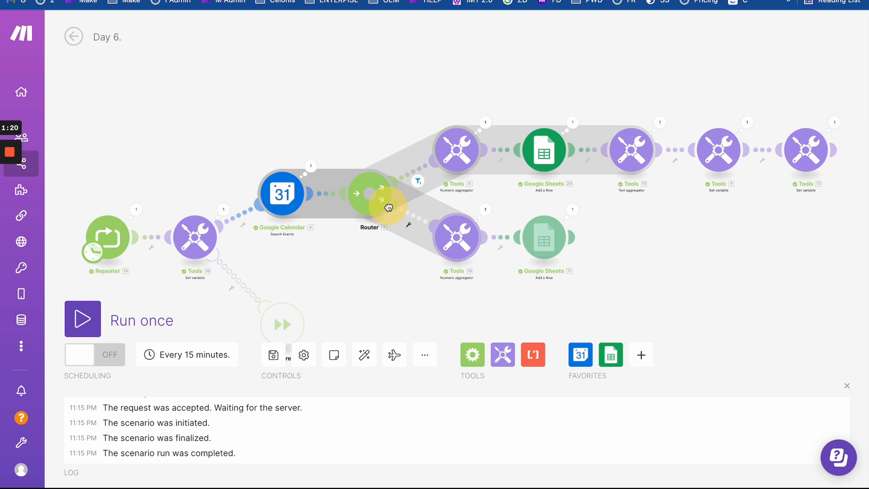
left_click_drag(389, 207, 388, 208)
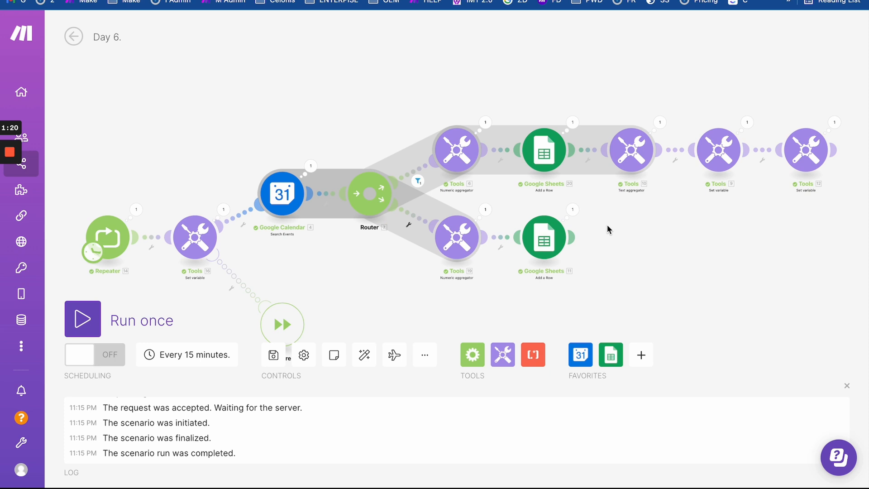
left_click(364, 356)
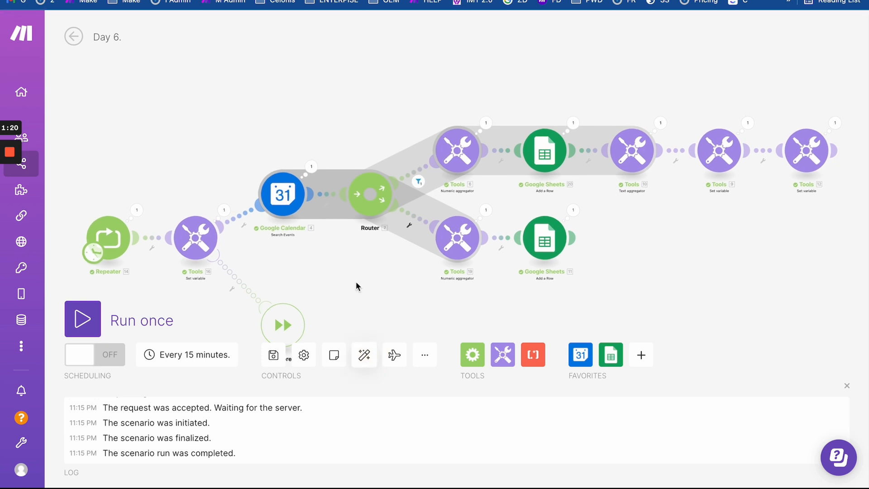
left_click(394, 356)
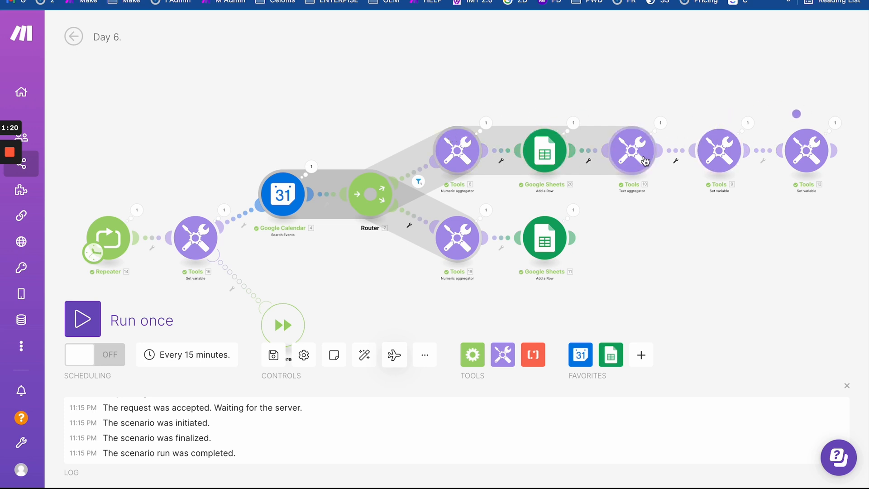
- Relink Tools 9 to Tools 10 and unlink Tools 10 from the upper Google Sheets module
left_click(676, 149)
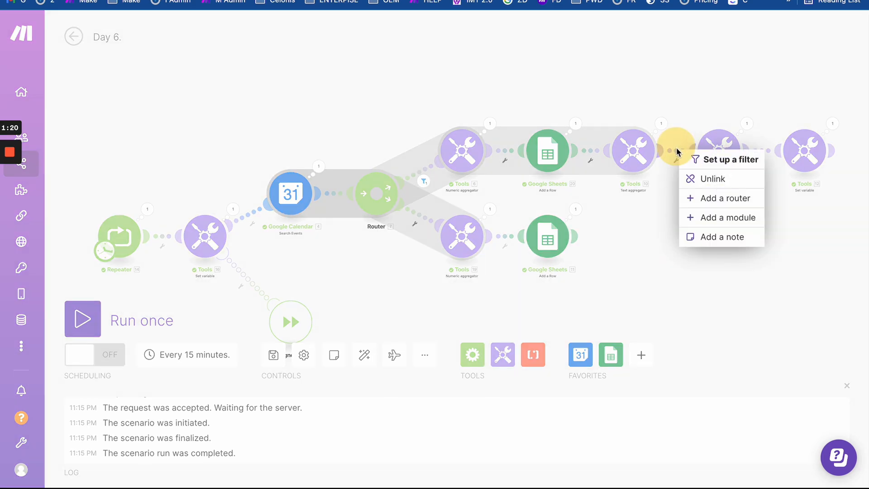
left_click(690, 177)
scroll(665, 200, "up", 4)
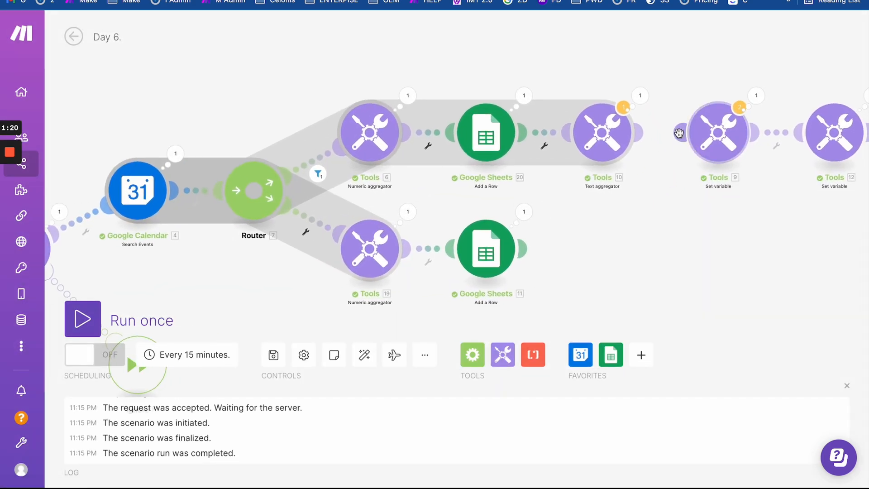
left_click_drag(682, 133, 610, 137)
left_click(549, 134)
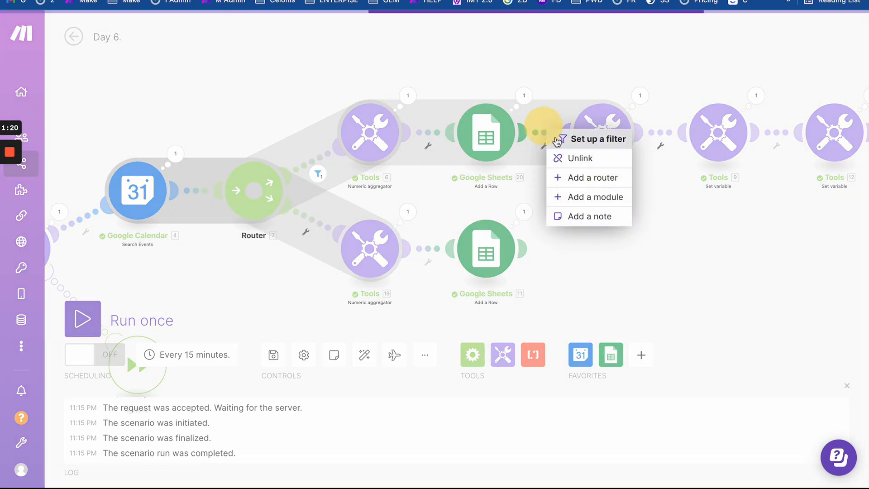
left_click(572, 157)
- Move Tools 10 up above the main row of modules
left_click_drag(531, 186, 609, 196)
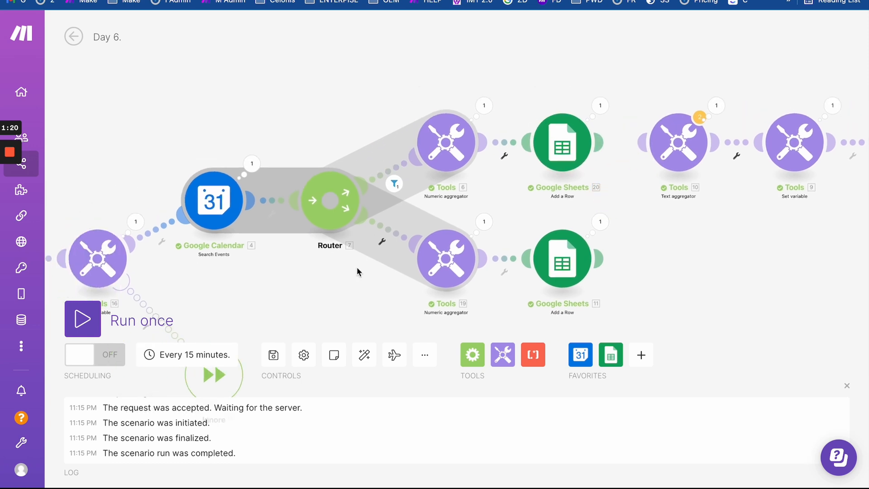
left_click(365, 354)
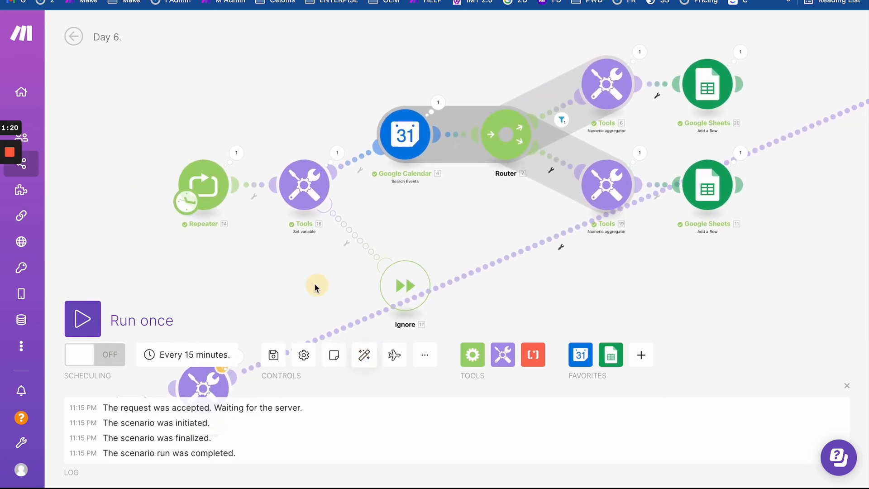
left_click_drag(304, 250, 279, 198)
scroll(261, 214, "down", 3)
left_click_drag(215, 271, 540, 86)
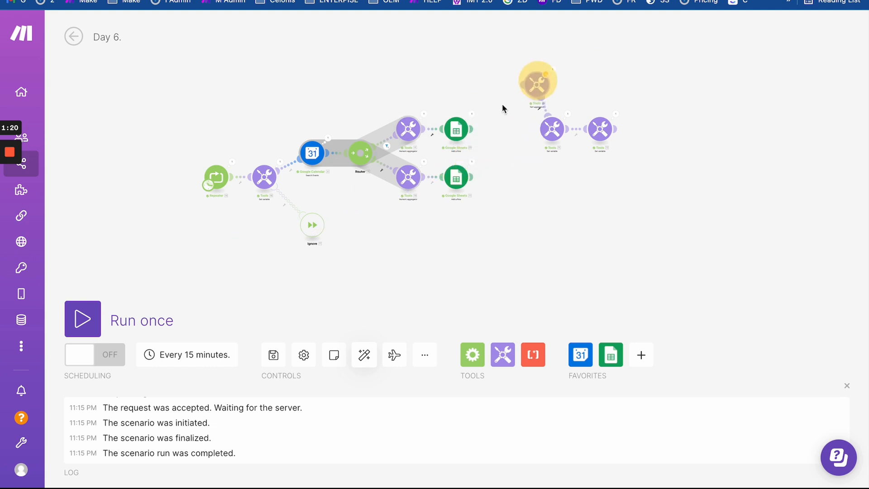
scroll(502, 143, "up", 3)
left_click_drag(502, 143, 591, 151)
scroll(592, 151, "down", 3)
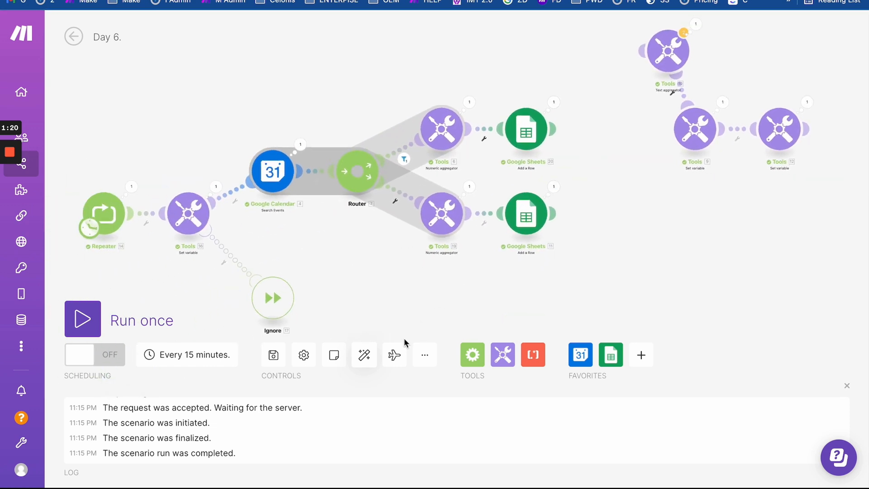
left_click(394, 355)
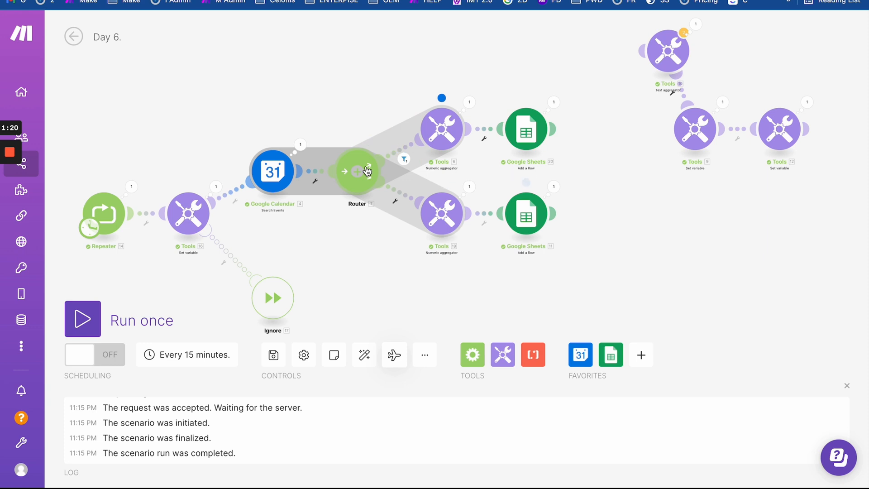
- Redraw the Router's lower route to the Tools 19 module
left_click(388, 190)
left_click(421, 218)
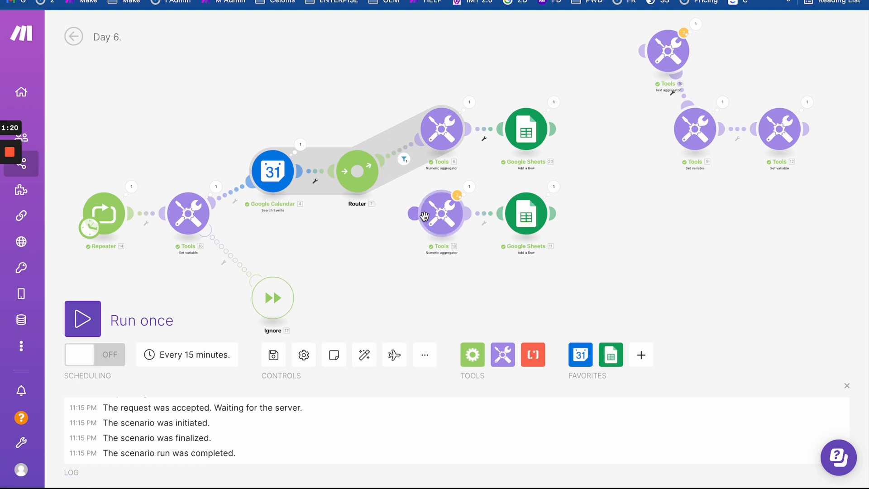
left_click_drag(423, 217, 360, 173)
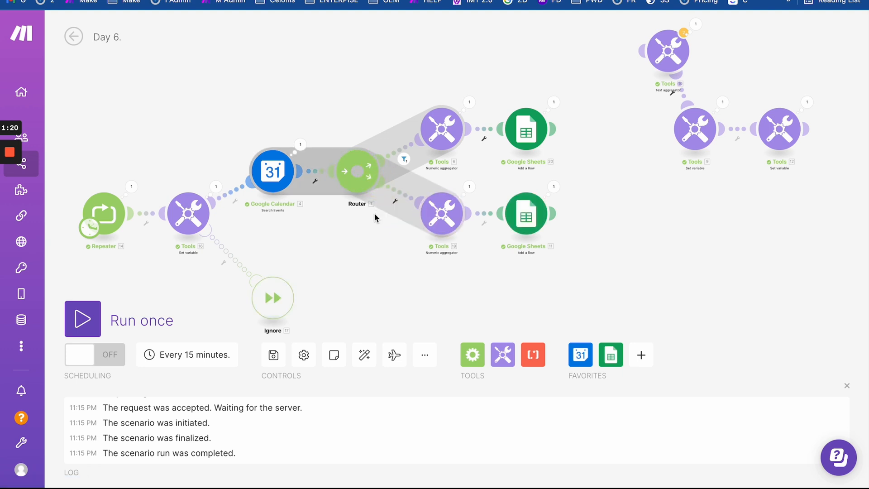
left_click(395, 354)
scroll(414, 151, "up", 2)
scroll(415, 151, "up", 2)
left_click(469, 126)
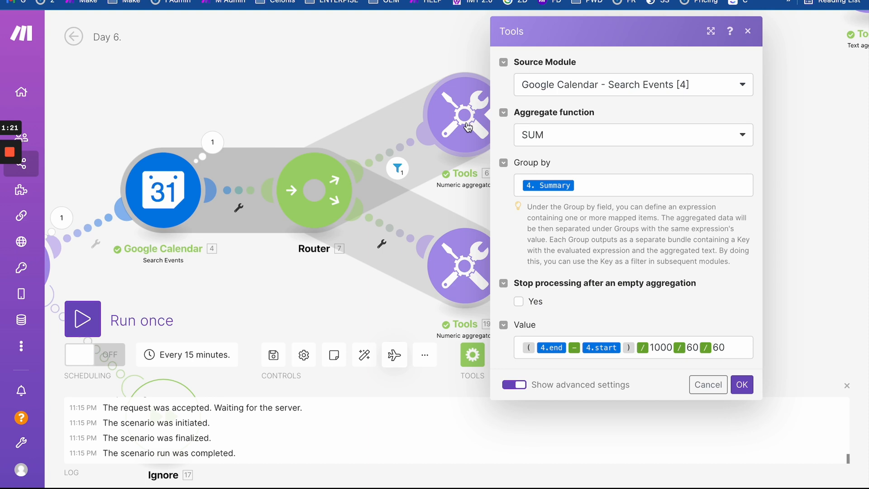
left_click(450, 199)
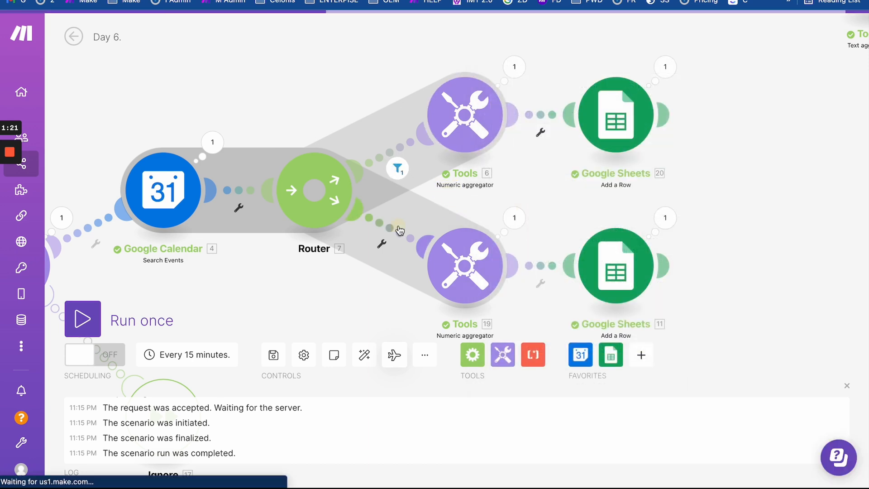
left_click(399, 230)
left_click(358, 276)
left_click_drag(358, 275, 272, 211)
left_click(401, 206)
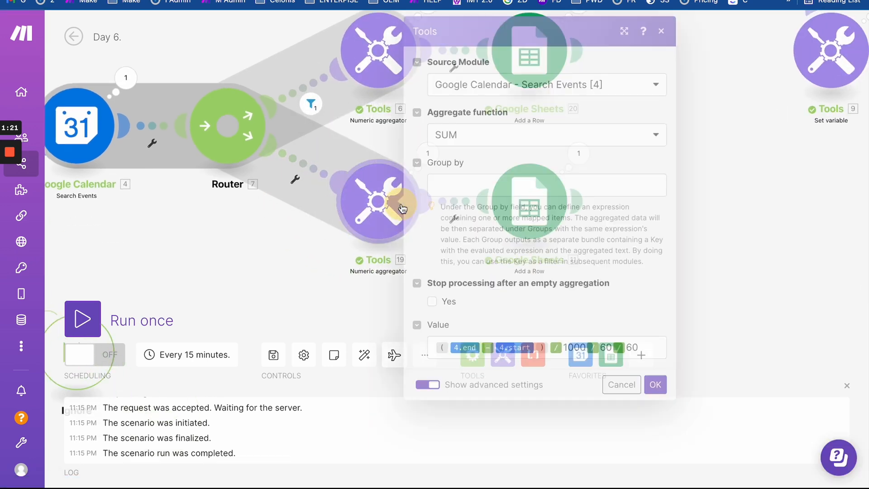
left_click(274, 252)
left_click_drag(275, 252, 388, 282)
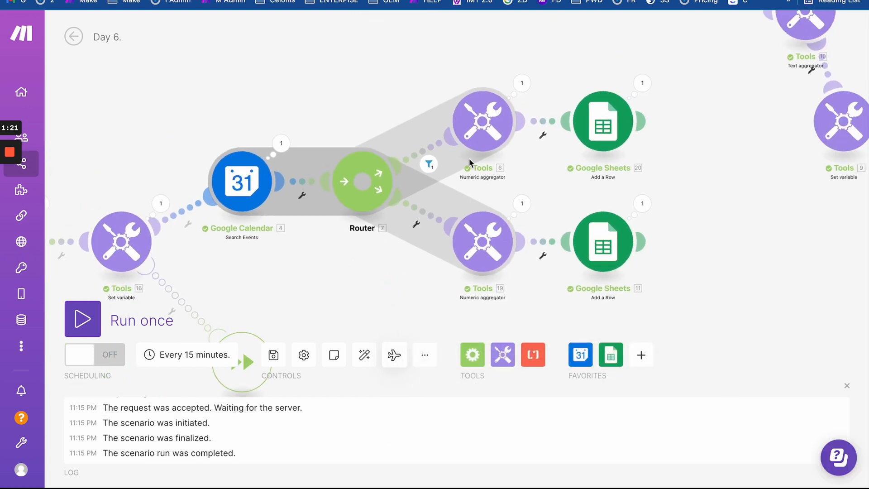
left_click_drag(520, 170, 485, 161)
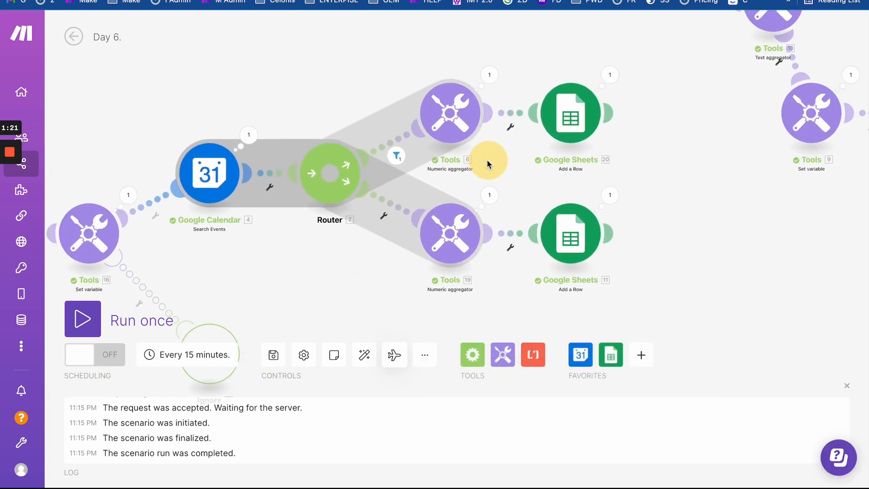
left_click_drag(321, 247, 379, 213)
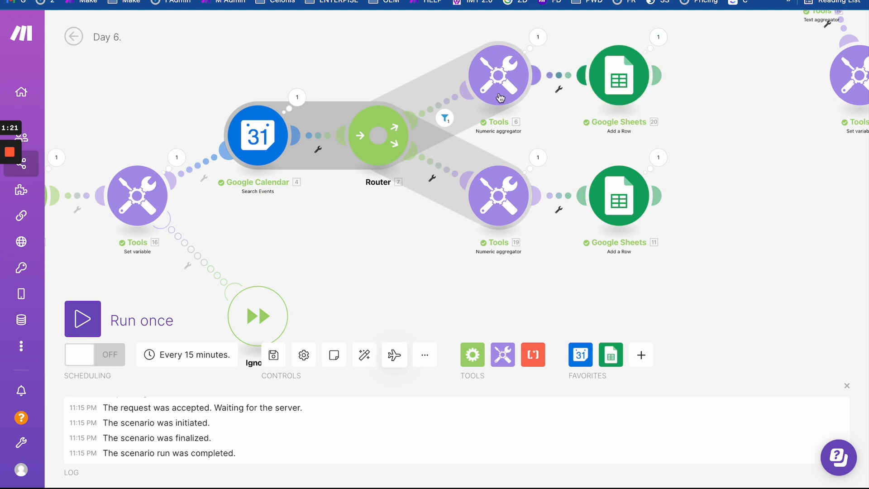
left_click_drag(258, 243, 444, 240)
- Review the Repeater and lower numeric aggregator settings without changing them
left_click(216, 200)
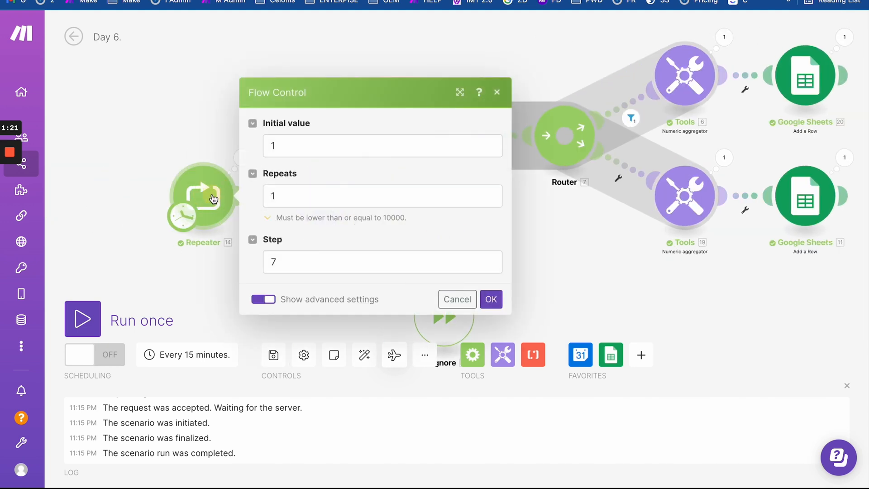
left_click(180, 105)
left_click_drag(302, 107, 127, 99)
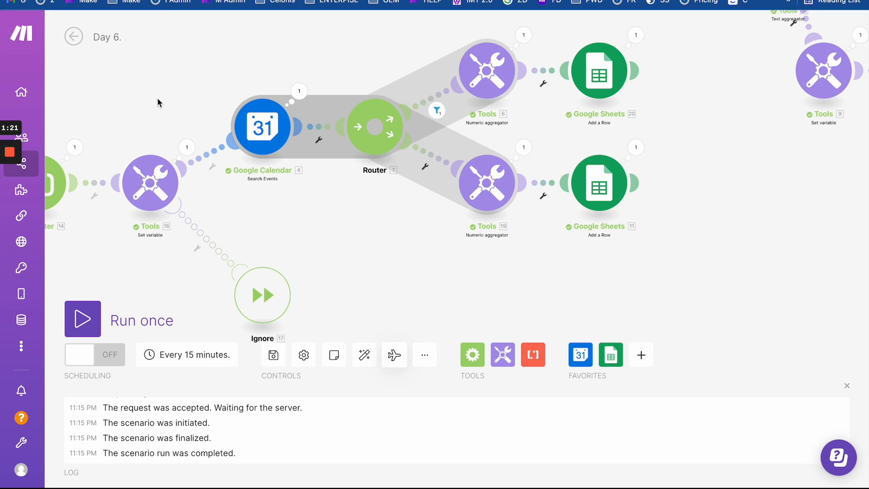
left_click(466, 180)
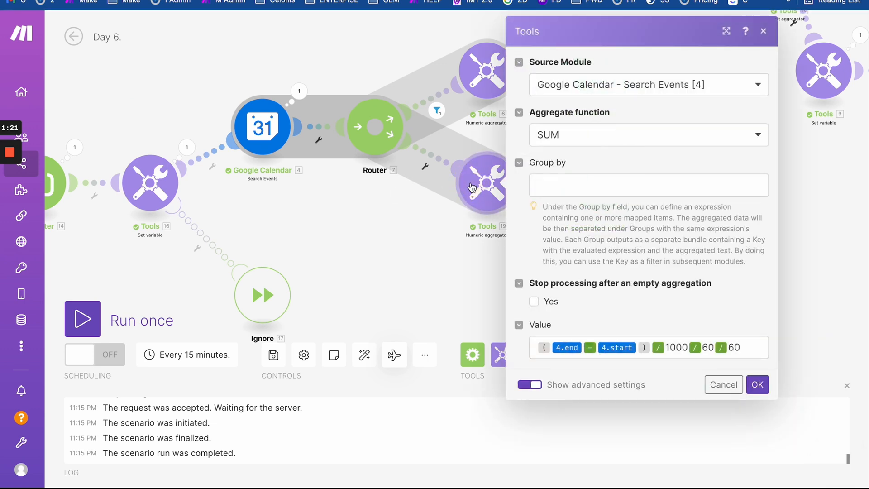
key("Escape")
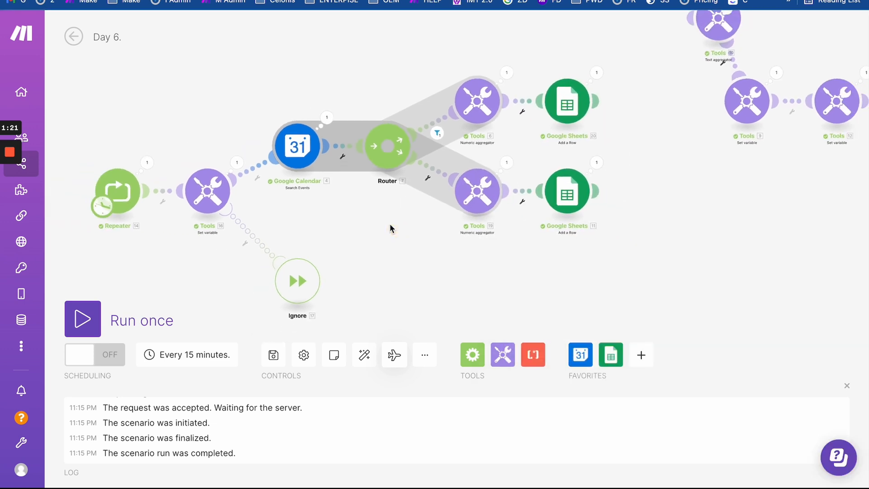
- Place the Ignore module directly beneath the Tools 16 Set variable module
scroll(390, 224, "up", 1)
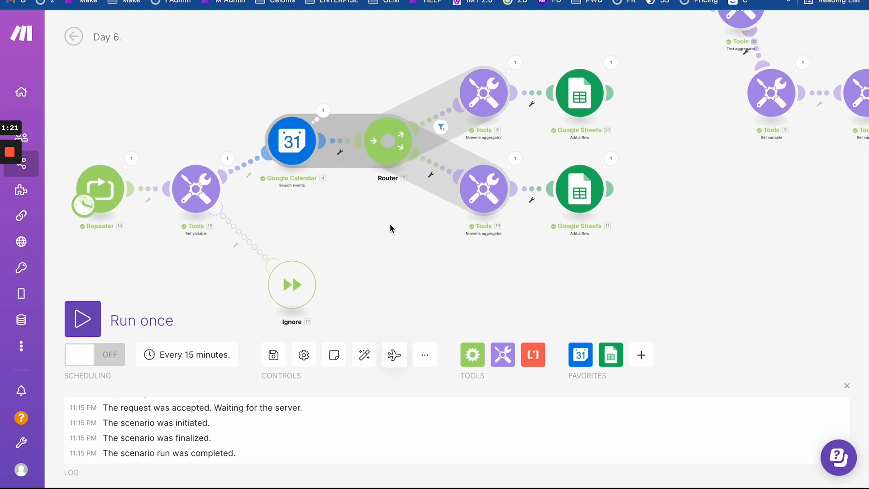
mouse_move(390, 223)
left_mouse_down()
mouse_move(387, 186)
mouse_move(379, 213)
left_mouse_up()
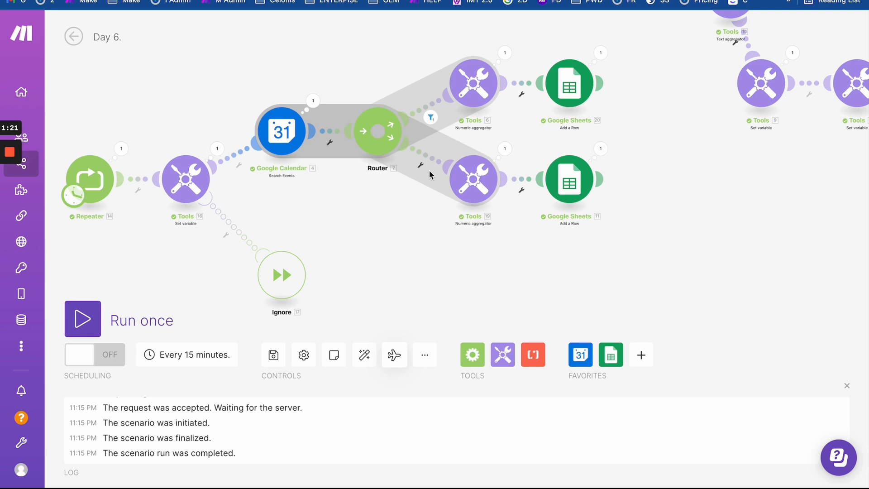
left_click_drag(497, 124, 489, 107)
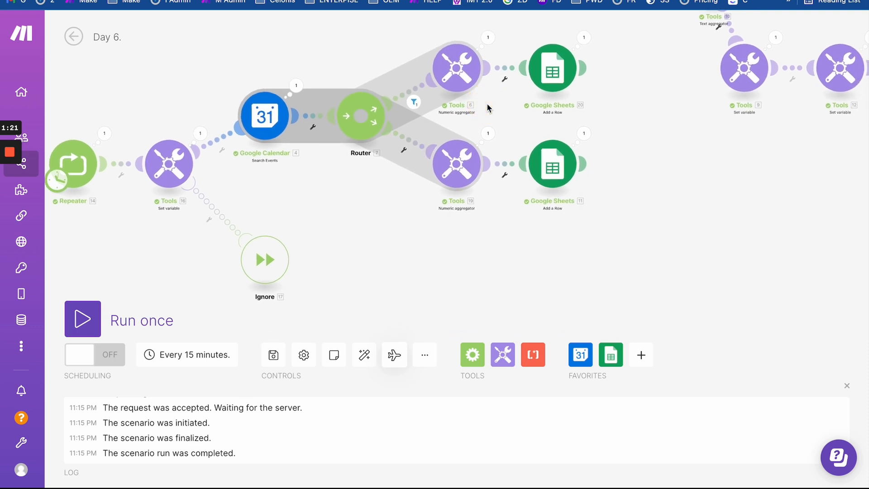
scroll(488, 105, "up", 1)
left_click_drag(355, 220, 454, 202)
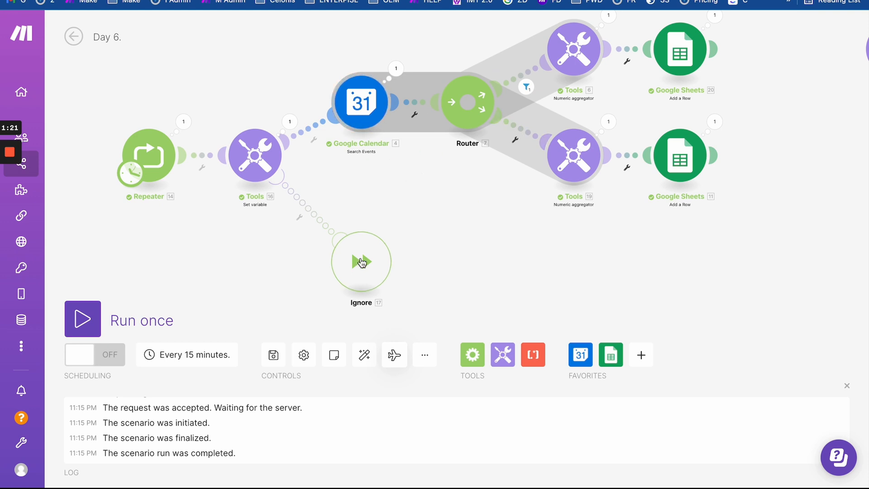
left_click_drag(361, 261, 243, 245)
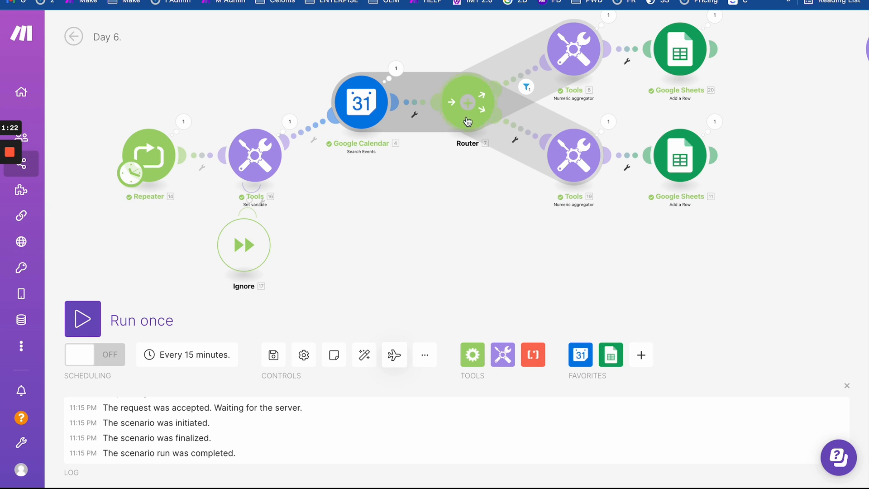
left_click_drag(440, 183, 330, 192)
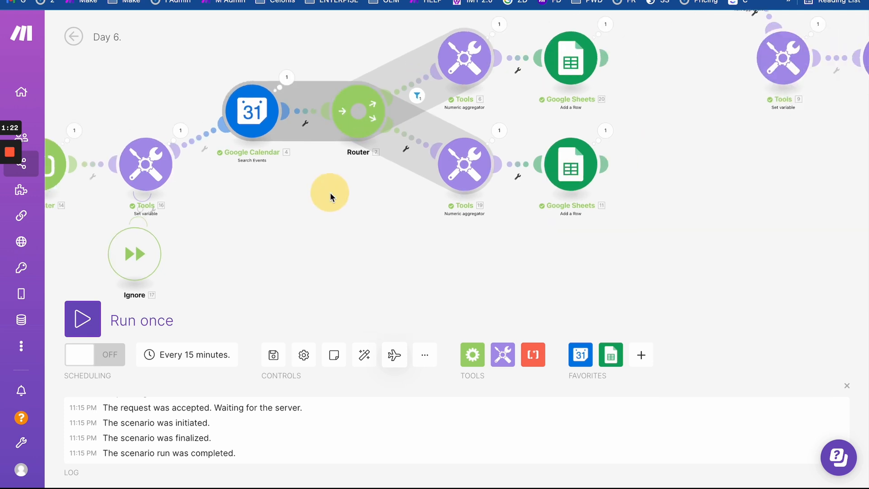
- Enable stopping after an empty aggregation on the lower numeric aggregator
left_click(465, 154)
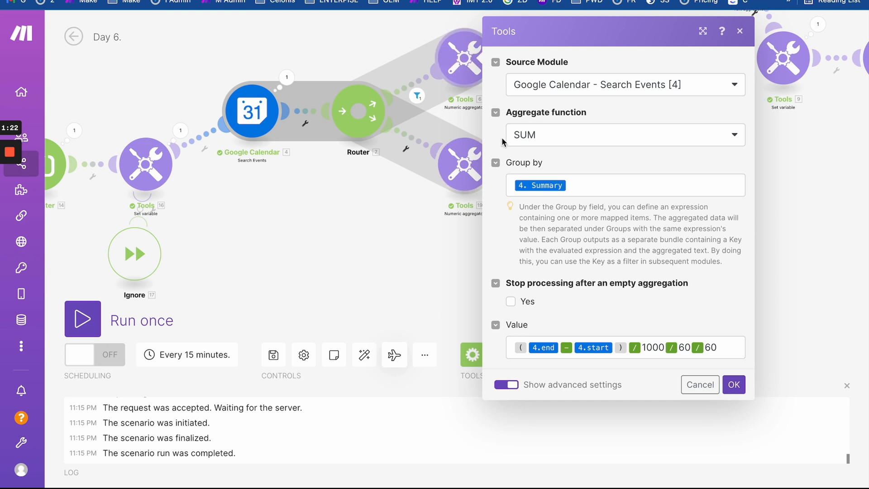
left_click(513, 303)
left_click(732, 385)
scroll(466, 270, "down", 1)
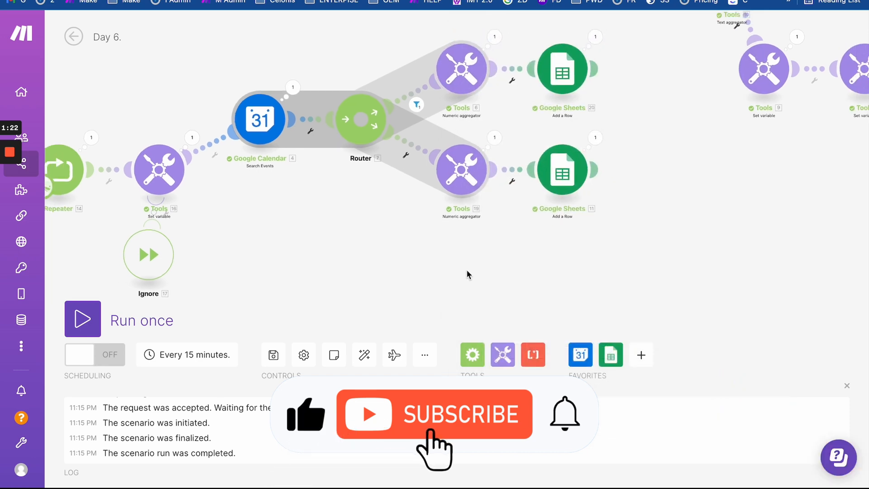
scroll(467, 270, "down", 3)
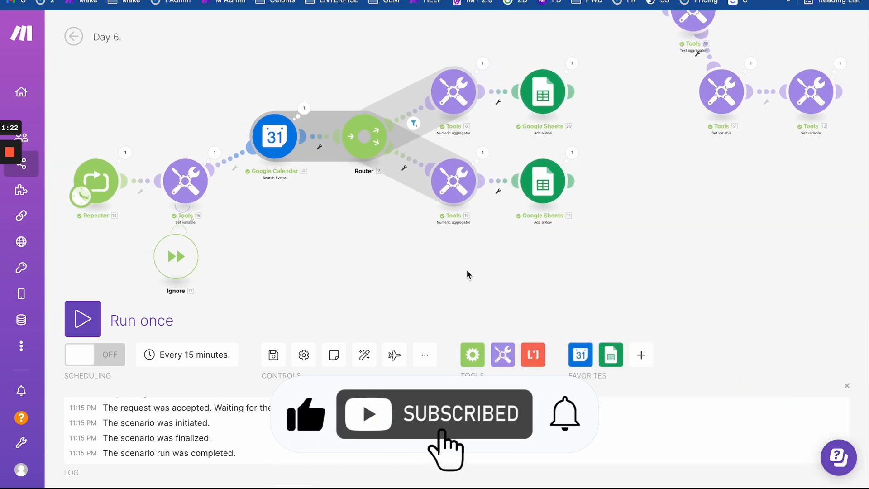
- Run the scenario once, then clear test rows A2:H6 from the report
left_click(97, 309)
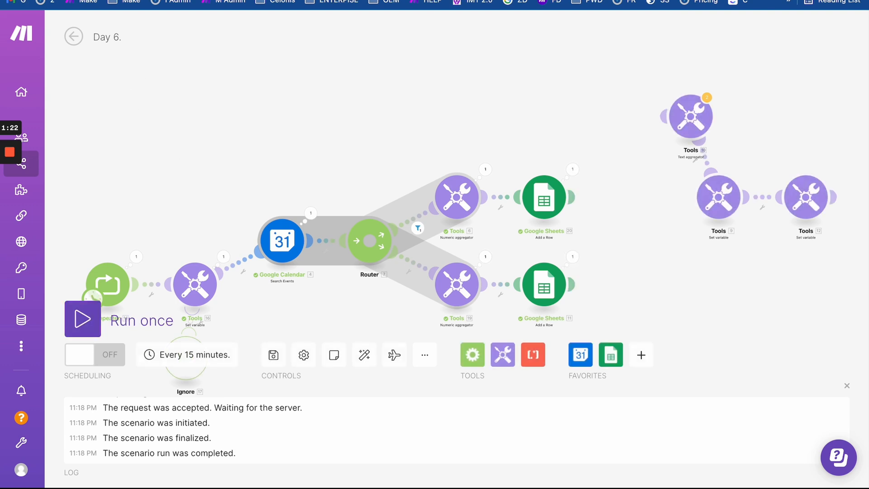
key("ctrl+Tab")
left_click_drag(466, 122, 47, 178)
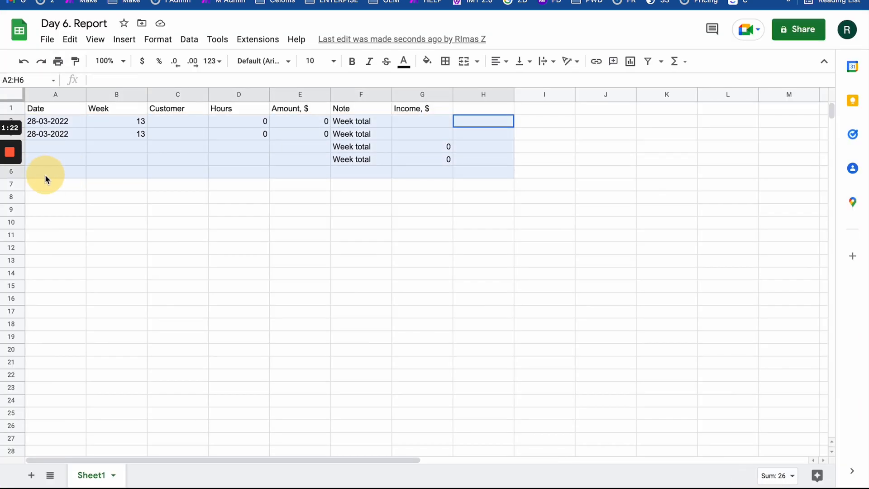
key("Delete")
key("ctrl+Tab")
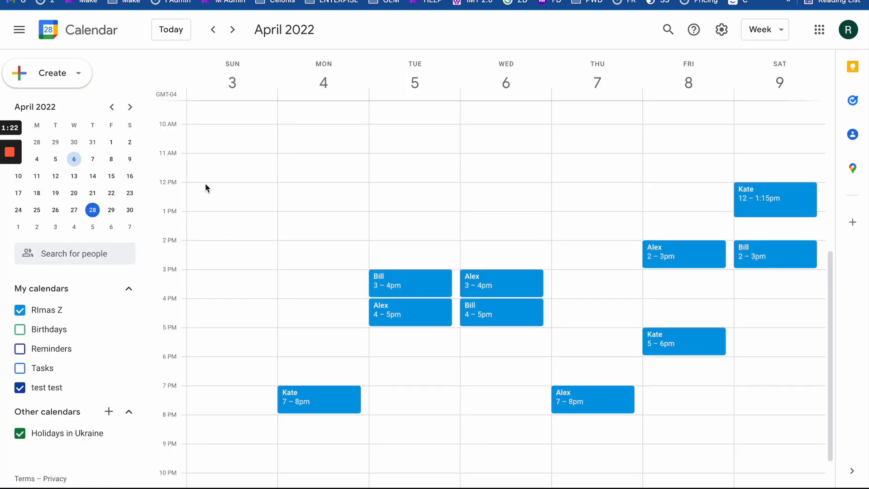
key("ctrl+Tab")
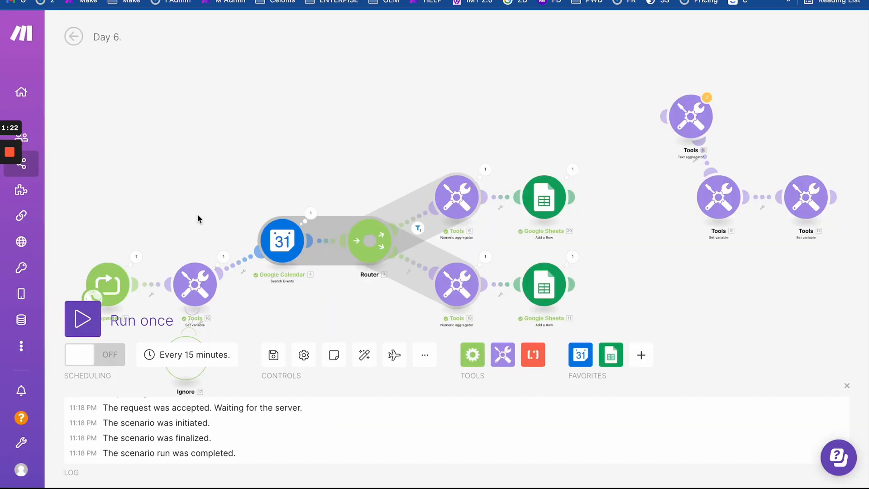
- Set the Repeater to 3 repeats with step 7 and run the scenario once
scroll(443, 217, "down", 2)
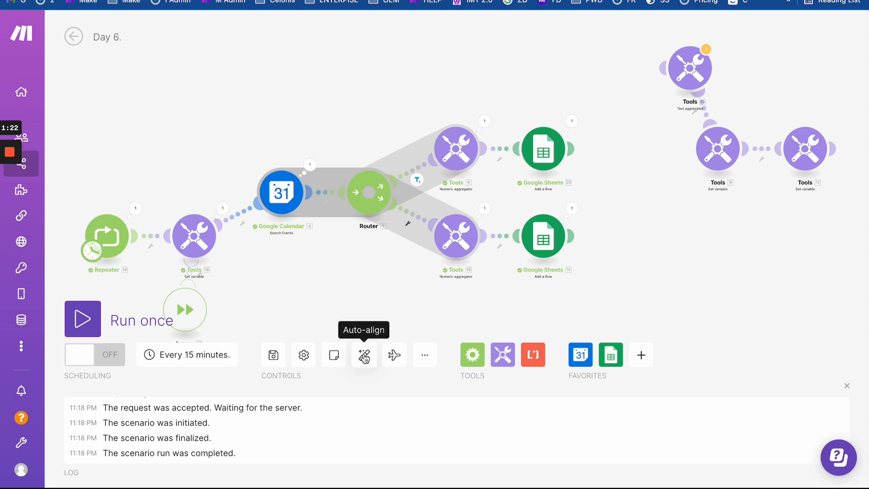
left_click(94, 239)
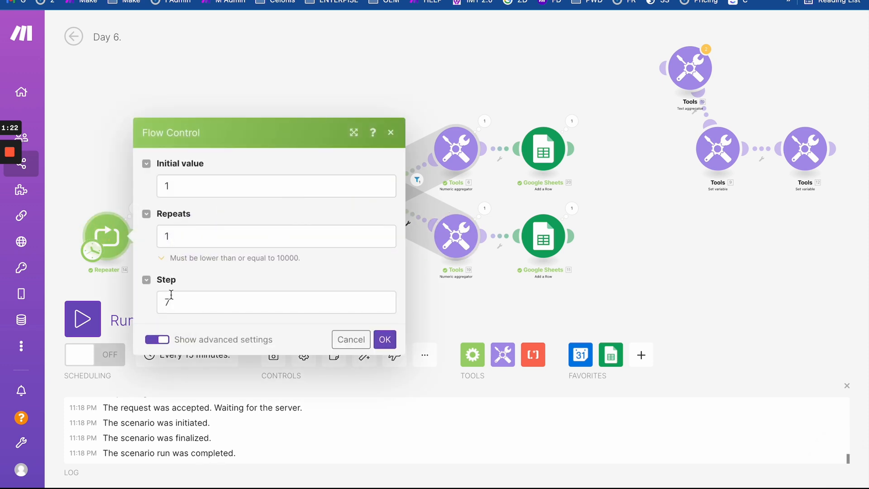
double_click(168, 237)
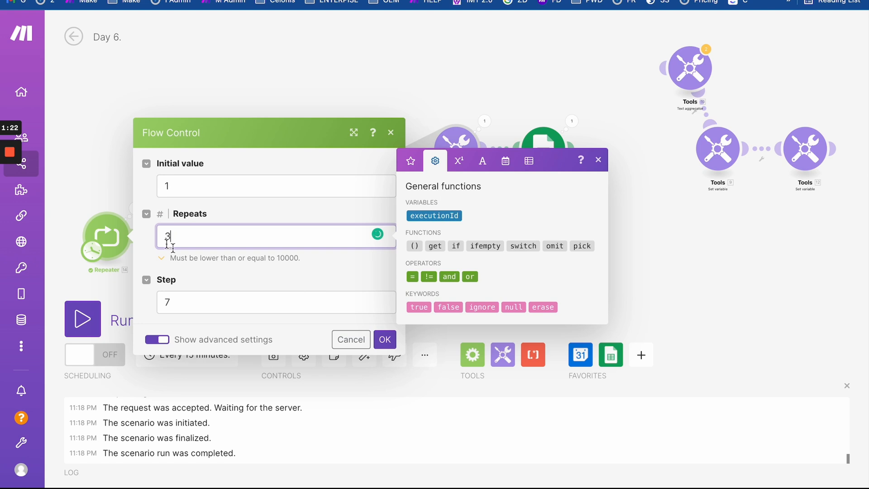
left_click(385, 340)
left_click(82, 318)
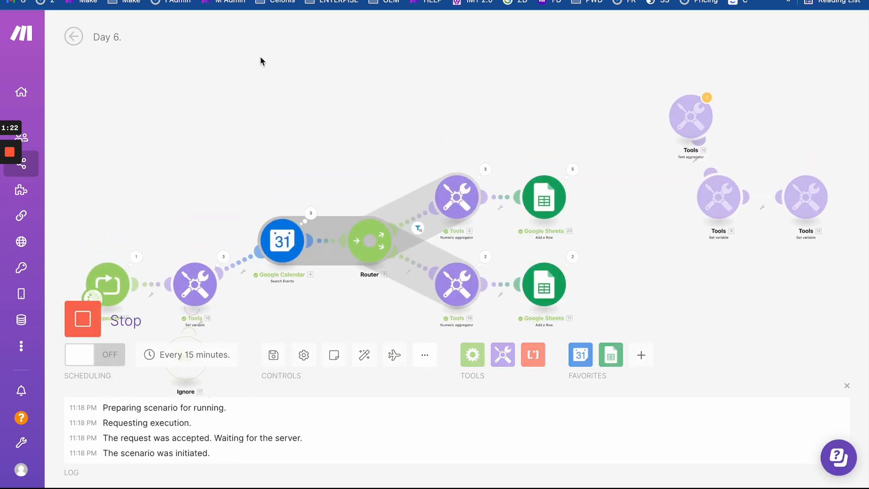
left_click(175, 1)
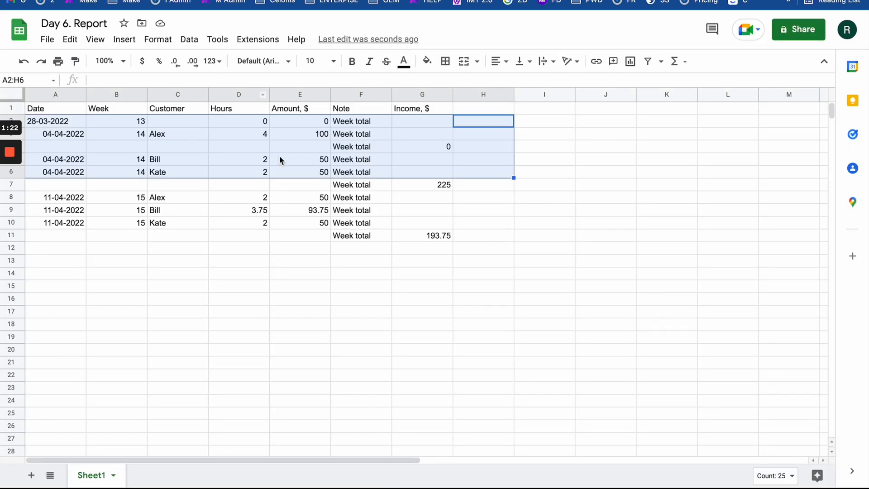
left_click(316, 226)
left_click_drag(96, 122, 420, 242)
left_click(420, 244)
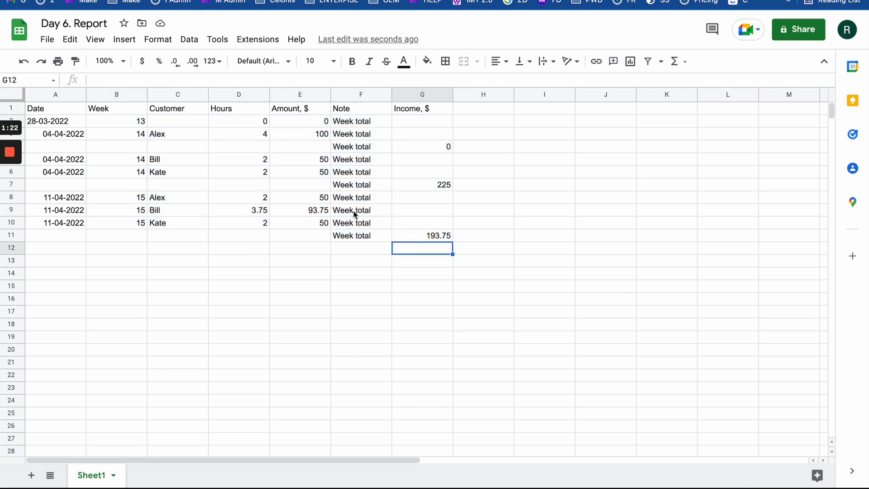
left_click_drag(340, 186, 442, 182)
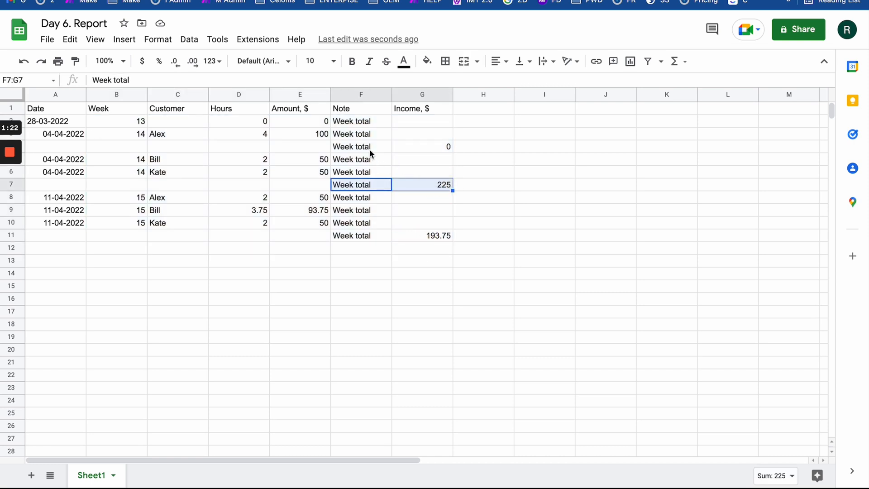
left_click_drag(369, 147, 445, 148)
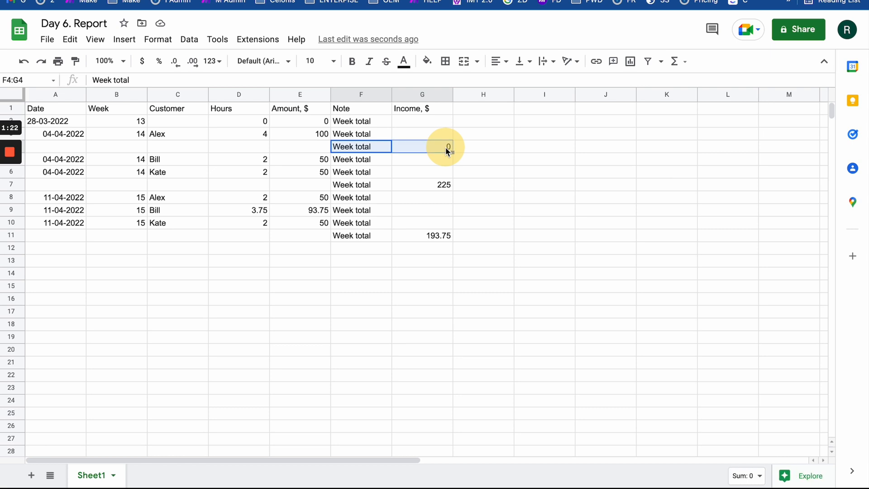
left_click(164, 150)
left_click(80, 139)
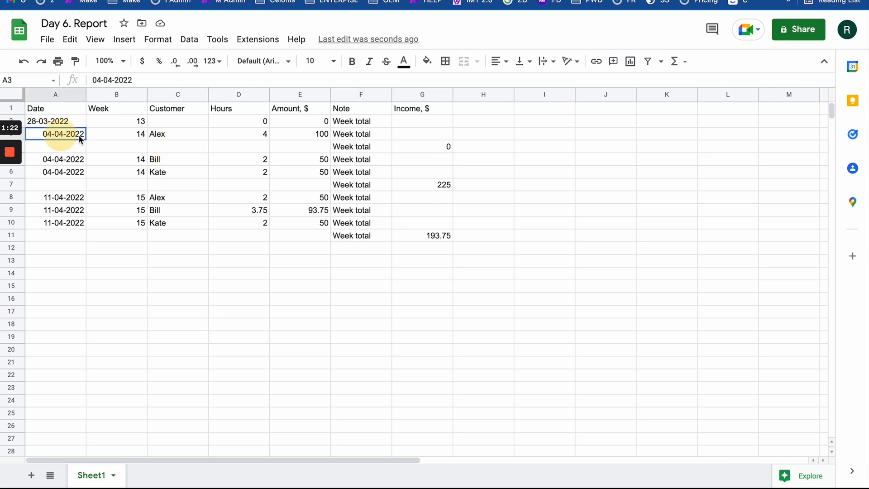
left_click_drag(80, 138, 233, 134)
key("ctrl+Tab")
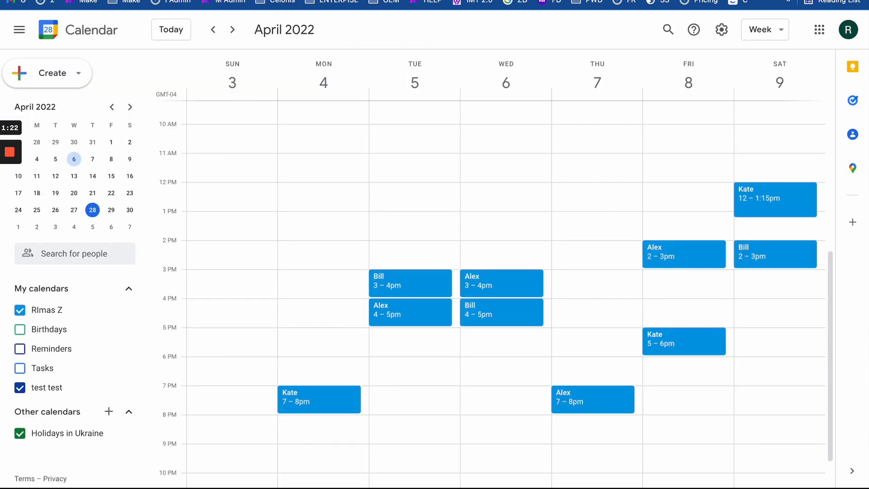
key("ctrl+Tab")
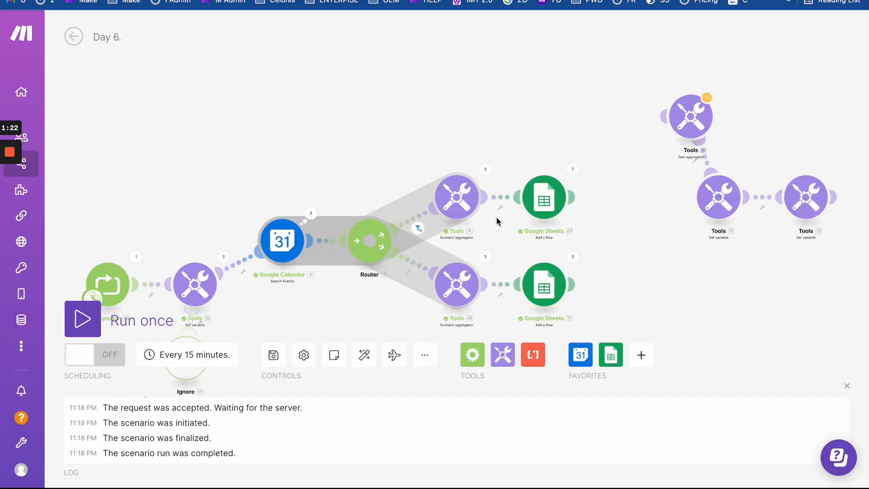
- Shift both Google Sheets add-row modules further right to make room
left_click_drag(497, 220, 497, 110)
scroll(497, 110, "up", 5)
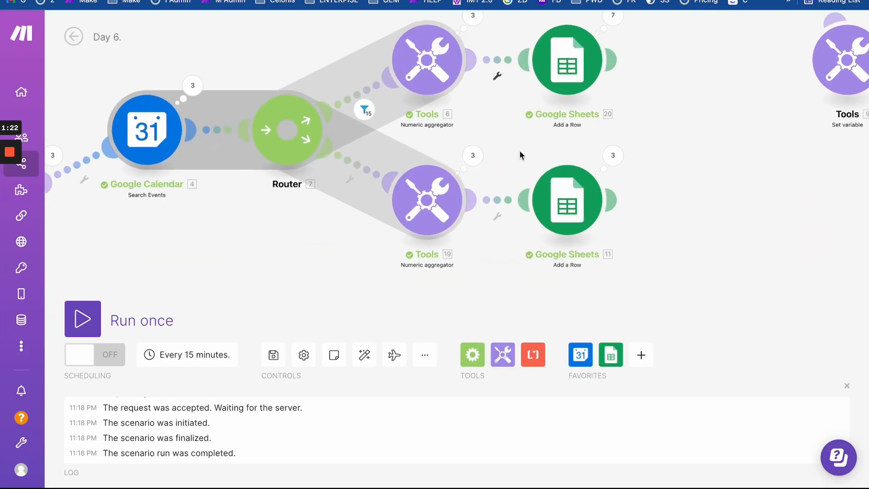
scroll(519, 150, "down", 3)
left_click_drag(551, 197, 608, 197)
left_click_drag(550, 84, 607, 85)
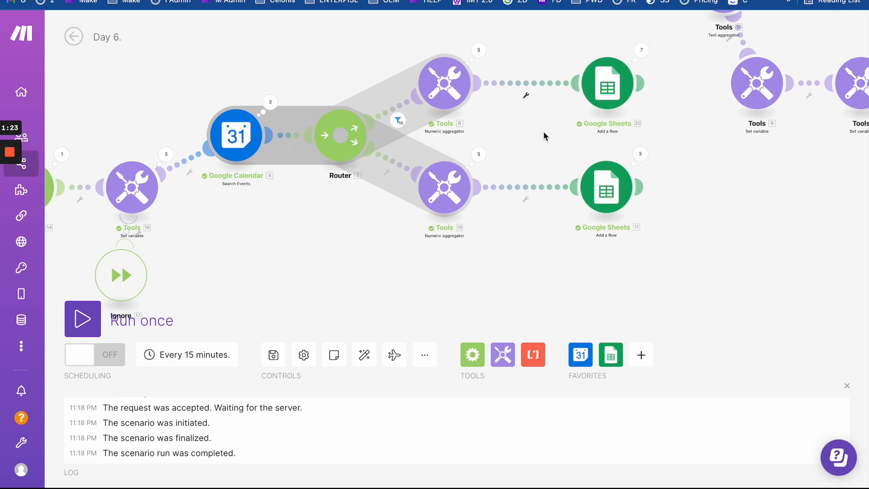
scroll(543, 136, "down", 1)
- Insert a Tools Sleep step with a 5-second delay before the lower Google Sheets module
left_click(502, 354)
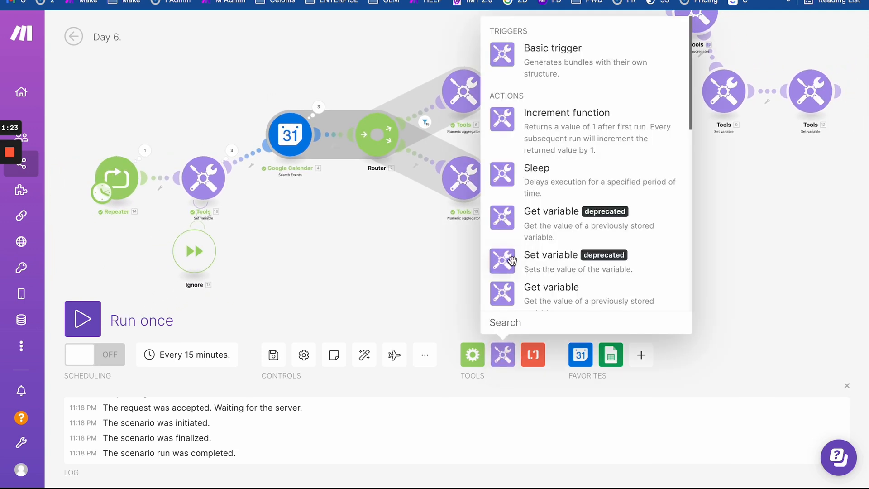
left_click_drag(503, 174, 530, 180)
left_click(530, 180)
left_click_drag(598, 166, 556, 166)
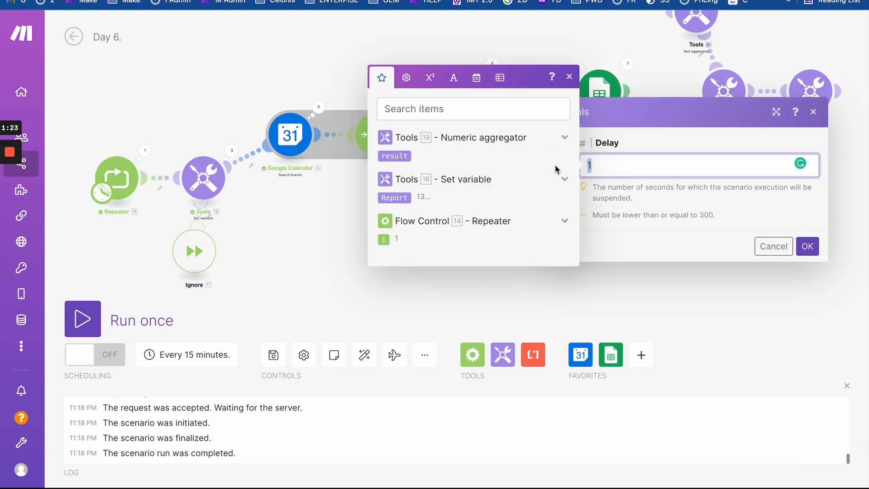
left_click(807, 246)
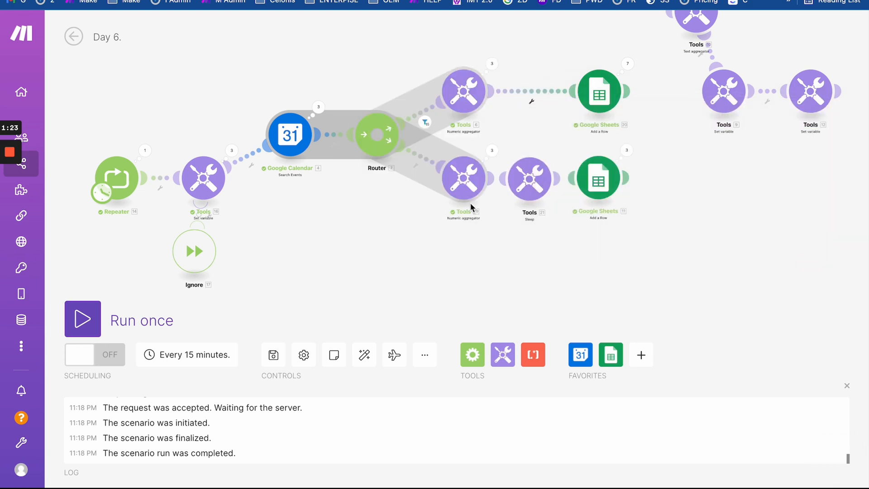
scroll(470, 203, "down", 2)
scroll(395, 224, "up", 1)
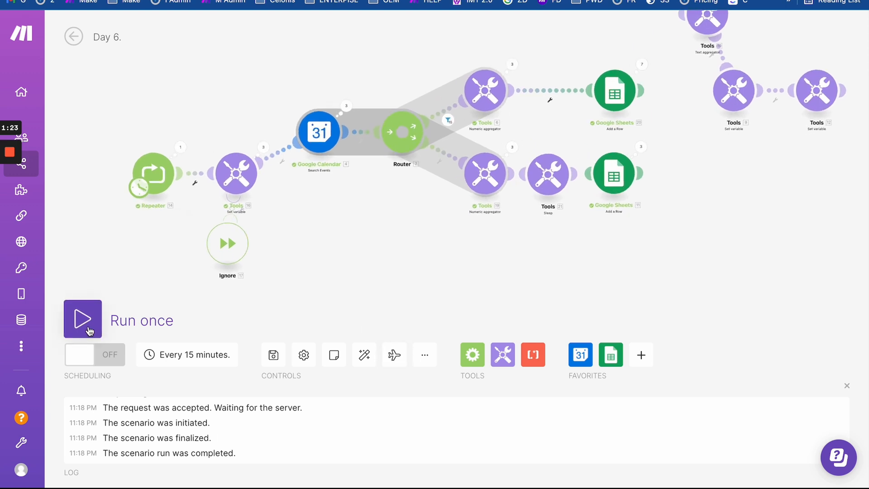
- Clear result rows A2:G12 from the report sheet
left_click(453, 1)
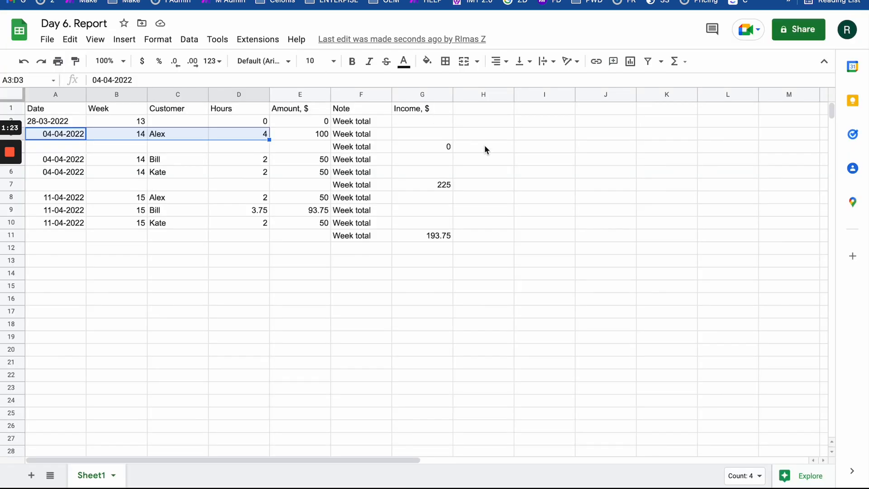
left_click_drag(451, 122, 61, 251)
key("Delete")
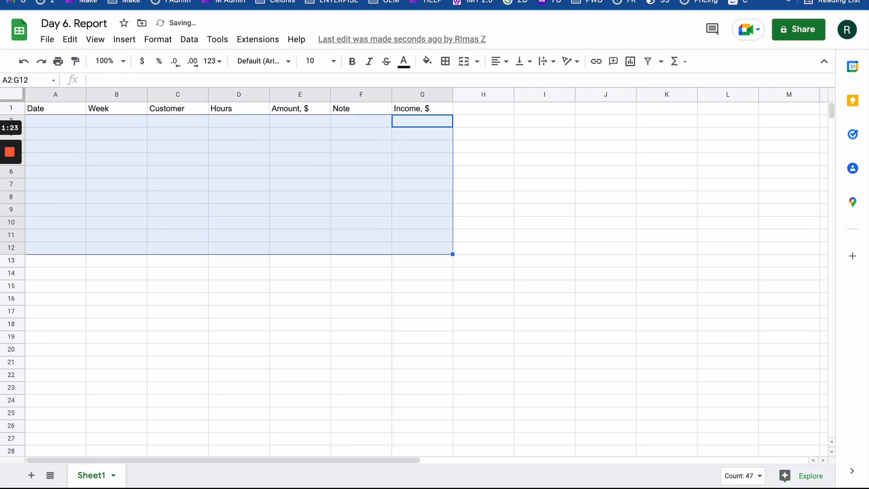
key("ctrl+shift+Tab")
key("ctrl+shift+Tab")
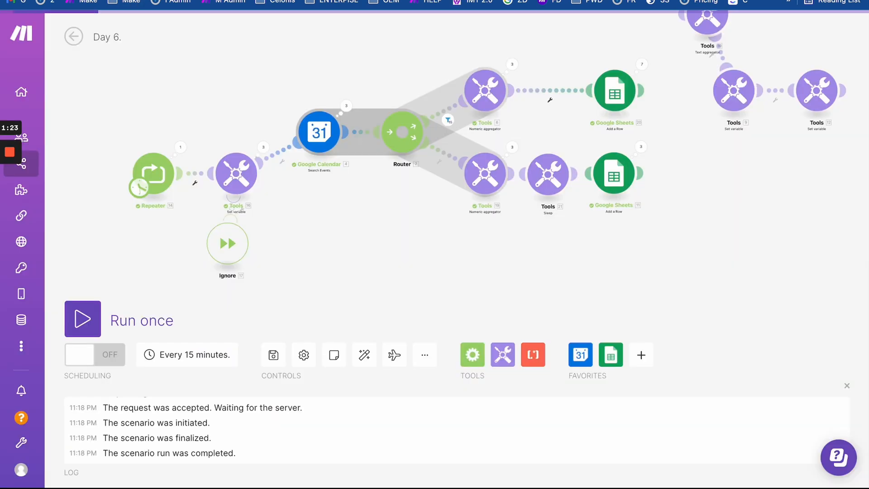
- Run the scenario again and inspect the Google Sheets module's output
left_click(85, 309)
left_click_drag(351, 269, 256, 239)
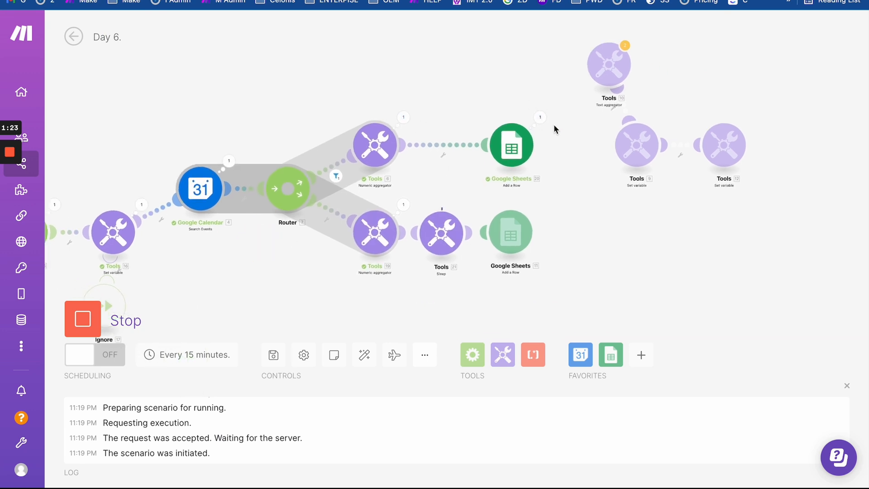
left_click(541, 118)
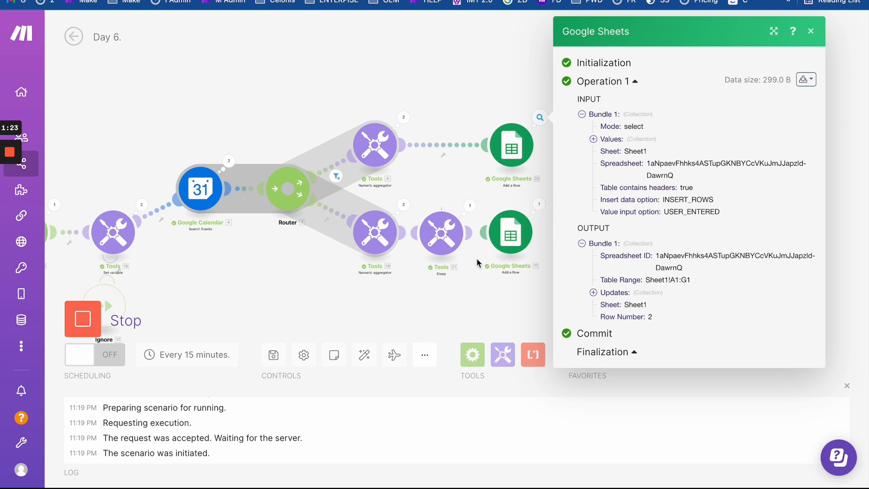
scroll(486, 249, "up", 2)
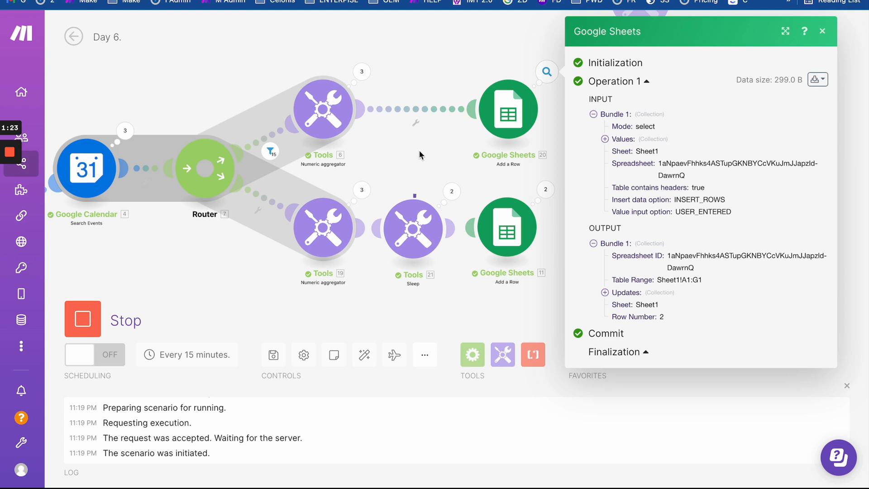
left_click(405, 171)
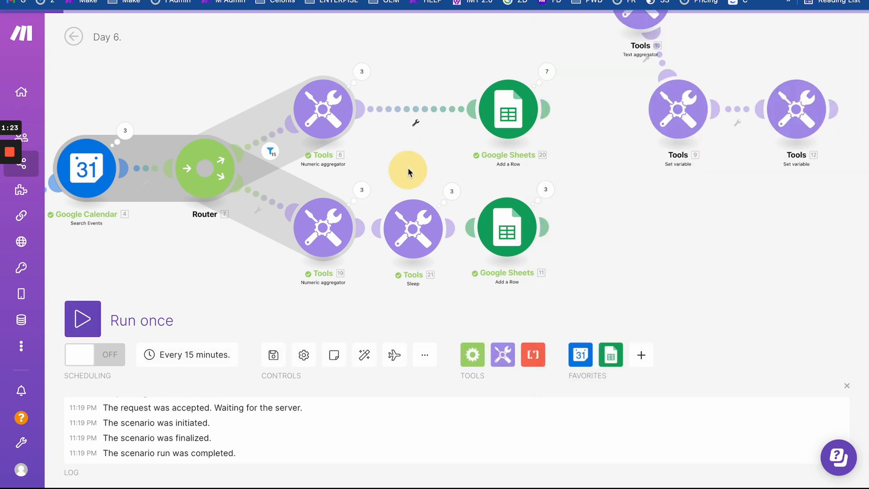
- Expand Operations 2, 3 and 1 of the numeric aggregator to see per-person totals
left_click(360, 70)
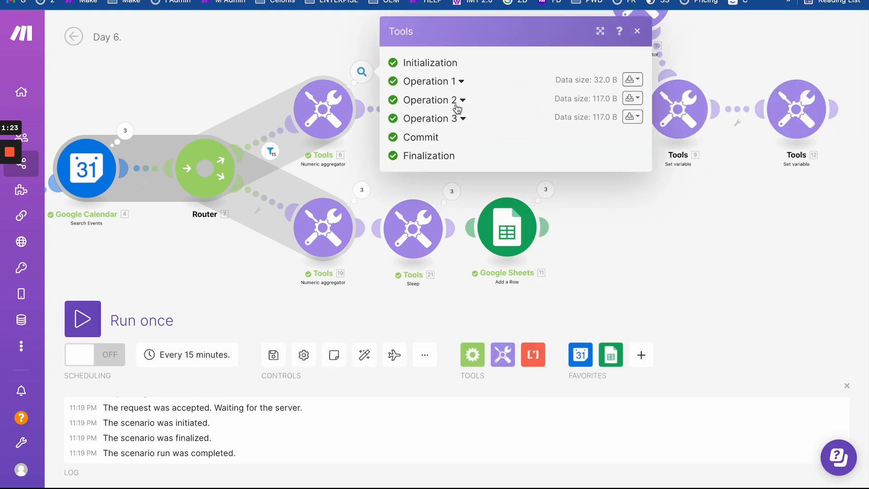
left_click(458, 108)
scroll(451, 375, "down", 1)
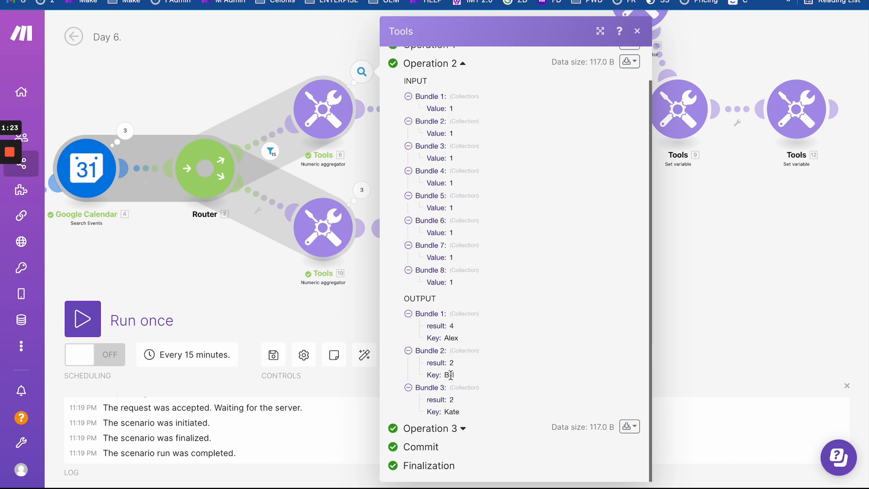
left_click(462, 429)
scroll(421, 223, "down", 7)
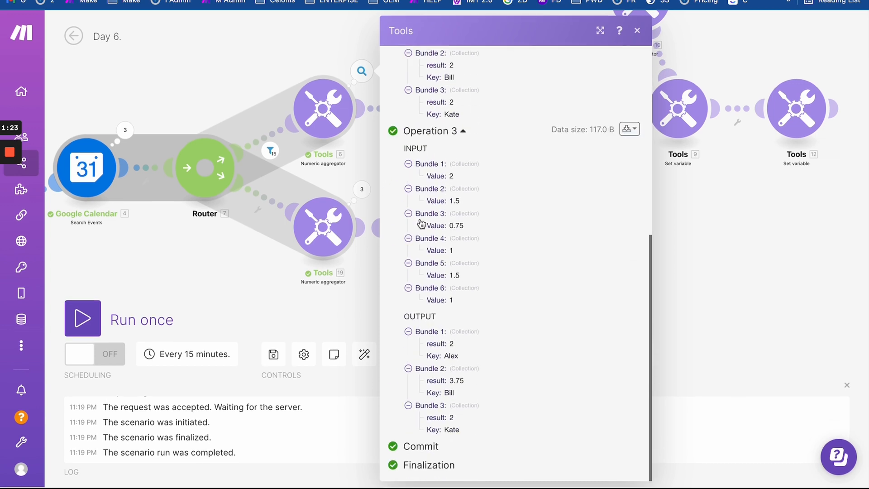
scroll(445, 165, "up", 7)
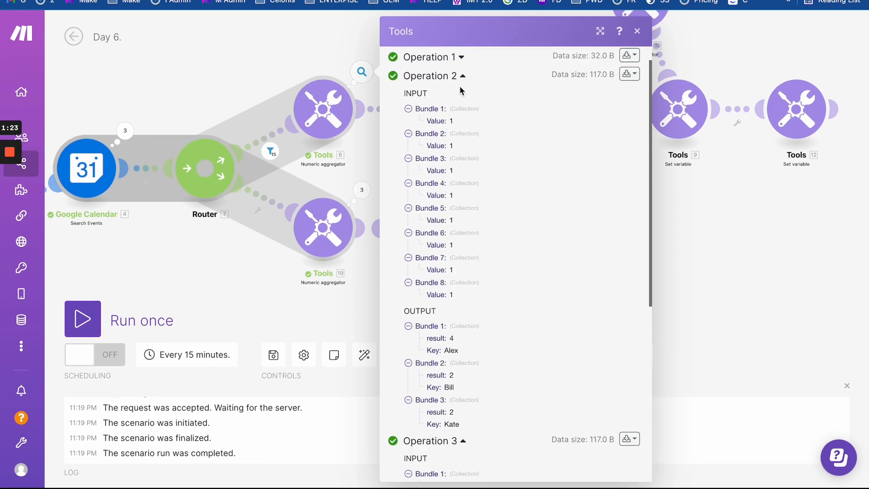
left_click(461, 58)
scroll(460, 200, "down", 9)
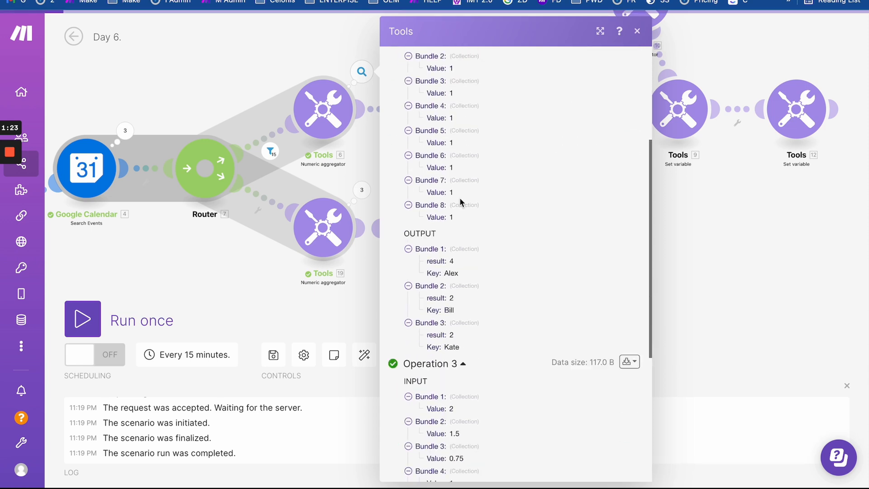
- Check Bill's 93.75 amount in cell E9 of Day 6. Report, then view the April 3–9 calendar week
scroll(416, 225, "up", 10)
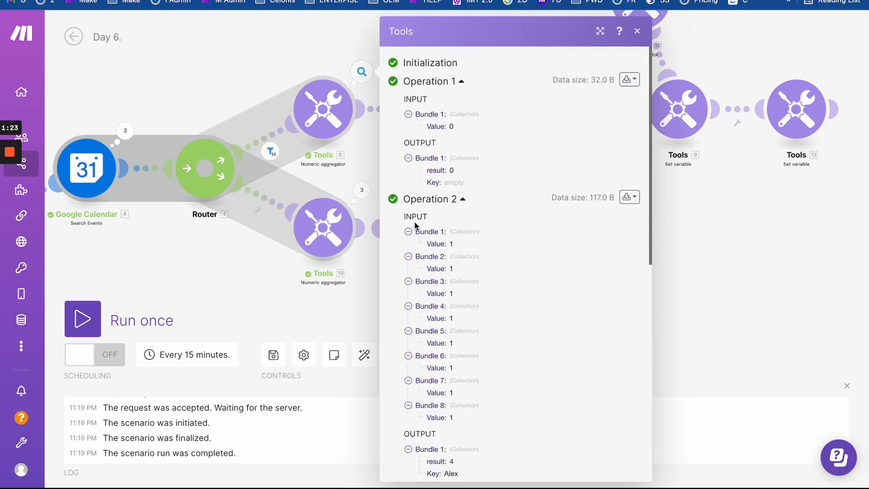
left_click(170, 0)
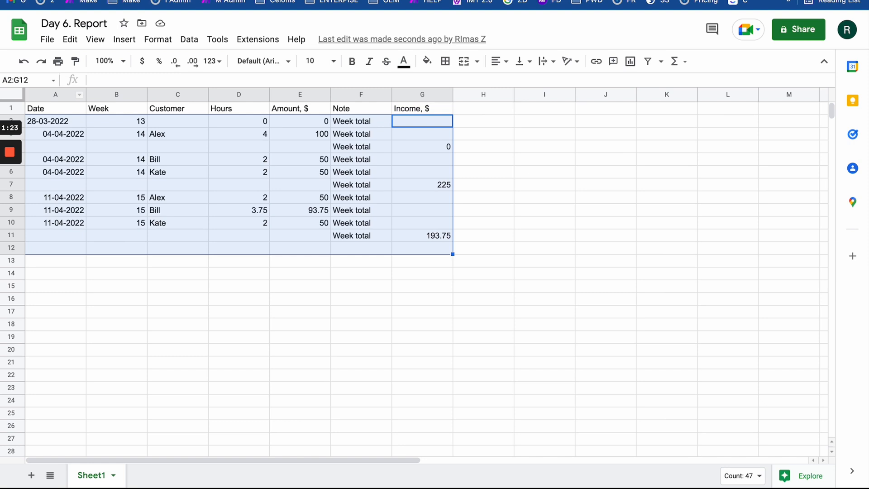
left_click(292, 212)
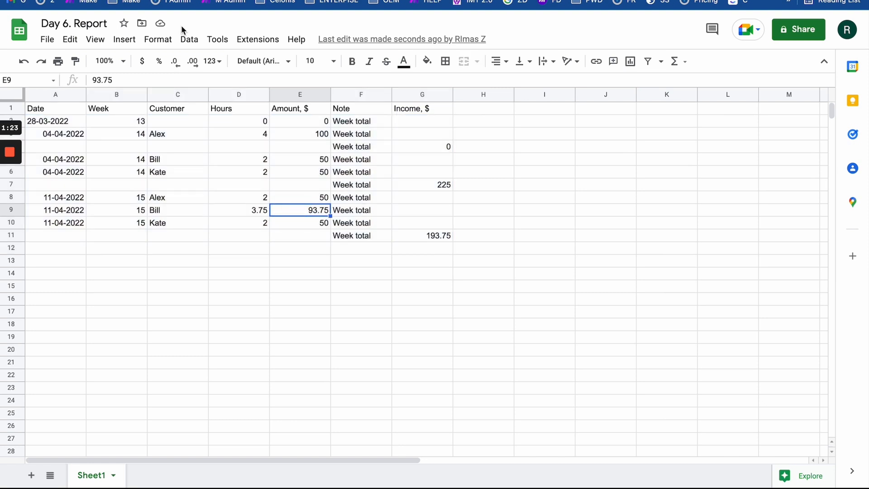
left_click(435, 0)
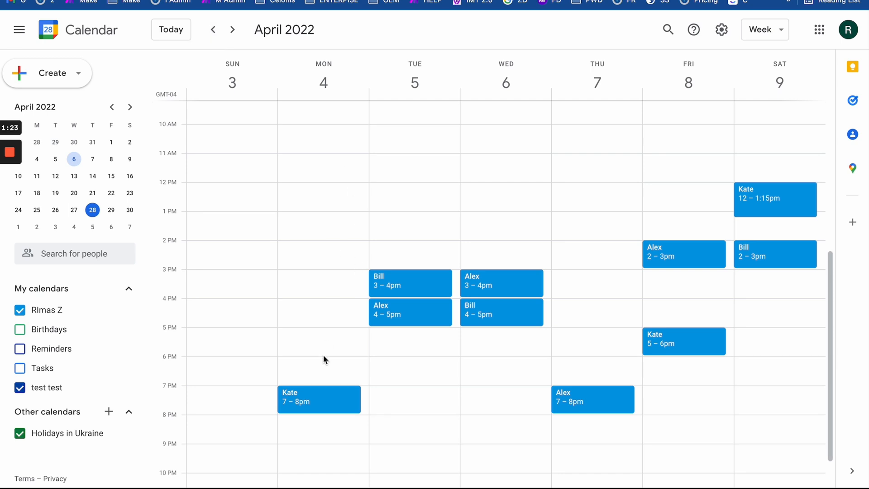
- Compare the March 27–April 2 calendar week with April 3–9, then return via the report to Make
left_click(213, 29)
left_click(233, 30)
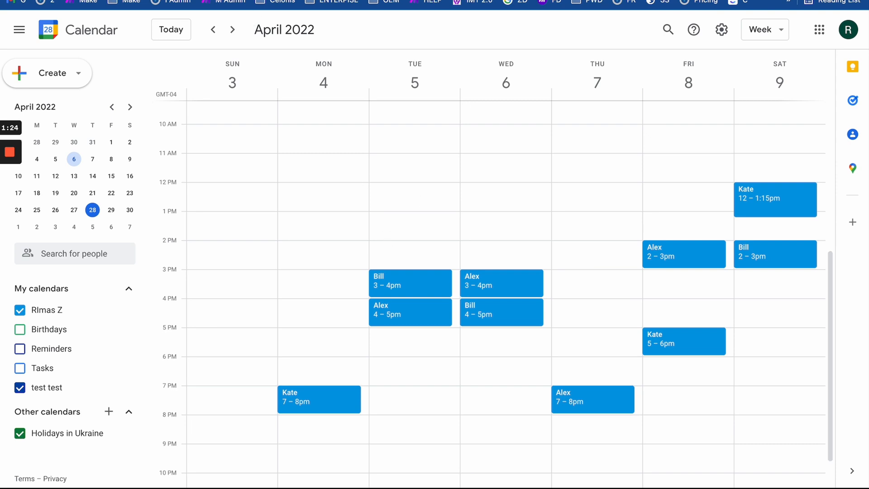
left_click(47, 0)
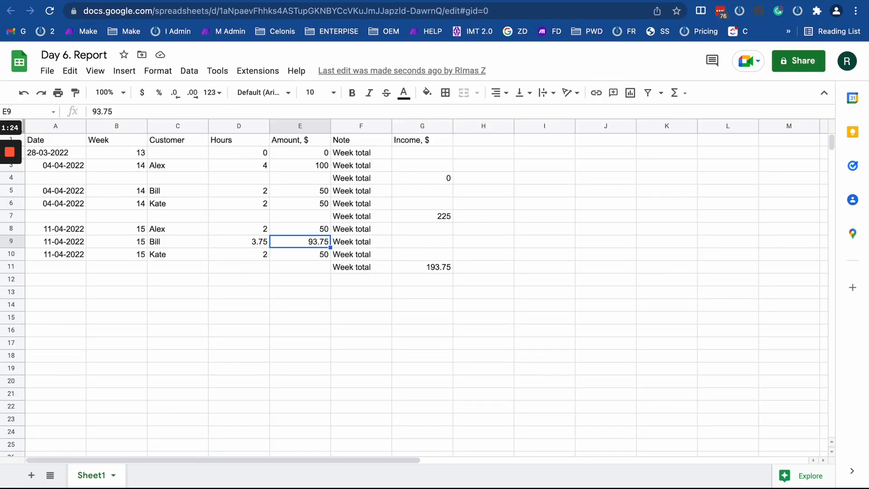
left_click(389, 0)
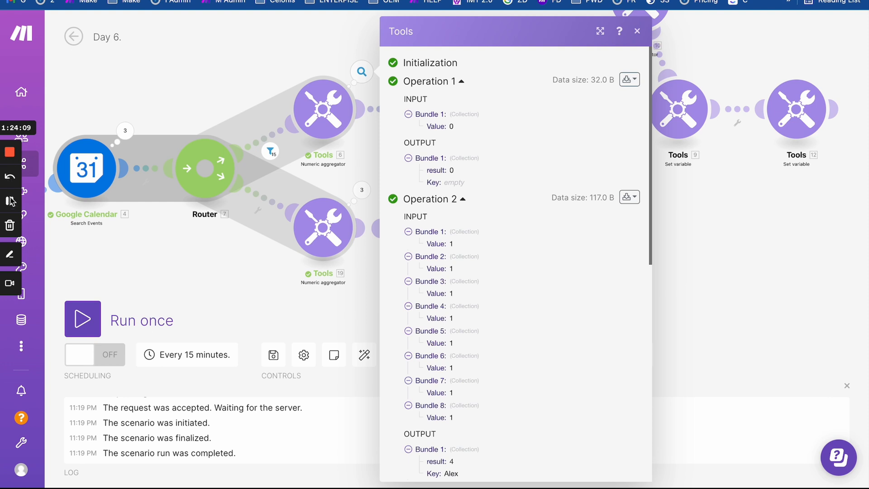
- Review Operation 2's per-customer output in the first numeric aggregator's run results
left_click(10, 201)
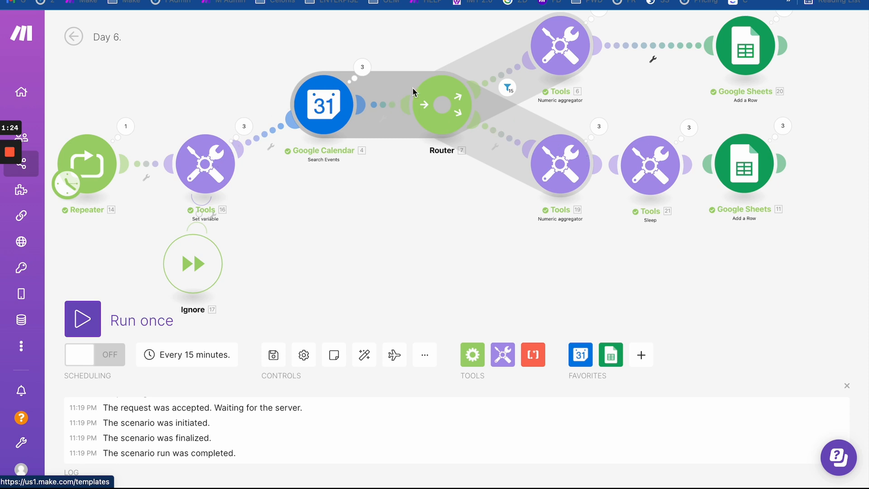
left_click_drag(426, 253, 374, 311)
scroll(374, 311, "down", 2)
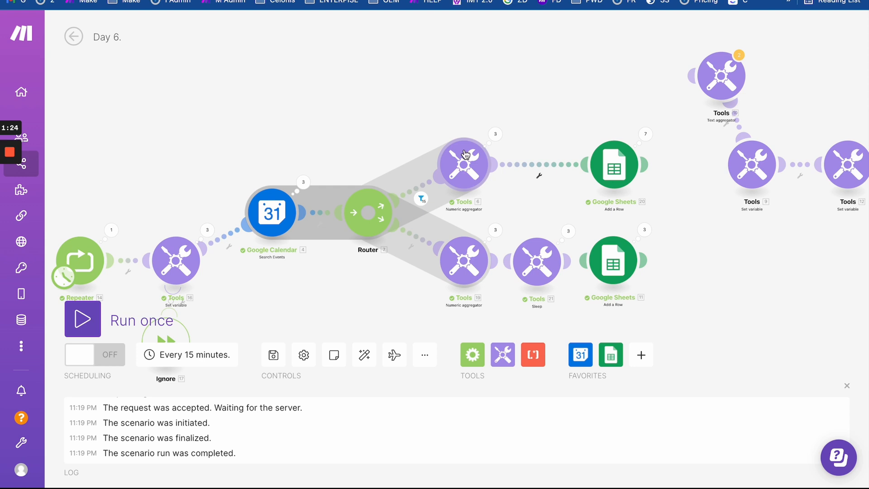
left_click(495, 134)
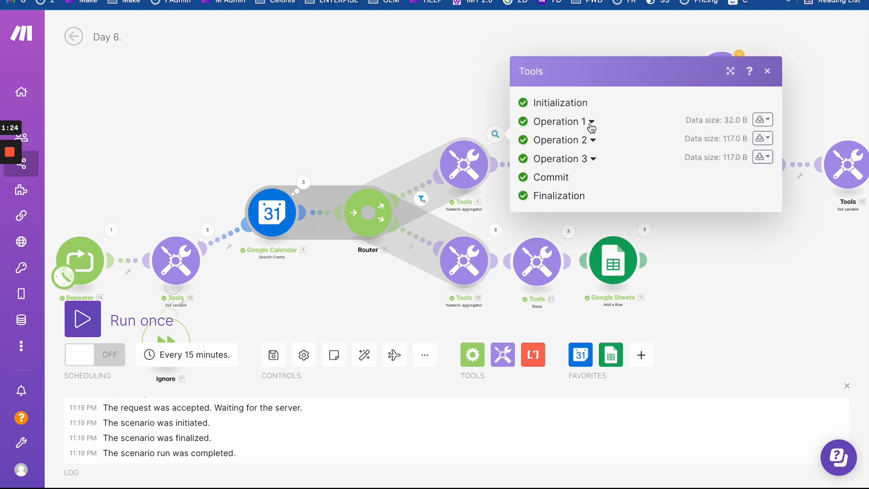
left_click(592, 140)
scroll(593, 202, "down", 1)
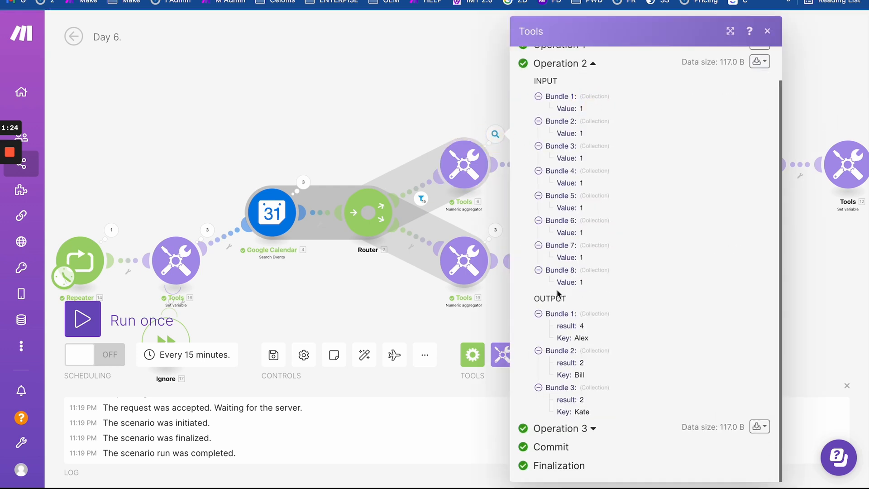
left_click_drag(529, 308, 746, 431)
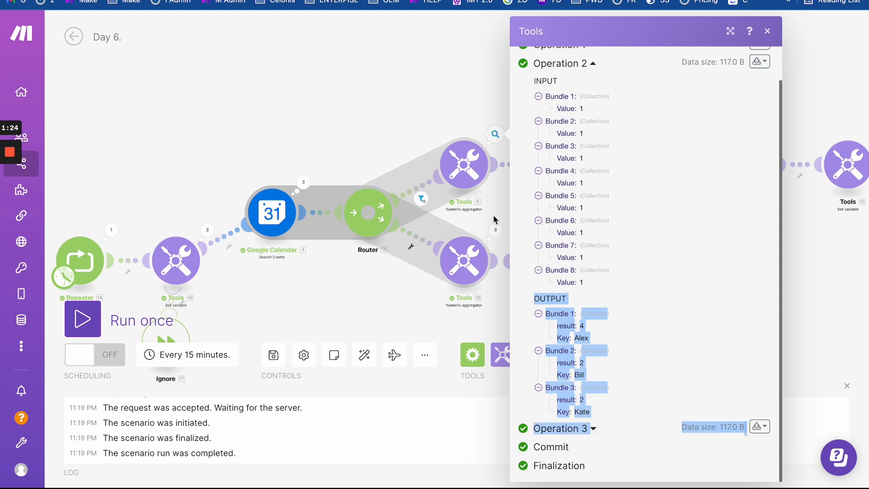
left_click(474, 217)
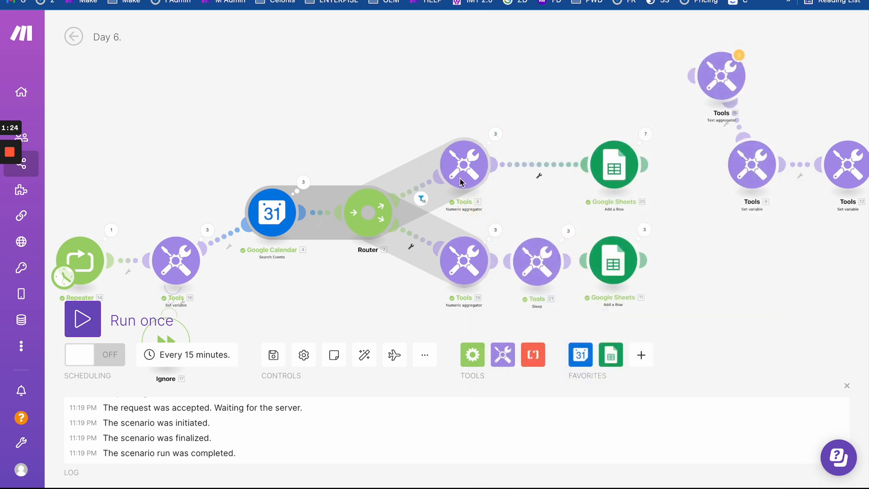
- Move the Repeater and Set variable modules further left on the canvas
left_click_drag(551, 210, 537, 117)
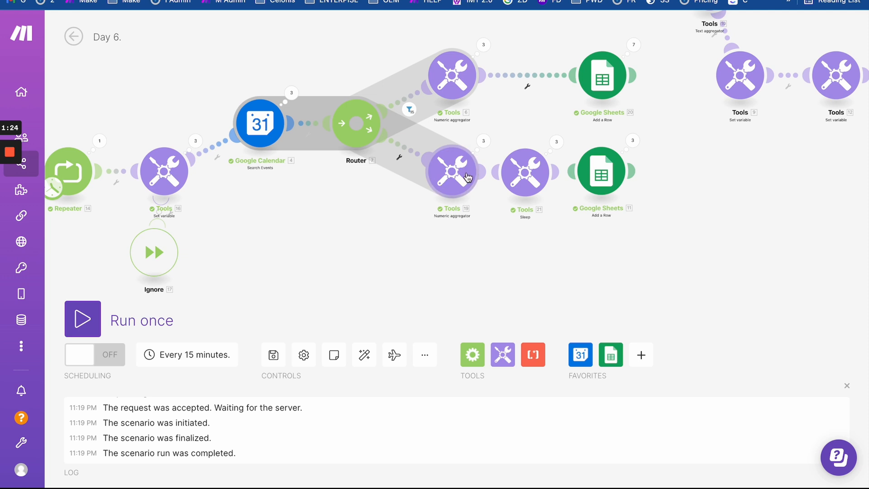
scroll(454, 189, "up", 2)
scroll(453, 189, "down", 1)
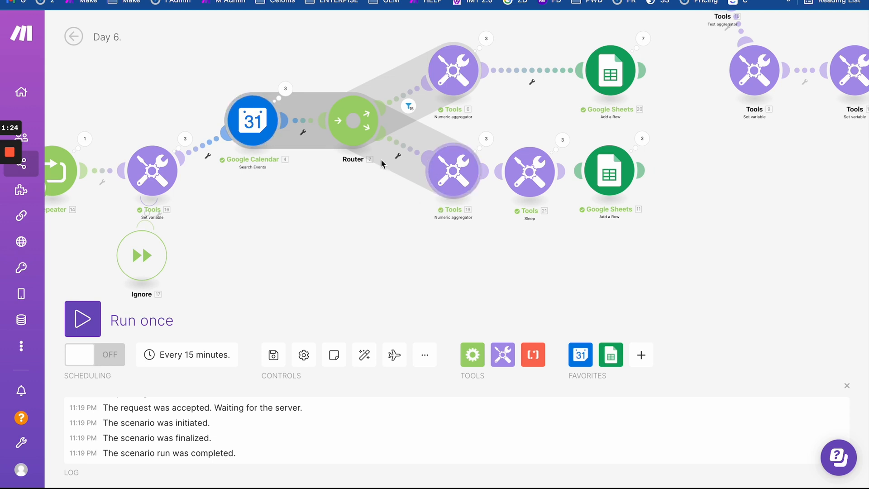
left_click_drag(305, 210, 429, 243)
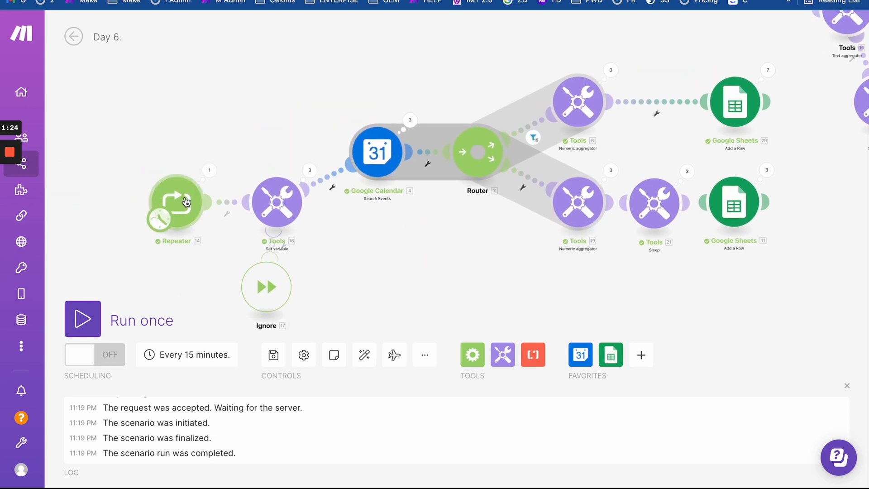
left_click_drag(186, 202, 98, 197)
left_click_drag(277, 202, 243, 205)
- Set the lower numeric aggregator's source module to Tools - Set variable [16]
left_click(571, 205)
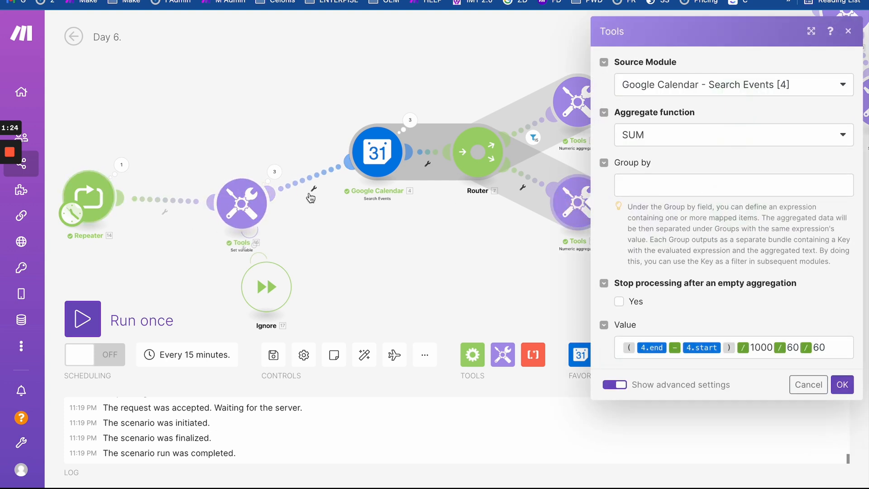
left_click(408, 213)
left_click(581, 209)
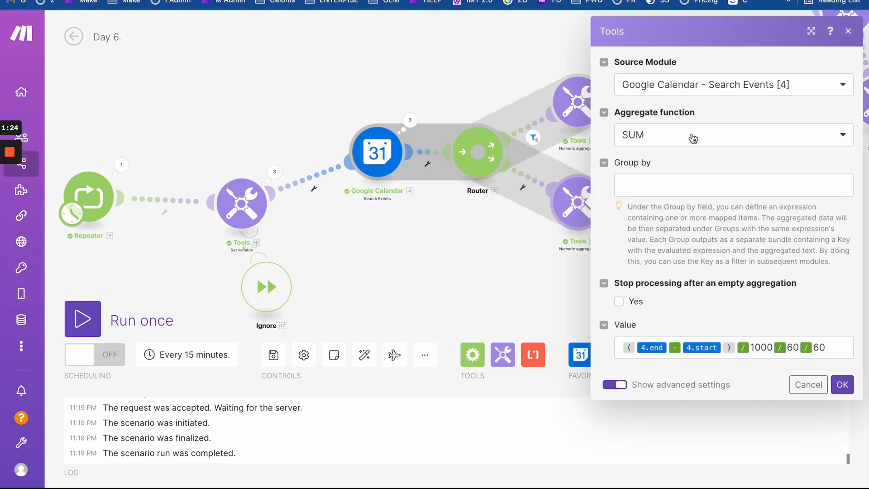
left_click(671, 94)
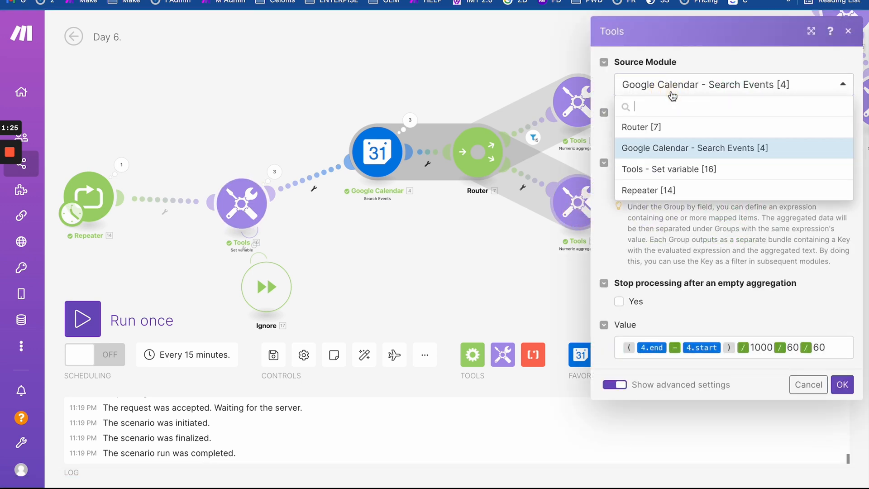
left_click(680, 174)
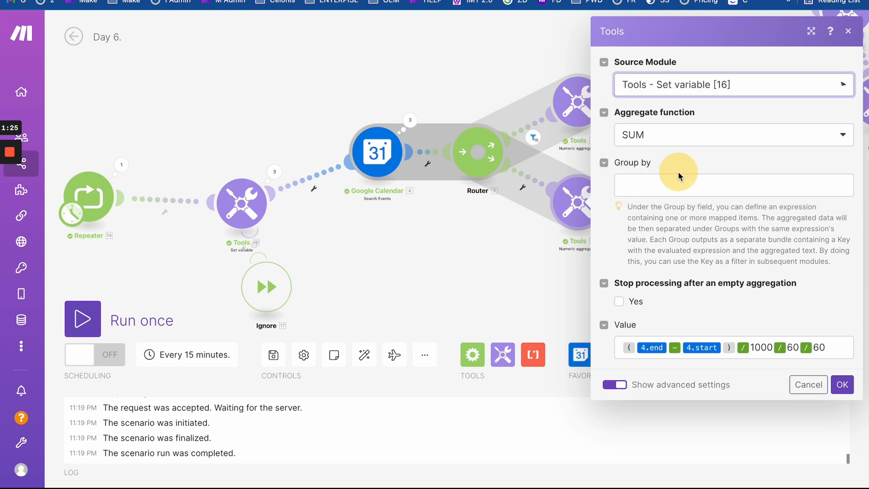
left_click(842, 384)
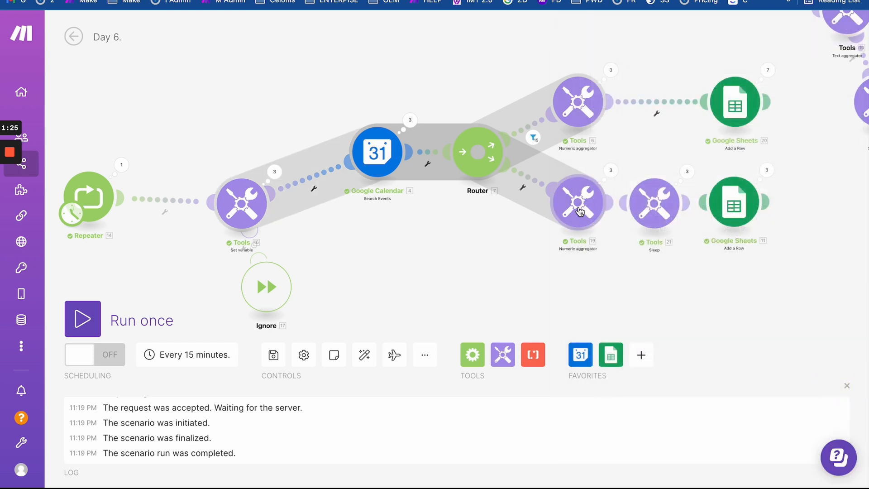
- Review the Tools [19] aggregator, Sleep delay and Google Sheets [11] add-row settings without changes
left_click(579, 204)
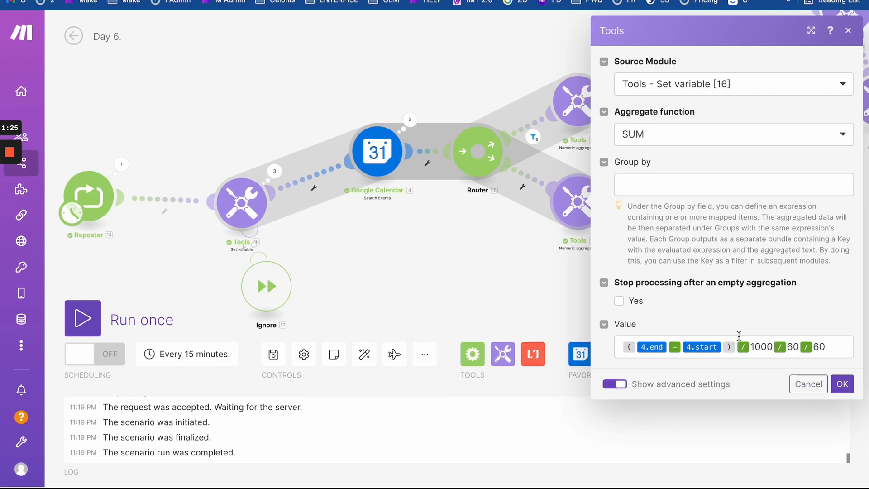
left_click(512, 251)
left_click(642, 205)
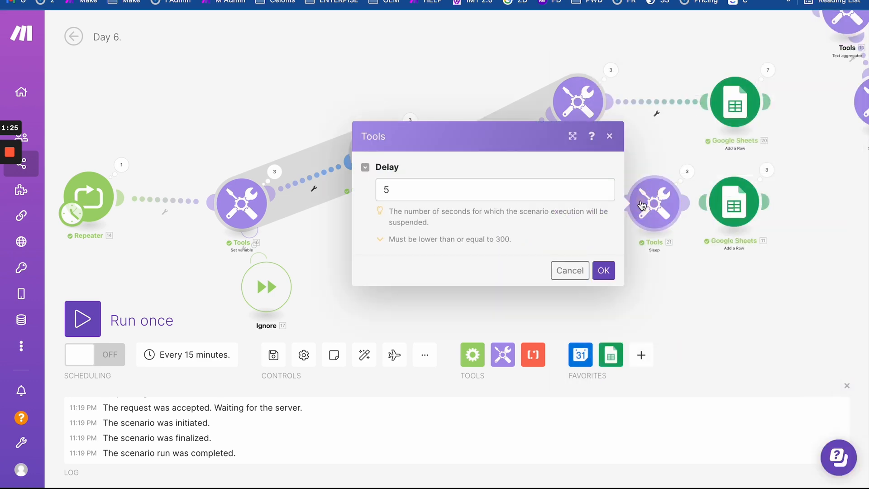
left_click(731, 282)
left_click(733, 217)
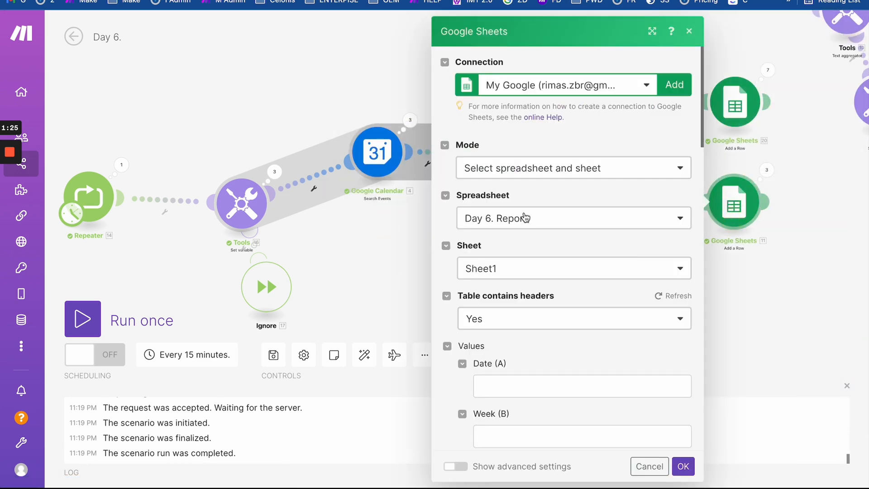
scroll(561, 335, "down", 15)
scroll(567, 316, "up", 8)
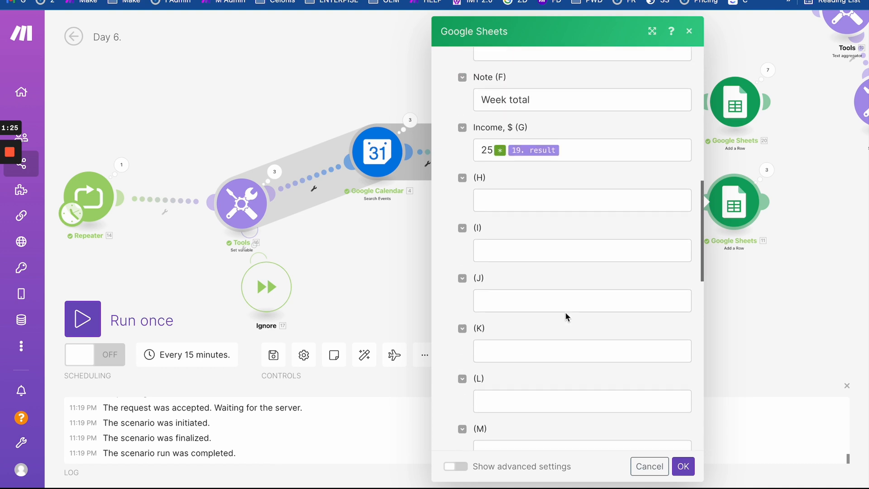
left_click(370, 240)
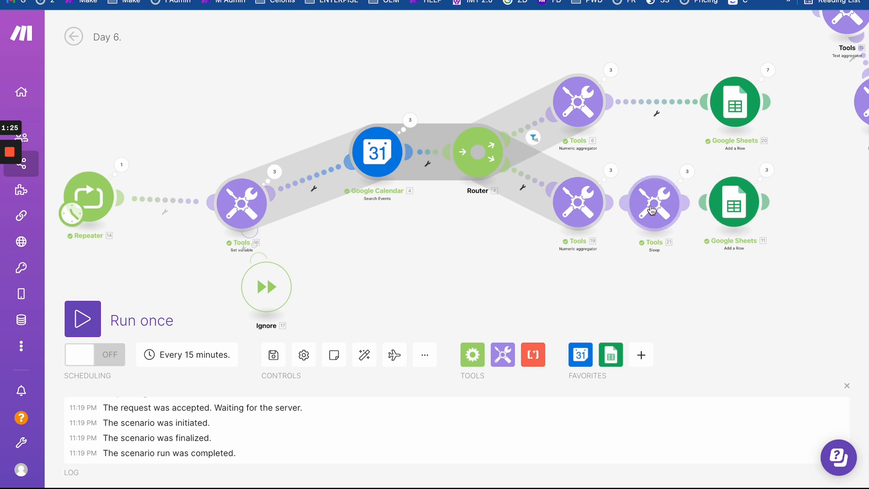
- Cancel the lower-branch filter, review the Income mapping, then bring up the pre-Calendar link options
left_click(615, 202)
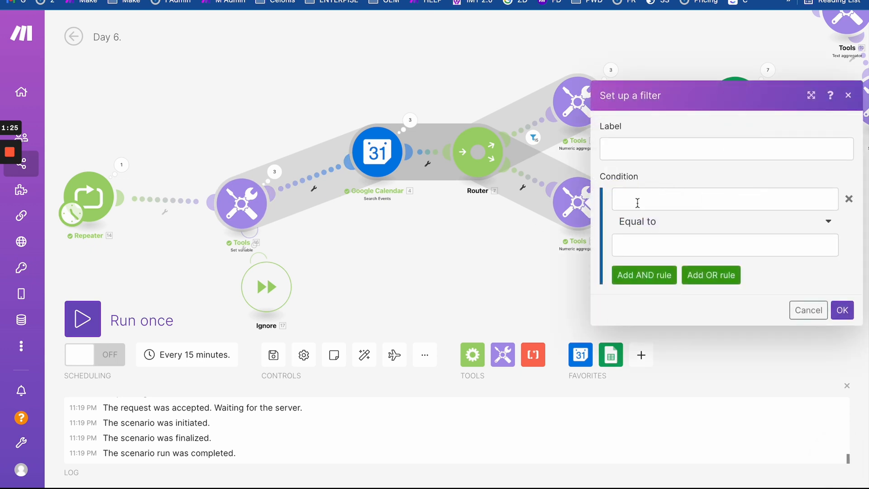
left_click(636, 199)
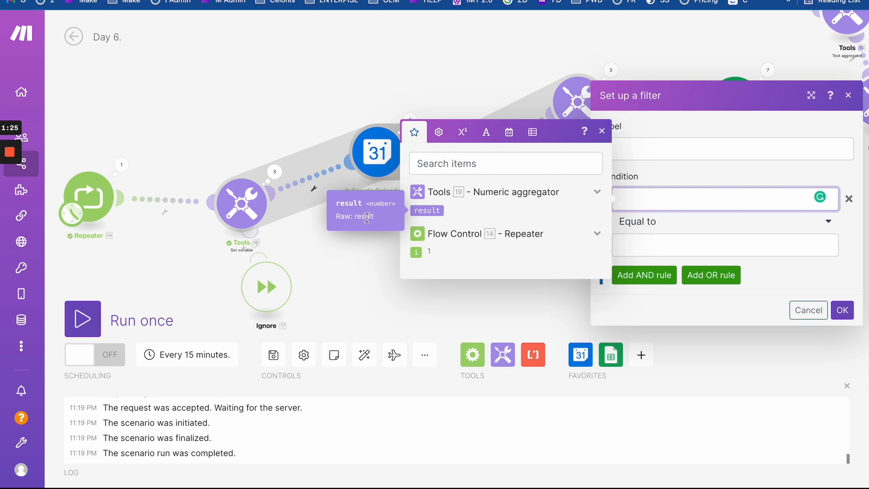
left_click(364, 238)
left_click(734, 201)
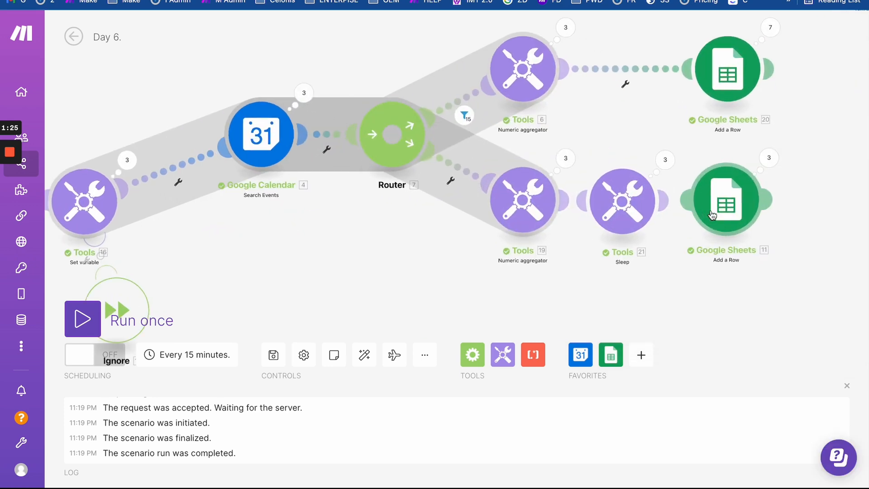
scroll(531, 226, "down", 10)
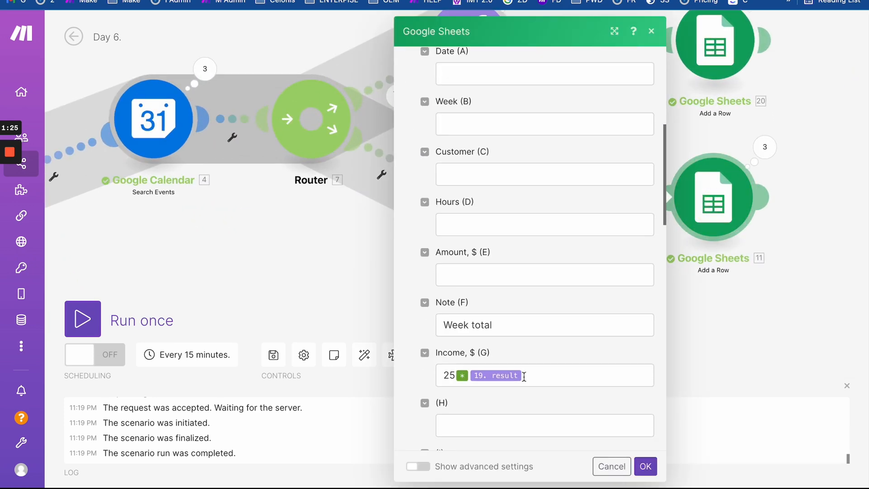
left_click(547, 185)
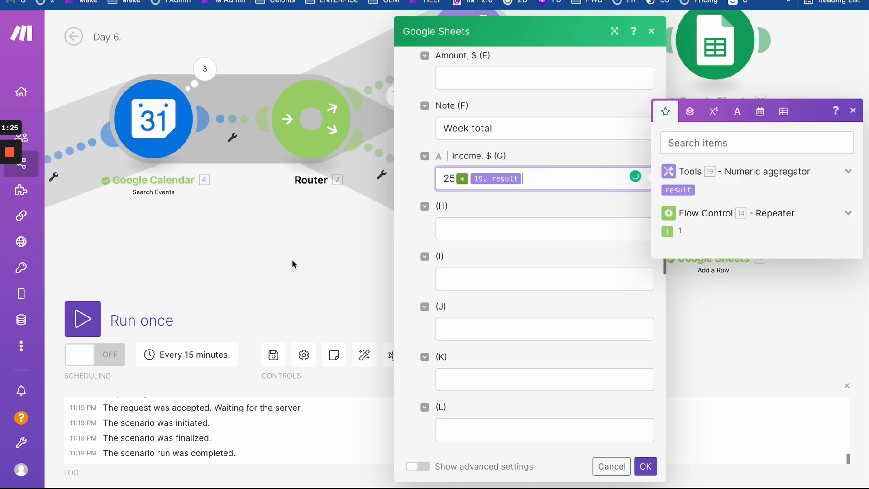
left_click(292, 260)
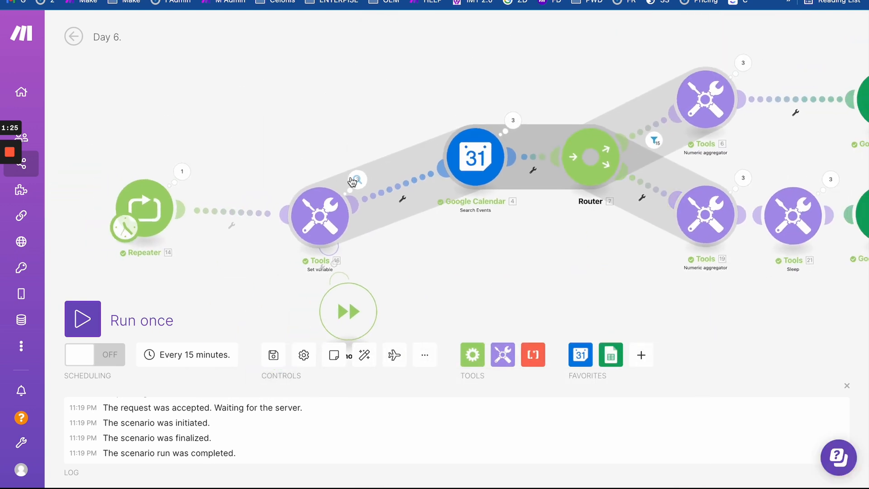
left_click(394, 184)
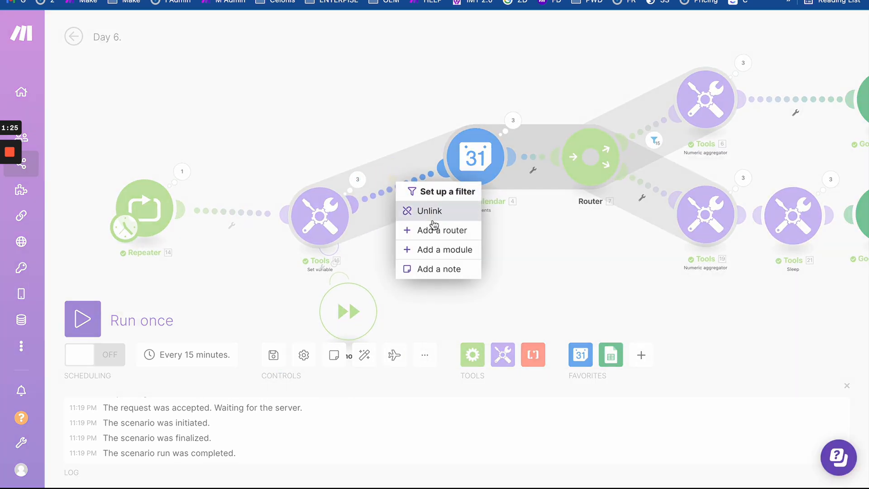
- Insert a router before the Google Calendar search and make Router [22] the Tools 19 source module
left_click(438, 230)
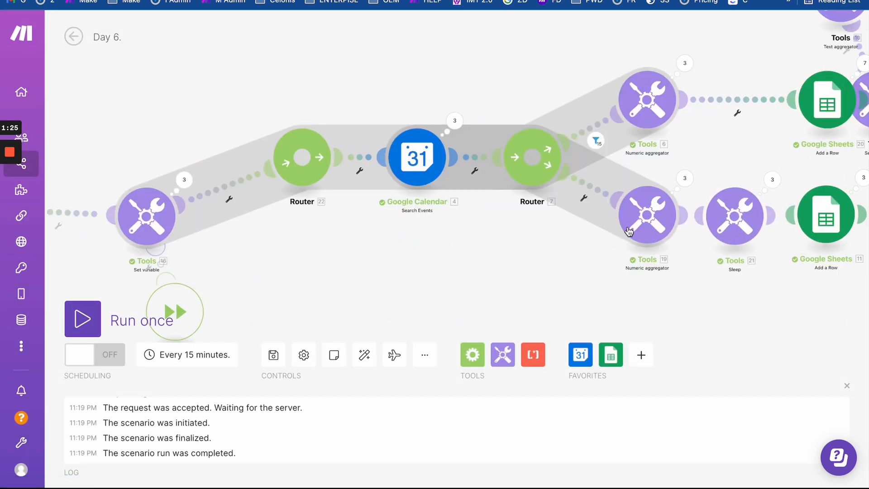
left_click(634, 228)
left_click(444, 103)
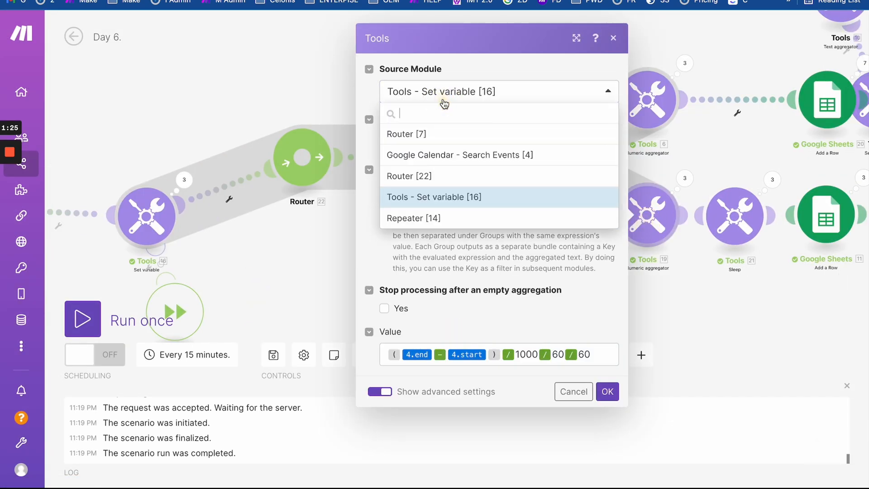
left_click(442, 176)
left_click(607, 391)
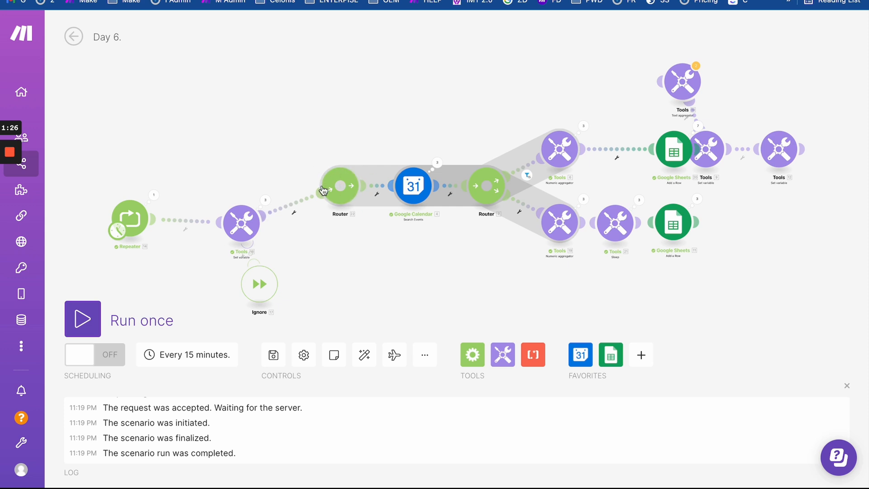
- Clear the Day 6. Report data rows A2:G13, then return to Make
left_click_drag(436, 244, 292, 248)
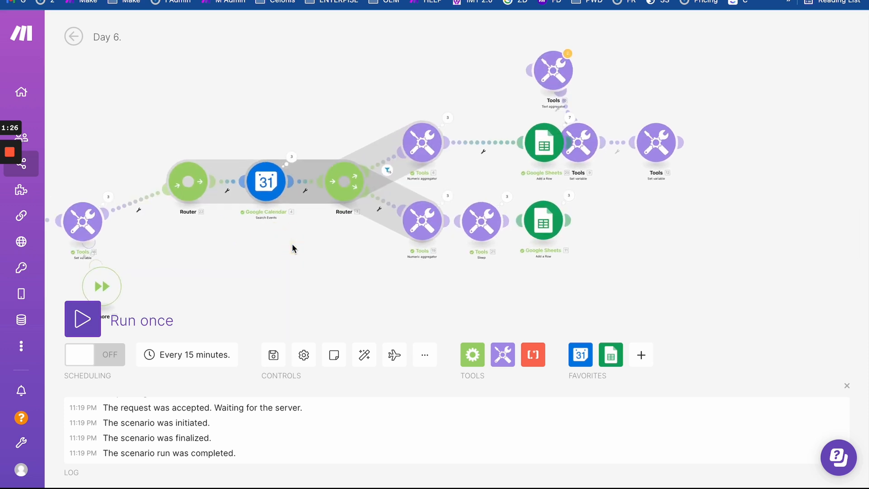
scroll(292, 248, "up", 1)
left_click(154, 1)
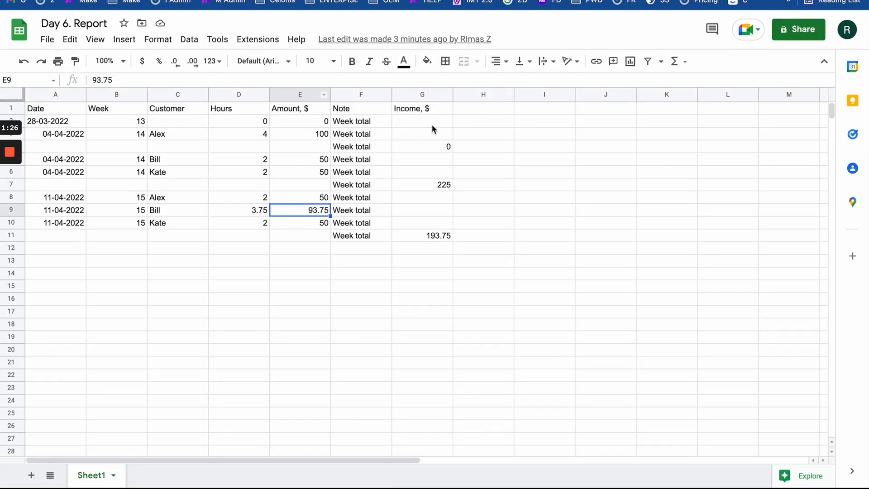
left_click_drag(434, 124, 61, 261)
key("Delete")
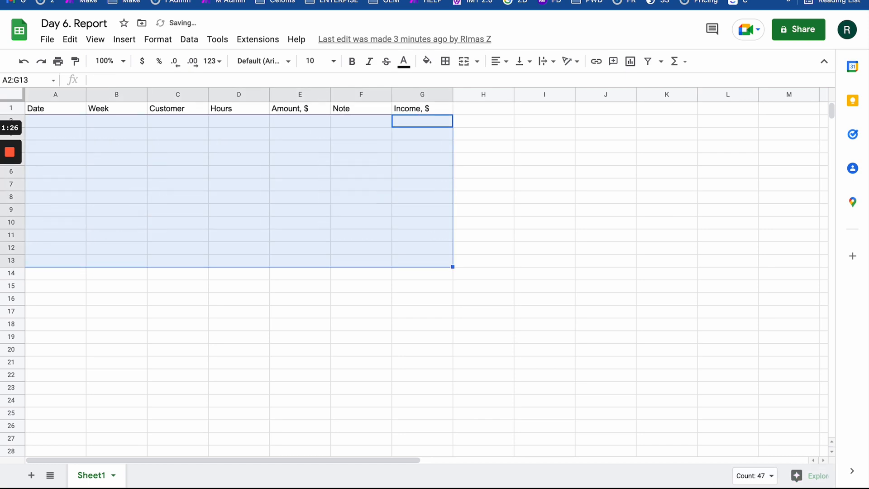
left_click(154, 0)
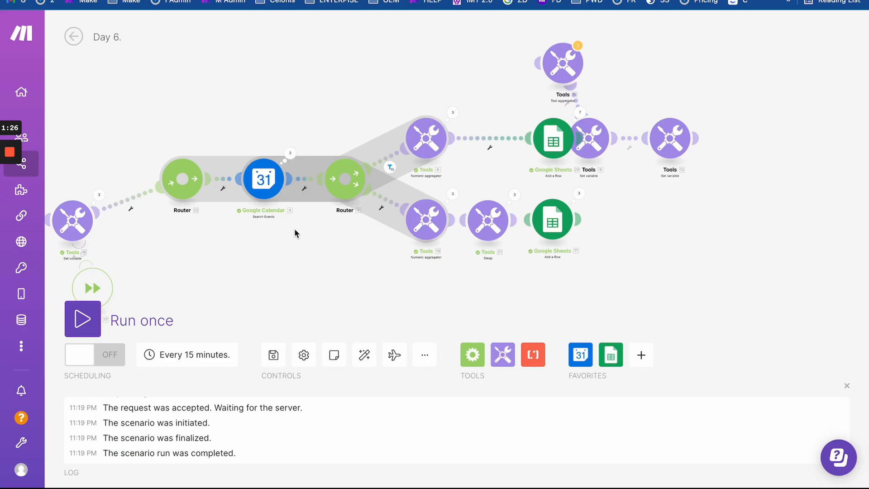
- Run the scenario once, then check the rows written to the Day 6. Report
scroll(294, 228, "down", 1)
left_click(95, 316)
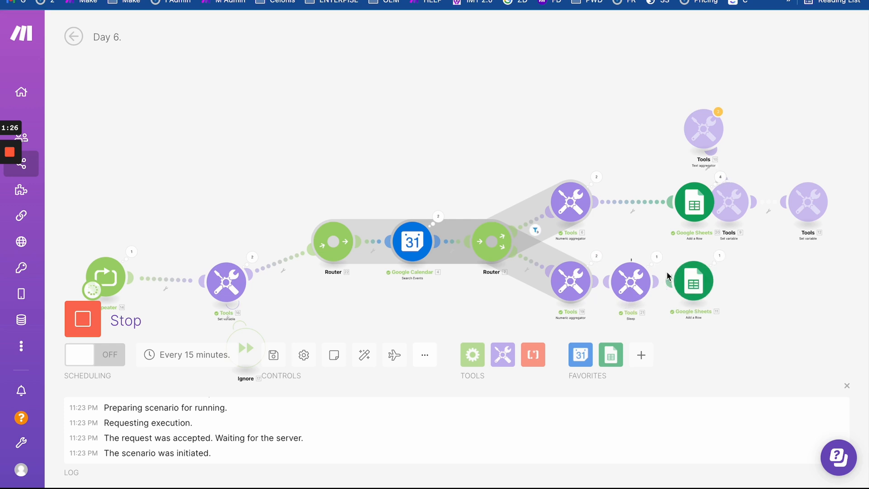
scroll(667, 275, "up", 3)
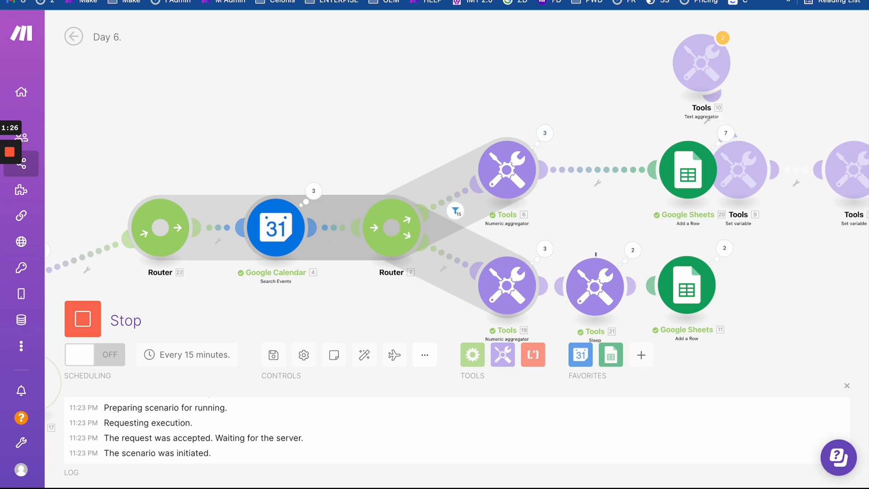
left_click(151, 1)
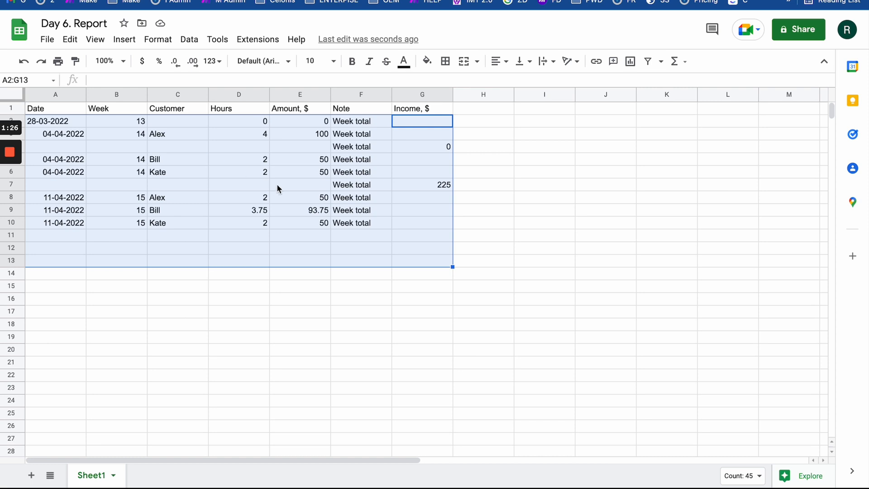
- Clone the lower Sleep tool and place it before the upper Google Sheets add-row module
left_click(277, 186)
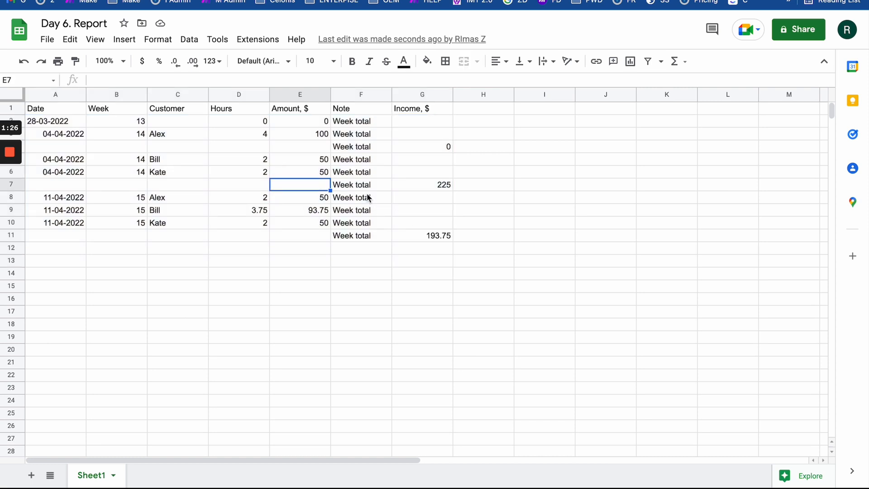
left_click(146, 1)
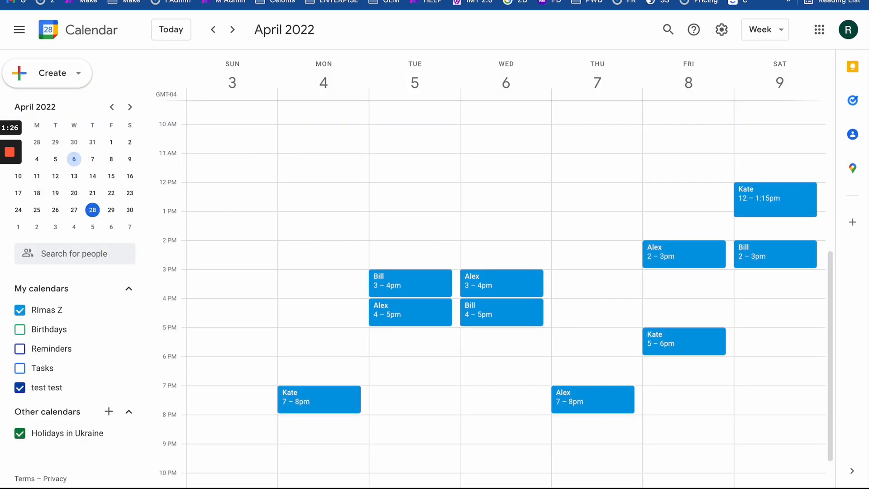
left_click(272, 1)
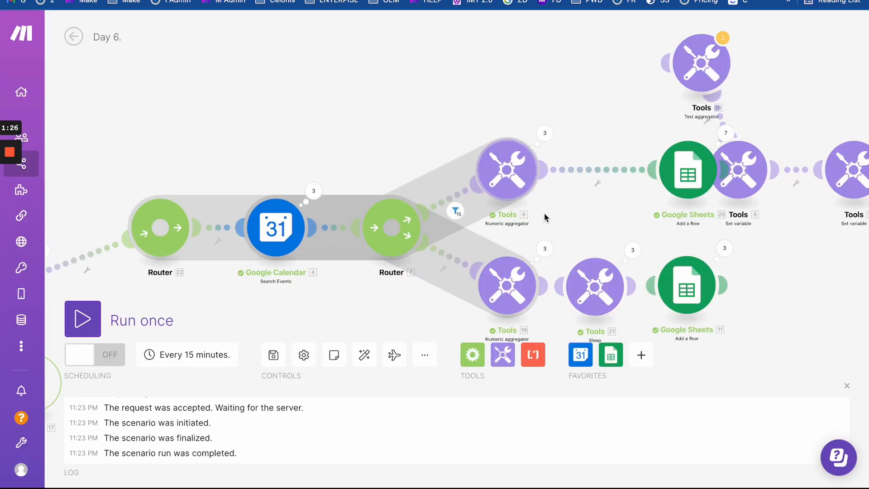
right_click(575, 274)
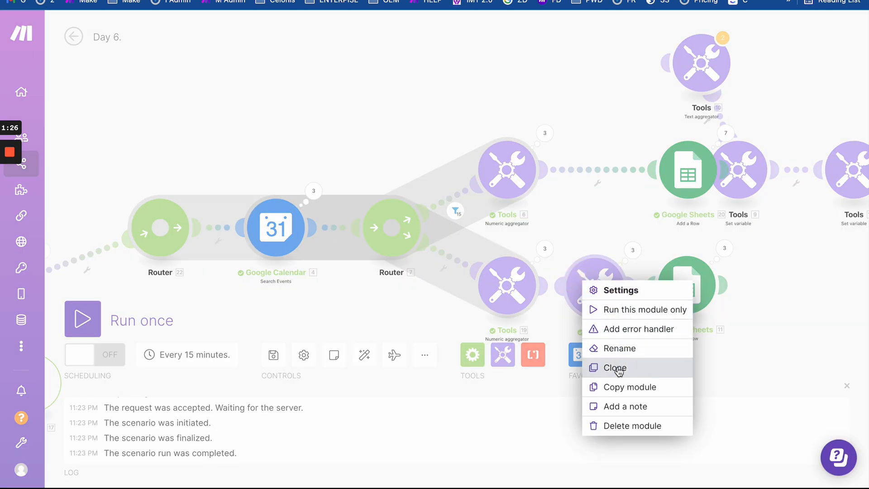
left_click(617, 366)
left_click(588, 167)
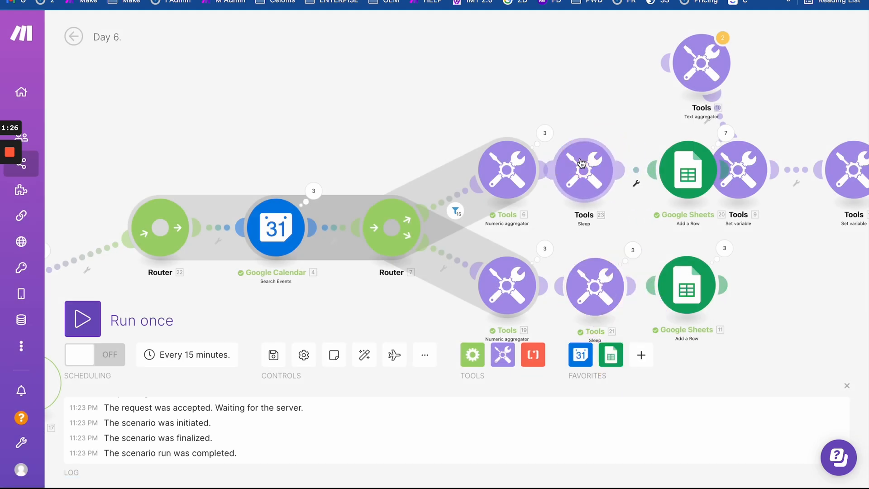
- Clear the report's data rows A2:H15 and run the scenario once again
left_click(385, 1)
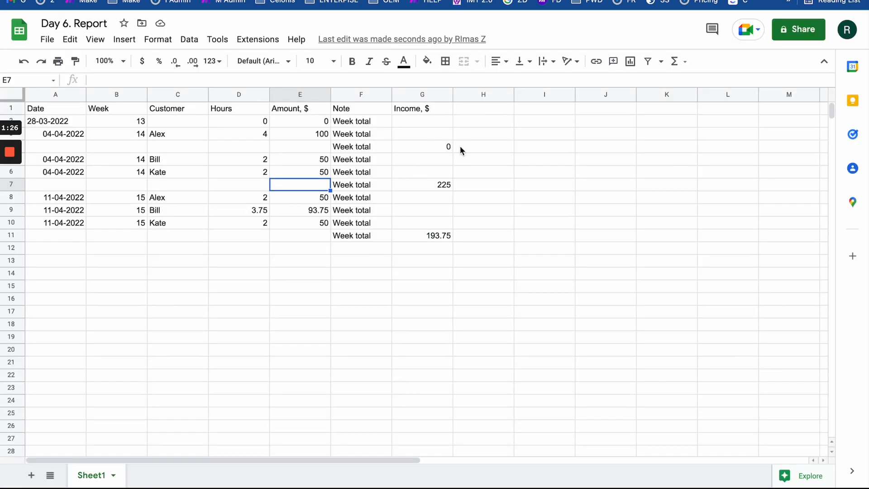
left_click_drag(461, 118, 81, 277)
key("Delete")
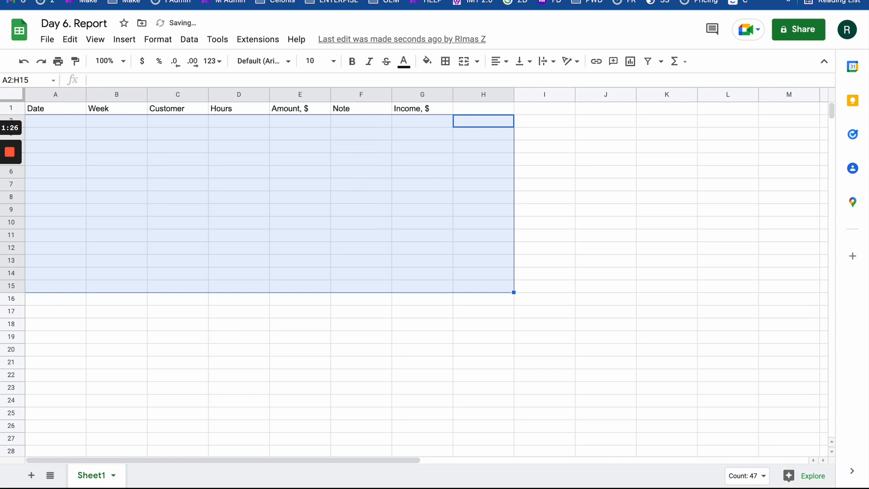
left_click(167, 296)
key("ctrl+Tab")
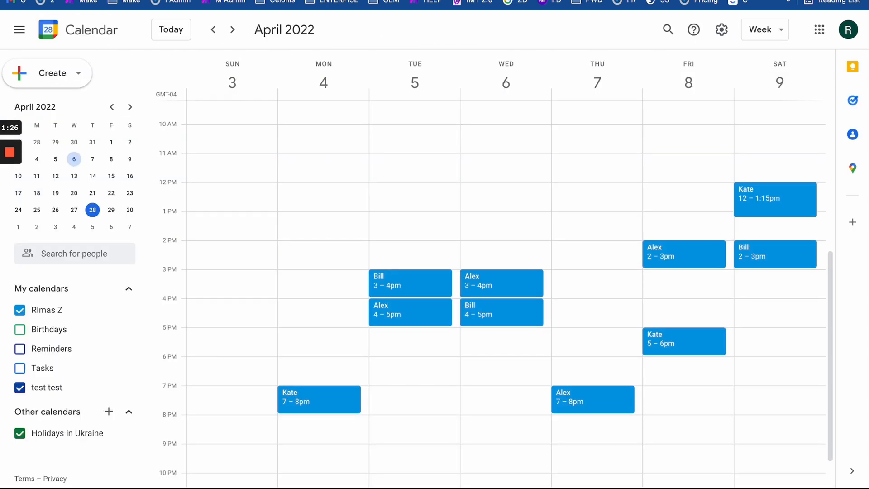
key("ctrl+Tab")
left_click(82, 317)
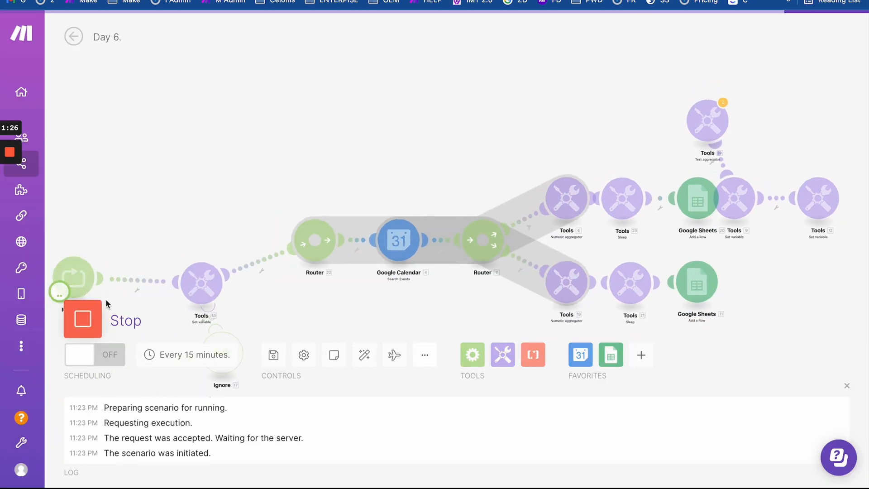
- Inspect the upper aggregator's result output and compare new report rows with calendar events during the run
left_click_drag(450, 300, 223, 252)
scroll(334, 239, "up", 2)
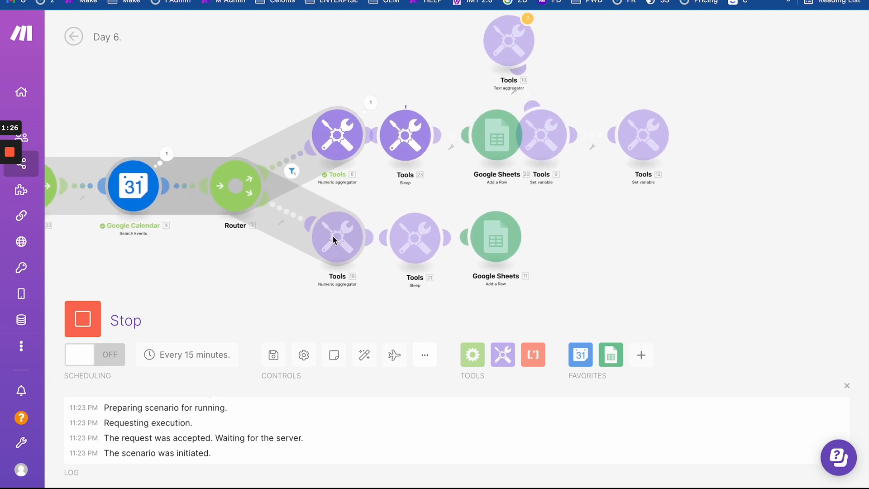
left_click(370, 104)
left_click_drag(433, 168, 508, 181)
left_click(258, 83)
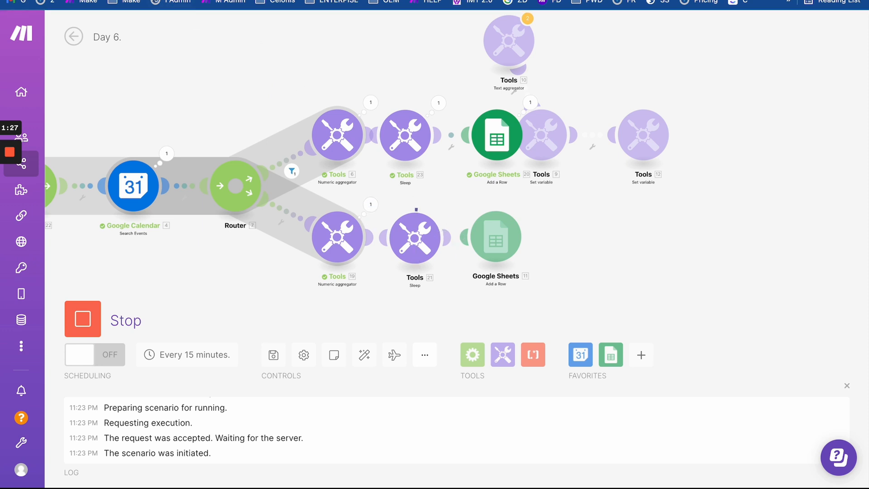
left_click(296, 0)
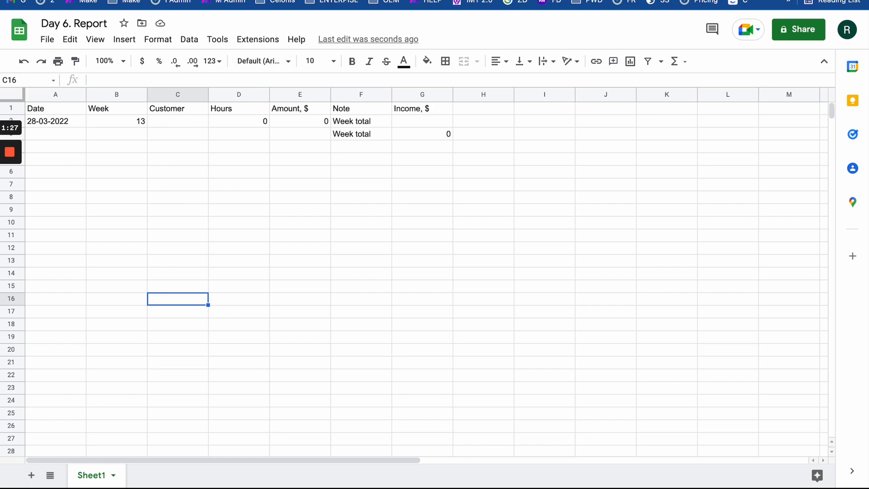
left_click(217, 0)
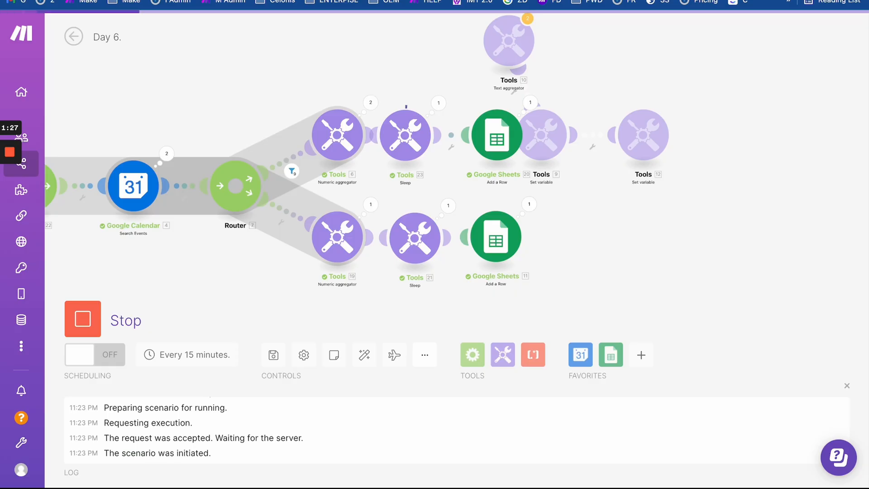
scroll(453, 127, "up", 2)
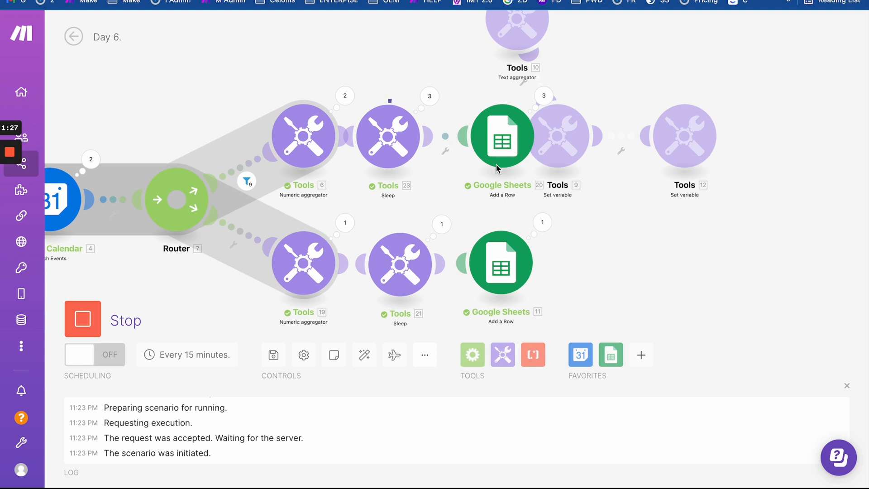
left_click_drag(382, 203, 404, 186)
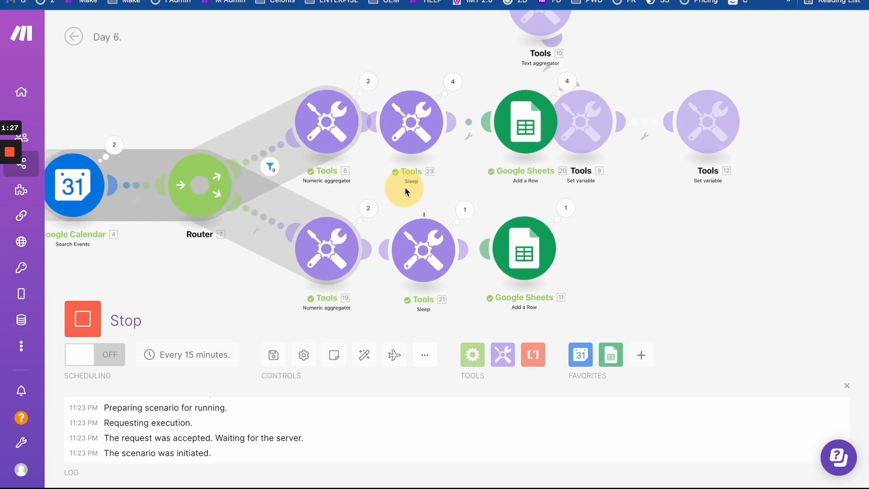
left_click(124, 1)
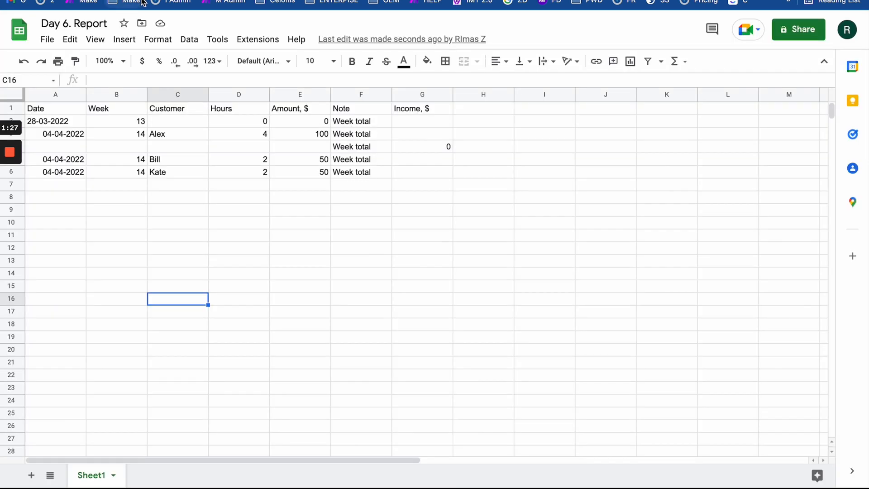
left_click(184, 0)
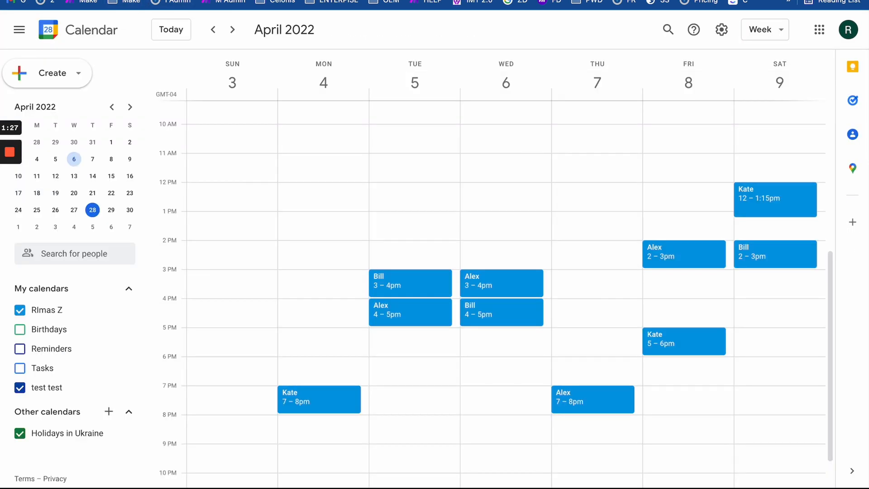
left_click(63, 0)
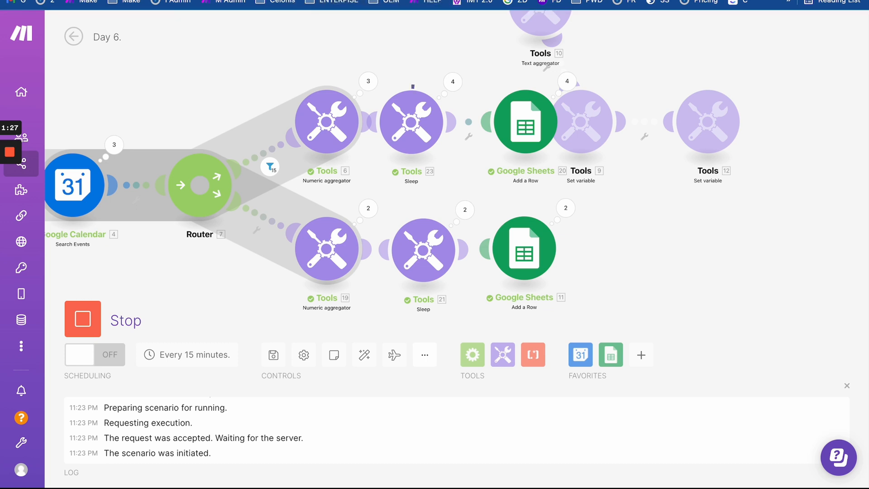
- Review the written week 14 and 15 report rows, then switch to the desktop space
left_click(177, 1)
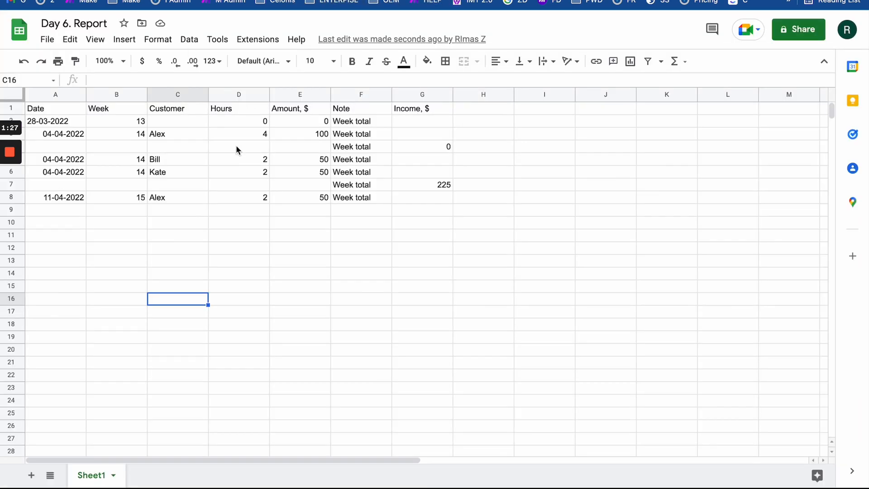
left_click_drag(99, 133, 428, 141)
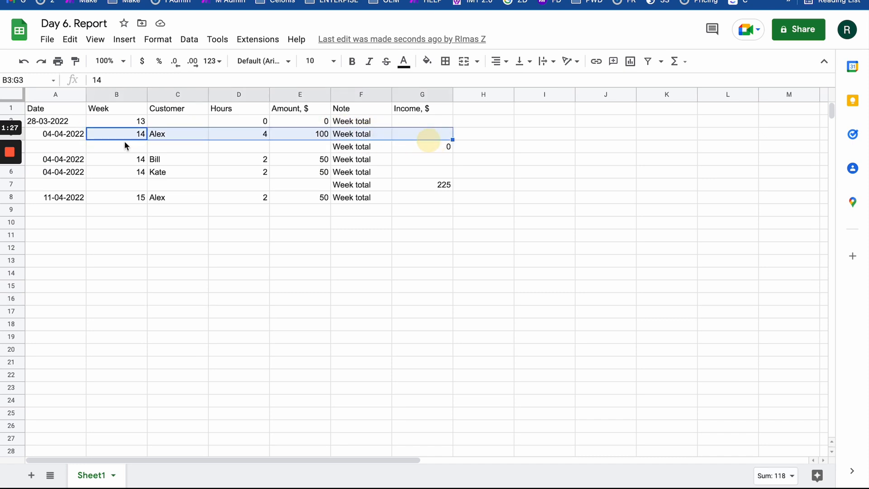
left_click(52, 134)
left_click_drag(53, 134, 415, 235)
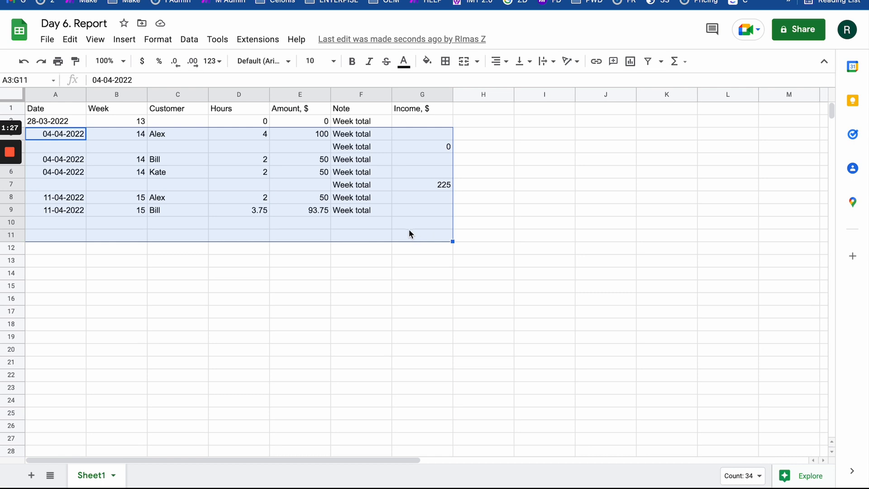
left_click(412, 225)
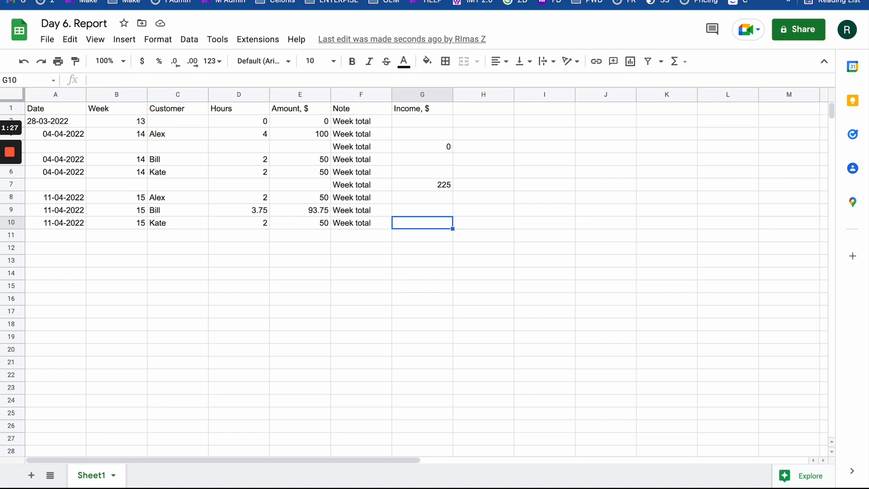
key("ctrl+Left")
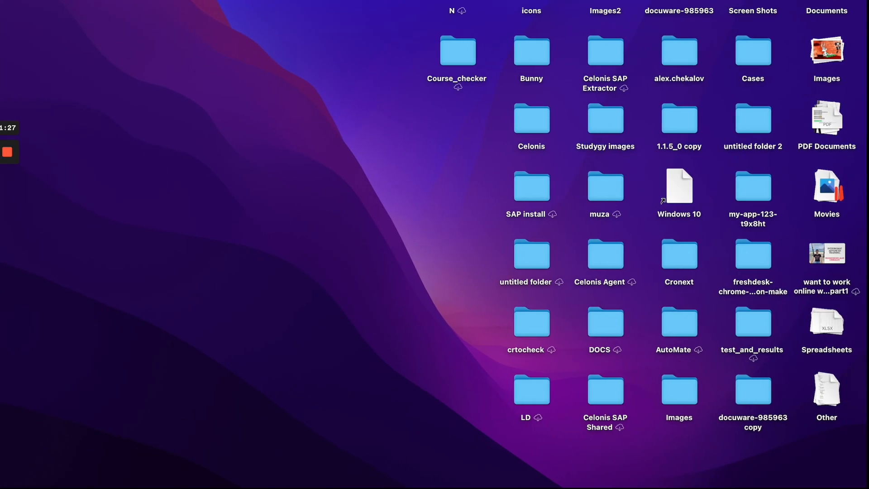
- Take the report window out of full screen and move it over the desktop
key("ctrl+Right")
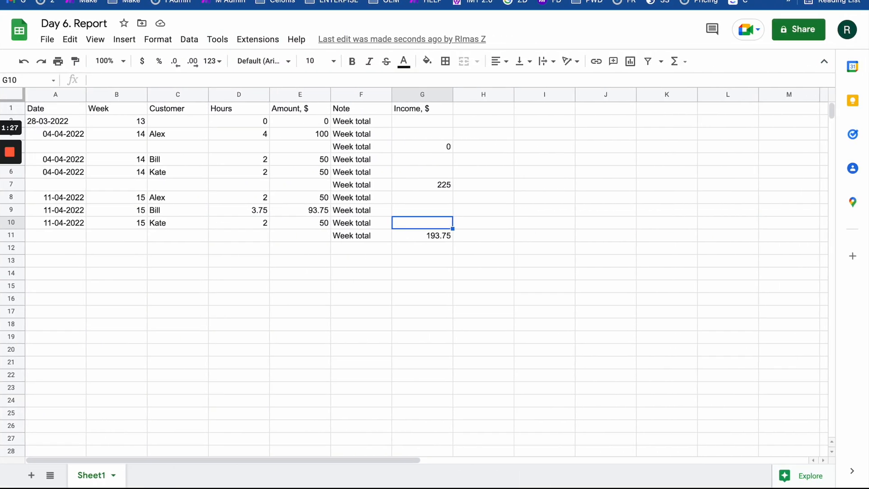
key("ctrl+super+f")
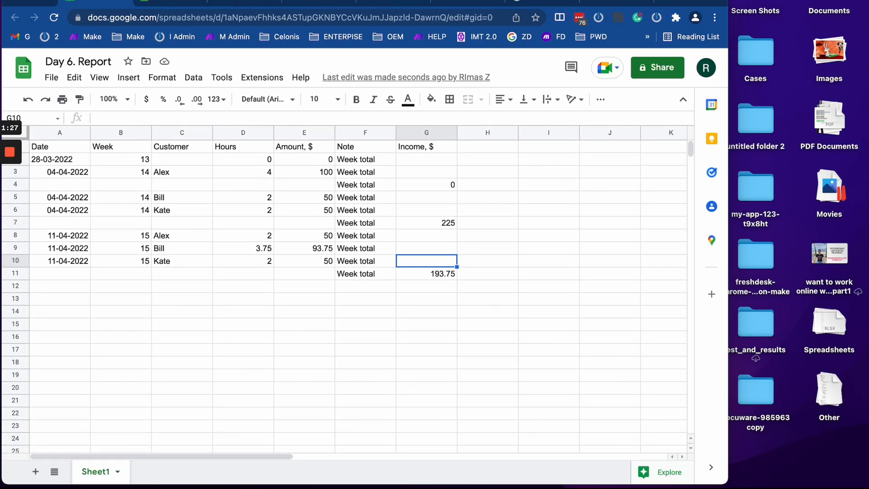
left_click_drag(53, 2, 137, 0)
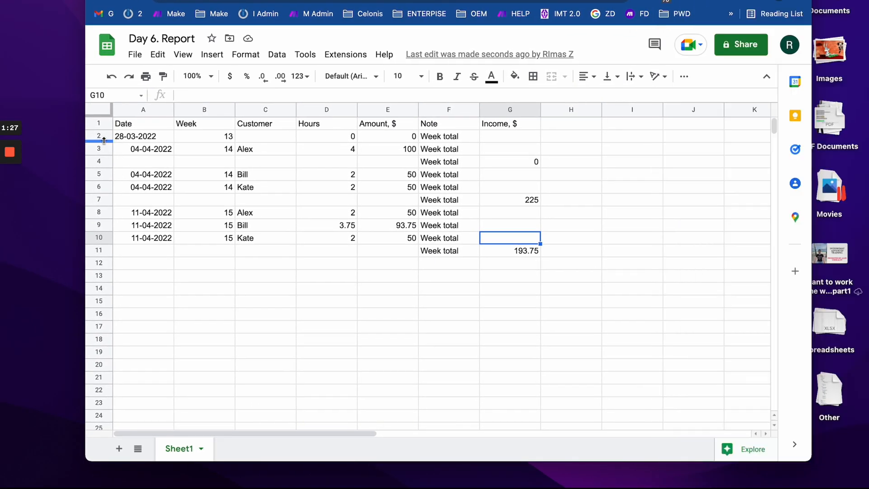
- Compare the report's rows with the calendar events, selecting rows 3 through 12
left_click_drag(101, 135, 100, 322)
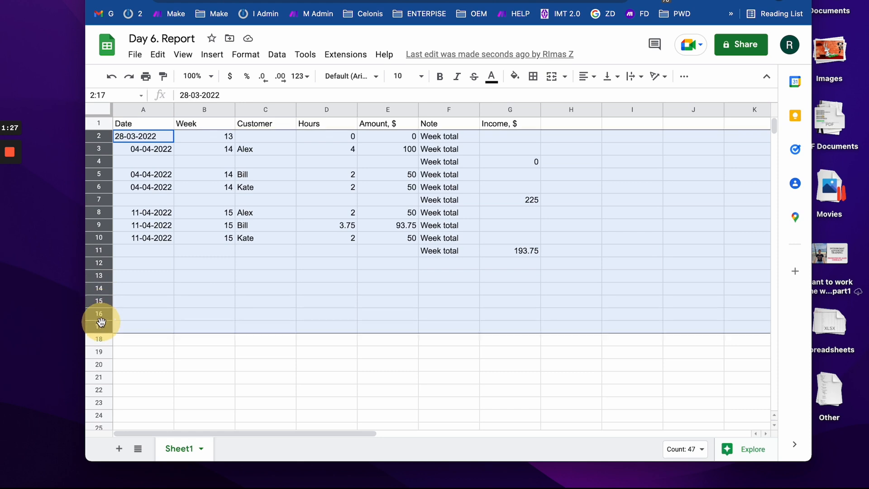
left_click(139, 180)
left_click(135, 135)
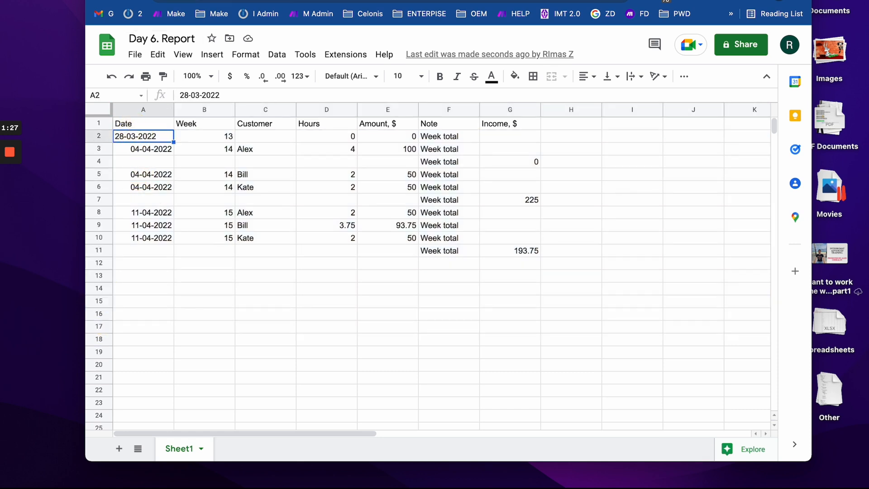
left_click(194, 1)
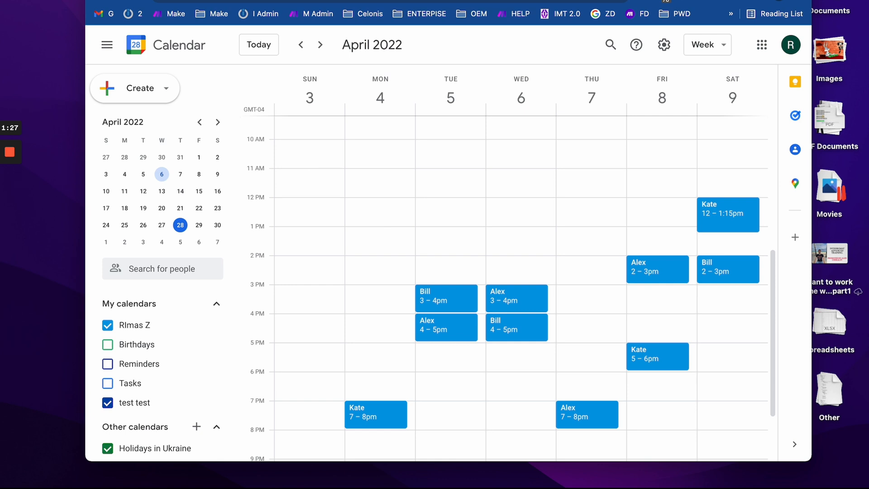
left_click(154, 1)
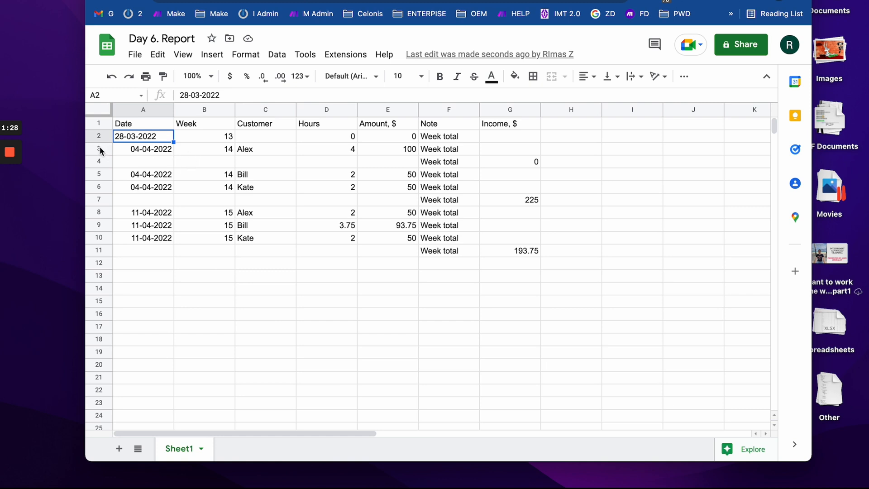
left_click_drag(100, 150, 102, 264)
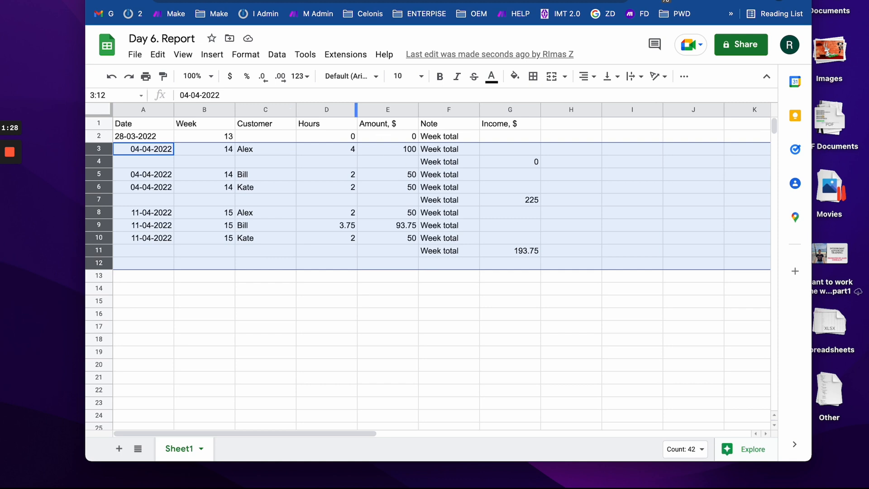
- Clear report data rows 2–15 and start another run of the Day 6. scenario
left_click(385, 1)
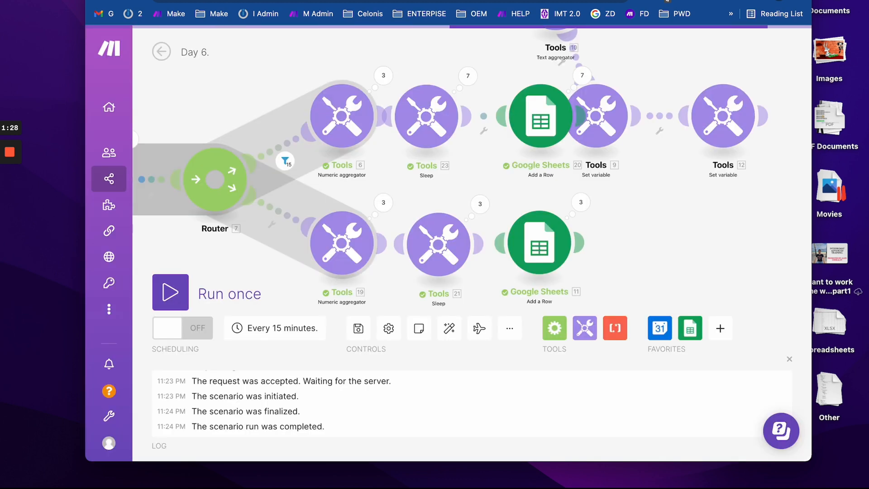
scroll(411, 172, "down", 3)
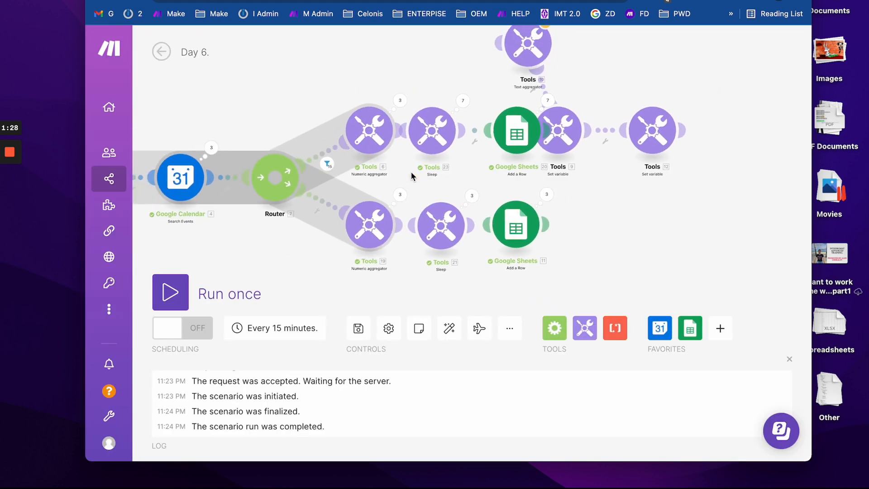
left_click(272, 1)
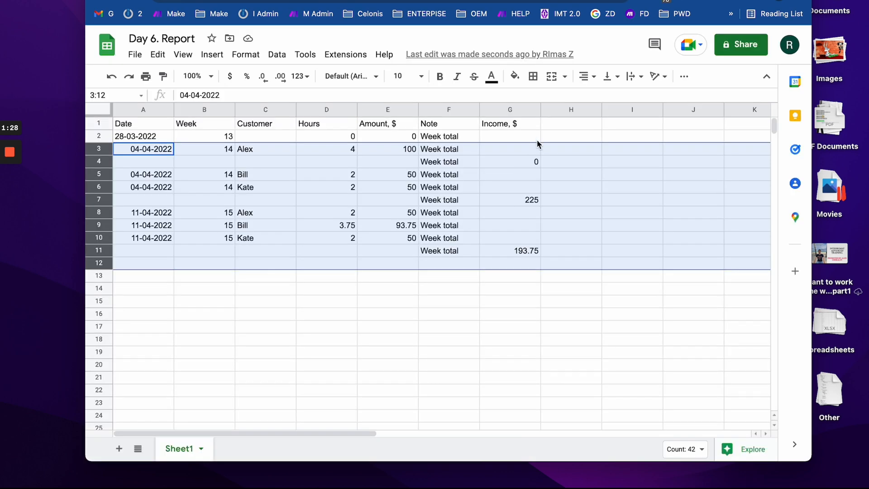
left_click_drag(535, 135, 204, 263)
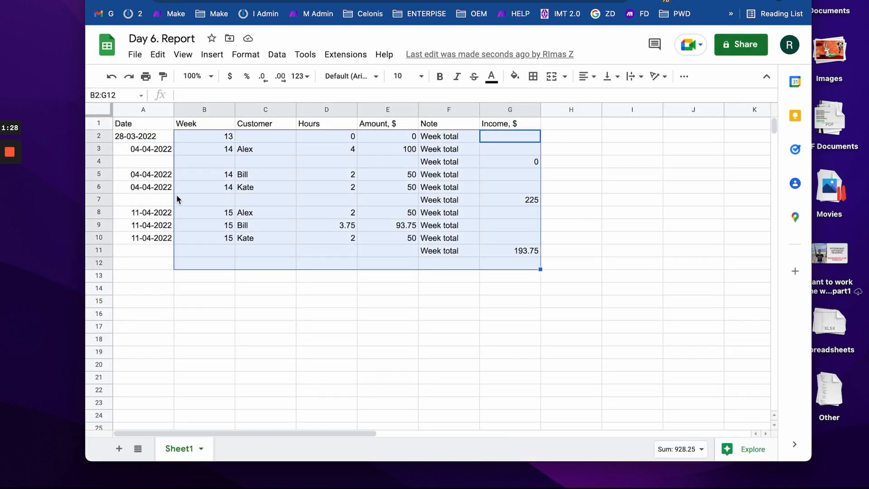
left_click_drag(104, 135, 109, 306)
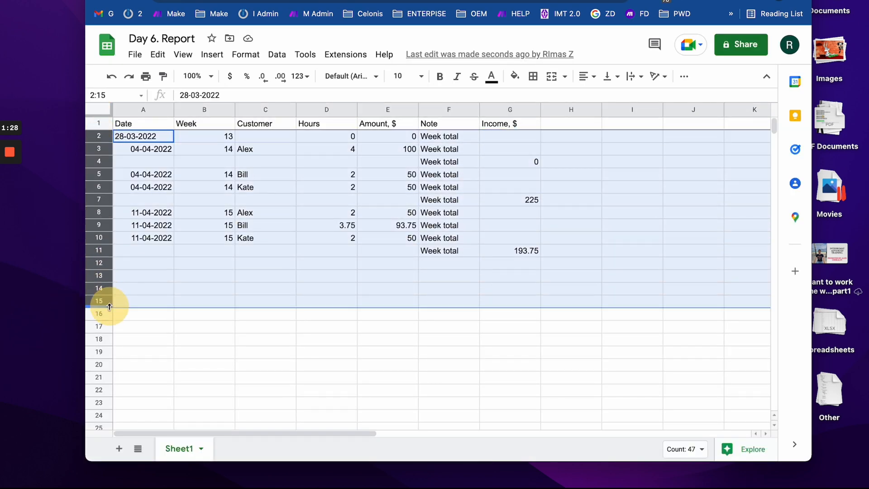
key("Delete")
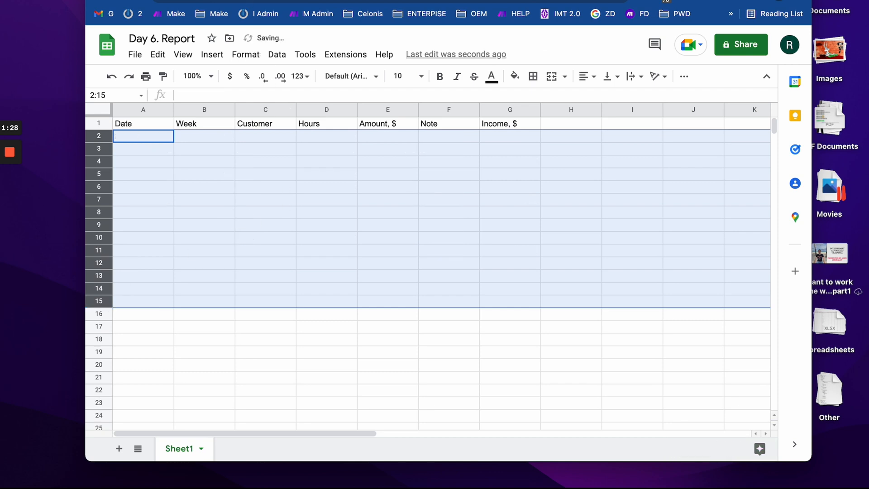
left_click(294, 0)
left_click(180, 296)
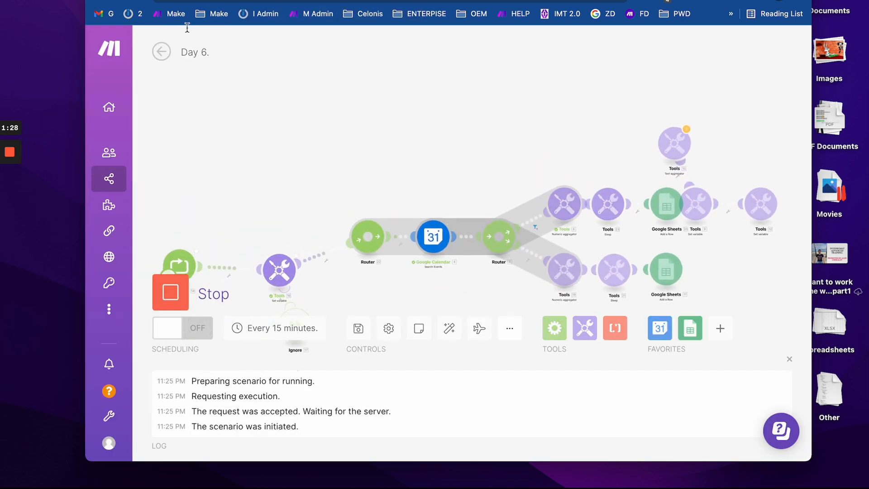
- Watch the report refill during the run and inspect the date written in cell A2
left_click(164, 2)
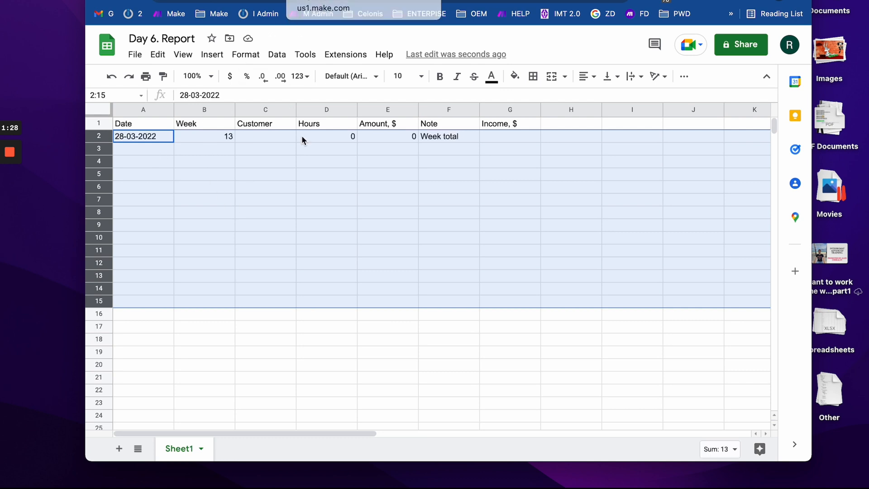
left_click(156, 145)
double_click(159, 144)
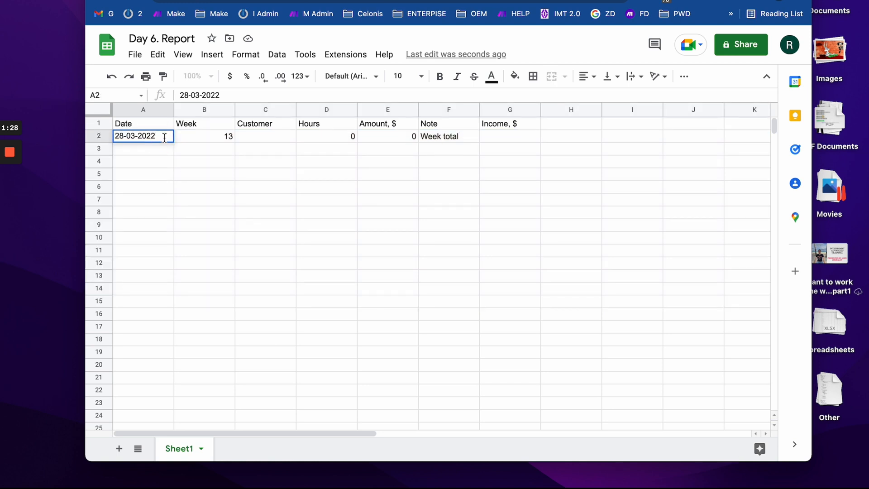
left_click(165, 180)
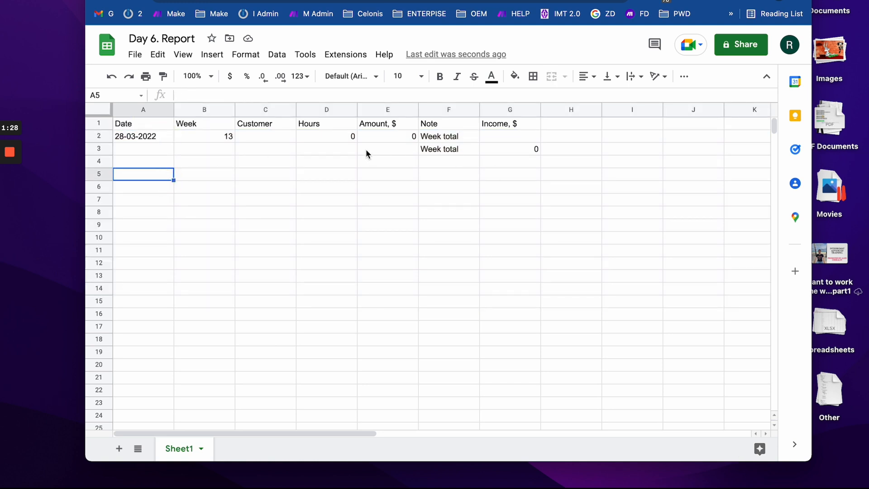
- Inspect row 3's week totals and A3's date, then select the whole Date column
left_click_drag(367, 154, 592, 158)
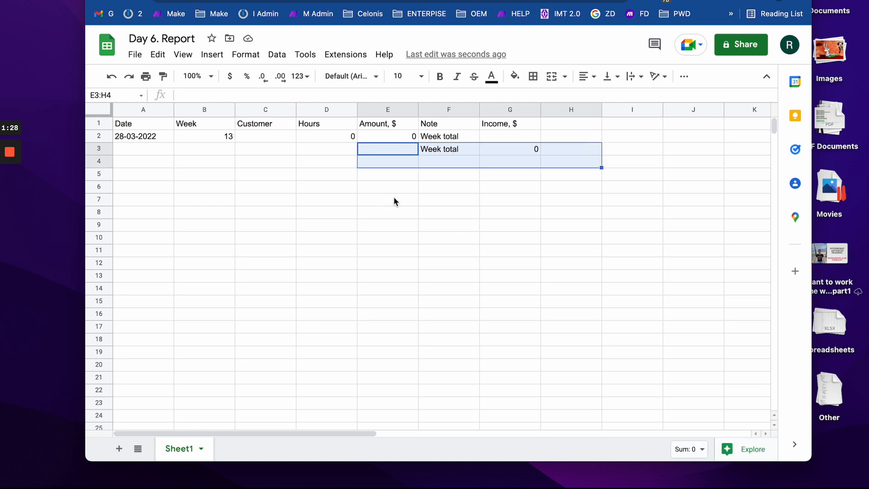
left_click(284, 172)
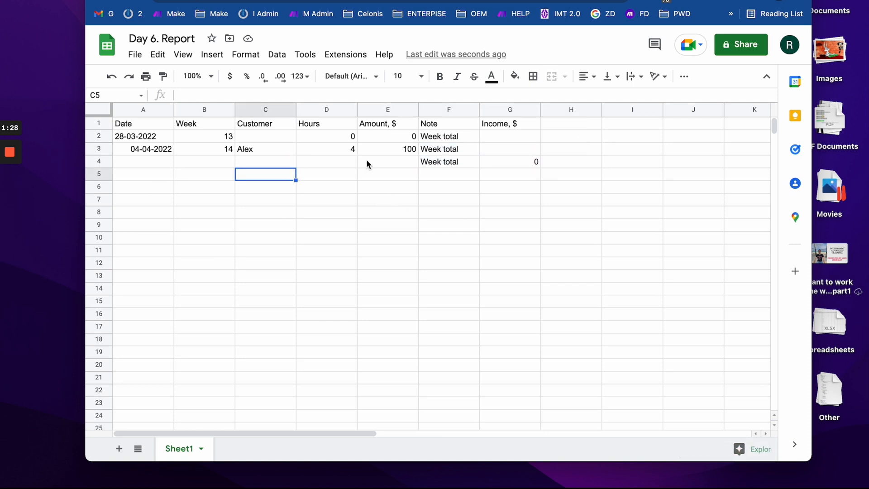
left_click(100, 146)
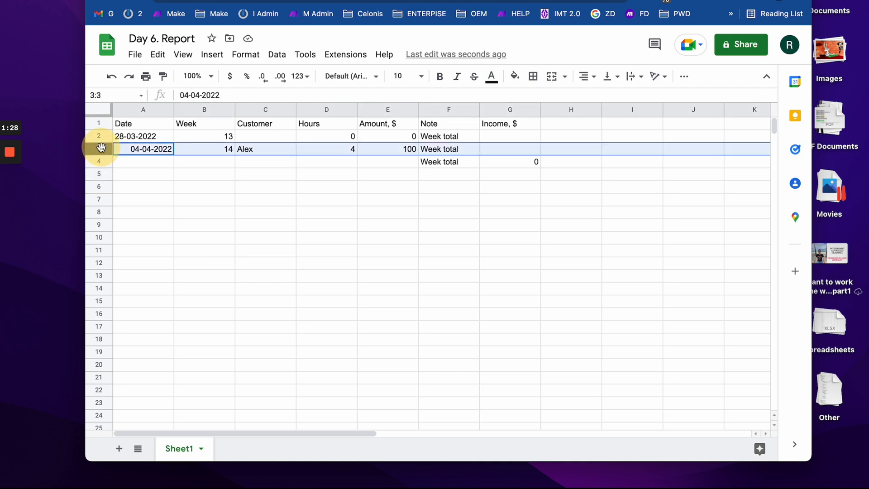
double_click(149, 145)
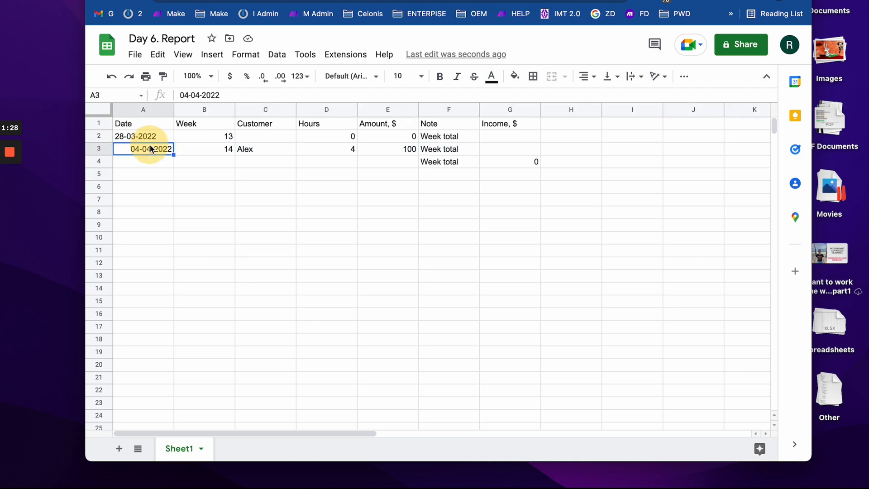
left_click(271, 201)
left_click(152, 111)
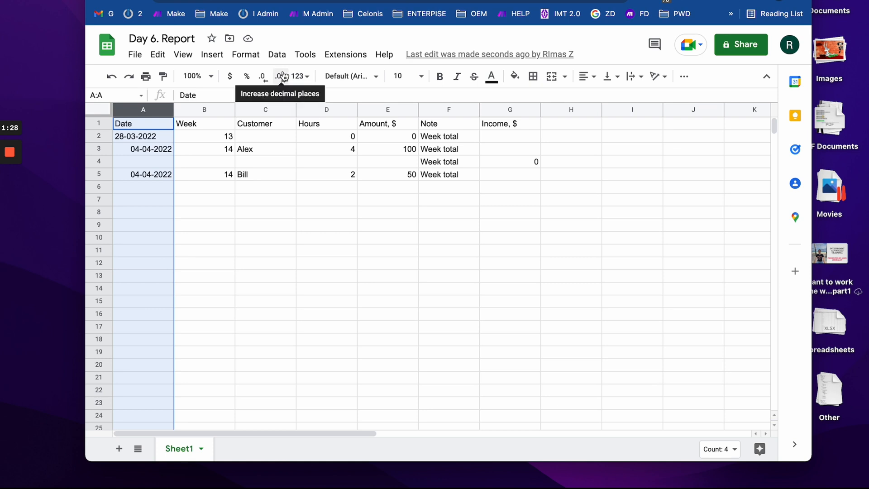
- Format column A as Date and spot-check the dates in A2, A3 and A8
left_click(302, 78)
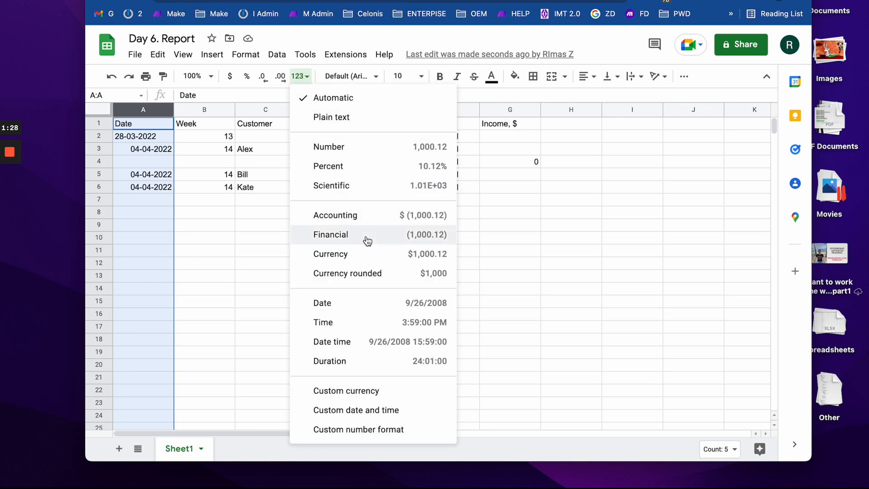
left_click(365, 303)
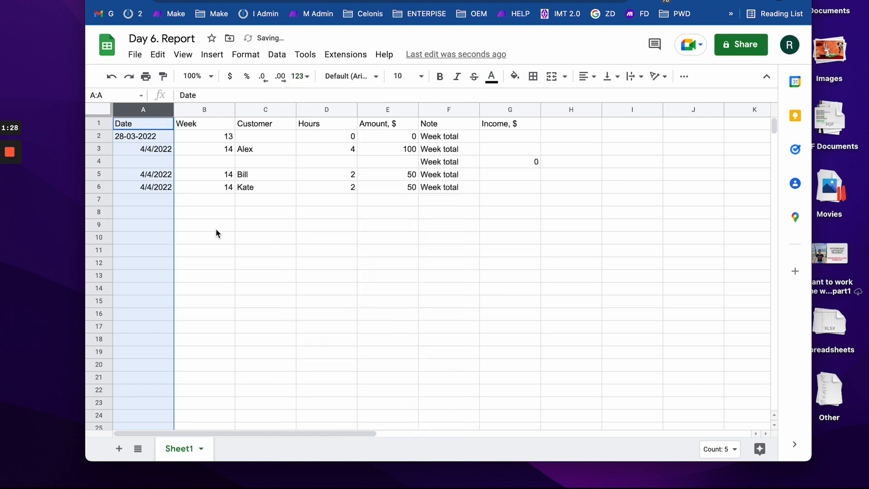
left_click(164, 138)
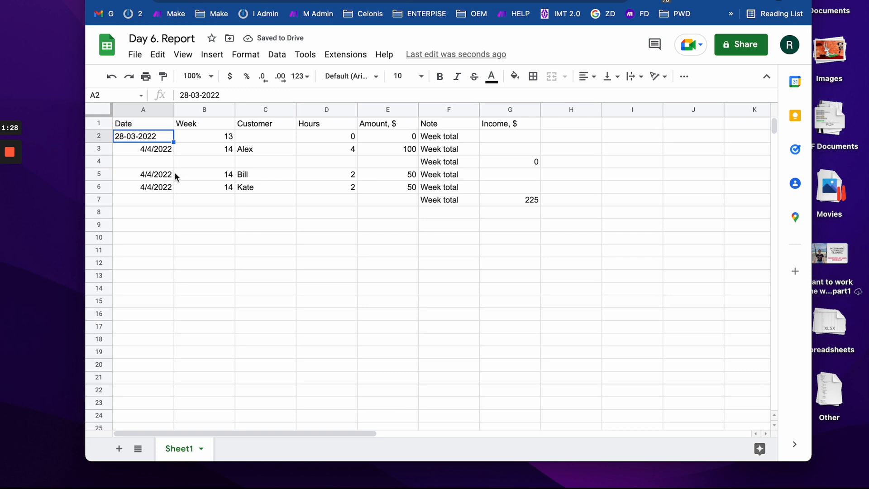
double_click(155, 148)
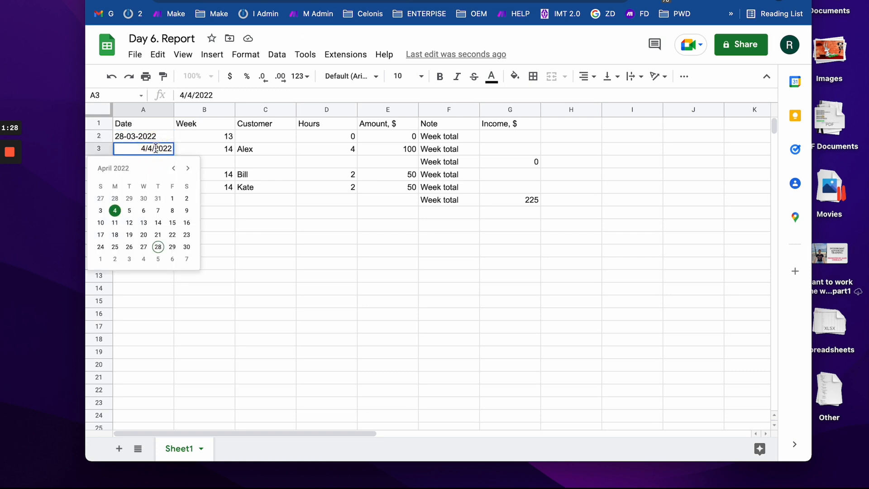
left_click(229, 280)
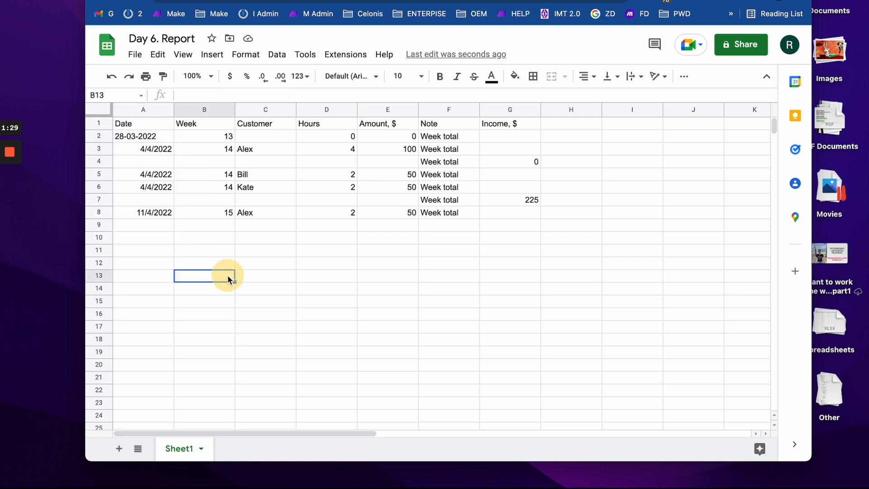
double_click(159, 216)
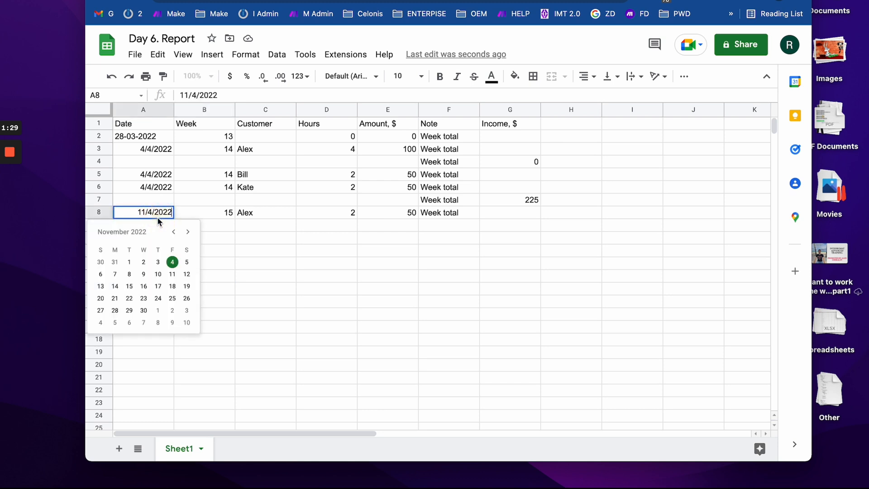
left_click(151, 142)
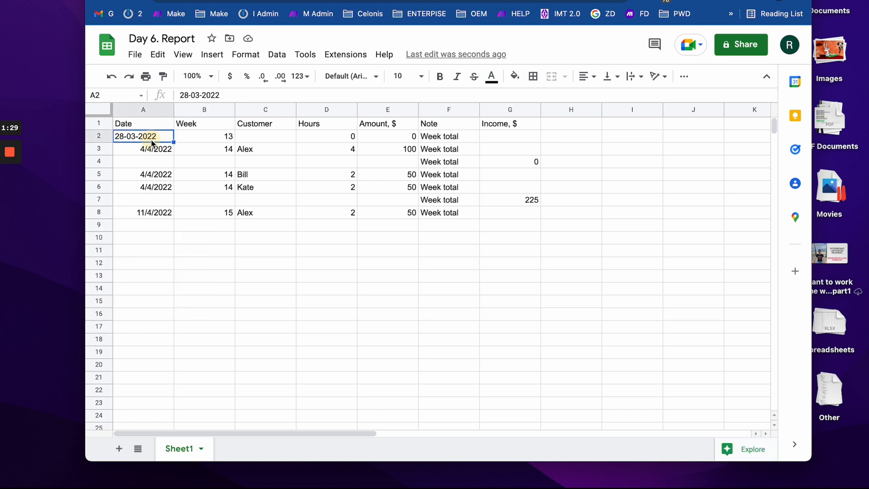
double_click(155, 212)
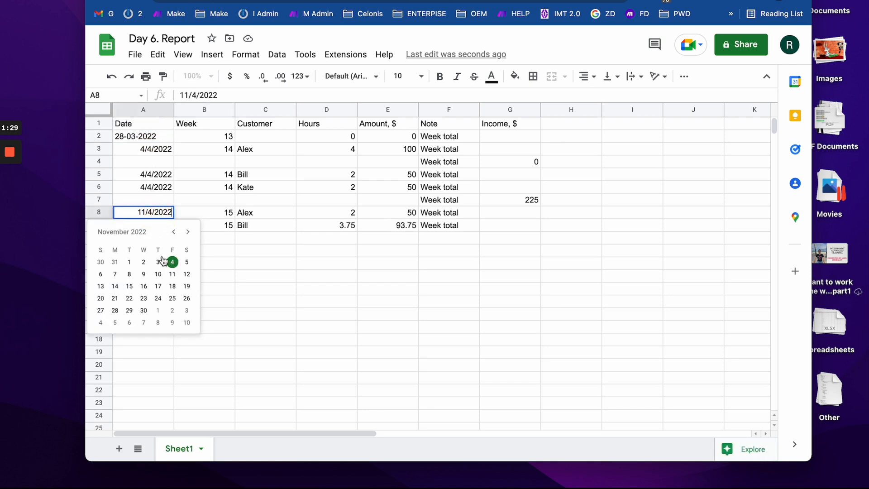
left_click(293, 274)
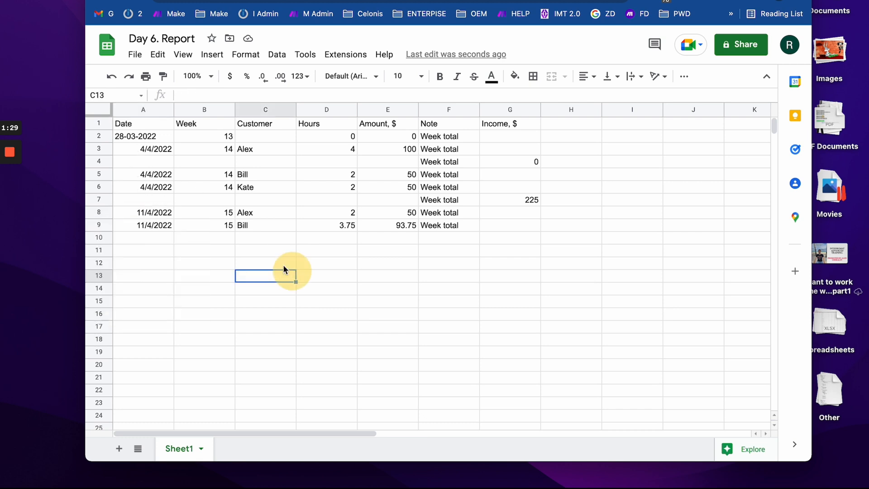
- Move the week 13 entry from row 2 down to row 11
left_click(102, 136)
left_click_drag(101, 136, 128, 252)
left_click(101, 135)
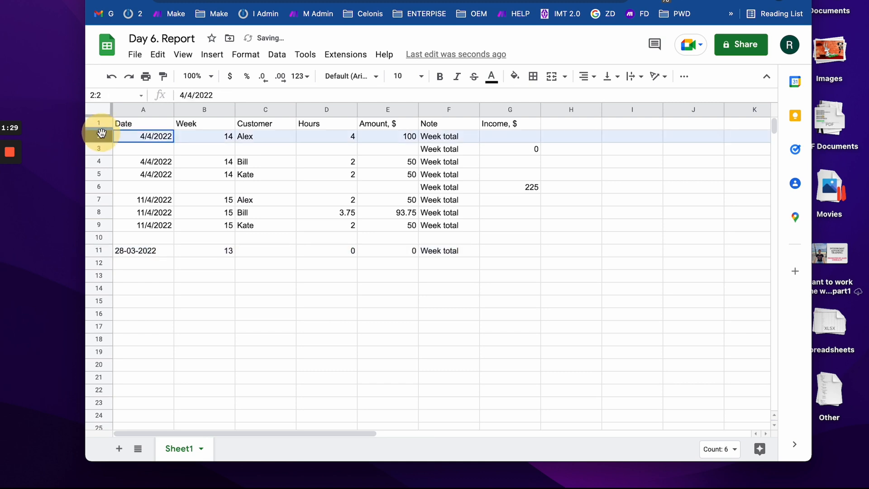
left_click_drag(102, 135, 93, 230)
key("ctrl+Right")
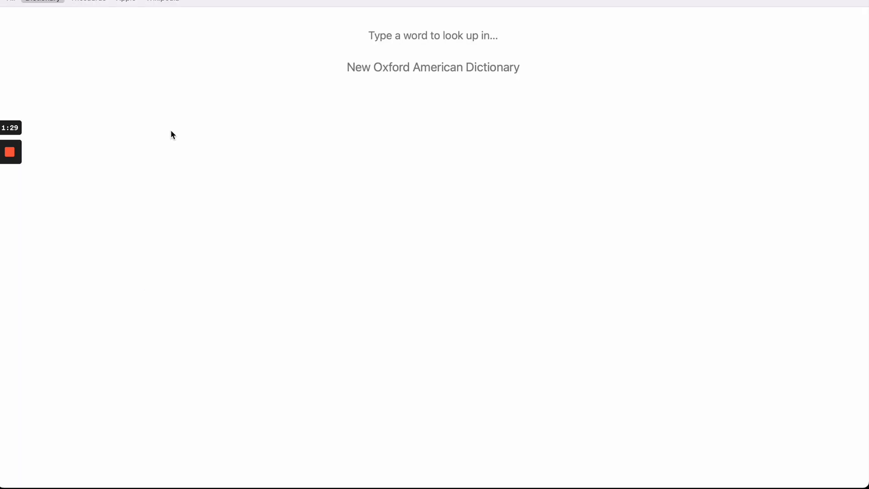
key("ctrl+Left")
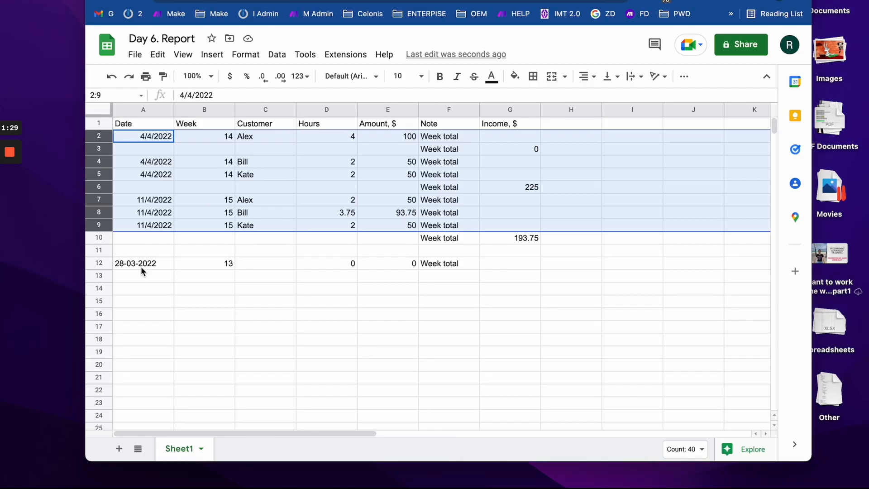
left_click(139, 288)
- Delete rows 2–14 so only the header row of Day 6. Report remains
left_click_drag(105, 289, 101, 136)
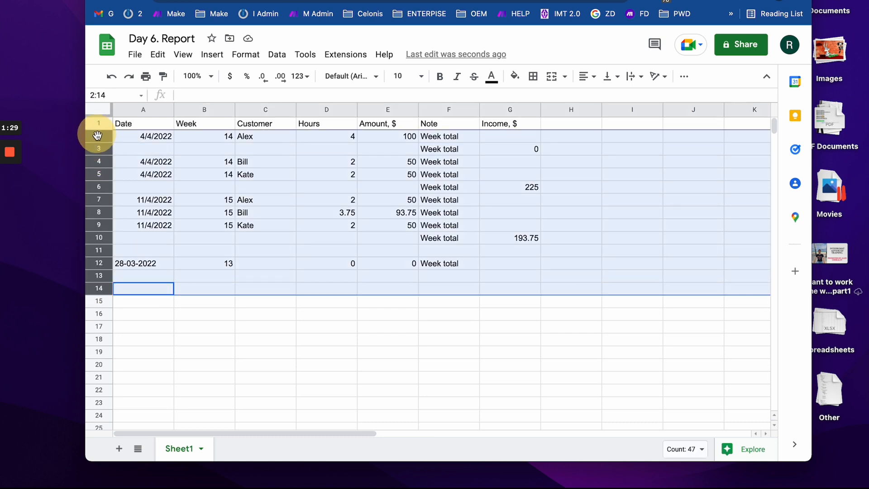
right_click(132, 153)
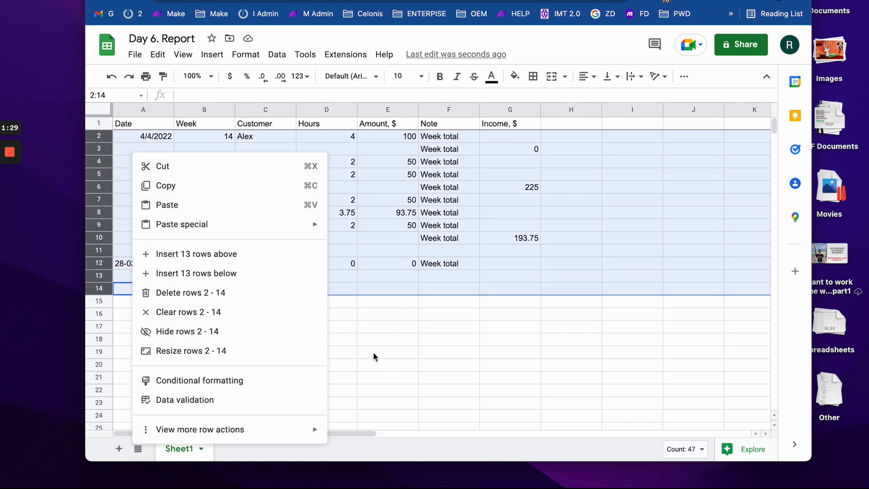
left_click(226, 297)
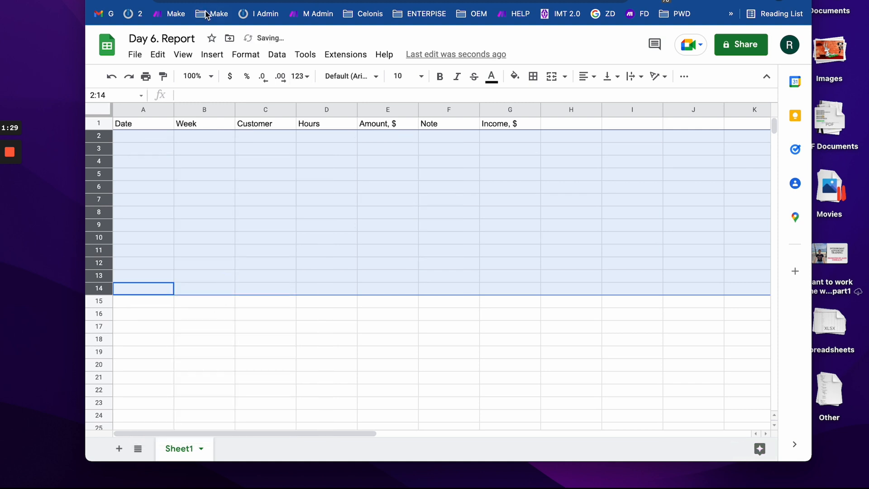
left_click(207, 0)
- Reorder the upper Google Sheets module's date format to MM then DD, and save it
left_click(315, 194)
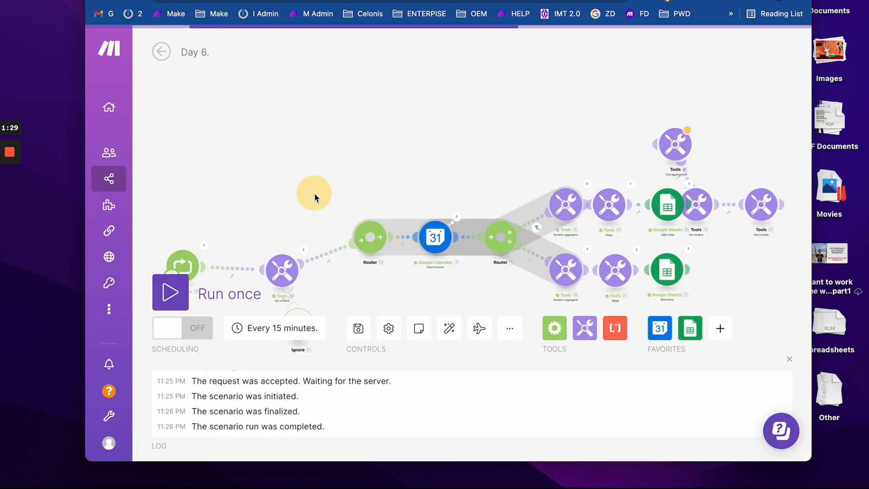
left_click_drag(417, 161, 319, 93)
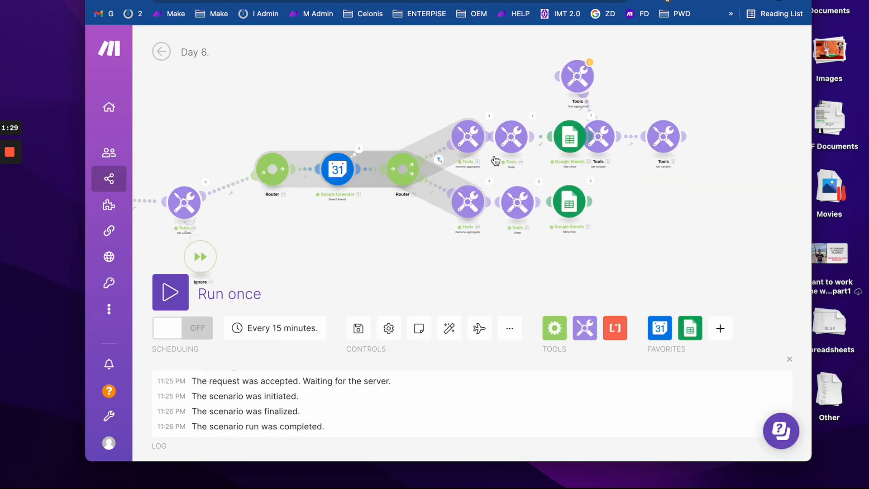
left_click(569, 137)
scroll(401, 285, "down", 4)
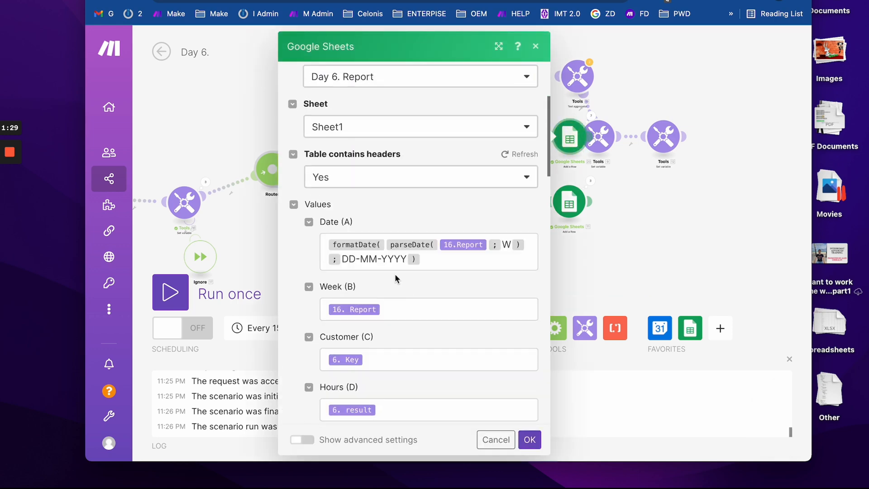
left_click_drag(357, 259, 340, 258)
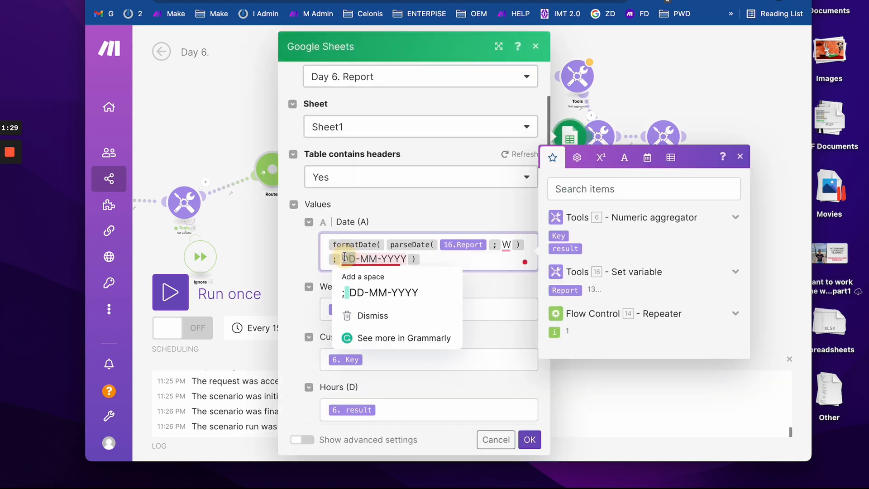
key("BackSpace")
type("MM")
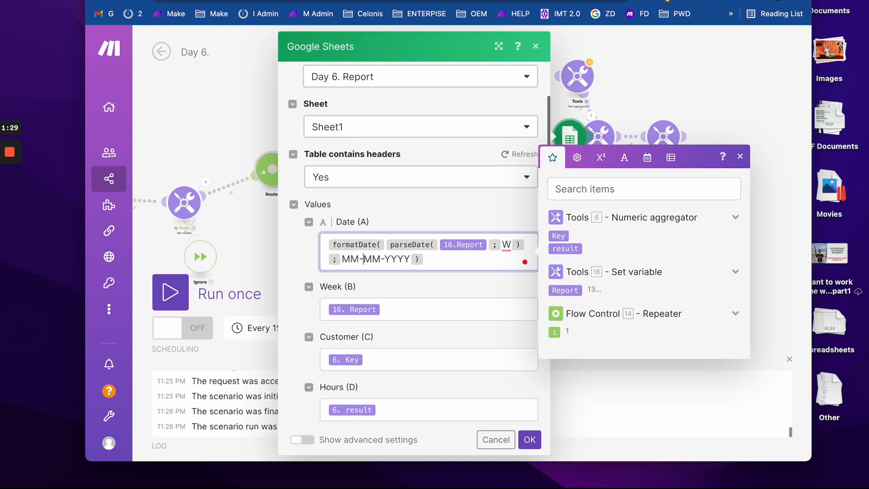
key("BackSpace")
key("BackSpace")
type("DD")
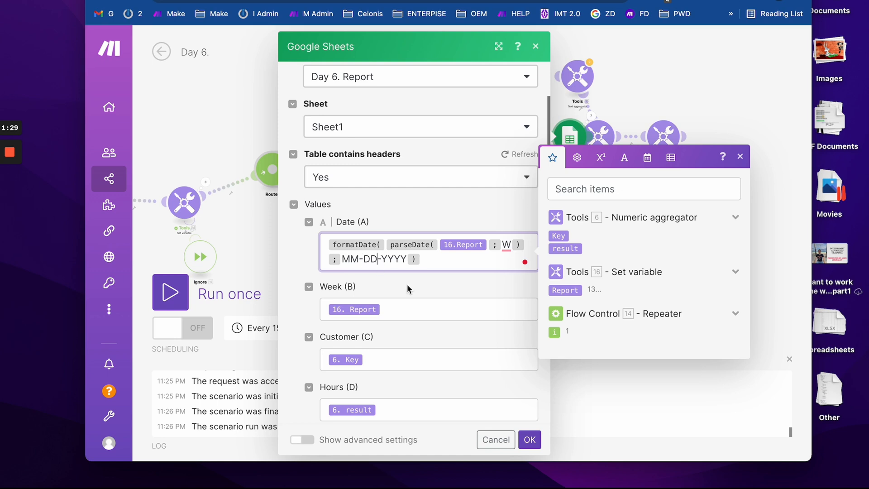
left_click(530, 440)
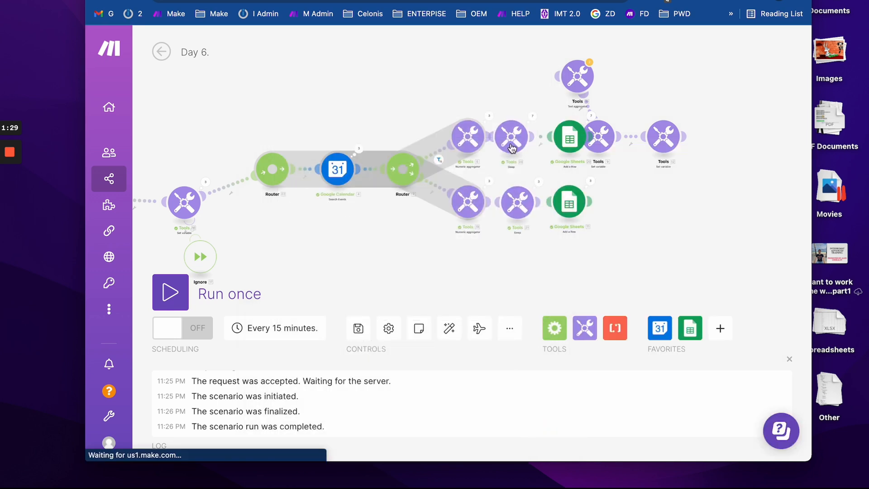
- Delete the leftover top-row module, the lower Tools module and the first Router
right_click(512, 144)
left_click(545, 291)
right_click(519, 198)
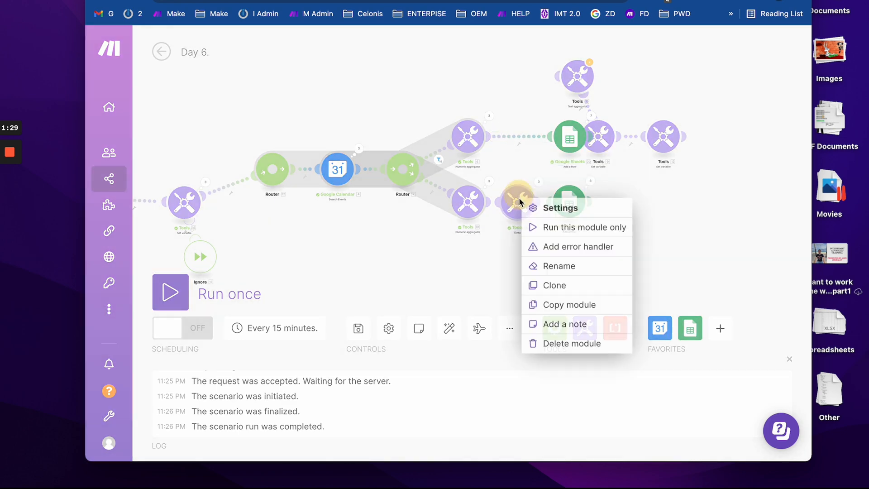
left_click(548, 343)
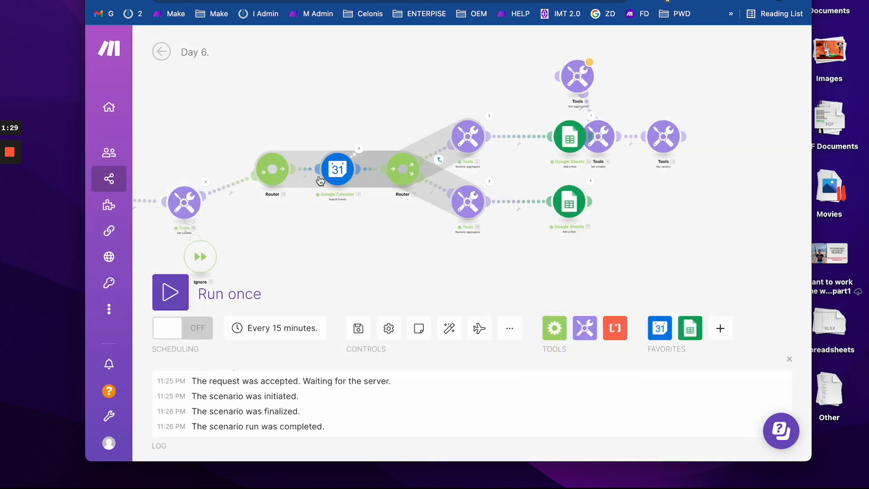
right_click(280, 172)
left_click(310, 256)
- Set the lower numeric aggregator's source module to Google Calendar - Search Events [4]
left_click(469, 206)
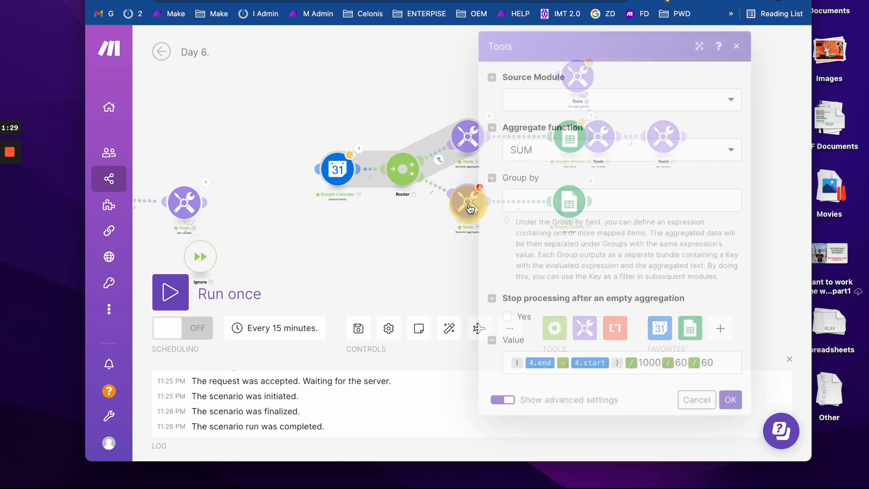
left_click(522, 100)
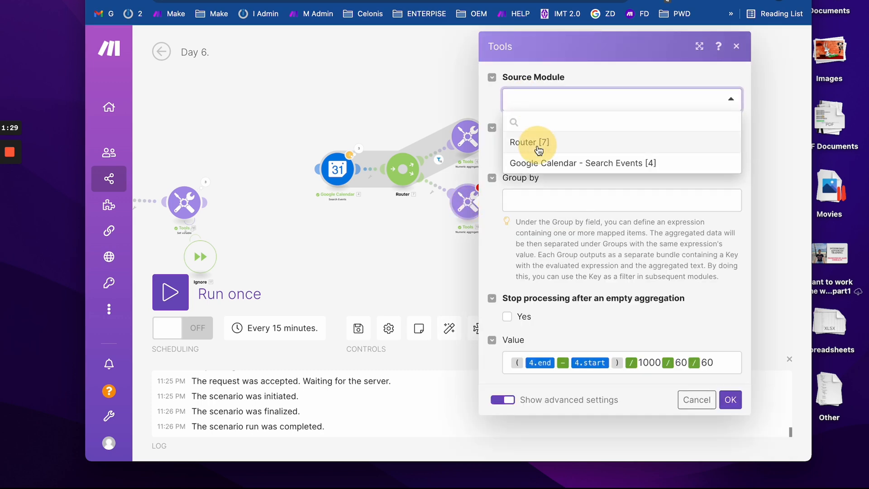
left_click(539, 148)
left_click(550, 98)
left_click(563, 164)
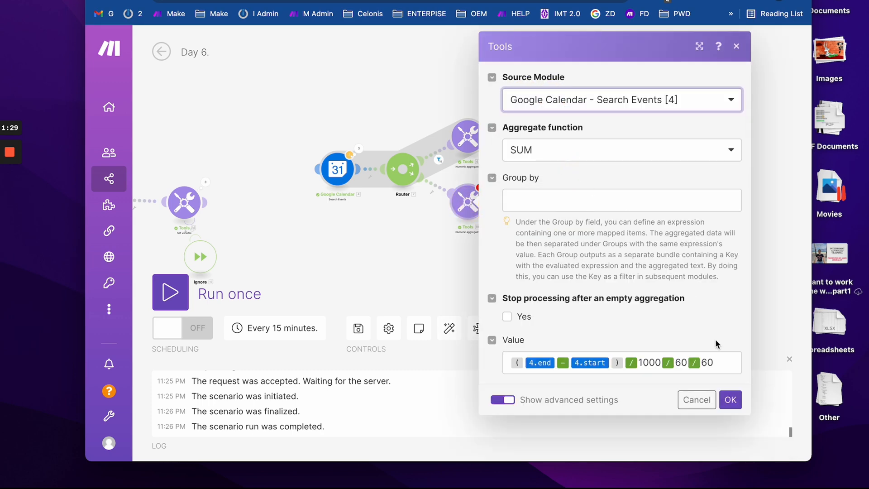
left_click(731, 400)
- Line up the two Google Sheets modules in the scenario diagram
left_click(189, 196)
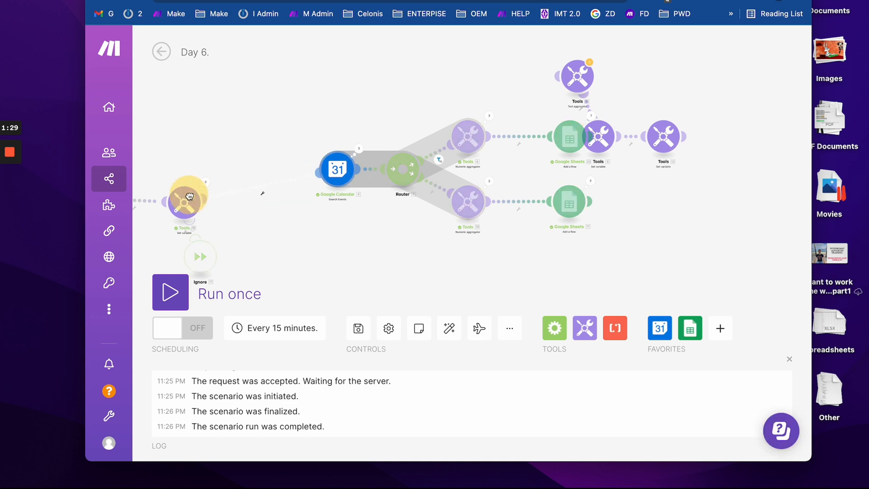
left_click_drag(355, 101, 266, 101)
left_click_drag(469, 138, 442, 138)
left_click_drag(482, 207, 453, 208)
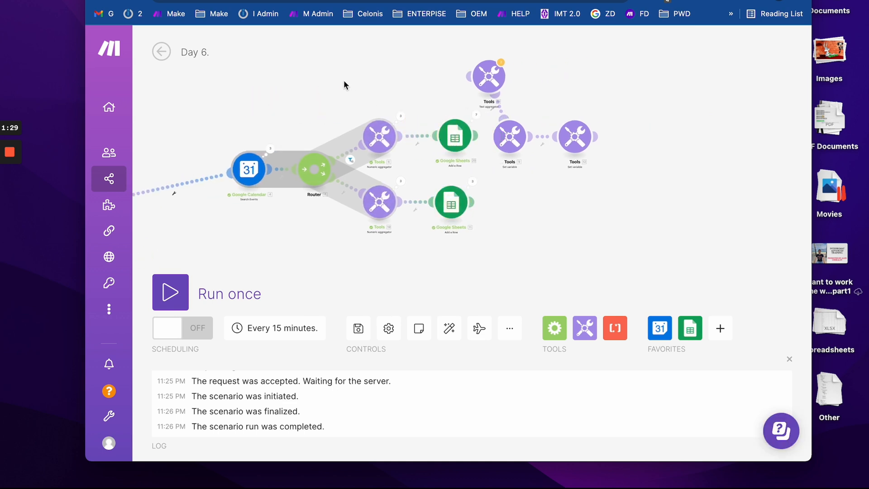
- Run the Make scenario once and go to the Day 6. Report sheet
key("ctrl+Tab")
key("ctrl+Tab")
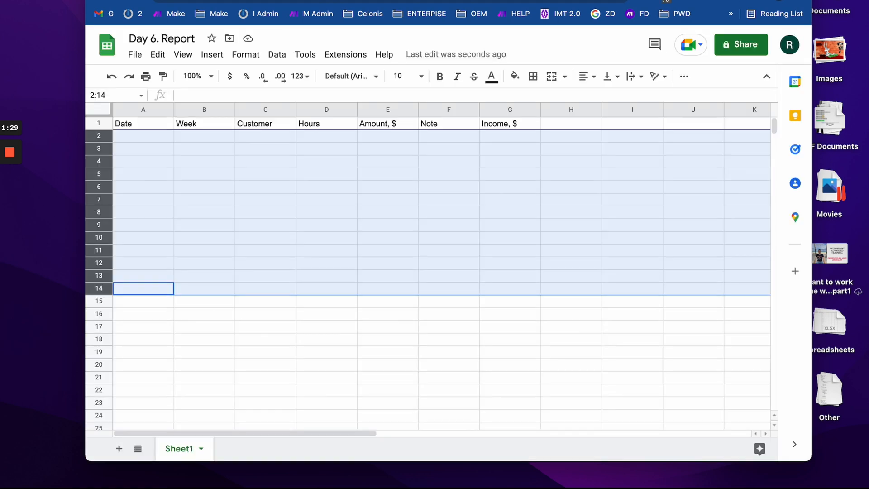
left_click(199, 209)
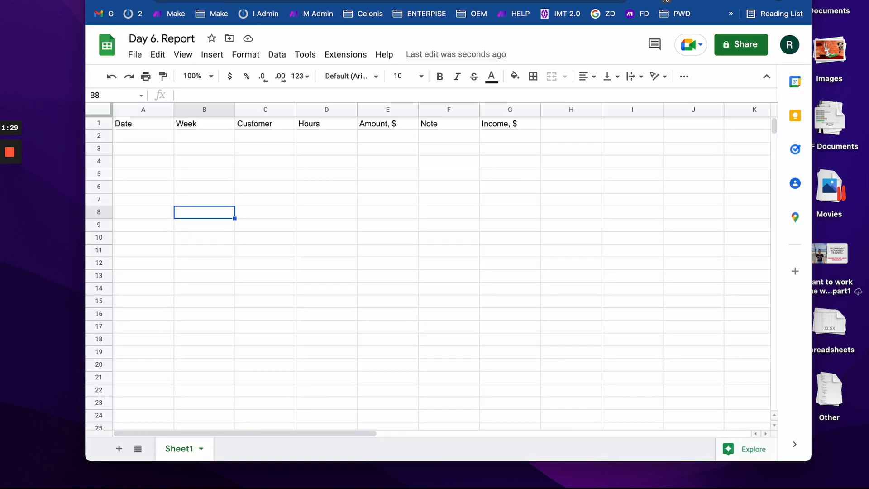
key("ctrl+shift+Tab")
key("ctrl+shift+Tab")
left_click(170, 292)
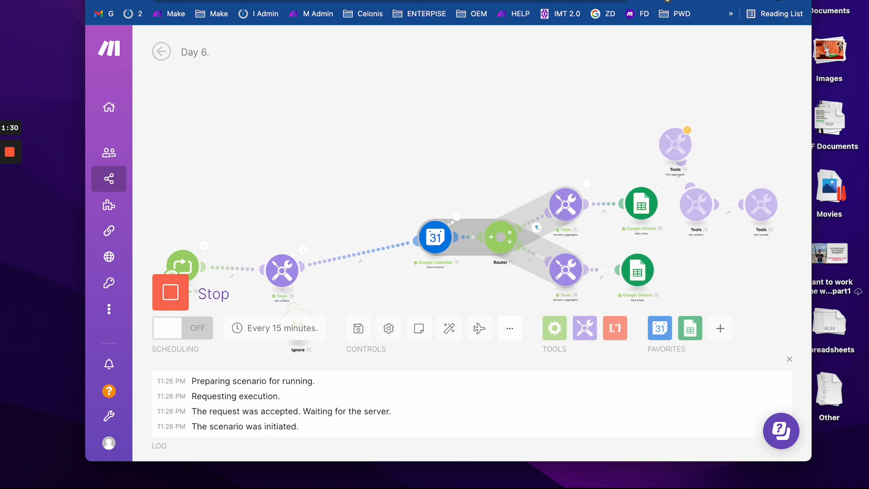
key("ctrl+Tab")
key("ctrl+Tab")
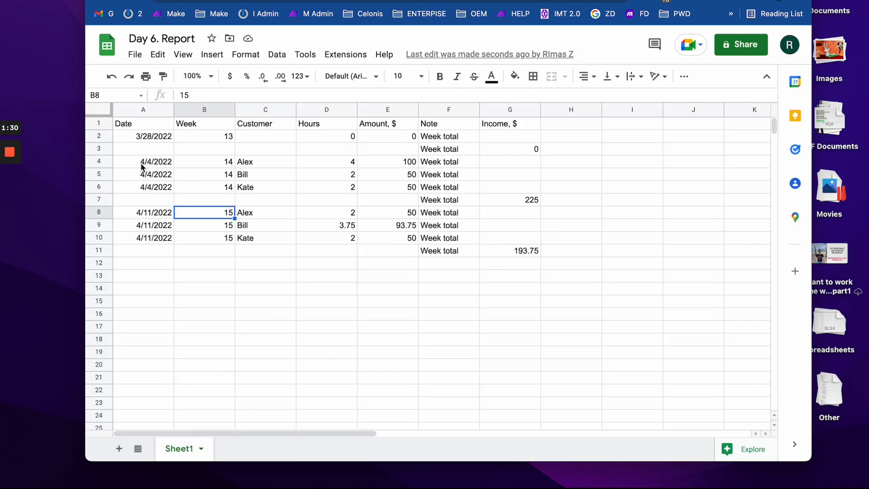
- Inspect the week totals written into rows 2 and 3 of the report
left_click_drag(161, 149, 558, 142)
left_click_drag(556, 143, 556, 145)
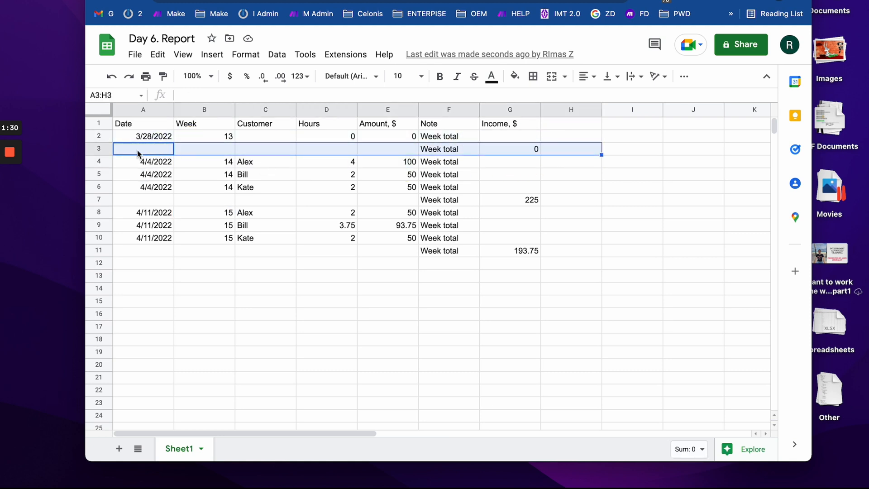
left_click(99, 136)
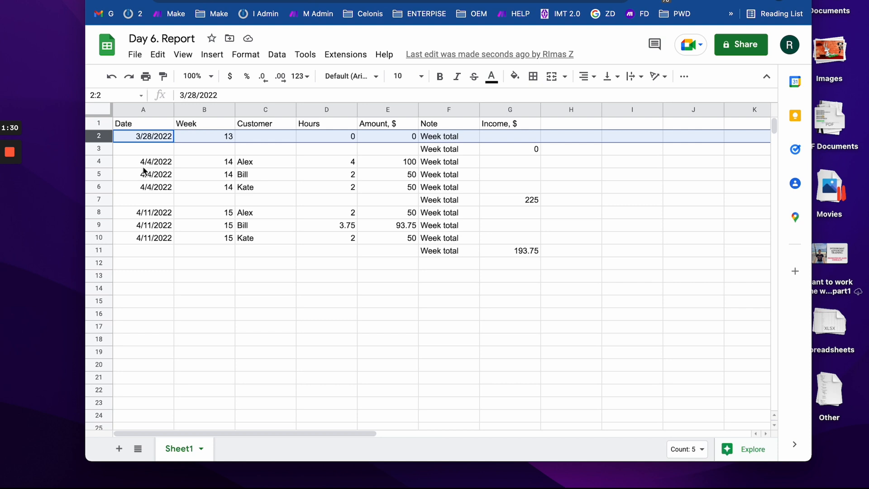
left_click(100, 152)
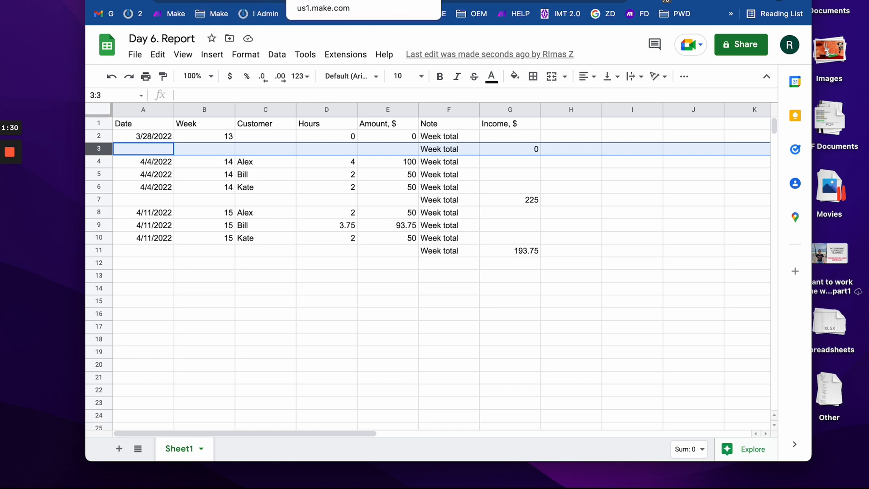
- Clear the contents of rows 2–14 and bring up Google Calendar
left_click(322, 1)
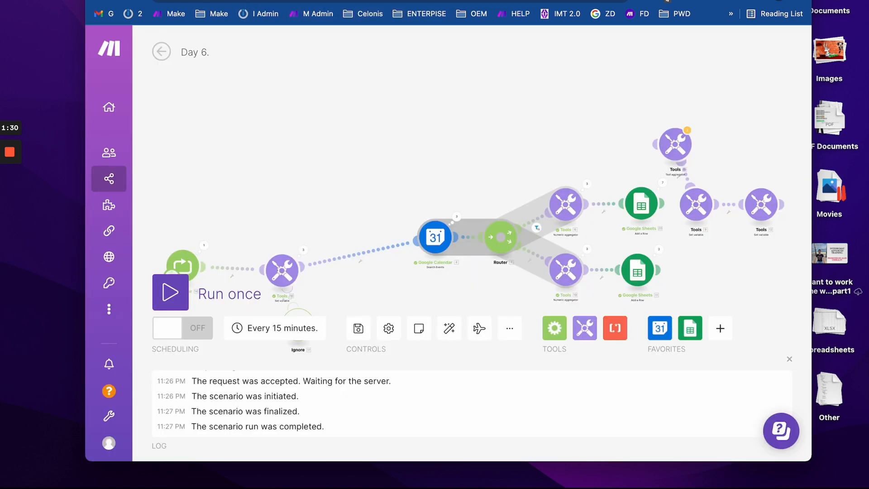
key("ctrl+Tab")
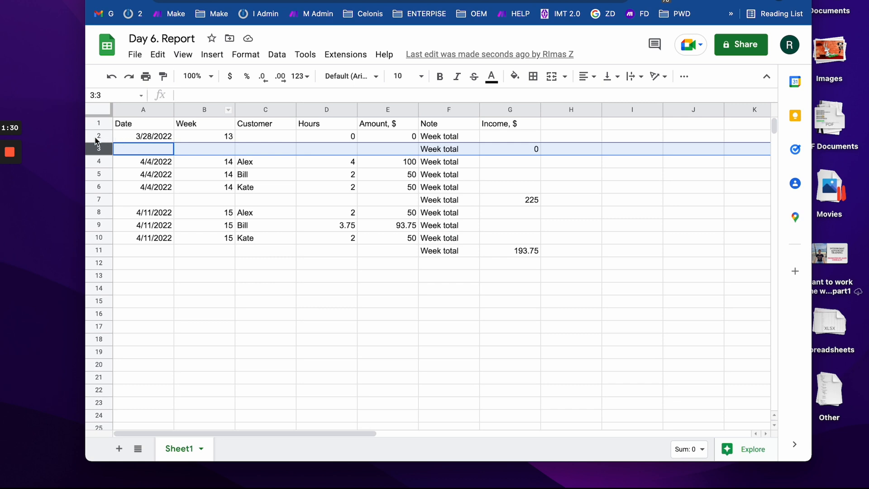
left_click_drag(95, 136, 110, 291)
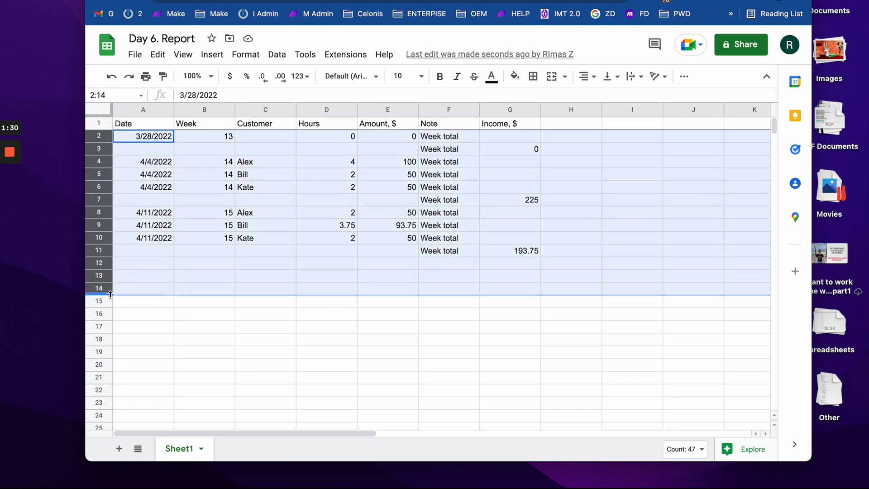
key("Delete")
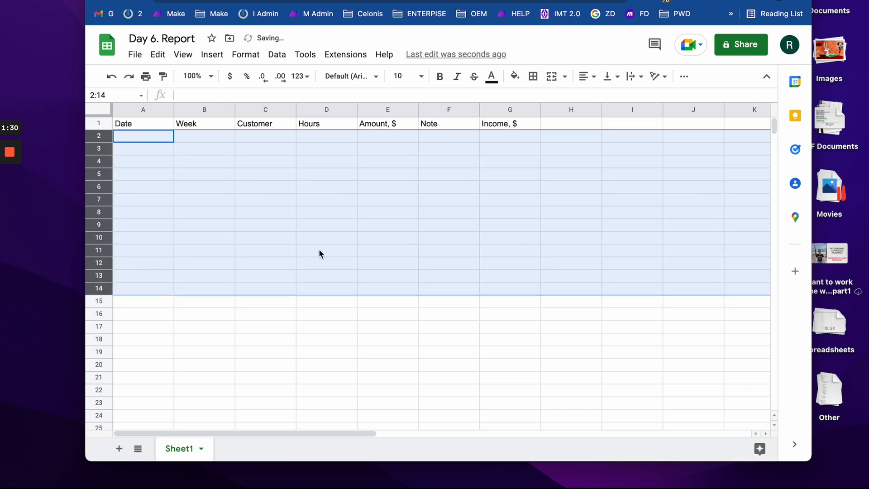
key("ctrl+Tab")
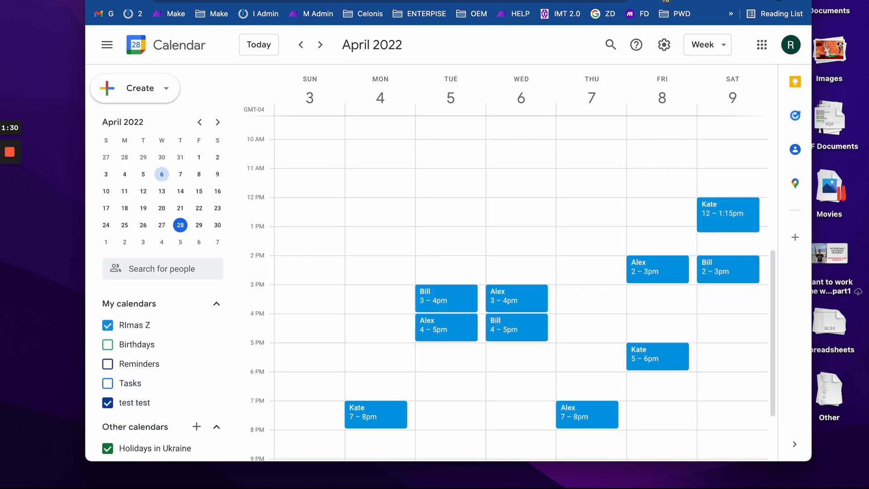
- Copy and paste the lower numeric aggregator and Google Sheets add-row modules
key("ctrl+Tab")
left_click_drag(346, 122, 219, 79)
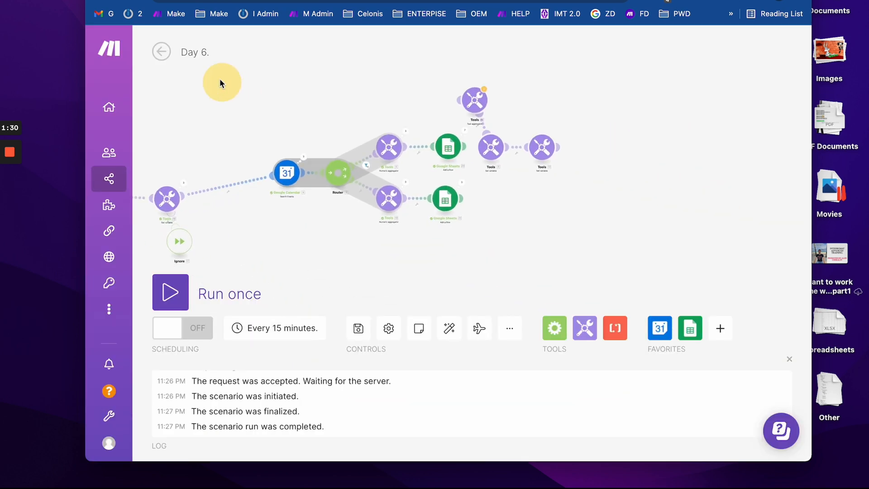
left_click_drag(345, 201, 439, 216)
scroll(427, 220, "down", 1)
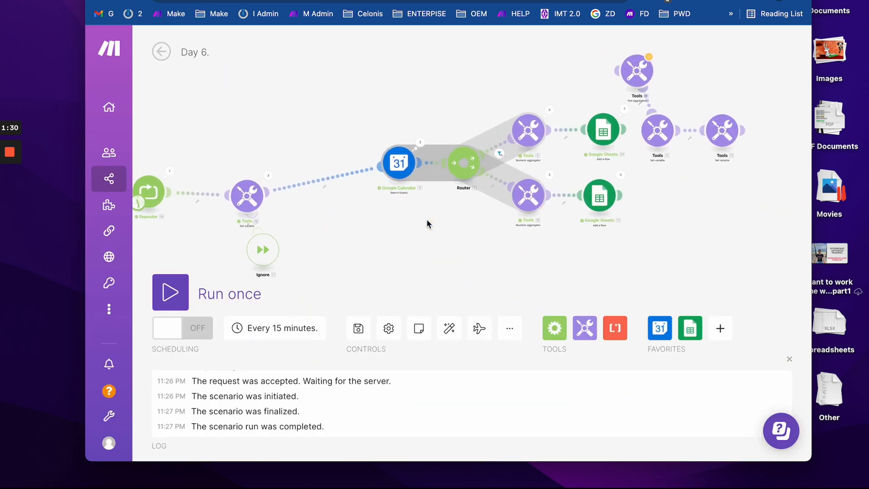
scroll(560, 228, "up", 1)
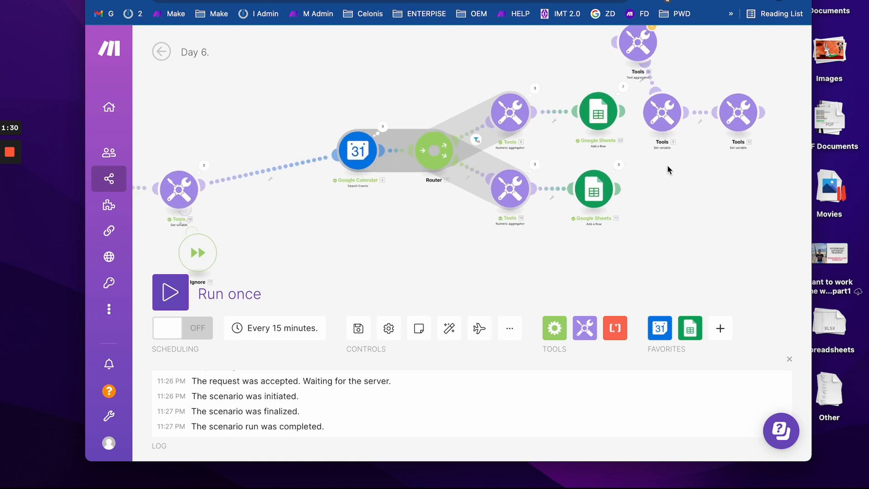
left_click_drag(654, 183, 414, 190)
key("super+c")
key("super+v")
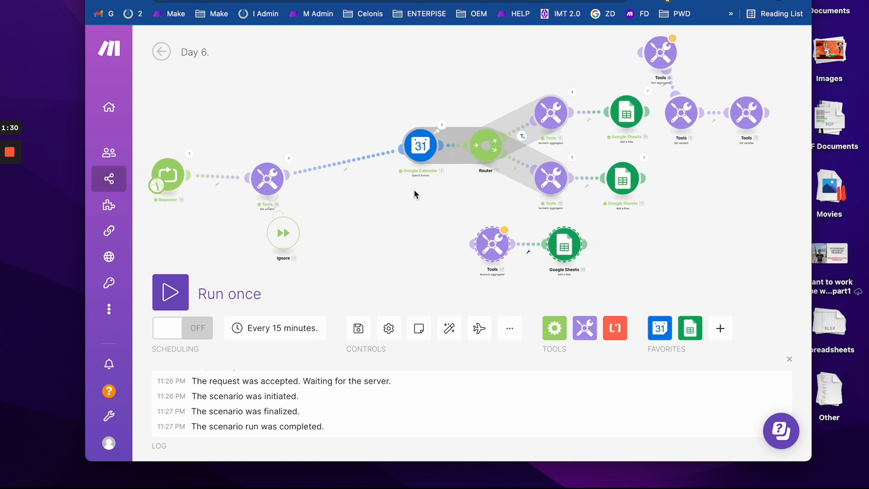
- Connect the pasted aggregator to the Router as its third route
scroll(372, 188, "up", 1)
left_click_drag(351, 204, 404, 199)
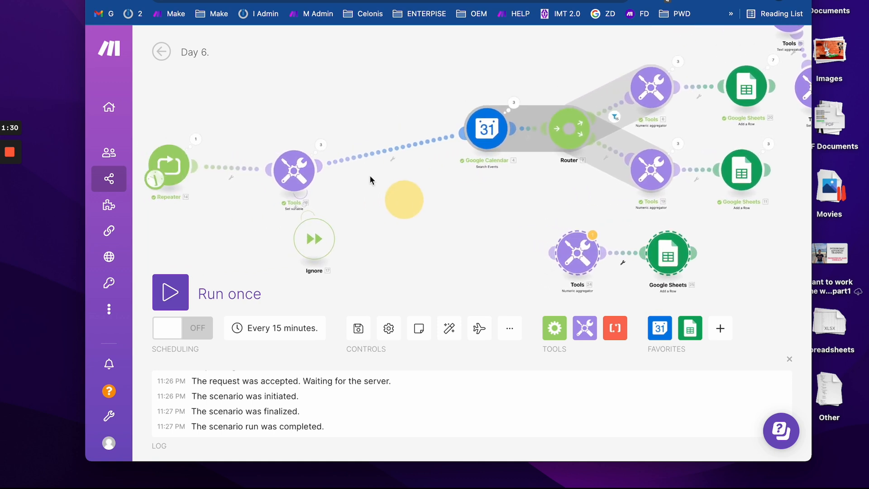
left_click(506, 175)
left_click_drag(553, 254, 562, 149)
left_click_drag(475, 212, 561, 210)
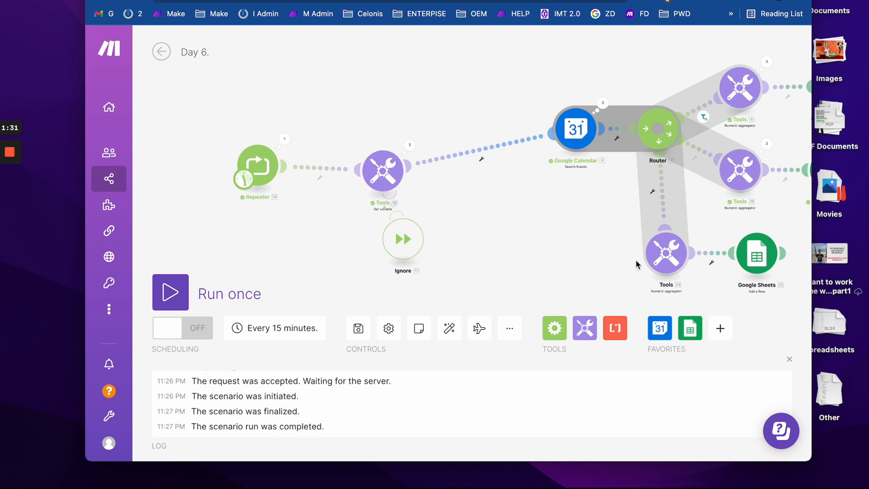
- Set the bottom numeric aggregator's source module to Repeater [14] and confirm it
left_click(666, 251)
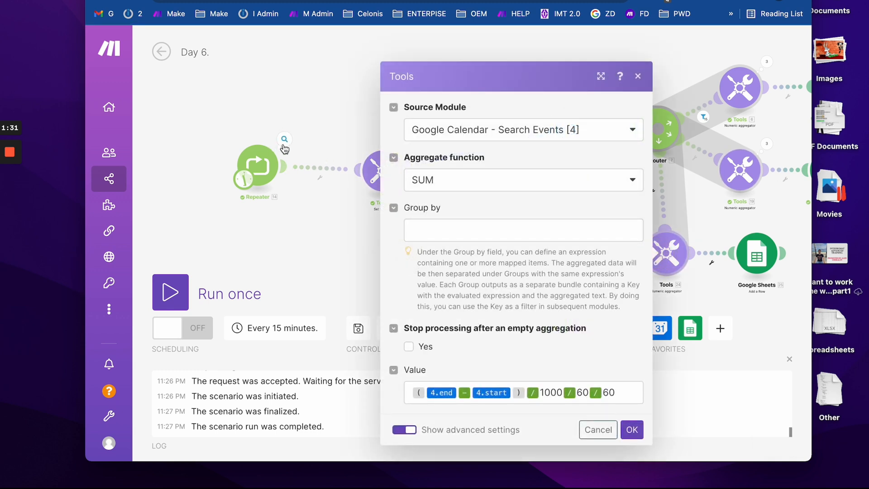
left_click(500, 128)
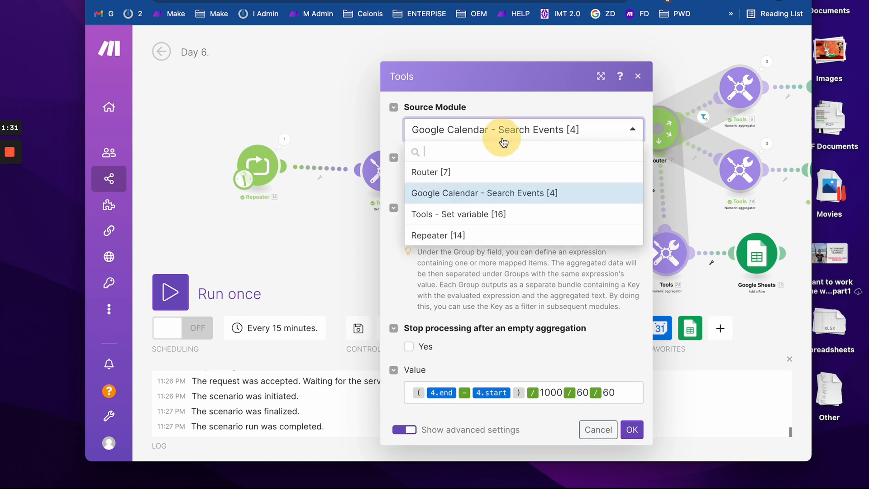
left_click(461, 237)
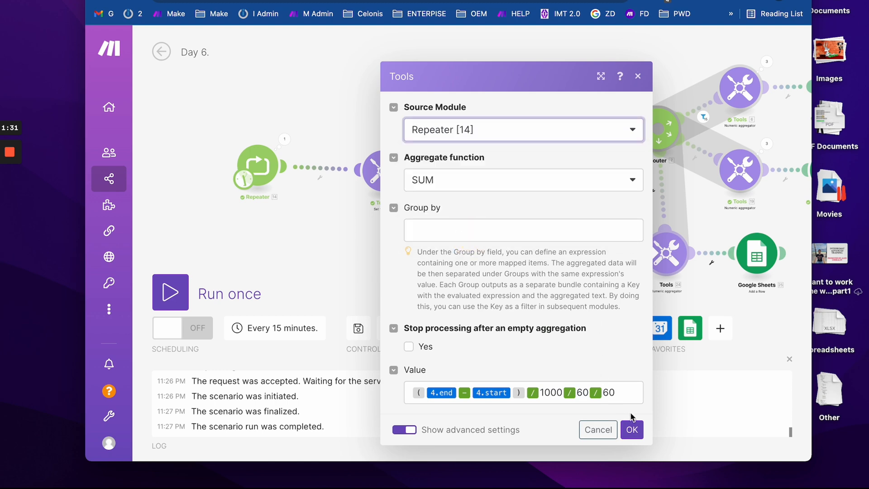
left_click(632, 428)
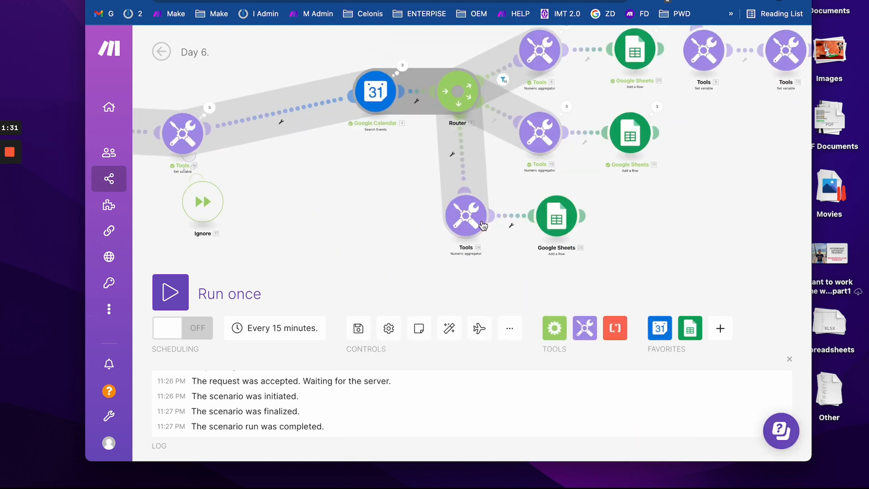
left_click(484, 226)
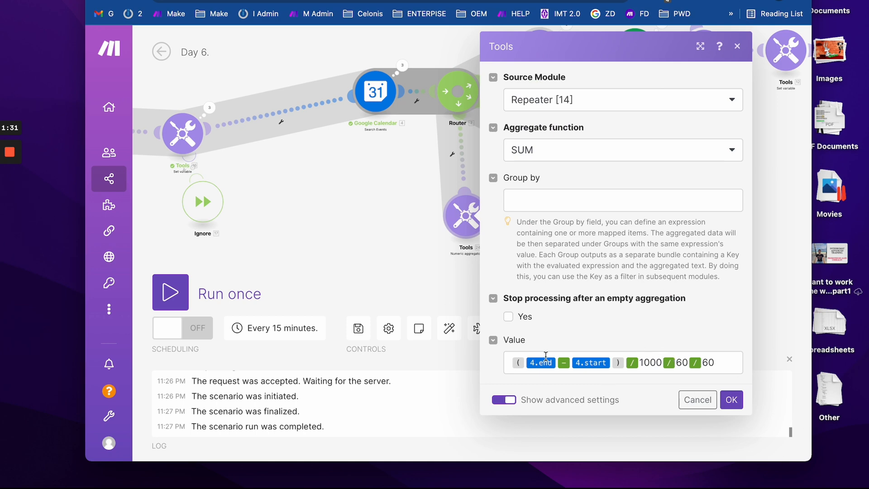
left_click(395, 234)
left_click(556, 217)
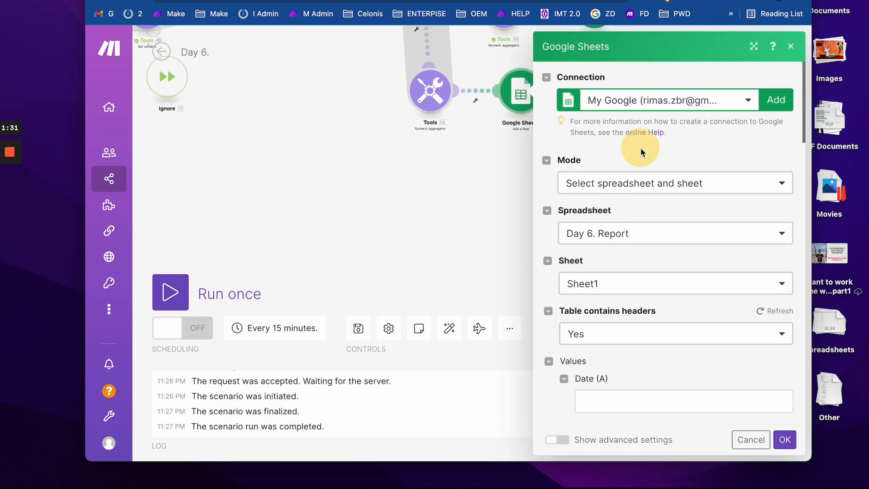
- Dismiss the accidental new module and pan the canvas to show all router branches
left_click(723, 48)
left_click_drag(523, 155, 494, 235)
double_click(380, 152)
left_click(471, 197)
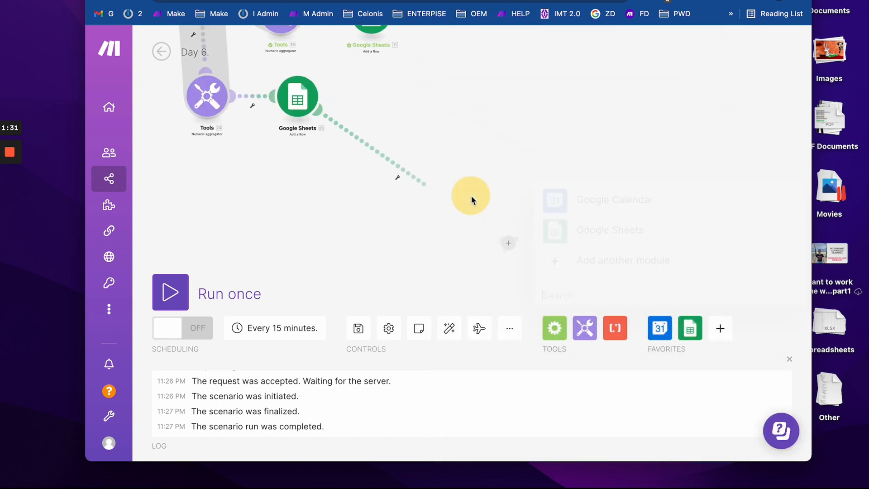
left_click_drag(435, 237, 606, 301)
scroll(607, 302, "down", 5)
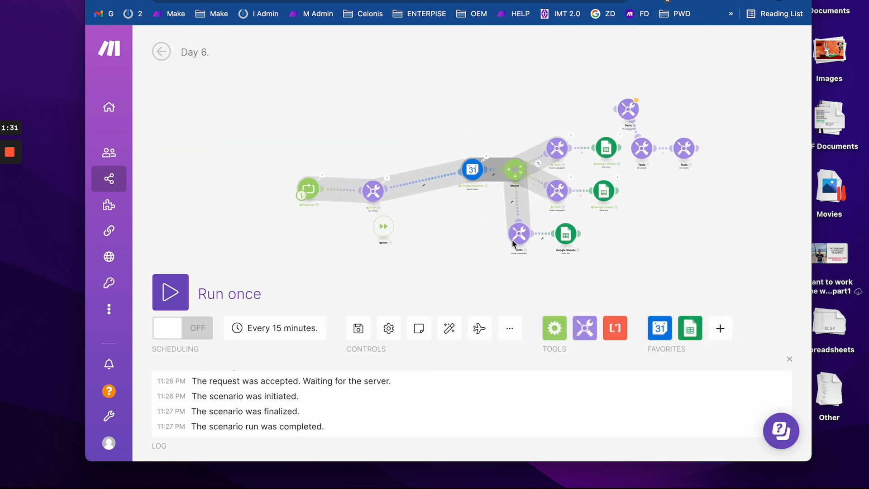
scroll(525, 244, "up", 3)
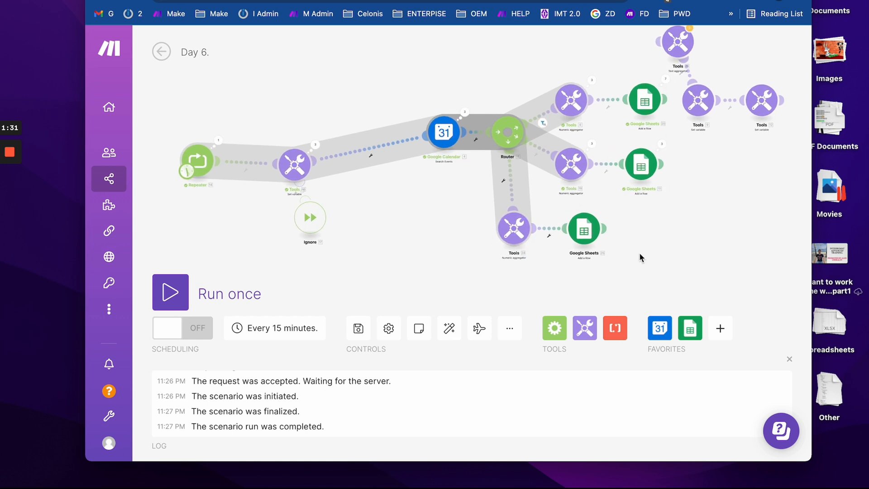
left_click_drag(640, 255, 413, 227)
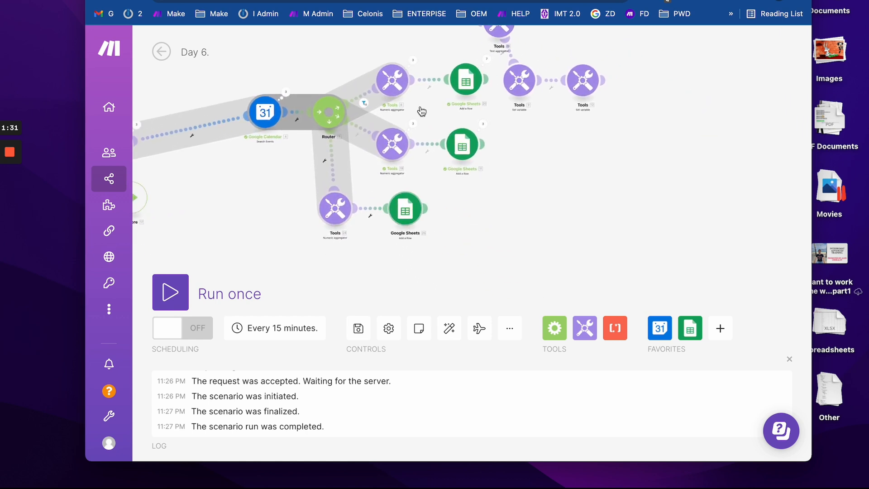
left_click_drag(566, 137, 563, 175)
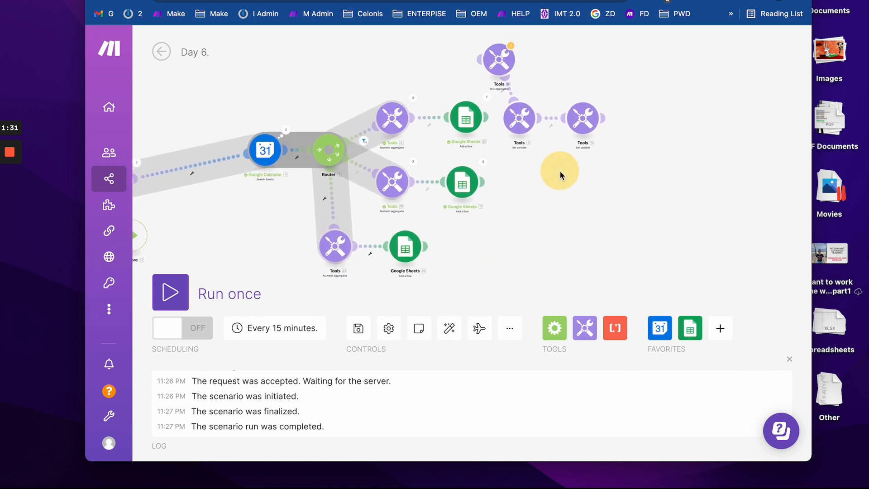
- Change the bottom Google Sheets row's Note (F) from 'Week total' to 'Grand total'
left_click(399, 256)
scroll(493, 381, "down", 4)
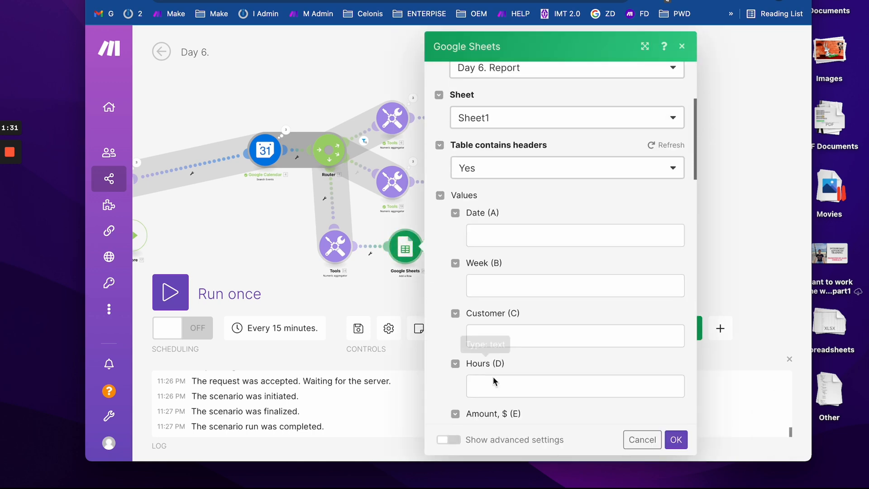
scroll(494, 381, "down", 6)
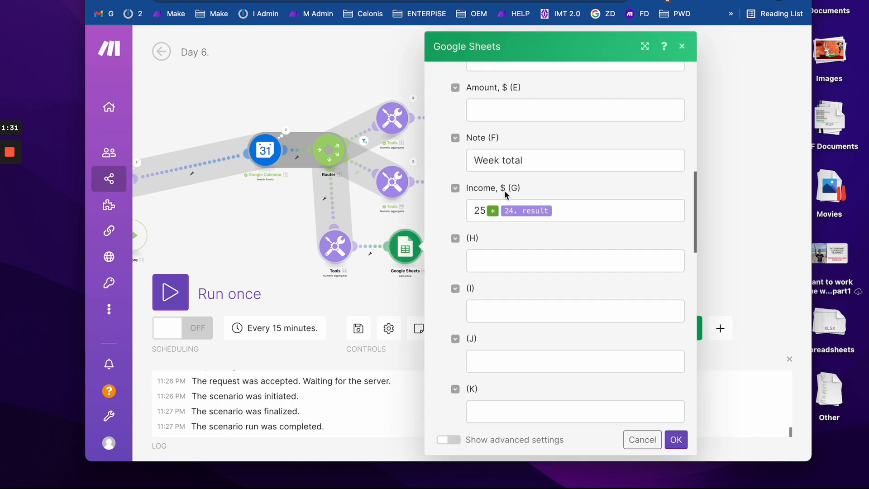
double_click(486, 163)
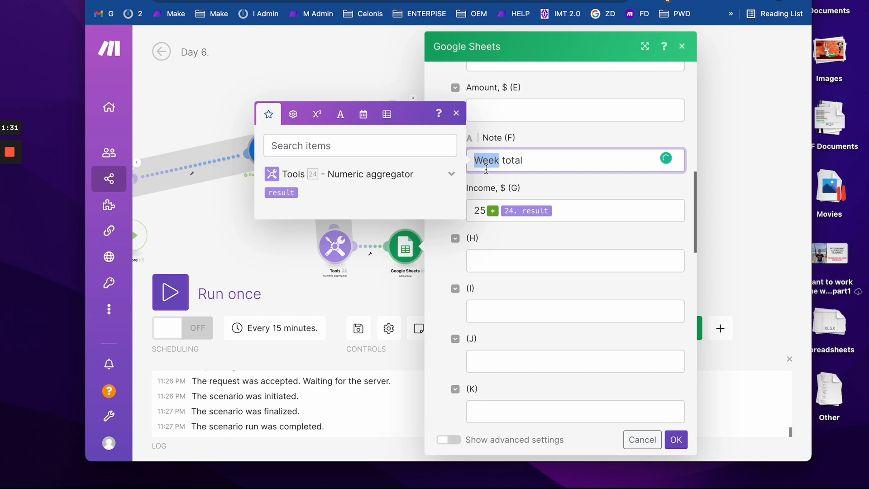
type("Grand")
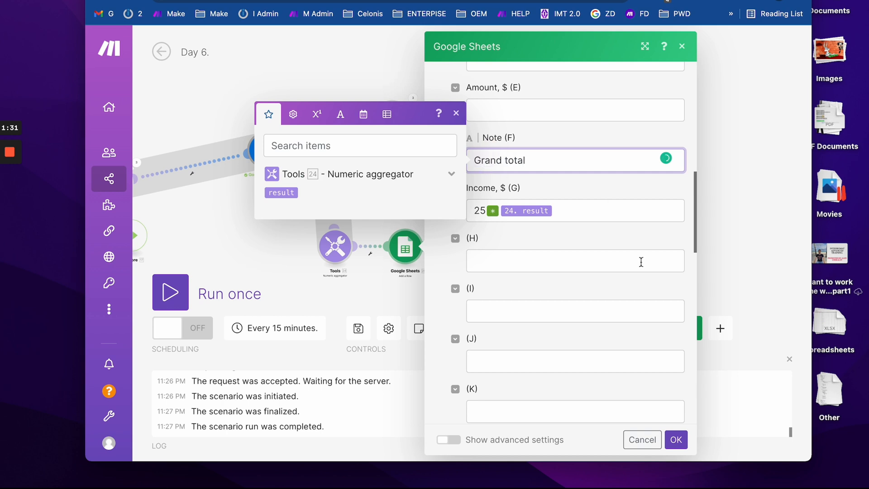
left_click(676, 439)
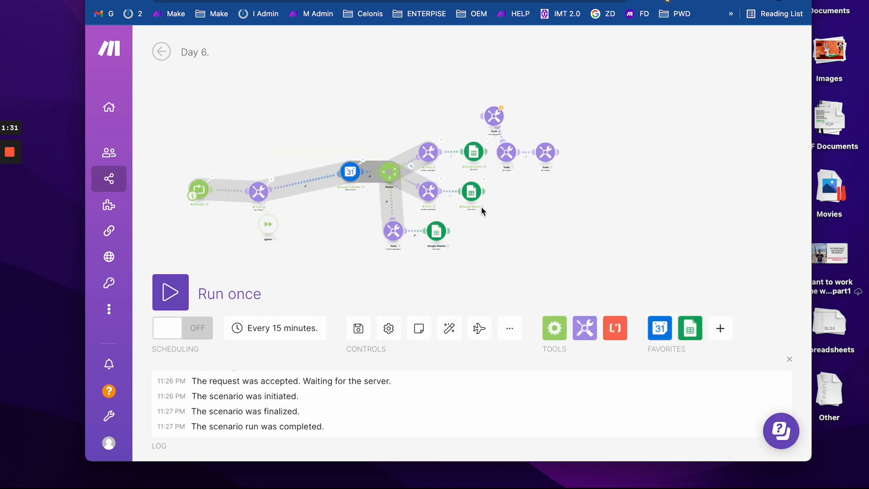
- Delete the three leftover Tools modules after the top branch's sheet row
left_click_drag(593, 88, 499, 162)
right_click(500, 160)
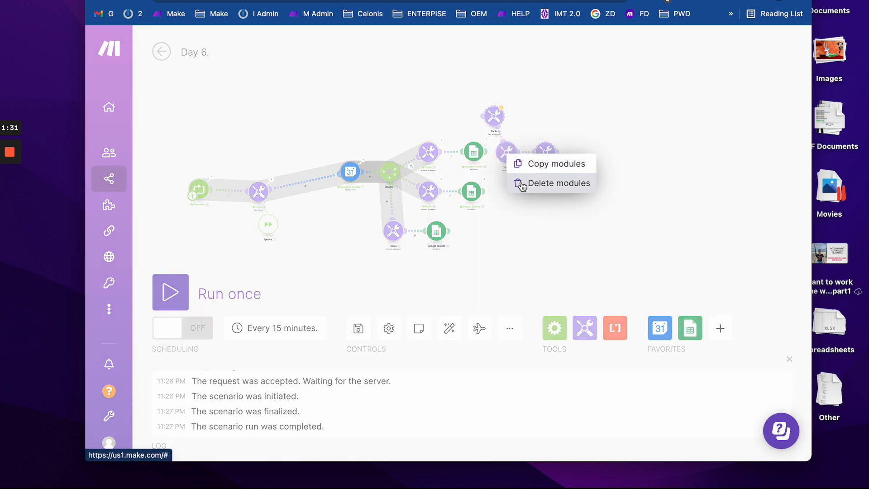
left_click(531, 123)
left_click(507, 152)
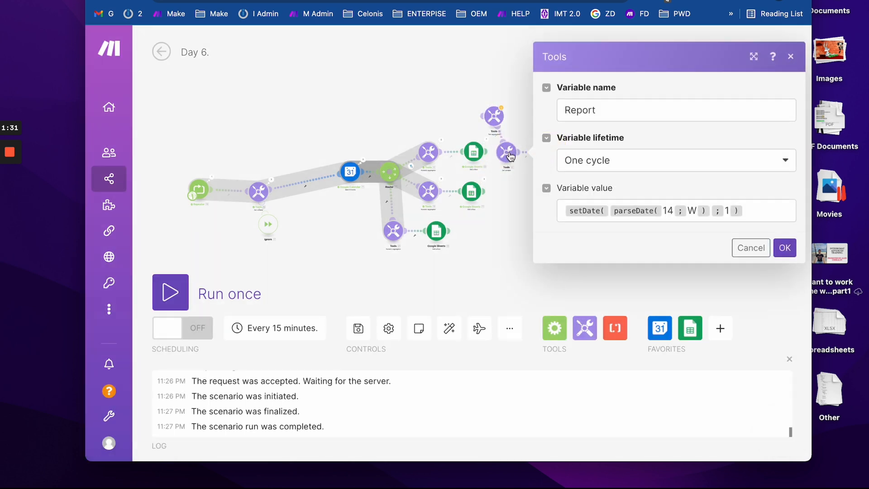
left_click(458, 72)
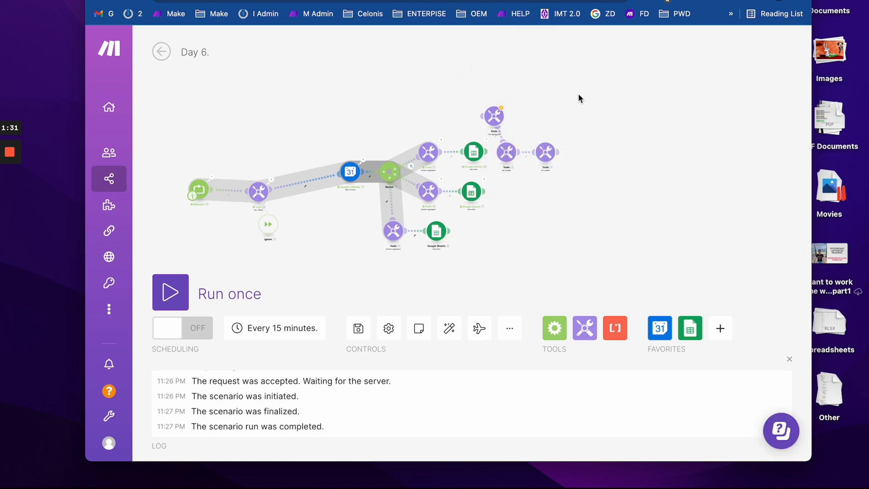
left_click_drag(578, 93, 490, 169)
right_click(510, 158)
left_click(537, 189)
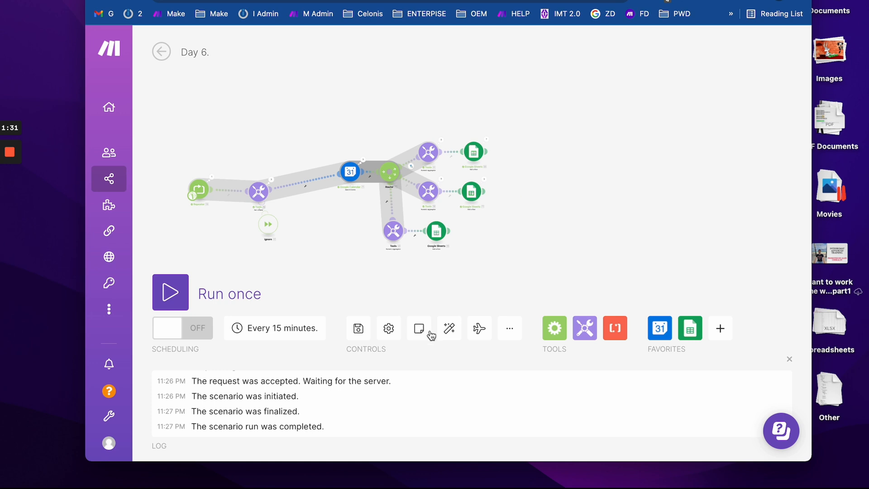
- Auto-align the modules, save the scenario, and glance at the report sheet and calendar
left_click(449, 327)
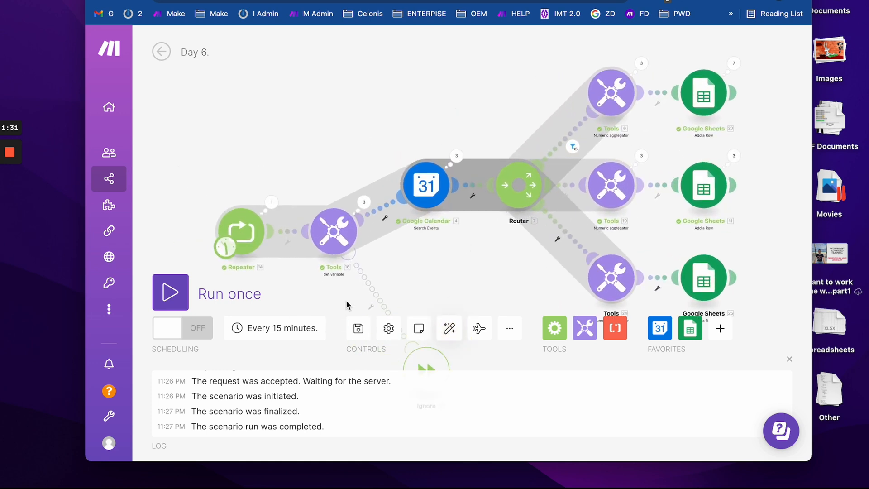
left_click_drag(303, 169, 295, 128)
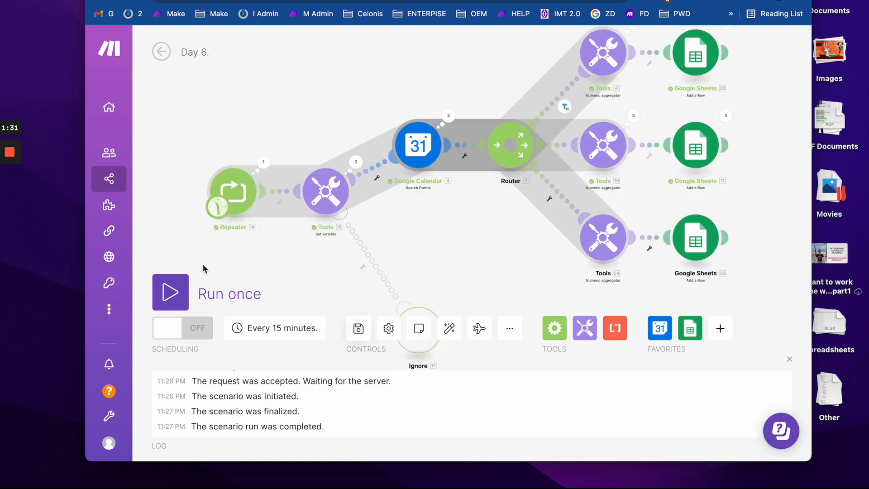
key("super+s")
left_click(390, 1)
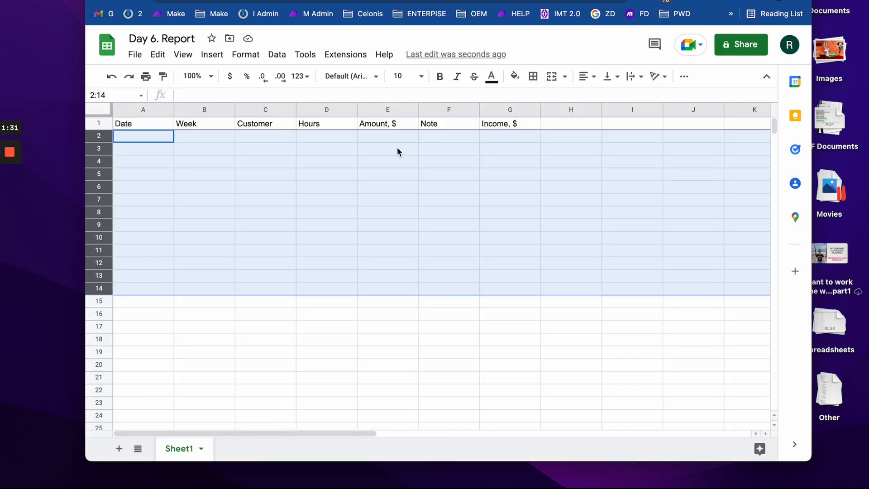
left_click(357, 1)
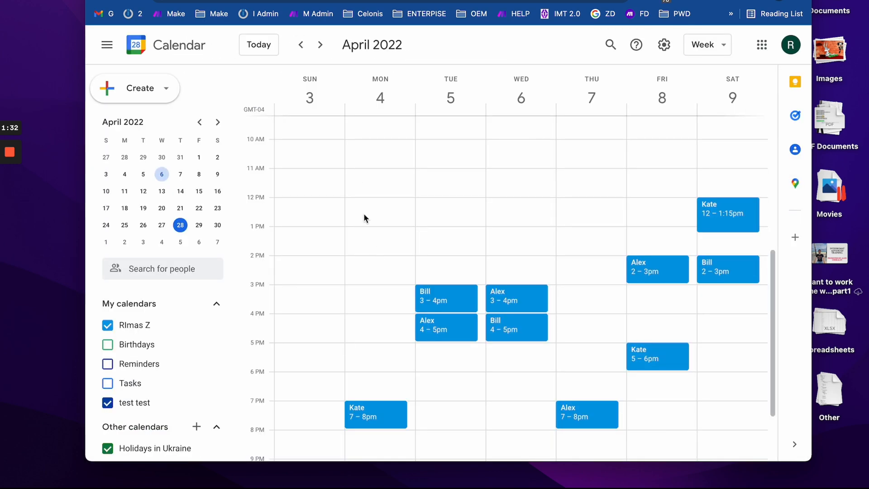
left_click(317, 1)
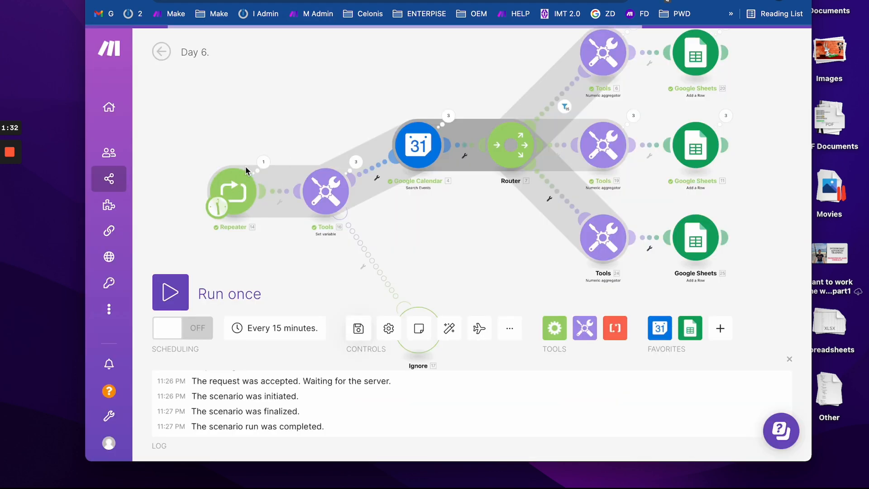
- Set the Repeater to 6 repeats, run the scenario once, and switch to the report sheet
left_click(246, 197)
double_click(299, 191)
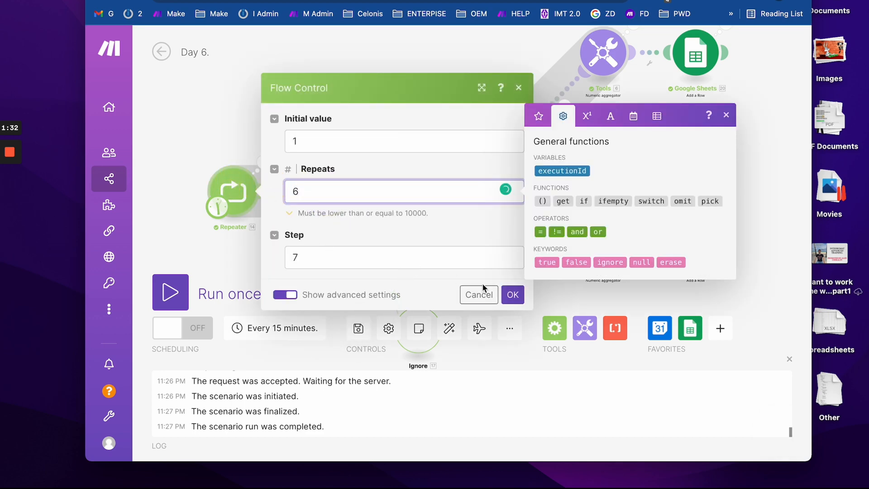
left_click(513, 294)
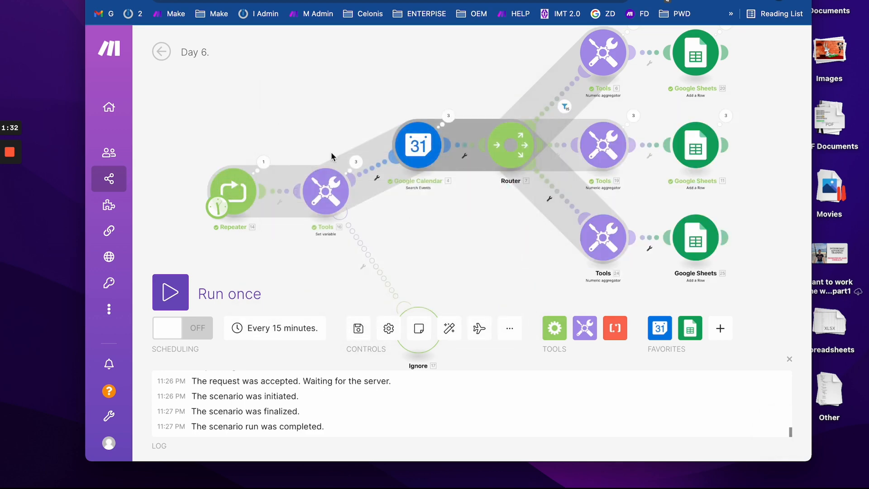
left_click(180, 291)
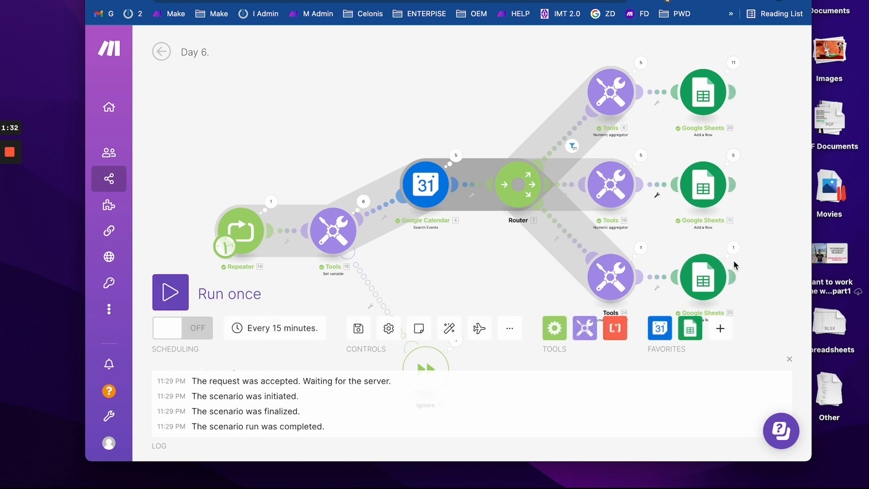
key("ctrl+Tab")
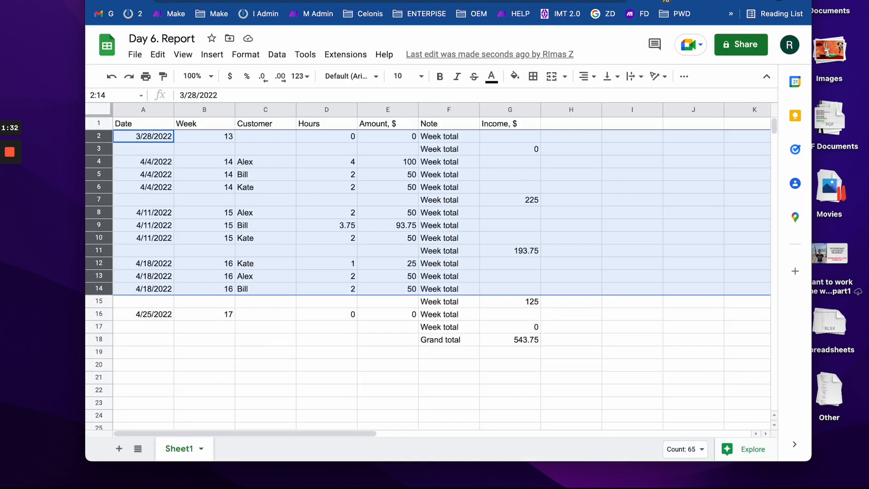
- Review the Day 6. Report rows for weeks 13–17, starting 3/28/2022, then return to Make
left_click(430, 374)
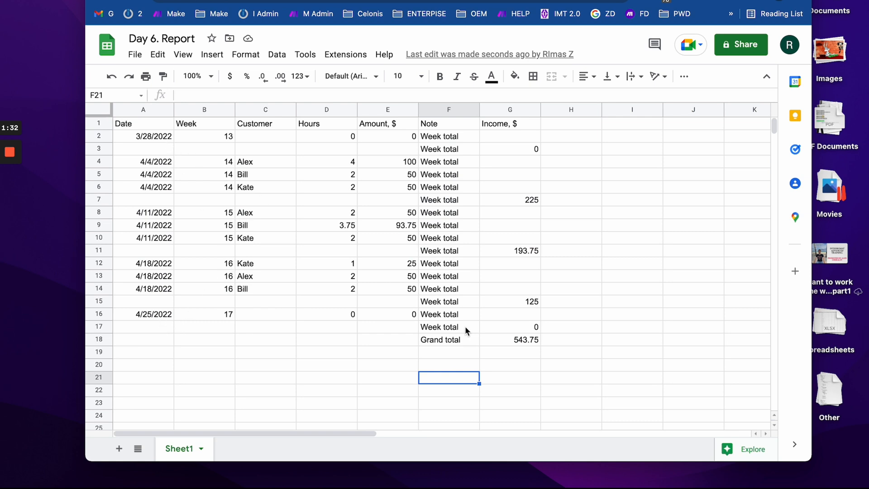
left_click_drag(509, 318, 127, 316)
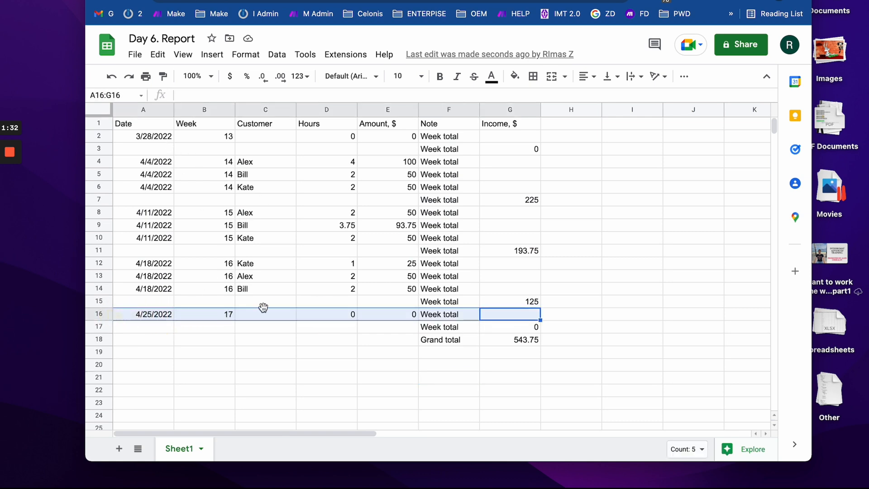
left_click_drag(148, 133, 564, 138)
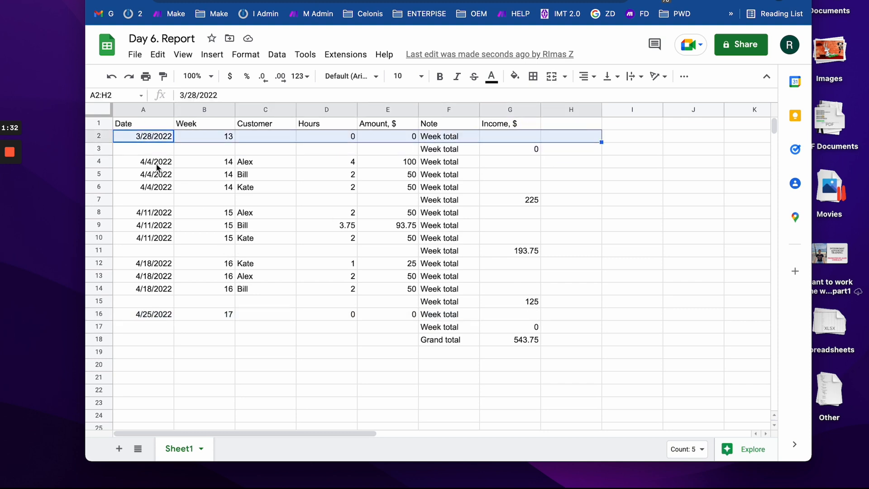
left_click_drag(158, 167, 561, 294)
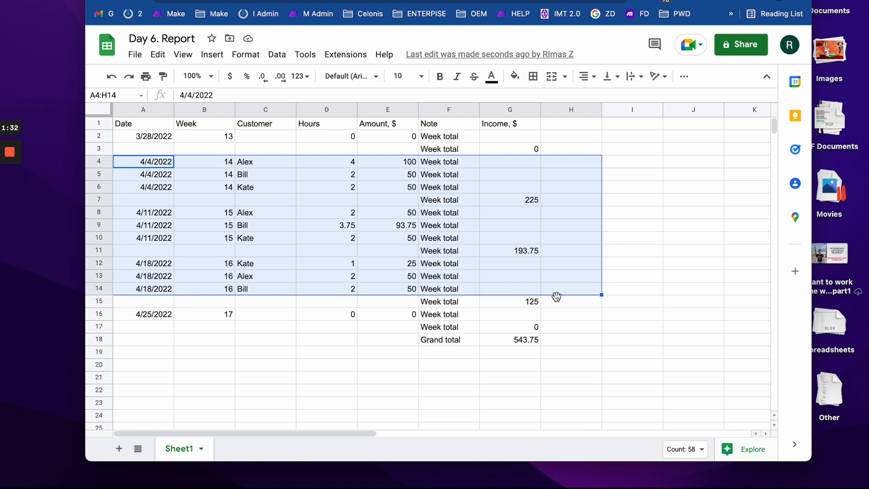
left_click(152, 137)
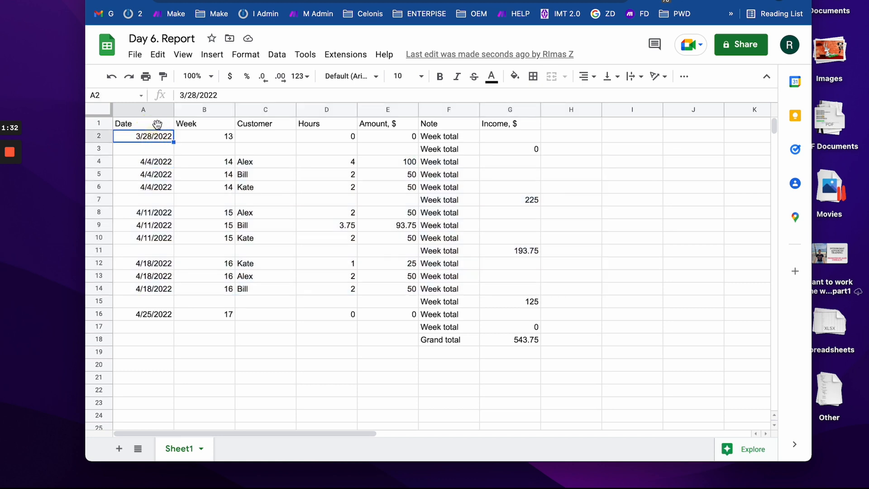
key("ctrl+Tab")
key("ctrl+Tab")
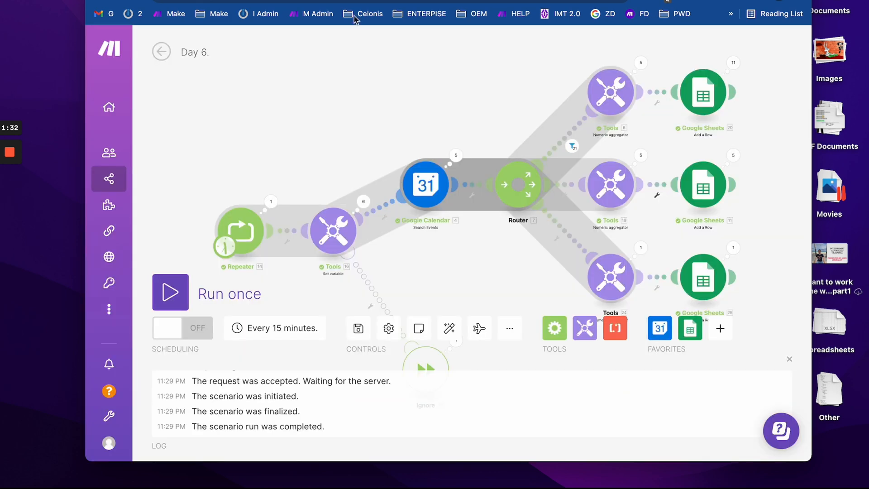
- Copy the Start Date expression from the Google Calendar event search module
left_click(426, 184)
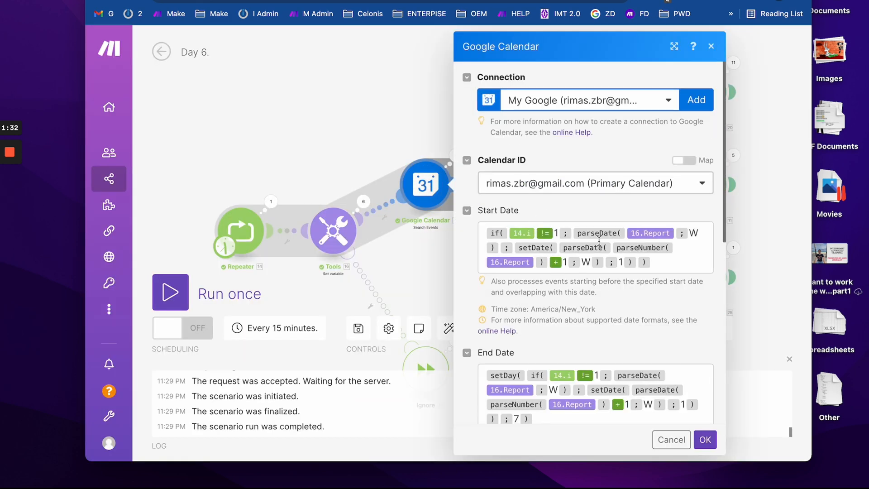
left_click(661, 266)
key("super+a")
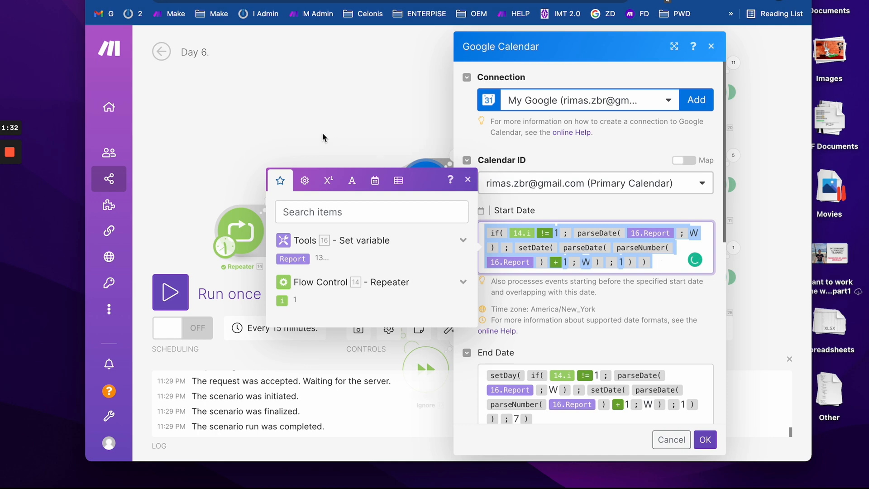
left_click(303, 107)
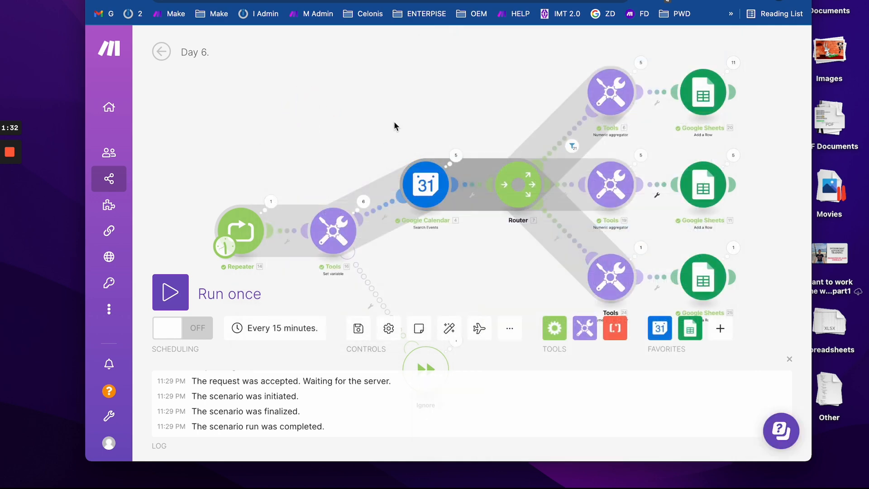
left_click_drag(393, 121, 258, 132)
left_click(472, 103)
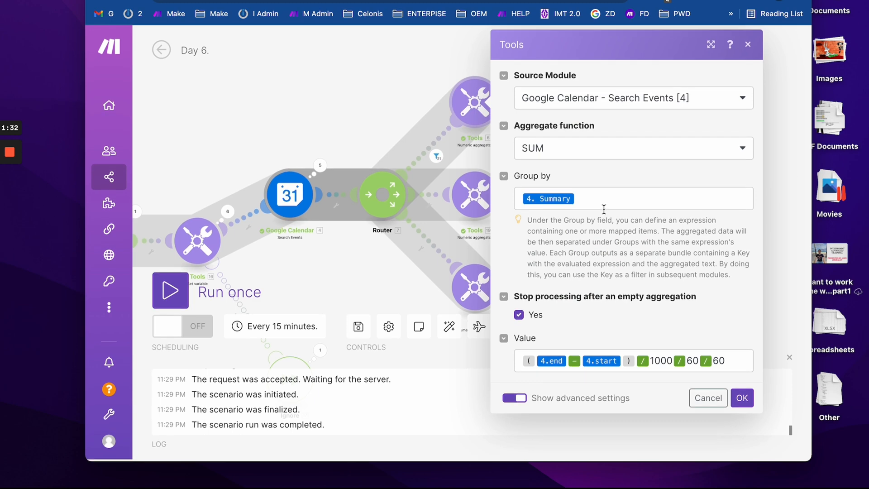
key("Escape")
- Replace the top Sheets row's Date (A) with formatDate() wrapping the pasted start-date expression
left_click(569, 104)
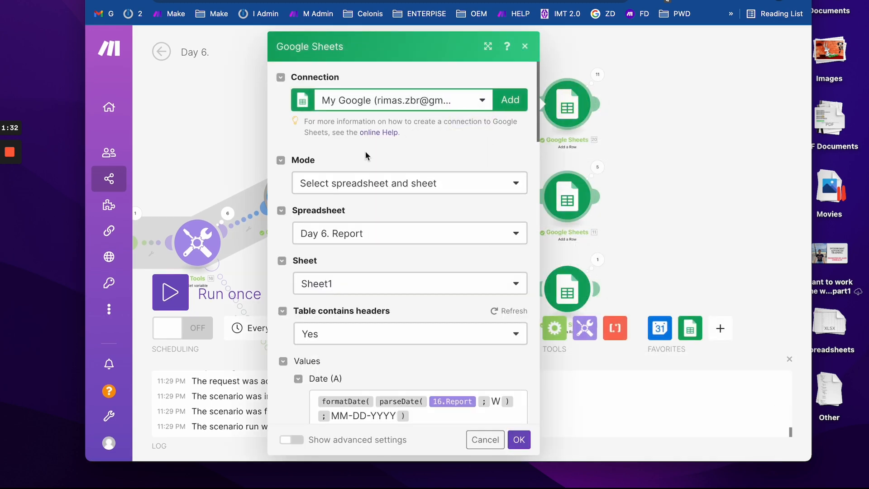
scroll(468, 318, "down", 3)
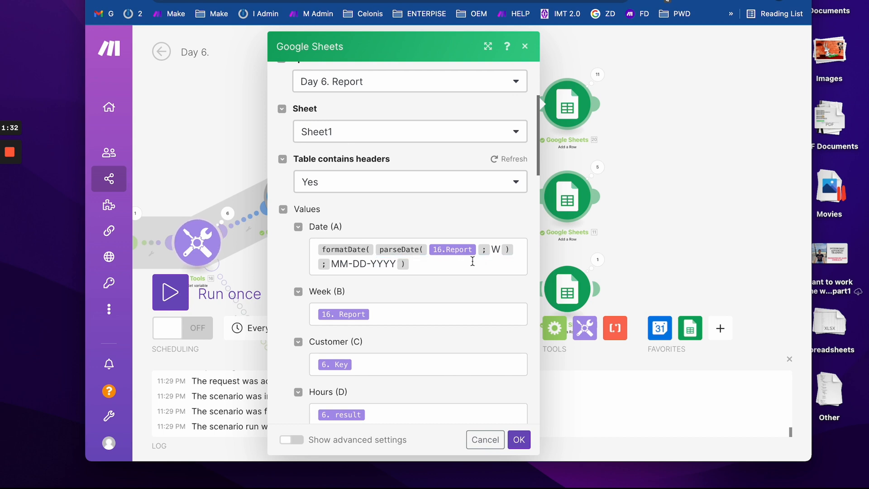
left_click(521, 252)
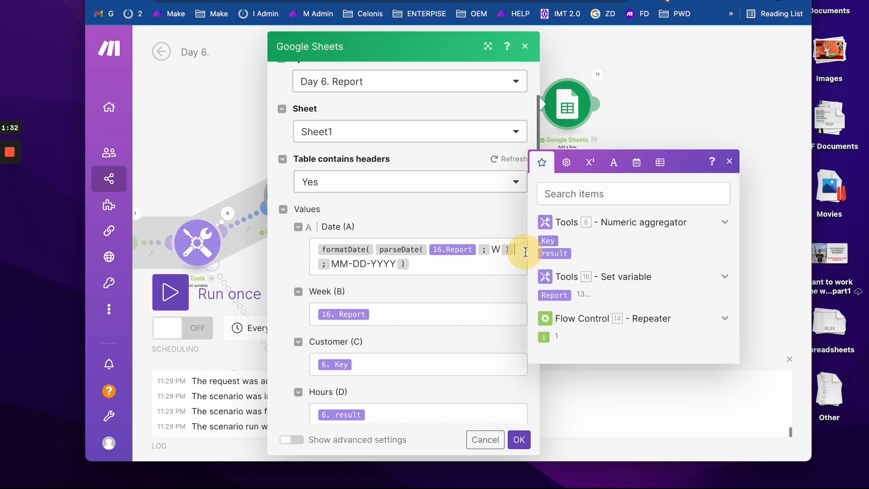
key("BackSpace")
key("BackSpace")
key("BackSpace")
key("BackSpace")
key("BackSpace")
key("BackSpace")
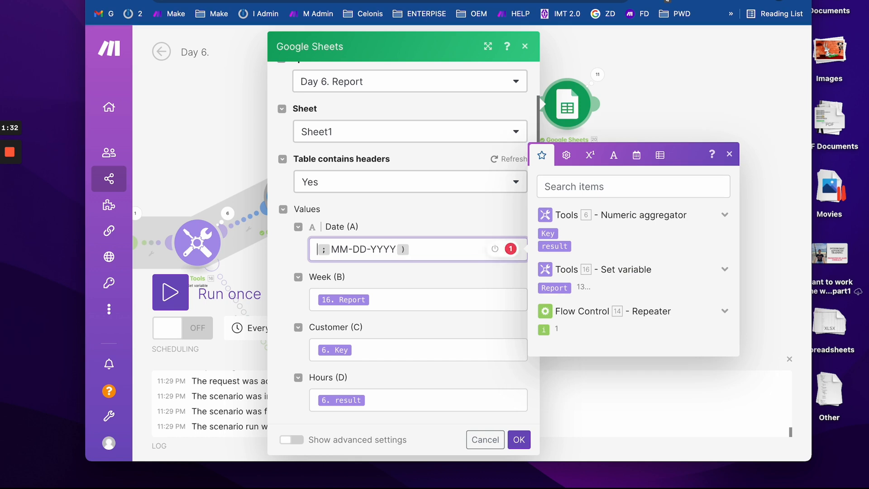
type("forma ")
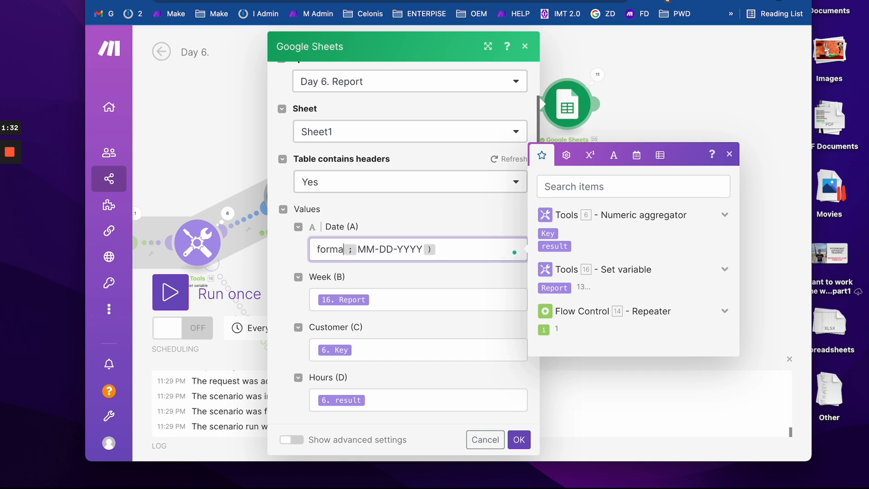
type("tDate")
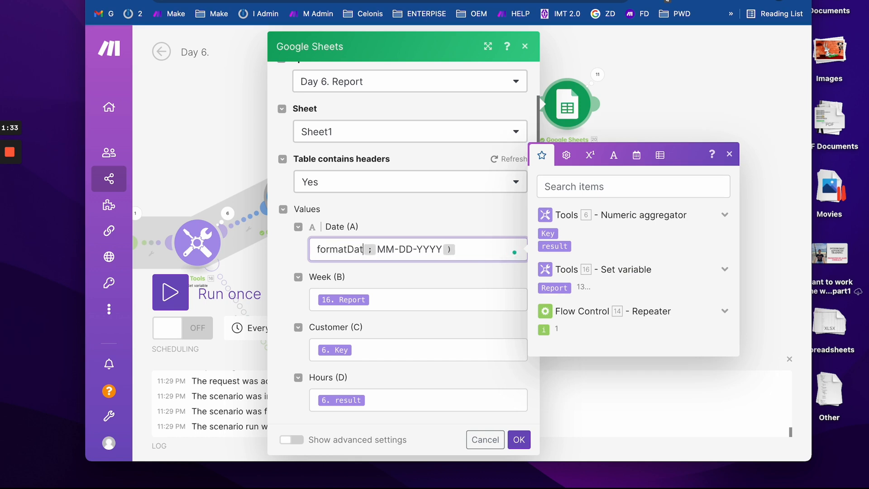
type("(")
type("if(14.i != 1; parseDate(16.Report; W); setDate(parseDate(parseNumber(16.Report) + 1; W); 1))")
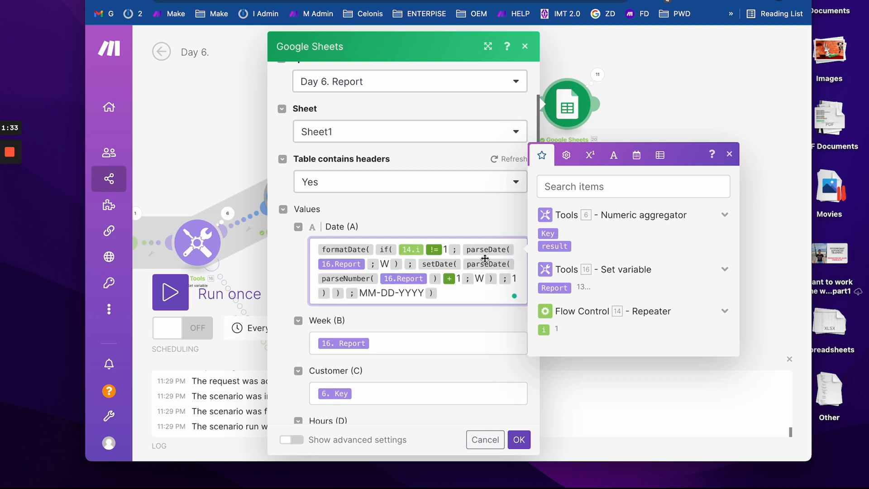
- Apply the Sheets row change and clear the old data rows from Day 6. Report
left_click(519, 440)
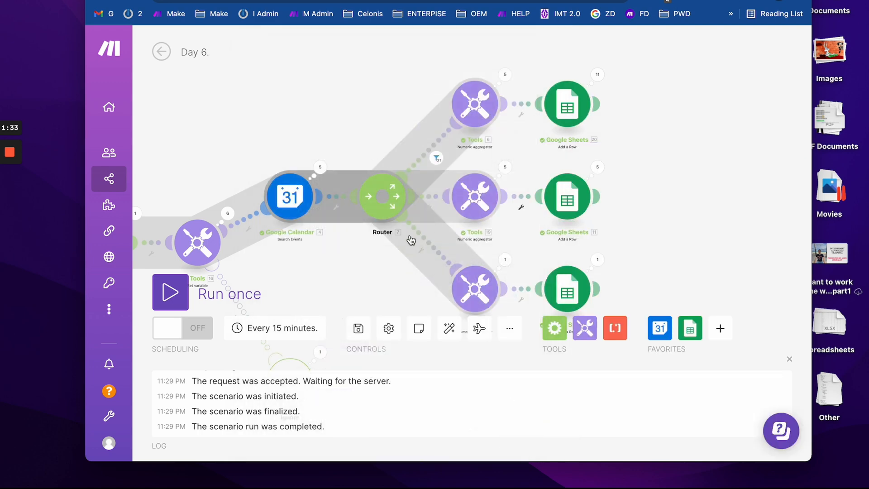
left_click_drag(339, 250, 523, 249)
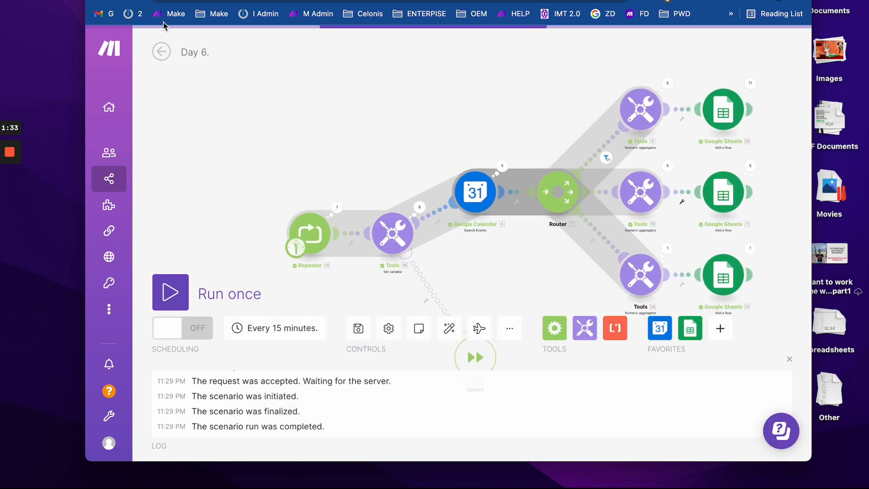
key("ctrl+Tab")
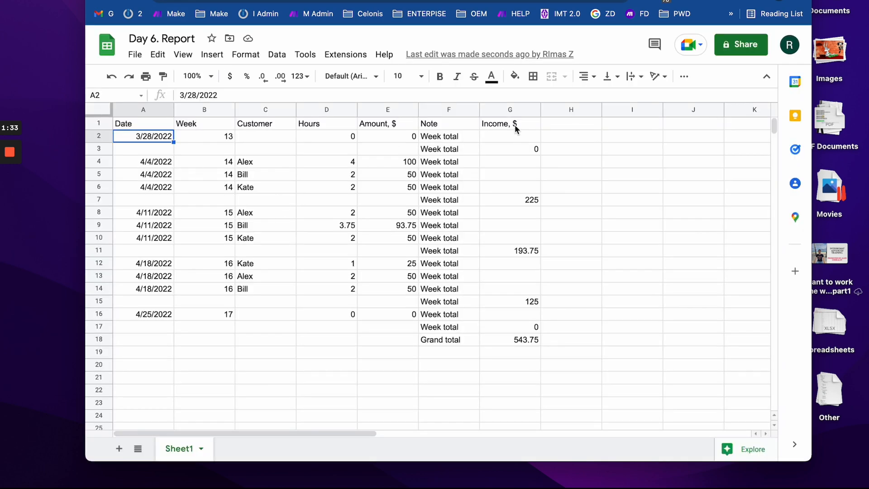
left_click_drag(507, 136, 169, 390)
key("Delete")
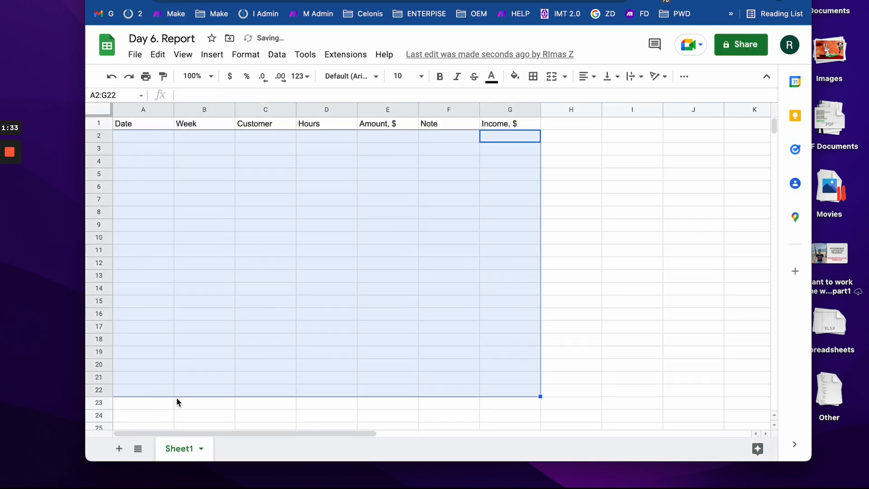
- Run the scenario once and verify the first report date reads 4/1/2022 against the calendar
key("ctrl+shift+Tab")
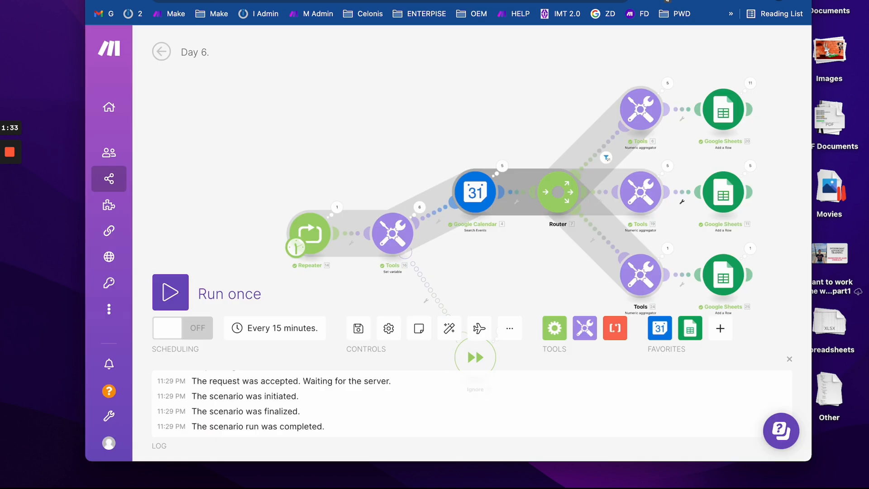
left_click_drag(287, 177, 217, 175)
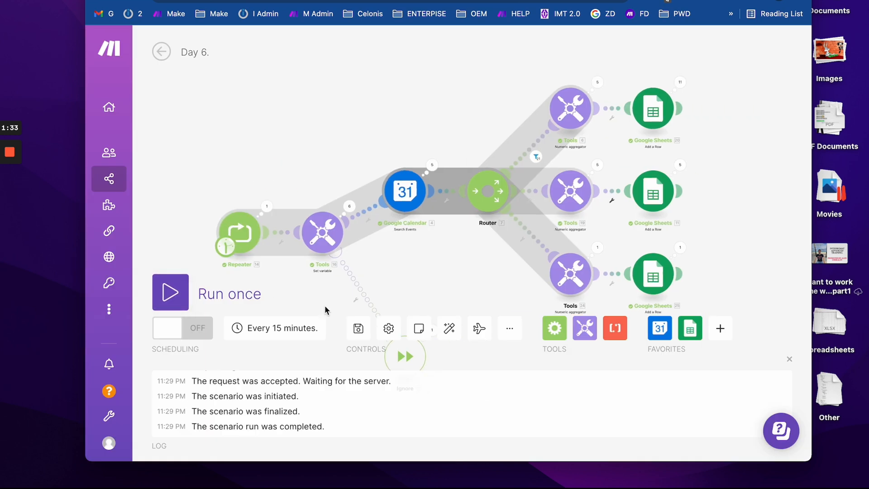
left_click(179, 294)
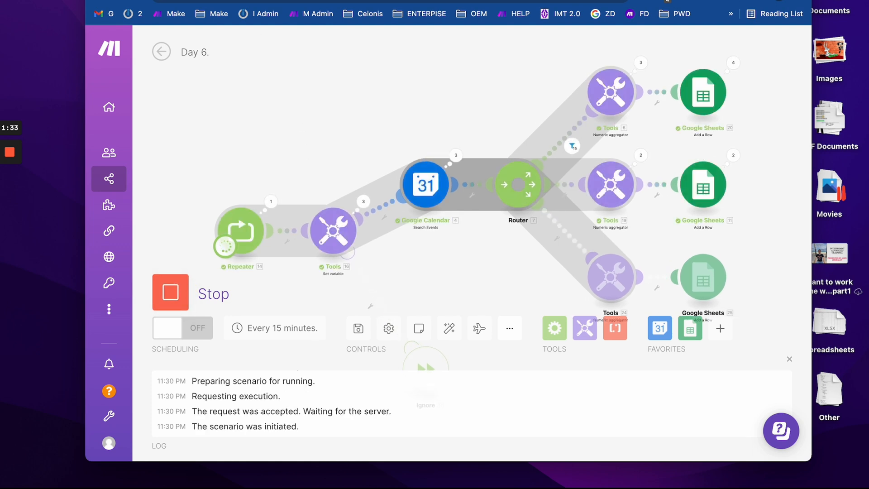
left_click(241, 1)
left_click(151, 135)
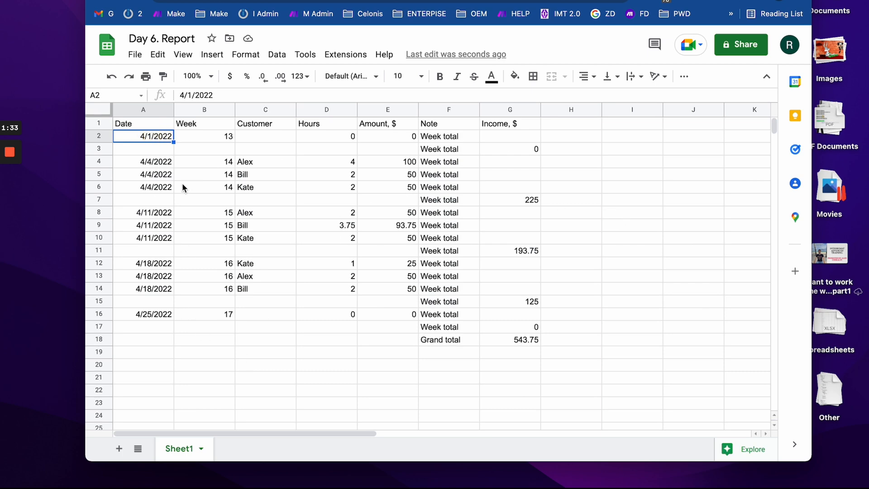
left_click(223, 1)
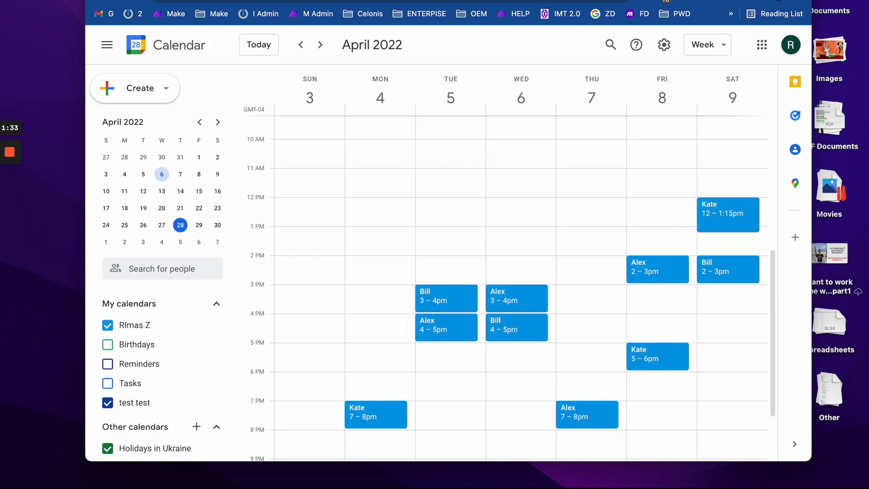
key("ctrl+Tab")
key("ctrl+Tab")
key("ctrl+Tab")
key("ctrl+Tab")
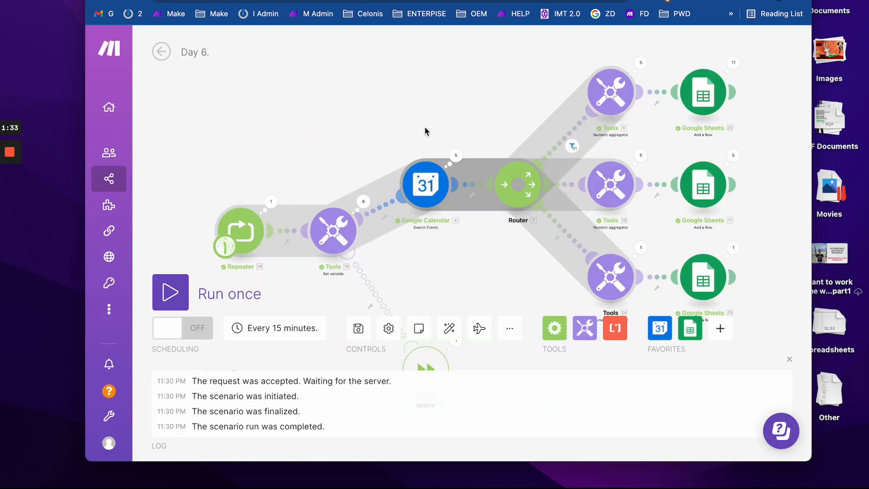
- Check the report sheet, then open and close the Report variable's settings without changes
scroll(417, 126, "down", 2)
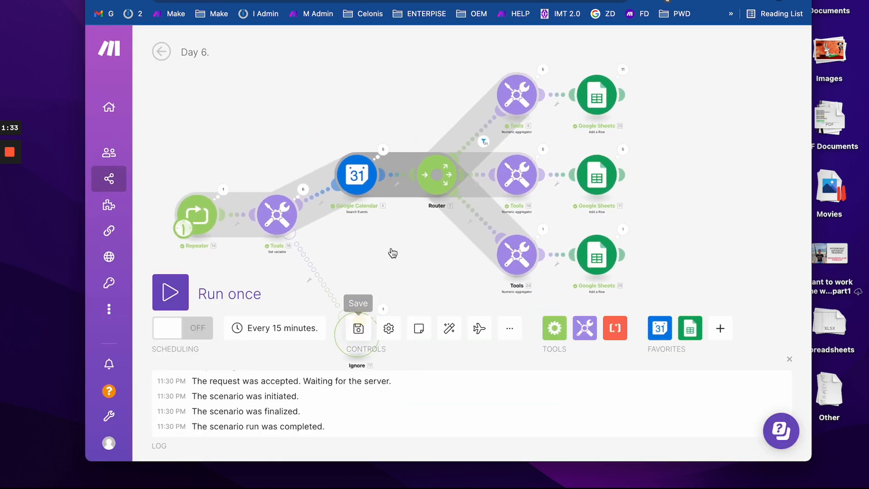
left_click_drag(392, 250, 401, 209)
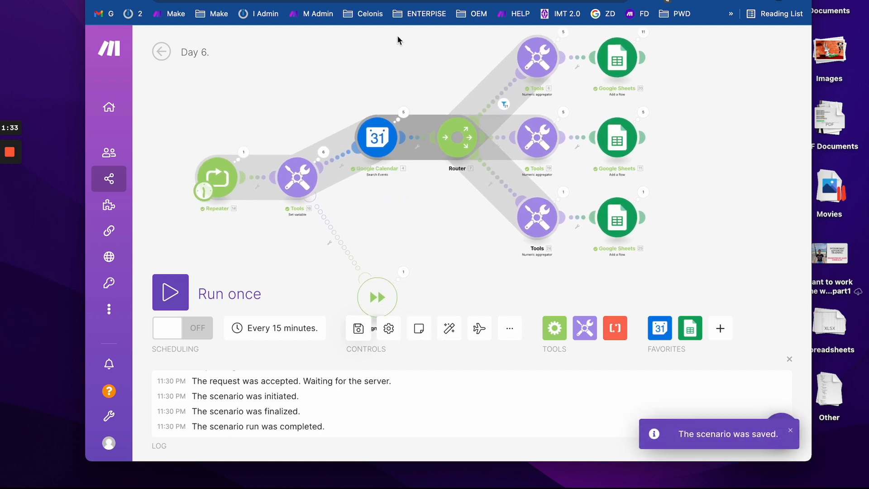
key("ctrl+Tab")
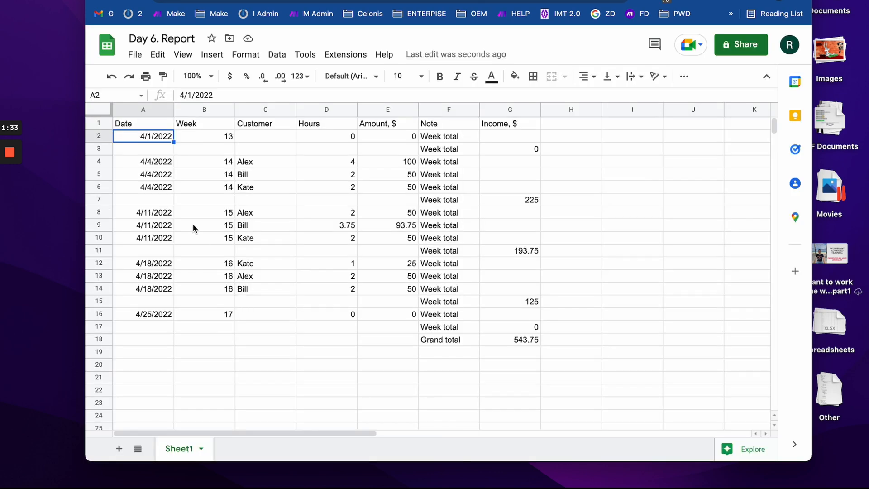
left_click(323, 1)
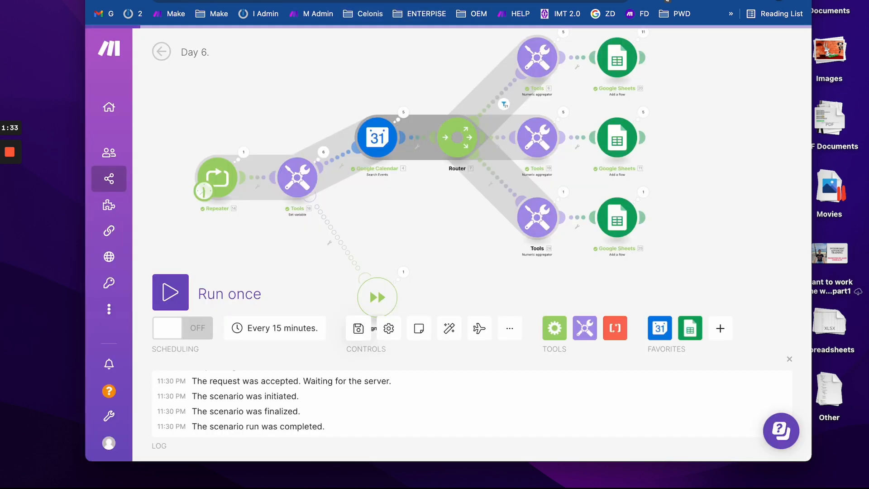
left_click_drag(243, 241, 348, 235)
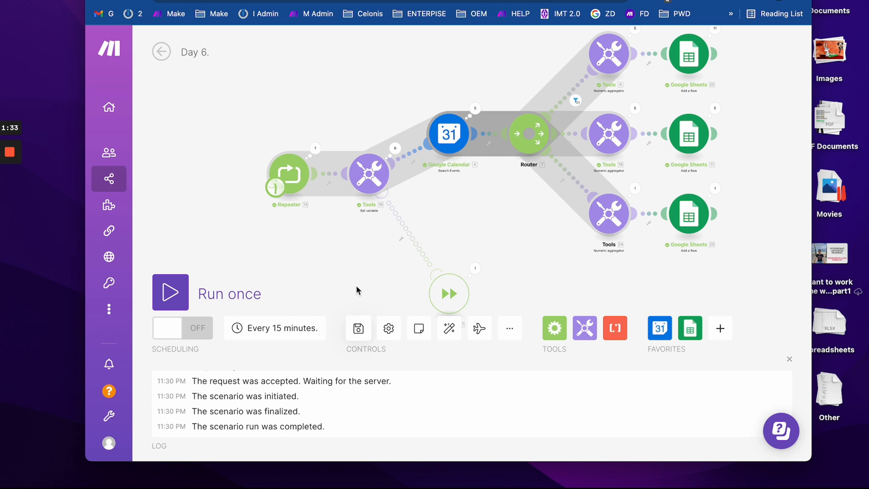
left_click(375, 177)
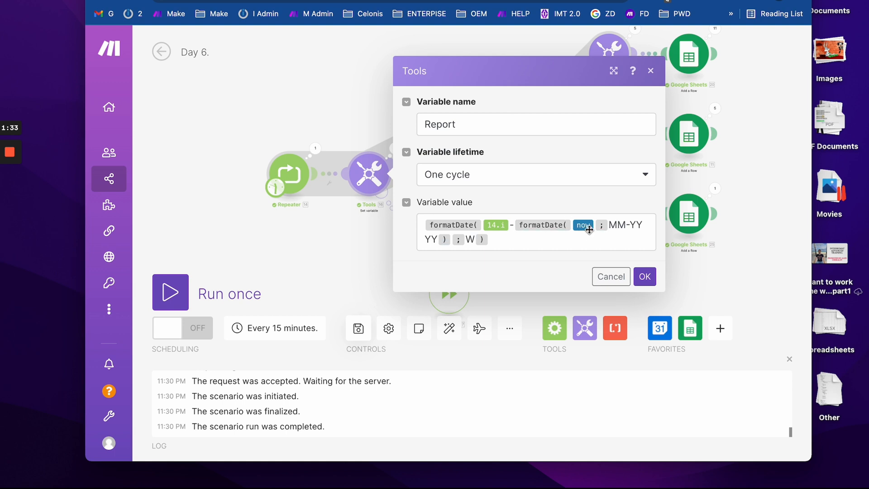
left_click(317, 230)
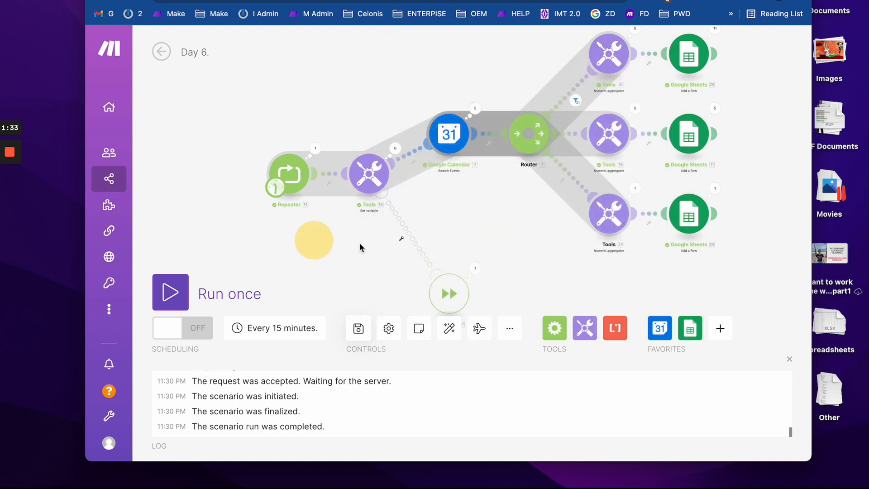
left_click(359, 285)
left_click(275, 193)
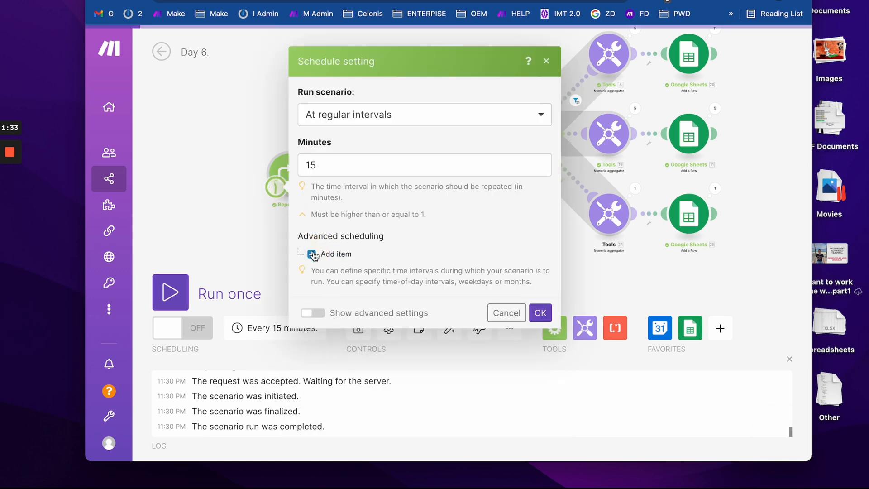
left_click(316, 249)
scroll(373, 278, "down", 4)
scroll(374, 278, "down", 10)
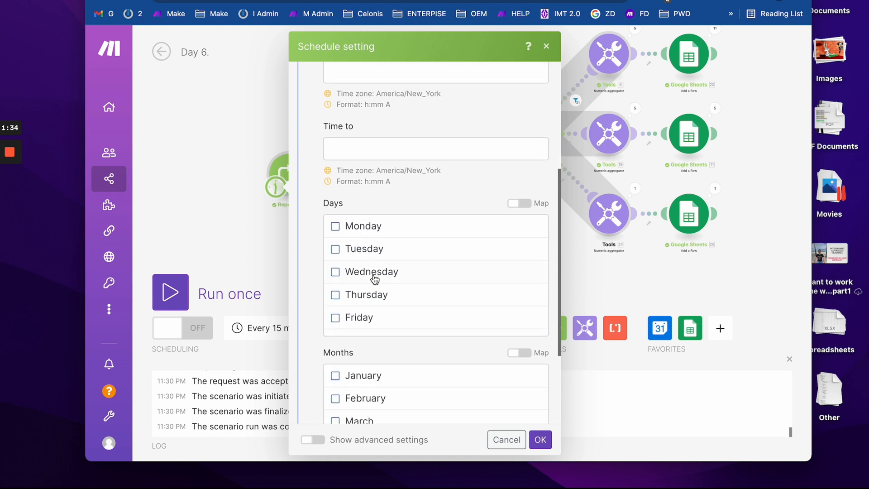
scroll(370, 269, "up", 3)
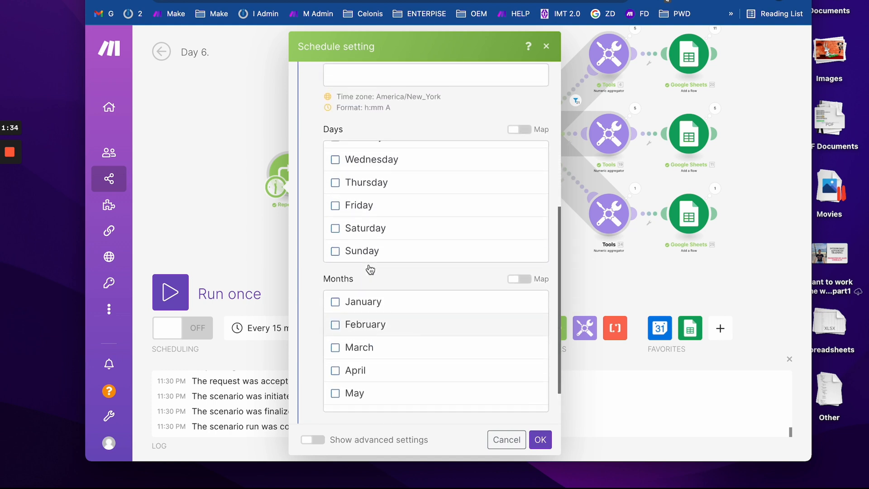
scroll(363, 194, "up", 2)
scroll(344, 203, "down", 6)
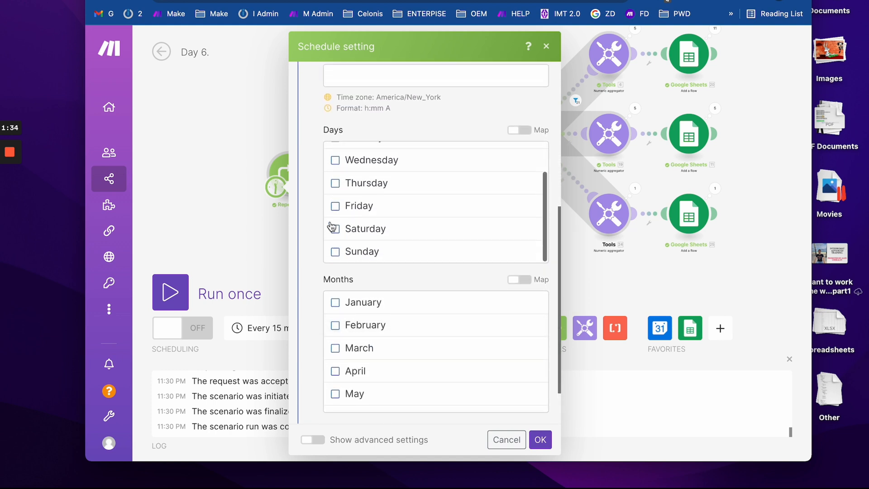
scroll(322, 275, "up", 12)
scroll(322, 278, "down", 10)
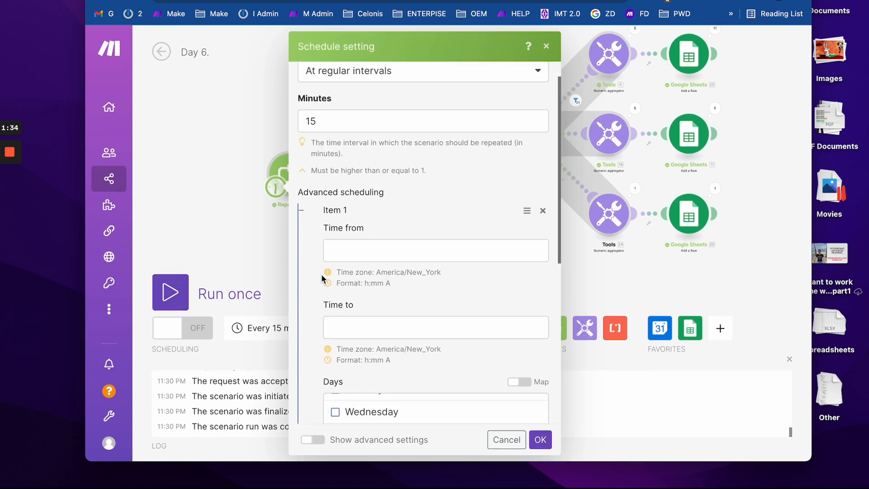
scroll(355, 299, "down", 8)
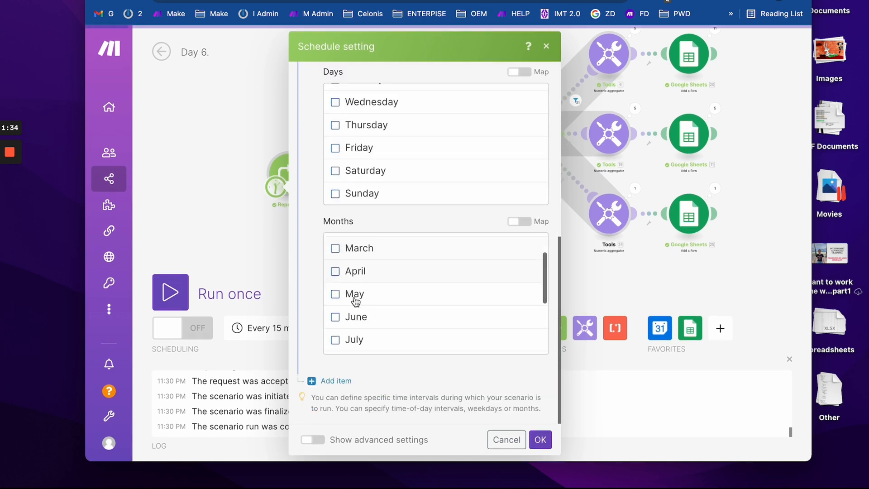
scroll(353, 294, "up", 8)
scroll(322, 213, "up", 4)
scroll(316, 202, "up", 5)
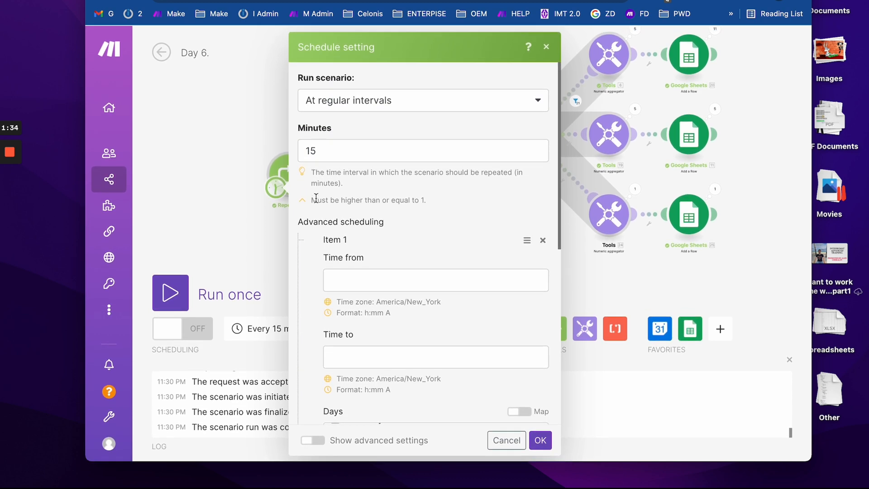
left_click(347, 101)
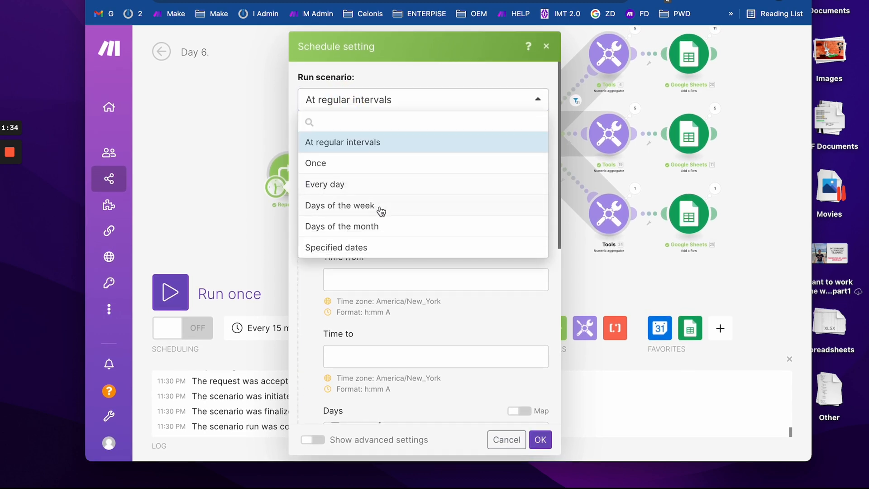
left_click(388, 232)
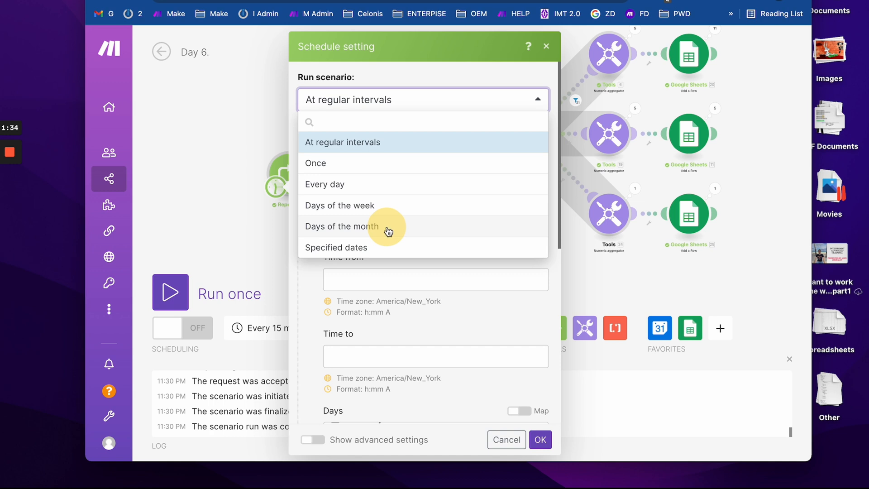
scroll(326, 221, "down", 10)
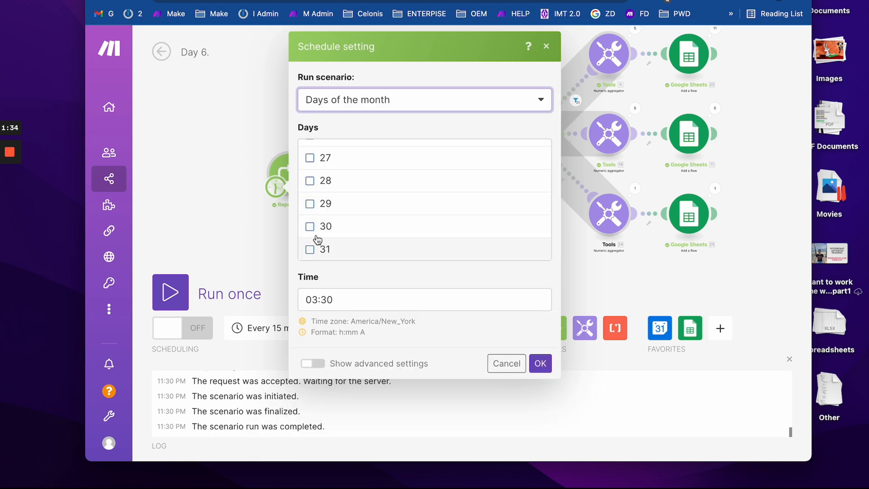
left_click(310, 206)
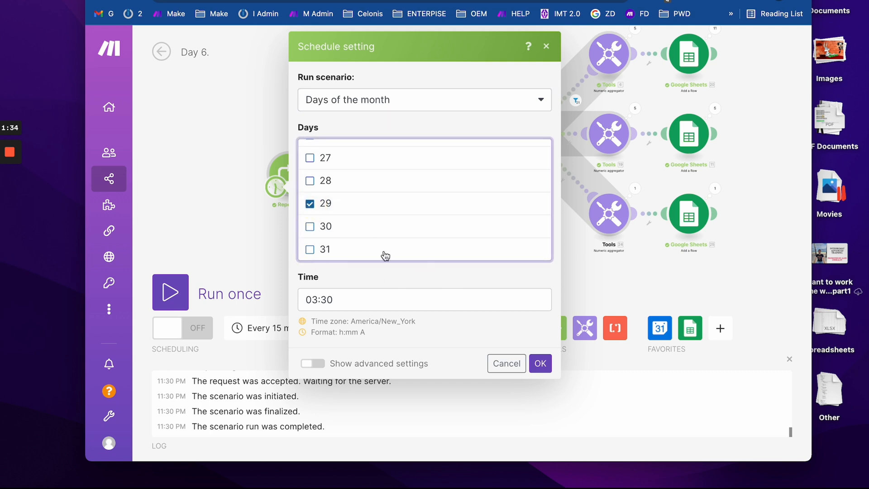
left_click(322, 370)
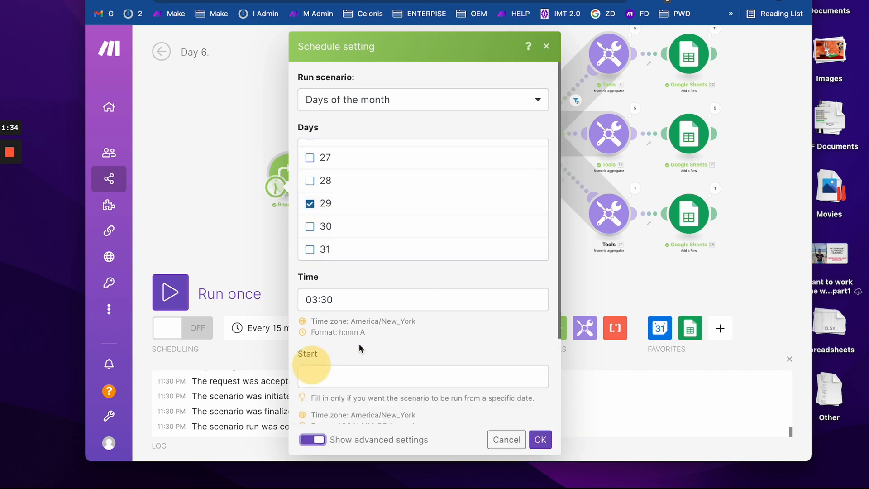
scroll(330, 285, "down", 5)
scroll(349, 212, "up", 5)
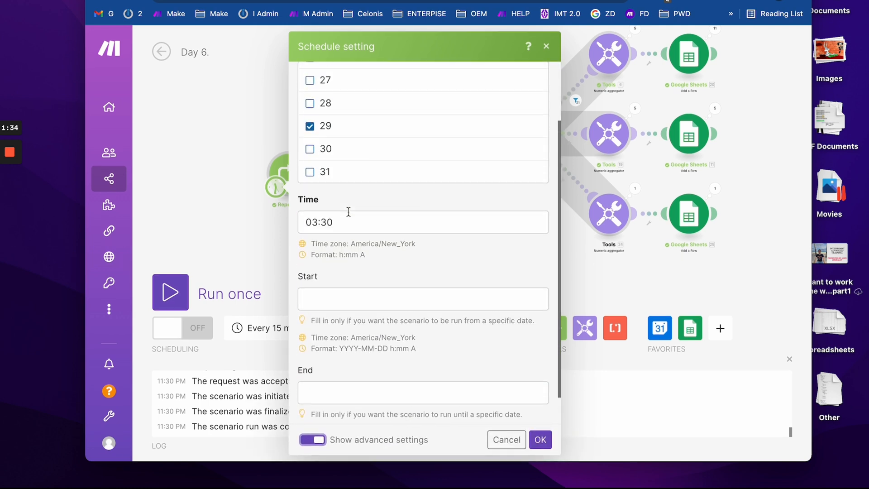
scroll(340, 161, "up", 8)
scroll(339, 162, "up", 8)
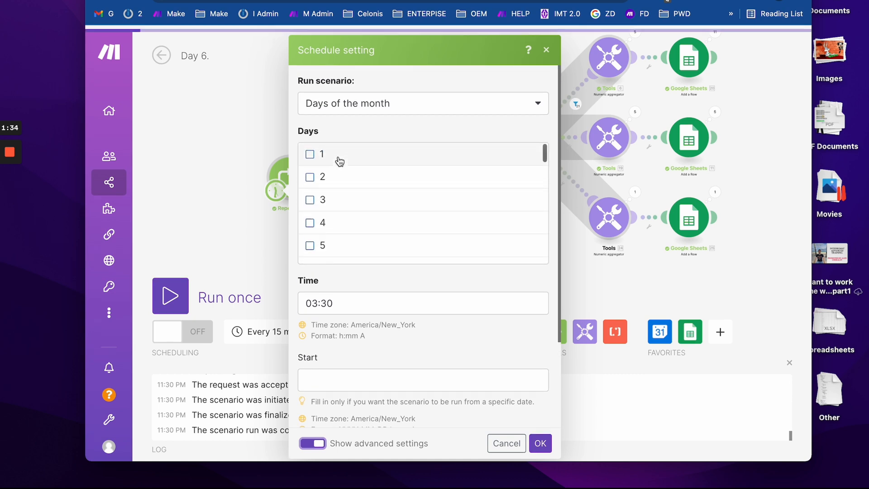
scroll(312, 200, "down", 16)
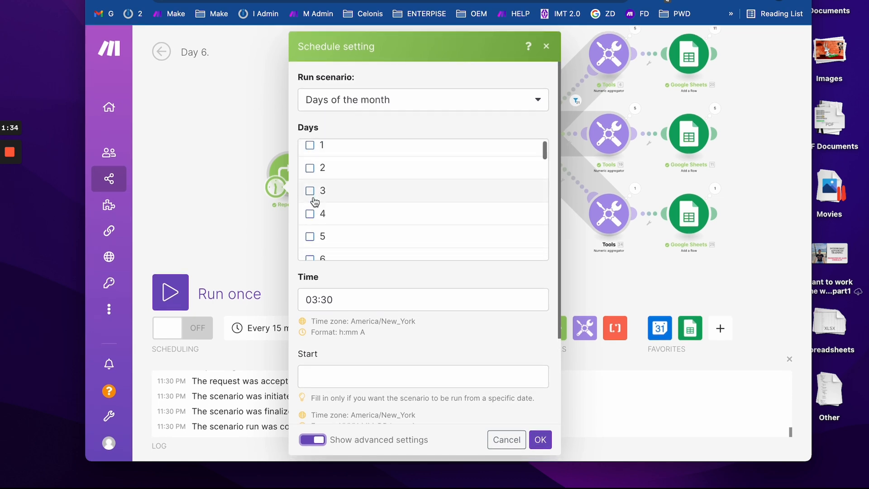
left_click(311, 203)
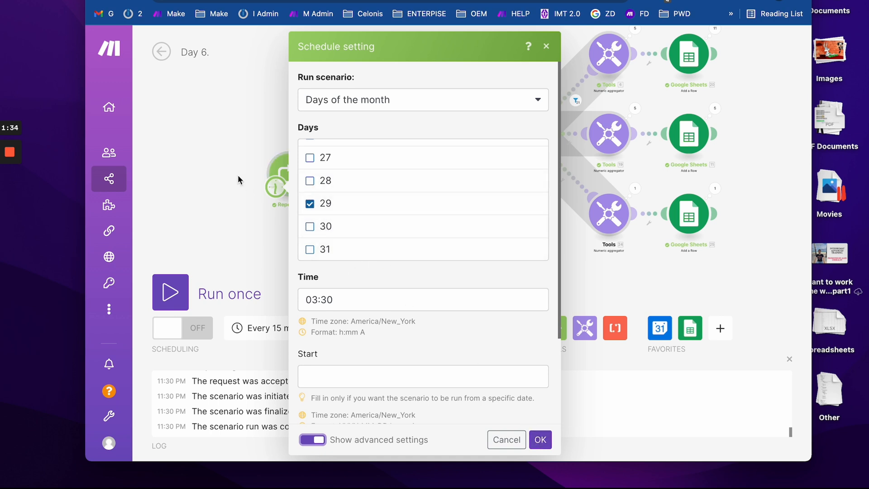
left_click(220, 179)
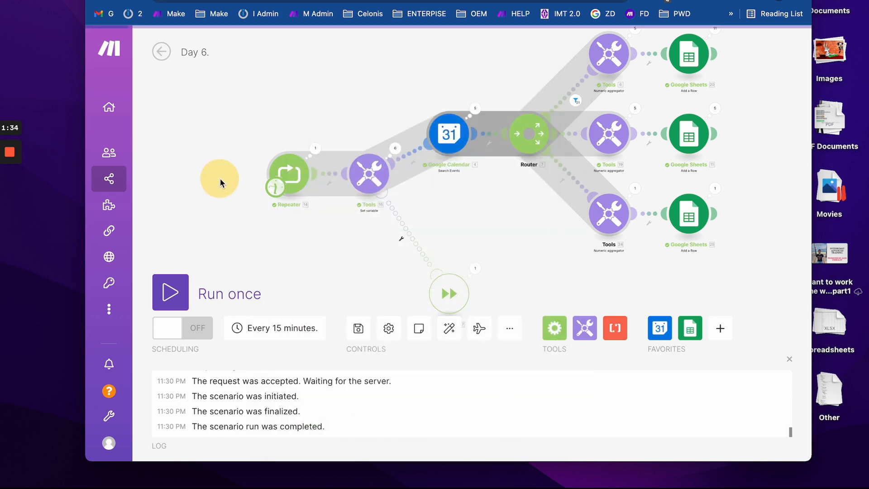
left_click_drag(222, 185, 234, 163)
scroll(298, 194, "up", 1)
scroll(298, 192, "up", 1)
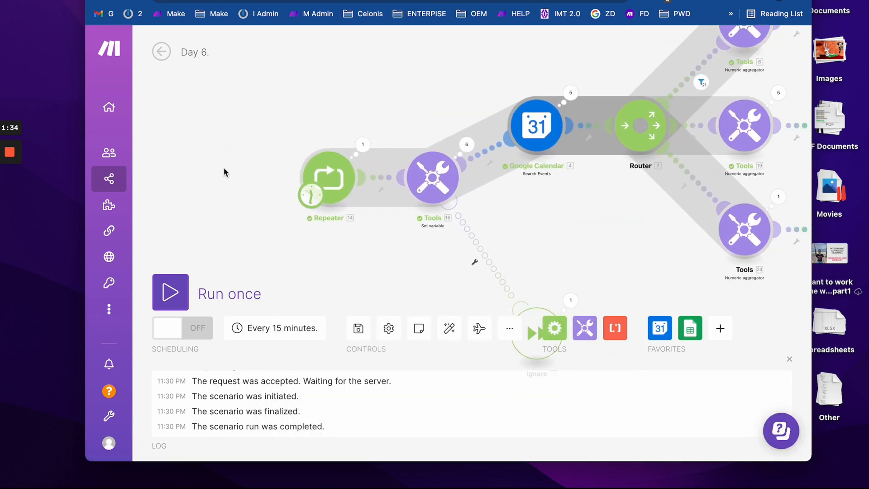
left_click(240, 1)
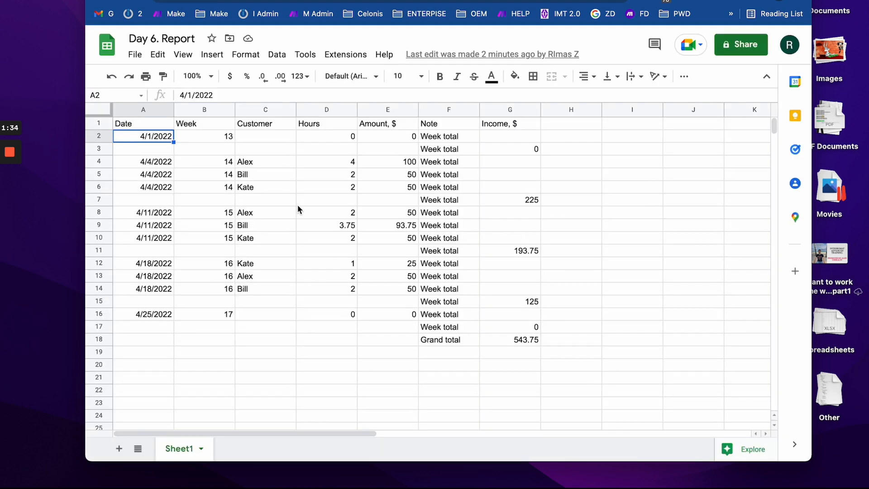
left_click_drag(521, 136, 155, 380)
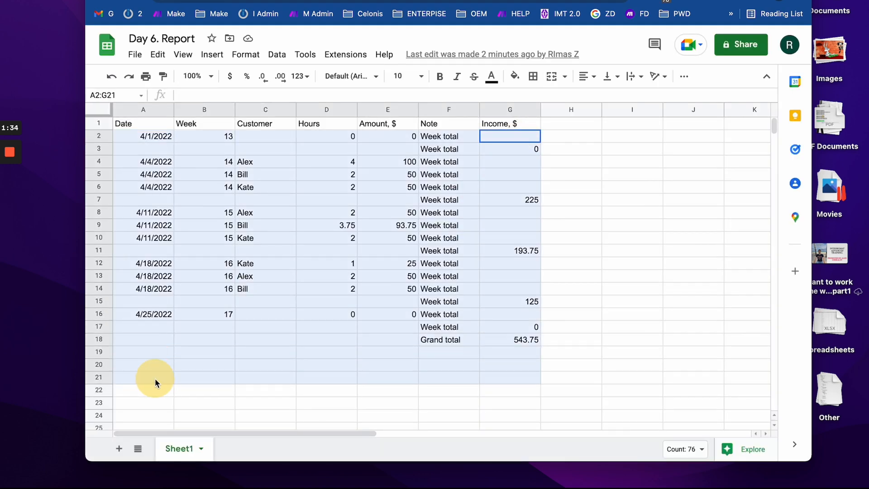
left_click(438, 316)
left_click_drag(509, 136, 145, 379)
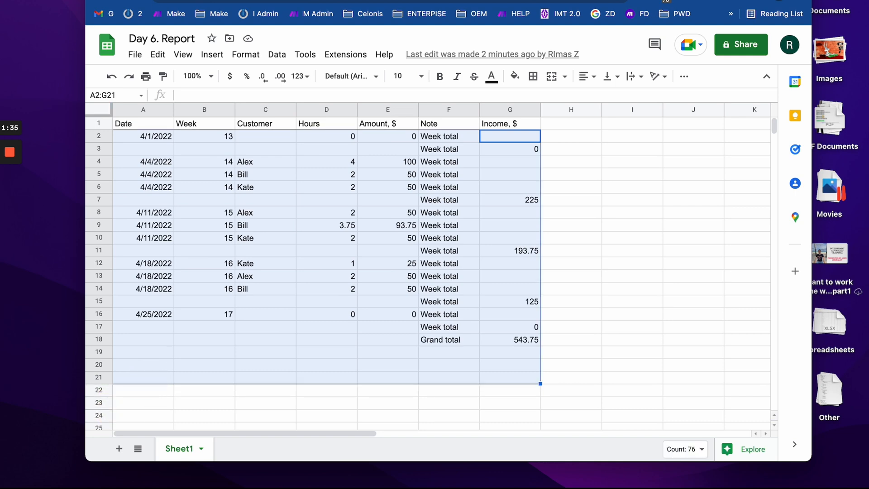
left_click(204, 1)
left_click(158, 1)
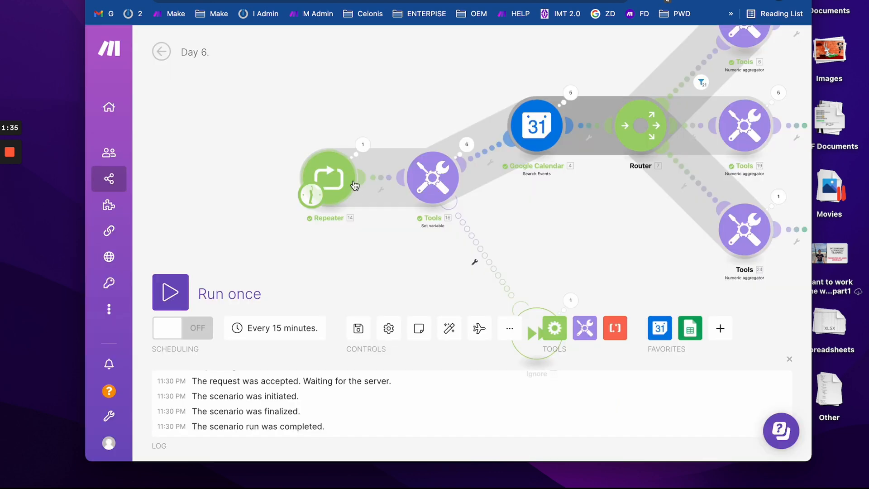
- Review the Google Calendar search, Report variable and schedule settings, leaving them unchanged
left_click_drag(525, 205, 375, 208)
left_click(384, 139)
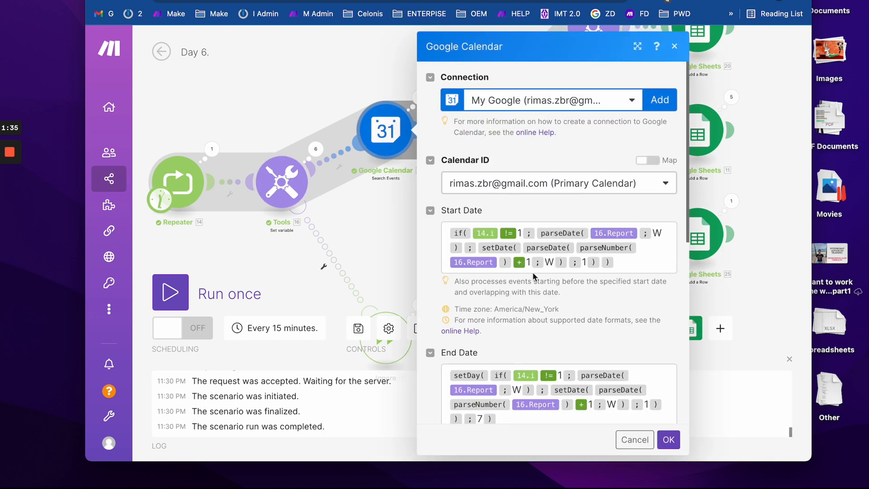
left_click(278, 189)
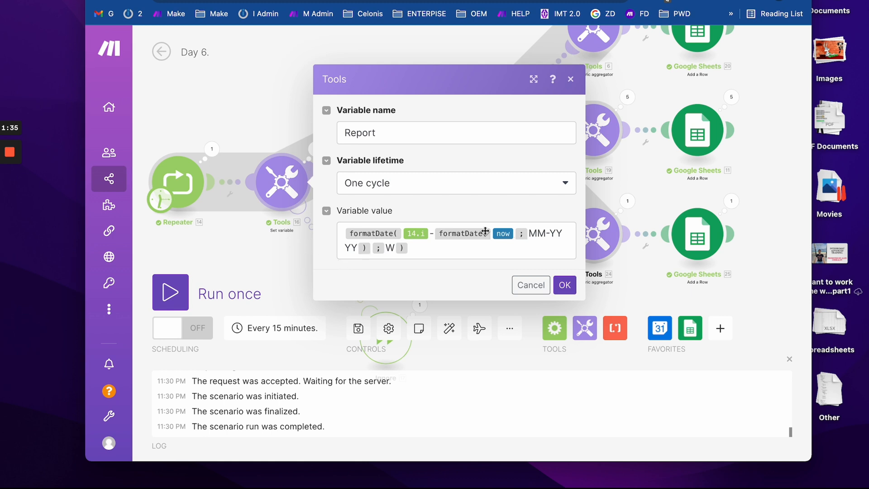
mouse_move(502, 236)
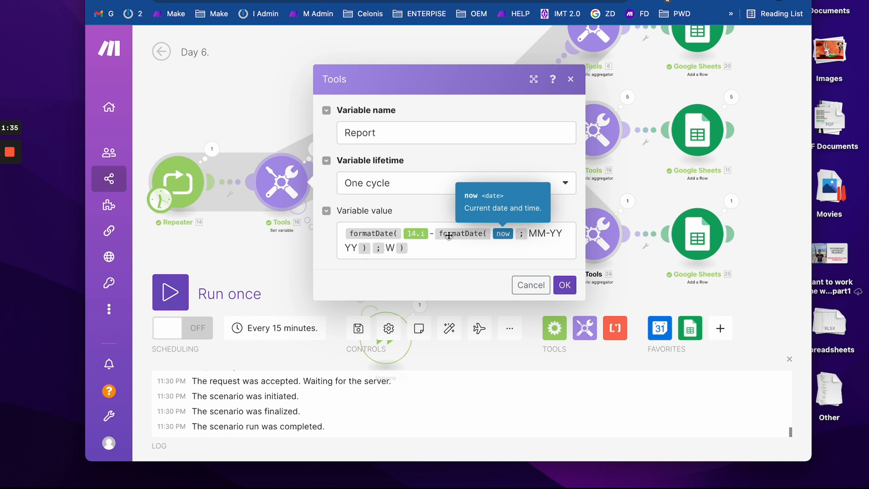
left_click(260, 118)
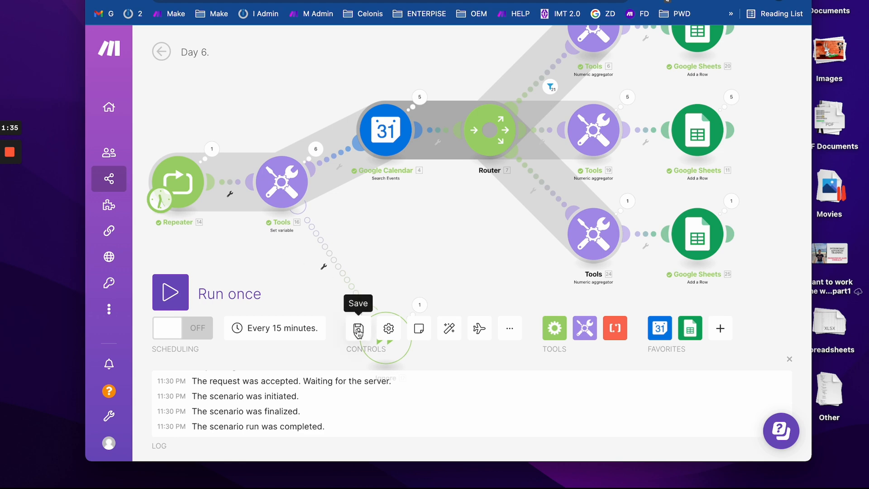
scroll(375, 180, "down", 1)
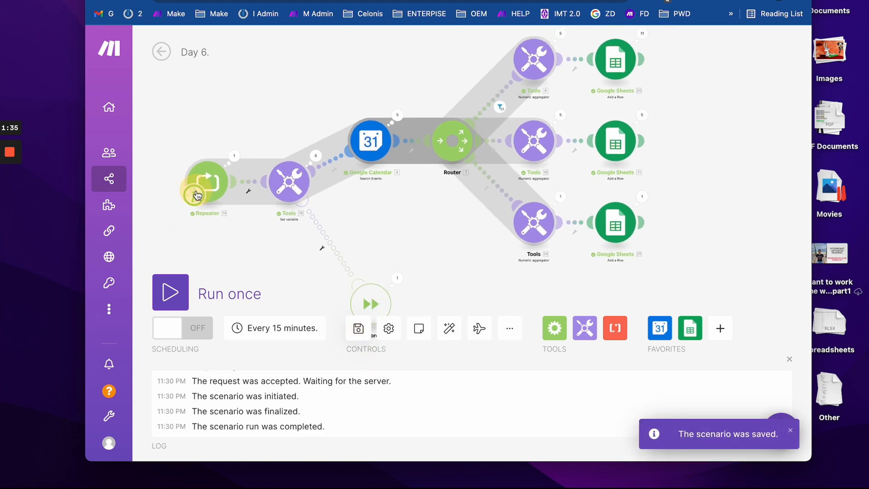
left_click(195, 194)
left_click(434, 321)
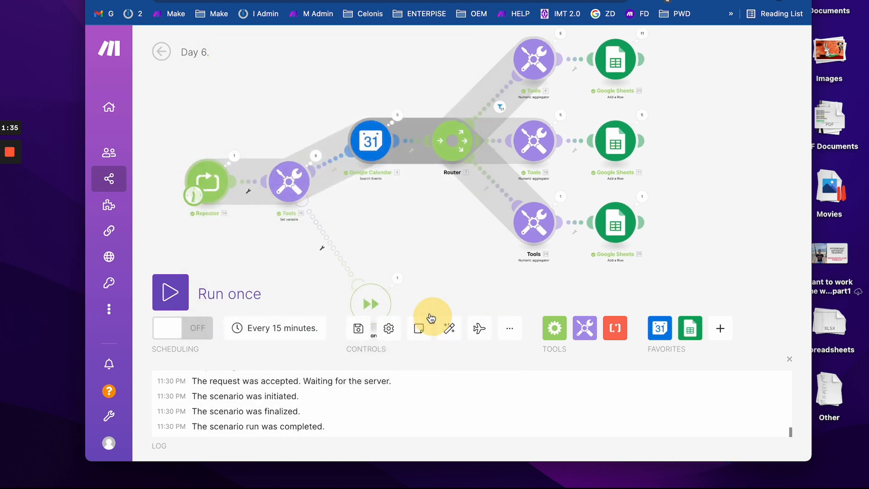
left_click_drag(435, 235, 392, 236)
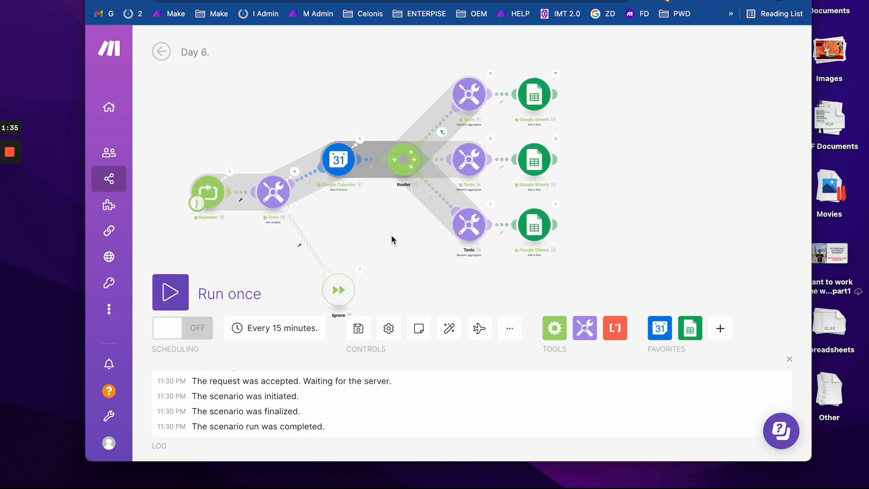